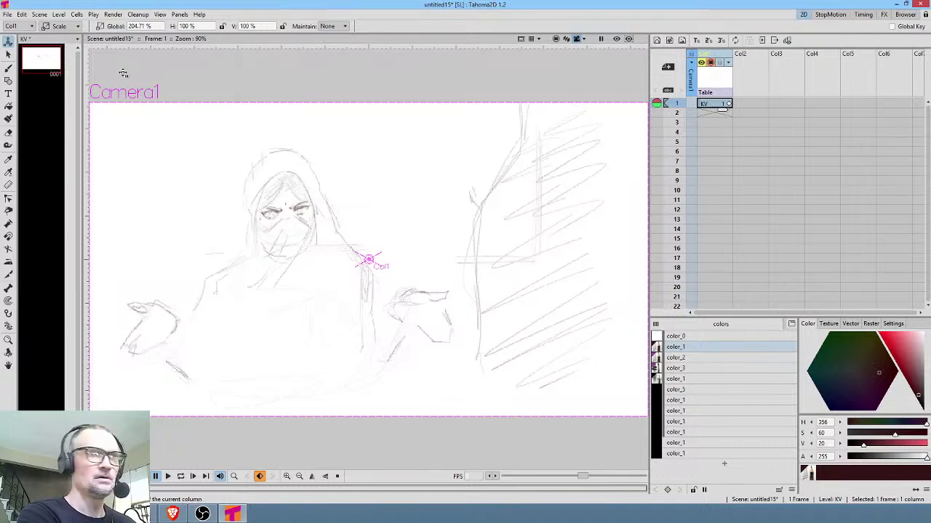
Step: Save the untitled scene as 529 in the project's scenes folder
{"action": "key", "text": "ctrl+s"}
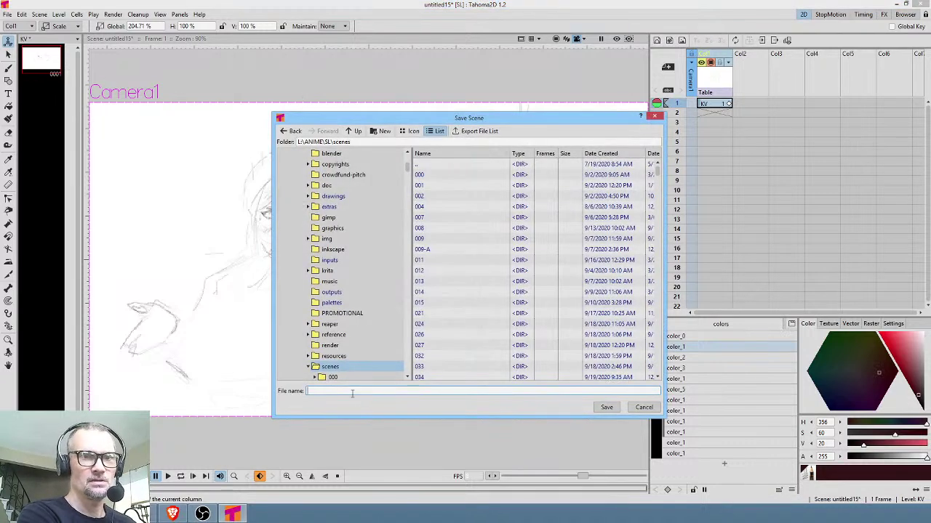
{"action": "type", "text": "52"}
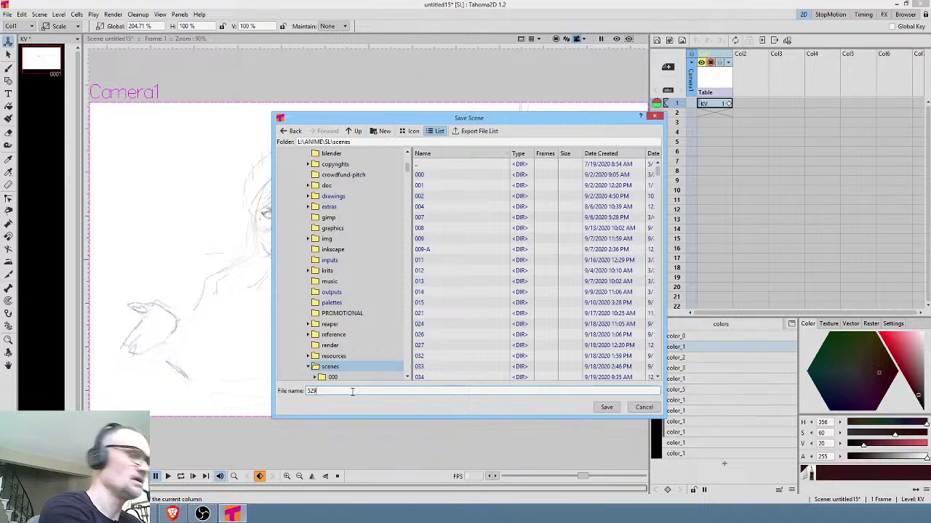
{"action": "type", "text": "9"}
{"action": "key", "text": "Return"}
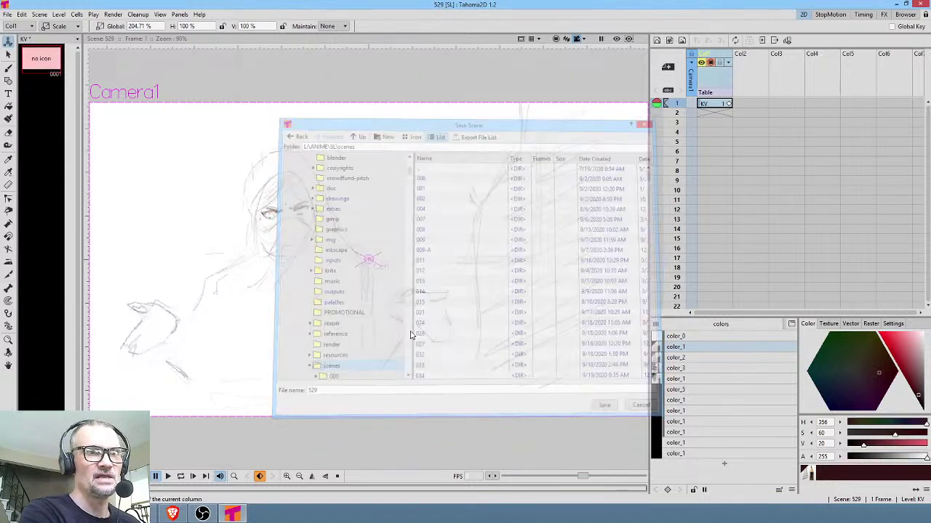
Step: Set the render output folder to +scene/529/render/ and the output format to jpg
{"action": "left_click", "coordinate": [109, 15]}
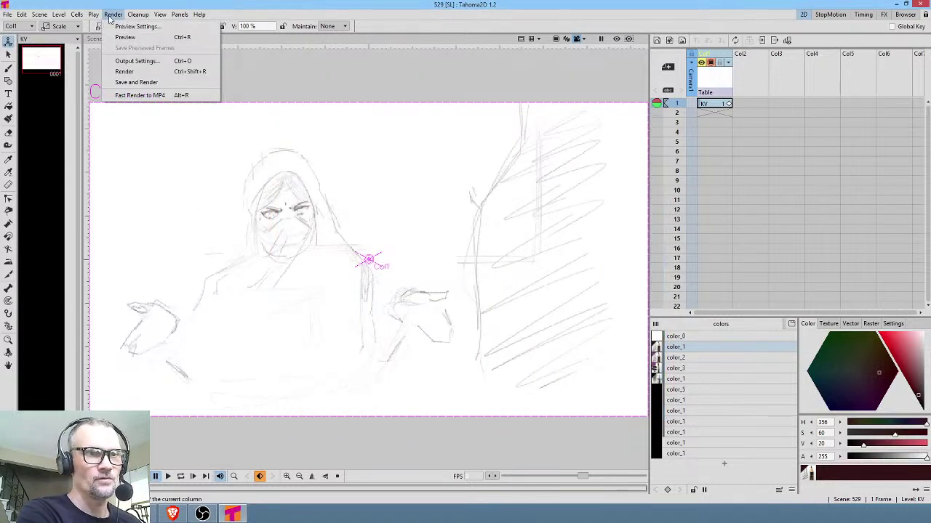
{"action": "left_click", "coordinate": [152, 60]}
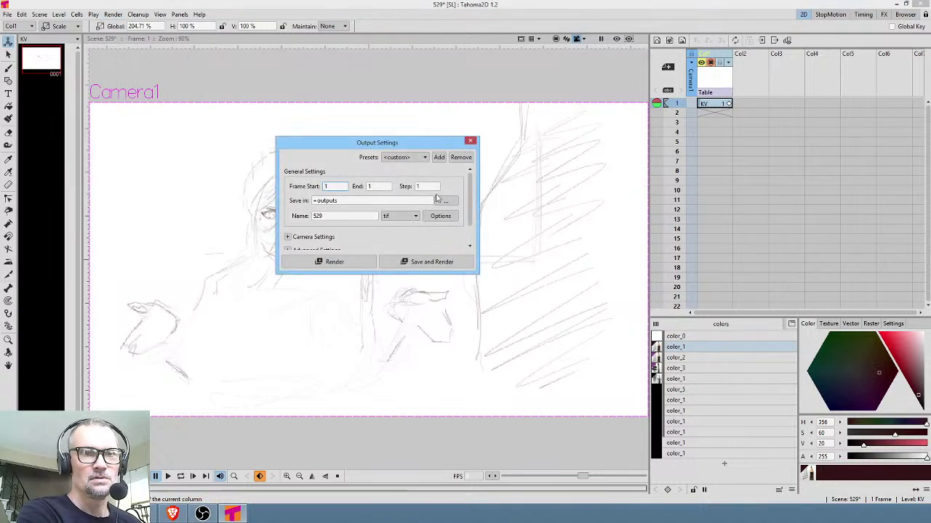
{"action": "triple_click", "coordinate": [372, 198]}
{"action": "type", "text": "C:"}
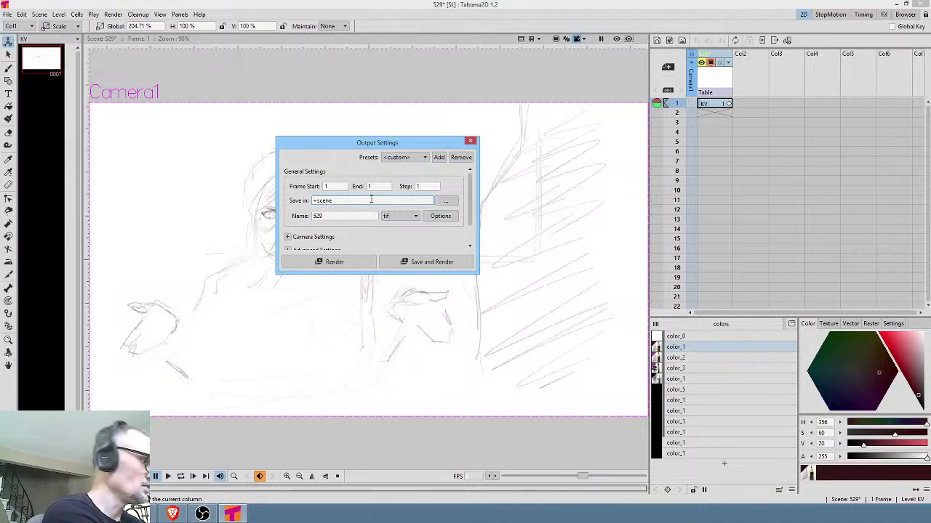
{"action": "type", "text": "/529/rende"}
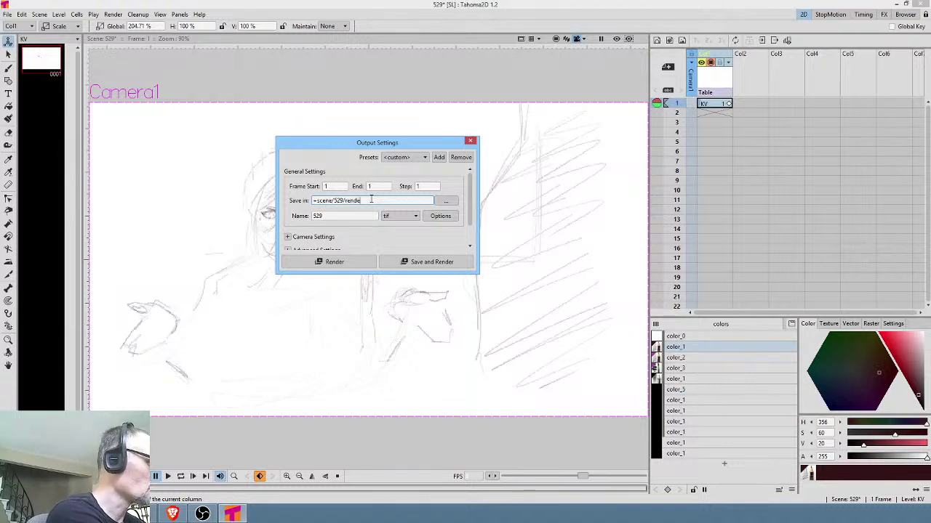
{"action": "type", "text": "r/"}
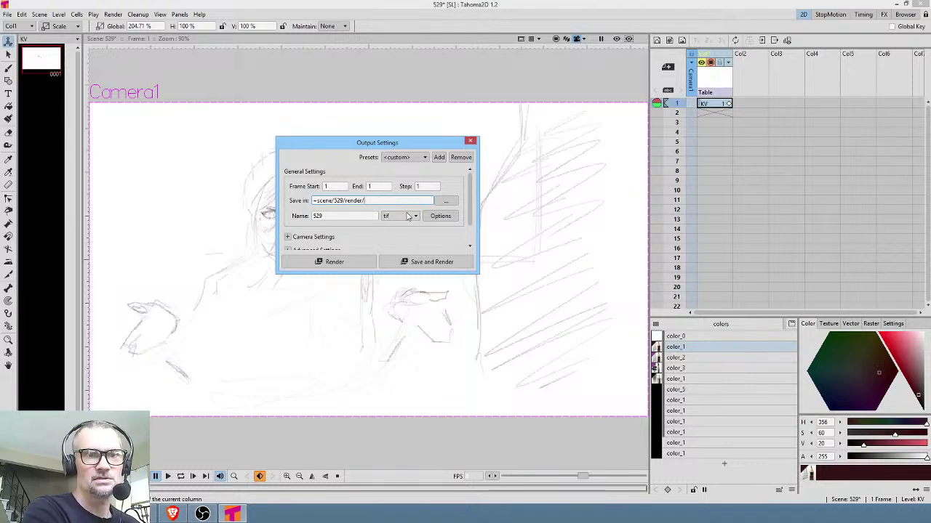
{"action": "left_click", "coordinate": [400, 216]}
{"action": "left_click", "coordinate": [389, 240]}
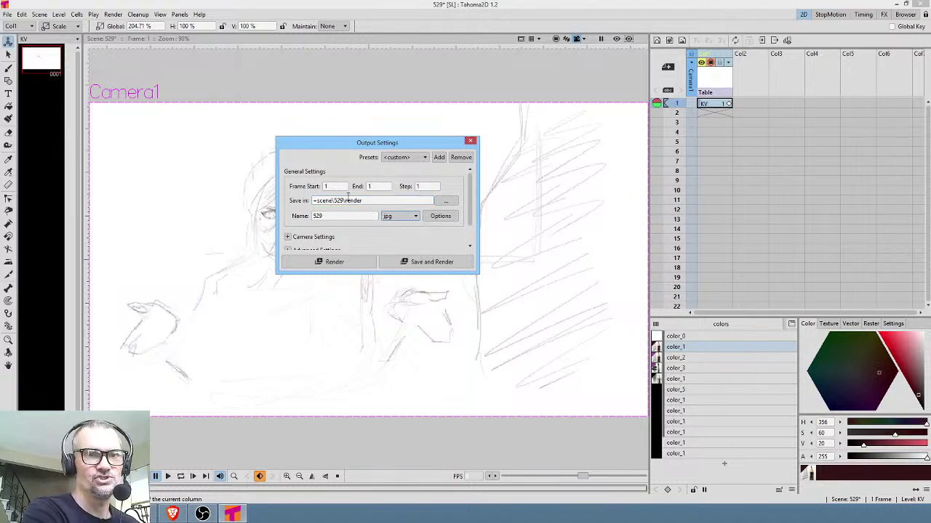
Step: Save all changes to scene 529 and close the output settings
{"action": "left_click", "coordinate": [7, 15]}
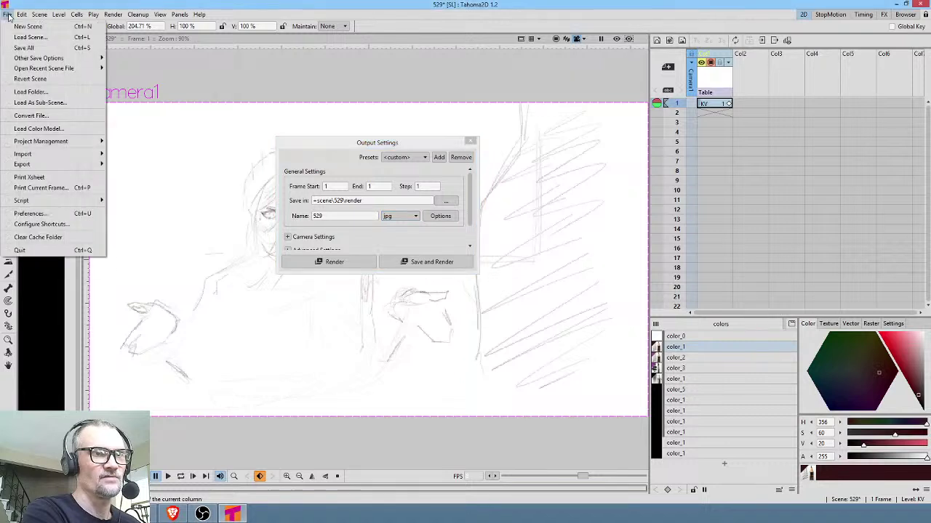
{"action": "left_click", "coordinate": [26, 48]}
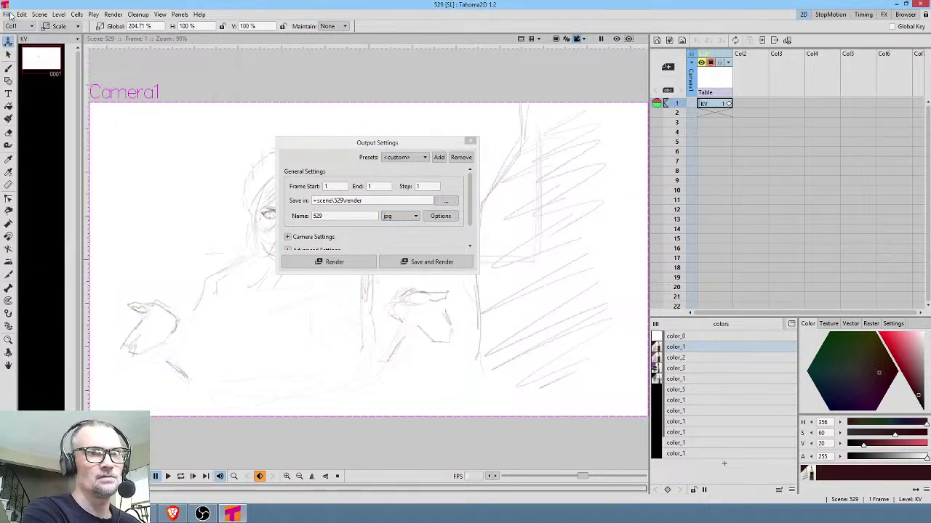
{"action": "left_click", "coordinate": [471, 143]}
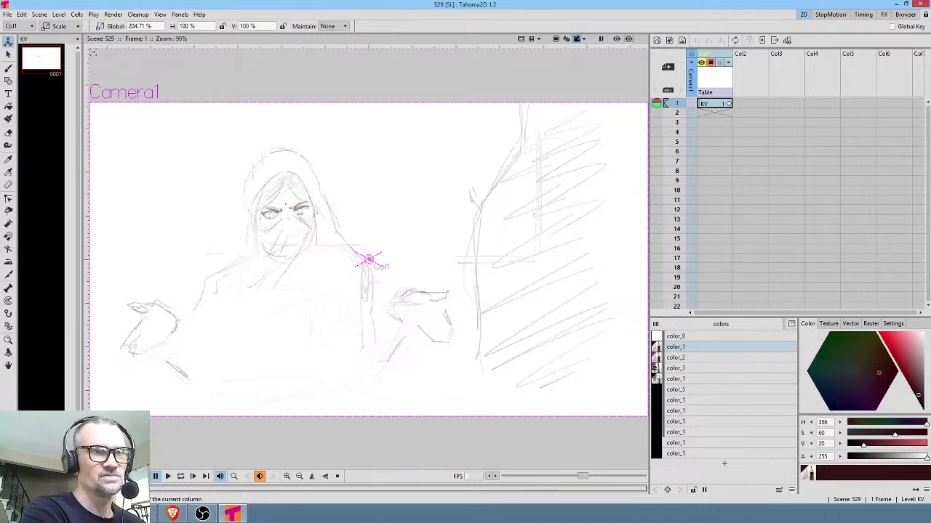
Step: Open the recently used scene 528.tnz
{"action": "left_click", "coordinate": [7, 14]}
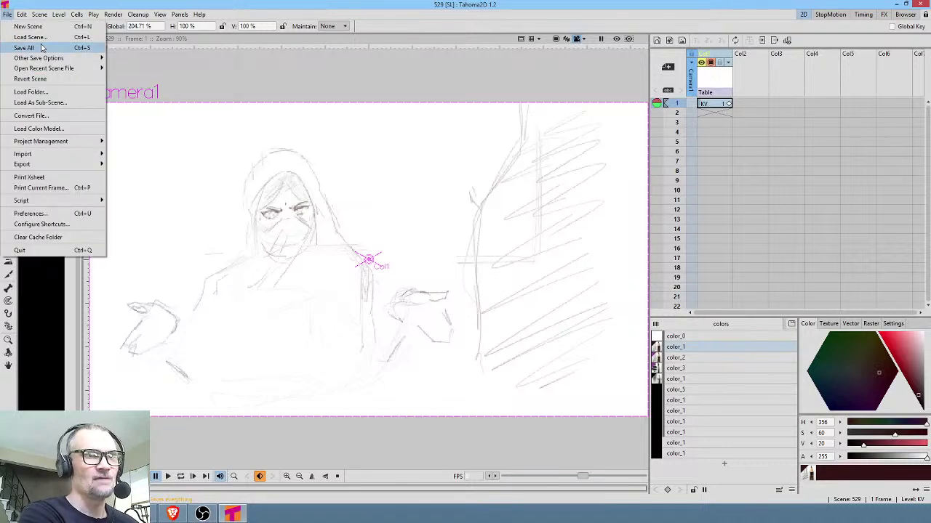
{"action": "mouse_move", "coordinate": [40, 69]}
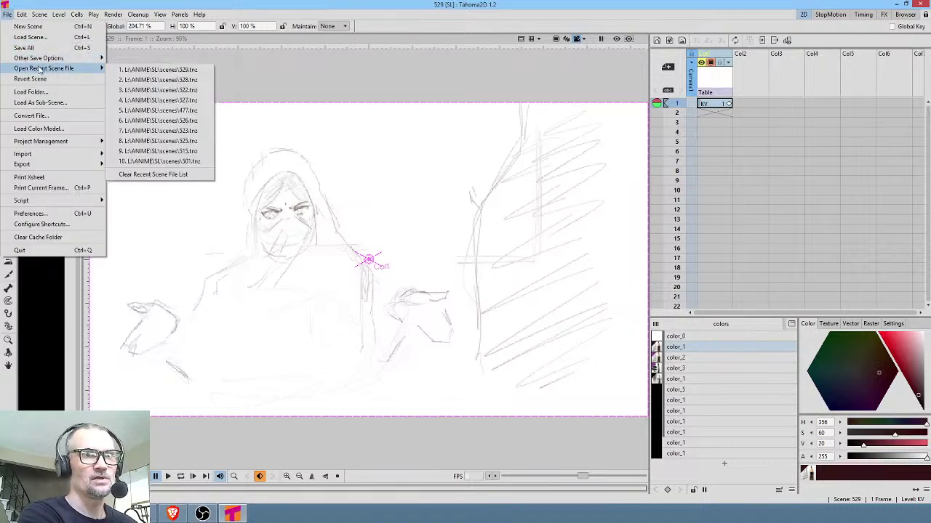
{"action": "left_click", "coordinate": [192, 82]}
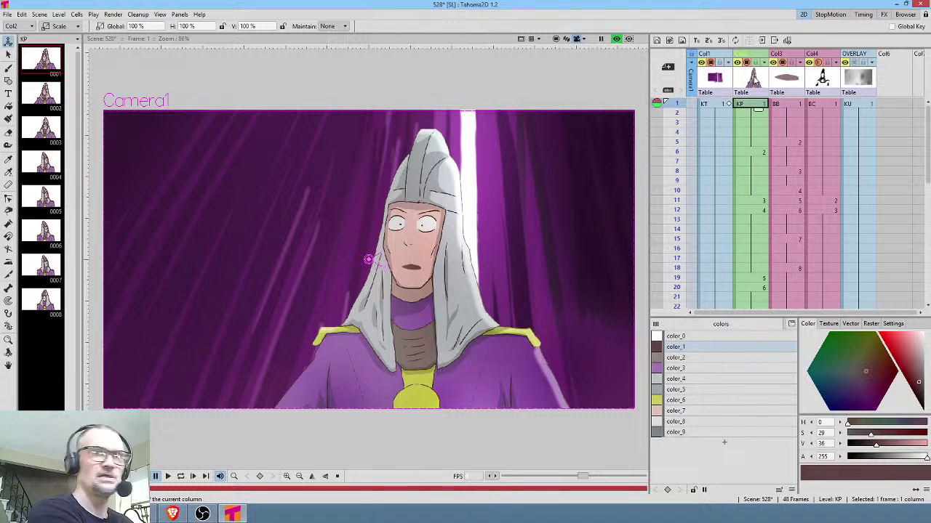
Step: Step through the first frames of the robed character's column to examine its animation
{"action": "left_click", "coordinate": [756, 81]}
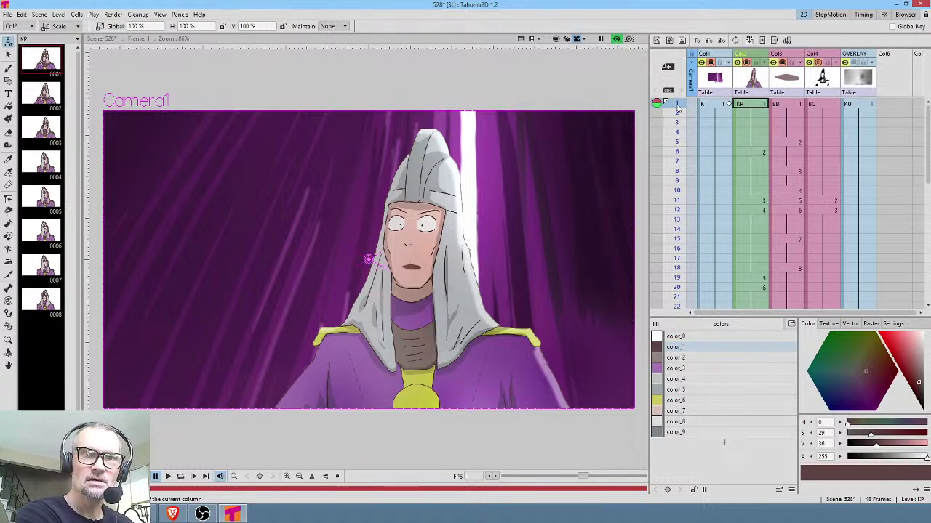
{"action": "key", "text": "Down"}
{"action": "key", "text": "Down"}
{"action": "key", "text": "Down"}
{"action": "key", "text": "Down"}
{"action": "key", "text": "Down"}
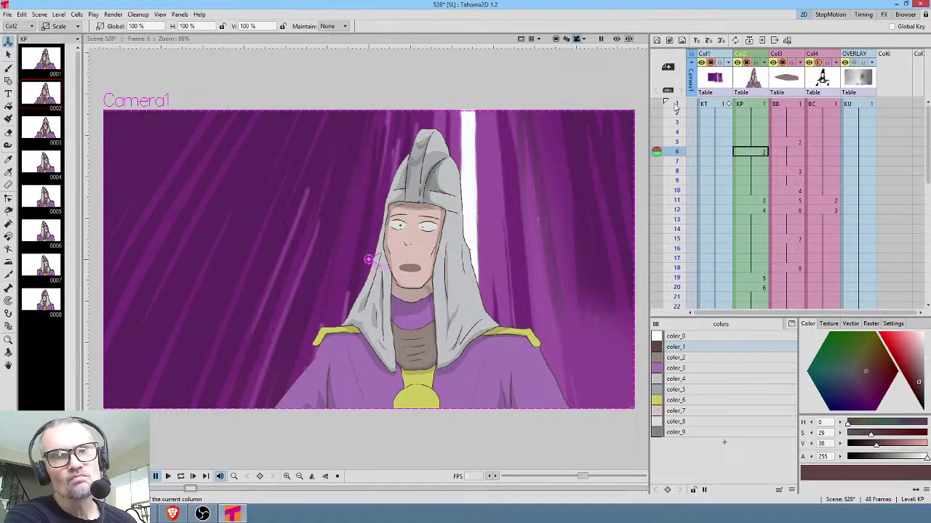
{"action": "mouse_move", "coordinate": [675, 104]}
{"action": "left_mouse_down"}
{"action": "mouse_move", "coordinate": [676, 240]}
{"action": "mouse_move", "coordinate": [658, 122]}
{"action": "mouse_move", "coordinate": [658, 204]}
{"action": "mouse_move", "coordinate": [656, 122]}
{"action": "mouse_move", "coordinate": [656, 132]}
{"action": "left_mouse_up"}
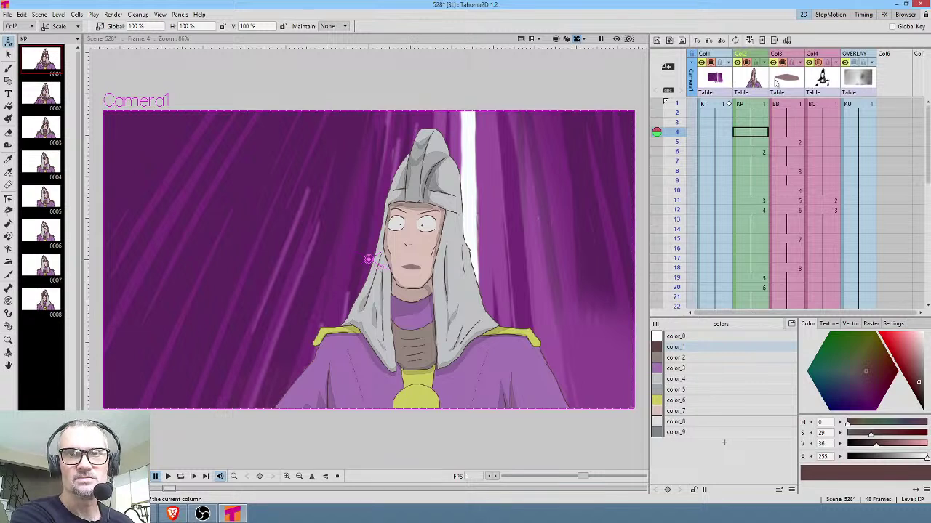
Step: Collapse the character, mouth and shadow columns, Col2 to Col4, into a single sub-scene column
{"action": "left_click", "coordinate": [821, 80]}
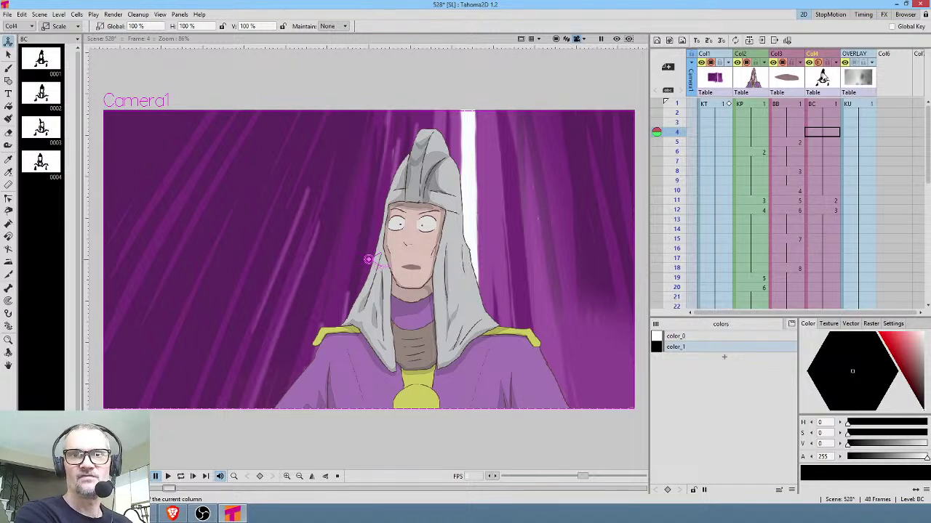
{"action": "right_click", "coordinate": [822, 75]}
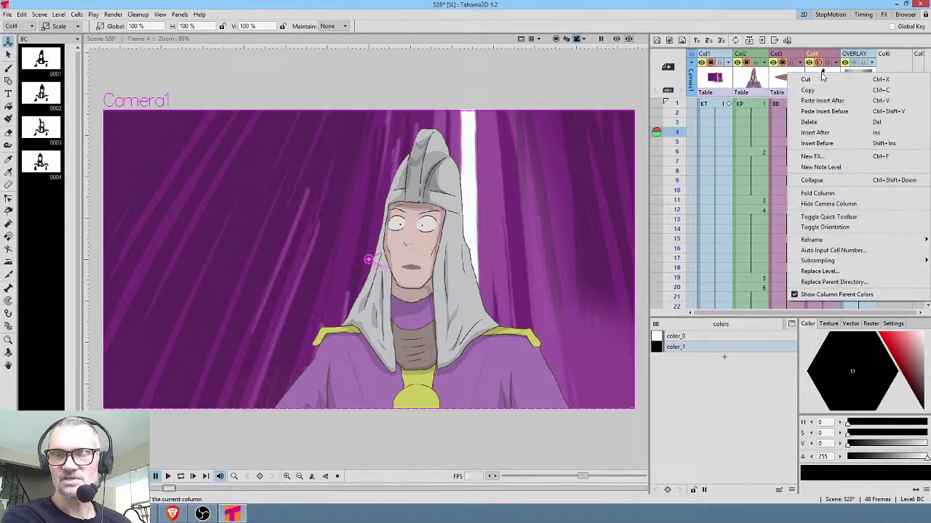
{"action": "left_click", "coordinate": [856, 180]}
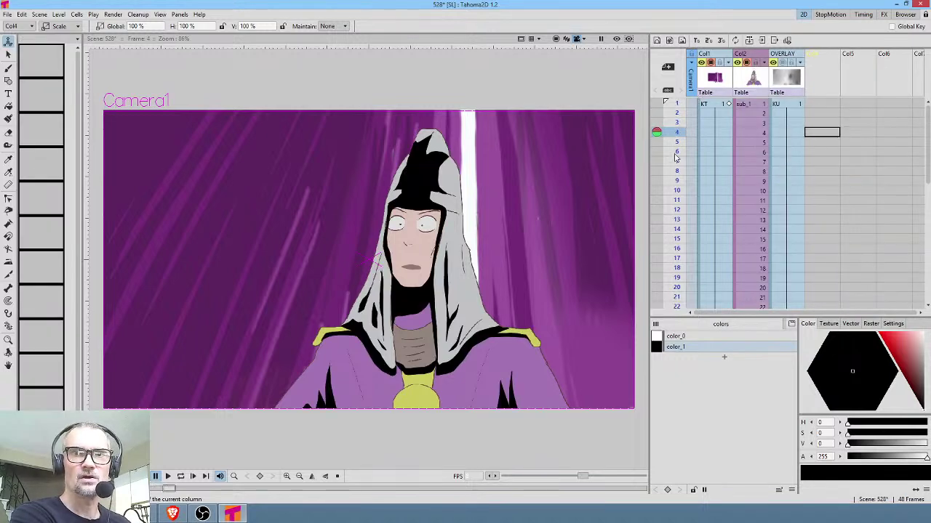
Step: Look through the frames of the collapsed sub_1 column and return to frame 1
{"action": "left_click", "coordinate": [677, 181]}
{"action": "scroll", "coordinate": [727, 163], "scroll_direction": "down", "scroll_amount": 10}
{"action": "scroll", "coordinate": [729, 160], "scroll_direction": "up", "scroll_amount": 10}
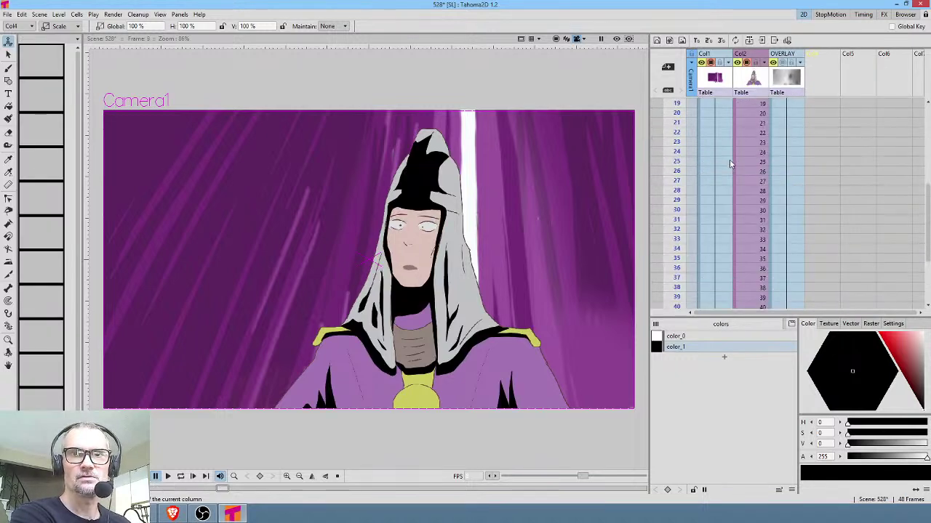
{"action": "left_click", "coordinate": [756, 80]}
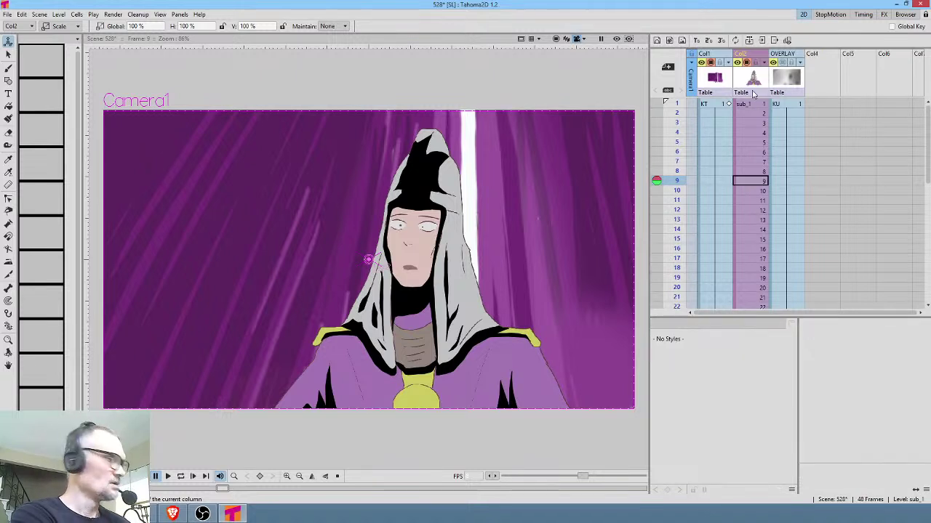
{"action": "left_click", "coordinate": [749, 103]}
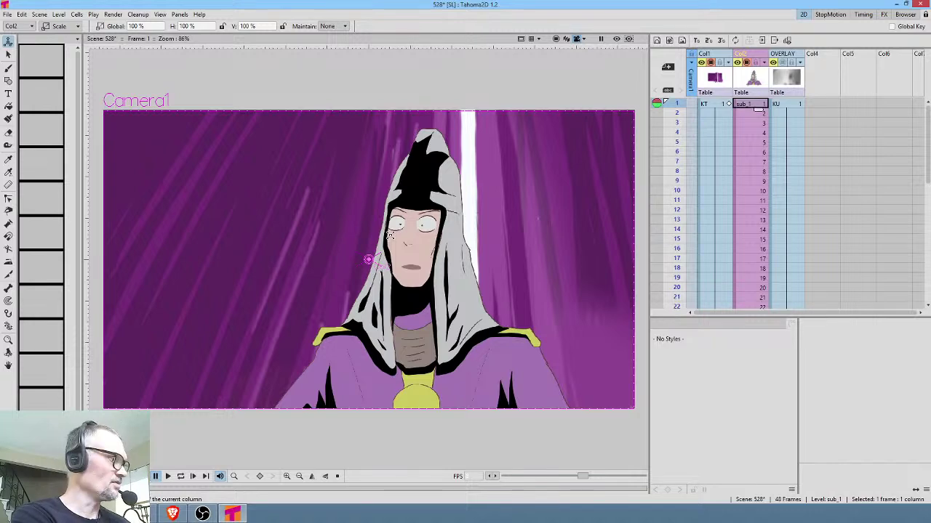
Step: Enter the sub_1 sub-scene to examine its shadow column, and return to the main scene
{"action": "left_click", "coordinate": [756, 81]}
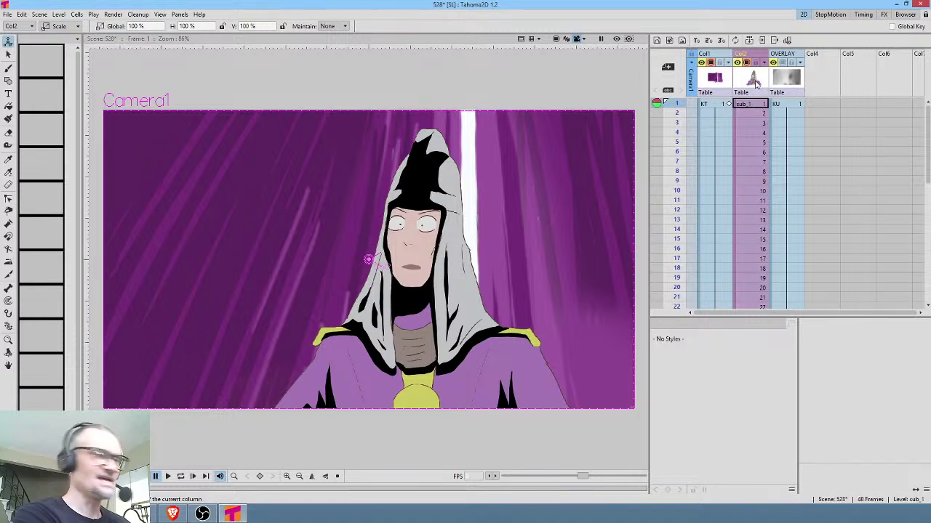
{"action": "key", "text": "shift+s"}
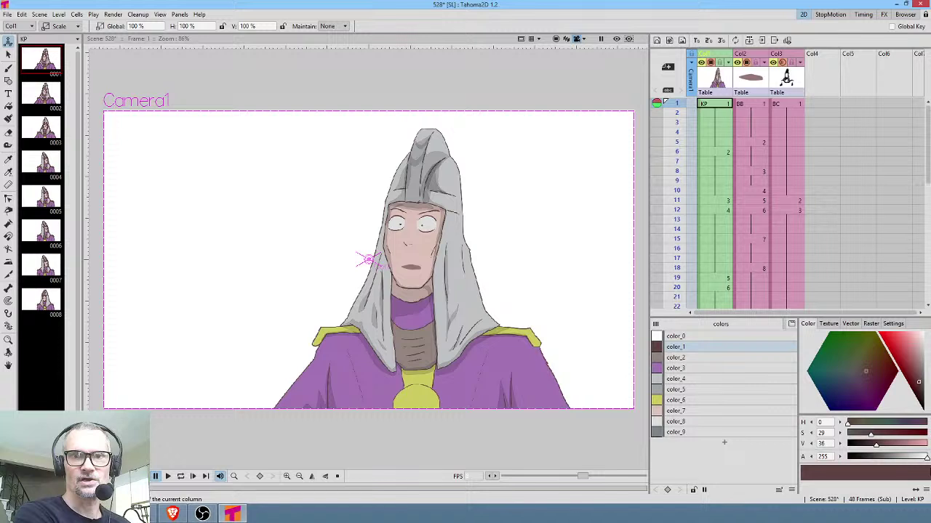
{"action": "left_click", "coordinate": [799, 63]}
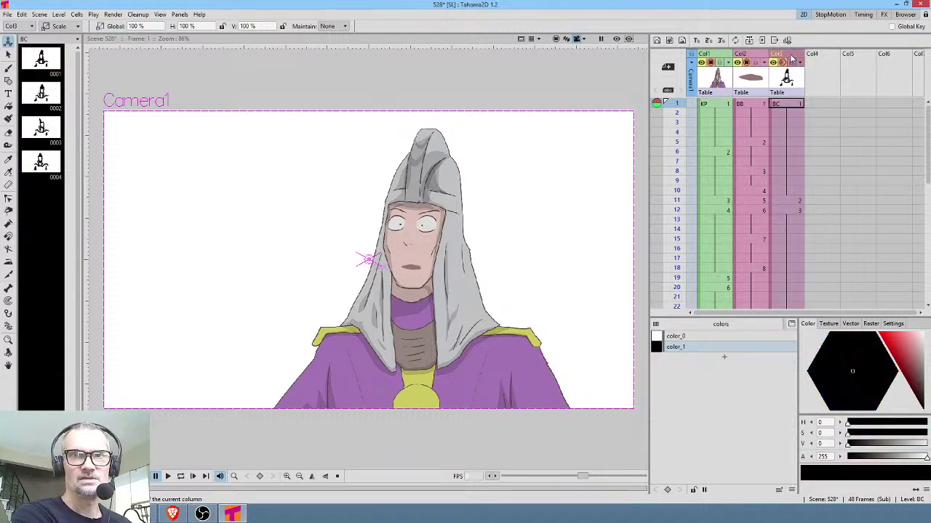
{"action": "key", "text": "shift+a"}
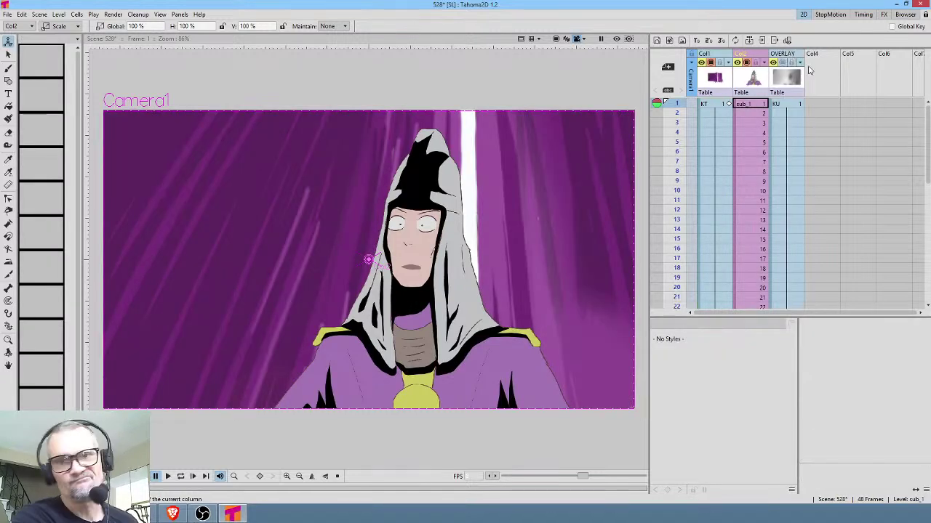
Step: Create a Plastic mesh from frame 1 of sub_1, storing it under the different path drawings\sub_1_mesh
{"action": "left_click", "coordinate": [749, 104]}
{"action": "key", "text": "x"}
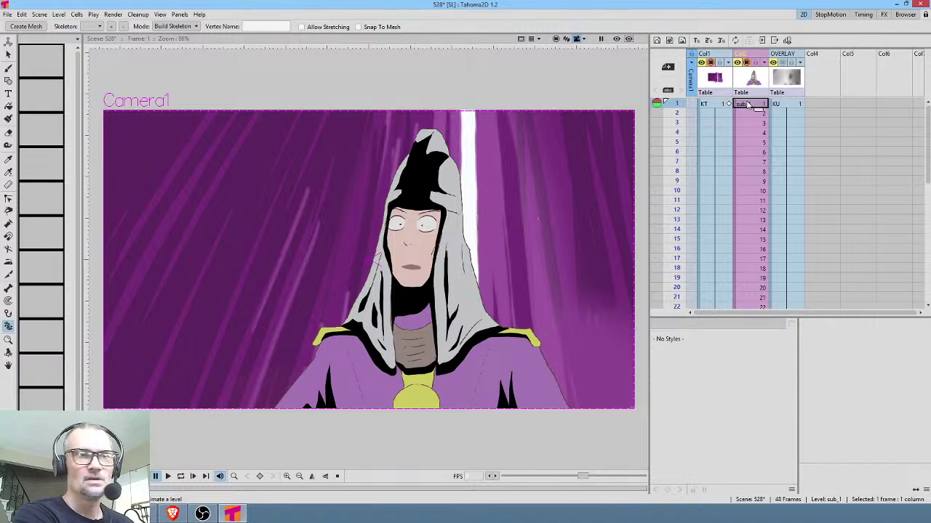
{"action": "left_click", "coordinate": [38, 27]}
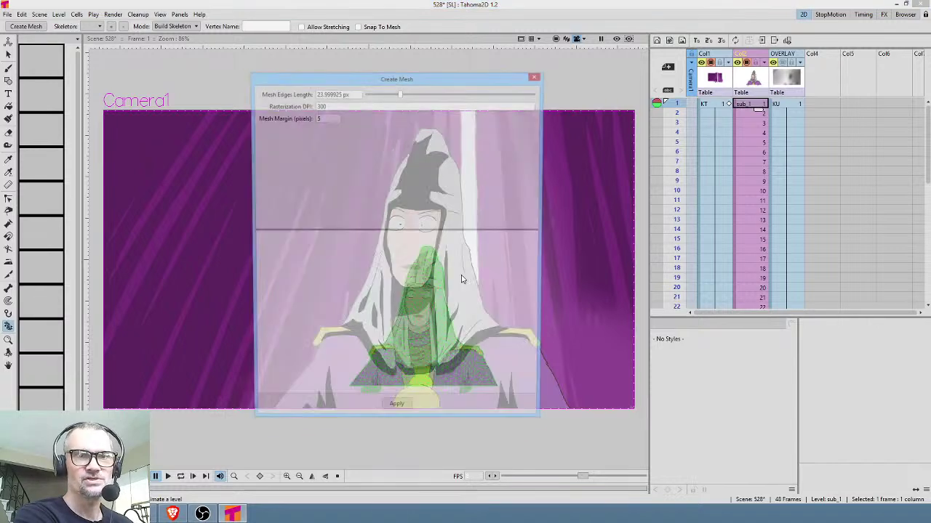
{"action": "left_click", "coordinate": [408, 413]}
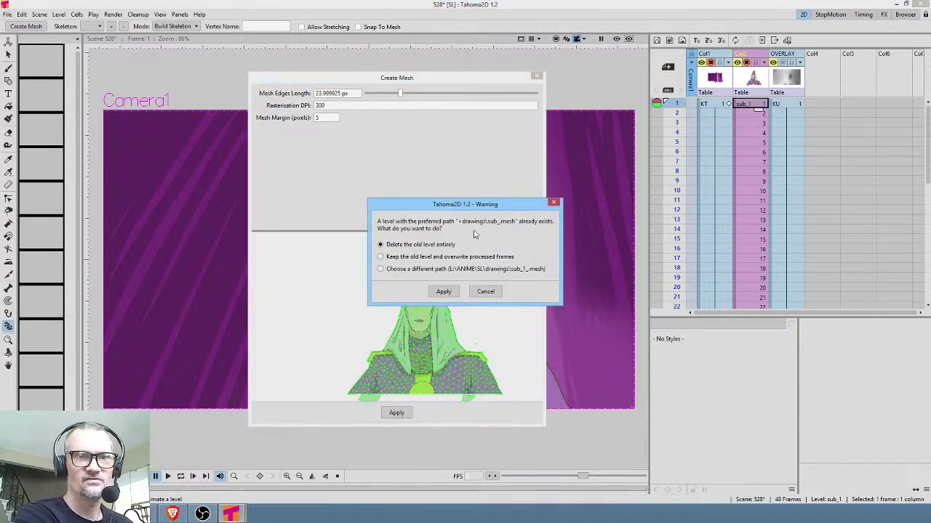
{"action": "left_click", "coordinate": [409, 269]}
{"action": "left_click", "coordinate": [450, 292]}
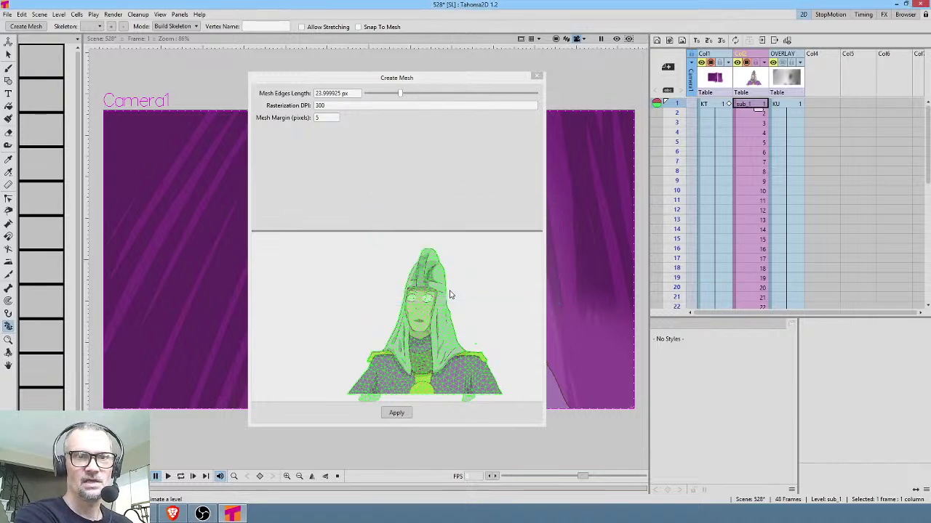
Step: Place the skeleton root below the character's base and build two vertices upward from it, ending at the chest medallion
{"action": "left_click", "coordinate": [418, 428]}
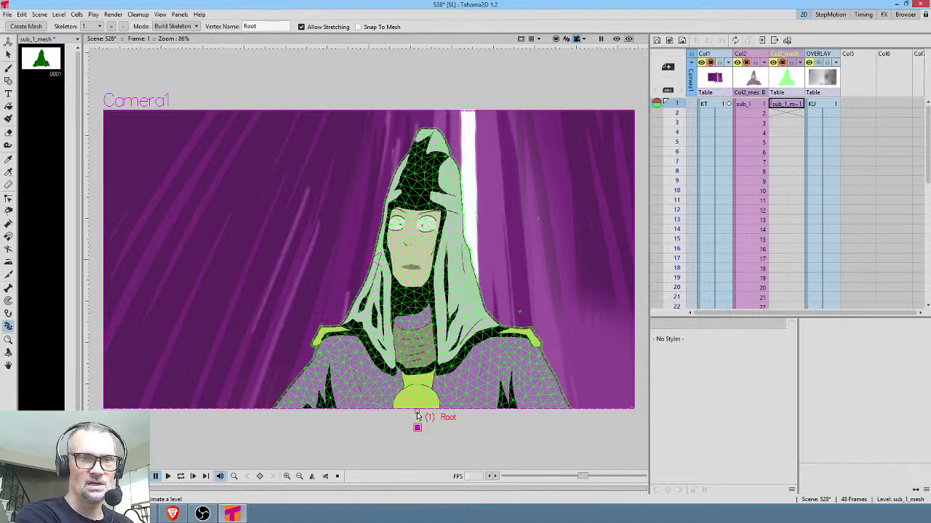
{"action": "left_click_drag", "start_coordinate": [418, 427], "coordinate": [414, 445]}
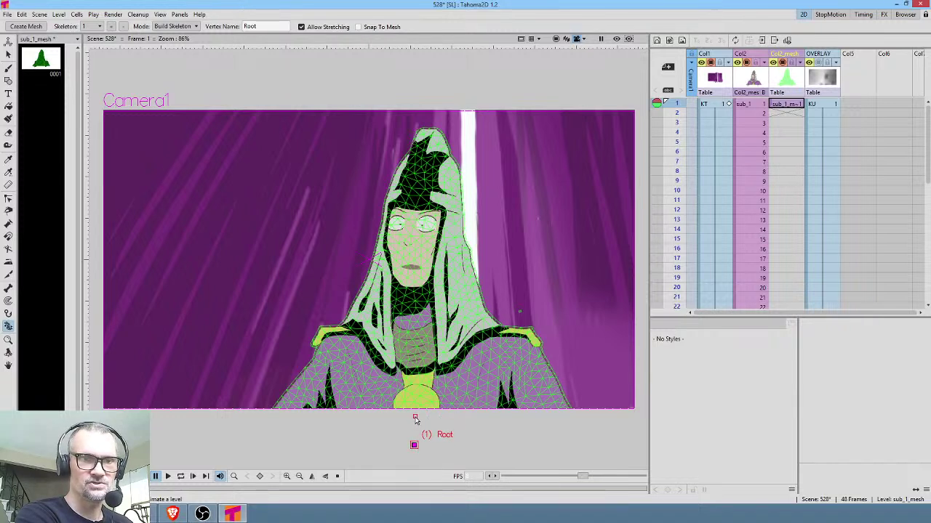
{"action": "left_click", "coordinate": [414, 414]}
{"action": "left_click", "coordinate": [413, 402]}
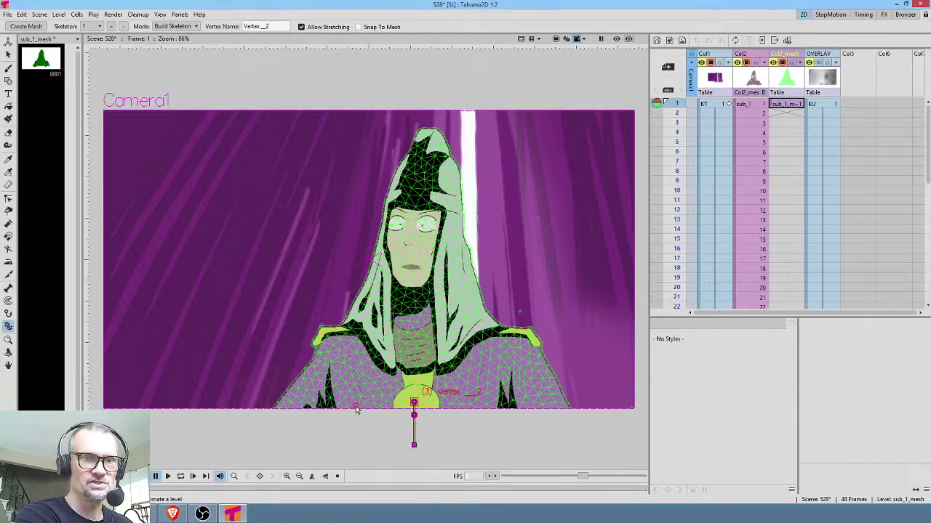
Step: Branch one vertex to each side of the medallion along the character's base, and nudge the vertex on the left slightly outward
{"action": "left_click", "coordinate": [344, 402]}
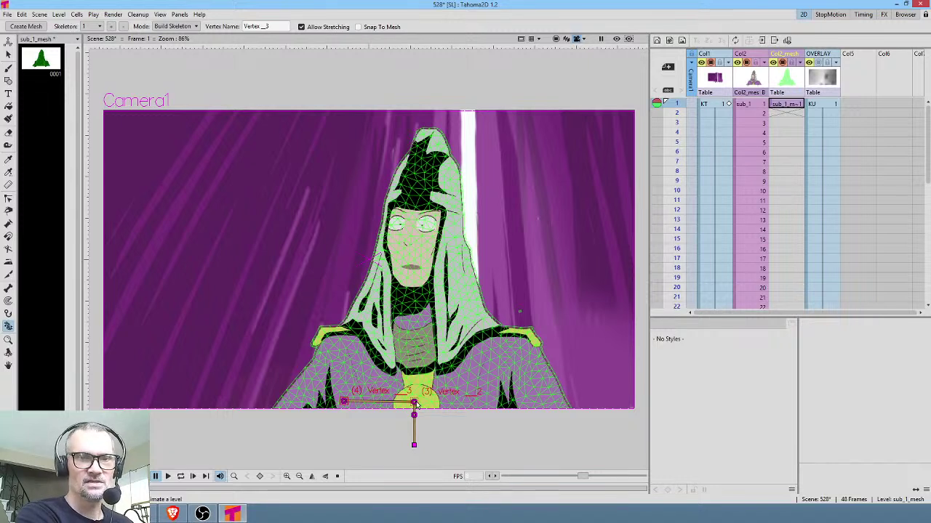
{"action": "left_click", "coordinate": [415, 402]}
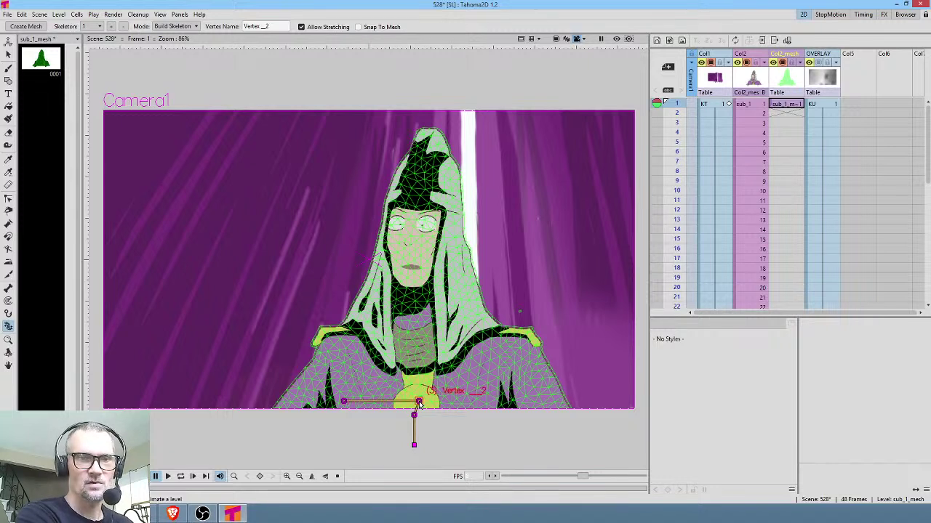
{"action": "left_click", "coordinate": [489, 403]}
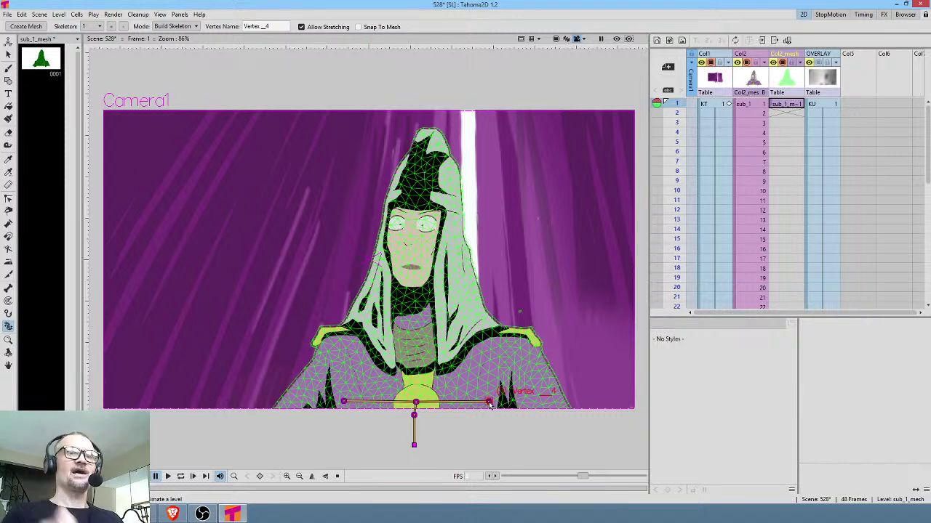
{"action": "left_click", "coordinate": [793, 108]}
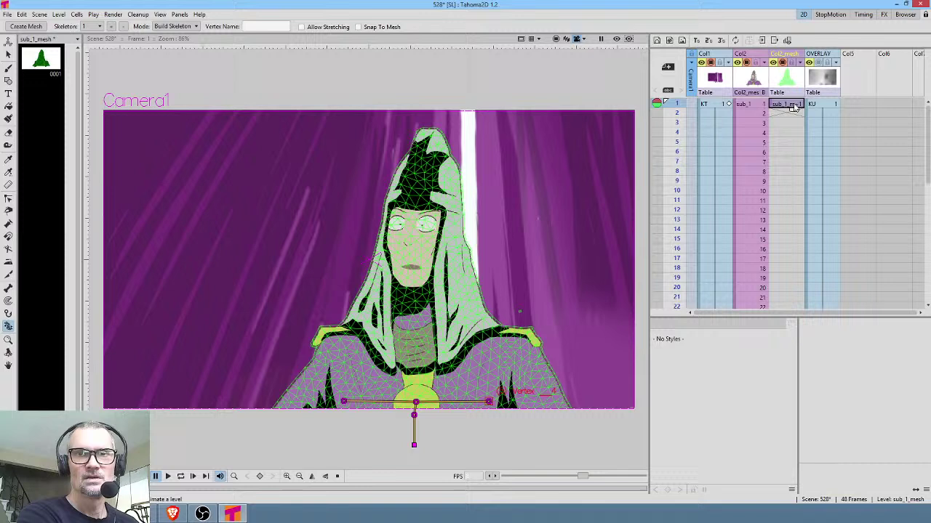
{"action": "left_click", "coordinate": [414, 402]}
{"action": "left_click", "coordinate": [343, 401]}
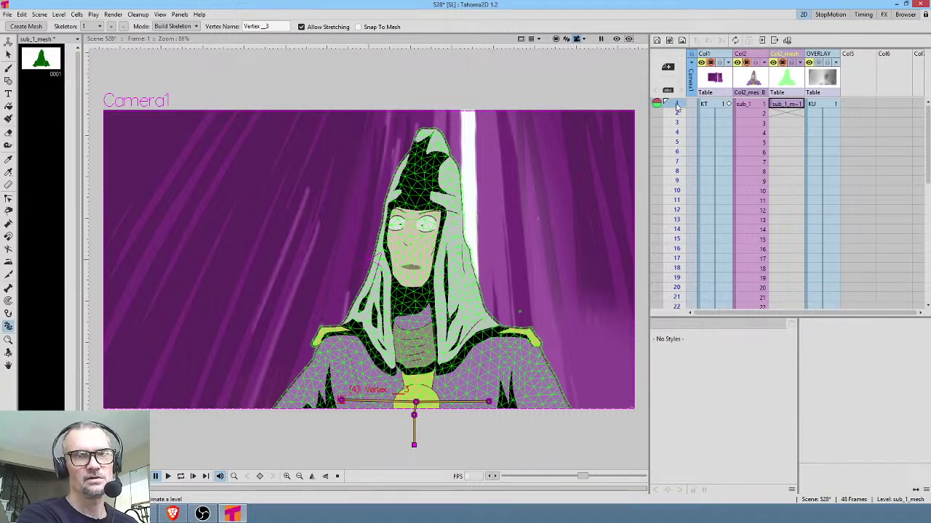
Step: Look through frames 1 to 11, and extend the sub_1_mesh cell's exposure through frame 11
{"action": "mouse_move", "coordinate": [676, 105]}
{"action": "left_mouse_down"}
{"action": "mouse_move", "coordinate": [676, 232]}
{"action": "mouse_move", "coordinate": [674, 207]}
{"action": "left_mouse_up"}
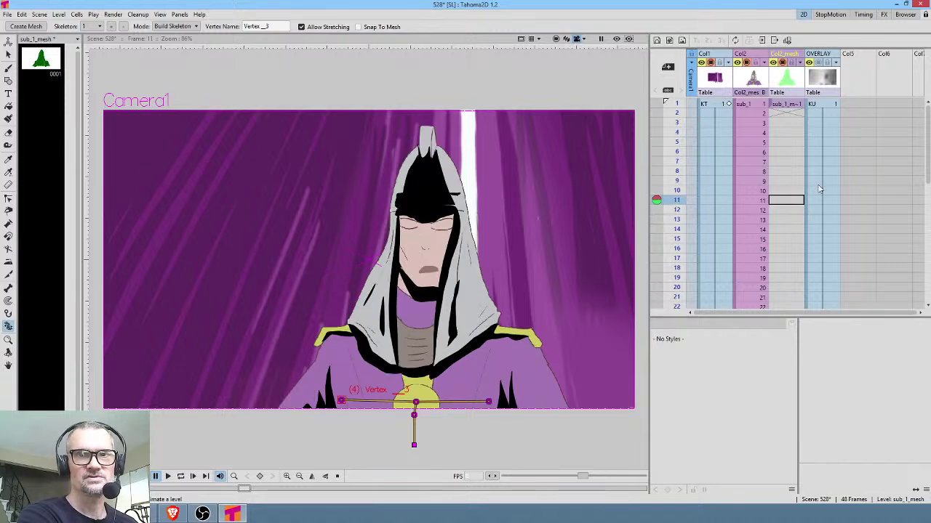
{"action": "left_click", "coordinate": [791, 106]}
{"action": "left_click_drag", "start_coordinate": [795, 109], "coordinate": [794, 216]}
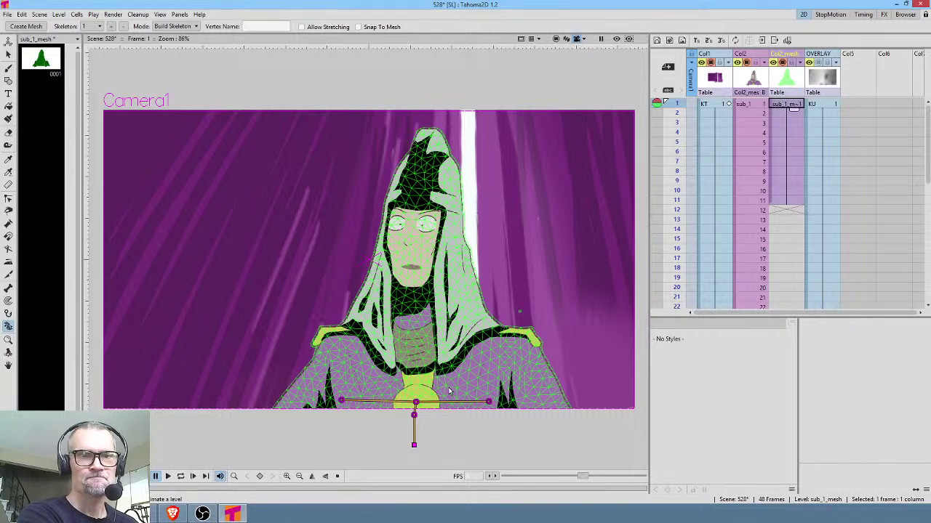
Step: Move both side vertices closer to the medallion and extend each side branch outward with two more vertices
{"action": "left_click", "coordinate": [416, 402]}
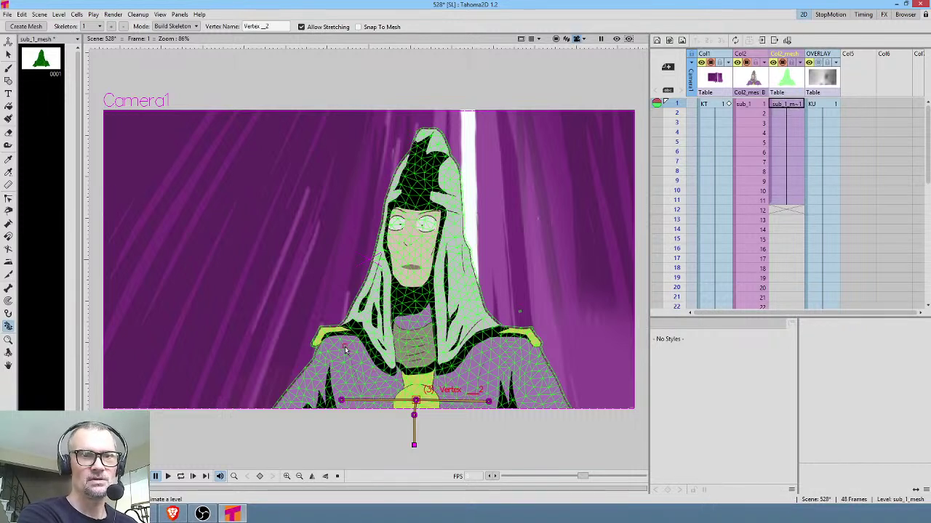
{"action": "left_click_drag", "start_coordinate": [341, 400], "coordinate": [362, 405]}
{"action": "left_click", "coordinate": [322, 402]}
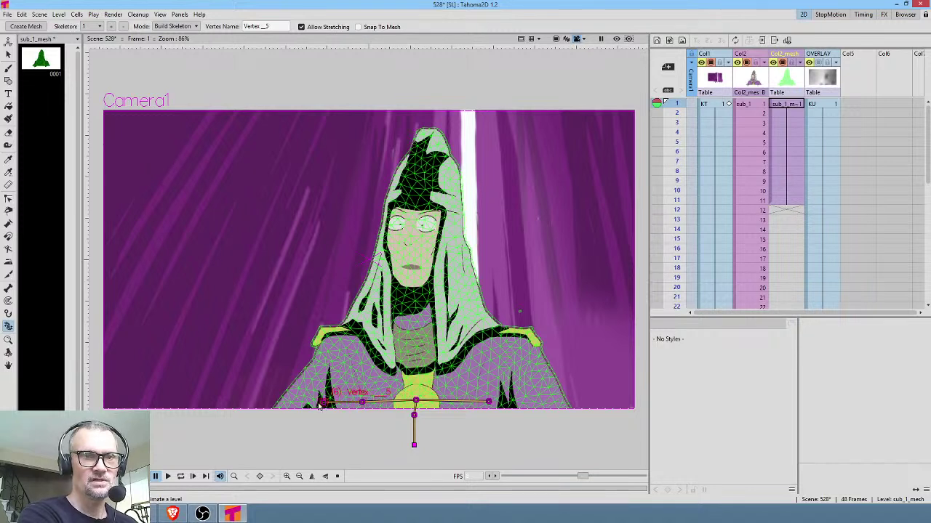
{"action": "left_click", "coordinate": [298, 402]}
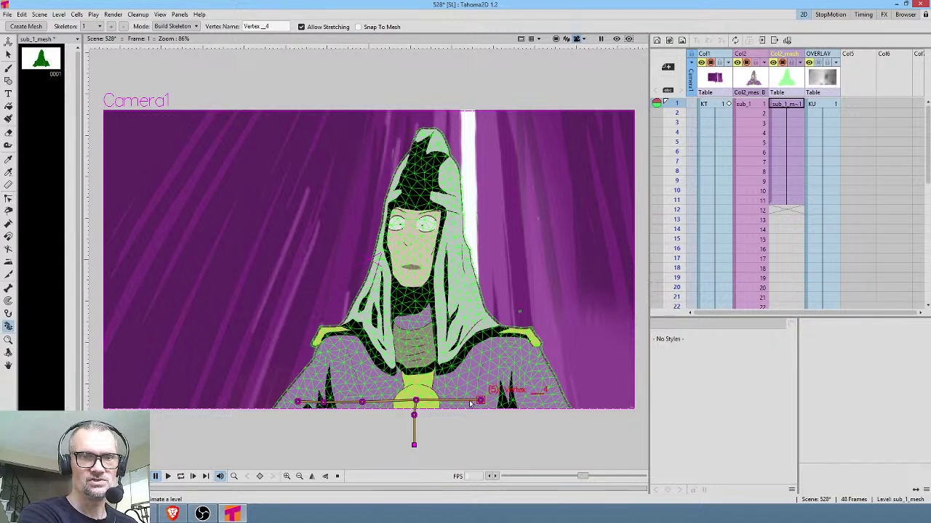
{"action": "left_click_drag", "start_coordinate": [489, 401], "coordinate": [471, 402]}
{"action": "left_click", "coordinate": [507, 402]}
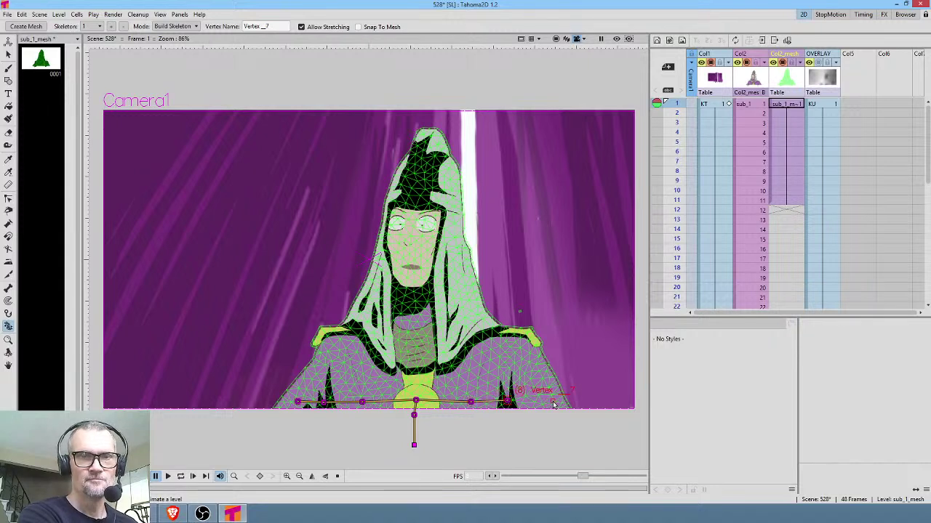
{"action": "left_click", "coordinate": [546, 402]}
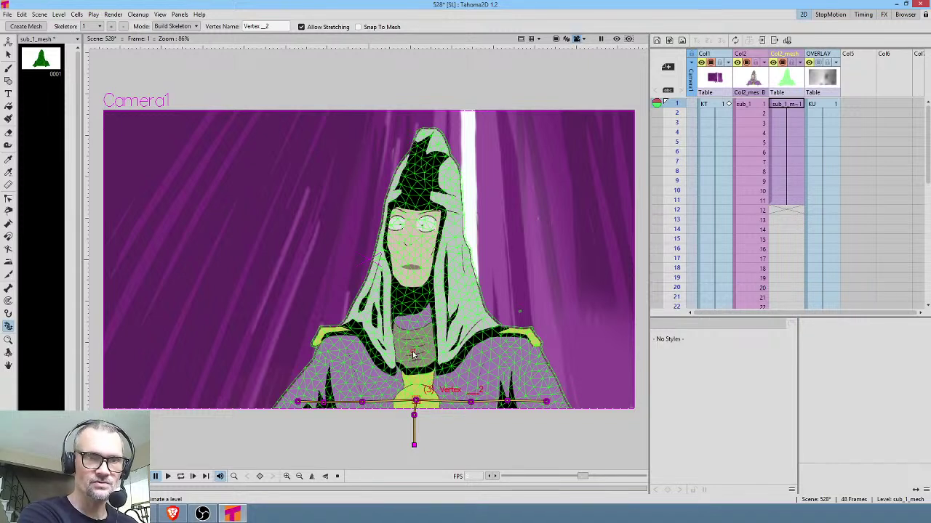
Step: Build a chain of four vertices up from the medallion through the neck, chin and face to the hood
{"action": "left_click", "coordinate": [418, 324]}
{"action": "left_click", "coordinate": [416, 300]}
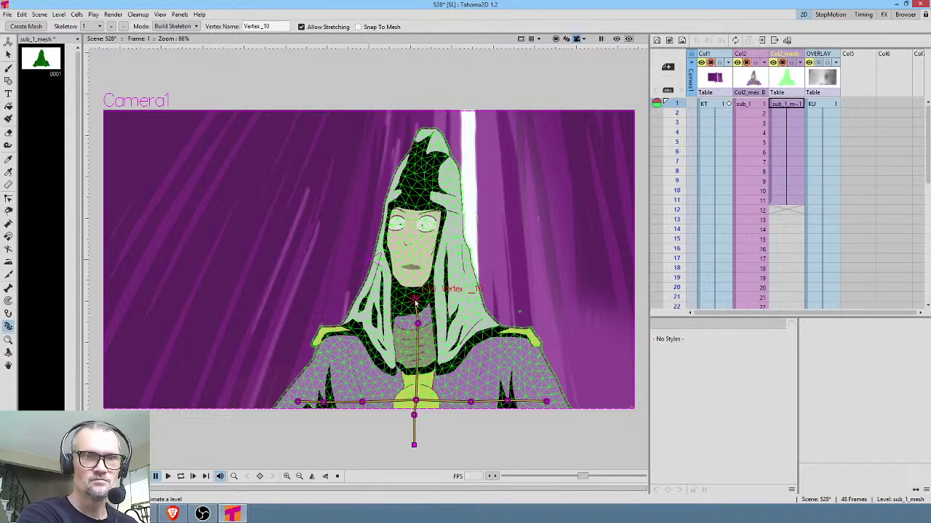
{"action": "left_click", "coordinate": [409, 234]}
{"action": "left_click", "coordinate": [422, 165]}
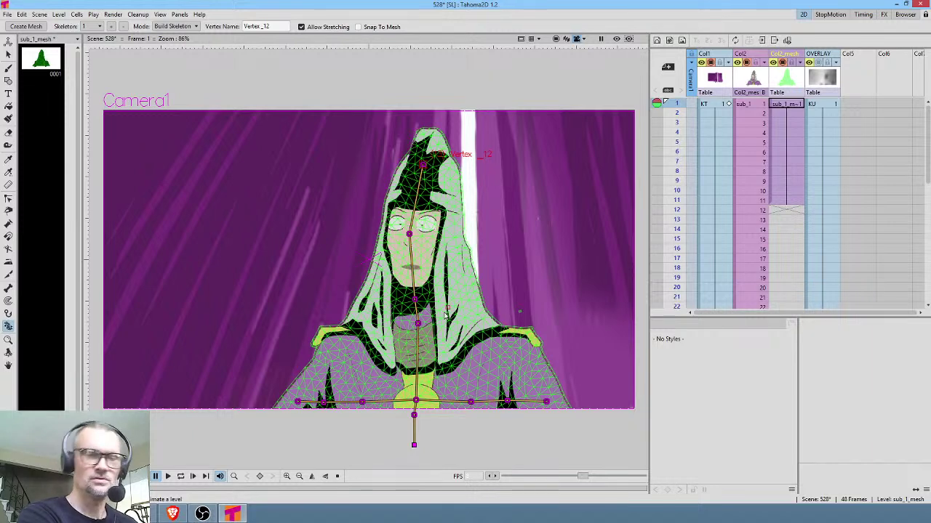
Step: Switch the Plastic tool to Animate mode and tilt the head at frame 1 with the face vertex, to an angle of -1.58°
{"action": "left_click", "coordinate": [178, 26]}
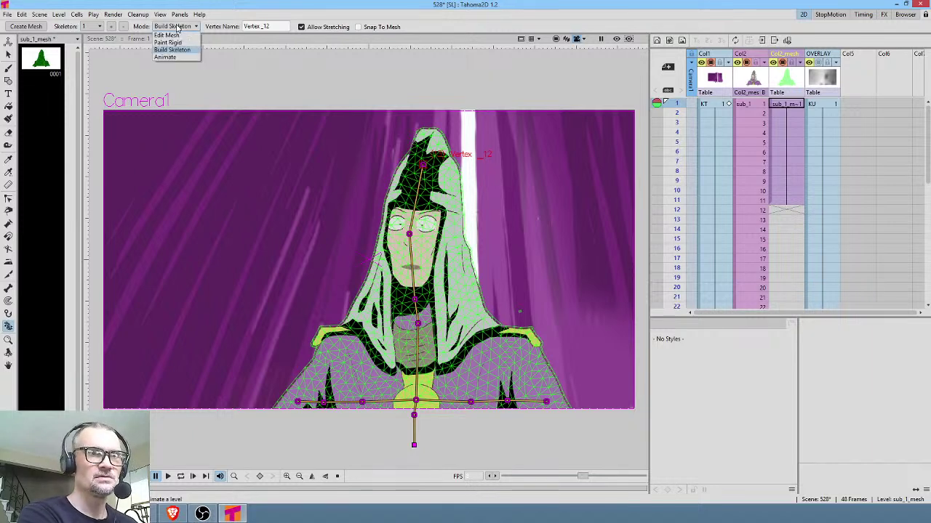
{"action": "left_click", "coordinate": [182, 65]}
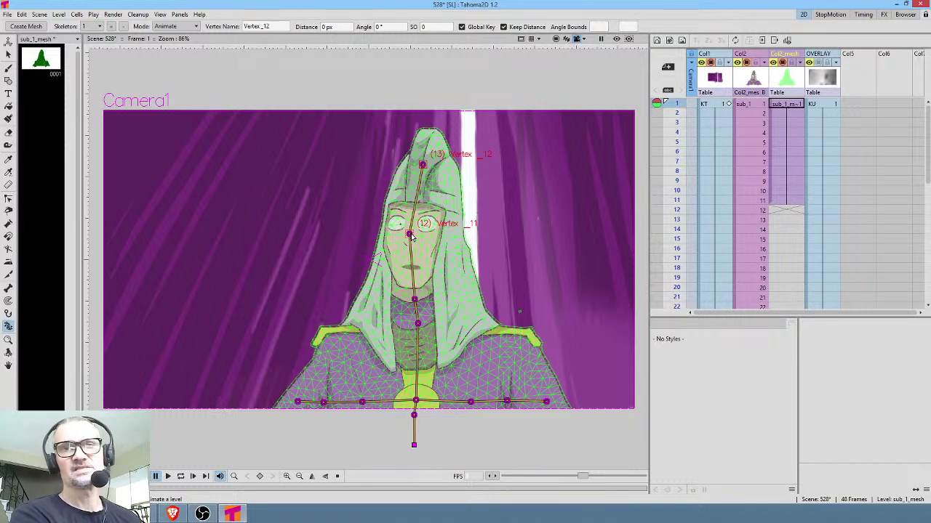
{"action": "left_click", "coordinate": [786, 105]}
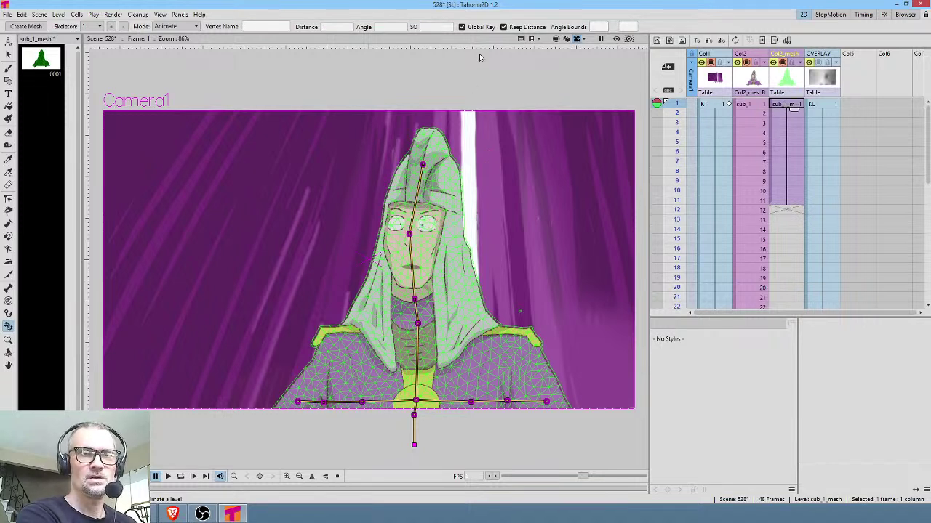
{"action": "mouse_move", "coordinate": [411, 234]}
{"action": "left_mouse_down"}
{"action": "mouse_move", "coordinate": [403, 236]}
{"action": "mouse_move", "coordinate": [412, 239]}
{"action": "left_mouse_up"}
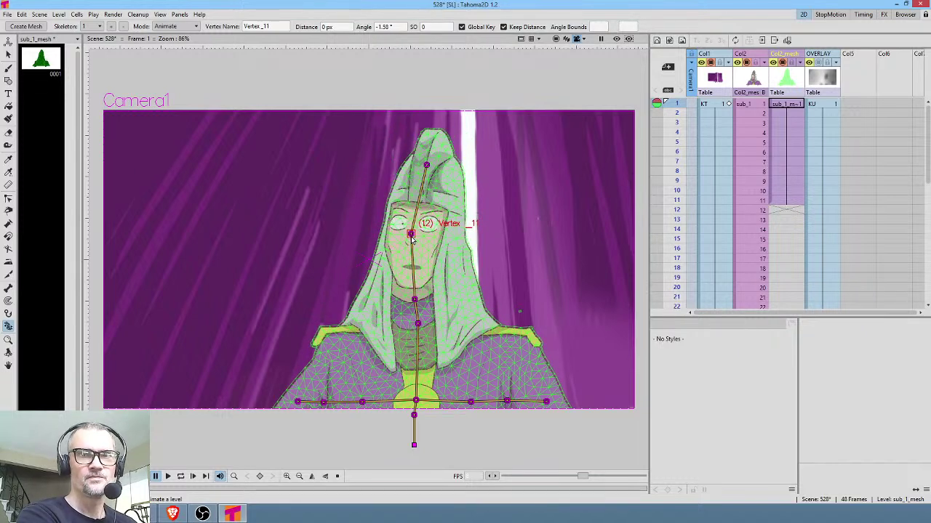
Step: Select frame 6 of the mesh column and check the default interpolation in the animation preferences
{"action": "left_click", "coordinate": [792, 152]}
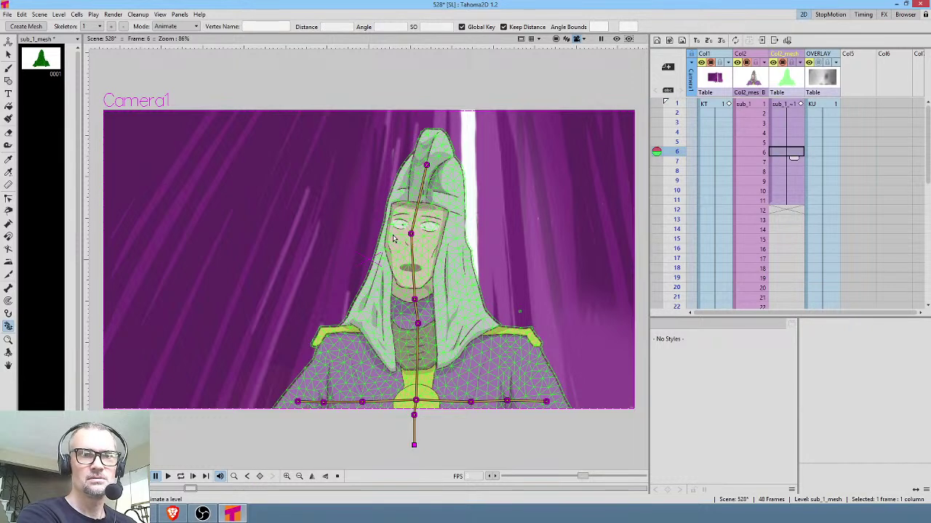
{"action": "left_click", "coordinate": [6, 14]}
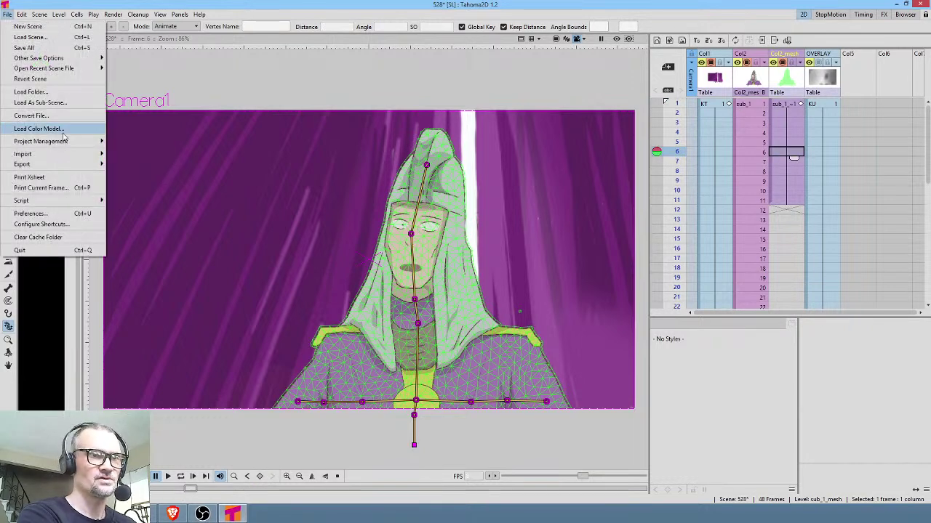
{"action": "left_click", "coordinate": [51, 213]}
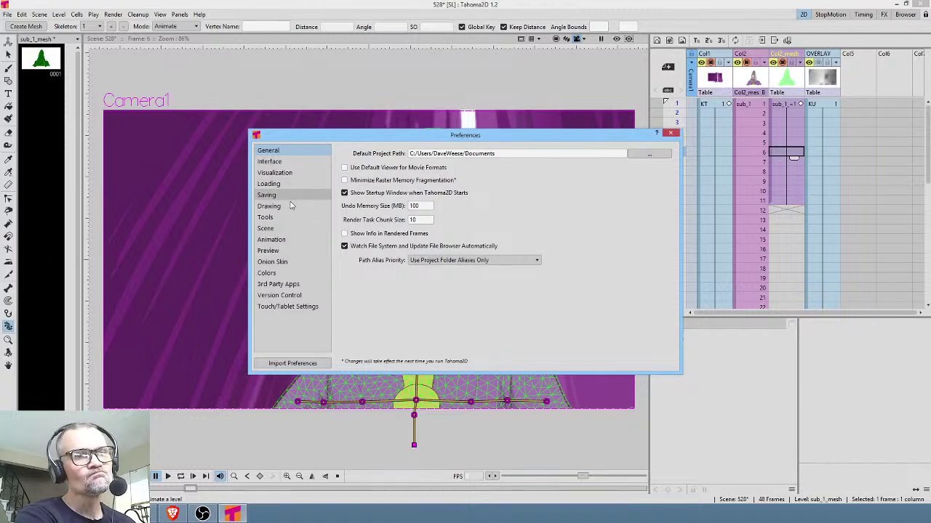
{"action": "left_click", "coordinate": [296, 240]}
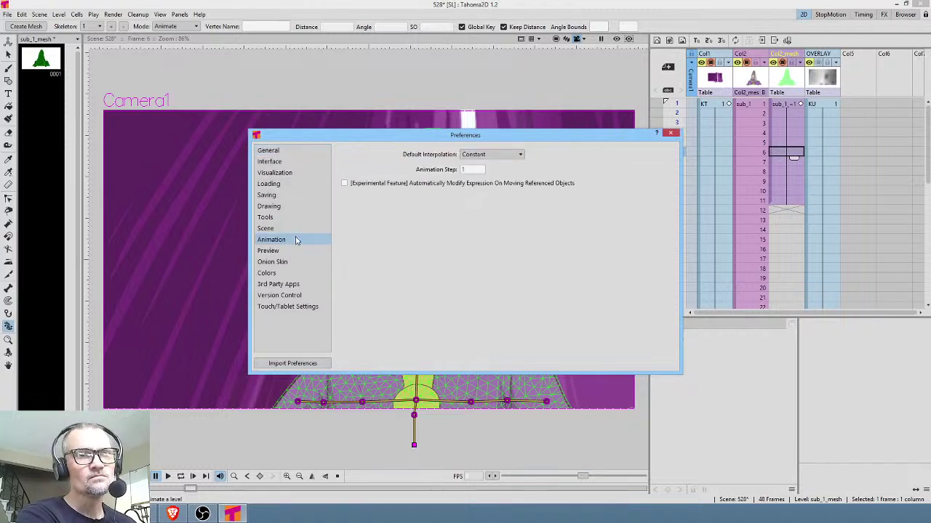
{"action": "left_click", "coordinate": [671, 135]}
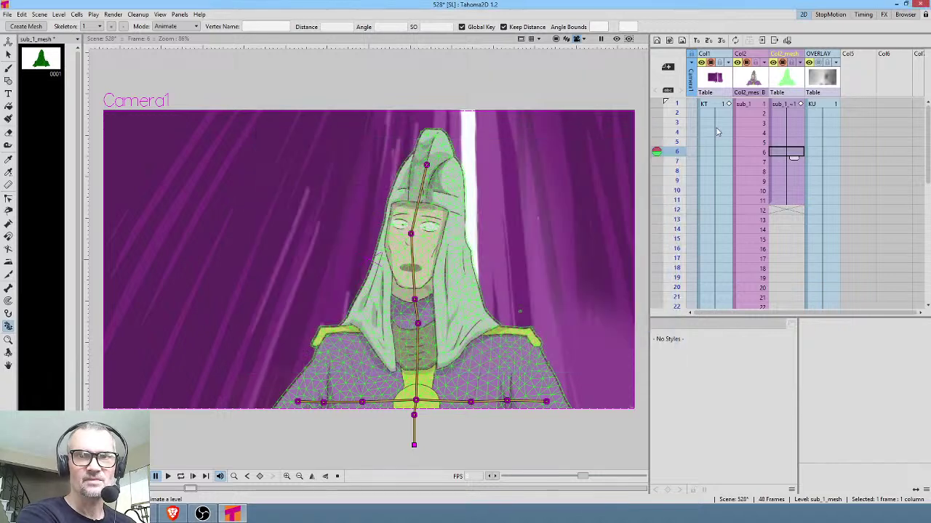
Step: Key a head tilt toward the left at frame 5 of the mesh column by moving the face vertex
{"action": "left_click", "coordinate": [785, 142]}
{"action": "left_click", "coordinate": [409, 234]}
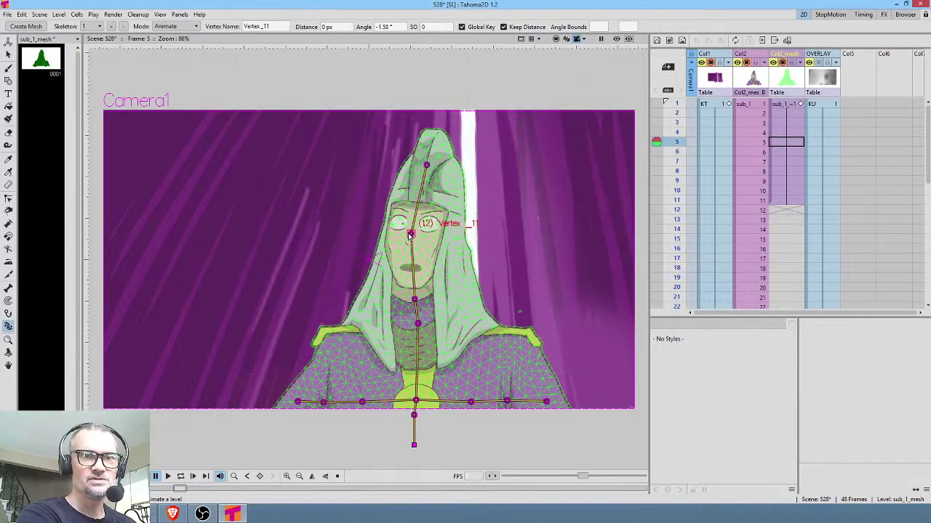
{"action": "left_click_drag", "start_coordinate": [409, 234], "coordinate": [405, 234]}
Step: Tilt the head further left at frame 6 with the face vertex, refining its angle to 7.82°, and preview the frames
{"action": "left_click", "coordinate": [779, 152]}
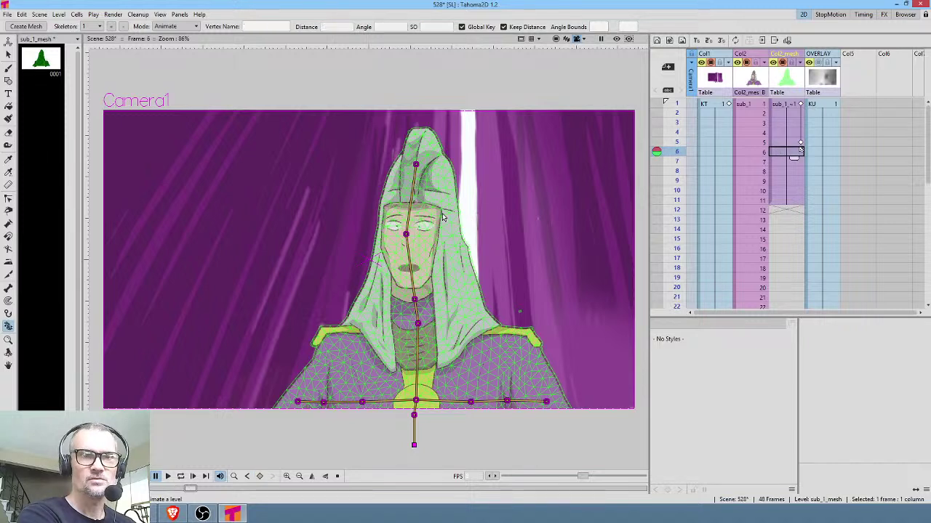
{"action": "left_click_drag", "start_coordinate": [404, 233], "coordinate": [402, 235]}
{"action": "left_click_drag", "start_coordinate": [680, 111], "coordinate": [689, 154]}
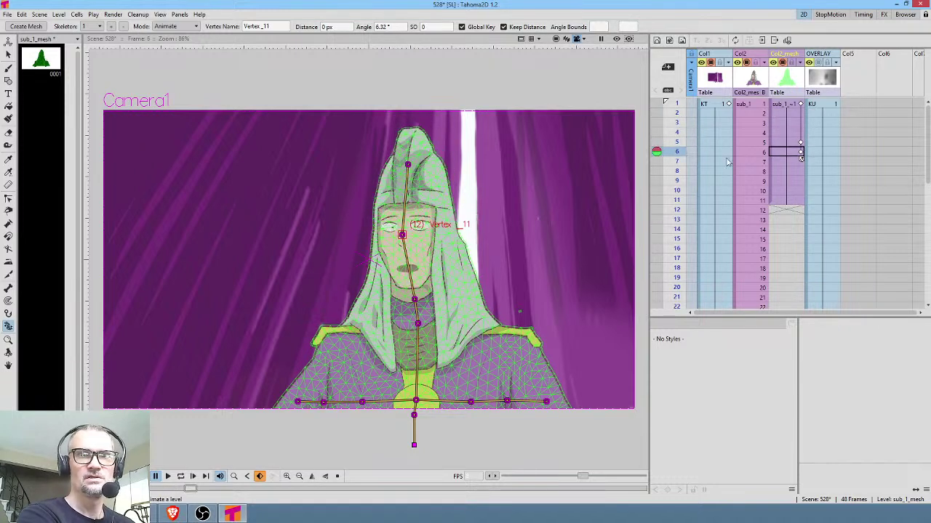
{"action": "left_click", "coordinate": [792, 154]}
{"action": "left_click_drag", "start_coordinate": [404, 234], "coordinate": [473, 204]}
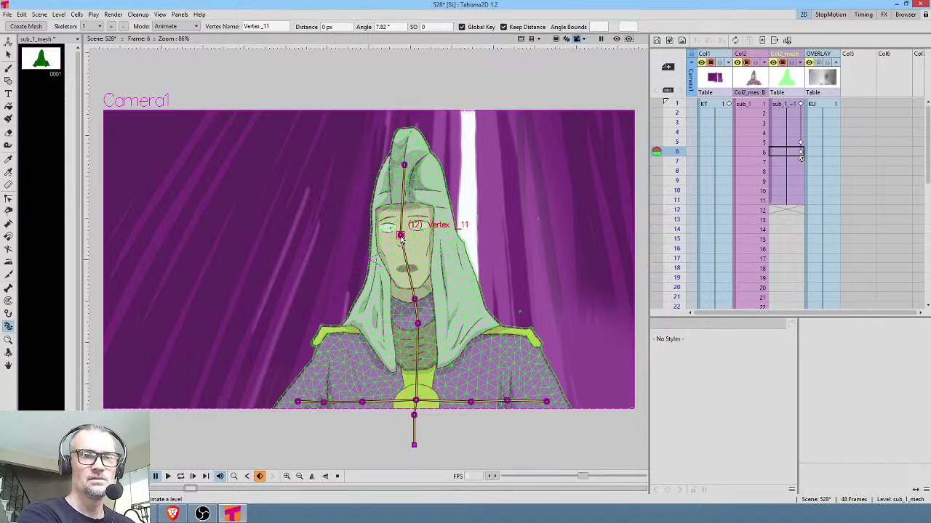
Step: Play back the scene from the start, and check the mesh column at frames 12 and 11
{"action": "left_click", "coordinate": [681, 106]}
{"action": "key", "text": "p"}
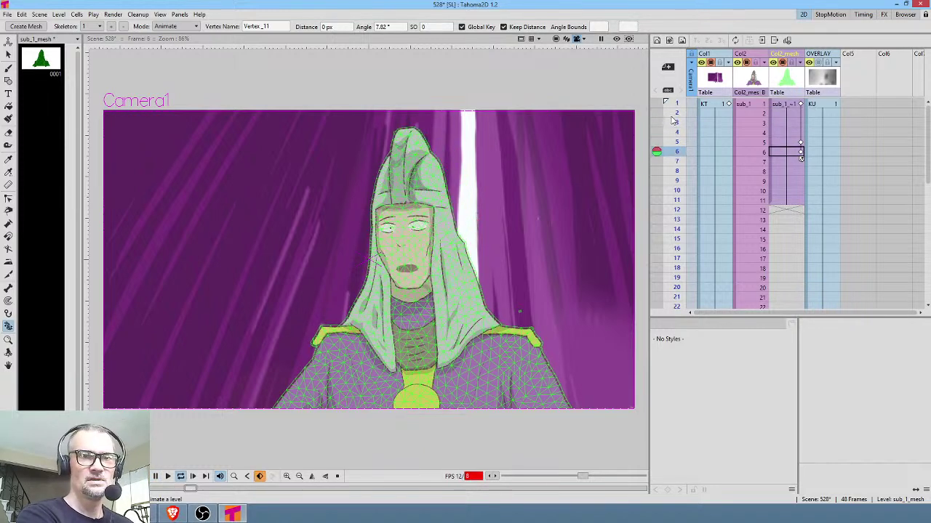
{"action": "key", "text": "p"}
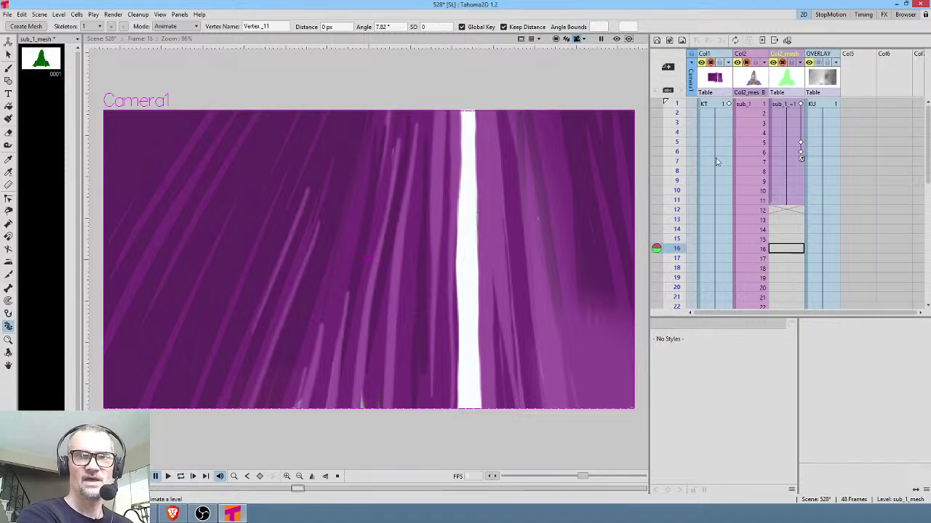
{"action": "left_click", "coordinate": [778, 211]}
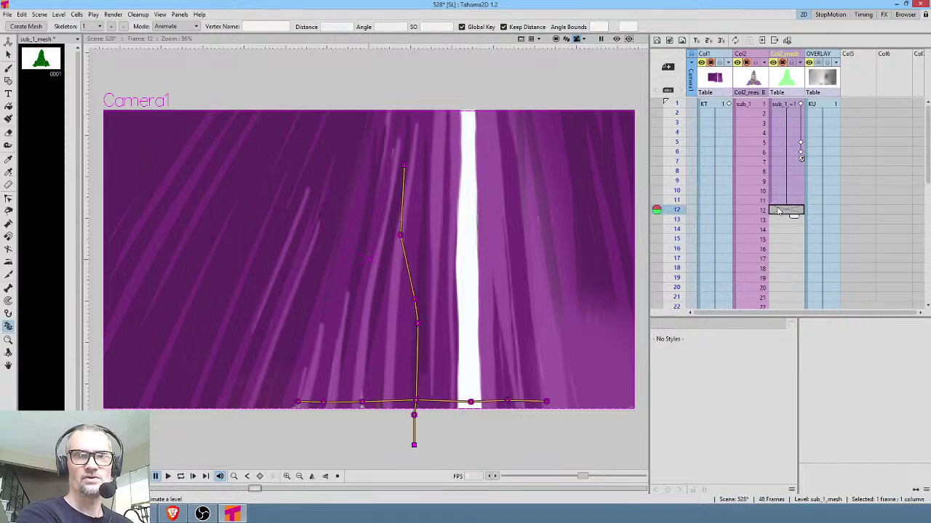
{"action": "left_click", "coordinate": [783, 201]}
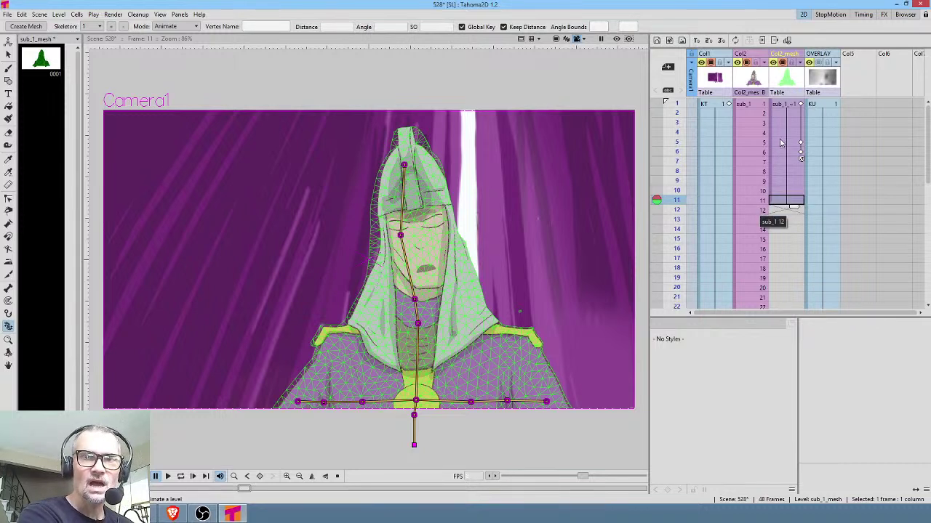
Step: Move the OVERLAY column past Col5, leaving empty columns after Col2_mesh
{"action": "left_click_drag", "start_coordinate": [823, 55], "coordinate": [880, 61]}
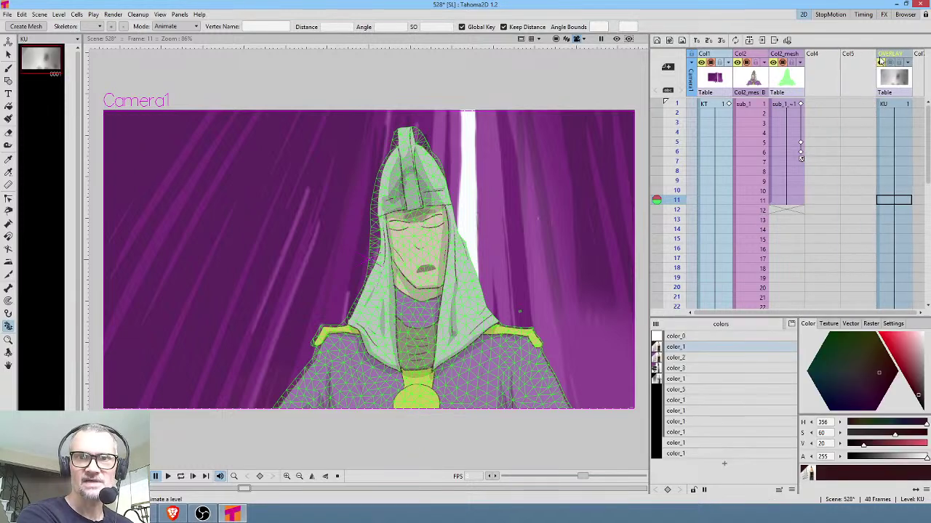
Step: Move the Col2 drawings for frames 12 to 48 into the empty Col4, keeping their frames, and check the handover around frame 11
{"action": "left_click", "coordinate": [757, 210]}
{"action": "scroll", "coordinate": [773, 245], "scroll_direction": "down", "scroll_amount": 5}
{"action": "left_click", "coordinate": [761, 209], "text": "shift"}
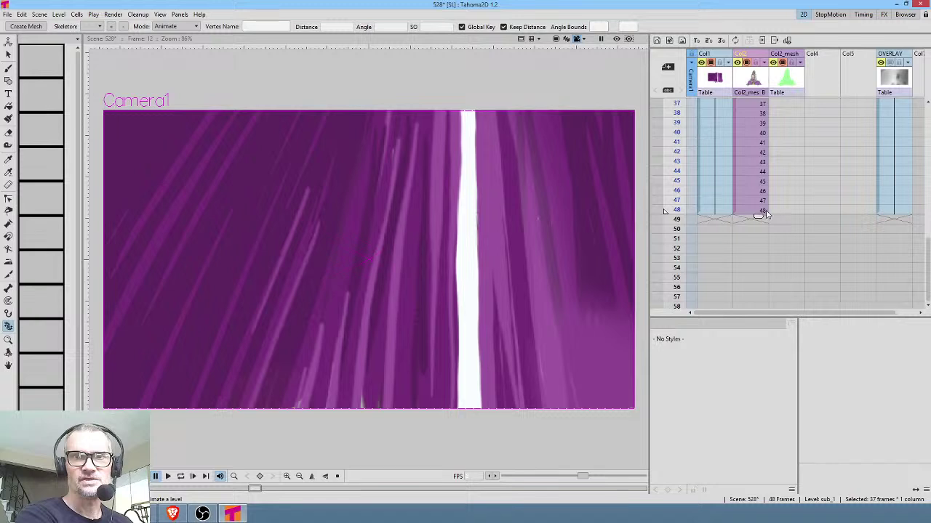
{"action": "scroll", "coordinate": [769, 210], "scroll_direction": "up", "scroll_amount": 5}
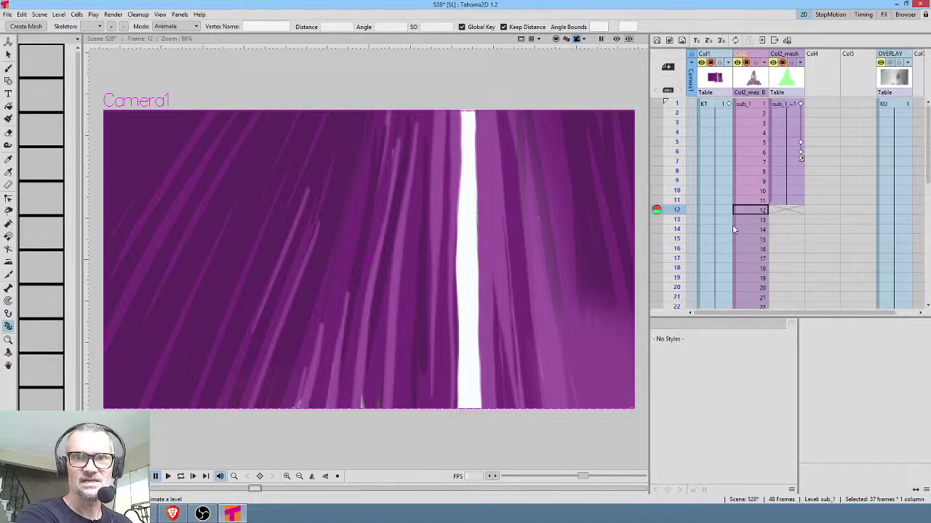
{"action": "left_click_drag", "start_coordinate": [733, 225], "coordinate": [824, 231]}
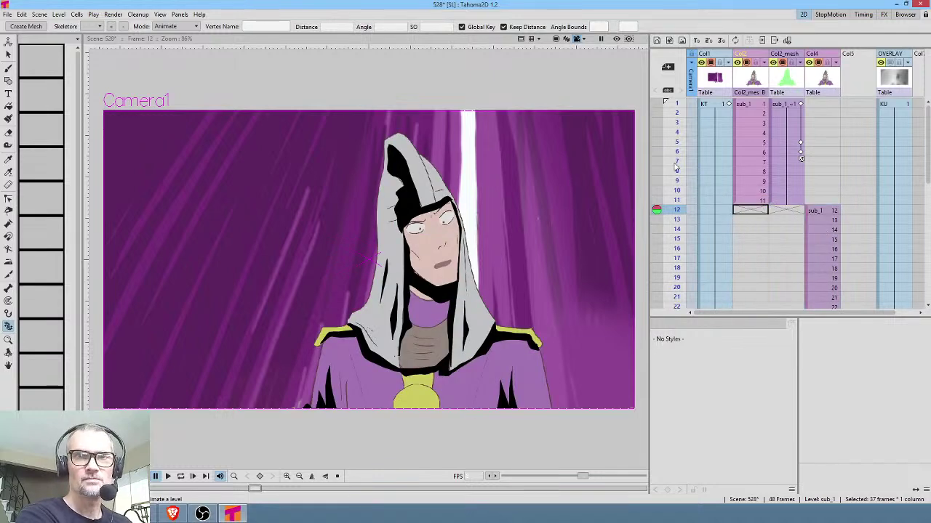
{"action": "mouse_move", "coordinate": [675, 169]}
{"action": "left_mouse_down"}
{"action": "mouse_move", "coordinate": [678, 227]}
{"action": "mouse_move", "coordinate": [677, 131]}
{"action": "mouse_move", "coordinate": [693, 169]}
{"action": "mouse_move", "coordinate": [691, 200]}
{"action": "left_mouse_up"}
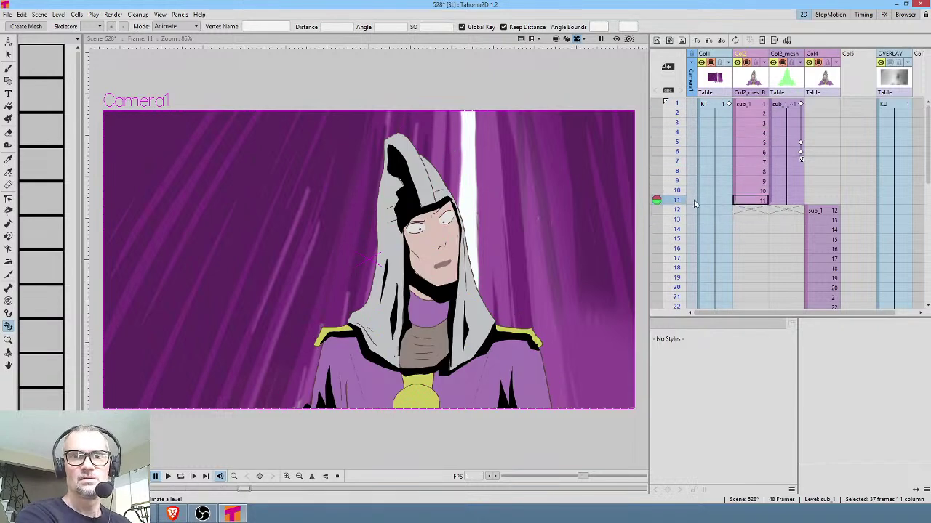
Step: Create a Plastic mesh for the Col4 character at frame 12, saving it under a different path instead of replacing the existing mesh
{"action": "left_click", "coordinate": [819, 210]}
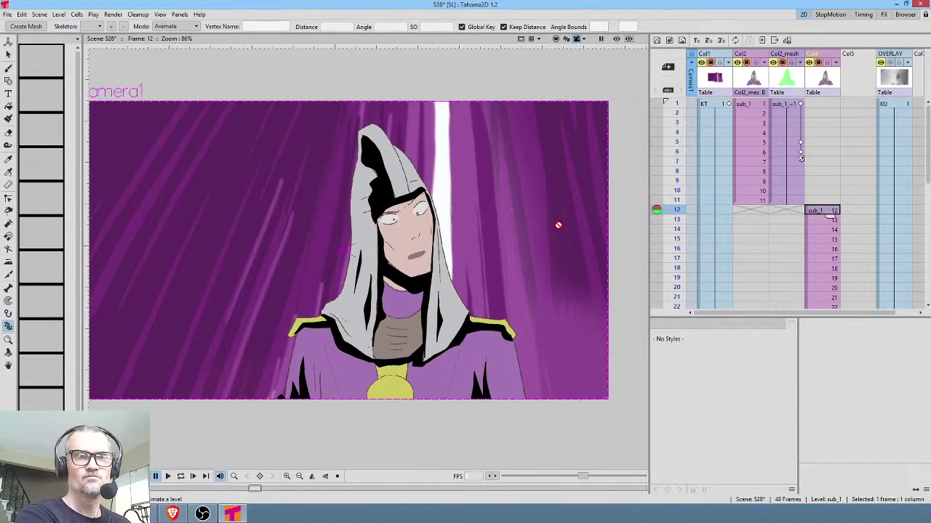
{"action": "left_click_drag", "start_coordinate": [558, 224], "coordinate": [568, 220]}
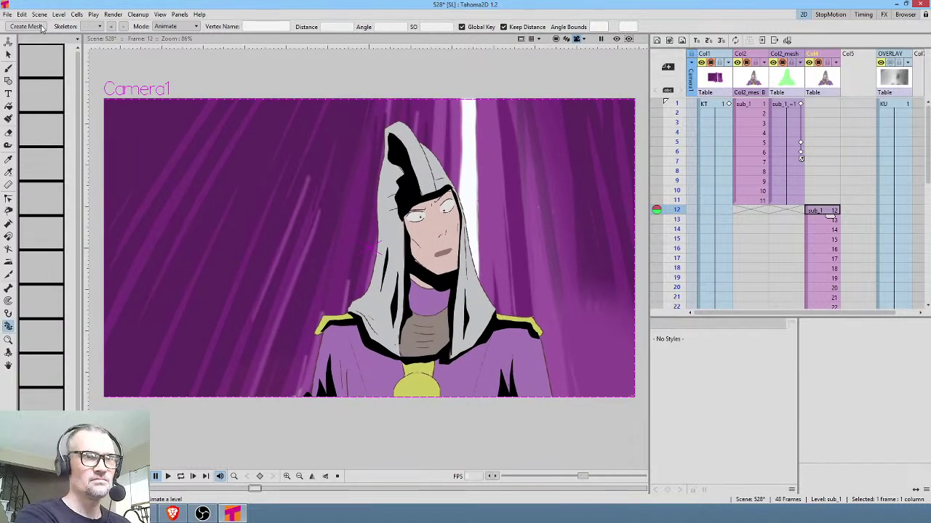
{"action": "left_click", "coordinate": [396, 413]}
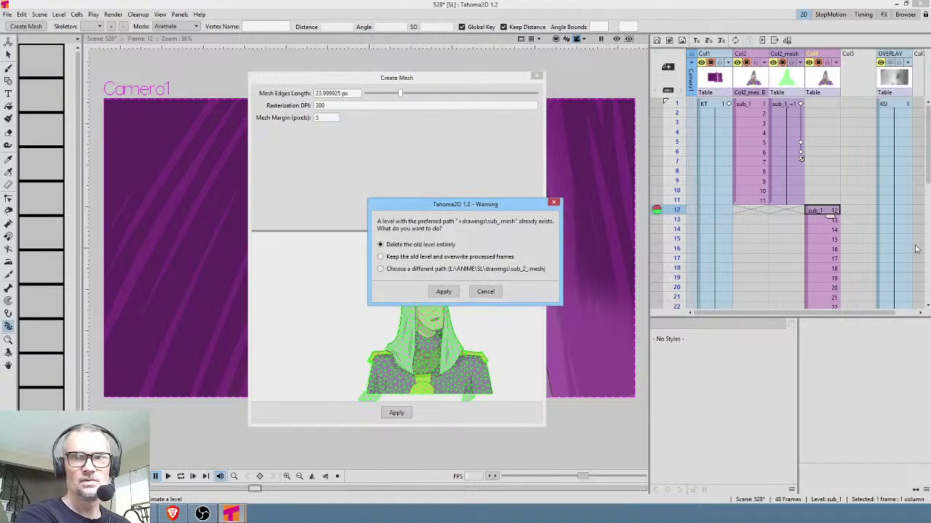
{"action": "left_click", "coordinate": [457, 274]}
{"action": "left_click", "coordinate": [443, 291]}
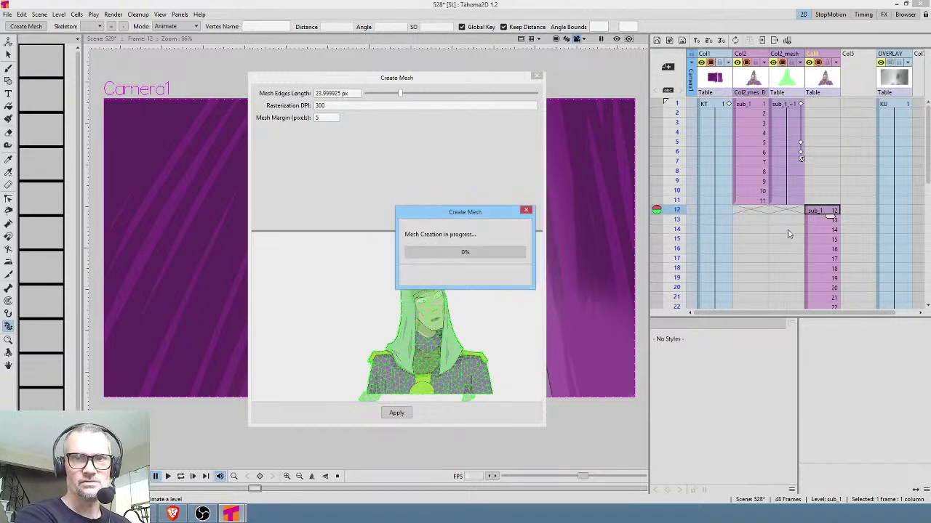
{"action": "left_click", "coordinate": [466, 252]}
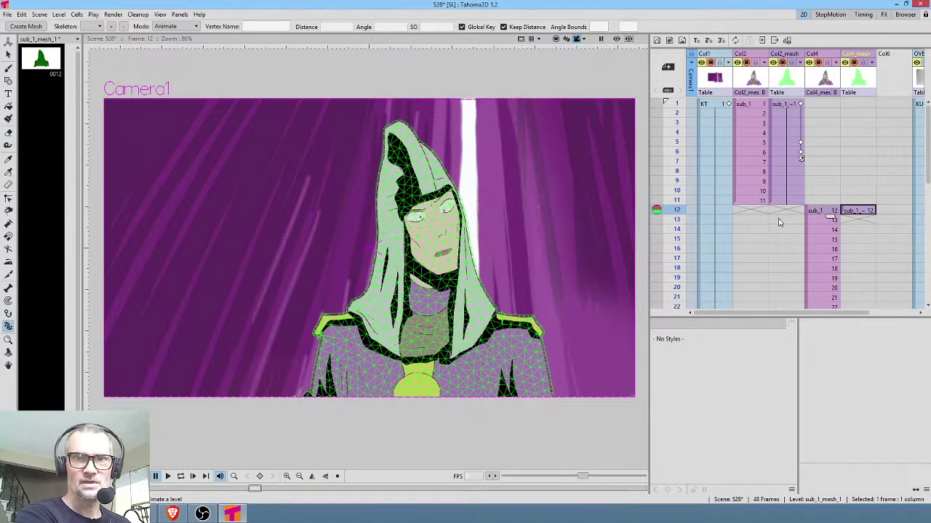
Step: Build a skeleton on the Col4 mesh with a root below the medallion, a vertex on it, and branches to both sides of the lower chest
{"action": "left_click", "coordinate": [858, 211]}
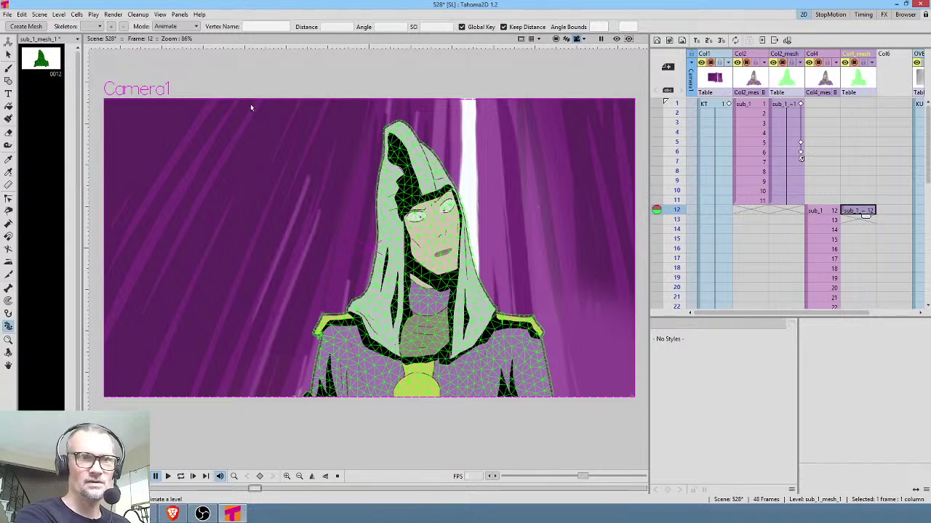
{"action": "left_click", "coordinate": [195, 28]}
{"action": "left_click", "coordinate": [171, 51]}
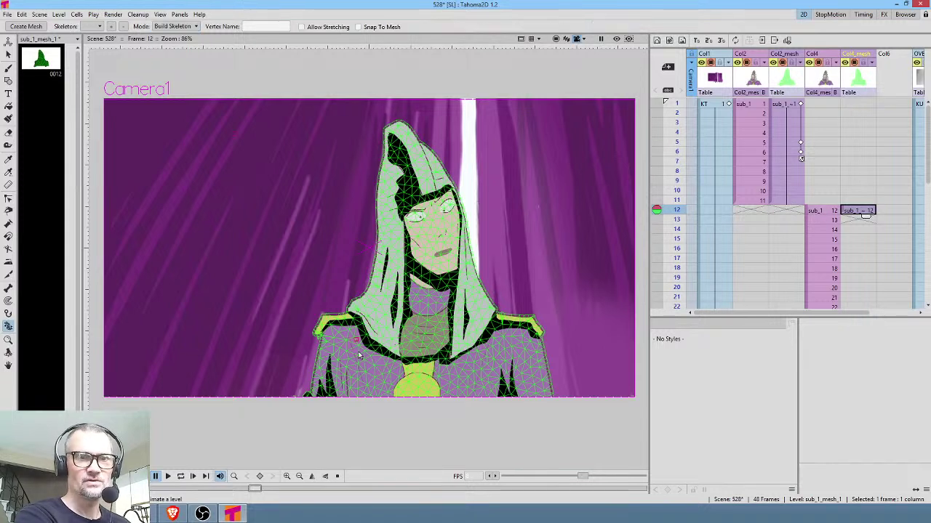
{"action": "left_click", "coordinate": [420, 407]}
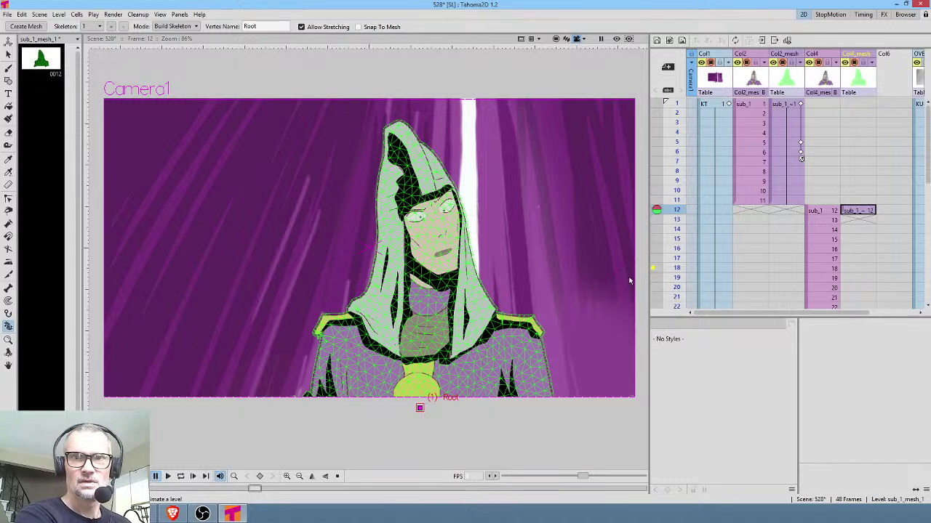
{"action": "left_click", "coordinate": [417, 392]}
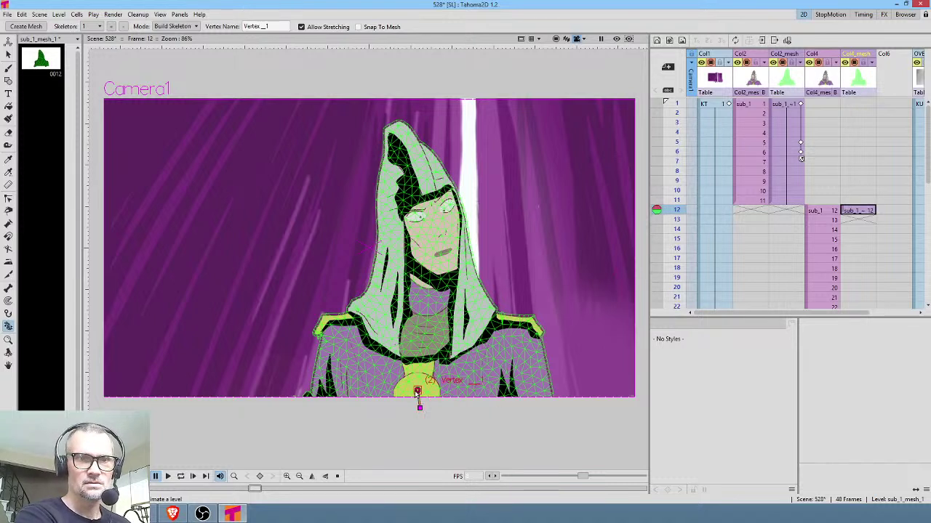
{"action": "left_click", "coordinate": [362, 391]}
{"action": "left_click", "coordinate": [326, 390]}
{"action": "left_click", "coordinate": [322, 380]}
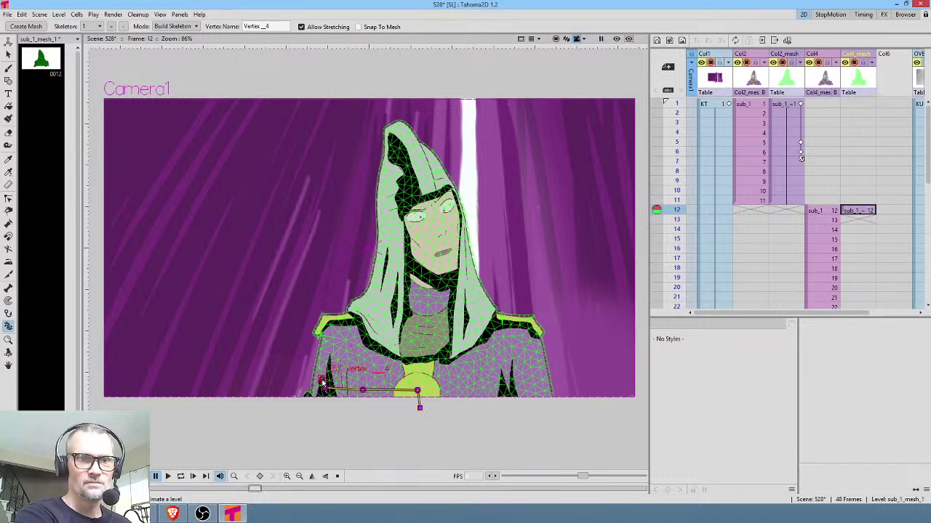
{"action": "left_click", "coordinate": [418, 392]}
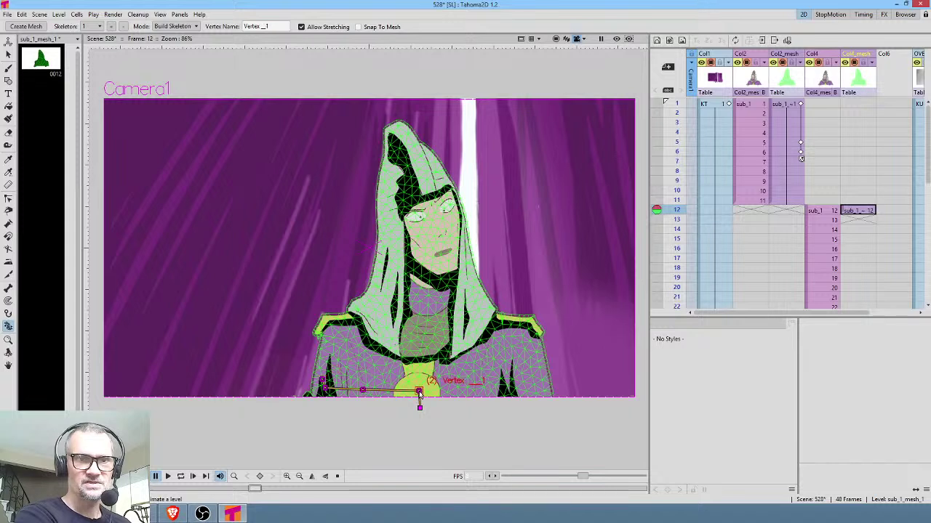
{"action": "left_click", "coordinate": [475, 391]}
{"action": "left_click", "coordinate": [535, 390]}
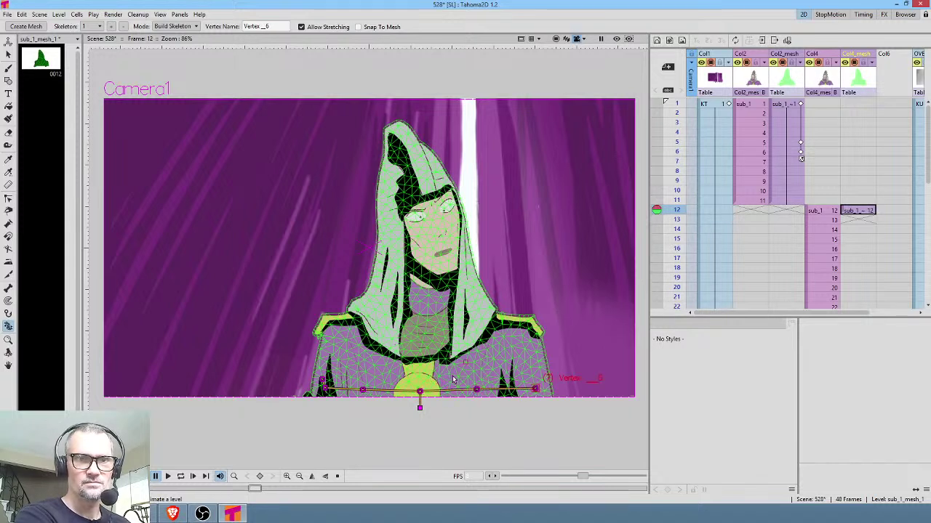
Step: Add a spine chain to the skeleton from the medallion vertex through the neck, chin and face to the top of the hood
{"action": "left_click", "coordinate": [420, 392]}
{"action": "left_click", "coordinate": [422, 319]}
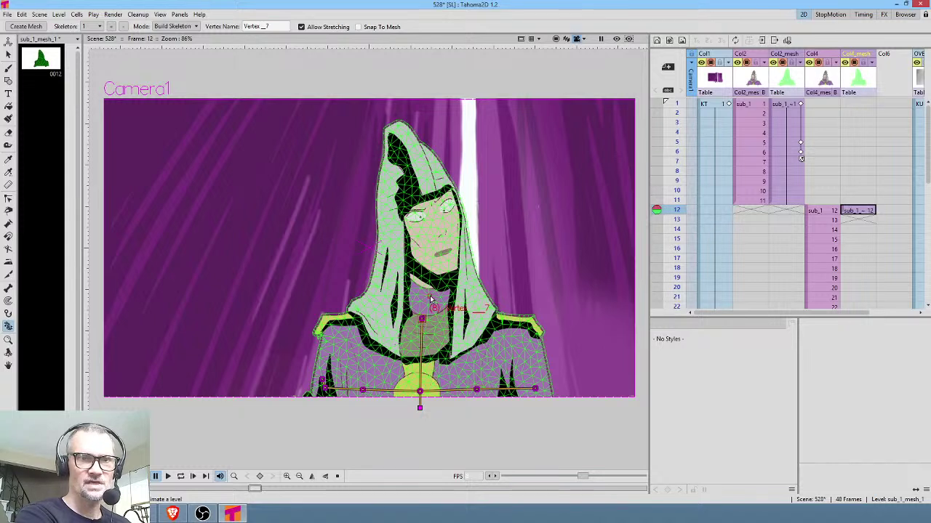
{"action": "left_click", "coordinate": [429, 291]}
{"action": "left_click", "coordinate": [429, 222]}
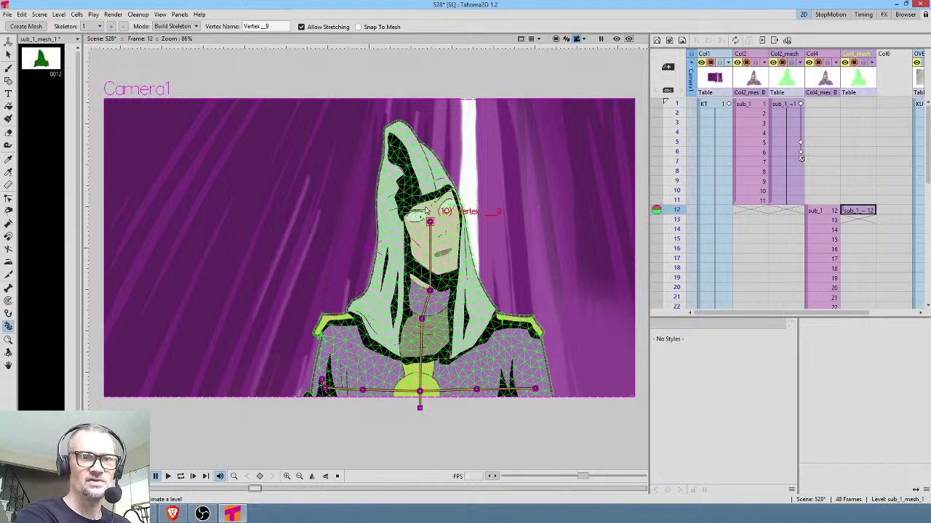
{"action": "left_click", "coordinate": [415, 163]}
Step: Extend the Col4_mesh exposure from frame 12 to frame 33, ending it before the pose change at frame 34
{"action": "left_click", "coordinate": [867, 211]}
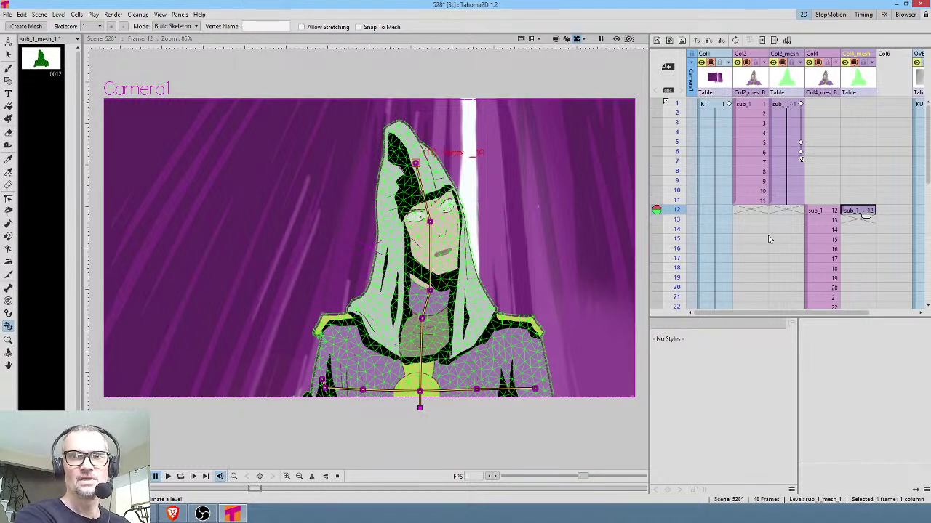
{"action": "scroll", "coordinate": [749, 211], "scroll_direction": "down", "scroll_amount": 2}
{"action": "mouse_move", "coordinate": [680, 161]}
{"action": "left_mouse_down"}
{"action": "mouse_move", "coordinate": [670, 320]}
{"action": "mouse_move", "coordinate": [679, 197]}
{"action": "mouse_move", "coordinate": [681, 213]}
{"action": "mouse_move", "coordinate": [693, 159]}
{"action": "left_mouse_up"}
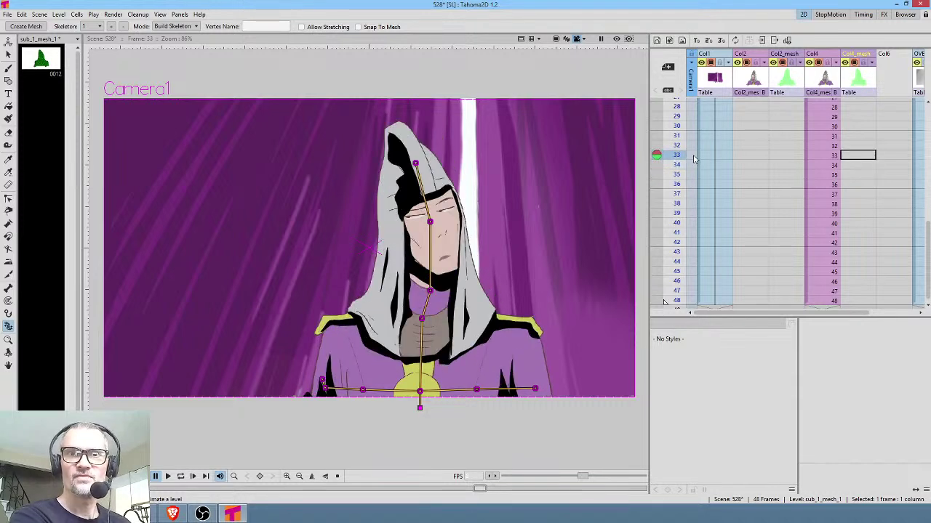
{"action": "scroll", "coordinate": [859, 163], "scroll_direction": "up", "scroll_amount": 8}
{"action": "left_click_drag", "start_coordinate": [860, 163], "coordinate": [867, 281]}
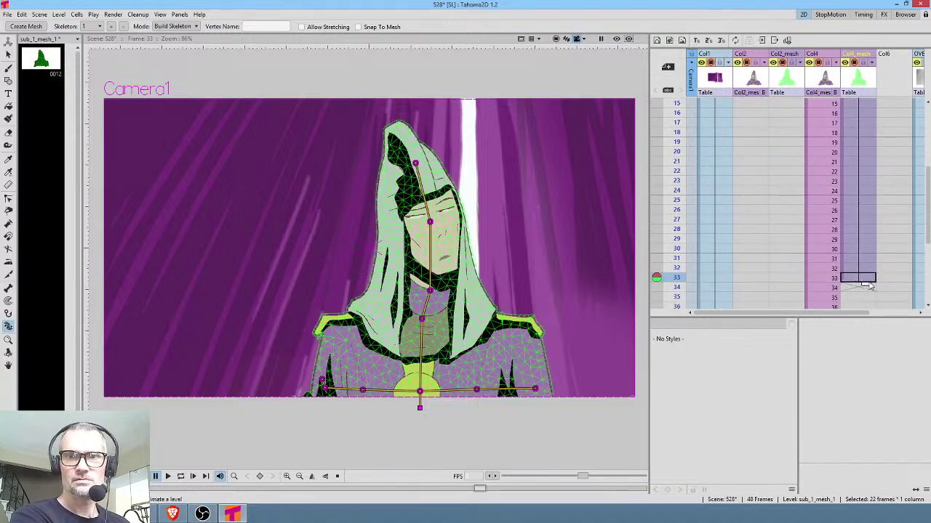
{"action": "left_click", "coordinate": [868, 281]}
{"action": "left_click", "coordinate": [855, 290]}
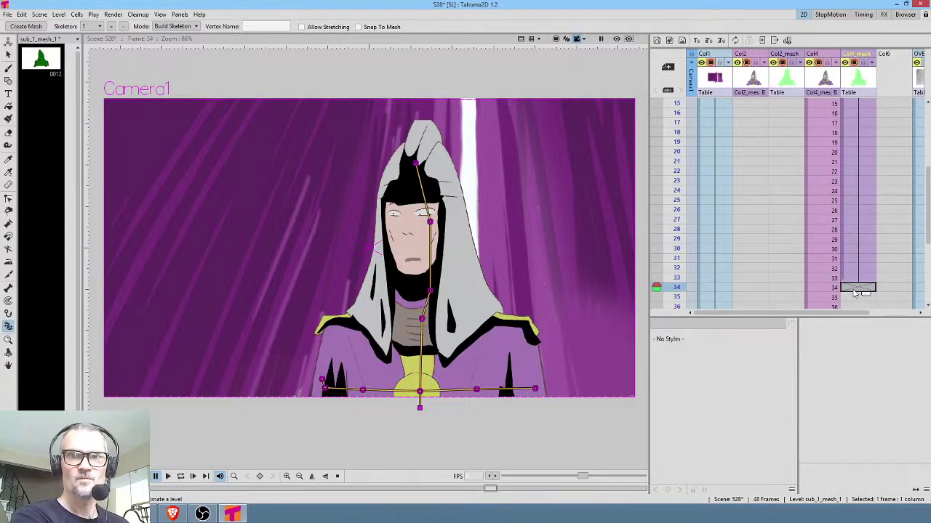
Step: Key a head tilt at frame 33 in Animate mode, rotating the face vertex to -3.03° and the hood vertex to -3.85°
{"action": "left_click", "coordinate": [863, 279]}
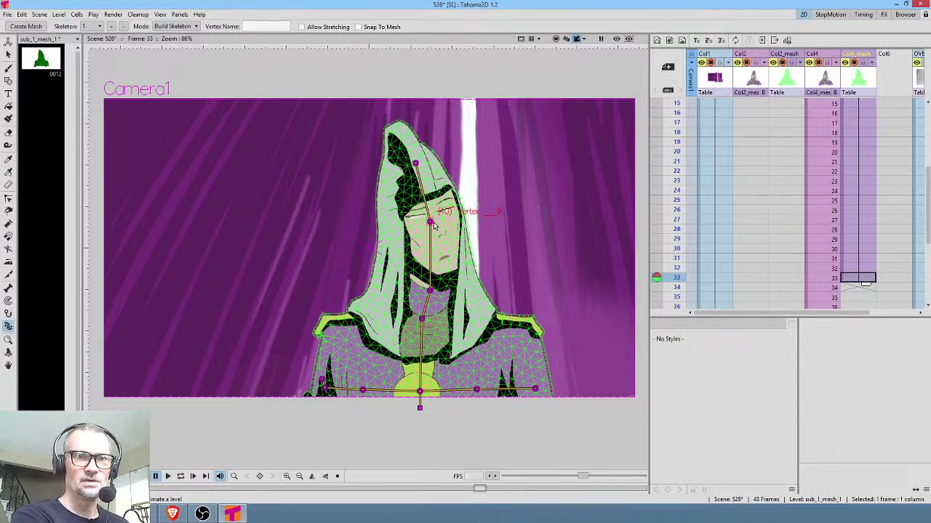
{"action": "left_click_drag", "start_coordinate": [430, 222], "coordinate": [428, 222]}
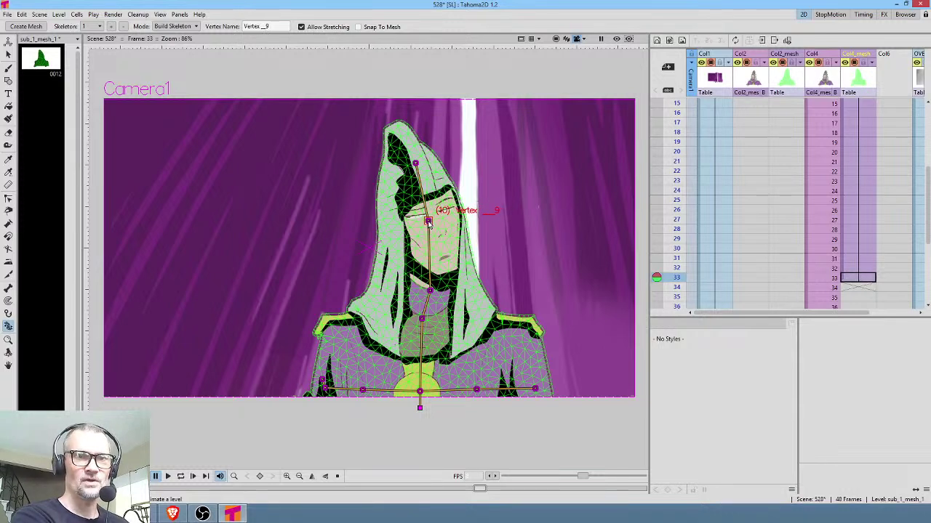
{"action": "left_click", "coordinate": [182, 26]}
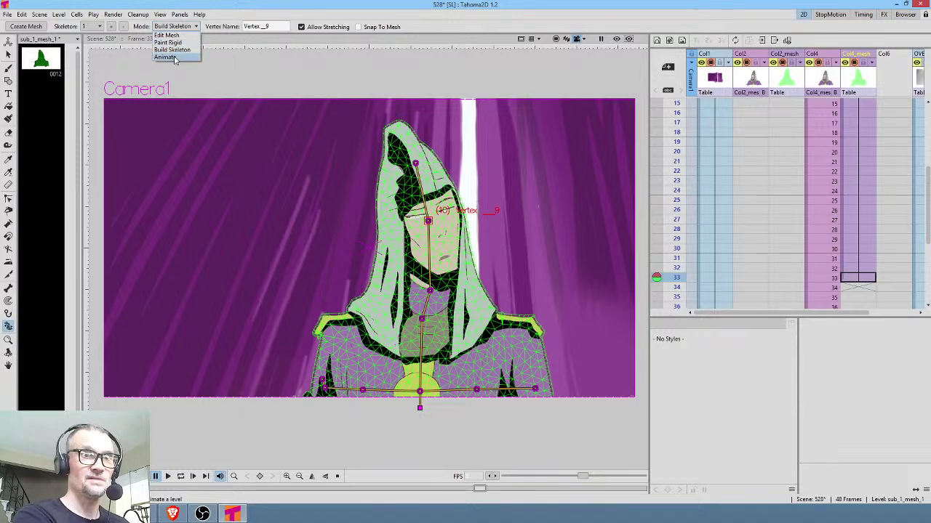
{"action": "left_click", "coordinate": [168, 42]}
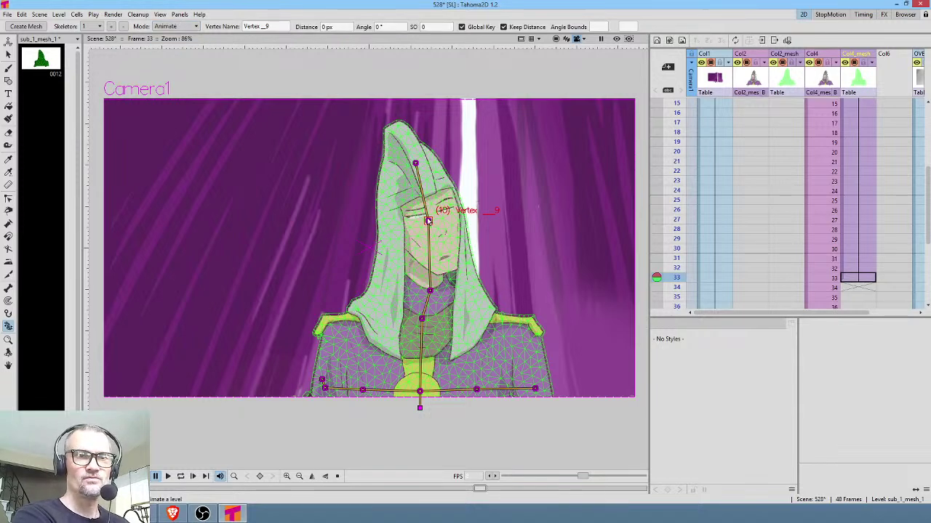
{"action": "left_click_drag", "start_coordinate": [429, 222], "coordinate": [431, 217]}
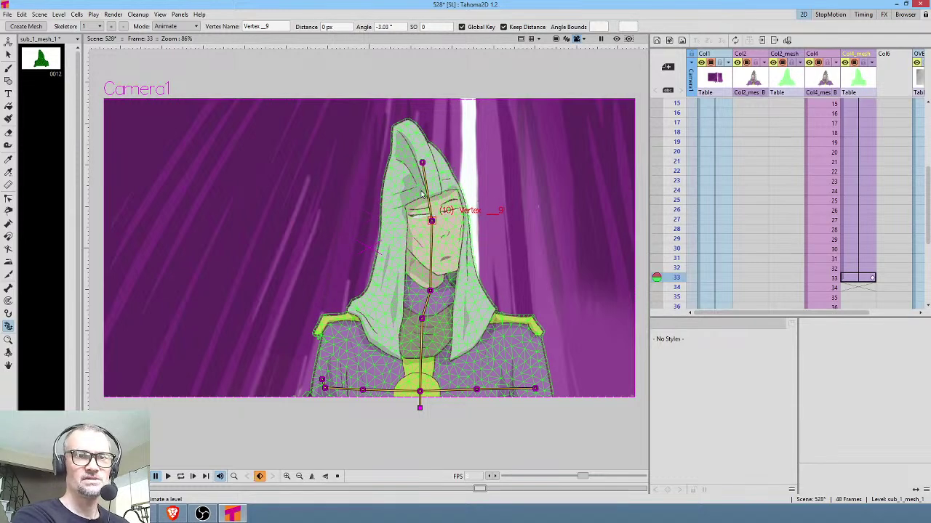
{"action": "left_click", "coordinate": [423, 162]}
{"action": "left_click_drag", "start_coordinate": [423, 163], "coordinate": [426, 161]}
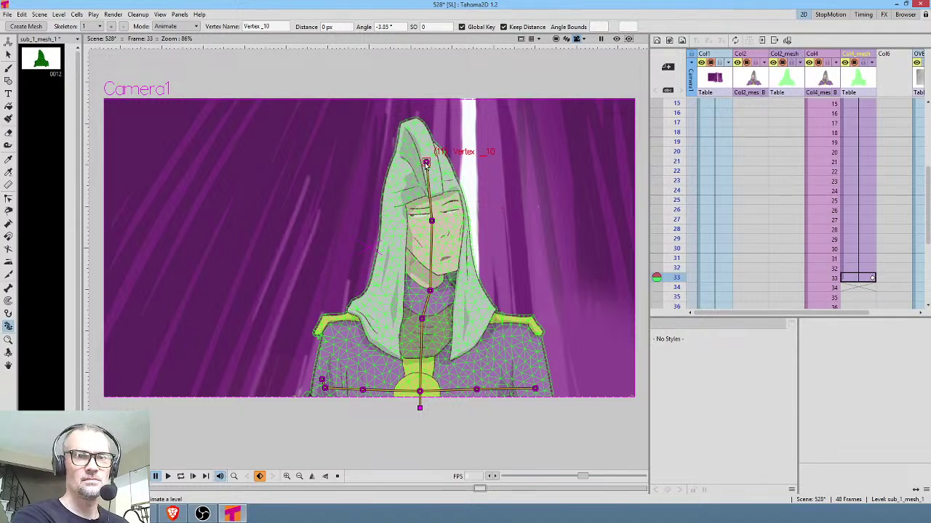
Step: Move the Col4 drawings for frames 34 to 48 into the empty Col6, keeping them on the same frames
{"action": "left_click", "coordinate": [866, 288]}
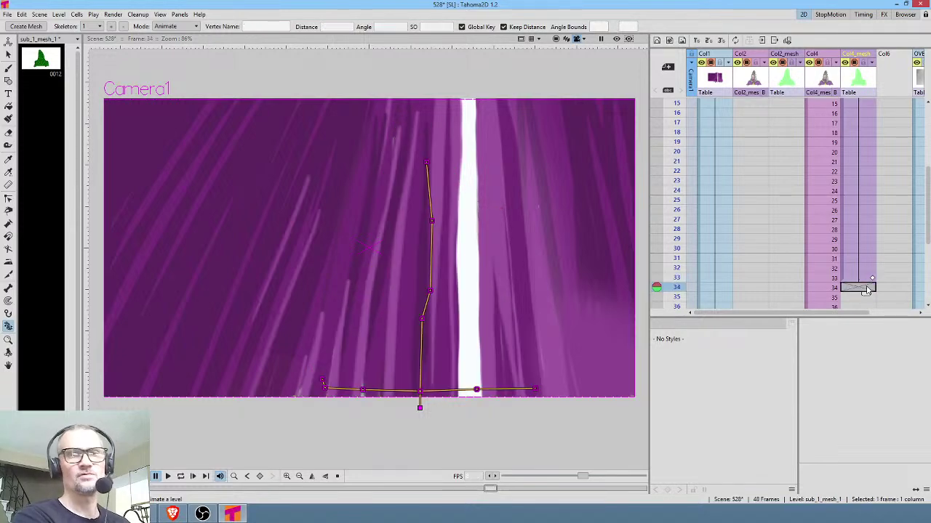
{"action": "scroll", "coordinate": [847, 249], "scroll_direction": "down", "scroll_amount": 3}
{"action": "scroll", "coordinate": [848, 249], "scroll_direction": "right", "scroll_amount": 2}
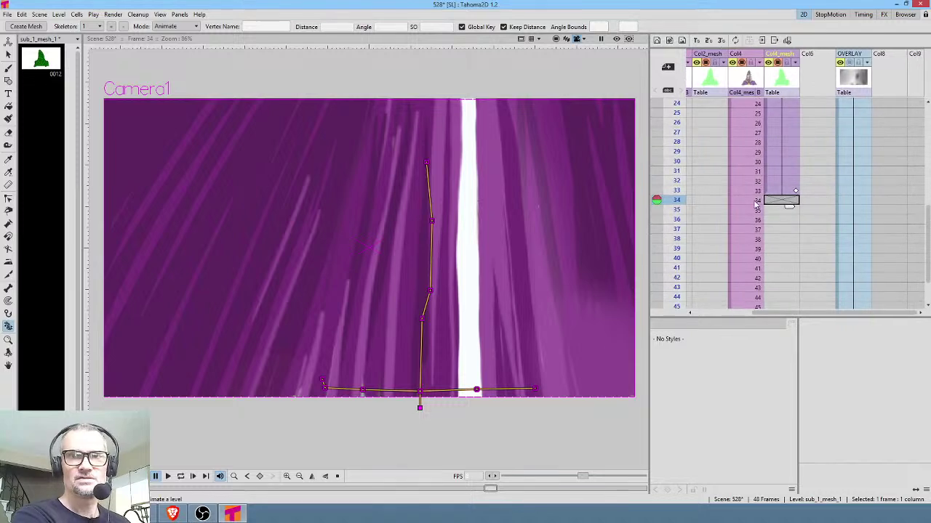
{"action": "left_click", "coordinate": [756, 205]}
{"action": "scroll", "coordinate": [765, 241], "scroll_direction": "up", "scroll_amount": 4}
{"action": "left_click", "coordinate": [749, 224], "text": "shift"}
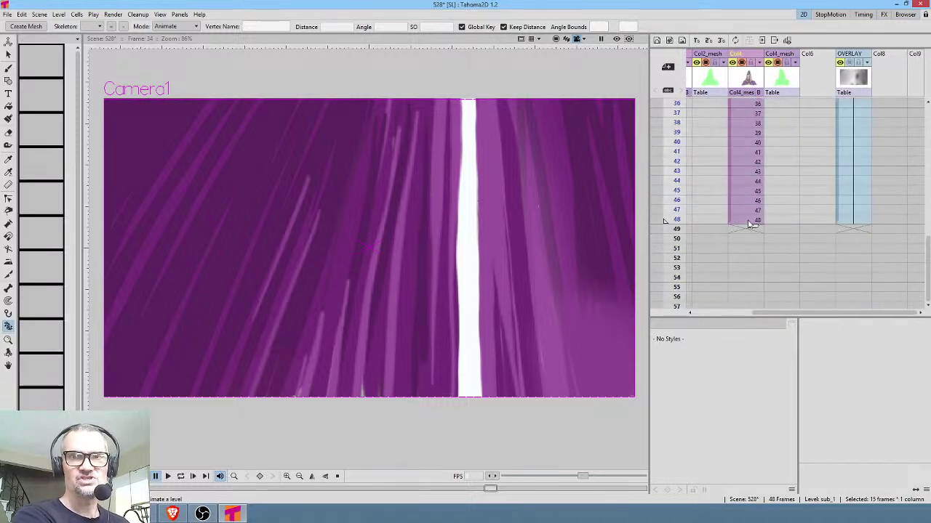
{"action": "scroll", "coordinate": [789, 218], "scroll_direction": "down", "scroll_amount": 4}
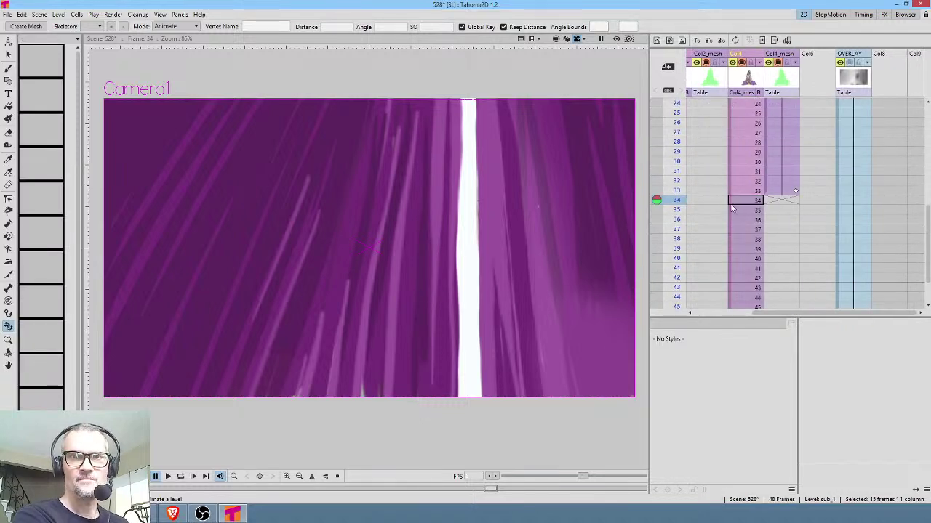
{"action": "left_click_drag", "start_coordinate": [730, 209], "coordinate": [803, 210]}
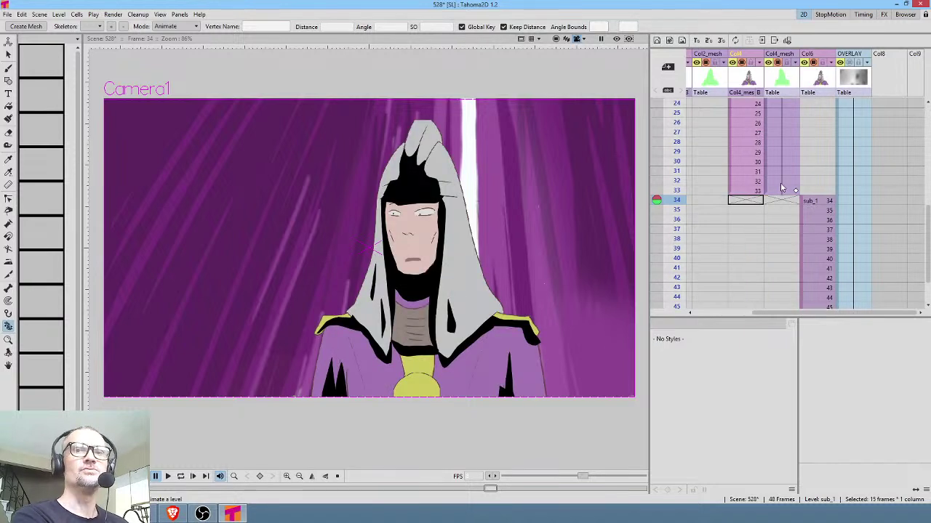
{"action": "scroll", "coordinate": [815, 189], "scroll_direction": "up", "scroll_amount": 8}
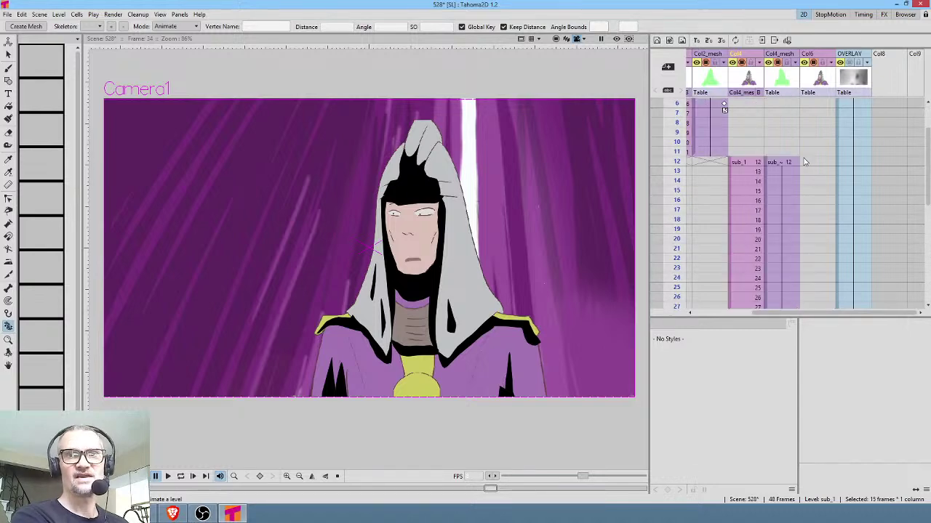
{"action": "scroll", "coordinate": [814, 148], "scroll_direction": "left", "scroll_amount": 2}
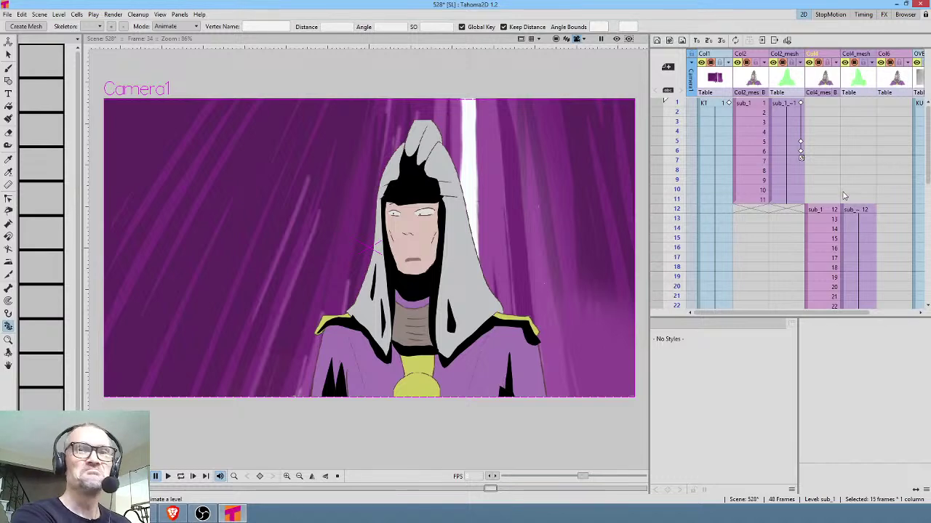
Step: Key the starting head tilt of Col4_mesh at frame 12 by rotating the face vertex to -1.59°
{"action": "scroll", "coordinate": [850, 178], "scroll_direction": "down", "scroll_amount": 4}
{"action": "left_click", "coordinate": [677, 131]}
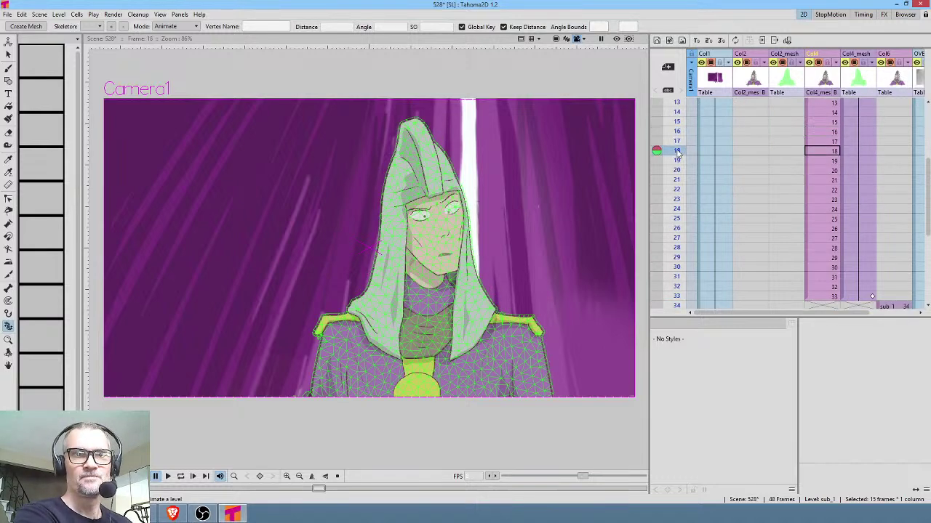
{"action": "scroll", "coordinate": [861, 184], "scroll_direction": "up", "scroll_amount": 4}
{"action": "left_click", "coordinate": [859, 211]}
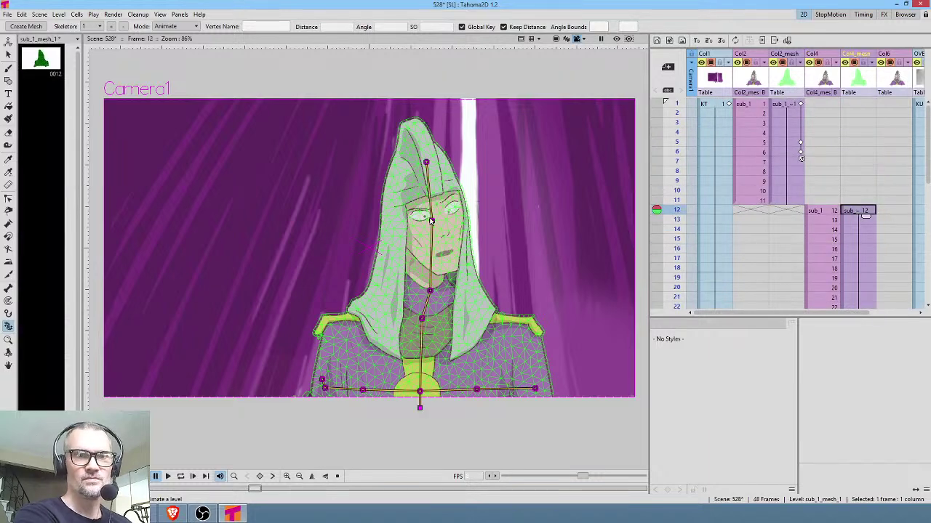
{"action": "mouse_move", "coordinate": [431, 220]}
{"action": "left_mouse_down"}
{"action": "mouse_move", "coordinate": [418, 217]}
{"action": "mouse_move", "coordinate": [429, 220]}
{"action": "left_mouse_up"}
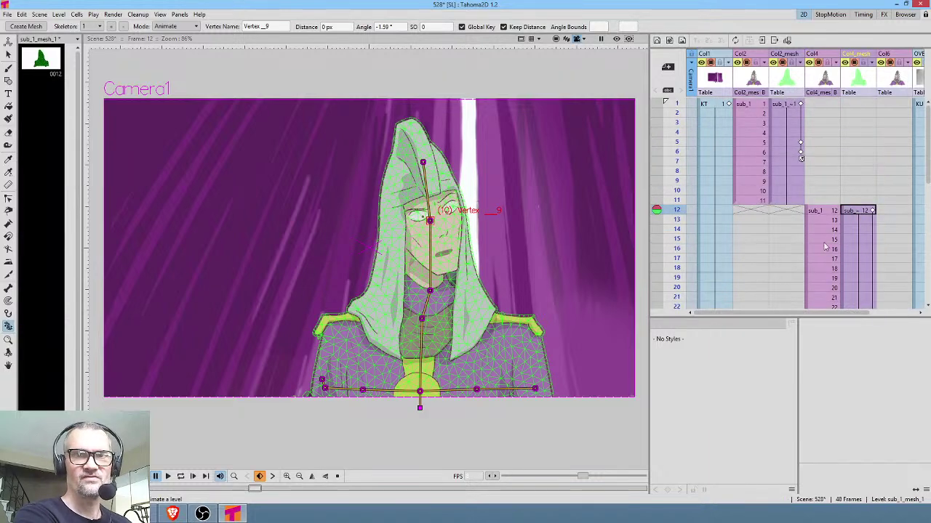
Step: Turn off Keep Distance and key the head stretched upward at frame 19, with the face vertex at 18.64 px and -1.95°
{"action": "left_click_drag", "start_coordinate": [680, 173], "coordinate": [682, 251]}
{"action": "left_click", "coordinate": [685, 272]}
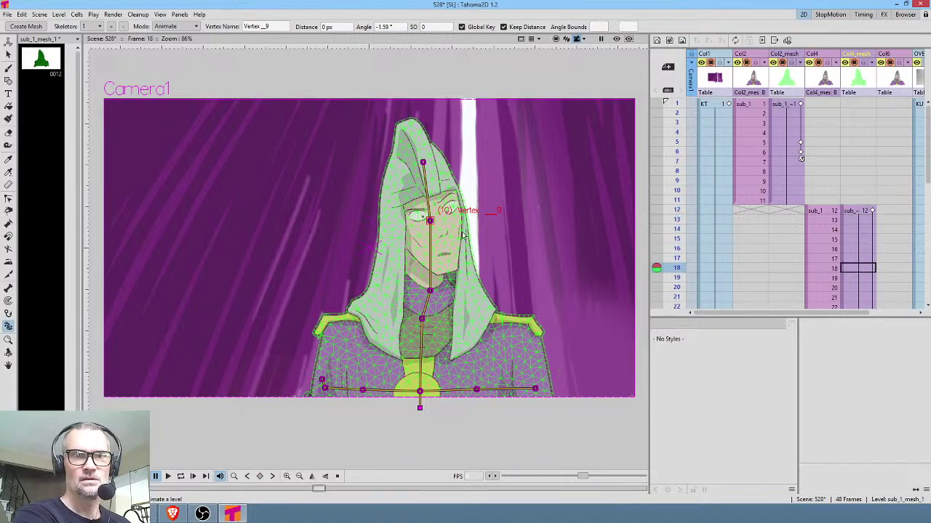
{"action": "scroll", "coordinate": [669, 211], "scroll_direction": "down", "scroll_amount": 4}
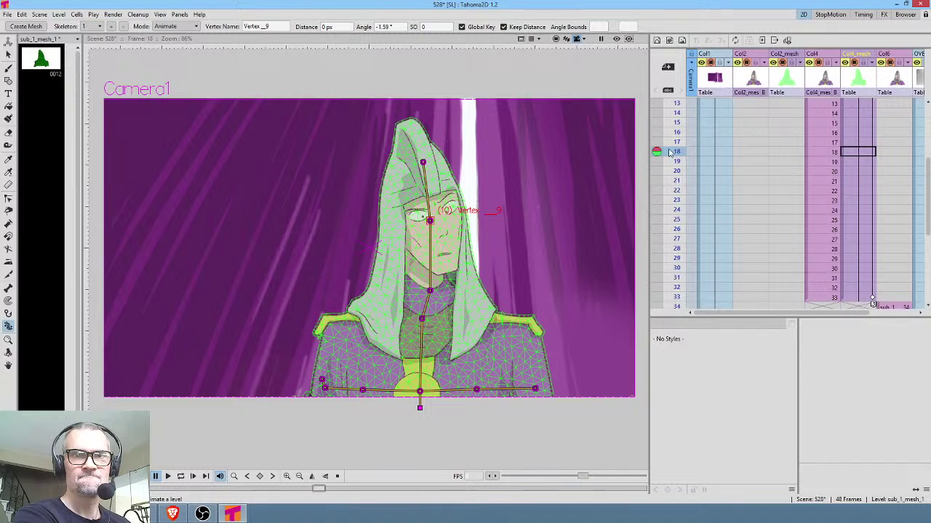
{"action": "left_click", "coordinate": [676, 160]}
{"action": "mouse_move", "coordinate": [676, 187]}
{"action": "left_mouse_down"}
{"action": "mouse_move", "coordinate": [682, 136]}
{"action": "mouse_move", "coordinate": [685, 166]}
{"action": "left_mouse_up"}
{"action": "left_click_drag", "start_coordinate": [430, 221], "coordinate": [430, 212]}
{"action": "left_click", "coordinate": [530, 35]}
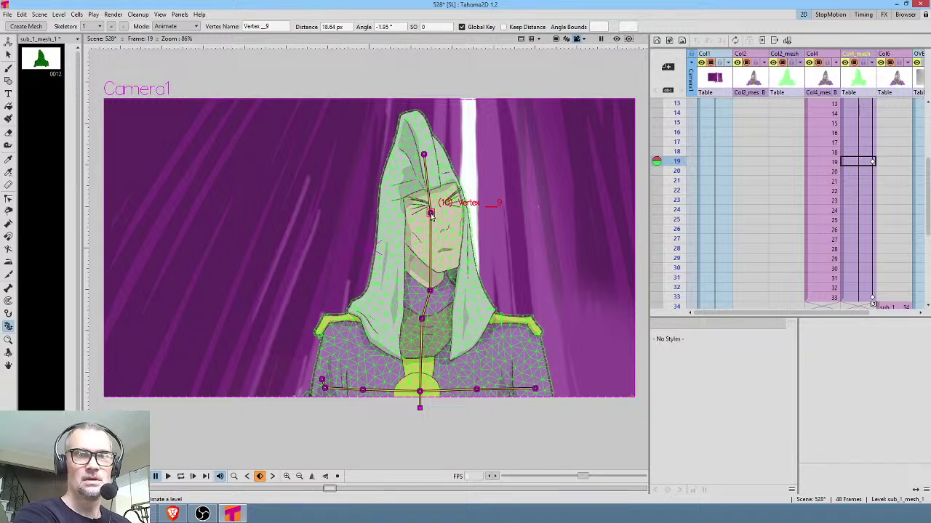
Step: Key the face vertex lower at frame 20, at 5.84 px and -4.34°, and turn Keep Distance back on
{"action": "left_click", "coordinate": [865, 171]}
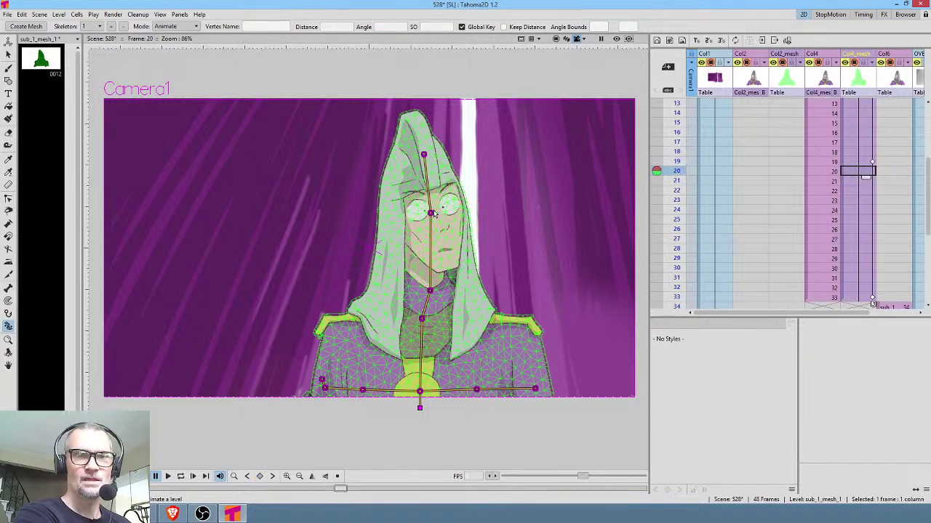
{"action": "mouse_move", "coordinate": [432, 214]}
{"action": "left_mouse_down"}
{"action": "mouse_move", "coordinate": [439, 217]}
{"action": "mouse_move", "coordinate": [429, 221]}
{"action": "mouse_move", "coordinate": [440, 217]}
{"action": "mouse_move", "coordinate": [423, 216]}
{"action": "mouse_move", "coordinate": [442, 223]}
{"action": "mouse_move", "coordinate": [433, 218]}
{"action": "left_mouse_up"}
{"action": "left_click", "coordinate": [504, 27]}
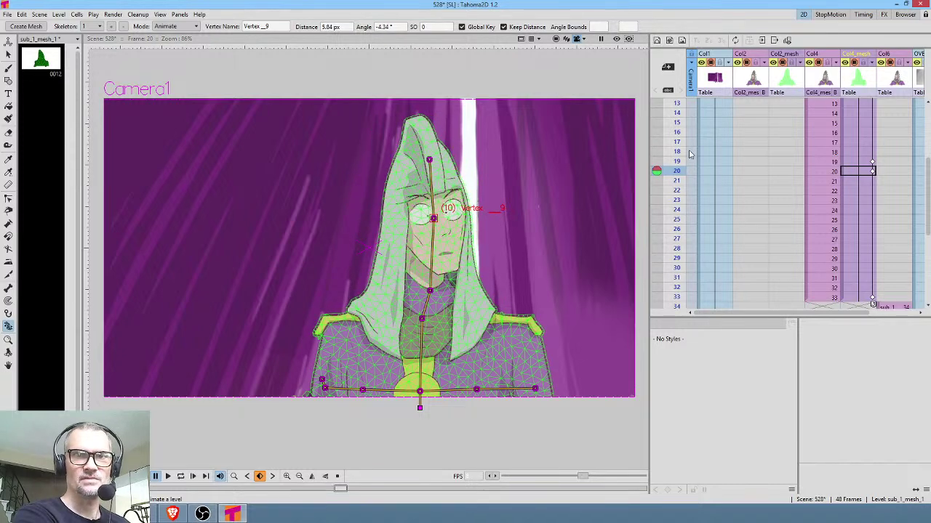
Step: Return to frame 1, check the keyed mesh columns and save the scene with all its levels
{"action": "left_click_drag", "start_coordinate": [683, 121], "coordinate": [681, 87]}
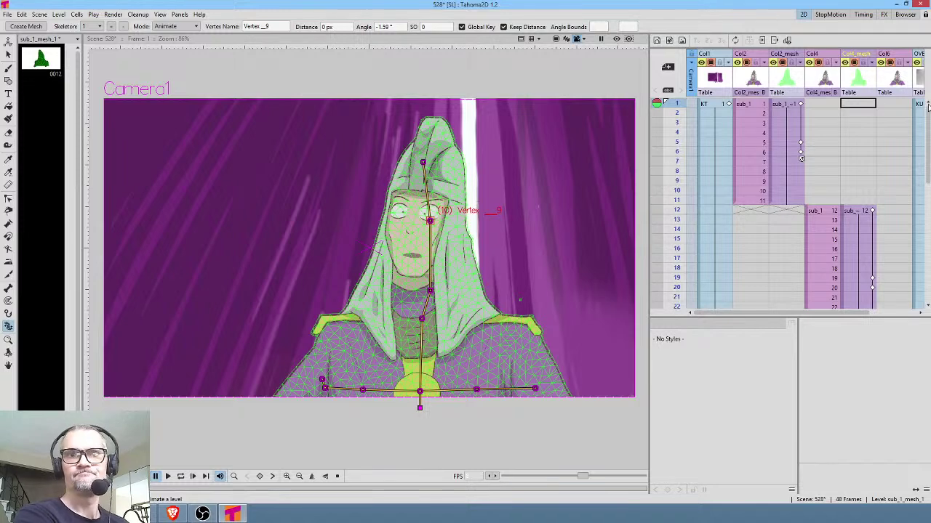
{"action": "scroll", "coordinate": [877, 161], "scroll_direction": "down", "scroll_amount": 6}
{"action": "scroll", "coordinate": [877, 162], "scroll_direction": "up", "scroll_amount": 6}
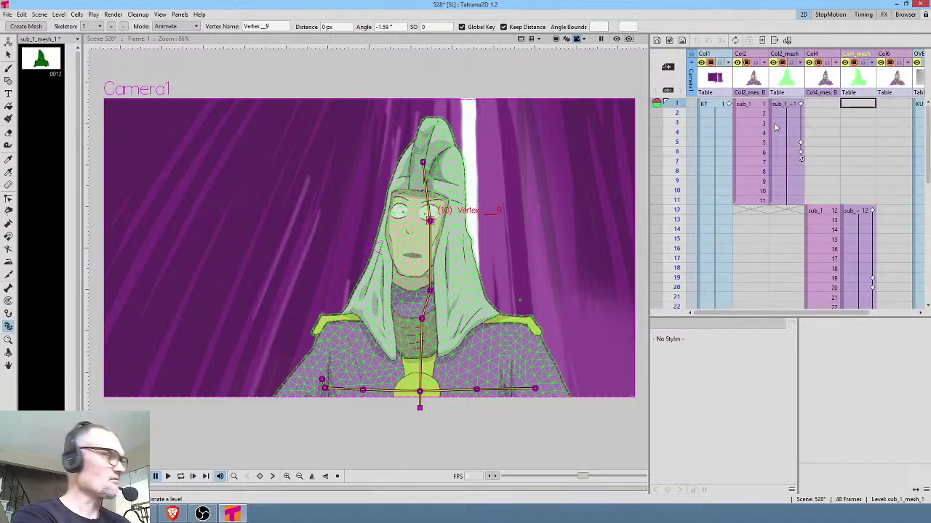
{"action": "key", "text": "ctrl+r"}
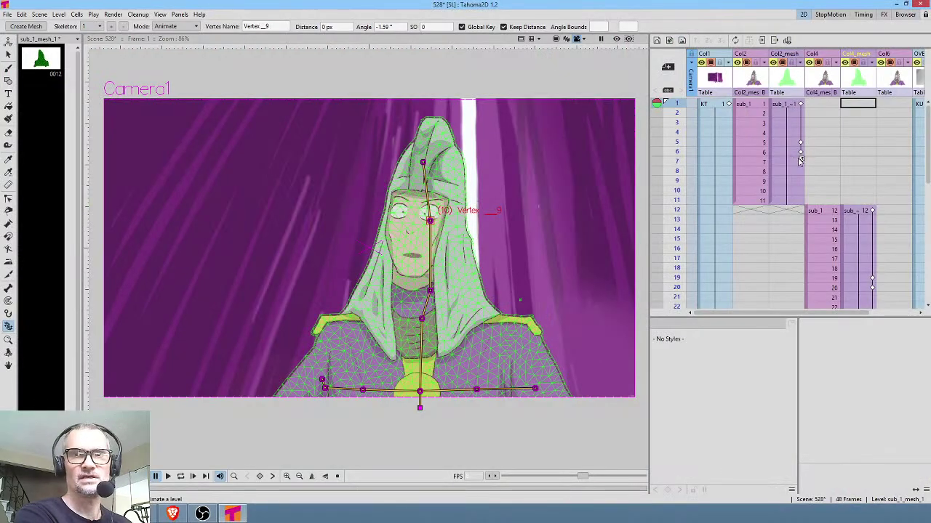
{"action": "left_click", "coordinate": [7, 14]}
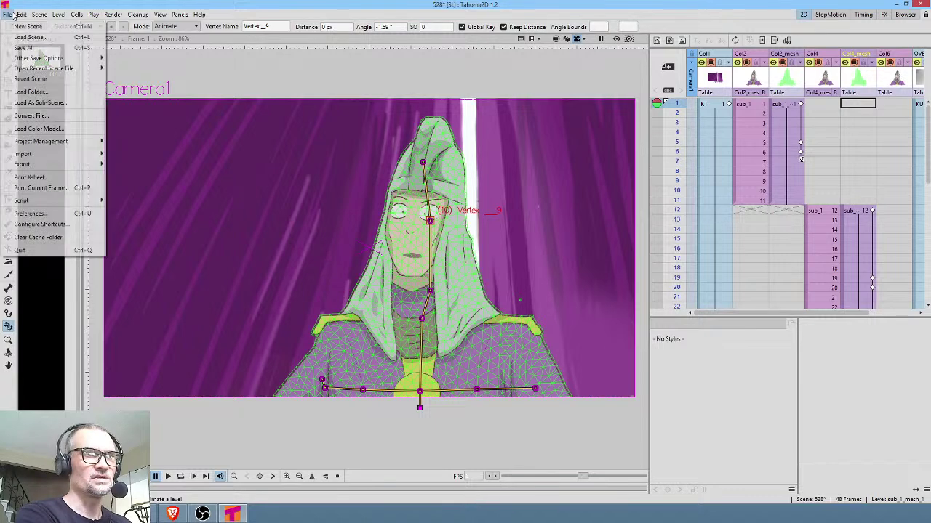
{"action": "left_click", "coordinate": [22, 48]}
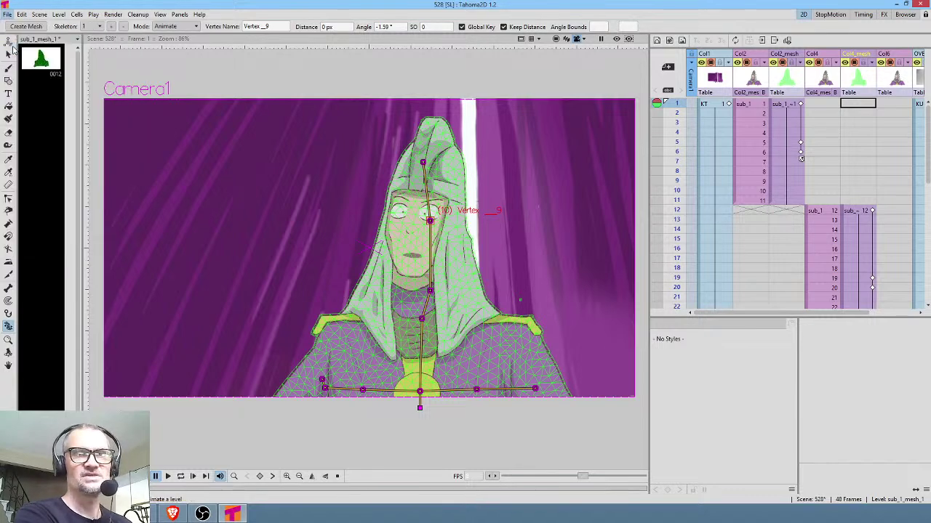
Step: Collapse all character drawing and mesh columns from Col2 through Col6 into a single sub-scene
{"action": "left_click", "coordinate": [891, 85]}
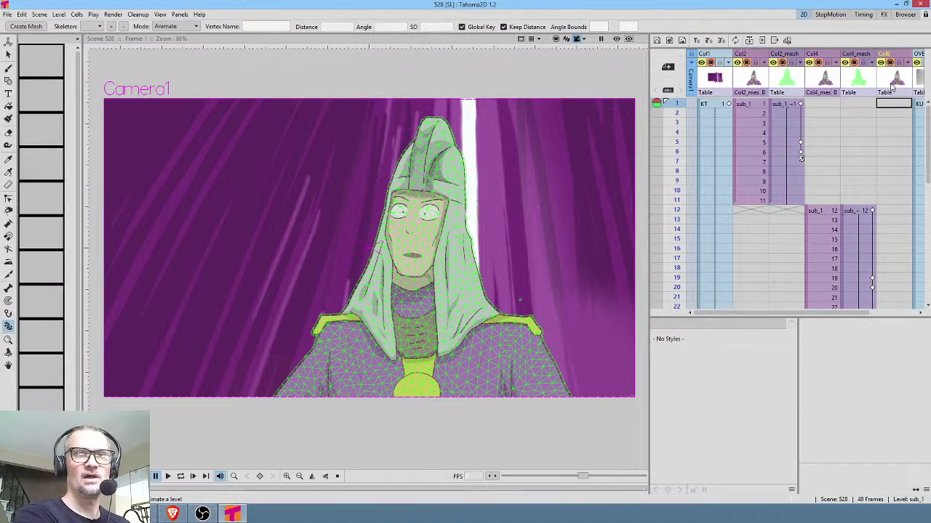
{"action": "left_click", "coordinate": [748, 81]}
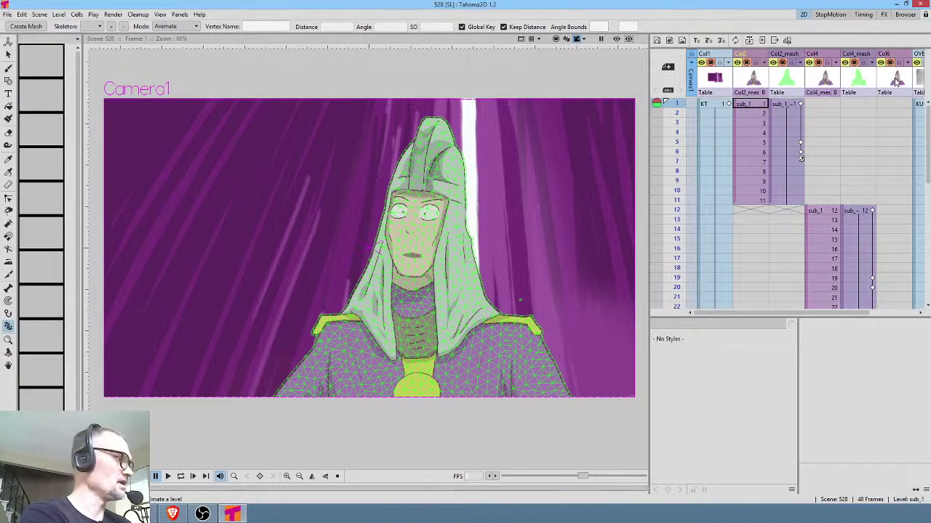
{"action": "key", "text": "alt+c"}
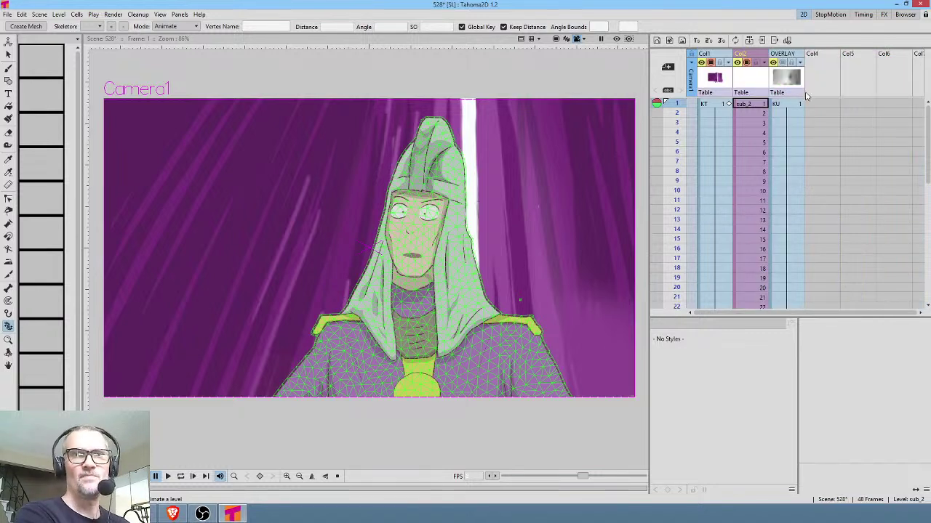
{"action": "left_click", "coordinate": [7, 14]}
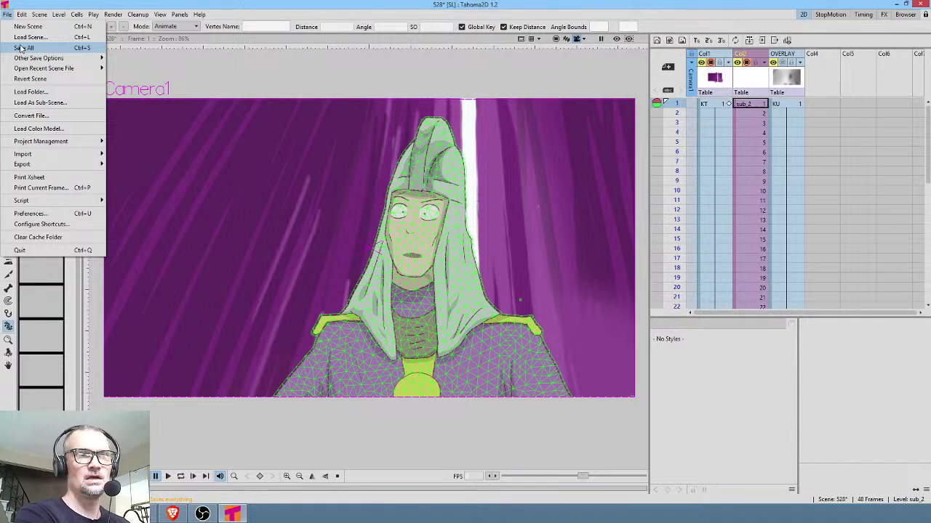
{"action": "left_click", "coordinate": [748, 106]}
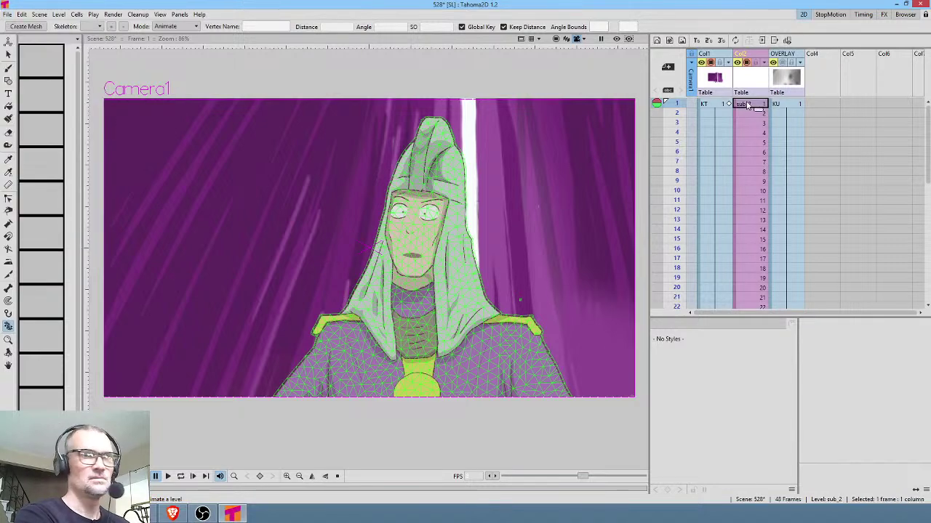
{"action": "right_click", "coordinate": [749, 106]}
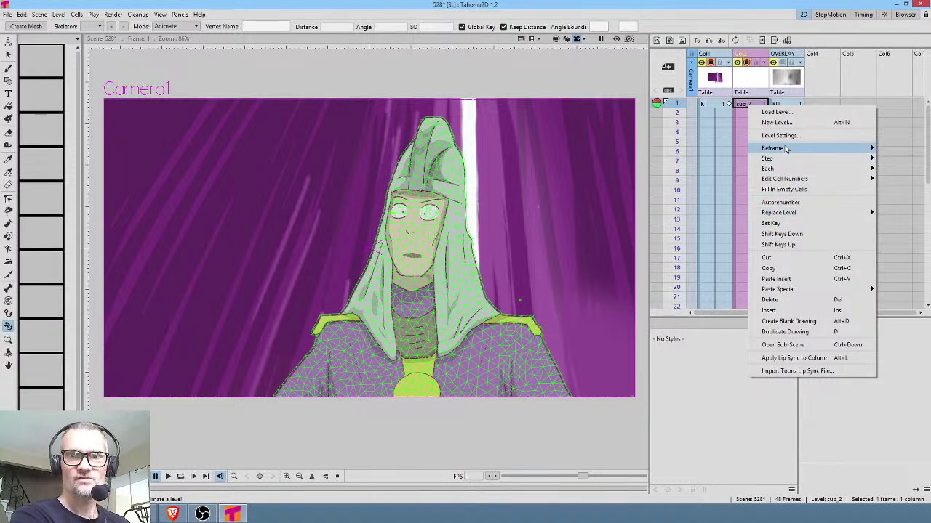
{"action": "mouse_move", "coordinate": [785, 149]}
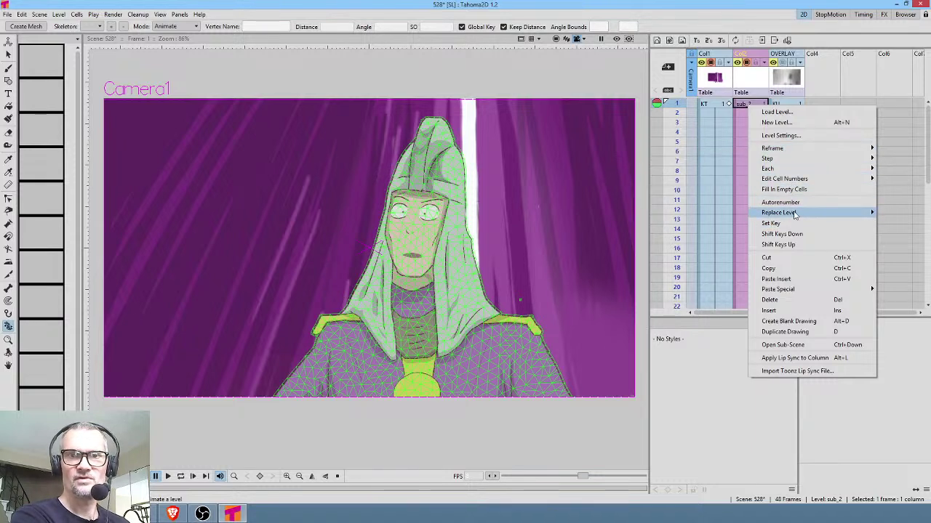
{"action": "mouse_move", "coordinate": [796, 213]}
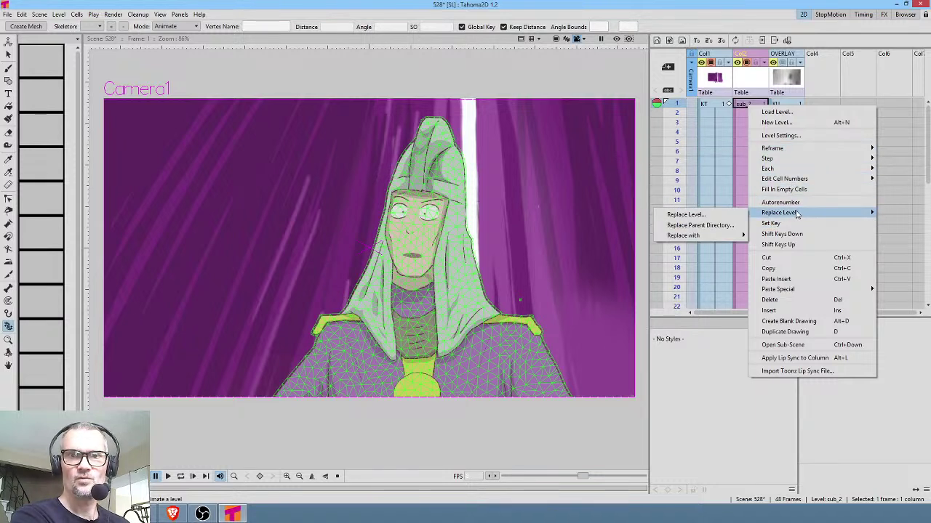
{"action": "right_click", "coordinate": [748, 81]}
{"action": "right_click", "coordinate": [747, 81]}
{"action": "left_click", "coordinate": [772, 206]}
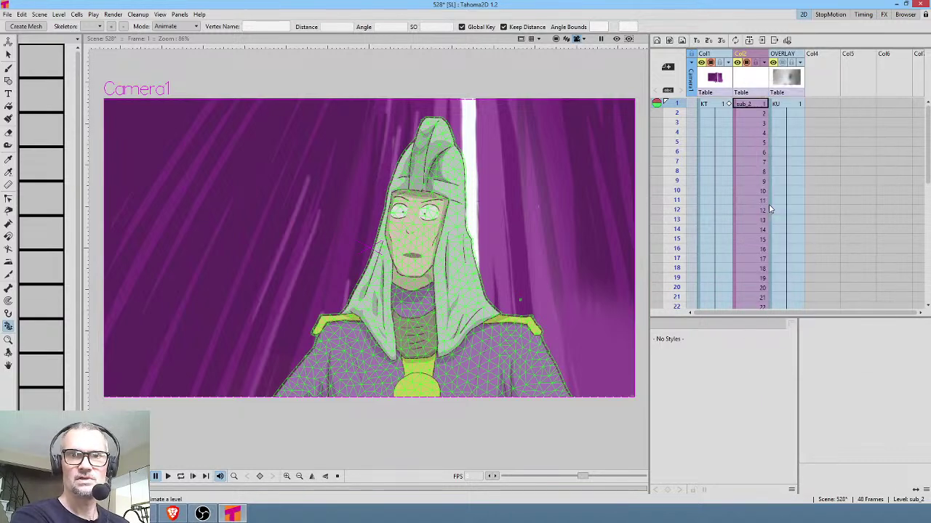
Step: Look inside the collapsed character sub-scene and its nested drawing levels, and return to the main scene
{"action": "double_click", "coordinate": [747, 81]}
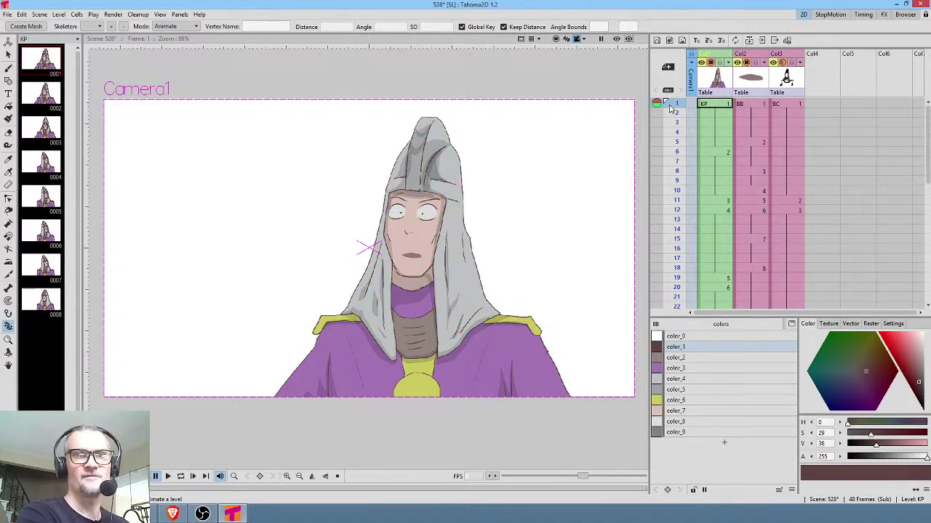
{"action": "left_click_drag", "start_coordinate": [669, 104], "coordinate": [686, 125]}
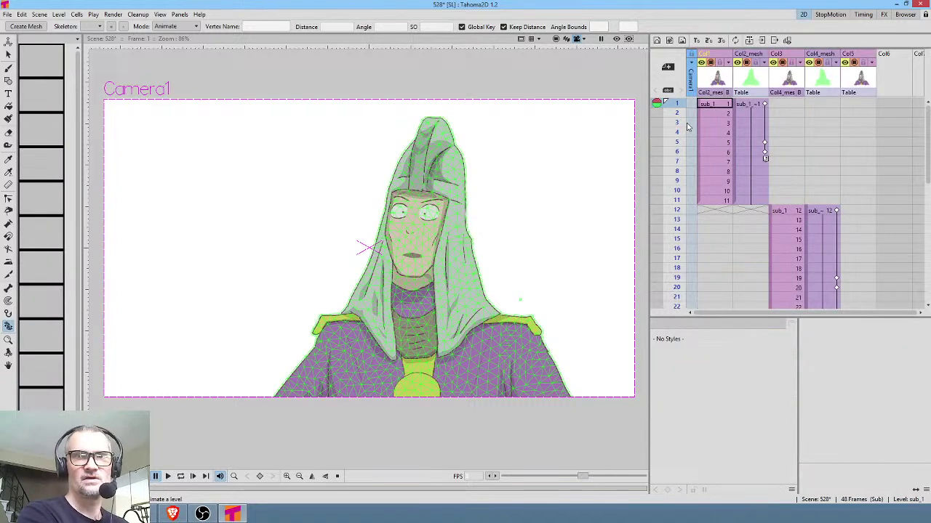
{"action": "key", "text": "ctrl+Up"}
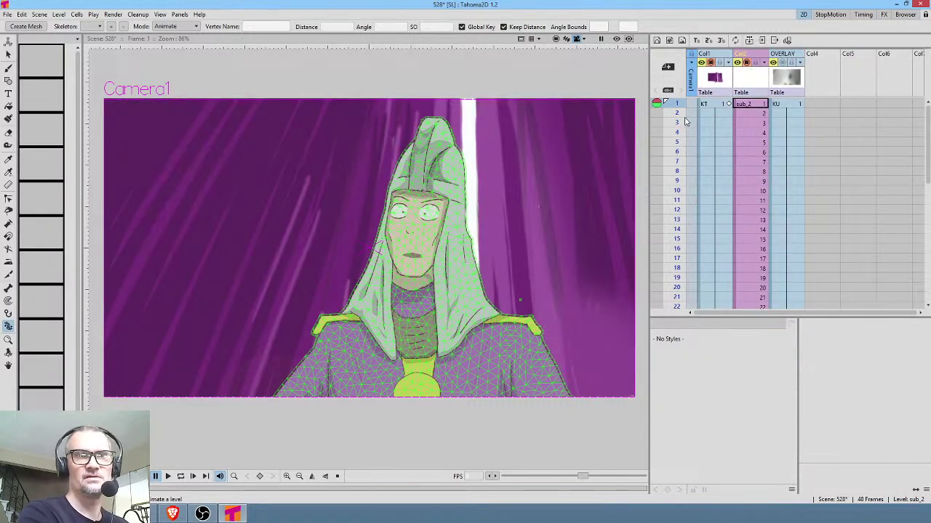
Step: Examine how the collapsed character connects to the scene and effect nodes in the Stage and FX schematics
{"action": "left_click", "coordinate": [752, 87]}
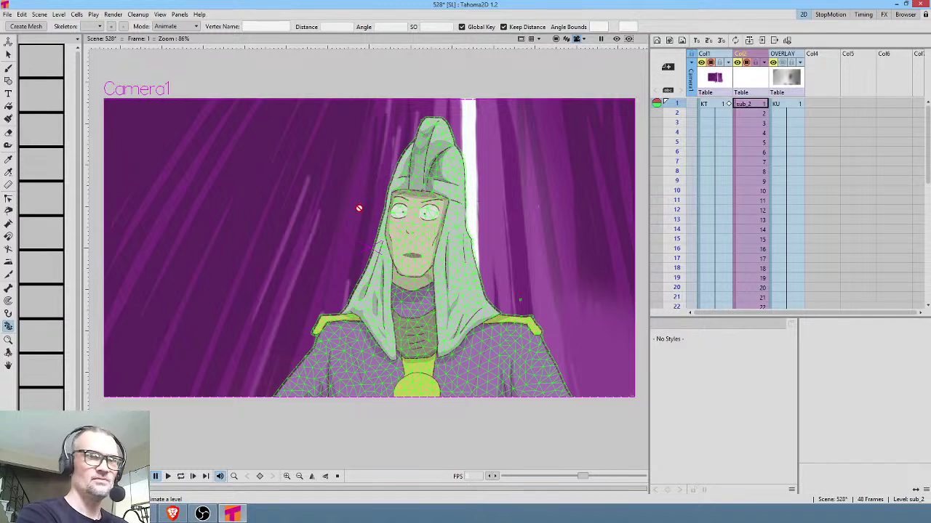
{"action": "key", "text": "F8"}
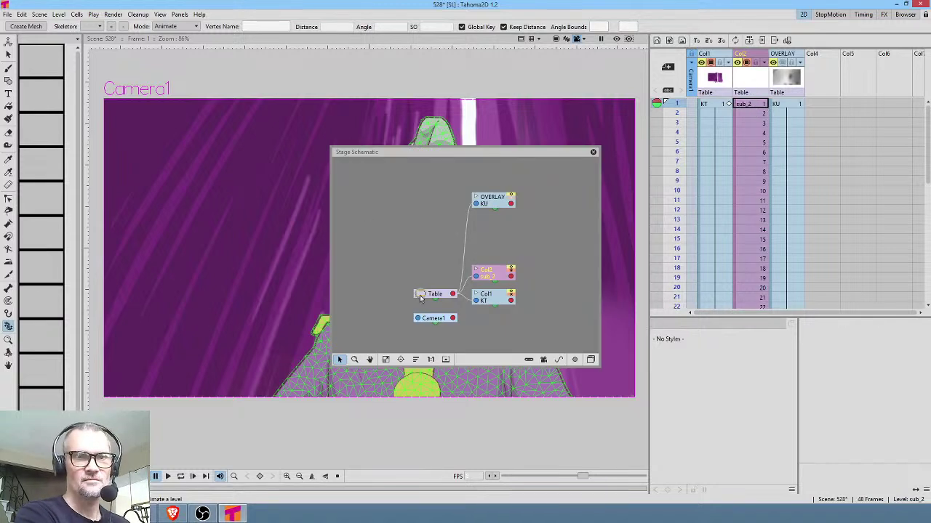
{"action": "left_click_drag", "start_coordinate": [420, 298], "coordinate": [380, 260]}
{"action": "left_click", "coordinate": [591, 359]}
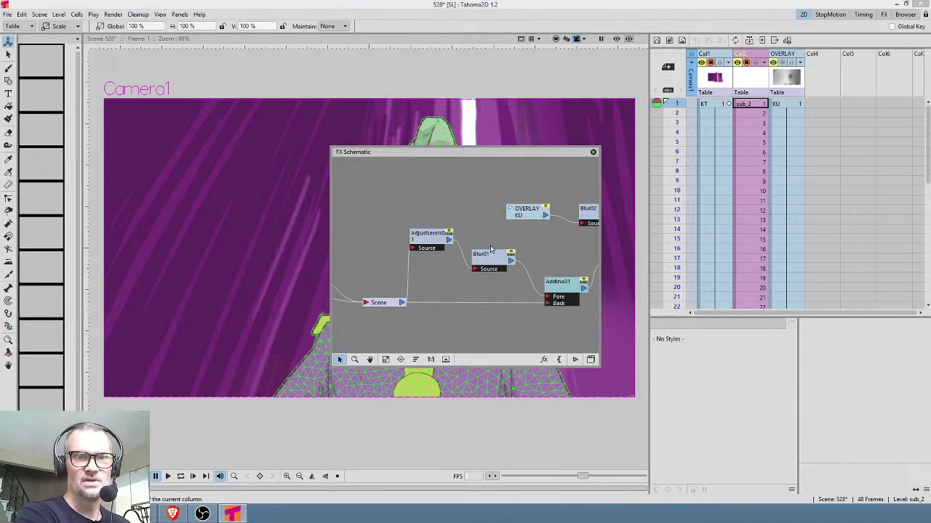
{"action": "left_click_drag", "start_coordinate": [599, 368], "coordinate": [810, 432]}
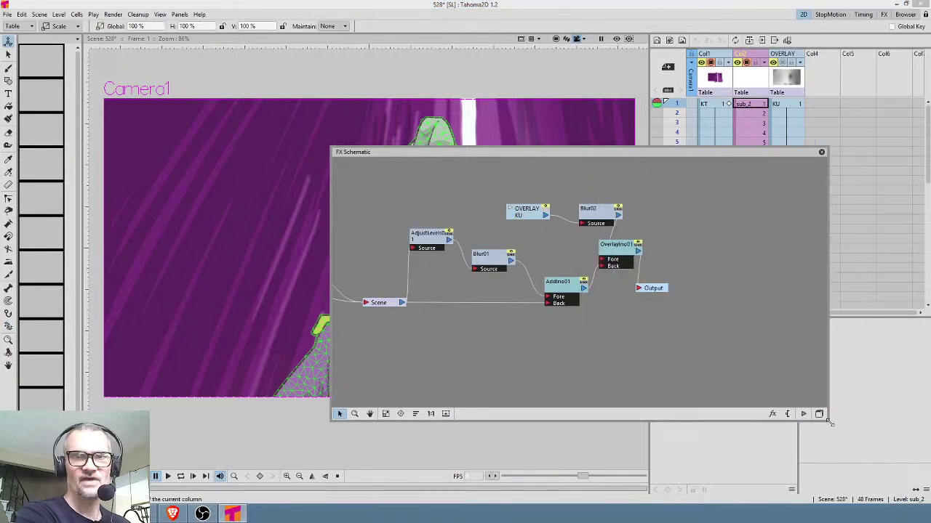
{"action": "left_click_drag", "start_coordinate": [594, 347], "coordinate": [717, 337]}
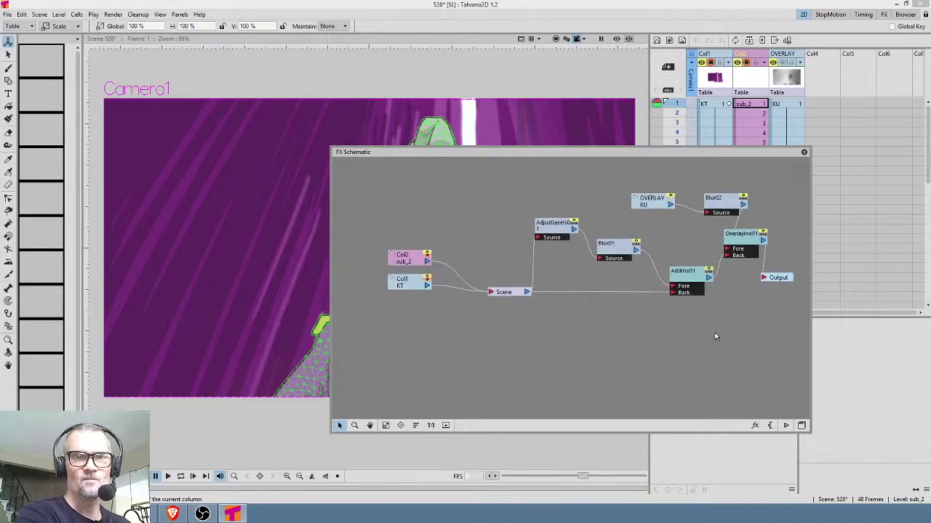
{"action": "left_click", "coordinate": [804, 153]}
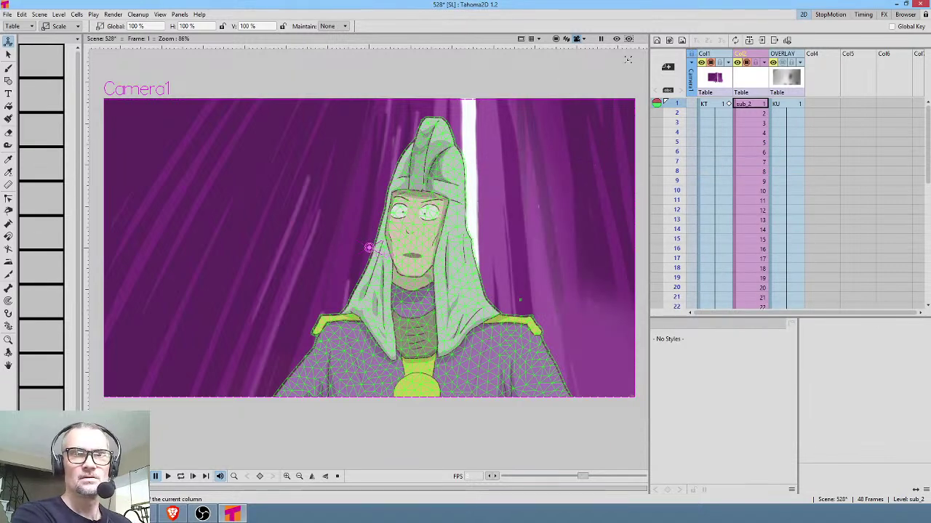
Step: Preview frame 1 with its effects rendered, and play the animation through without the preview
{"action": "left_click", "coordinate": [616, 39]}
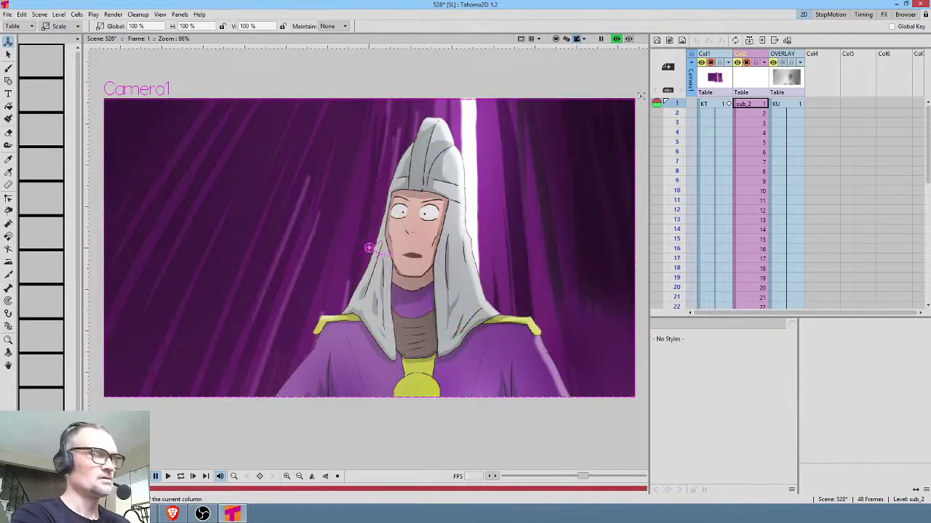
{"action": "left_click", "coordinate": [616, 40]}
{"action": "key", "text": "p"}
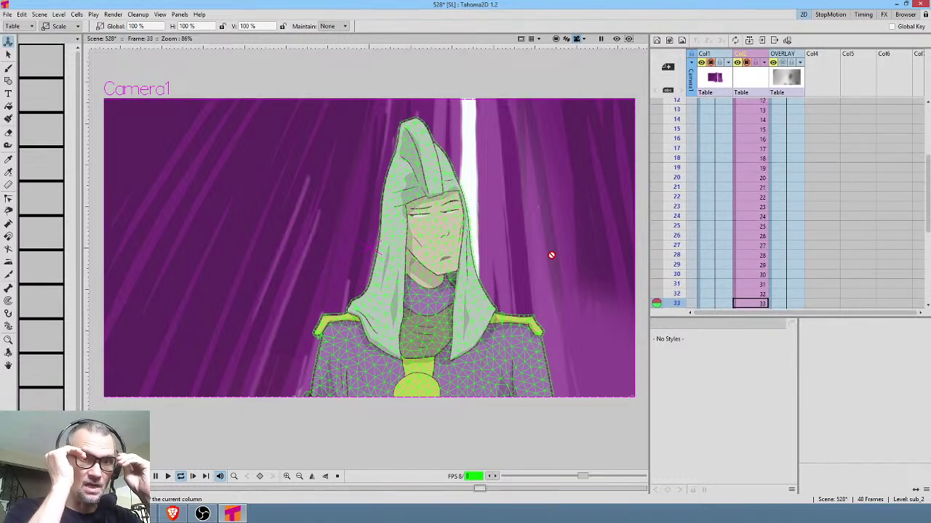
{"action": "key", "text": "p"}
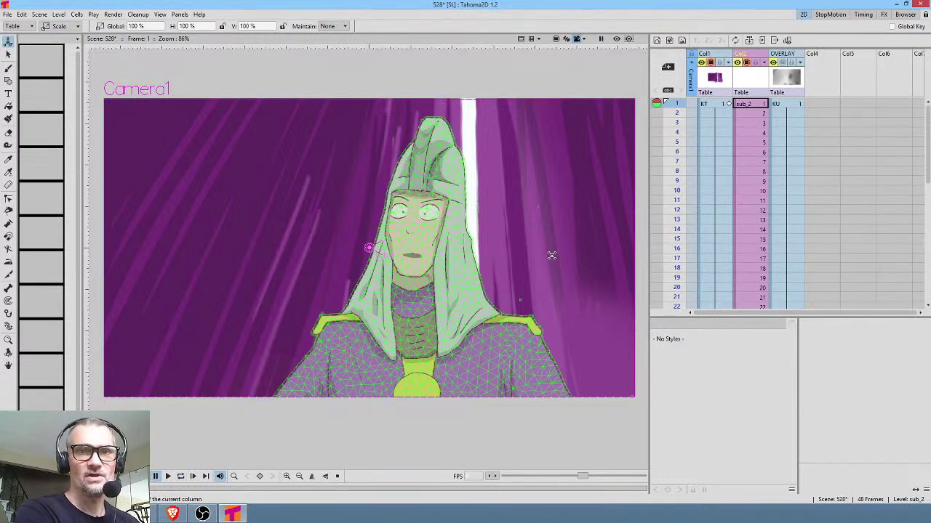
Step: Save everything in scene 528 and open the recent scene 529
{"action": "left_click", "coordinate": [6, 15]}
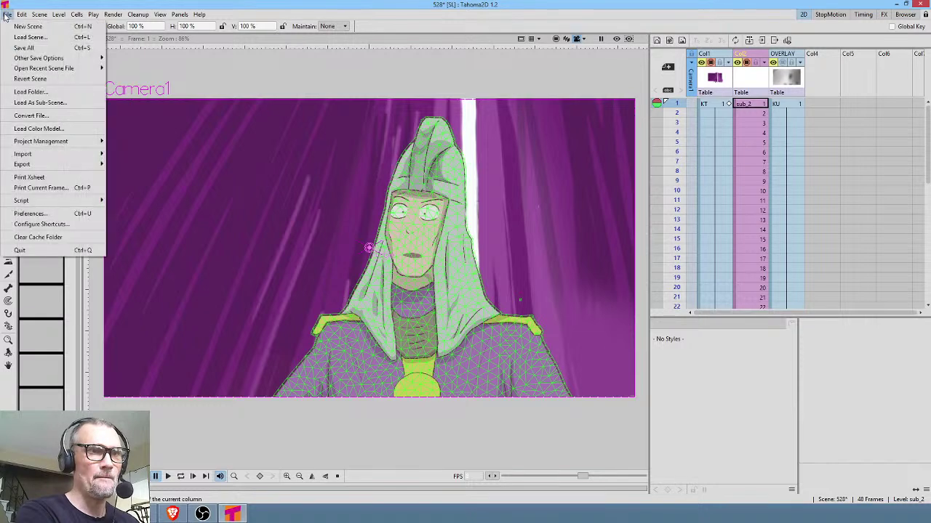
{"action": "left_click", "coordinate": [20, 48]}
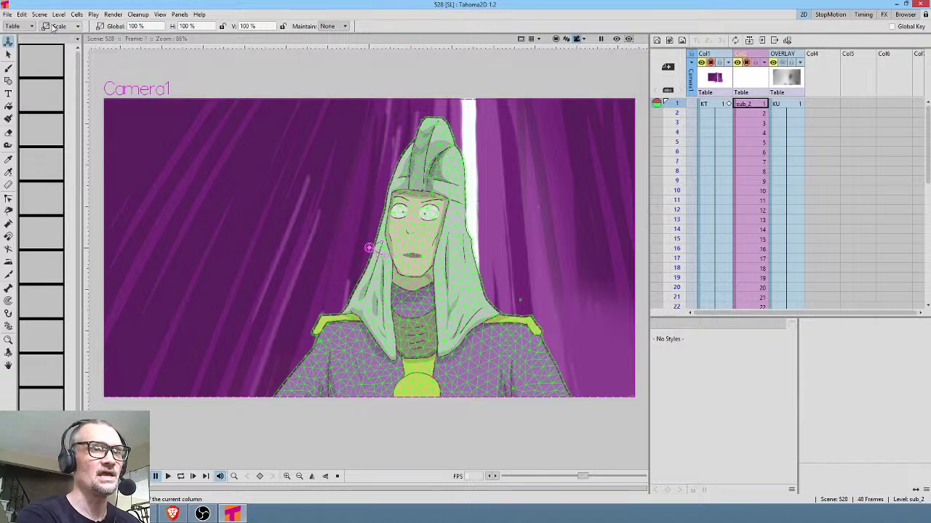
{"action": "left_click", "coordinate": [7, 15]}
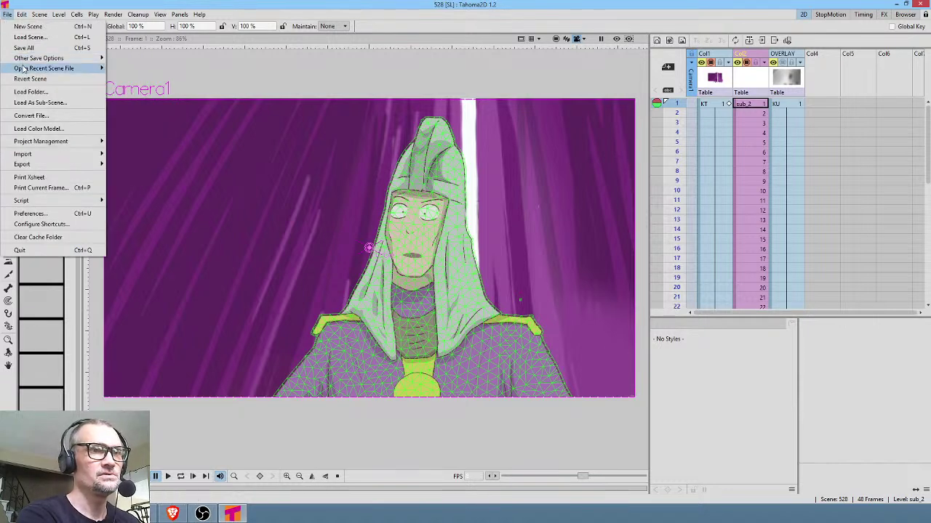
{"action": "mouse_move", "coordinate": [24, 69]}
{"action": "left_click", "coordinate": [182, 79]}
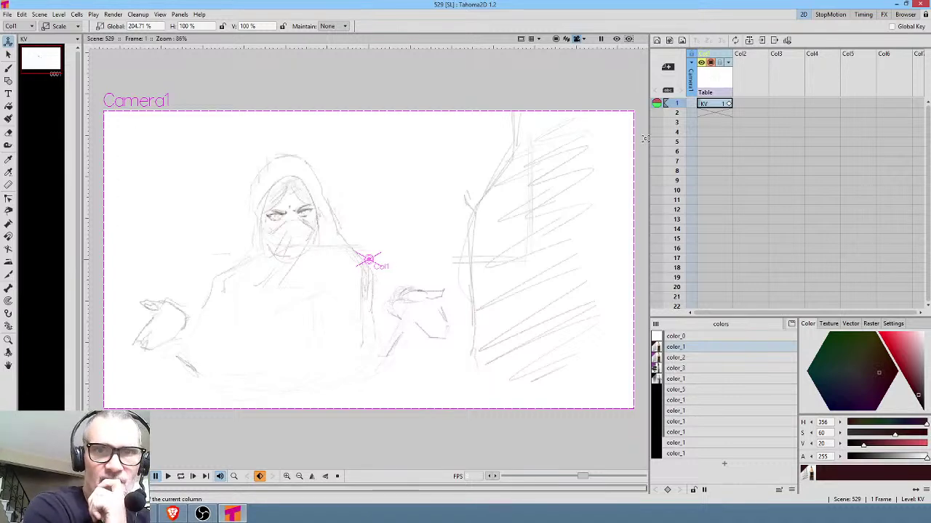
Step: Start a new Brush drawing in frame 1 of Col2 beside the rough sketch, and set the brush smoothing to 12.55
{"action": "left_click", "coordinate": [715, 106]}
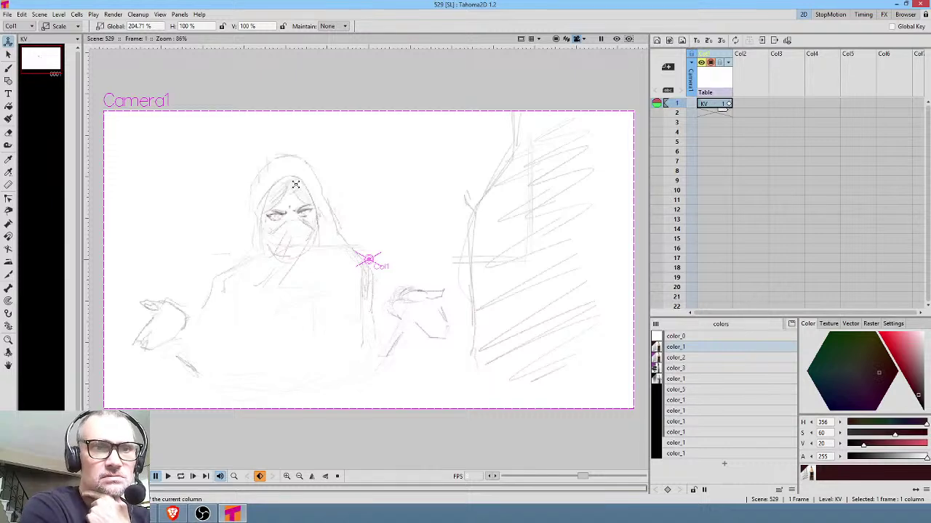
{"action": "scroll", "coordinate": [298, 214], "scroll_direction": "up", "scroll_amount": 3}
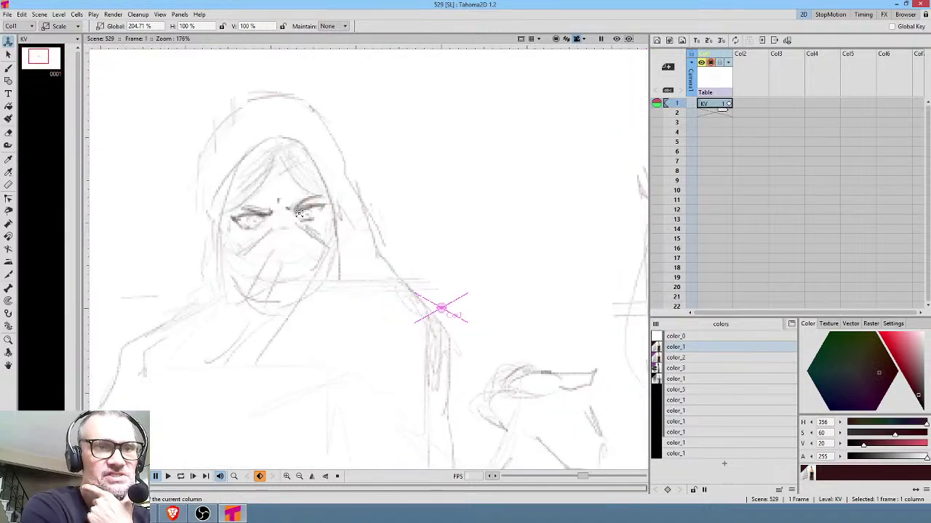
{"action": "scroll", "coordinate": [300, 214], "scroll_direction": "down", "scroll_amount": 3}
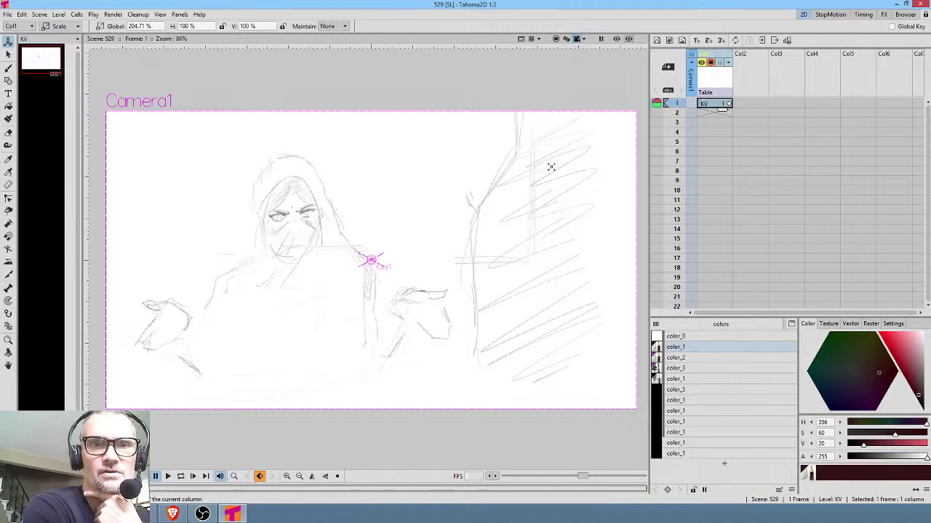
{"action": "left_click", "coordinate": [751, 104]}
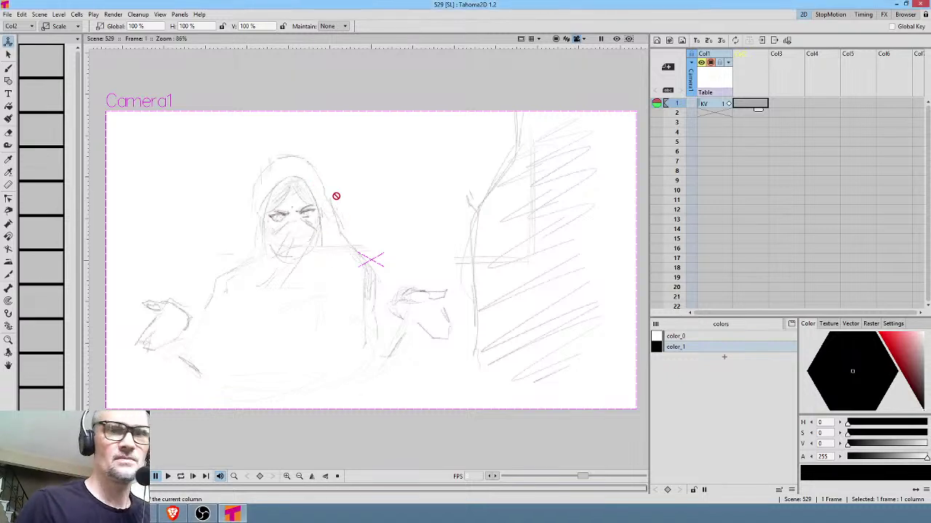
{"action": "key", "text": "b"}
{"action": "left_click", "coordinate": [356, 254]}
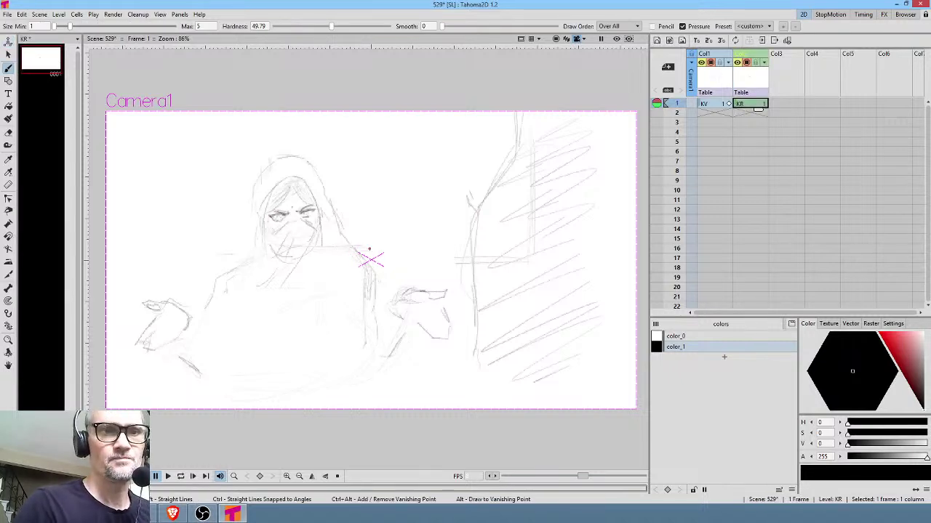
{"action": "left_click_drag", "start_coordinate": [326, 235], "coordinate": [445, 253]}
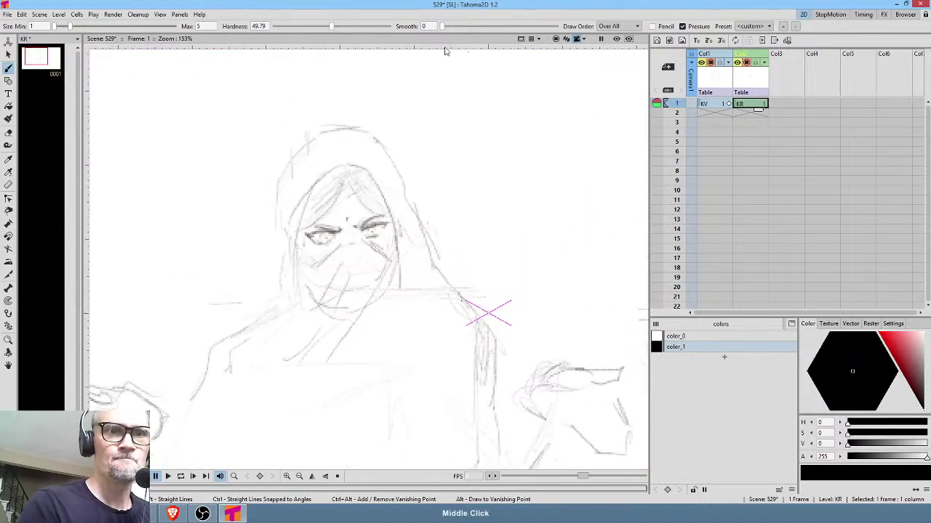
{"action": "left_click_drag", "start_coordinate": [443, 27], "coordinate": [473, 29]}
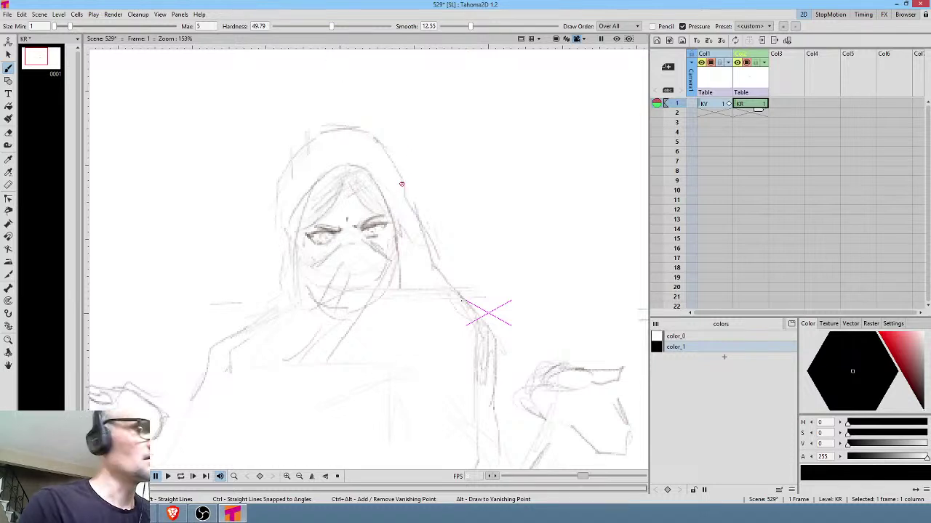
Step: Ink the outer hood and both shoulder lines over the rough sketch, and erase short gaps in the shoulder lines beside the neck
{"action": "mouse_move", "coordinate": [398, 168]}
{"action": "left_mouse_down"}
{"action": "mouse_move", "coordinate": [380, 141]}
{"action": "mouse_move", "coordinate": [335, 131]}
{"action": "mouse_move", "coordinate": [309, 143]}
{"action": "mouse_move", "coordinate": [282, 183]}
{"action": "mouse_move", "coordinate": [279, 290]}
{"action": "mouse_move", "coordinate": [212, 366]}
{"action": "mouse_move", "coordinate": [186, 415]}
{"action": "left_mouse_up"}
{"action": "left_click_drag", "start_coordinate": [404, 326], "coordinate": [377, 292]}
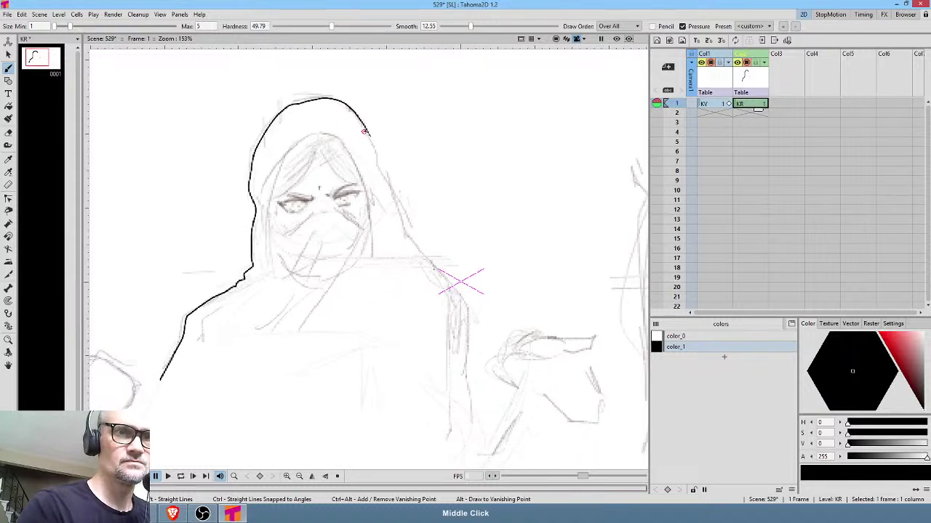
{"action": "mouse_move", "coordinate": [374, 142]}
{"action": "left_mouse_down"}
{"action": "mouse_move", "coordinate": [407, 243]}
{"action": "mouse_move", "coordinate": [466, 296]}
{"action": "mouse_move", "coordinate": [478, 352]}
{"action": "left_mouse_up"}
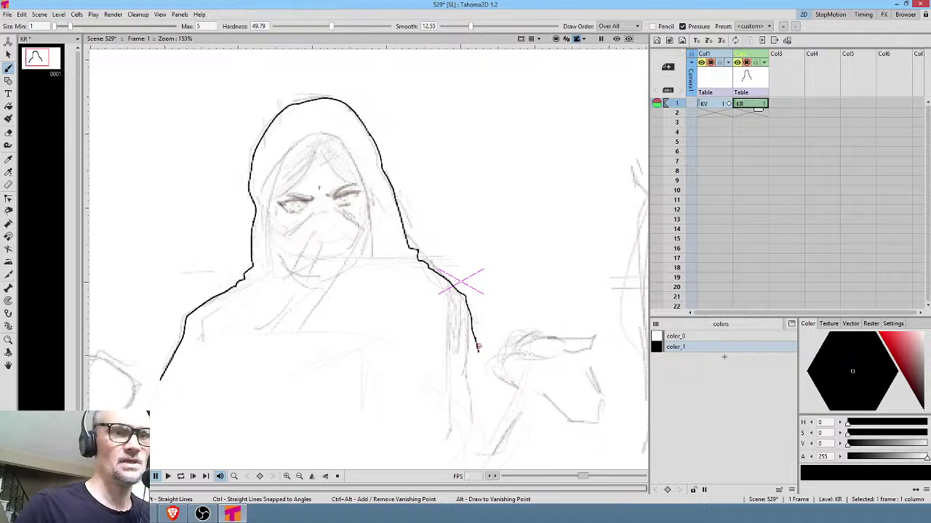
{"action": "key", "text": "a"}
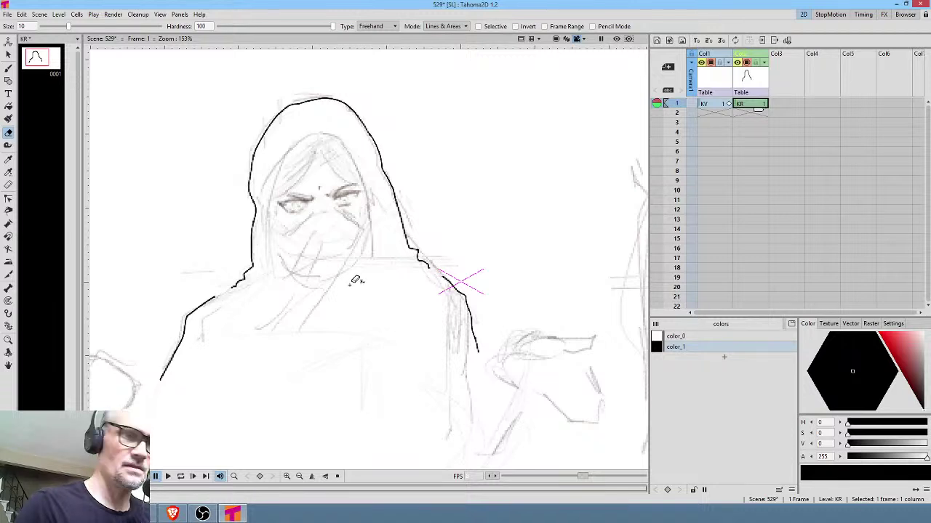
Step: Ink the lower edge of the scarf from shoulder to shoulder, with short fold lines on both sides
{"action": "key", "text": "b"}
{"action": "mouse_move", "coordinate": [235, 297]}
{"action": "left_mouse_down"}
{"action": "mouse_move", "coordinate": [270, 346]}
{"action": "mouse_move", "coordinate": [360, 342]}
{"action": "mouse_move", "coordinate": [409, 290]}
{"action": "mouse_move", "coordinate": [443, 273]}
{"action": "mouse_move", "coordinate": [429, 270]}
{"action": "mouse_move", "coordinate": [371, 301]}
{"action": "left_mouse_up"}
{"action": "mouse_move", "coordinate": [406, 268]}
{"action": "left_mouse_down"}
{"action": "mouse_move", "coordinate": [380, 278]}
{"action": "mouse_move", "coordinate": [394, 254]}
{"action": "left_mouse_up"}
{"action": "mouse_move", "coordinate": [245, 293]}
{"action": "left_mouse_down"}
{"action": "mouse_move", "coordinate": [268, 334]}
{"action": "mouse_move", "coordinate": [276, 310]}
{"action": "left_mouse_up"}
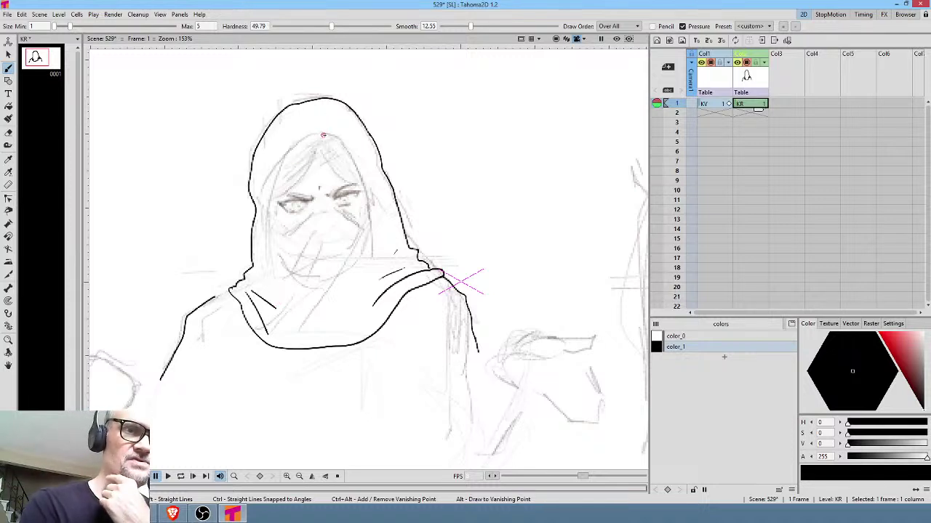
Step: Ink the left half of the hood's face opening, and undo the stray strokes and the rejected right half
{"action": "mouse_move", "coordinate": [324, 135]}
{"action": "left_mouse_down"}
{"action": "mouse_move", "coordinate": [292, 151]}
{"action": "mouse_move", "coordinate": [277, 180]}
{"action": "mouse_move", "coordinate": [271, 237]}
{"action": "mouse_move", "coordinate": [296, 279]}
{"action": "mouse_move", "coordinate": [333, 285]}
{"action": "mouse_move", "coordinate": [295, 279]}
{"action": "mouse_move", "coordinate": [330, 276]}
{"action": "mouse_move", "coordinate": [355, 259]}
{"action": "mouse_move", "coordinate": [364, 197]}
{"action": "mouse_move", "coordinate": [343, 147]}
{"action": "mouse_move", "coordinate": [269, 152]}
{"action": "mouse_move", "coordinate": [303, 120]}
{"action": "left_mouse_up"}
{"action": "right_click", "coordinate": [330, 135]}
{"action": "key", "text": "Escape"}
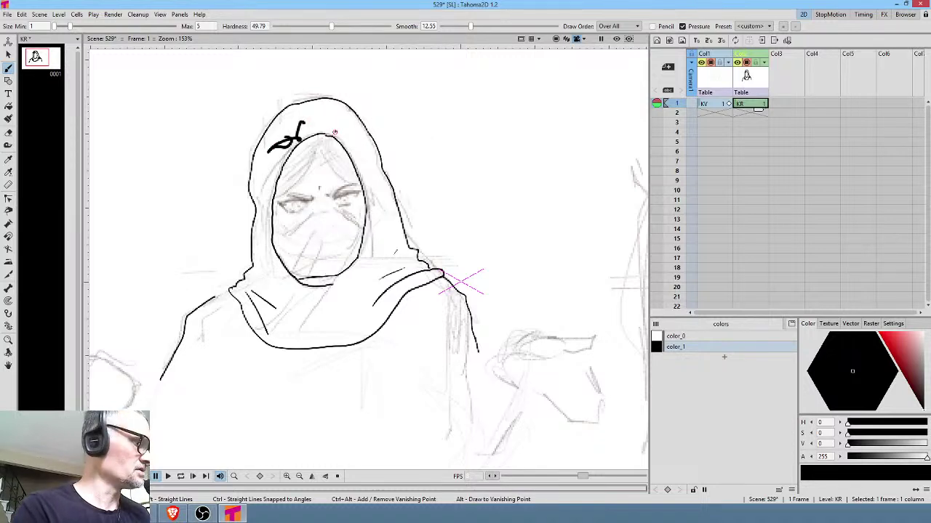
{"action": "left_click", "coordinate": [434, 180]}
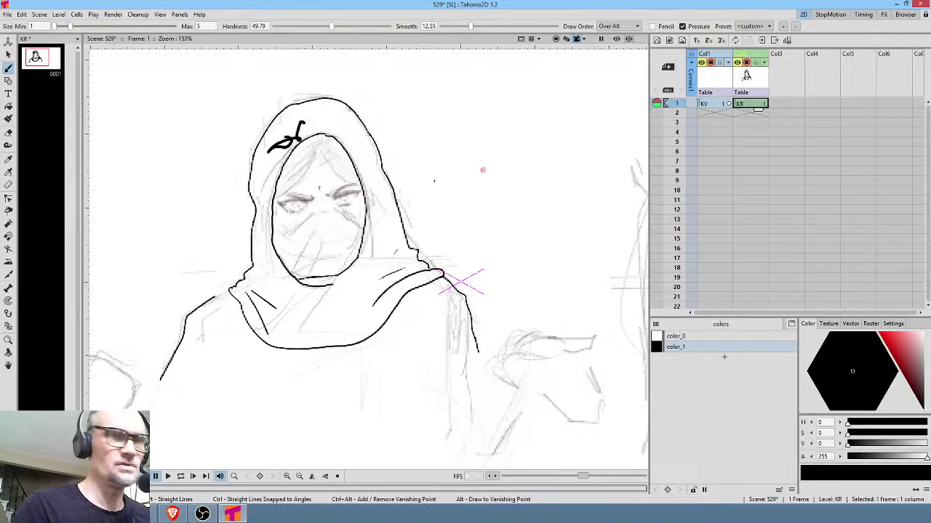
{"action": "key", "text": "ctrl+z"}
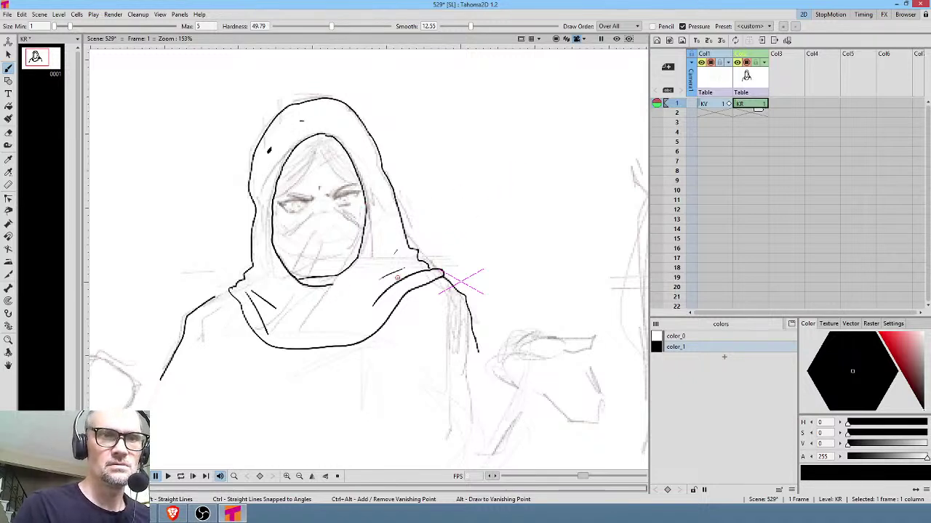
{"action": "key", "text": "ctrl+z"}
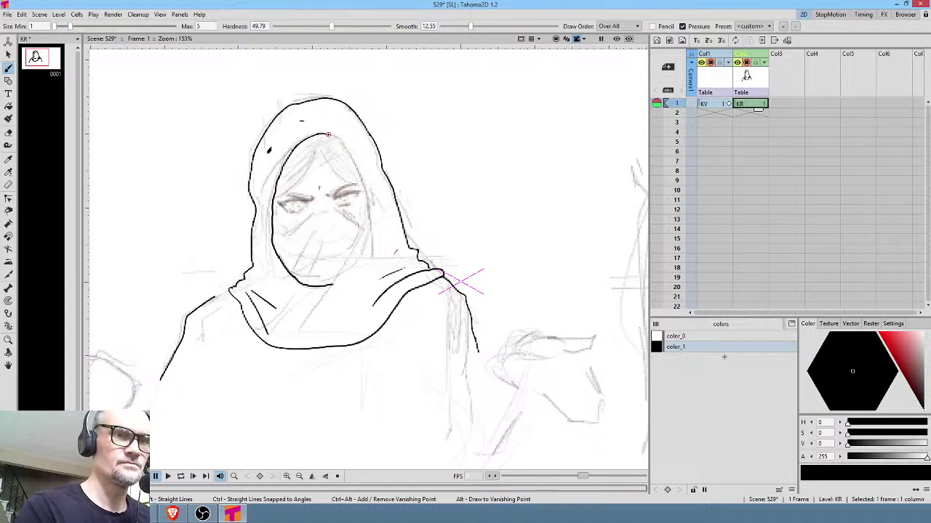
Step: Ink the right half of the face opening and the neck folds, undo the accidental fill, and erase the stray marks on the hood
{"action": "mouse_move", "coordinate": [326, 136]}
{"action": "left_mouse_down"}
{"action": "mouse_move", "coordinate": [349, 155]}
{"action": "mouse_move", "coordinate": [365, 201]}
{"action": "mouse_move", "coordinate": [361, 260]}
{"action": "mouse_move", "coordinate": [329, 293]}
{"action": "mouse_move", "coordinate": [323, 286]}
{"action": "left_mouse_up"}
{"action": "left_click_drag", "start_coordinate": [381, 244], "coordinate": [346, 294]}
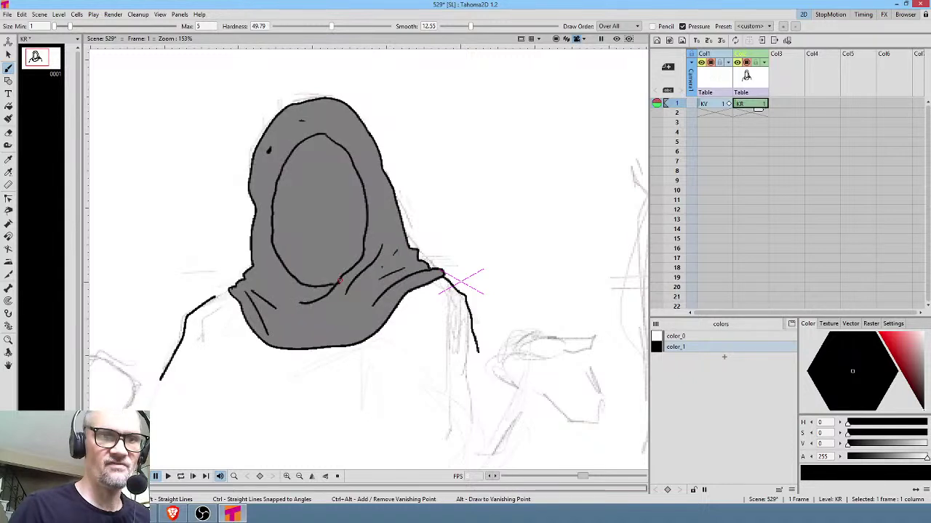
{"action": "key", "text": "ctrl+z"}
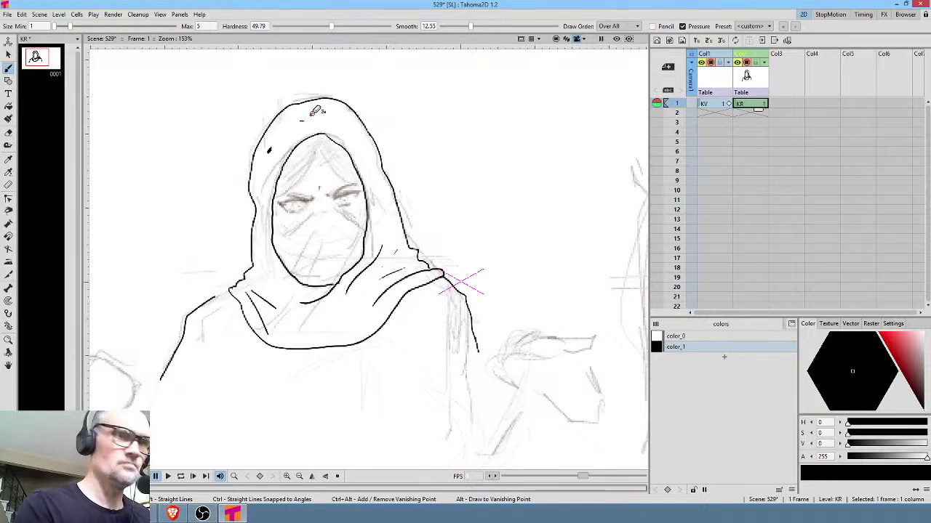
{"action": "key", "text": "e"}
{"action": "left_click", "coordinate": [302, 121]}
{"action": "left_click", "coordinate": [270, 150]}
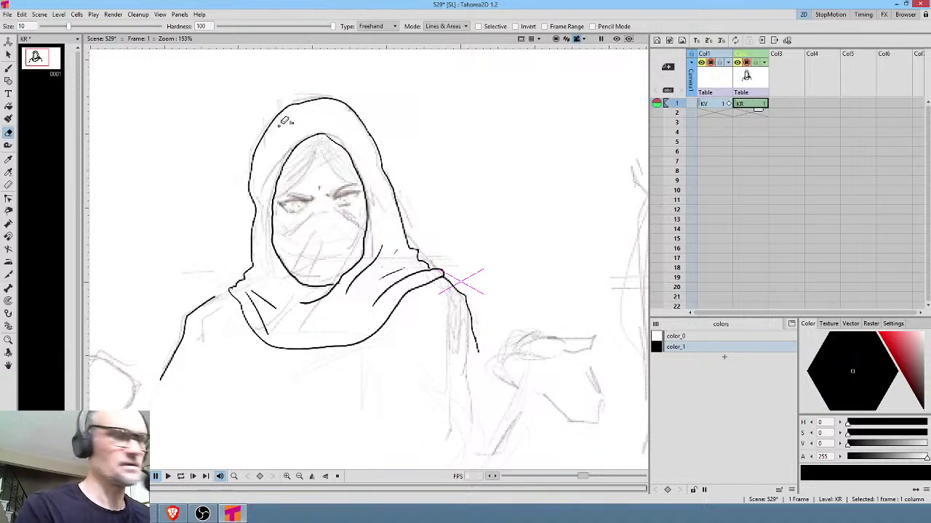
Step: Try to draw a long fold line inside the left side of the hood with the Paint Brush and Brush tools
{"action": "key", "text": "k"}
{"action": "left_click_drag", "start_coordinate": [264, 193], "coordinate": [267, 155]}
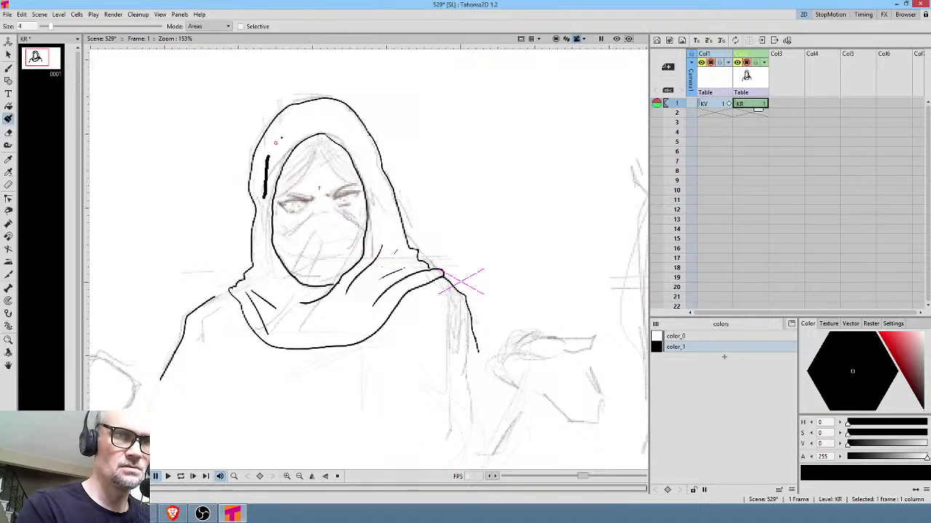
{"action": "key", "text": "ctrl+z"}
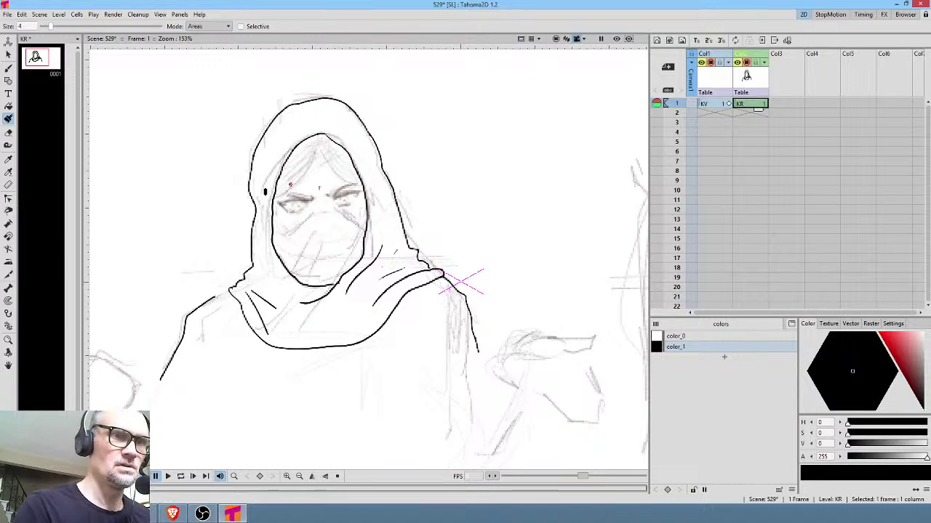
{"action": "left_click", "coordinate": [264, 191]}
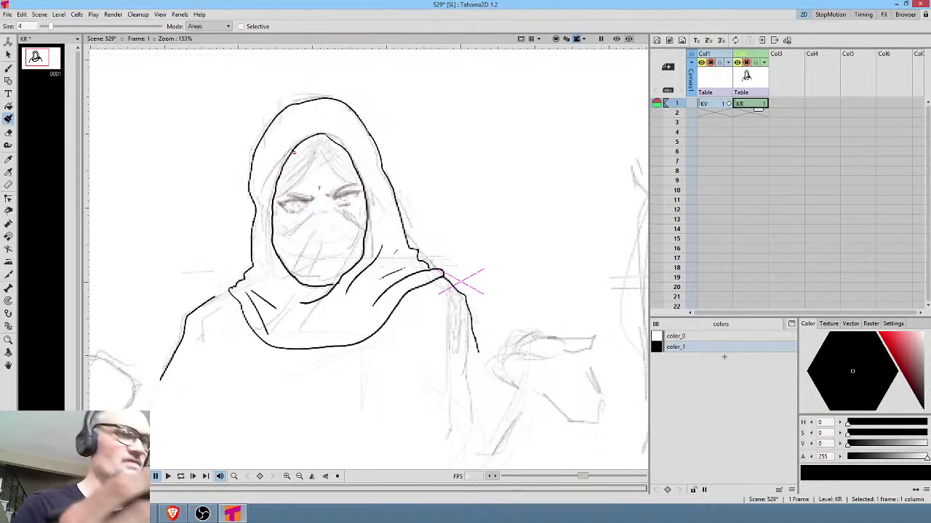
{"action": "key", "text": "b"}
{"action": "mouse_move", "coordinate": [278, 137]}
{"action": "left_mouse_down"}
{"action": "mouse_move", "coordinate": [260, 212]}
{"action": "mouse_move", "coordinate": [267, 263]}
{"action": "left_mouse_up"}
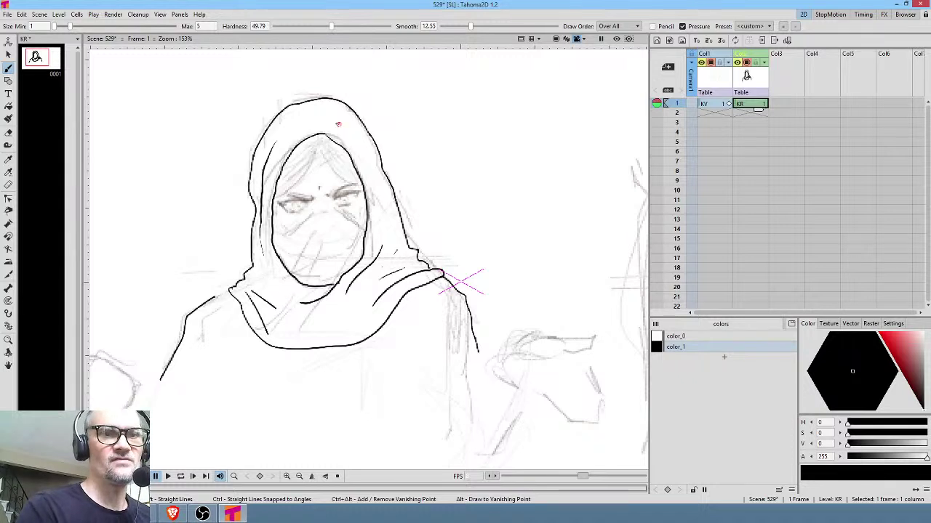
{"action": "key", "text": "ctrl+z"}
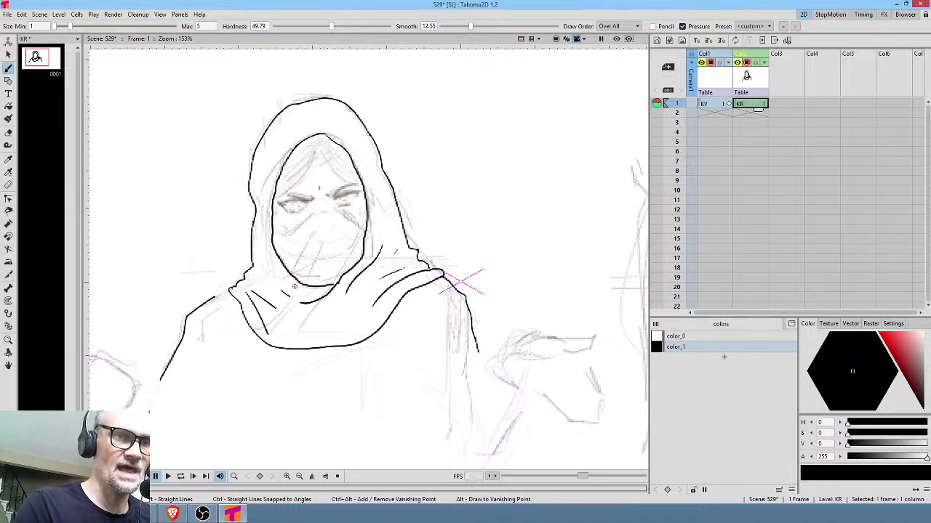
Step: Add short fold lines beside the face opening and along the lower scarf, erasing the end of the long left scarf fold
{"action": "left_click_drag", "start_coordinate": [267, 254], "coordinate": [274, 273]}
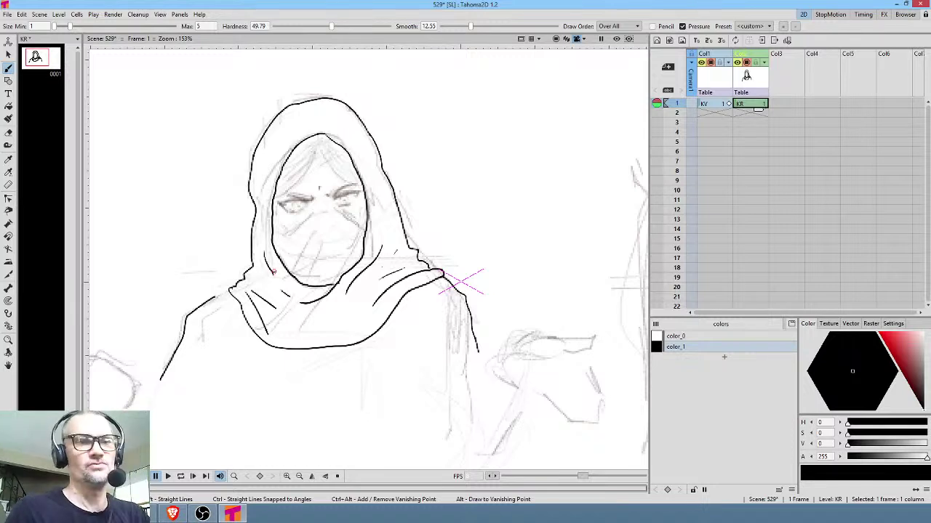
{"action": "key", "text": "a"}
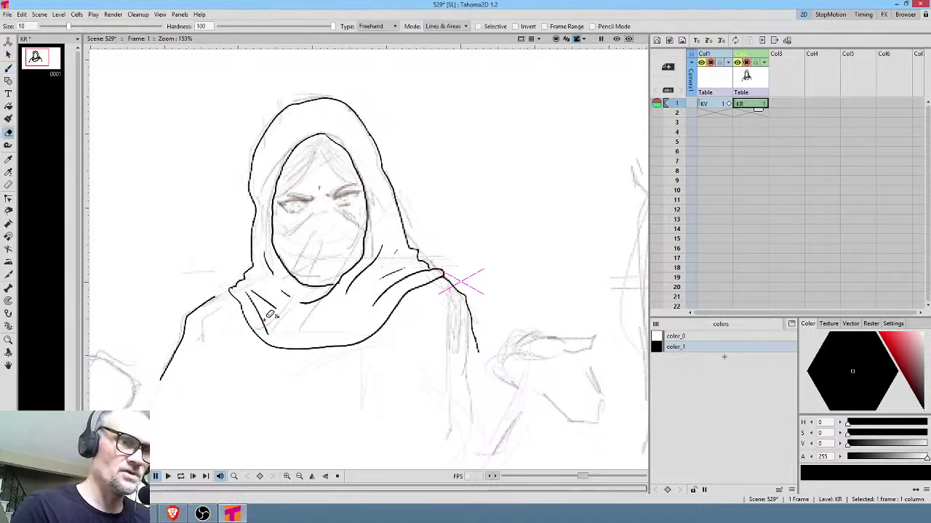
{"action": "key", "text": "b"}
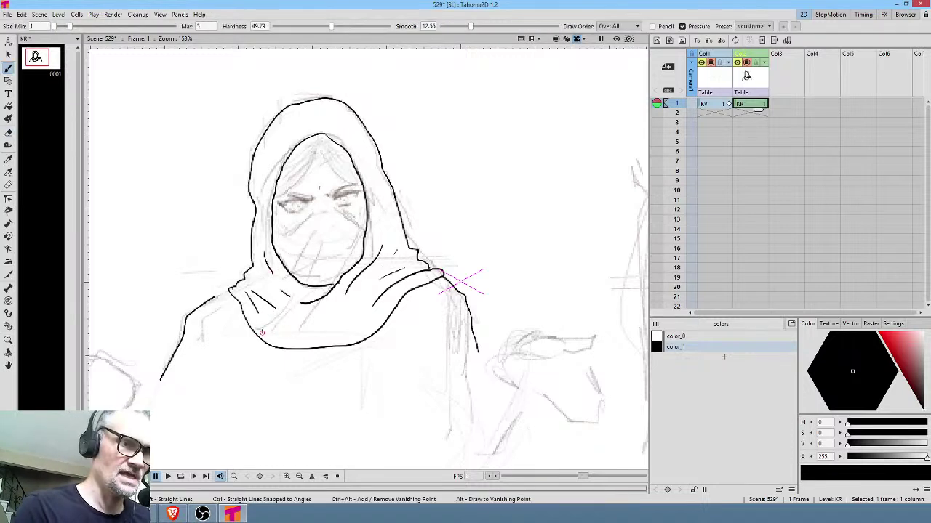
{"action": "left_click_drag", "start_coordinate": [258, 319], "coordinate": [272, 330]}
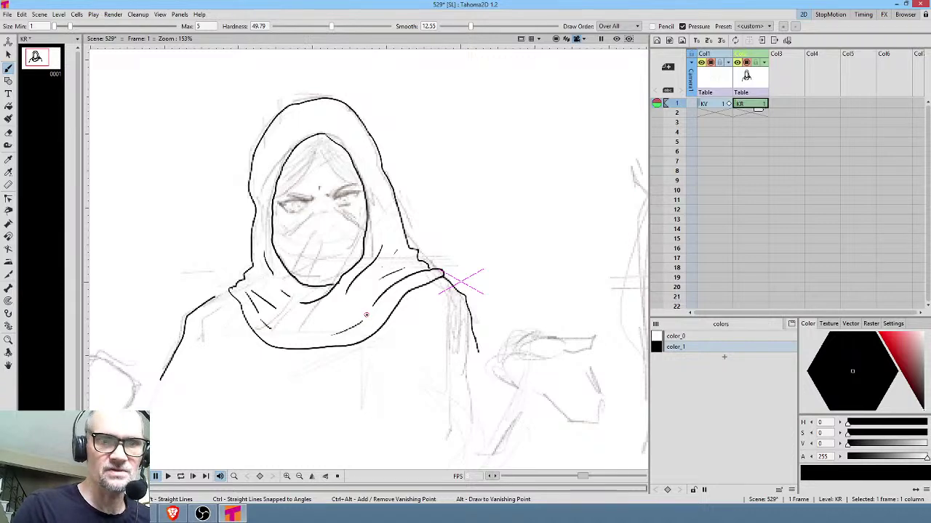
Step: Ink the vertical robe lines on both sides of the torso below the scarf
{"action": "left_click_drag", "start_coordinate": [541, 303], "coordinate": [581, 196]}
{"action": "left_click_drag", "start_coordinate": [443, 221], "coordinate": [447, 313]}
{"action": "left_click_drag", "start_coordinate": [428, 258], "coordinate": [434, 295]}
{"action": "mouse_move", "coordinate": [267, 232]}
{"action": "left_mouse_down"}
{"action": "mouse_move", "coordinate": [261, 311]}
{"action": "mouse_move", "coordinate": [279, 344]}
{"action": "left_mouse_up"}
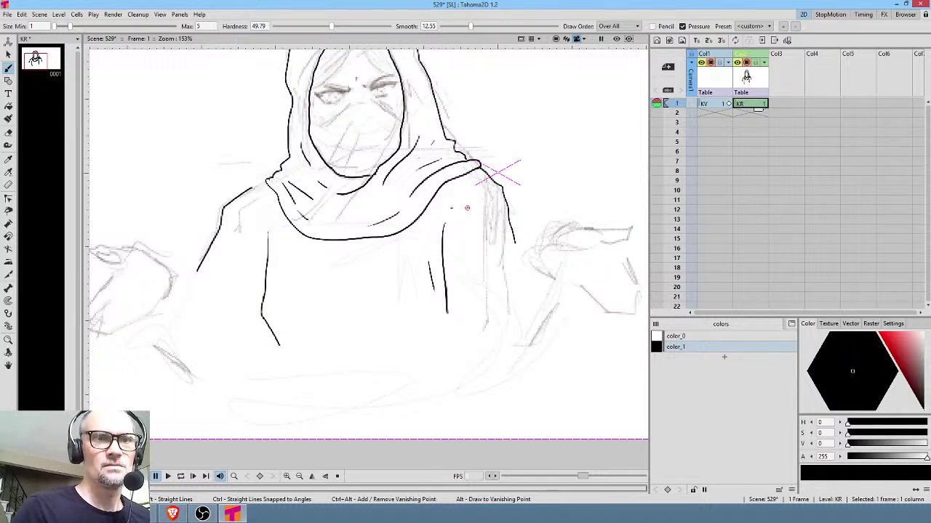
Step: Erase the robe line on the left side of the torso and redraw it closer to the centre
{"action": "mouse_move", "coordinate": [431, 280]}
{"action": "left_mouse_down"}
{"action": "mouse_move", "coordinate": [446, 295]}
{"action": "mouse_move", "coordinate": [481, 273]}
{"action": "left_mouse_up"}
{"action": "key", "text": "alt+0"}
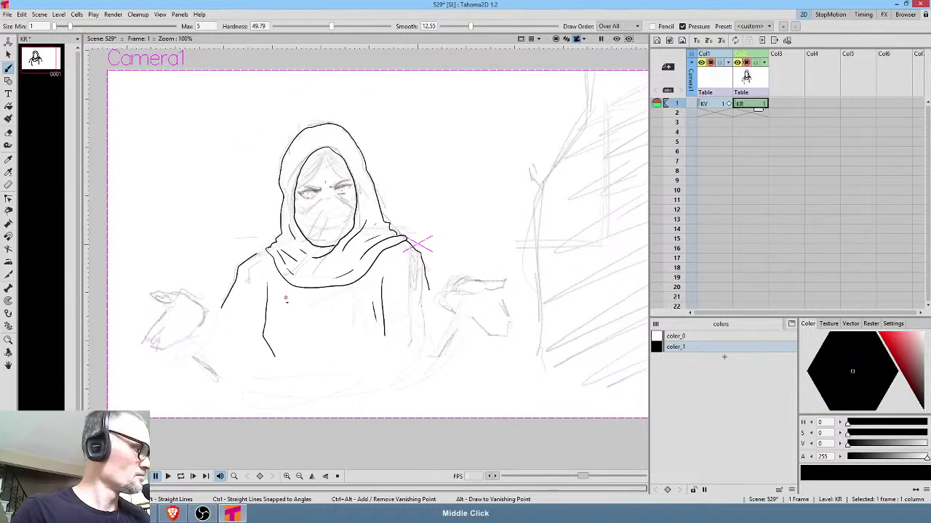
{"action": "key", "text": "e"}
{"action": "left_click_drag", "start_coordinate": [286, 298], "coordinate": [306, 327]}
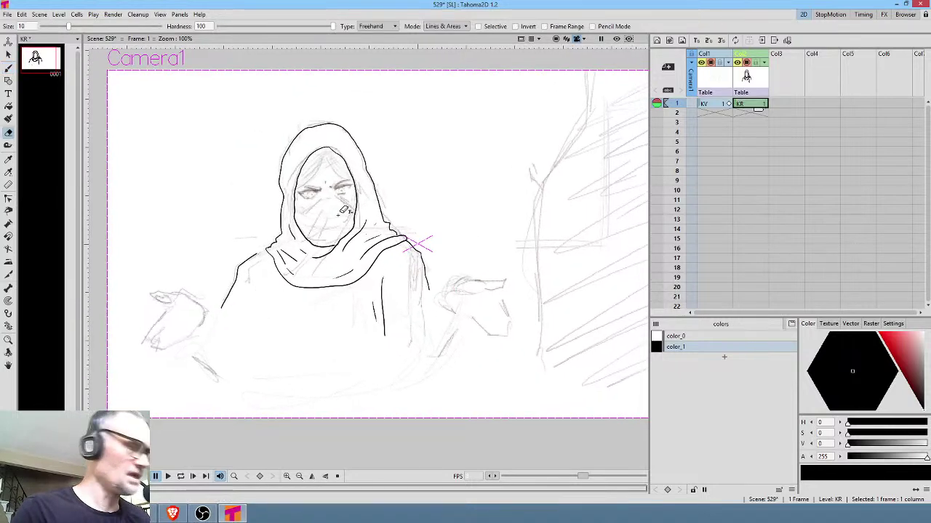
{"action": "key", "text": "b"}
{"action": "left_click_drag", "start_coordinate": [275, 301], "coordinate": [274, 346]}
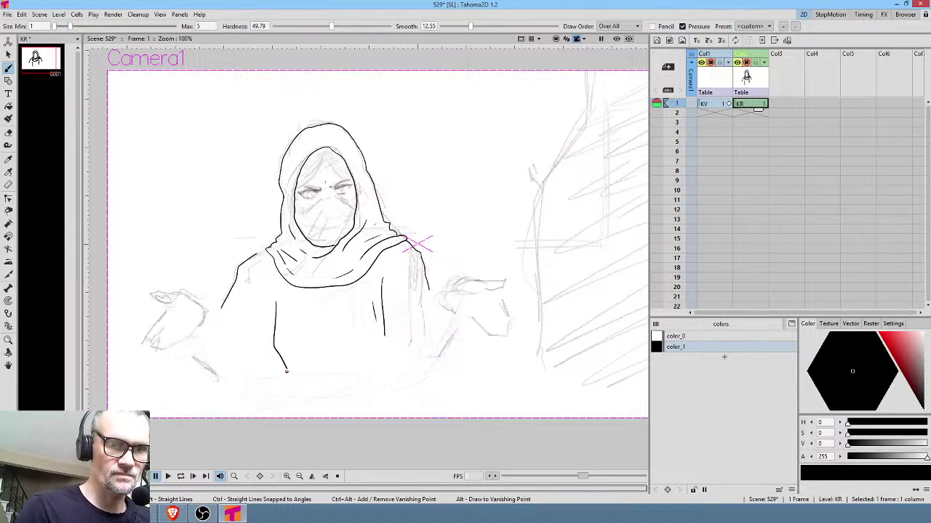
Step: Ink the waist folds, the robe's outer contour down the right side, and the left shoulder seam running down to the torso
{"action": "left_click_drag", "start_coordinate": [286, 368], "coordinate": [313, 392]}
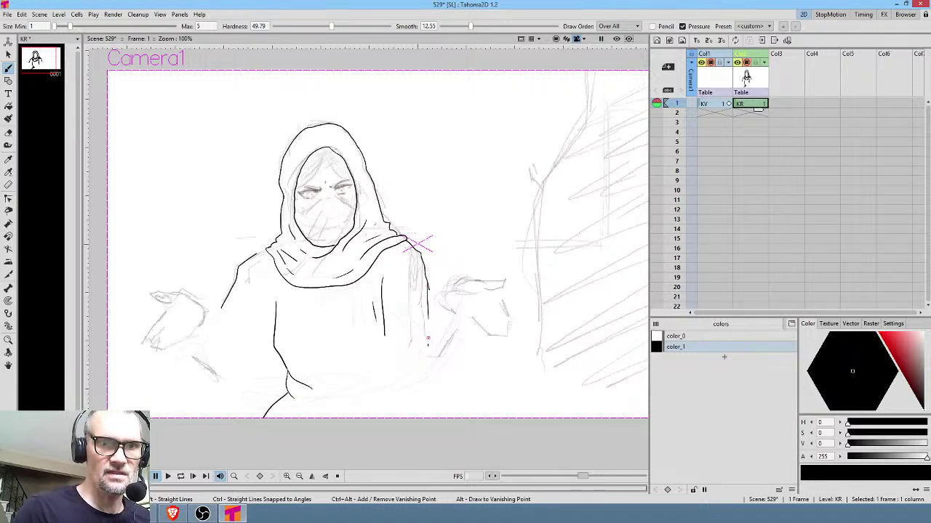
{"action": "left_click_drag", "start_coordinate": [427, 338], "coordinate": [374, 480]}
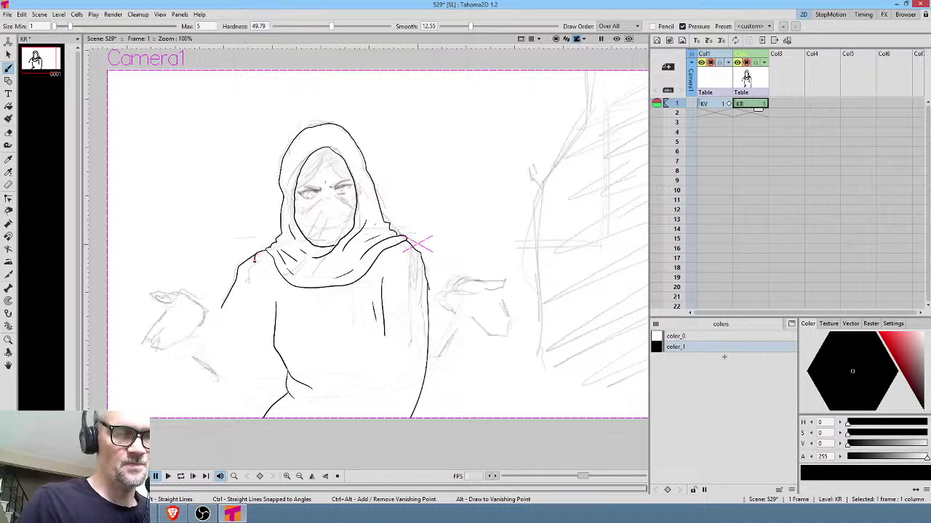
{"action": "left_click_drag", "start_coordinate": [254, 260], "coordinate": [259, 298]}
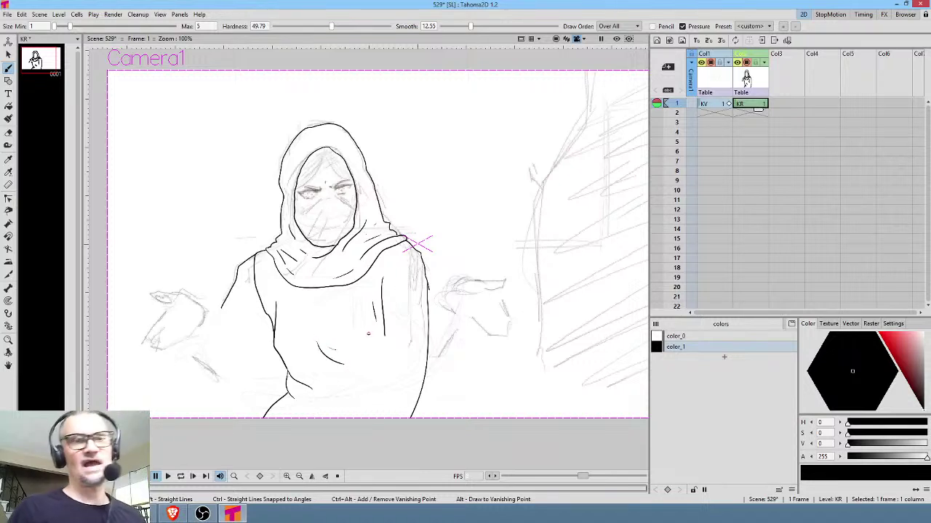
Step: Ink both frowning eyebrows over the sketched face inside the hood
{"action": "scroll", "coordinate": [320, 230], "scroll_direction": "up", "scroll_amount": 5}
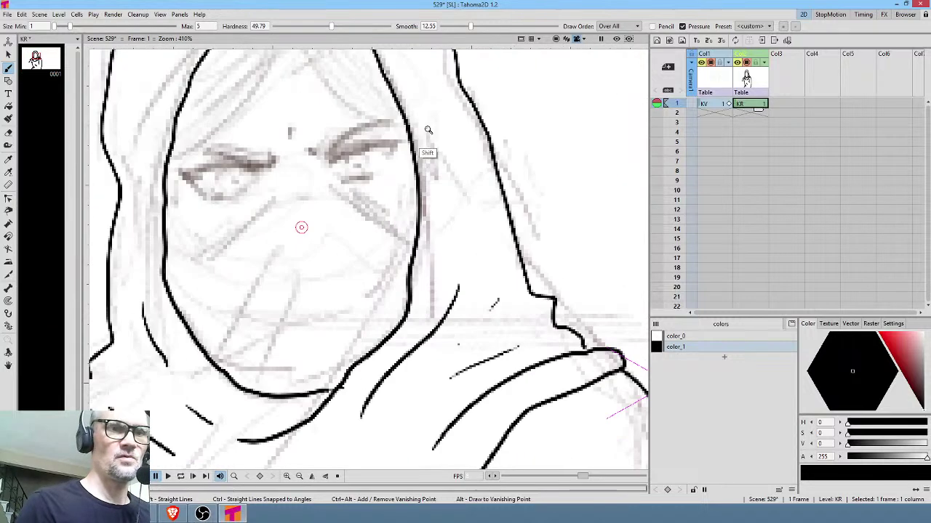
{"action": "middle_click", "coordinate": [356, 166]}
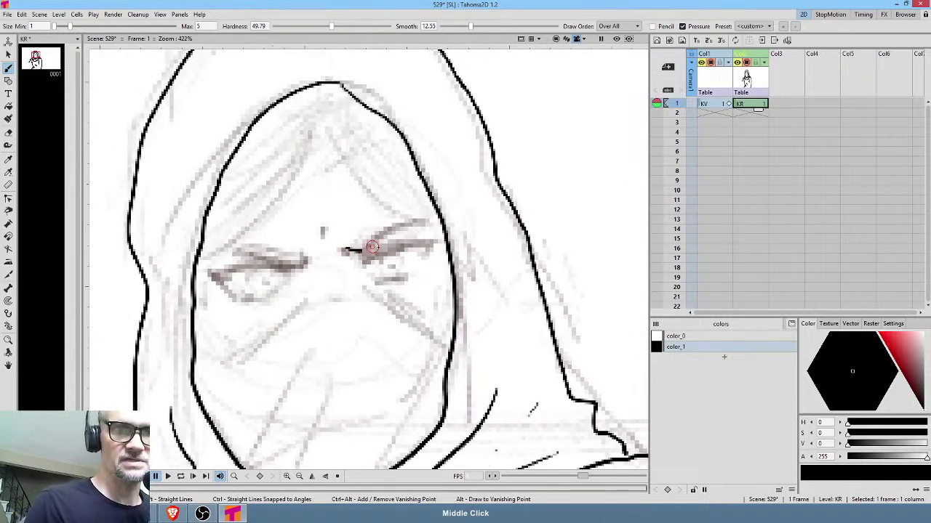
{"action": "left_click_drag", "start_coordinate": [343, 251], "coordinate": [433, 218]}
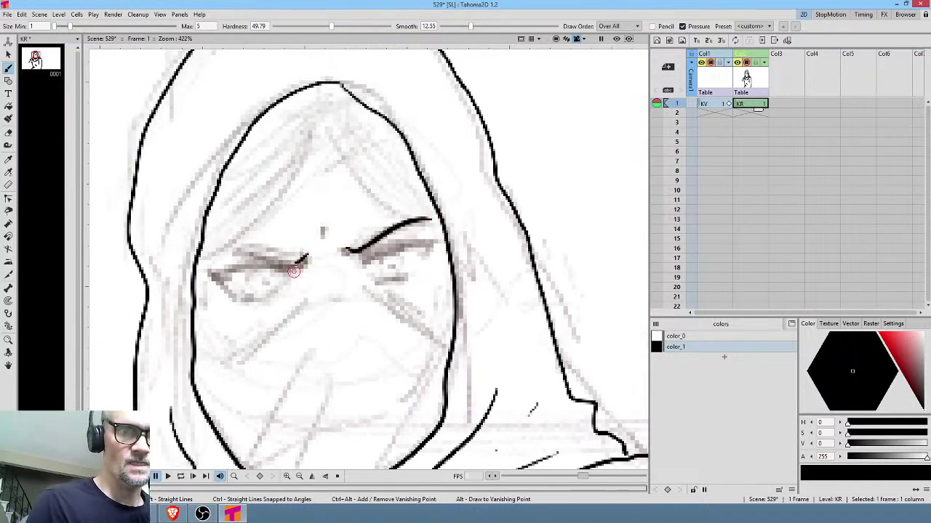
{"action": "left_click_drag", "start_coordinate": [307, 256], "coordinate": [208, 252]}
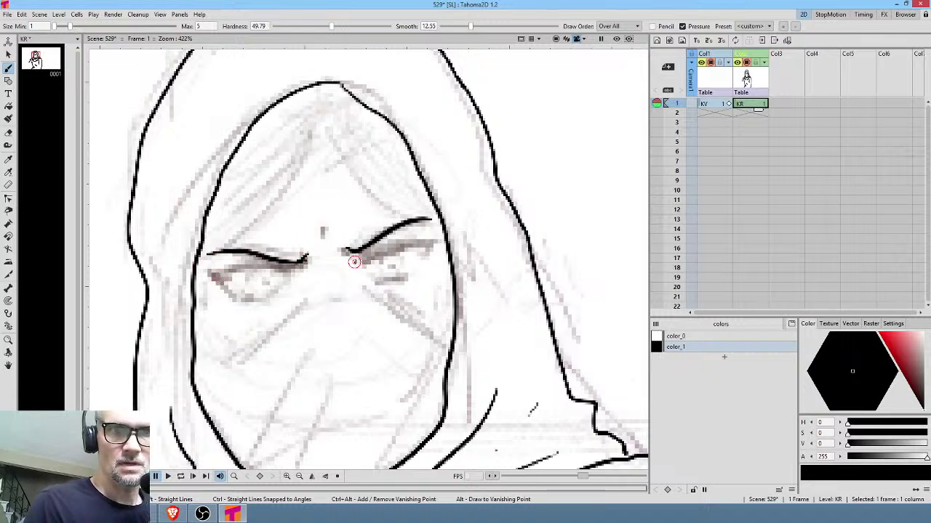
Step: Ink the thick upper eyelids and the outer corner lines of both eyes
{"action": "left_click_drag", "start_coordinate": [354, 261], "coordinate": [443, 242]}
{"action": "left_click_drag", "start_coordinate": [354, 260], "coordinate": [444, 239]}
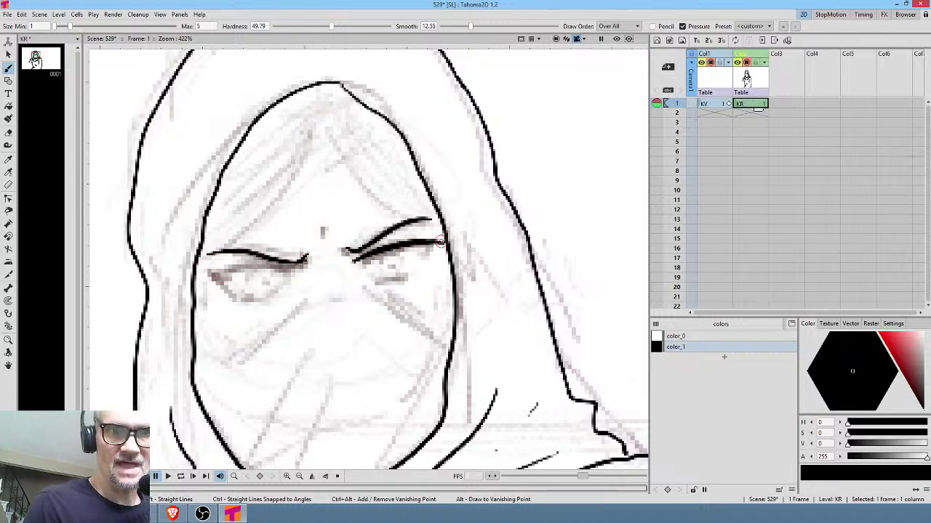
{"action": "mouse_move", "coordinate": [306, 264]}
{"action": "left_mouse_down"}
{"action": "mouse_move", "coordinate": [203, 276]}
{"action": "mouse_move", "coordinate": [249, 298]}
{"action": "left_mouse_up"}
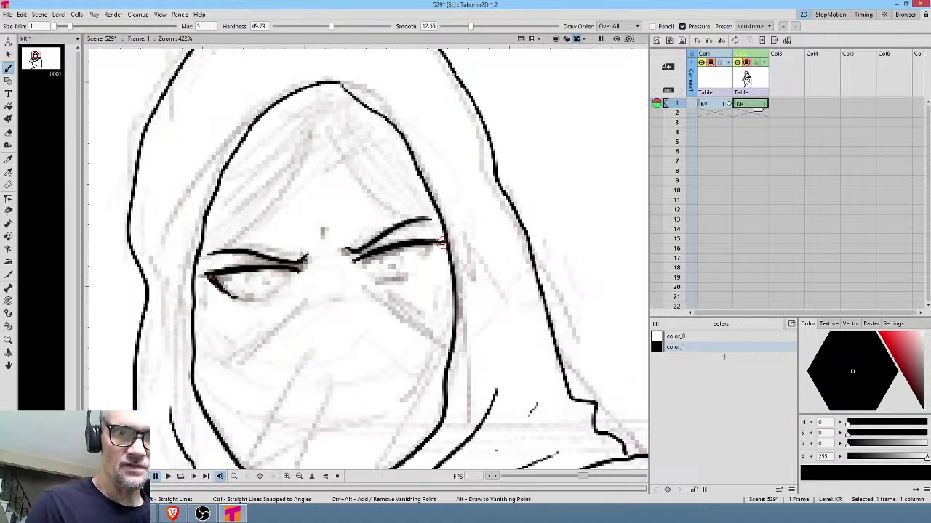
{"action": "mouse_move", "coordinate": [441, 245]}
{"action": "left_mouse_down"}
{"action": "mouse_move", "coordinate": [421, 269]}
{"action": "mouse_move", "coordinate": [375, 263]}
{"action": "mouse_move", "coordinate": [390, 274]}
{"action": "mouse_move", "coordinate": [401, 261]}
{"action": "mouse_move", "coordinate": [384, 259]}
{"action": "left_mouse_up"}
{"action": "key", "text": "ctrl+z"}
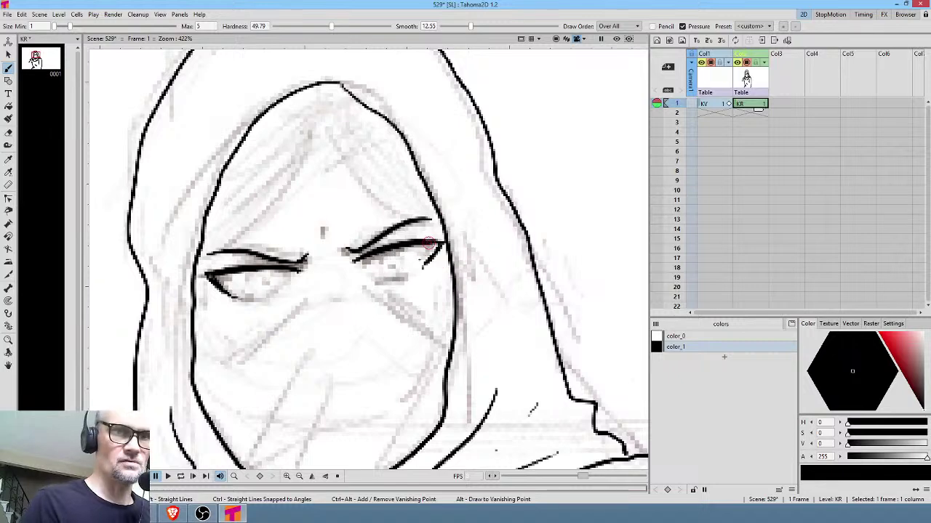
Step: Set the Geometry tool's shape to Circle for drawing over the eyes
{"action": "scroll", "coordinate": [364, 315], "scroll_direction": "up", "scroll_amount": 3}
{"action": "scroll", "coordinate": [407, 298], "scroll_direction": "down", "scroll_amount": 2}
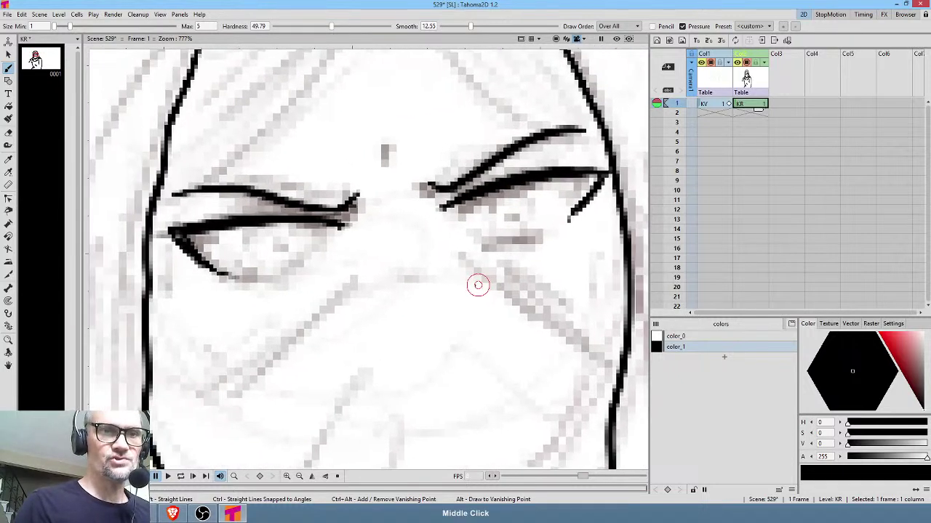
{"action": "scroll", "coordinate": [463, 263], "scroll_direction": "up", "scroll_amount": 1}
{"action": "key", "text": "g"}
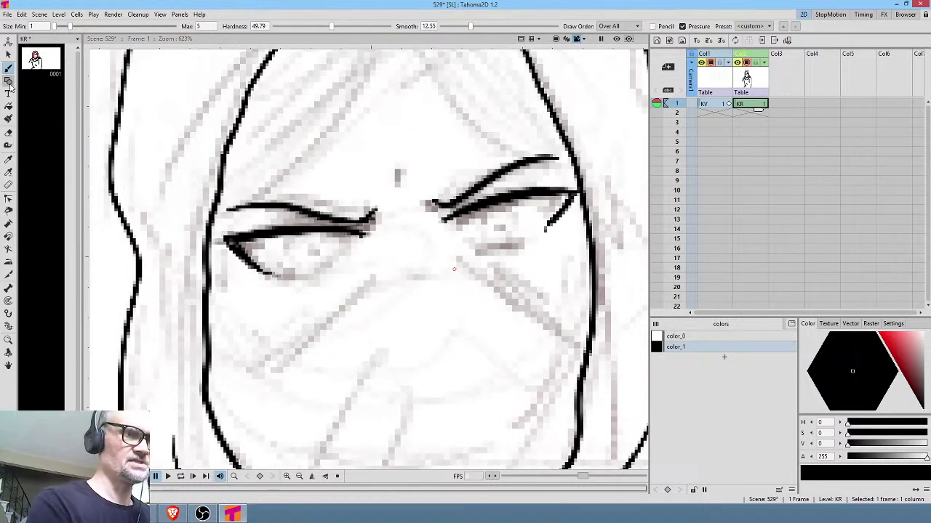
{"action": "left_click", "coordinate": [402, 27]}
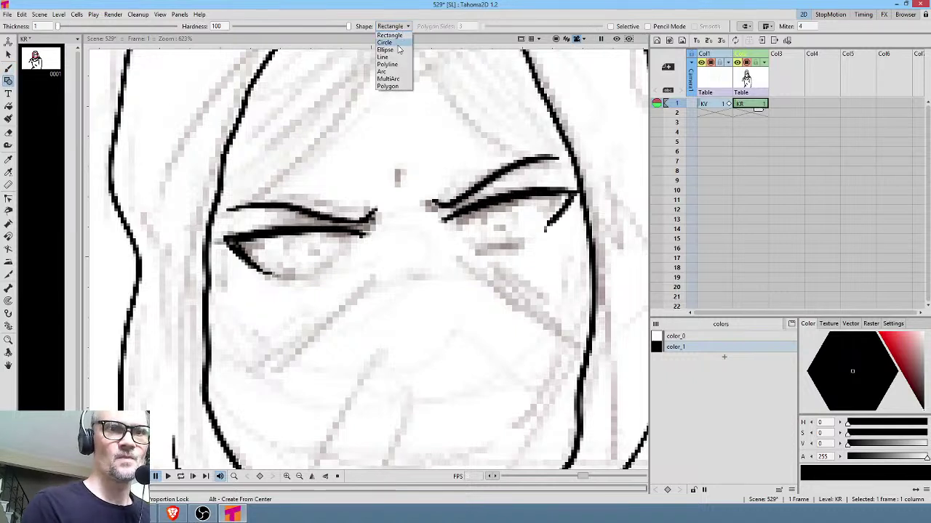
{"action": "left_click", "coordinate": [397, 34]}
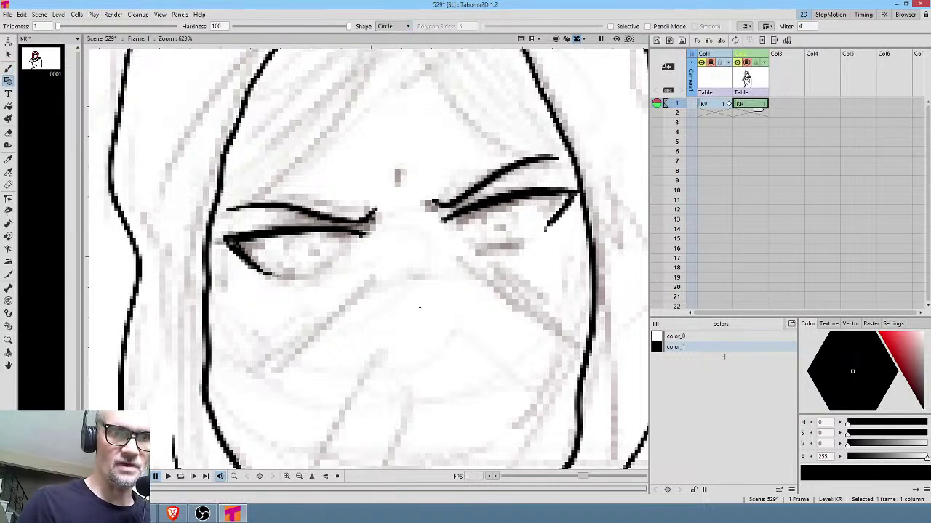
{"action": "left_click_drag", "start_coordinate": [419, 308], "coordinate": [441, 314]}
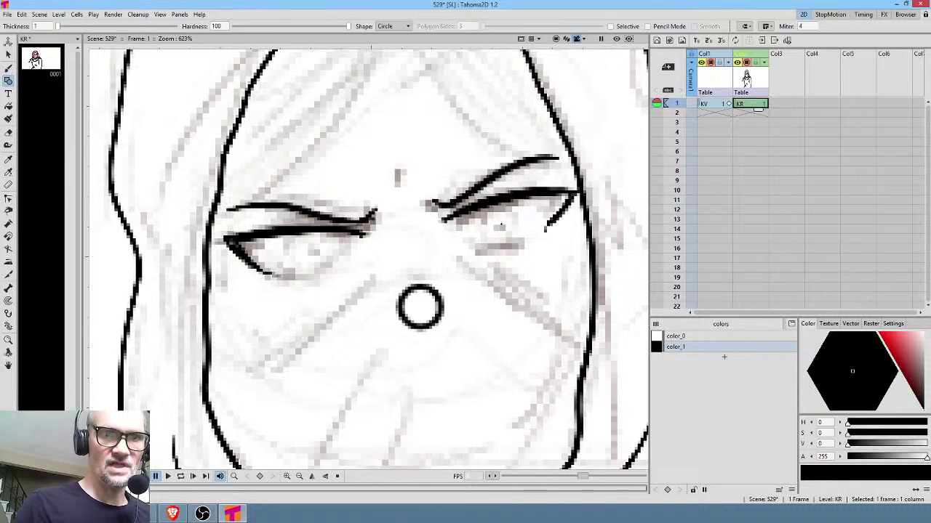
{"action": "left_click_drag", "start_coordinate": [500, 221], "coordinate": [515, 213]}
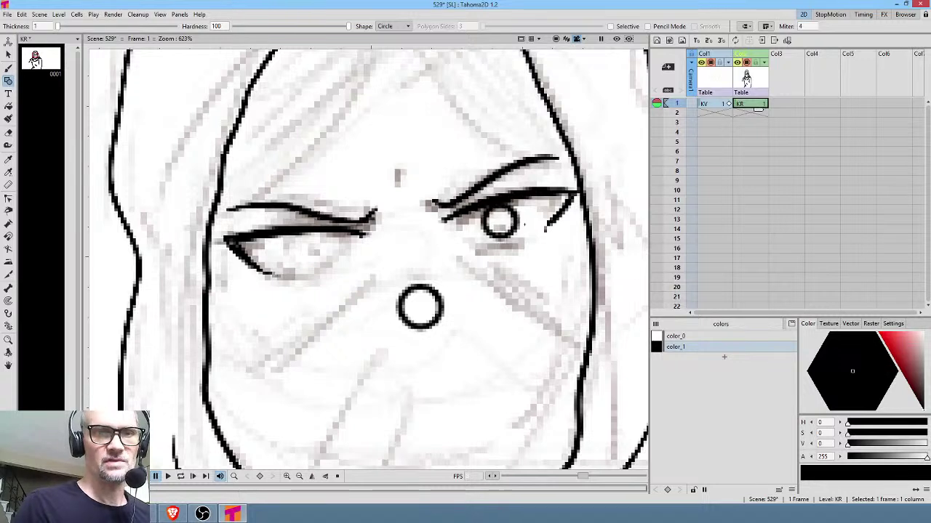
{"action": "key", "text": "ctrl+z"}
{"action": "key", "text": "ctrl+z"}
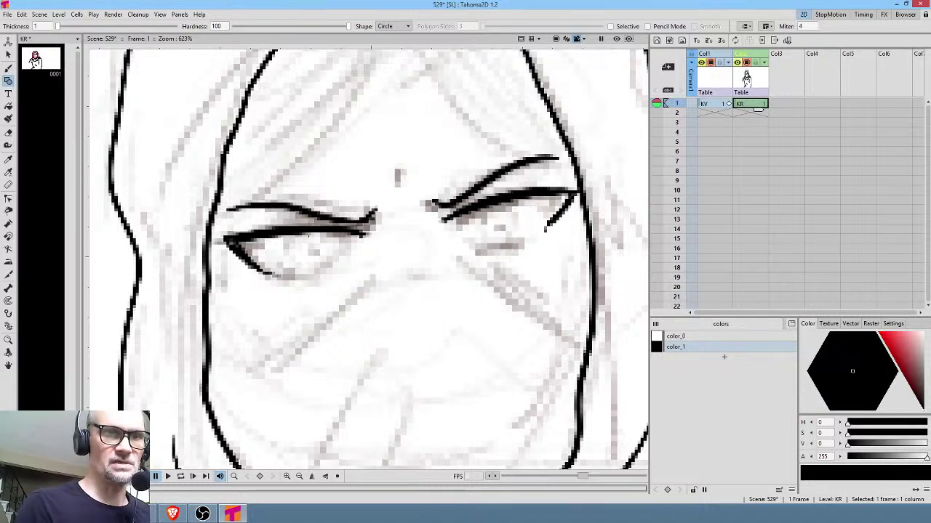
Step: Draw a circular iris beneath the upper eyelid of each eye
{"action": "left_click_drag", "start_coordinate": [310, 249], "coordinate": [331, 260]}
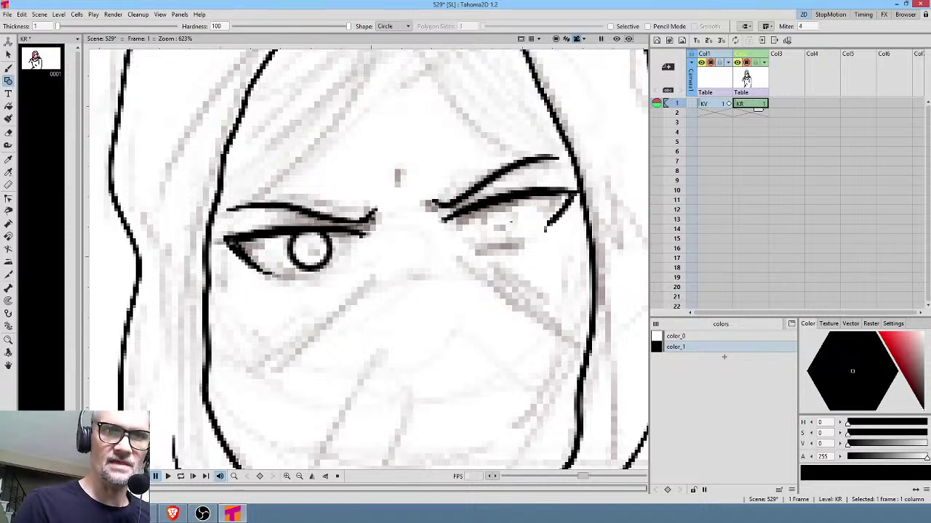
{"action": "left_click_drag", "start_coordinate": [501, 218], "coordinate": [519, 229]}
{"action": "key", "text": "alt+0"}
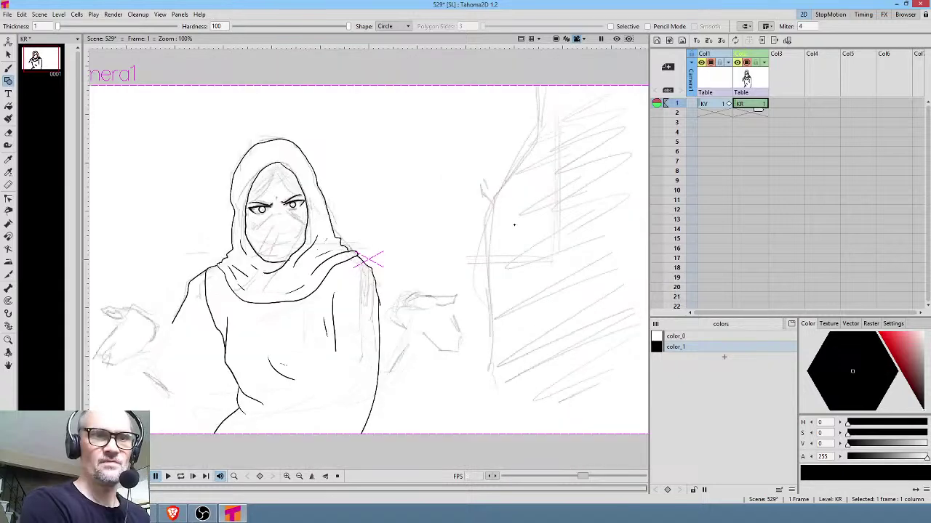
Step: Brush in the lower eyelids, and add a short crease and a small oval mark between the eyebrows
{"action": "scroll", "coordinate": [266, 218], "scroll_direction": "up", "scroll_amount": 10}
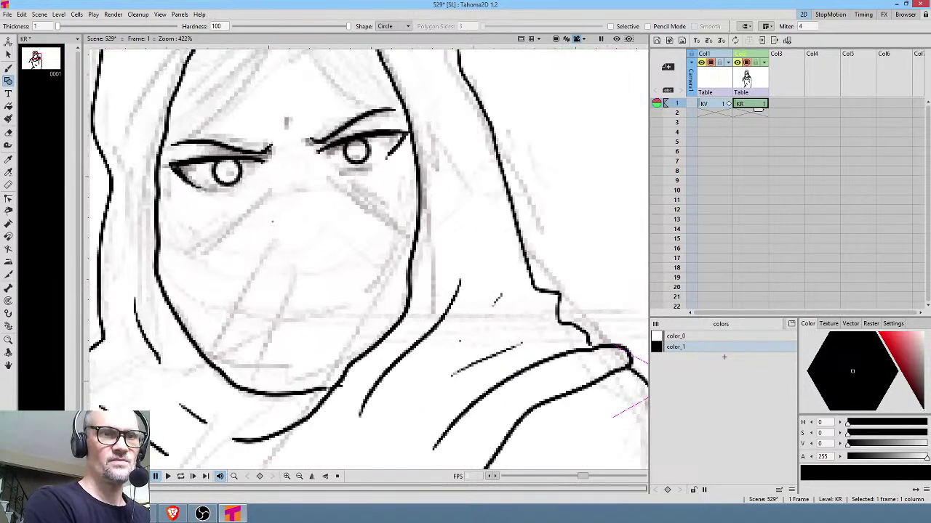
{"action": "key", "text": "b"}
{"action": "left_click_drag", "start_coordinate": [374, 184], "coordinate": [427, 227]}
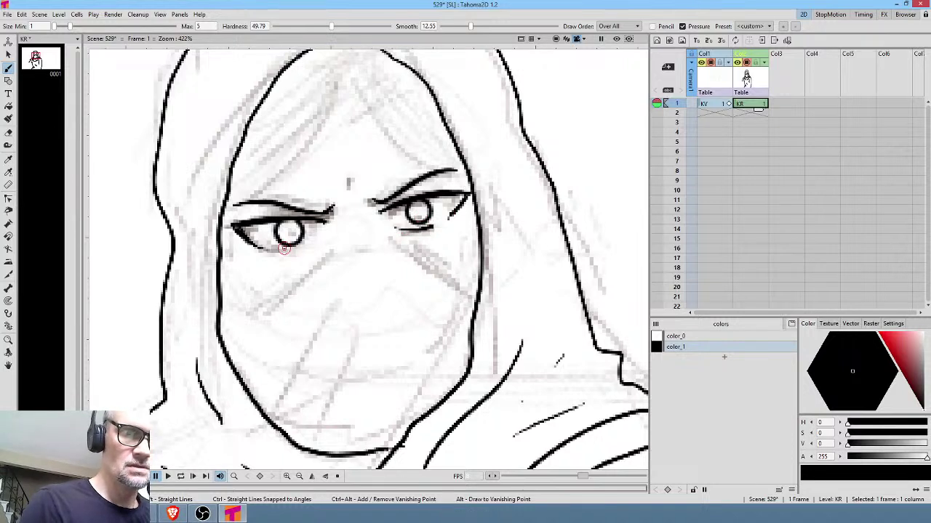
{"action": "left_click_drag", "start_coordinate": [356, 197], "coordinate": [350, 208]}
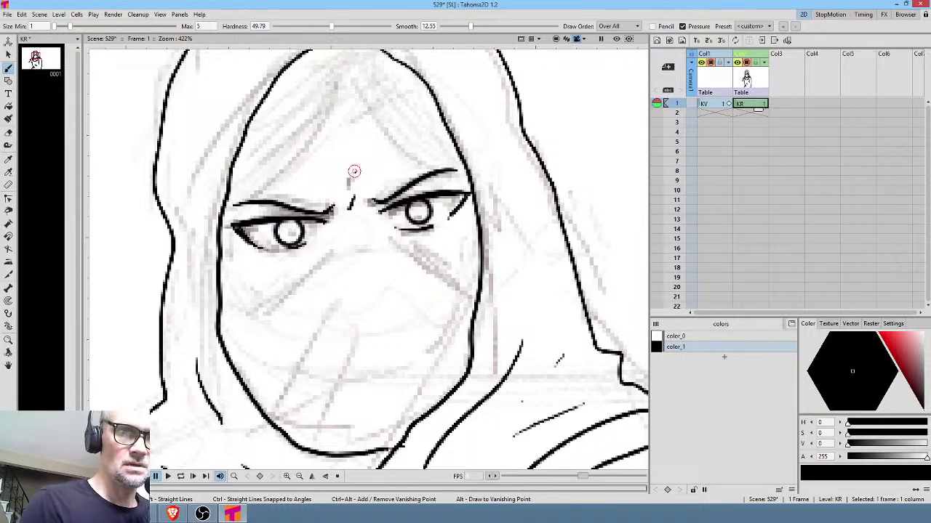
{"action": "mouse_move", "coordinate": [349, 173]}
{"action": "left_mouse_down"}
{"action": "mouse_move", "coordinate": [355, 186]}
{"action": "mouse_move", "coordinate": [353, 172]}
{"action": "left_mouse_up"}
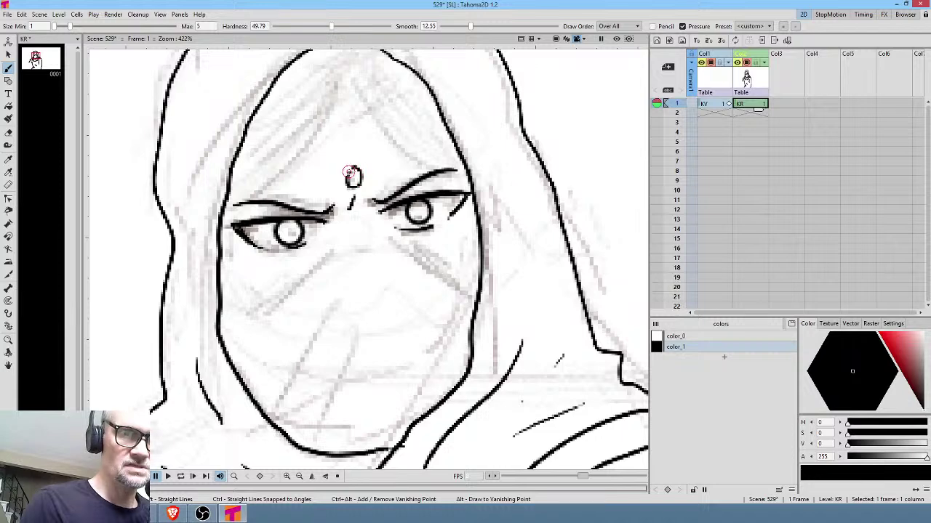
Step: Ink the two hairline curves from the centre parting down to each side of the face opening
{"action": "mouse_move", "coordinate": [374, 67]}
{"action": "left_mouse_down"}
{"action": "mouse_move", "coordinate": [390, 141]}
{"action": "mouse_move", "coordinate": [327, 210]}
{"action": "mouse_move", "coordinate": [251, 270]}
{"action": "left_mouse_up"}
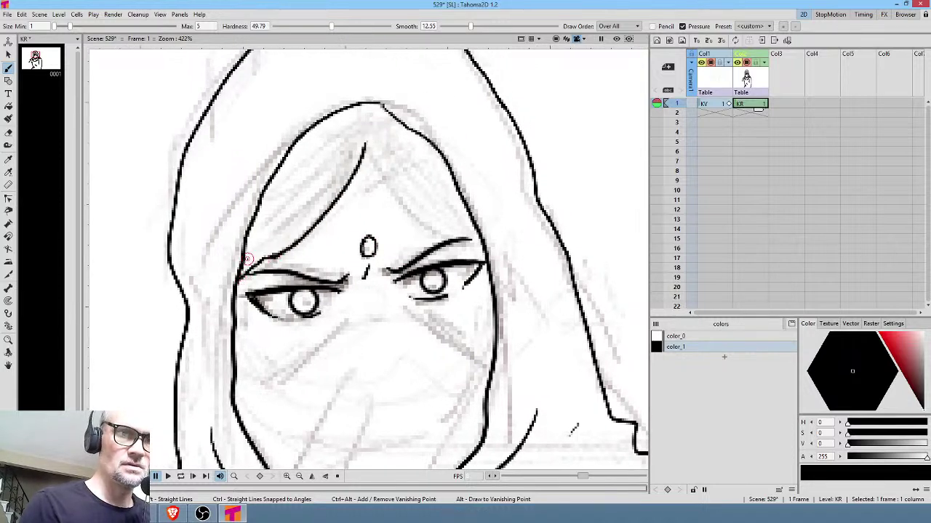
{"action": "mouse_move", "coordinate": [367, 144]}
{"action": "left_mouse_down"}
{"action": "mouse_move", "coordinate": [416, 210]}
{"action": "mouse_move", "coordinate": [481, 243]}
{"action": "left_mouse_up"}
{"action": "middle_click", "coordinate": [492, 243]}
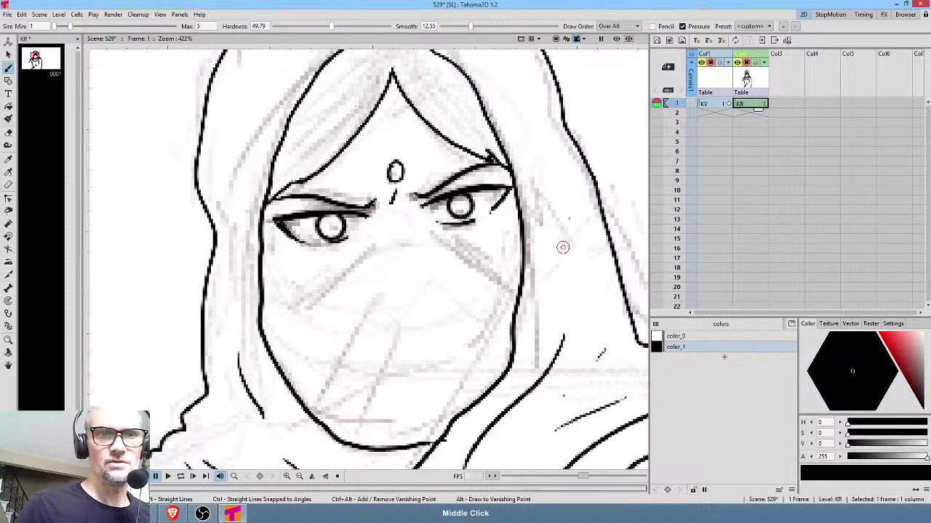
Step: Ink the veil's upper edge across the nose and cheeks, and erase the overlapping line end below the chin
{"action": "mouse_move", "coordinate": [440, 180]}
{"action": "left_mouse_down"}
{"action": "mouse_move", "coordinate": [404, 179]}
{"action": "mouse_move", "coordinate": [272, 244]}
{"action": "left_mouse_up"}
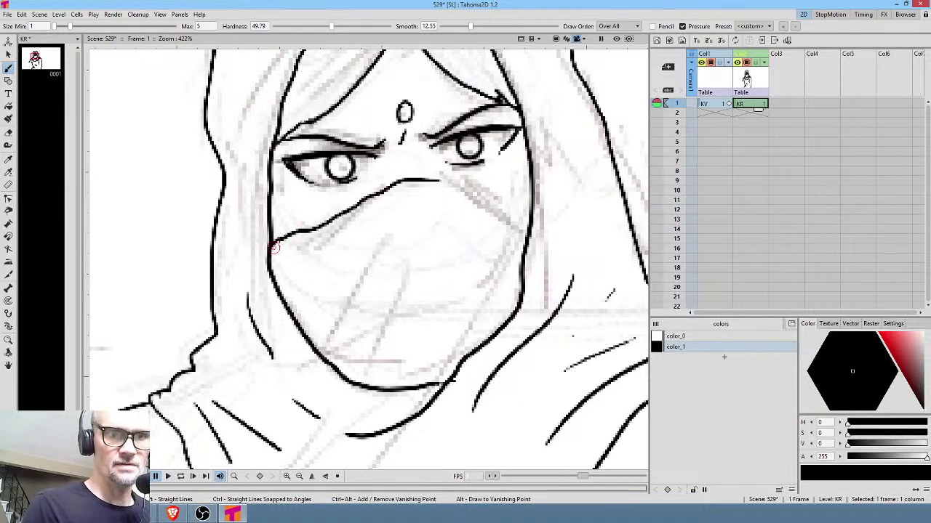
{"action": "left_click_drag", "start_coordinate": [458, 189], "coordinate": [535, 218]}
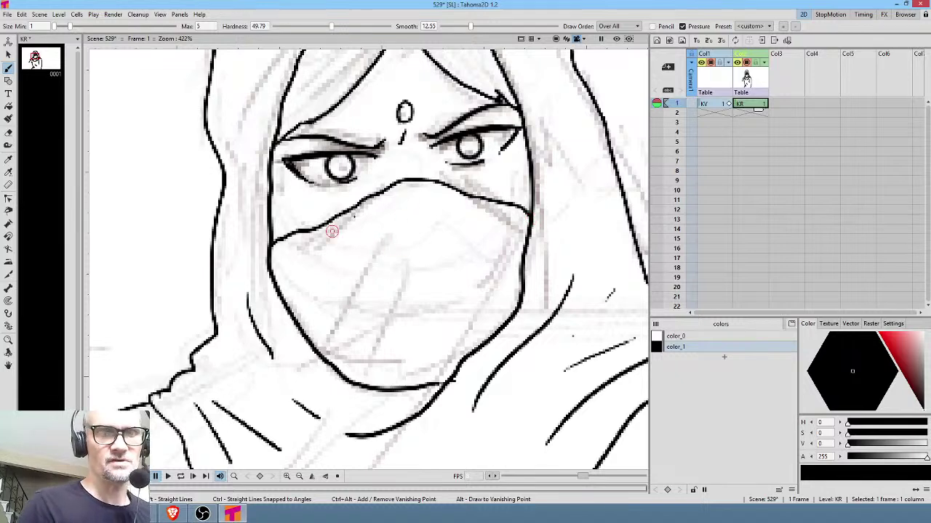
{"action": "mouse_move", "coordinate": [467, 341]}
{"action": "left_mouse_down"}
{"action": "mouse_move", "coordinate": [446, 328]}
{"action": "mouse_move", "coordinate": [380, 327]}
{"action": "mouse_move", "coordinate": [413, 271]}
{"action": "left_mouse_up"}
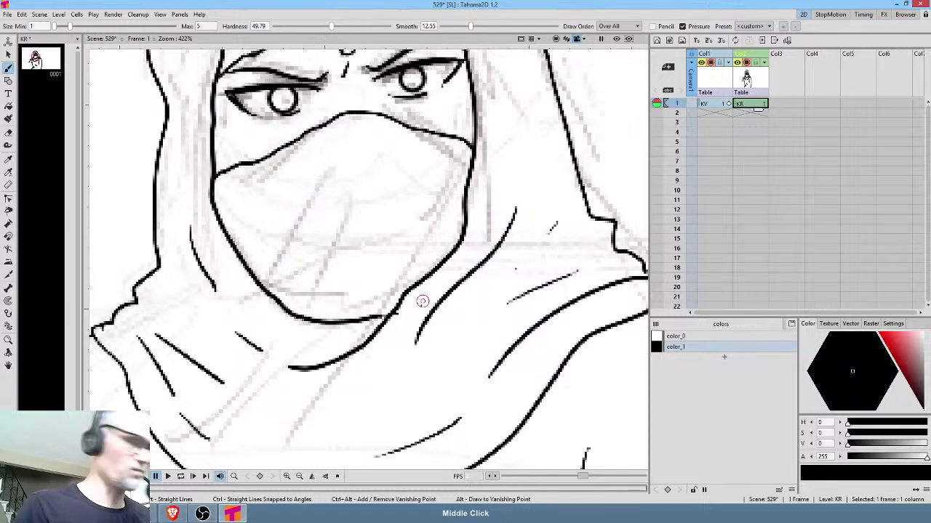
{"action": "key", "text": "a"}
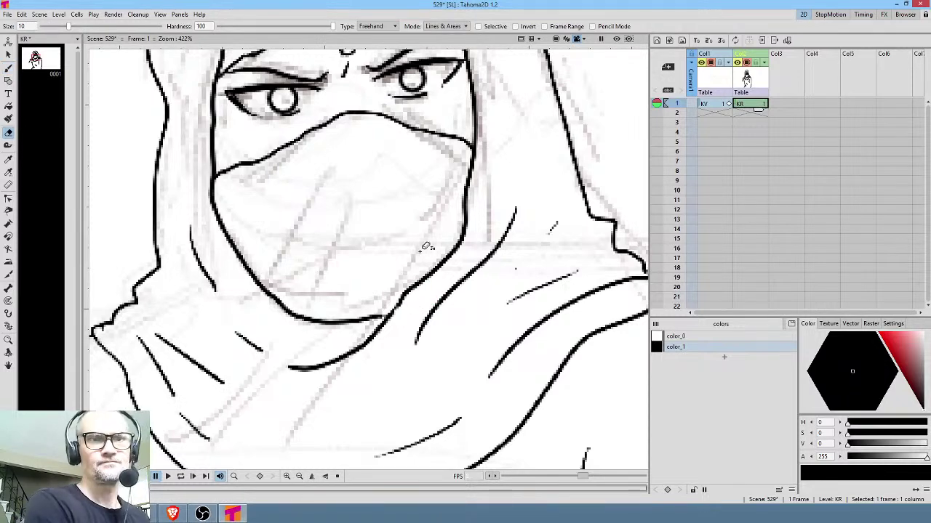
Step: Erase the inked outer sleeve line beyond the left shoulder, keeping the shoulder seam
{"action": "scroll", "coordinate": [426, 245], "scroll_direction": "up", "scroll_amount": 5}
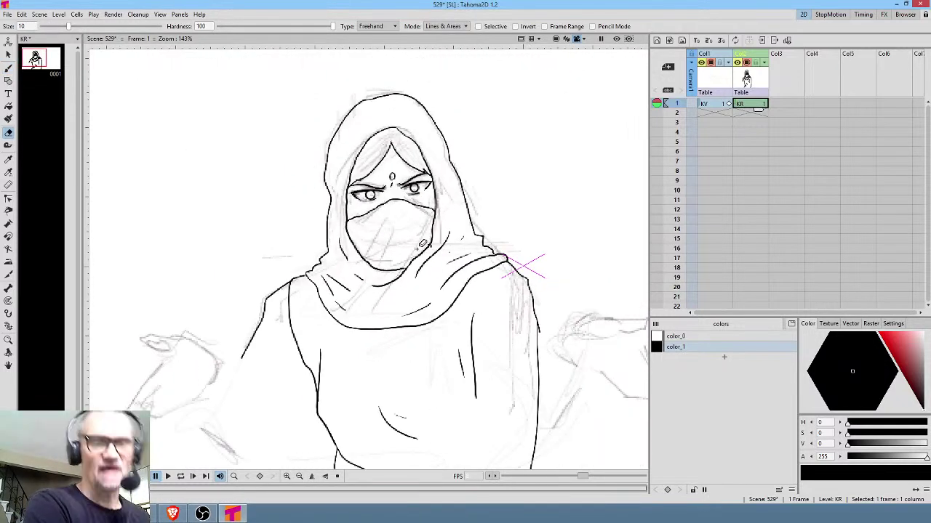
{"action": "left_click_drag", "start_coordinate": [423, 244], "coordinate": [475, 225]}
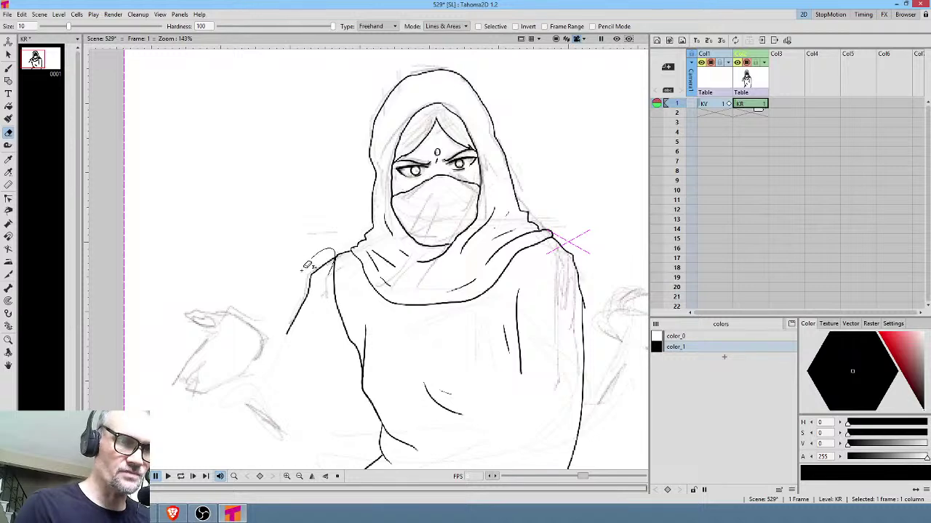
{"action": "left_click_drag", "start_coordinate": [308, 264], "coordinate": [332, 328]}
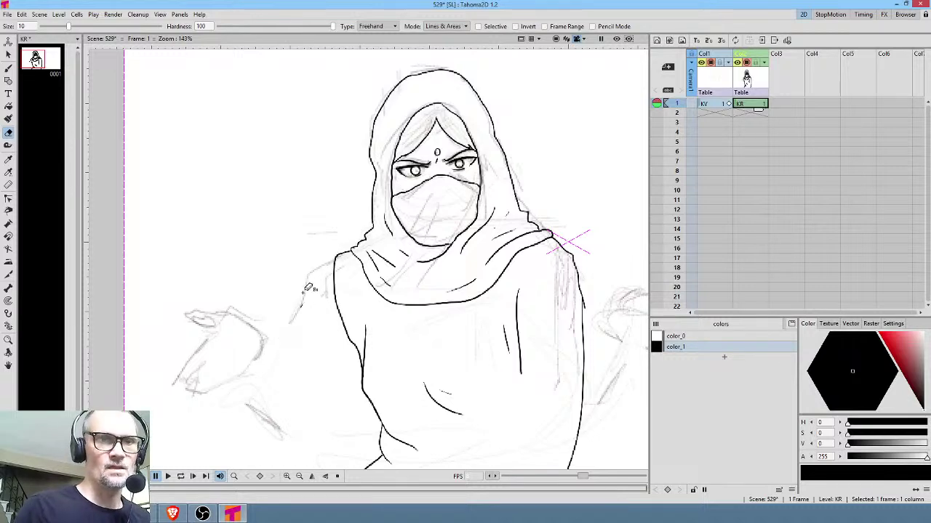
{"action": "middle_click", "coordinate": [308, 288]}
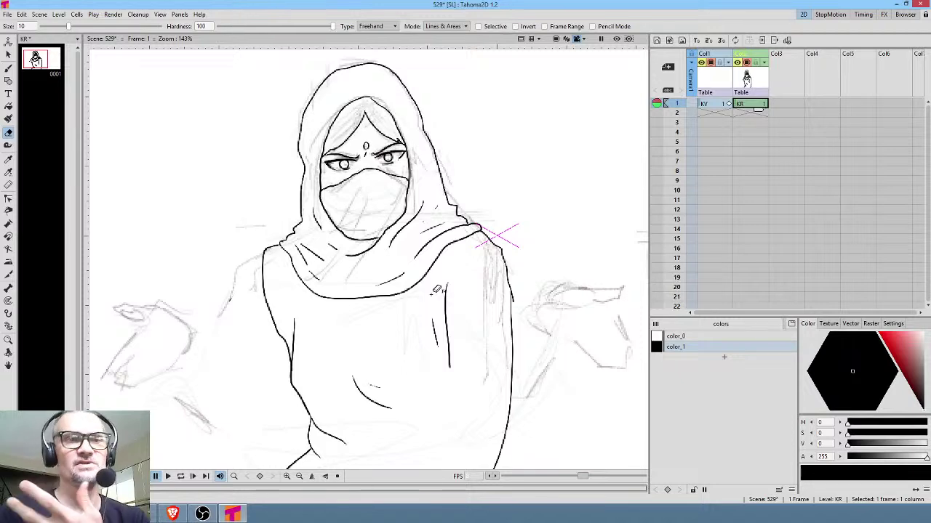
{"action": "scroll", "coordinate": [371, 214], "scroll_direction": "up", "scroll_amount": 5}
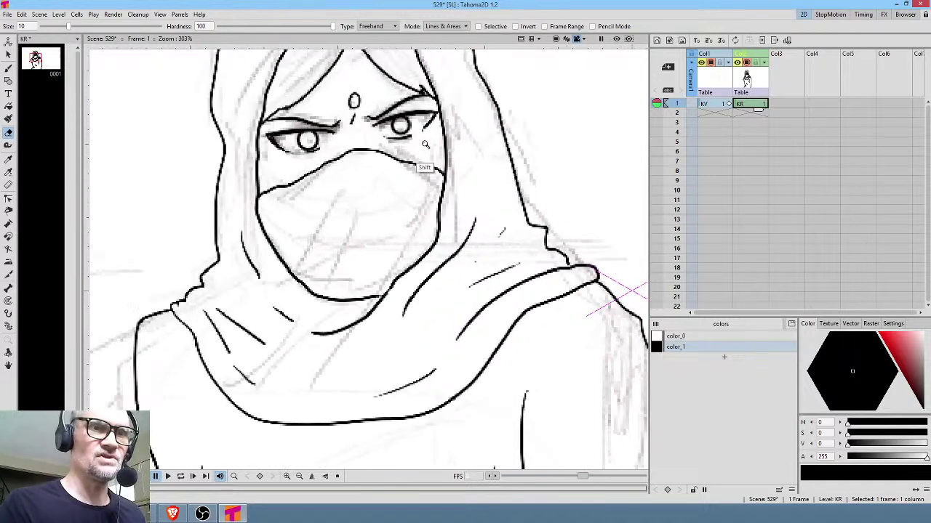
{"action": "left_click_drag", "start_coordinate": [408, 139], "coordinate": [451, 197]}
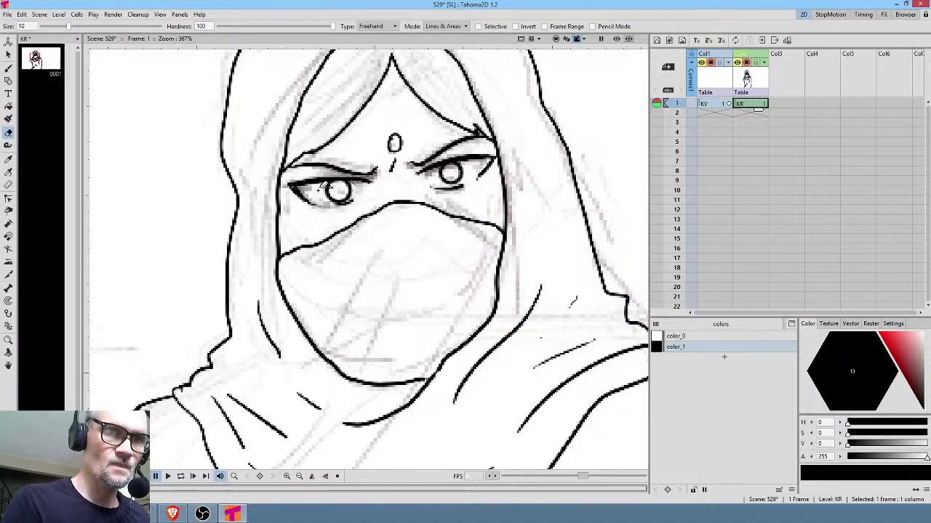
Step: Erase the irises of both eyes and redraw them as small circles of thickness 1 with the Geometric tool
{"action": "mouse_move", "coordinate": [347, 196]}
{"action": "left_mouse_down"}
{"action": "mouse_move", "coordinate": [367, 189]}
{"action": "mouse_move", "coordinate": [348, 198]}
{"action": "left_mouse_up"}
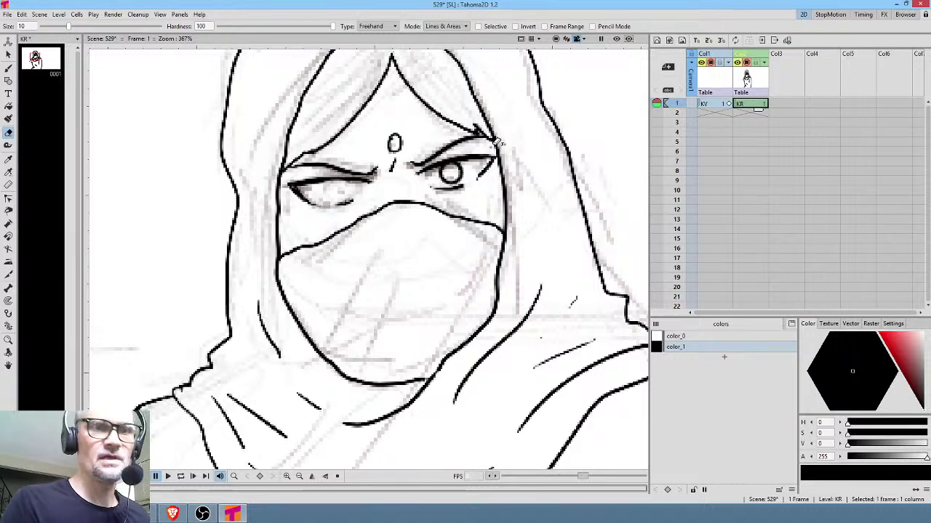
{"action": "mouse_move", "coordinate": [450, 158]}
{"action": "left_mouse_down"}
{"action": "mouse_move", "coordinate": [447, 182]}
{"action": "mouse_move", "coordinate": [471, 183]}
{"action": "mouse_move", "coordinate": [486, 154]}
{"action": "left_mouse_up"}
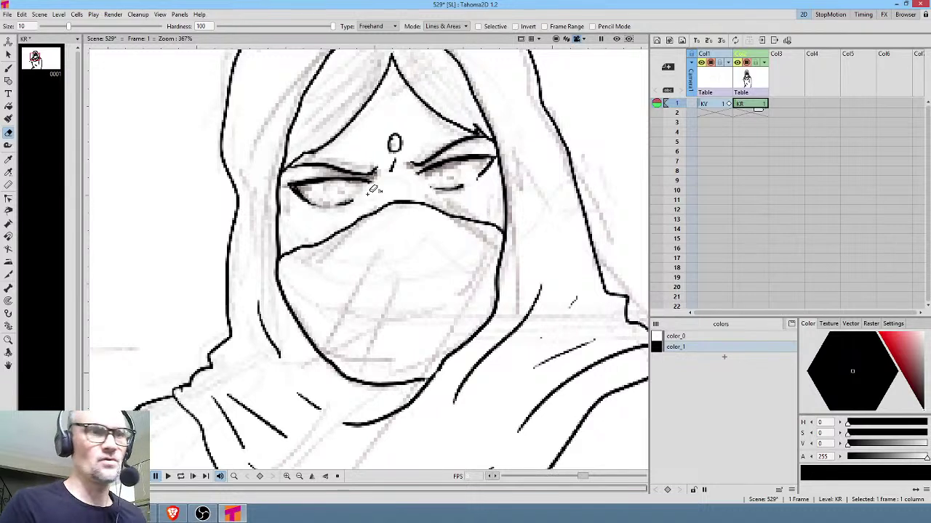
{"action": "left_click", "coordinate": [8, 80]}
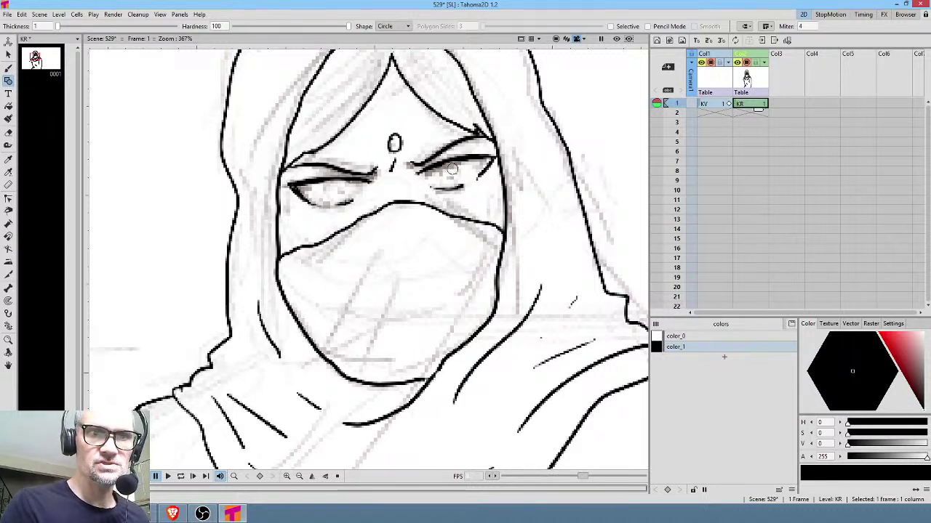
{"action": "left_click_drag", "start_coordinate": [451, 169], "coordinate": [455, 172]}
{"action": "key", "text": "ctrl+z"}
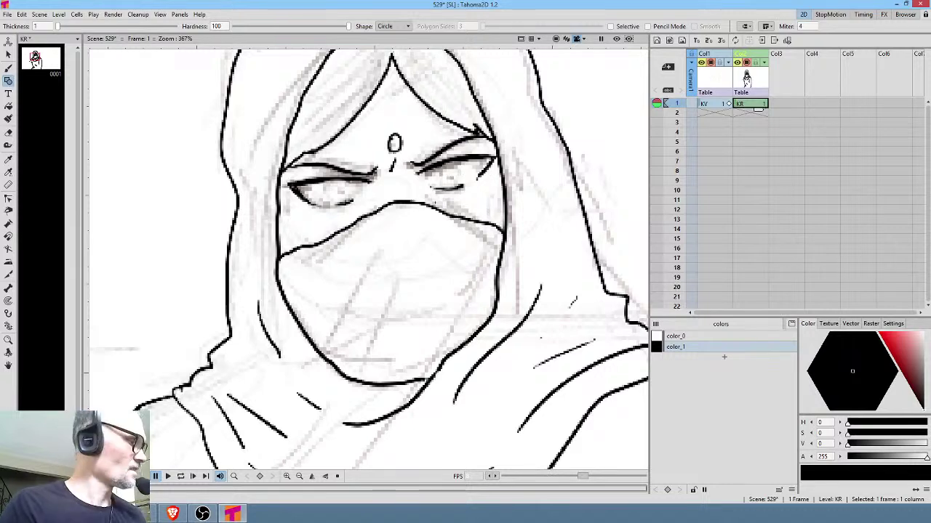
{"action": "key", "text": "alt+0"}
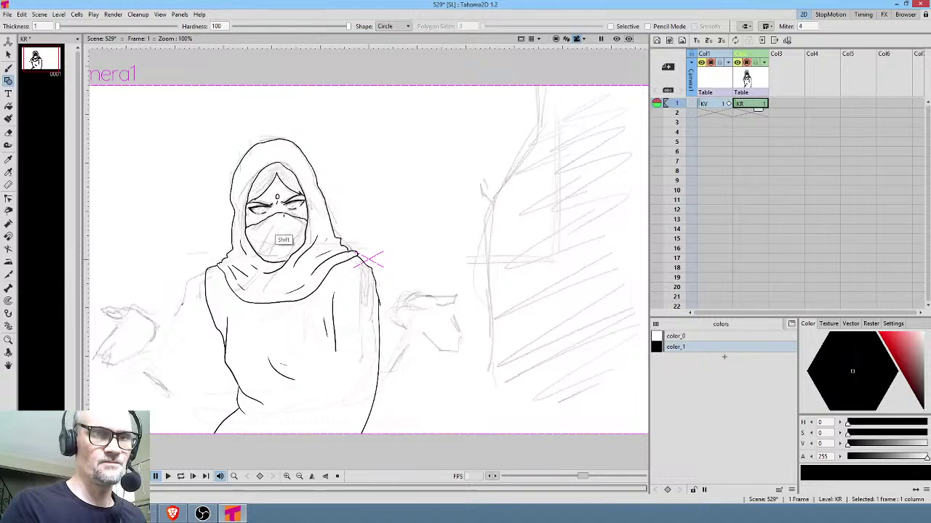
{"action": "scroll", "coordinate": [287, 211], "scroll_direction": "up", "scroll_amount": 4}
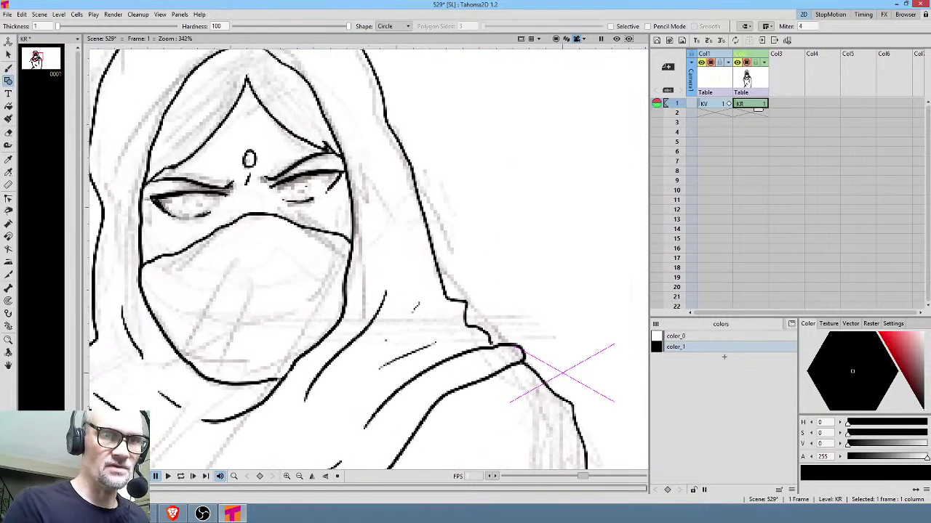
{"action": "left_click_drag", "start_coordinate": [306, 186], "coordinate": [316, 195]}
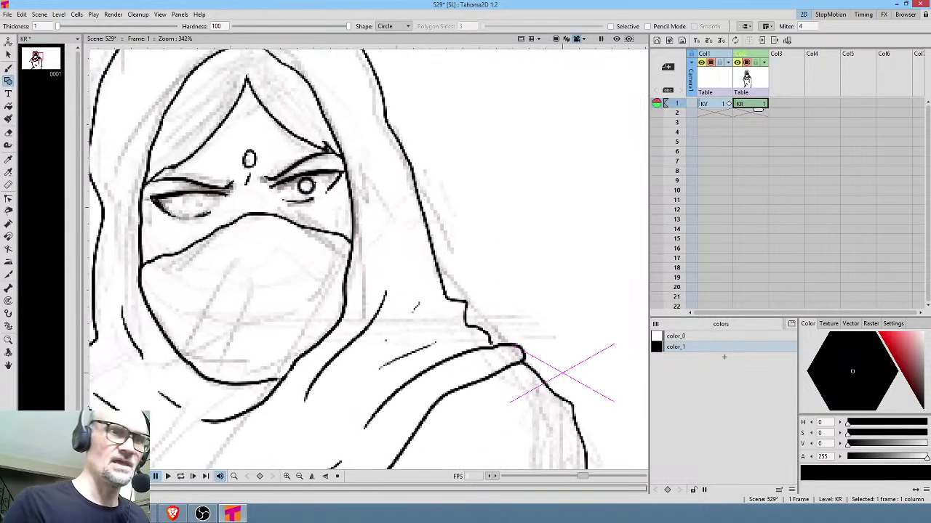
{"action": "left_click_drag", "start_coordinate": [197, 200], "coordinate": [204, 207]}
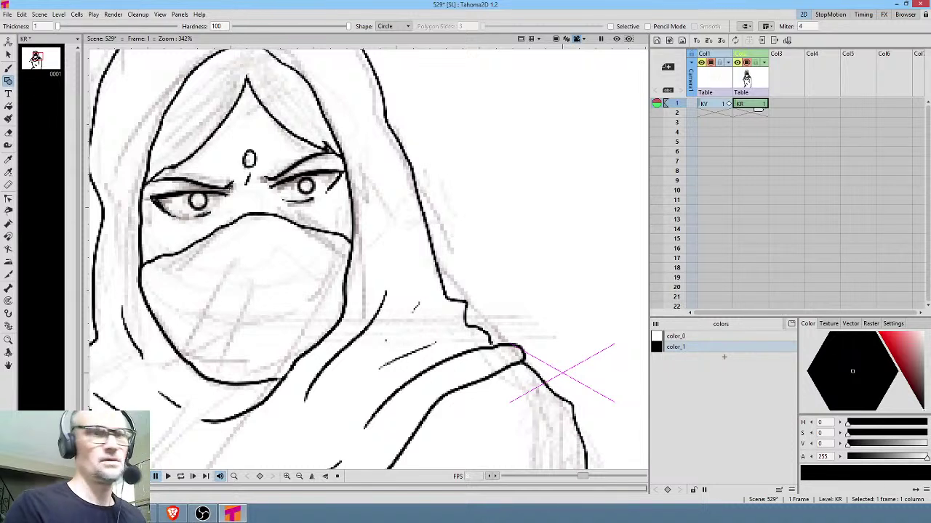
{"action": "key", "text": "ctrl+z"}
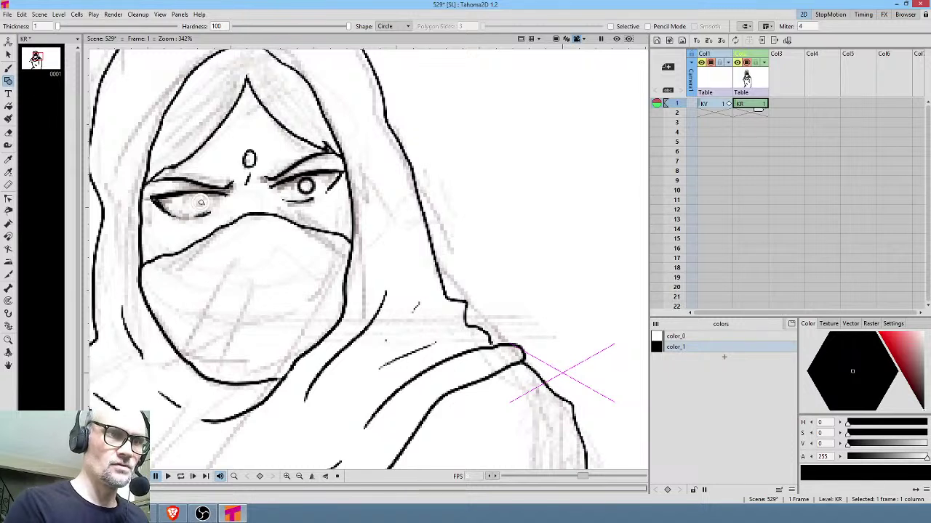
{"action": "left_click_drag", "start_coordinate": [200, 203], "coordinate": [207, 208]}
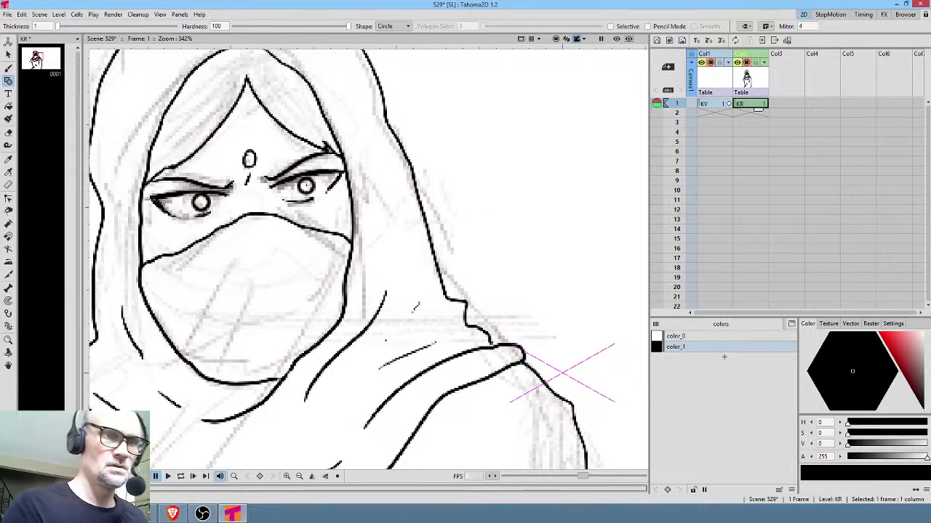
Step: Add a tiny circular pupil at the centre of each iris with the Geometric tool
{"action": "left_click_drag", "start_coordinate": [306, 186], "coordinate": [308, 189]}
{"action": "right_click", "coordinate": [306, 185]}
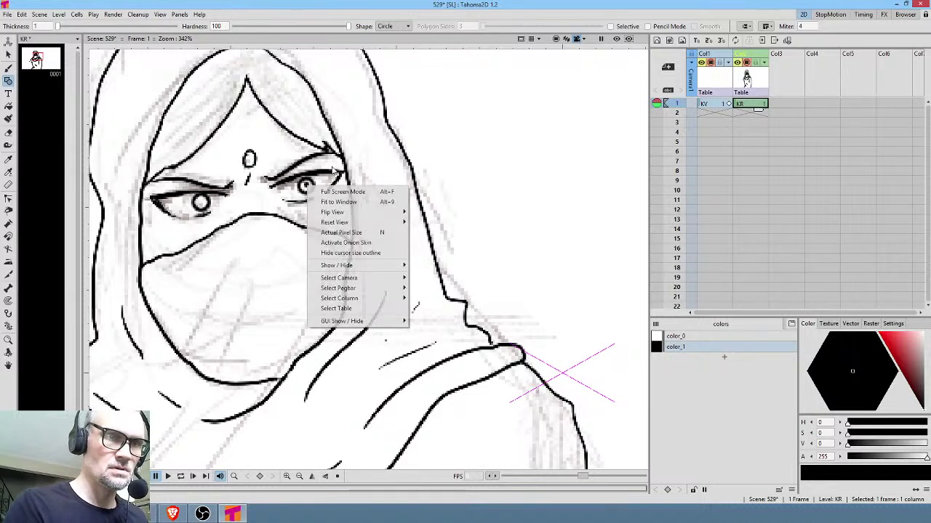
{"action": "left_click", "coordinate": [409, 128]}
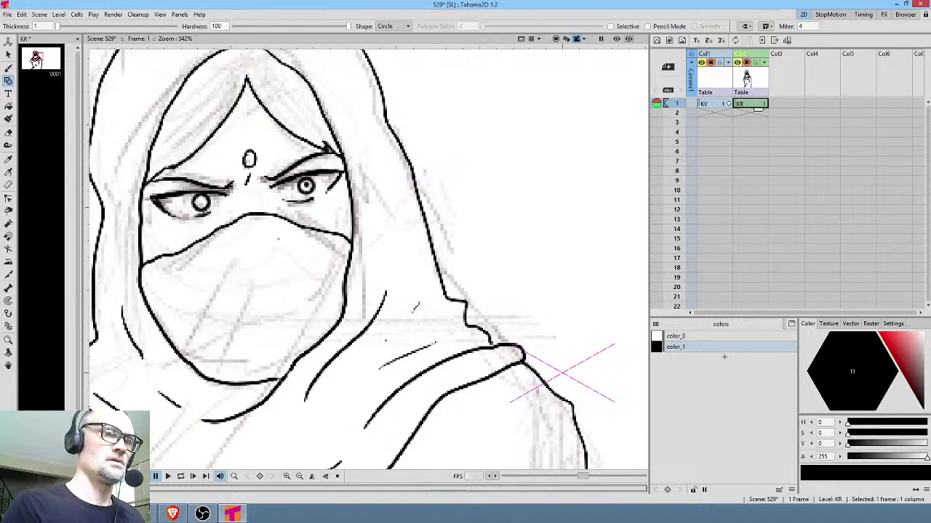
{"action": "left_click_drag", "start_coordinate": [278, 239], "coordinate": [390, 246]}
{"action": "left_click_drag", "start_coordinate": [342, 272], "coordinate": [388, 227]}
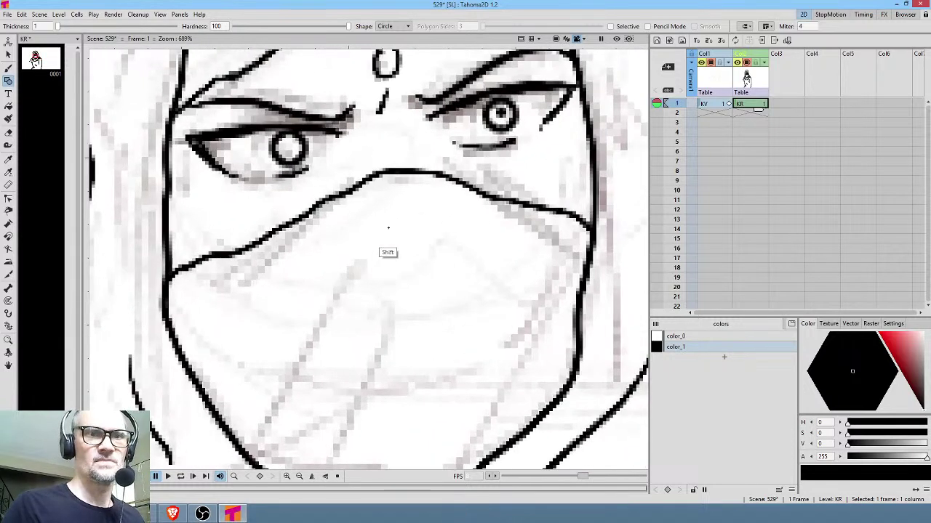
{"action": "left_click", "coordinate": [288, 146]}
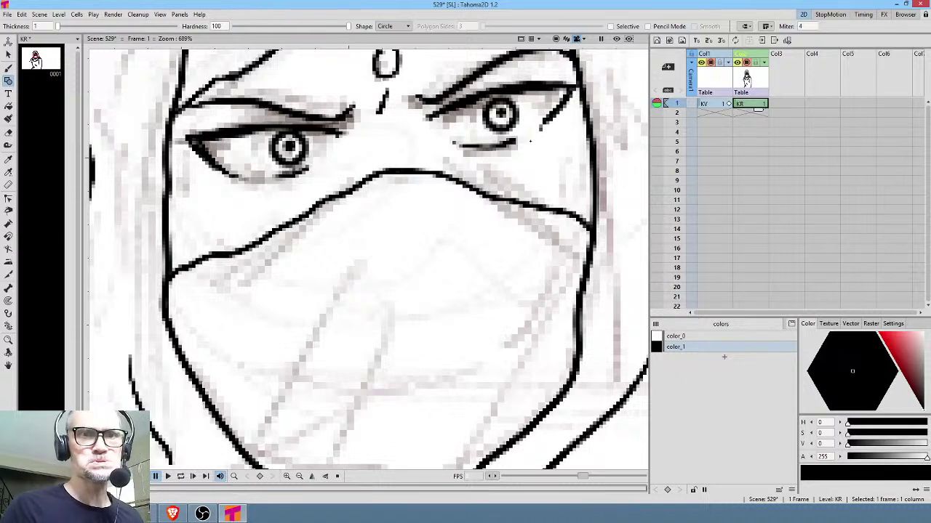
{"action": "left_click_drag", "start_coordinate": [453, 174], "coordinate": [380, 198]}
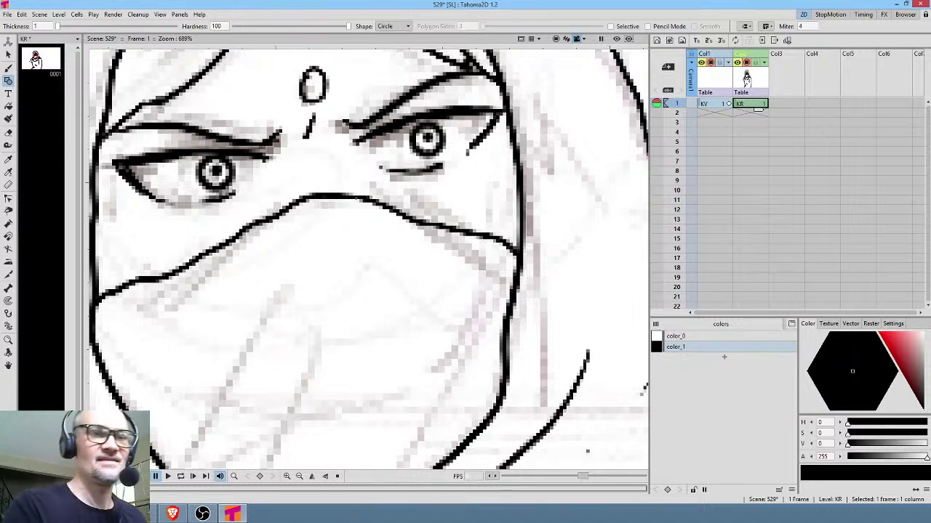
Step: Try to shift the iris and pupil of the character's eye at image left with a freehand selection
{"action": "key", "text": "s"}
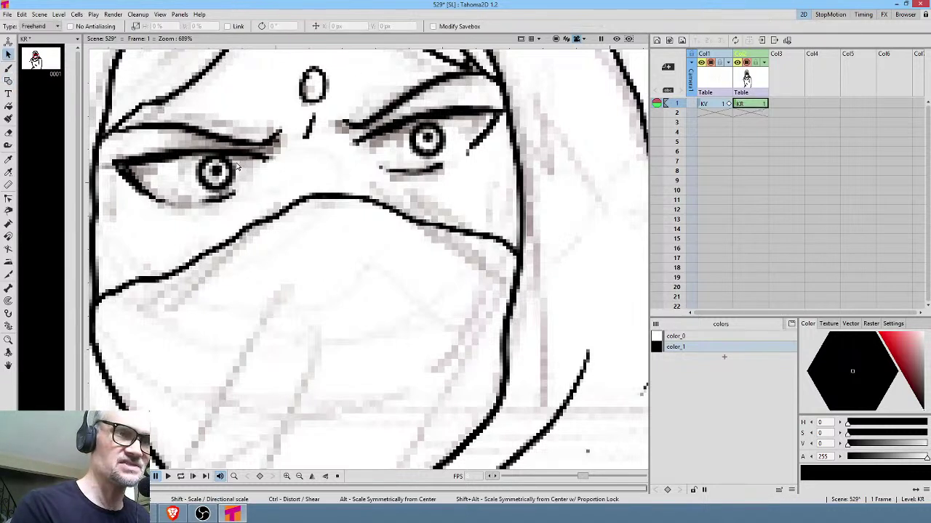
{"action": "mouse_move", "coordinate": [236, 167]}
{"action": "left_mouse_down"}
{"action": "mouse_move", "coordinate": [215, 156]}
{"action": "mouse_move", "coordinate": [195, 175]}
{"action": "mouse_move", "coordinate": [202, 195]}
{"action": "mouse_move", "coordinate": [221, 199]}
{"action": "mouse_move", "coordinate": [242, 177]}
{"action": "mouse_move", "coordinate": [218, 172]}
{"action": "mouse_move", "coordinate": [229, 173]}
{"action": "mouse_move", "coordinate": [222, 183]}
{"action": "left_mouse_up"}
{"action": "right_click", "coordinate": [237, 182]}
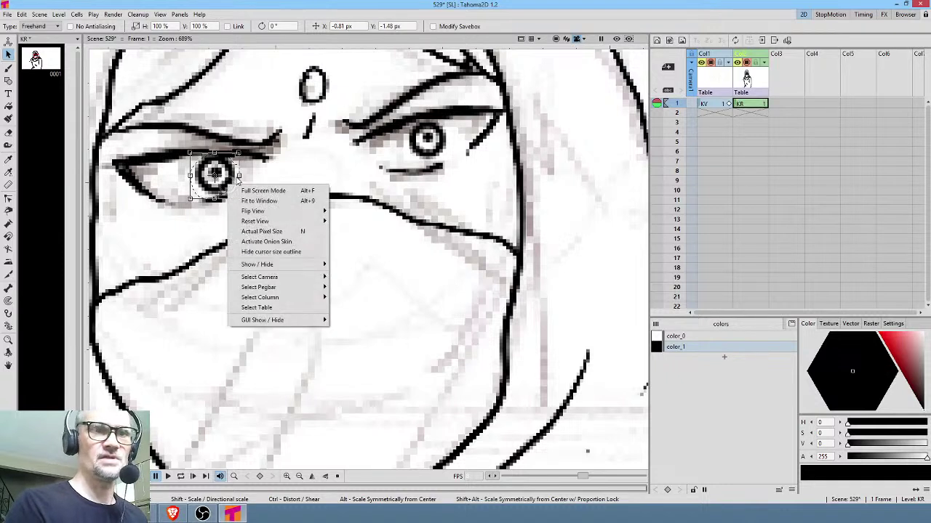
{"action": "key", "text": "Escape"}
Step: Brush small marks at the inner corner of the image-left eye and between the other eye's lower lid and outer corner
{"action": "key", "text": "b"}
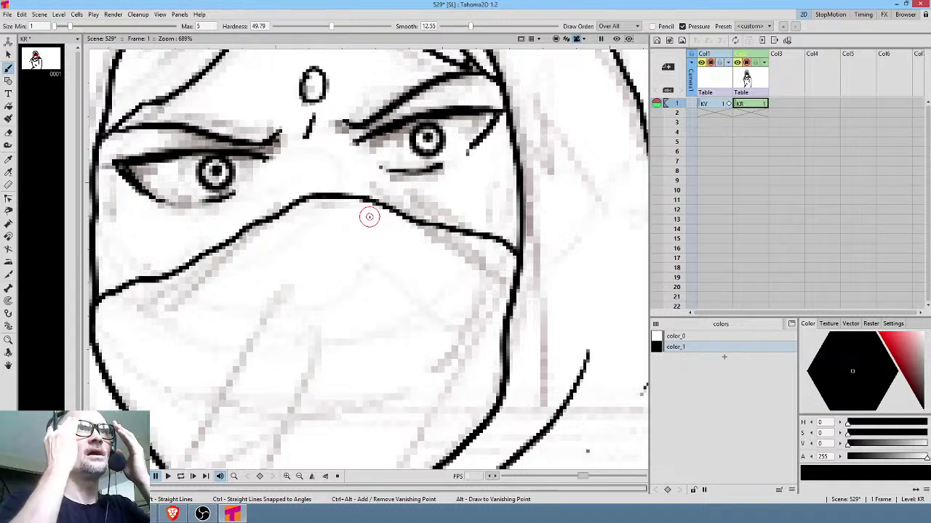
{"action": "middle_click", "coordinate": [426, 197]}
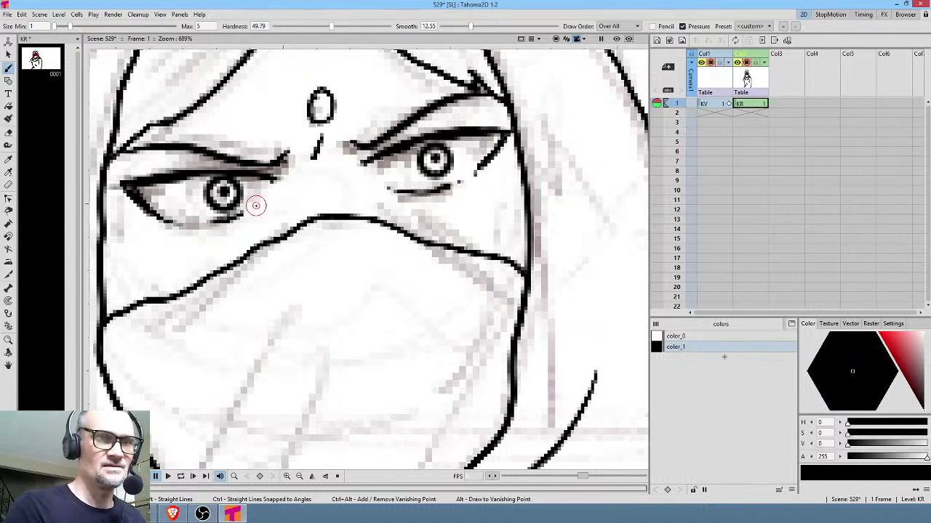
{"action": "middle_click", "coordinate": [468, 298]}
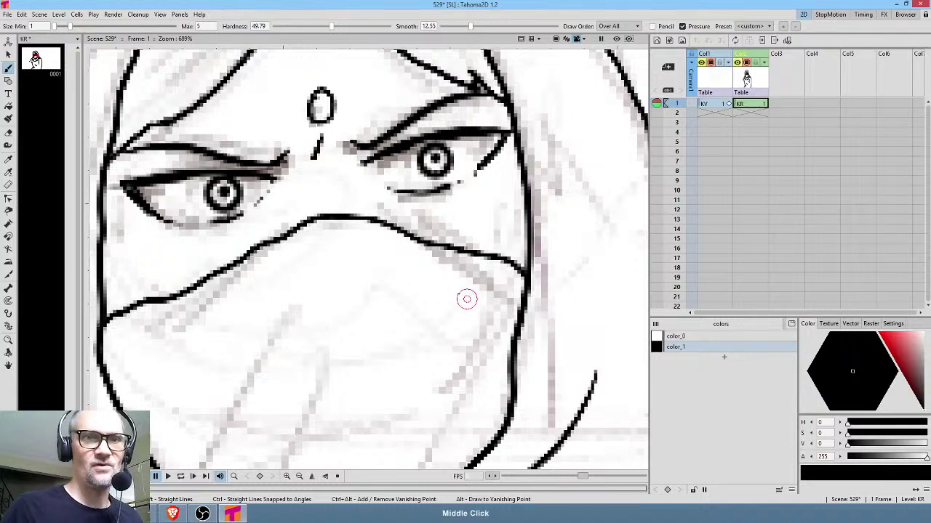
{"action": "key", "text": "alt+0"}
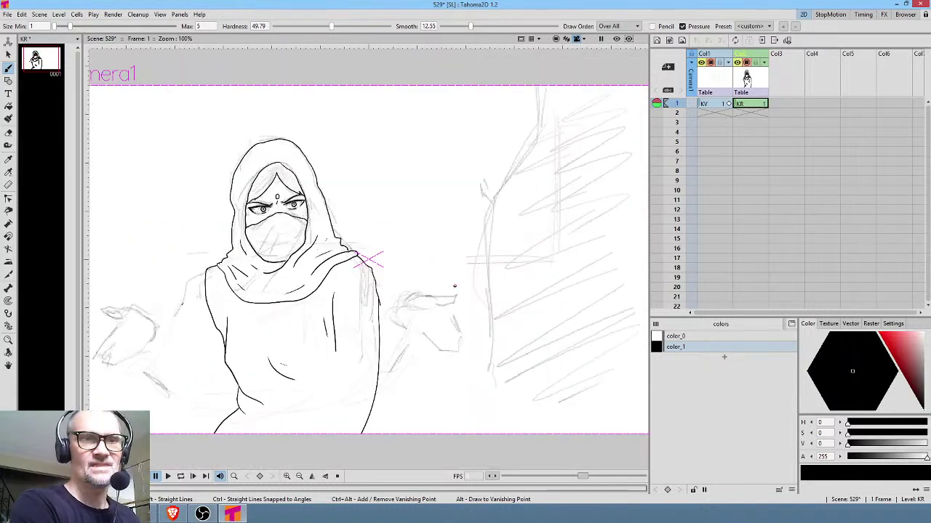
{"action": "scroll", "coordinate": [376, 243], "scroll_direction": "up", "scroll_amount": 8}
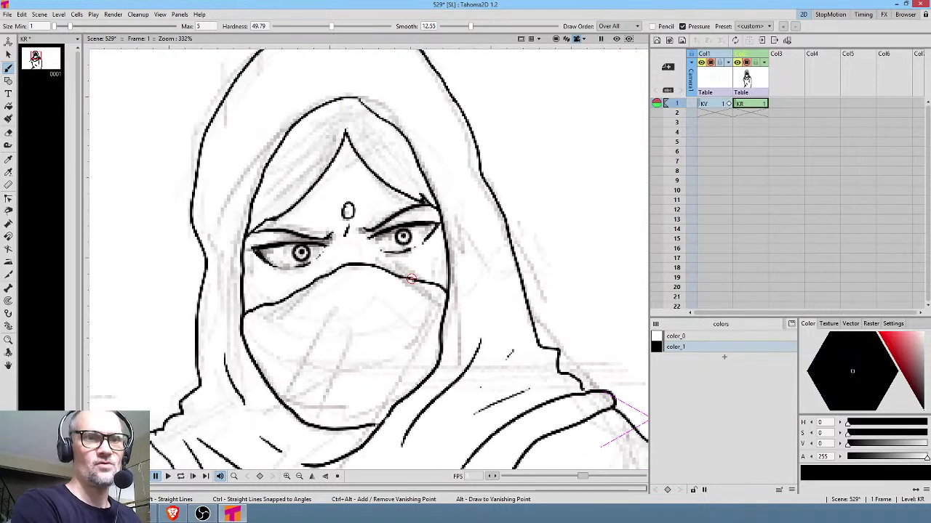
{"action": "middle_click", "coordinate": [408, 278]}
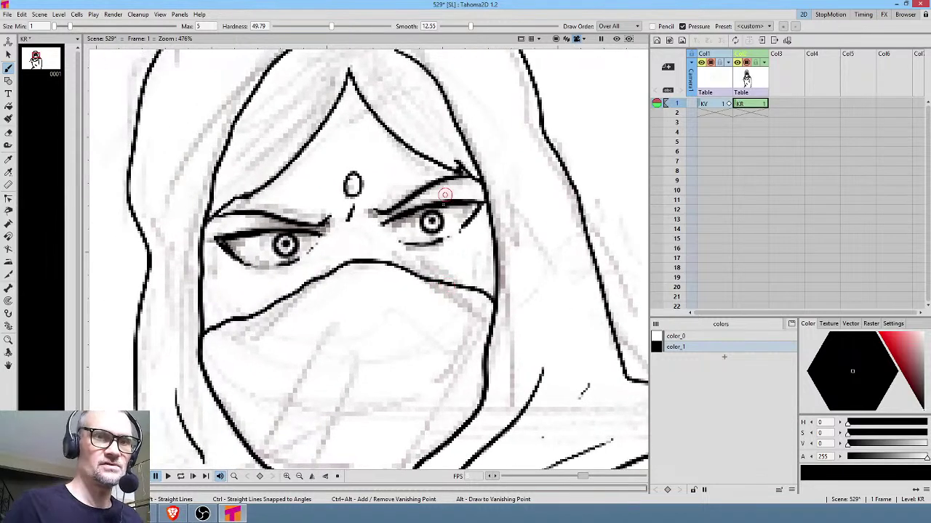
Step: Select the image-right eye's iris and pupil freehand and shift them 5.25 px in X and 2.11 px in Y
{"action": "key", "text": "s"}
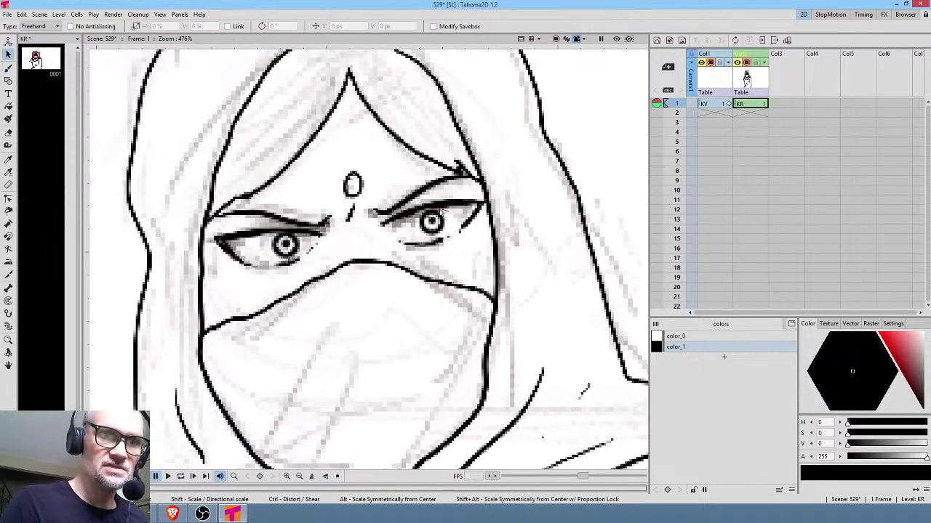
{"action": "mouse_move", "coordinate": [416, 226]}
{"action": "left_mouse_down"}
{"action": "mouse_move", "coordinate": [444, 242]}
{"action": "mouse_move", "coordinate": [414, 211]}
{"action": "left_mouse_up"}
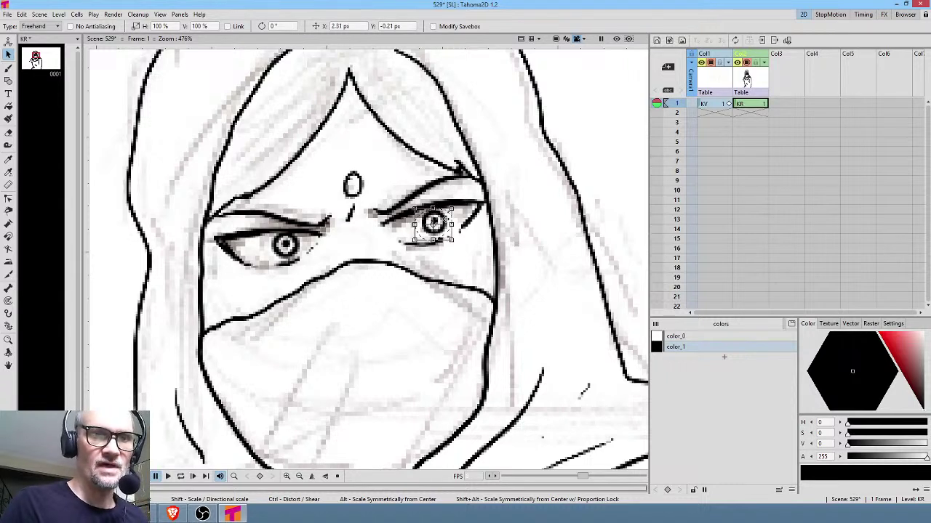
{"action": "left_click_drag", "start_coordinate": [433, 223], "coordinate": [431, 221]}
{"action": "scroll", "coordinate": [443, 213], "scroll_direction": "down", "scroll_amount": 5}
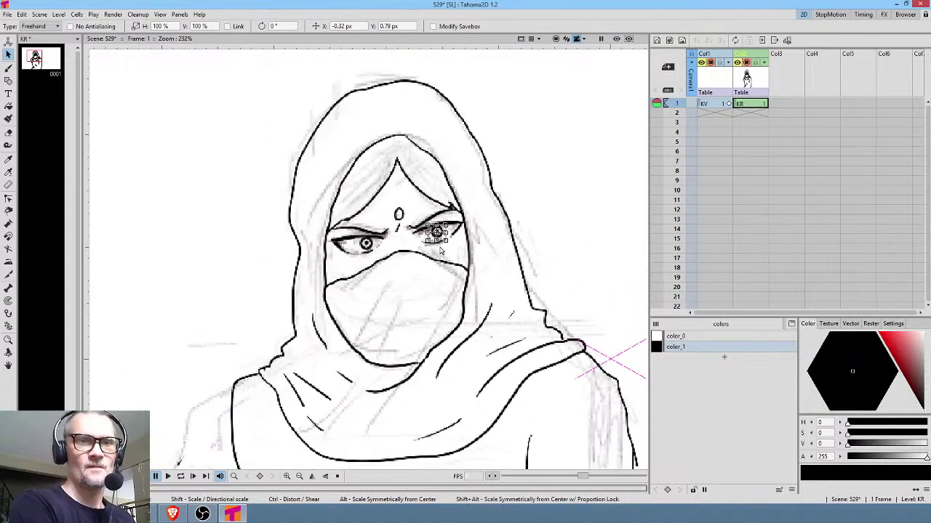
{"action": "scroll", "coordinate": [458, 252], "scroll_direction": "up", "scroll_amount": 2}
{"action": "scroll", "coordinate": [458, 252], "scroll_direction": "up", "scroll_amount": 2}
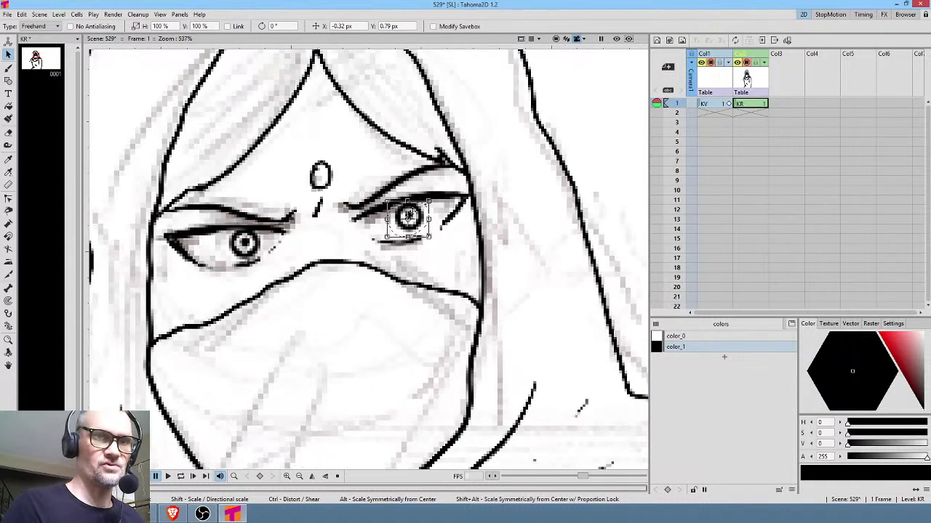
{"action": "left_click_drag", "start_coordinate": [418, 221], "coordinate": [423, 218]}
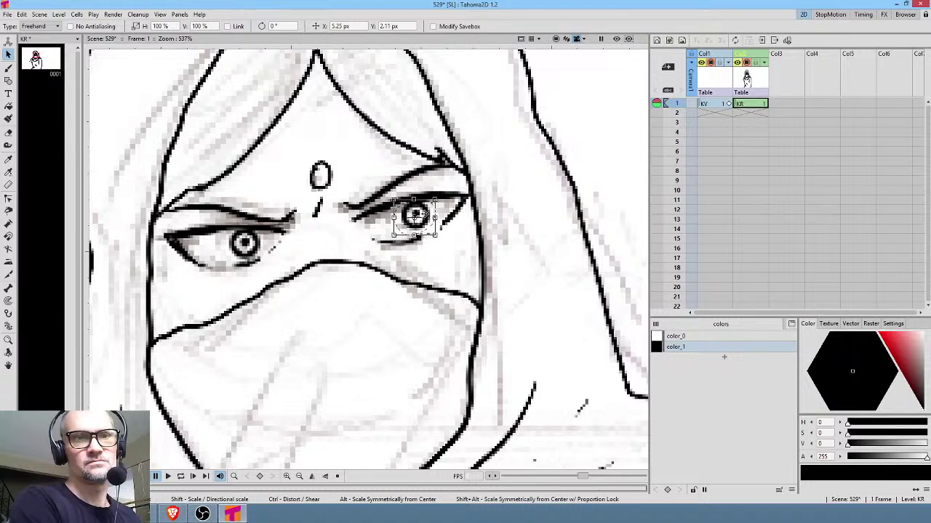
{"action": "scroll", "coordinate": [423, 219], "scroll_direction": "down", "scroll_amount": 3}
{"action": "scroll", "coordinate": [388, 228], "scroll_direction": "down", "scroll_amount": 4}
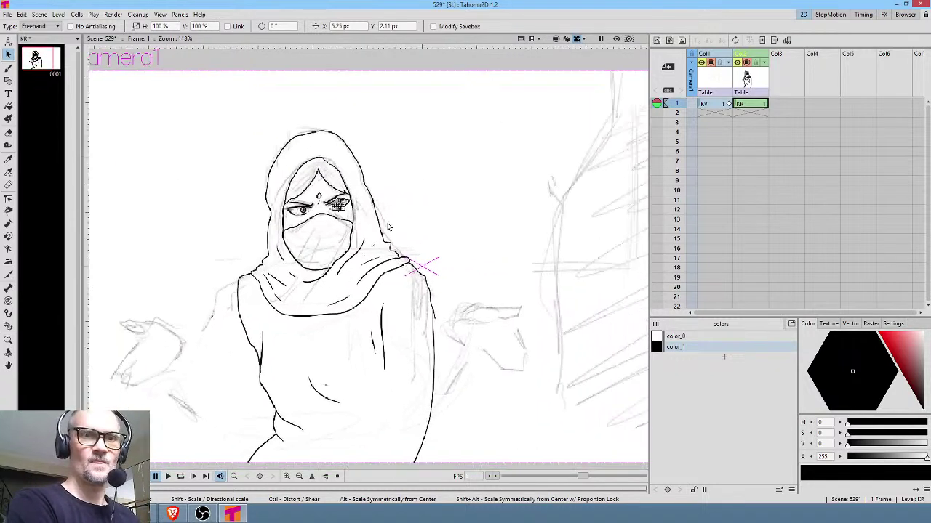
Step: Erase the stray line end and dot beside the outer edge of the image-right sleeve
{"action": "key", "text": "b"}
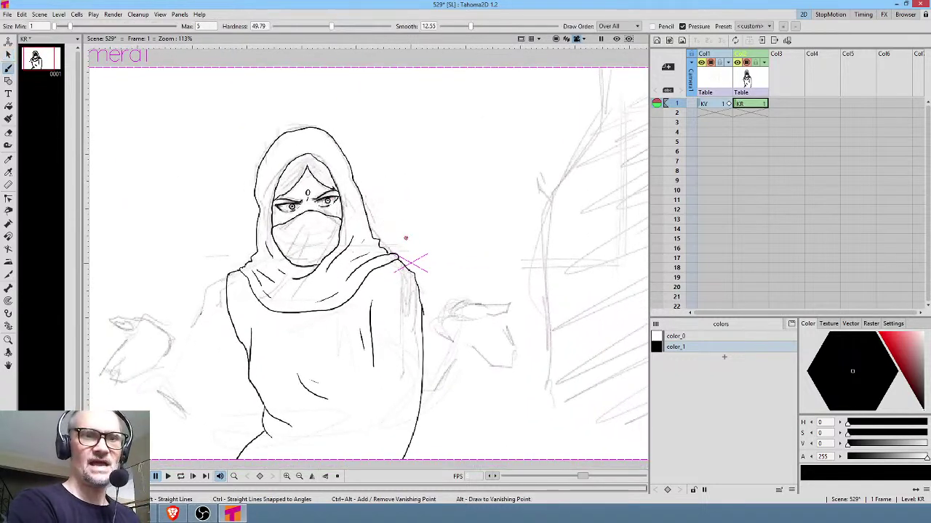
{"action": "scroll", "coordinate": [373, 241], "scroll_direction": "up", "scroll_amount": 5}
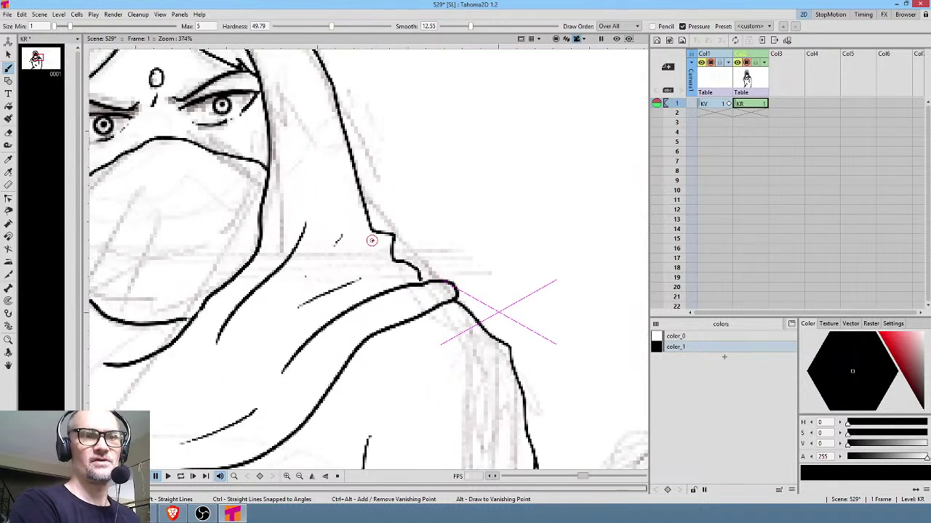
{"action": "scroll", "coordinate": [371, 241], "scroll_direction": "down", "scroll_amount": 3}
{"action": "scroll", "coordinate": [476, 256], "scroll_direction": "up", "scroll_amount": 2}
{"action": "mouse_move", "coordinate": [474, 254]}
{"action": "left_mouse_down"}
{"action": "mouse_move", "coordinate": [467, 222]}
{"action": "mouse_move", "coordinate": [358, 152]}
{"action": "left_mouse_up"}
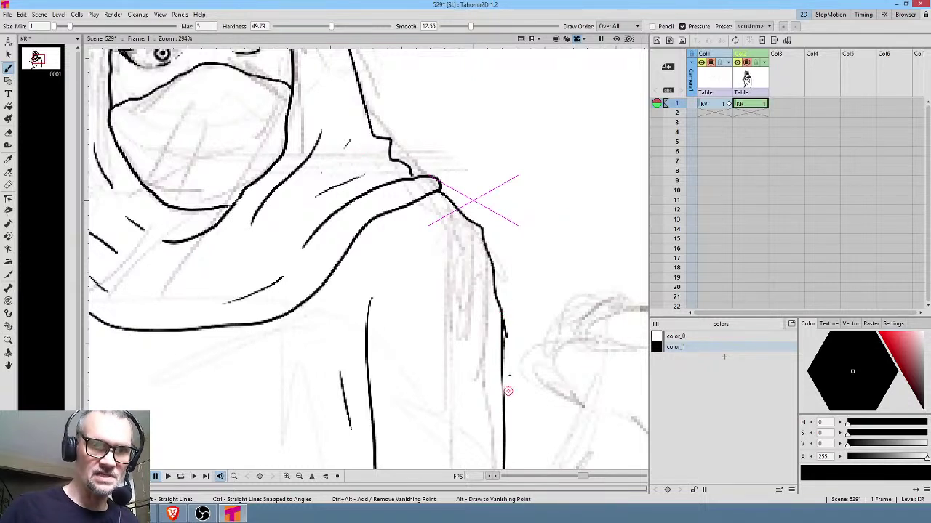
{"action": "key", "text": "a"}
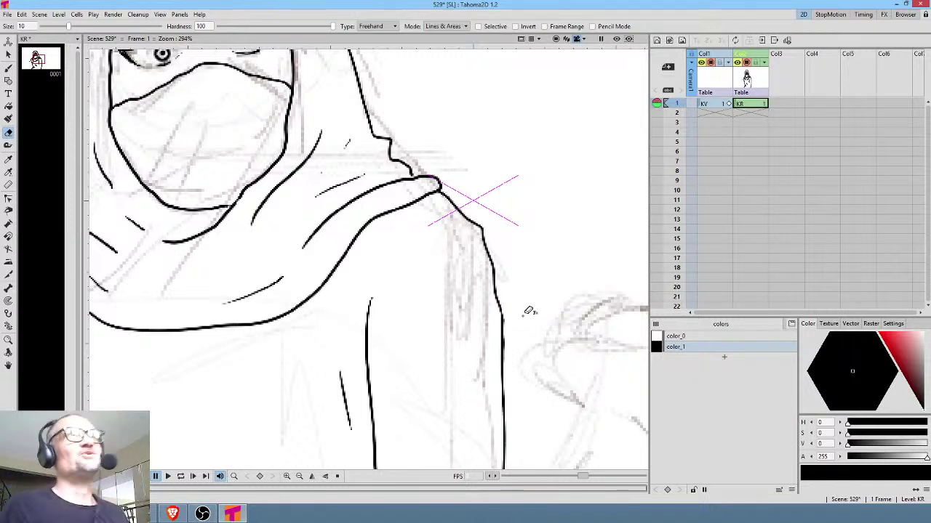
Step: Brush the open hand at image left over the sketch, with finger and palm lines, in frame 1 of the empty third column
{"action": "mouse_move", "coordinate": [499, 187]}
{"action": "left_mouse_down"}
{"action": "mouse_move", "coordinate": [640, 145]}
{"action": "mouse_move", "coordinate": [655, 179]}
{"action": "left_mouse_up"}
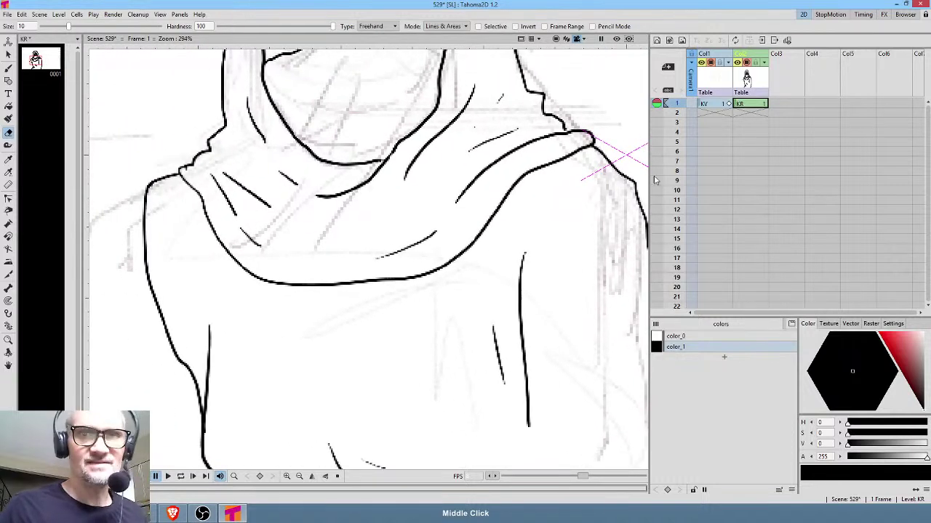
{"action": "left_click", "coordinate": [786, 103]}
{"action": "left_click_drag", "start_coordinate": [429, 288], "coordinate": [426, 224]}
{"action": "scroll", "coordinate": [378, 262], "scroll_direction": "down", "scroll_amount": 4}
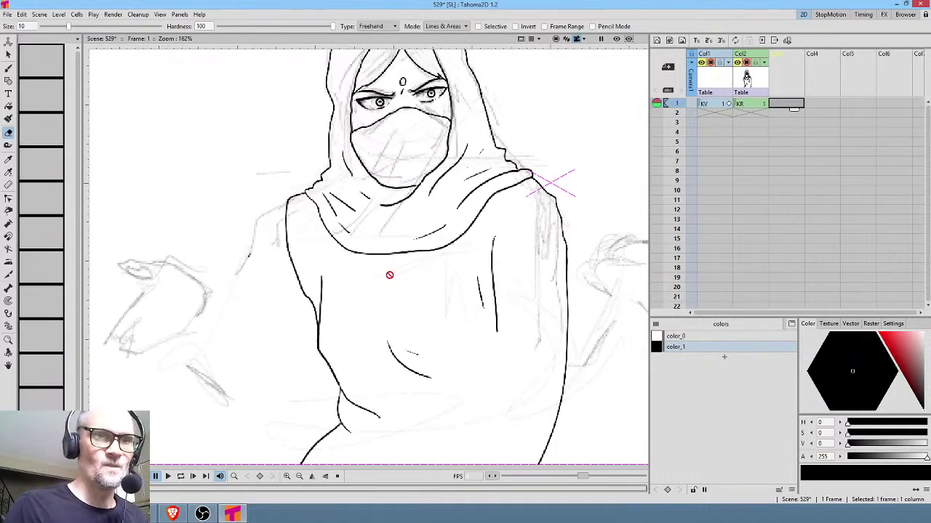
{"action": "key", "text": "b"}
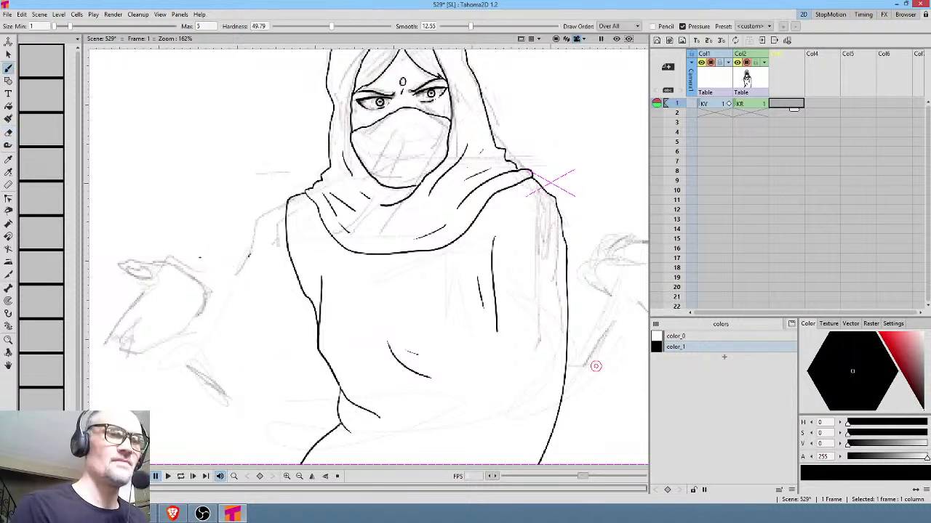
{"action": "mouse_move", "coordinate": [187, 274]}
{"action": "left_mouse_down"}
{"action": "mouse_move", "coordinate": [166, 260]}
{"action": "mouse_move", "coordinate": [129, 263]}
{"action": "mouse_move", "coordinate": [131, 277]}
{"action": "mouse_move", "coordinate": [155, 284]}
{"action": "mouse_move", "coordinate": [115, 323]}
{"action": "mouse_move", "coordinate": [107, 335]}
{"action": "mouse_move", "coordinate": [114, 340]}
{"action": "left_mouse_up"}
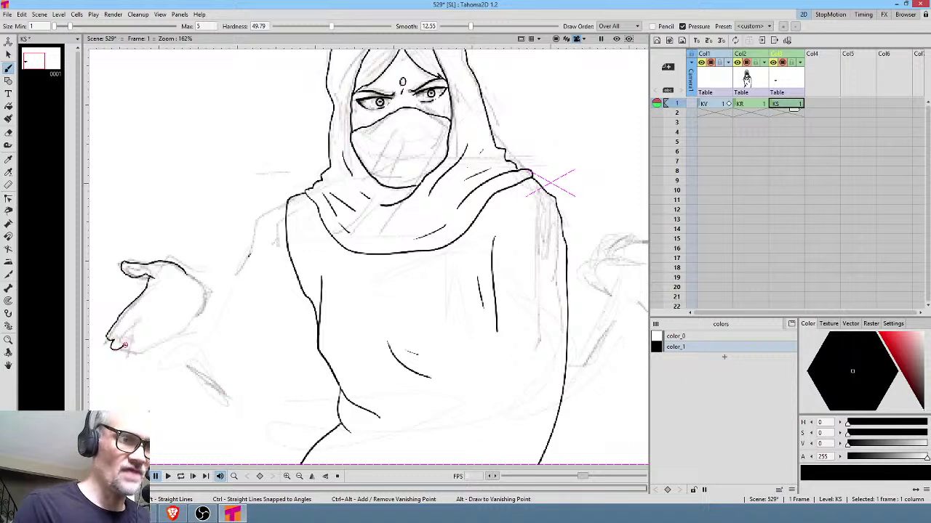
{"action": "mouse_move", "coordinate": [140, 349]}
{"action": "left_mouse_down"}
{"action": "mouse_move", "coordinate": [200, 302]}
{"action": "mouse_move", "coordinate": [188, 273]}
{"action": "mouse_move", "coordinate": [168, 307]}
{"action": "left_mouse_up"}
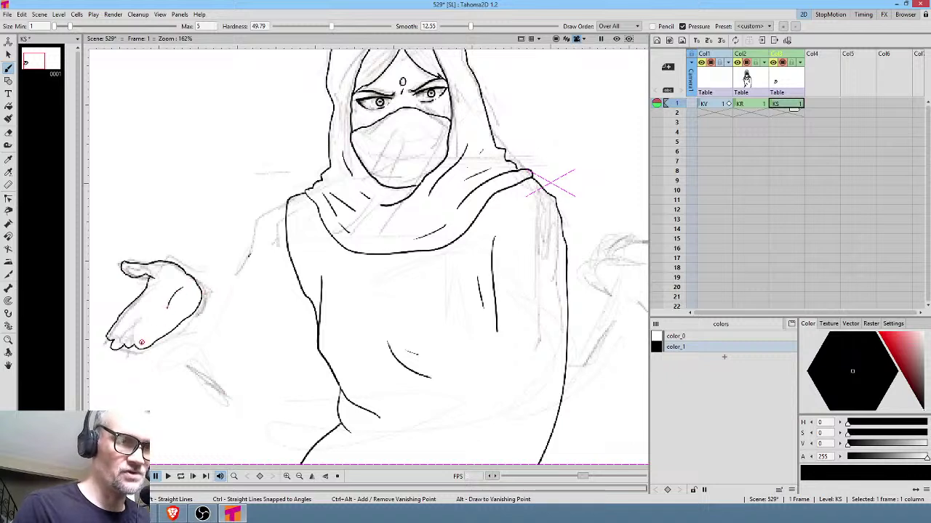
{"action": "left_click_drag", "start_coordinate": [140, 343], "coordinate": [155, 329]}
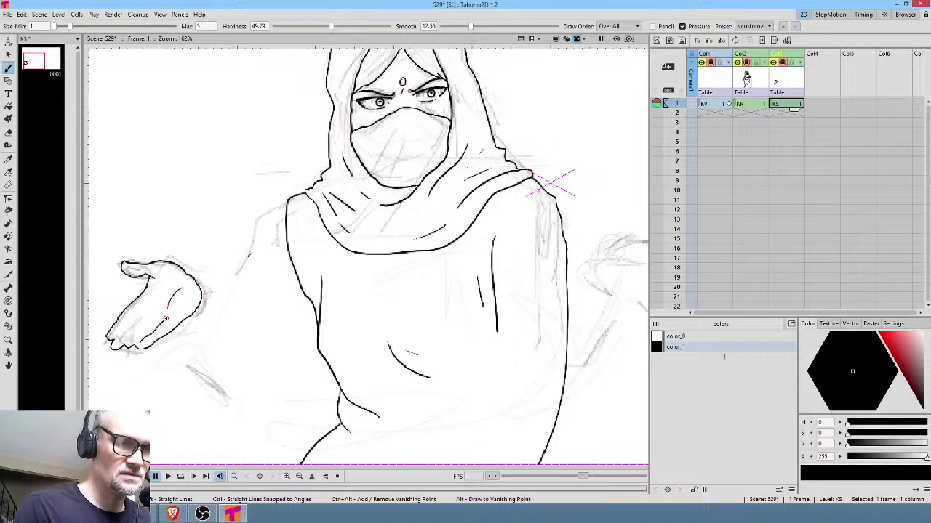
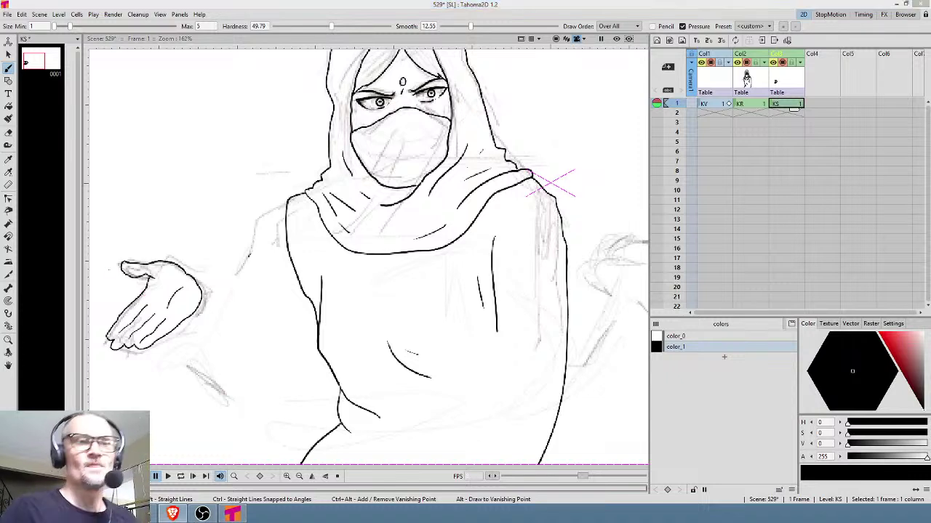
Step: Ink the open hand at image right with its thumb, fingers and palm creases, mirroring the view while drawing the fingers
{"action": "mouse_move", "coordinate": [645, 242]}
{"action": "left_mouse_down"}
{"action": "mouse_move", "coordinate": [446, 237]}
{"action": "mouse_move", "coordinate": [421, 271]}
{"action": "mouse_move", "coordinate": [441, 287]}
{"action": "left_mouse_up"}
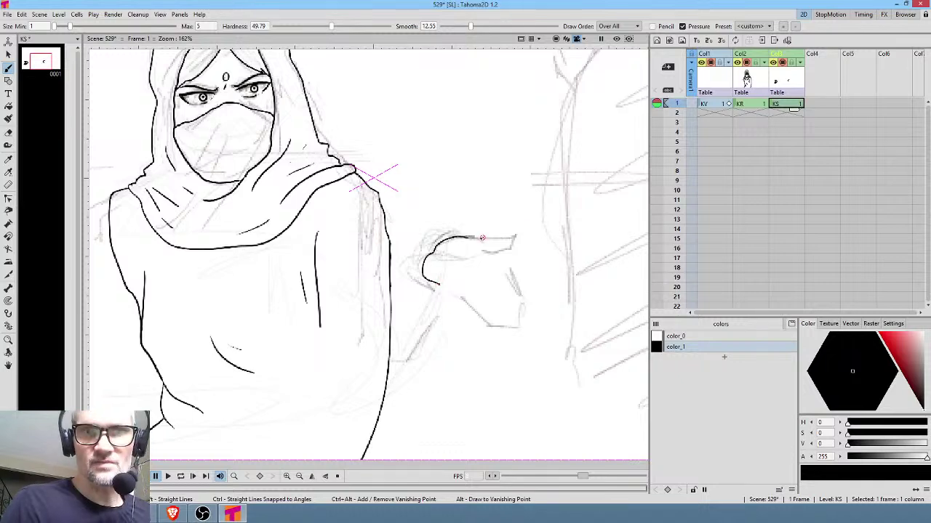
{"action": "key", "text": "shift+h"}
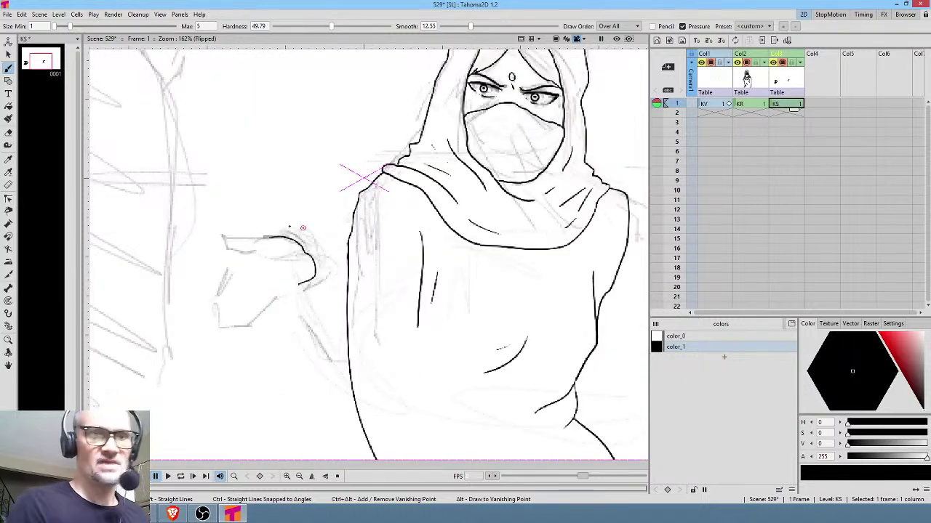
{"action": "mouse_move", "coordinate": [274, 235]}
{"action": "left_mouse_down"}
{"action": "mouse_move", "coordinate": [225, 243]}
{"action": "mouse_move", "coordinate": [240, 254]}
{"action": "mouse_move", "coordinate": [253, 248]}
{"action": "mouse_move", "coordinate": [277, 267]}
{"action": "mouse_move", "coordinate": [269, 276]}
{"action": "mouse_move", "coordinate": [237, 264]}
{"action": "mouse_move", "coordinate": [213, 293]}
{"action": "left_mouse_up"}
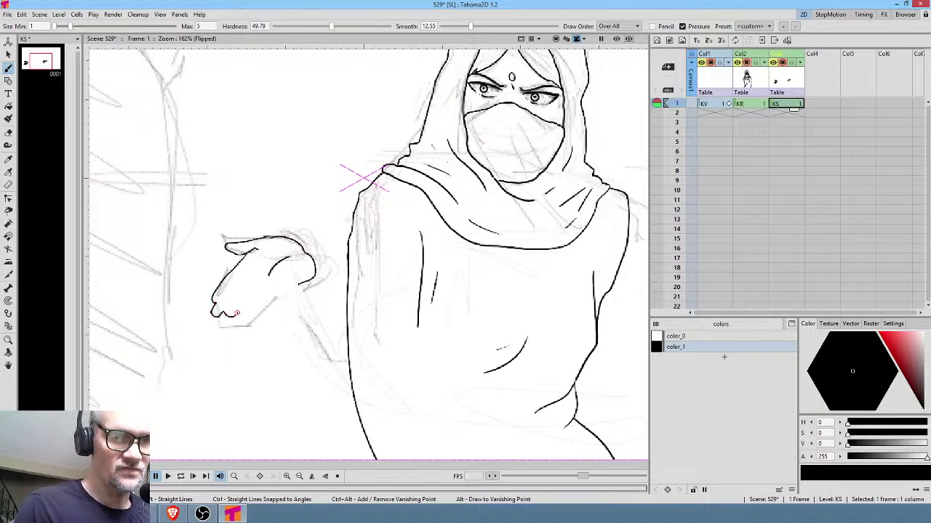
{"action": "left_click_drag", "start_coordinate": [238, 316], "coordinate": [311, 280]}
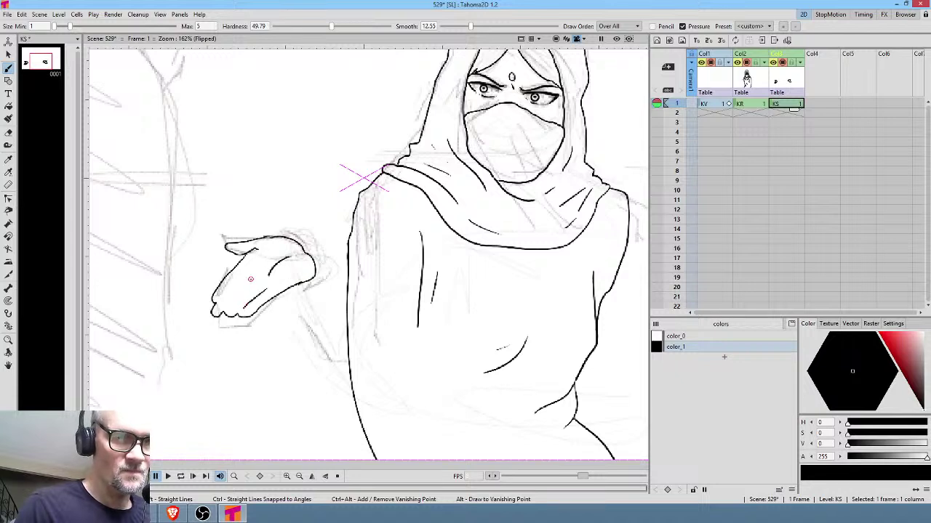
{"action": "mouse_move", "coordinate": [248, 280]}
{"action": "left_mouse_down"}
{"action": "mouse_move", "coordinate": [226, 307]}
{"action": "mouse_move", "coordinate": [237, 280]}
{"action": "mouse_move", "coordinate": [220, 295]}
{"action": "left_mouse_up"}
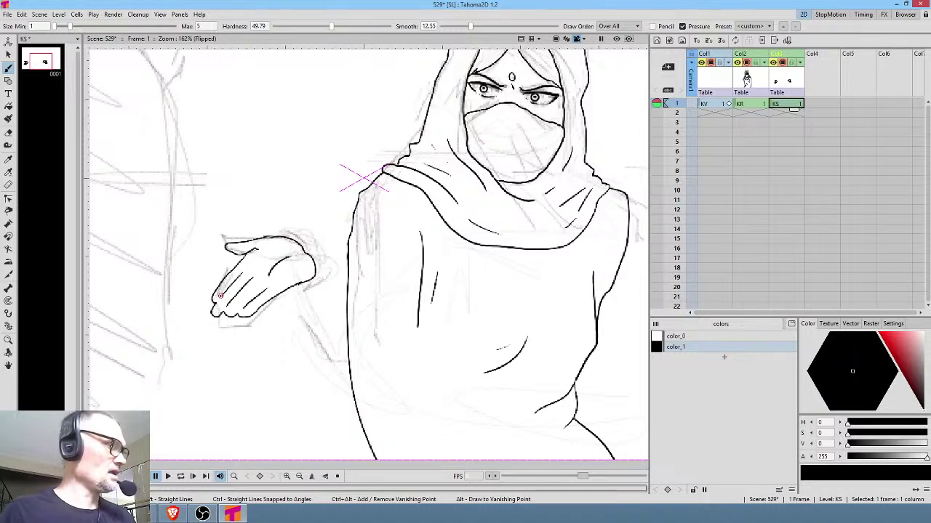
{"action": "key", "text": "shift+h"}
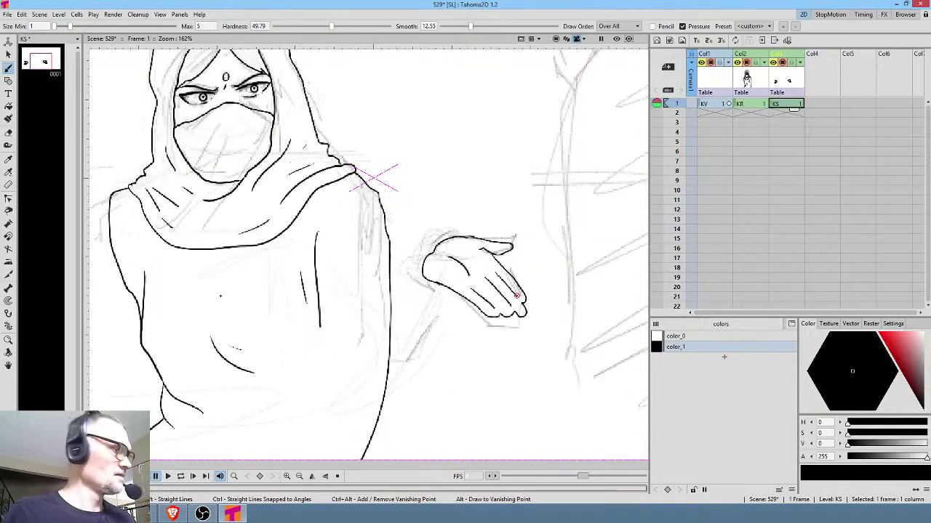
{"action": "key", "text": "alt+0"}
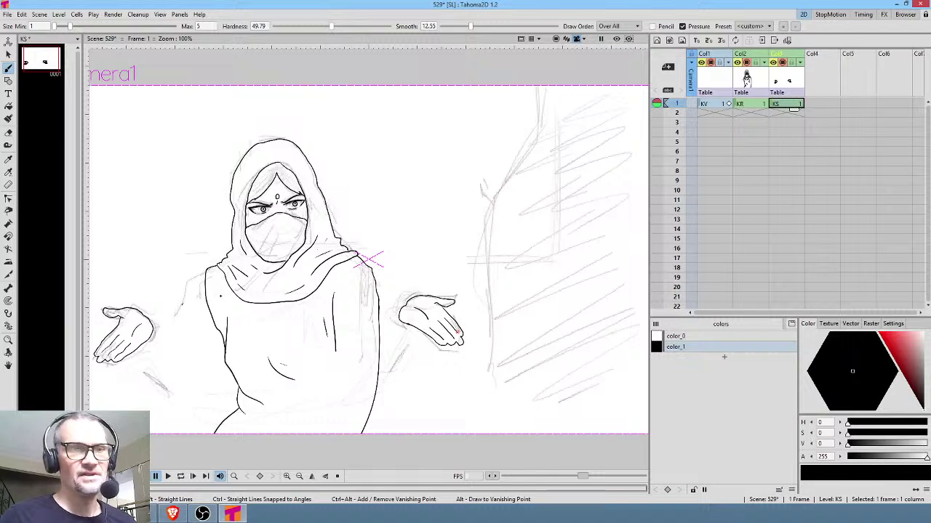
Step: Insert an empty column before the hands' column and ink the image-right arm and wide sleeve in its frame 1
{"action": "left_click", "coordinate": [792, 57]}
{"action": "key", "text": "Insert"}
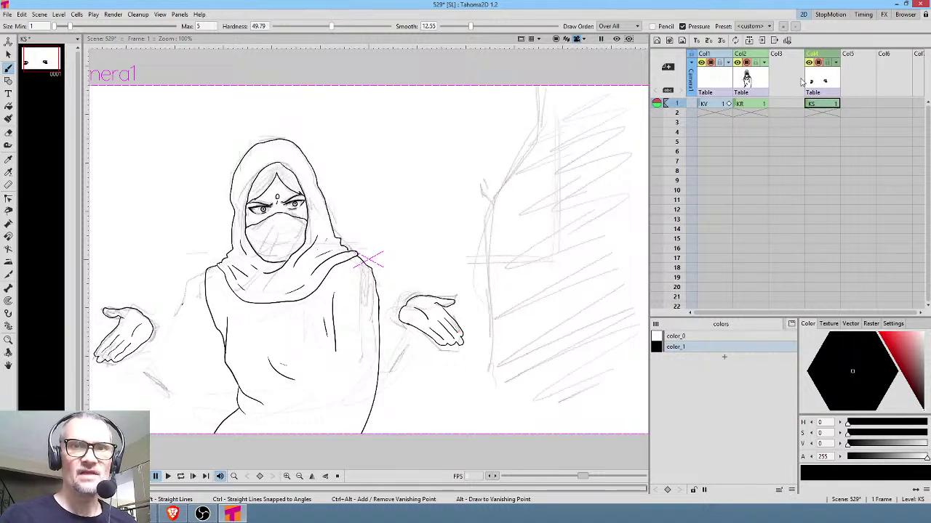
{"action": "left_click", "coordinate": [791, 101]}
{"action": "left_click", "coordinate": [361, 263]}
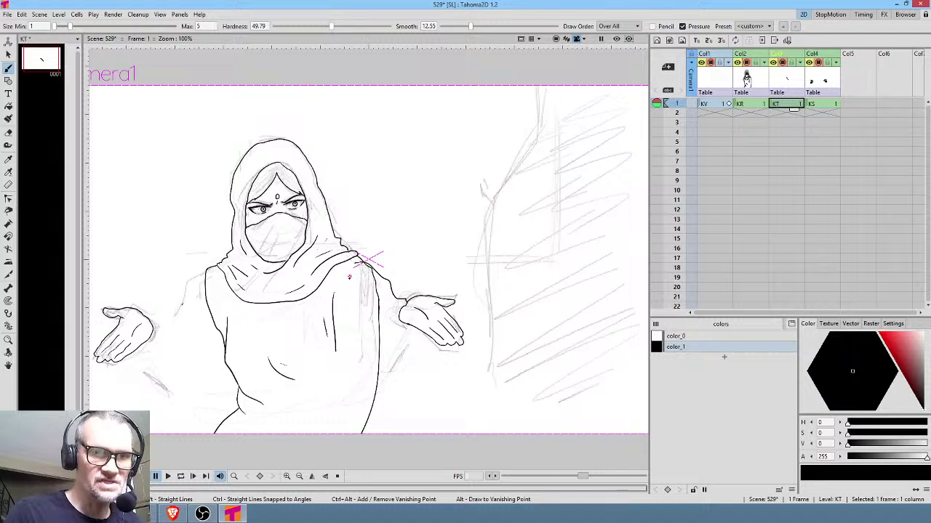
{"action": "mouse_move", "coordinate": [348, 296]}
{"action": "left_mouse_down"}
{"action": "mouse_move", "coordinate": [366, 359]}
{"action": "mouse_move", "coordinate": [398, 392]}
{"action": "mouse_move", "coordinate": [423, 377]}
{"action": "mouse_move", "coordinate": [416, 303]}
{"action": "left_mouse_up"}
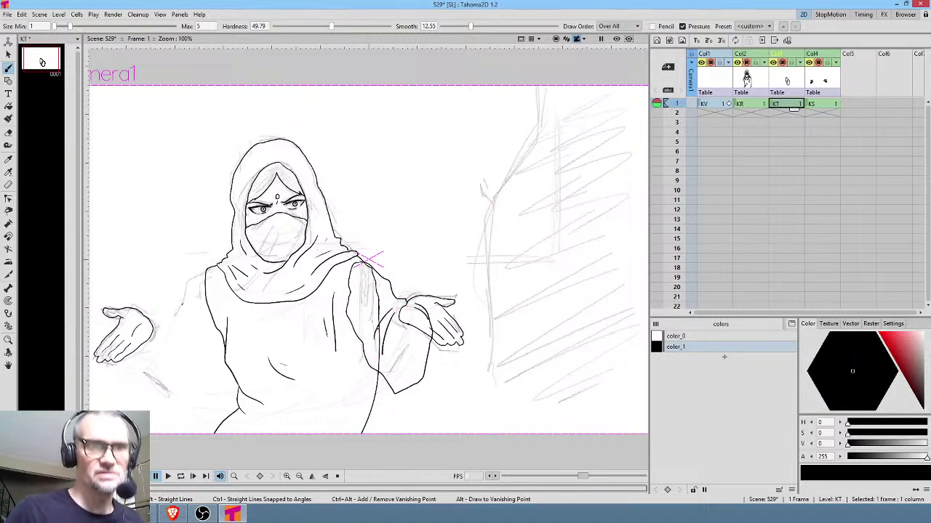
Step: Ink the image-left arm and wide sleeve from the shoulder to the cuff, including the fold lines
{"action": "left_click_drag", "start_coordinate": [397, 225], "coordinate": [485, 193]}
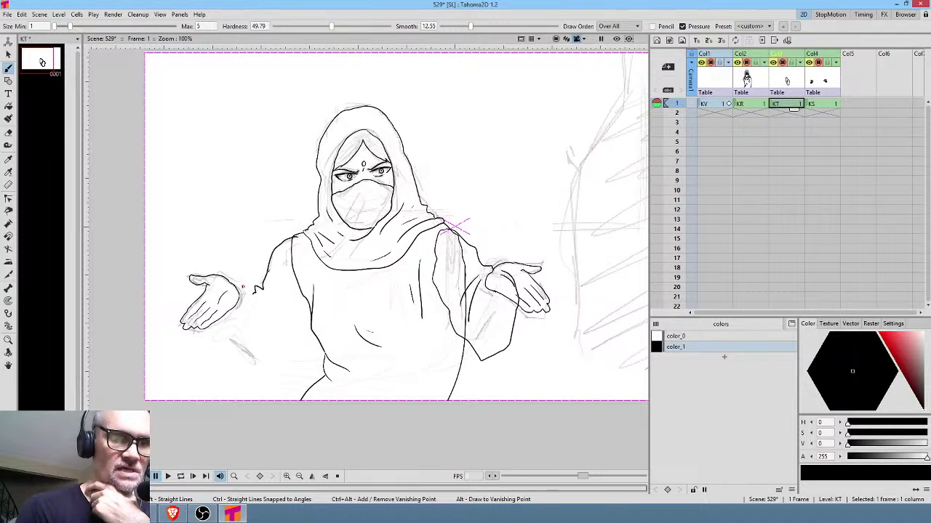
{"action": "mouse_move", "coordinate": [226, 320]}
{"action": "left_mouse_down"}
{"action": "mouse_move", "coordinate": [272, 368]}
{"action": "mouse_move", "coordinate": [284, 359]}
{"action": "mouse_move", "coordinate": [308, 298]}
{"action": "mouse_move", "coordinate": [298, 237]}
{"action": "left_mouse_up"}
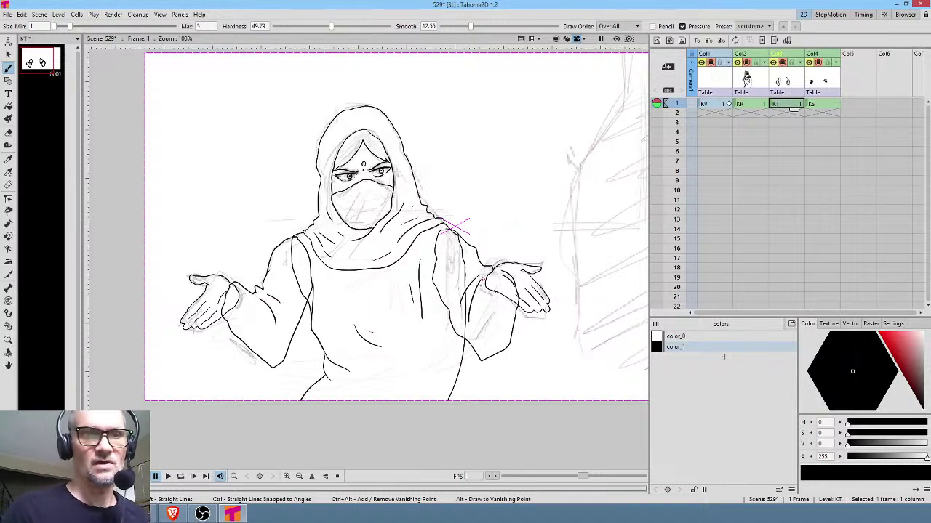
{"action": "left_click_drag", "start_coordinate": [483, 279], "coordinate": [484, 234]}
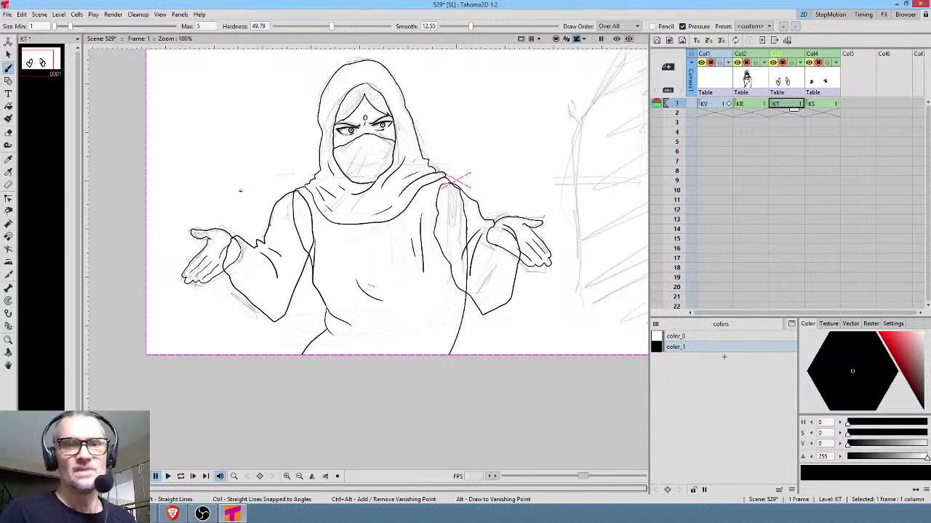
Step: Add a new colour to the hands level's palette and set it to a skin tone of H 23, S 16, V 93
{"action": "left_click", "coordinate": [822, 104]}
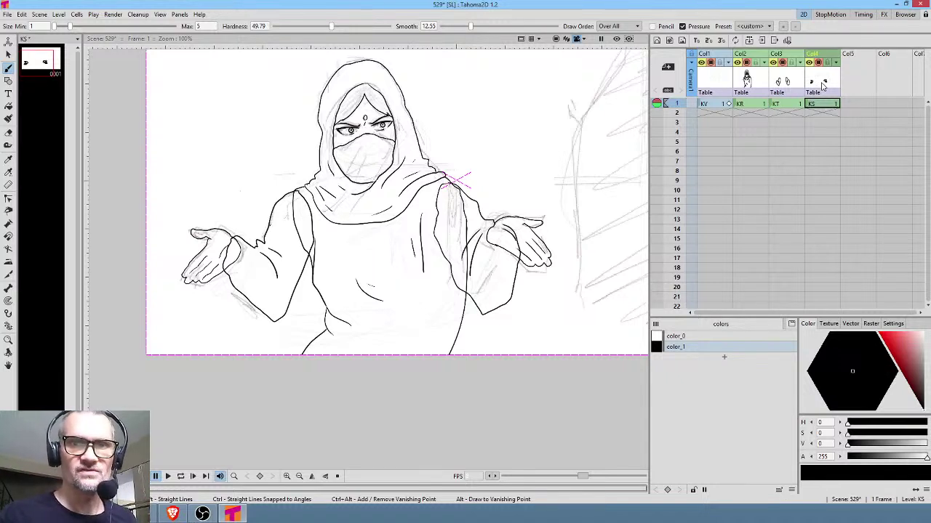
{"action": "left_click", "coordinate": [723, 357]}
{"action": "left_click", "coordinate": [918, 336]}
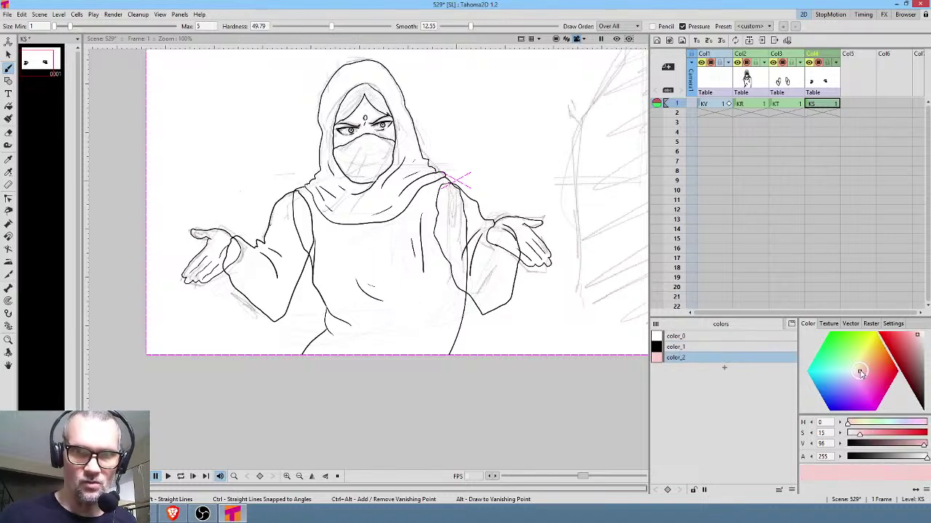
{"action": "left_click_drag", "start_coordinate": [860, 372], "coordinate": [856, 370]}
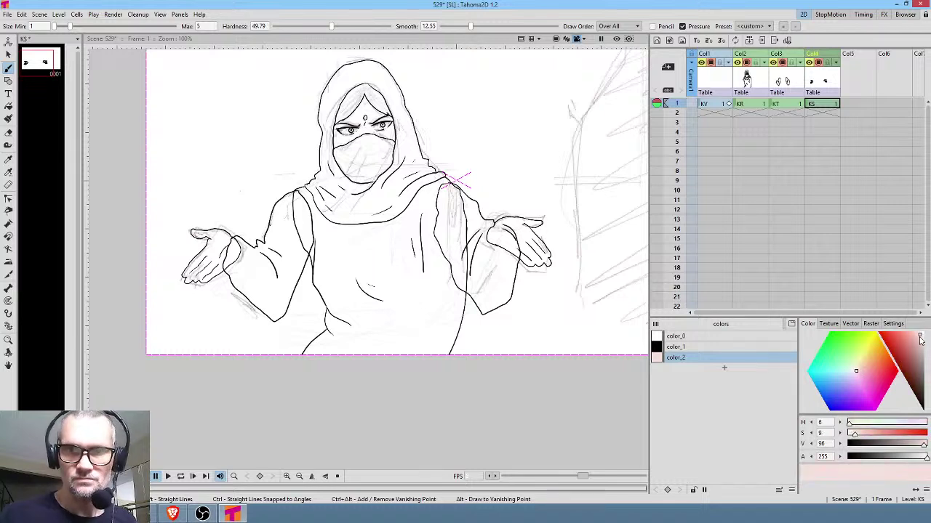
{"action": "left_click_drag", "start_coordinate": [921, 340], "coordinate": [917, 339]}
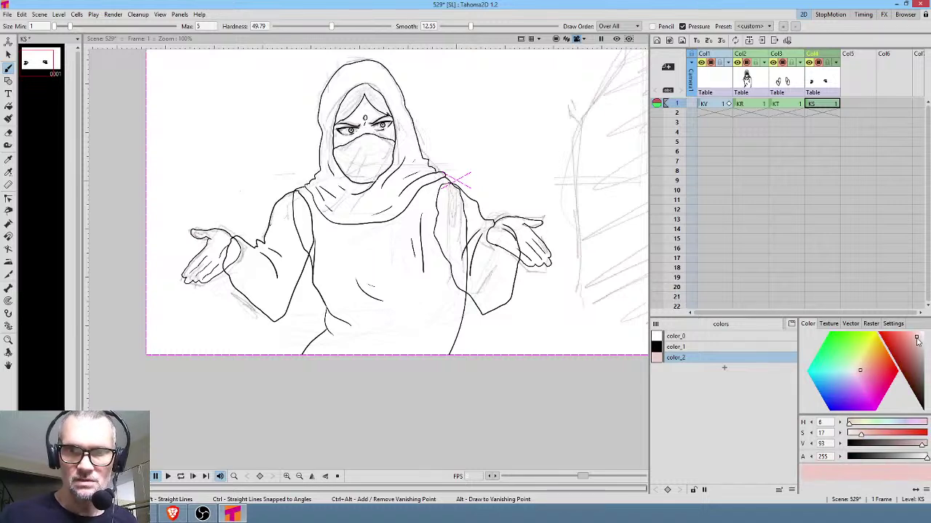
{"action": "left_click_drag", "start_coordinate": [917, 340], "coordinate": [919, 341]}
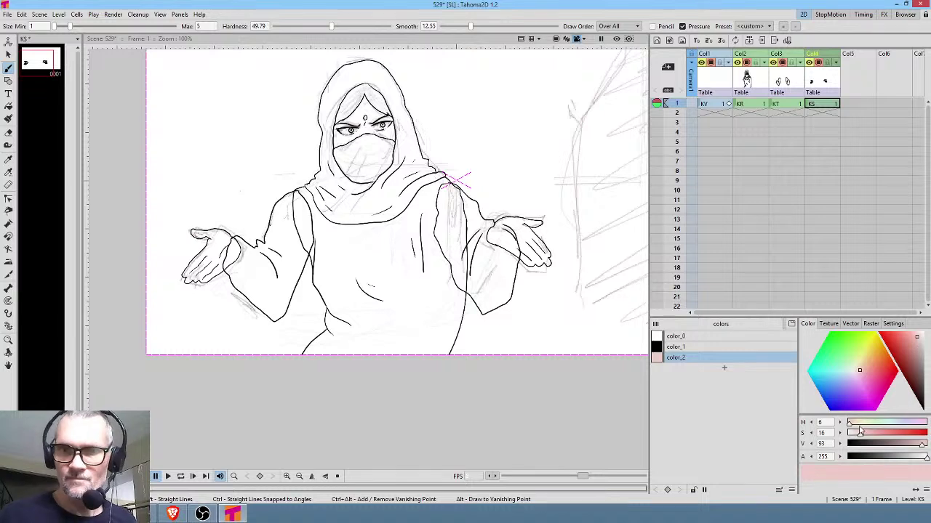
{"action": "left_click_drag", "start_coordinate": [850, 426], "coordinate": [852, 424]}
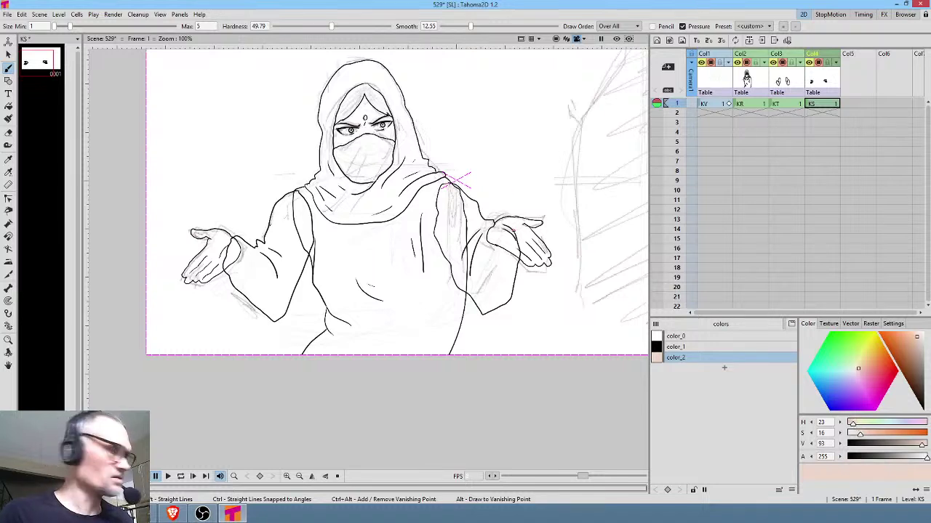
Step: Fill both hands with the skin tone, using the Fill tool in Normal type
{"action": "key", "text": "f"}
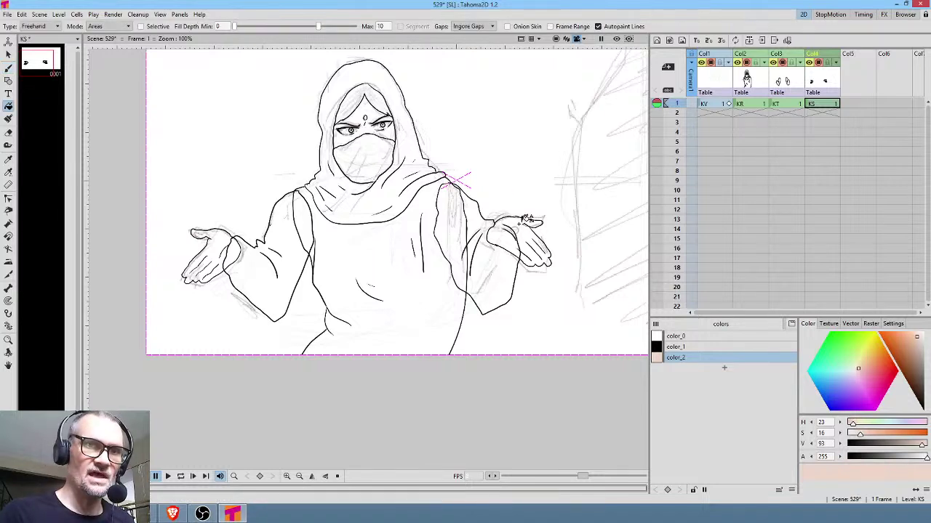
{"action": "left_click", "coordinate": [43, 26]}
{"action": "left_click", "coordinate": [37, 34]}
{"action": "left_click", "coordinate": [529, 222]}
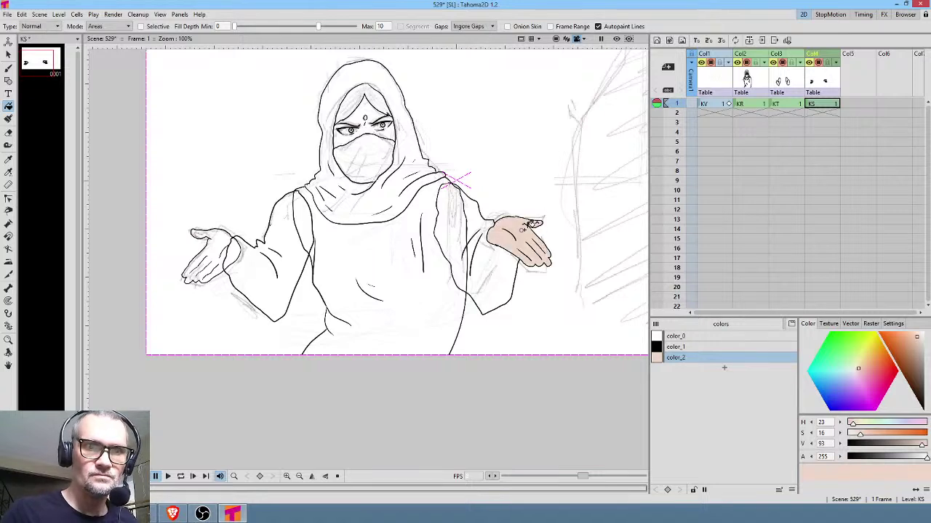
{"action": "left_click", "coordinate": [227, 232]}
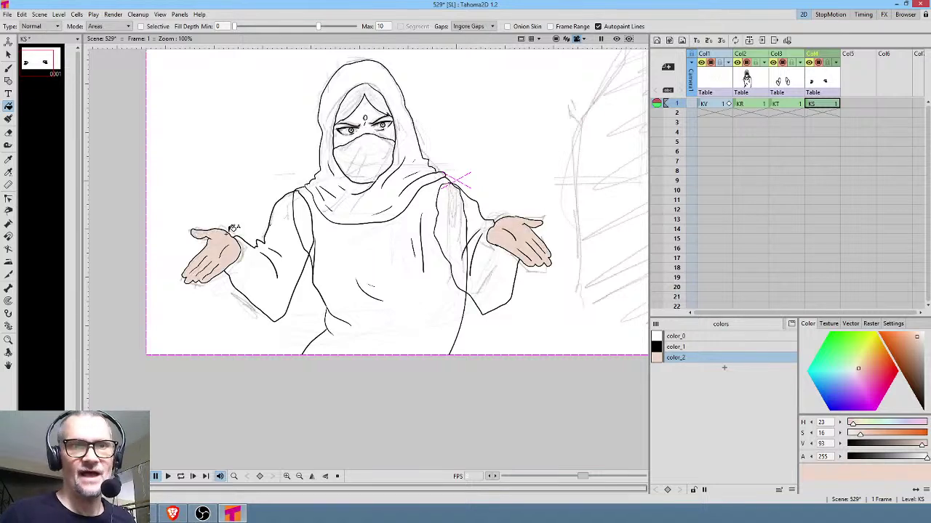
Step: Copy the skin tone from the hands level's palette into the palette of body level KR
{"action": "left_click", "coordinate": [749, 104]}
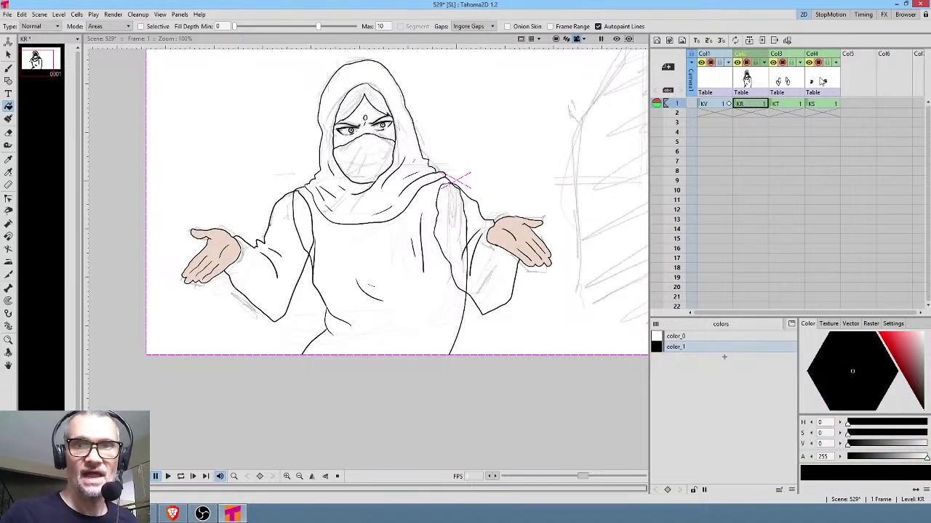
{"action": "left_click", "coordinate": [822, 104]}
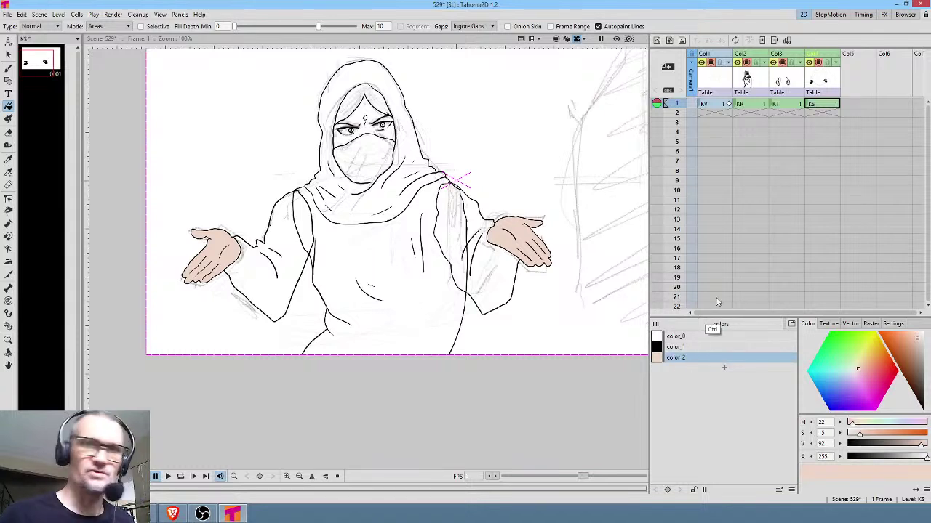
{"action": "left_click", "coordinate": [749, 104]}
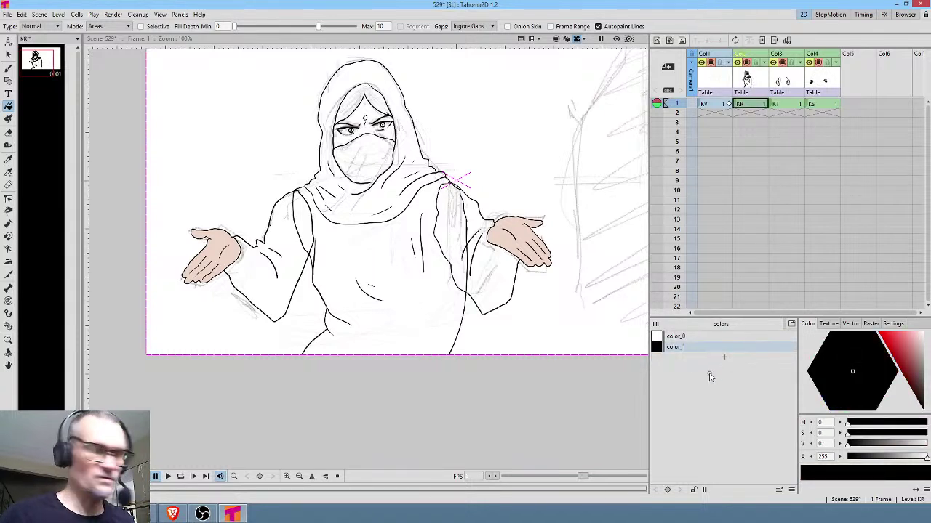
{"action": "key", "text": "ctrl+v"}
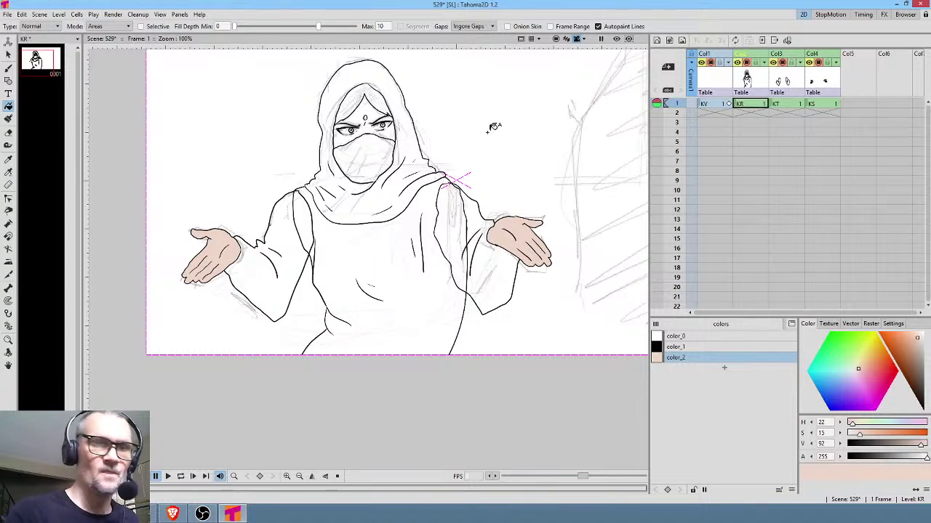
Step: Add another colour to level KR's palette and set it to a saturated orange of H 22, S 100, V 100
{"action": "left_click", "coordinate": [723, 368]}
{"action": "left_click", "coordinate": [922, 342]}
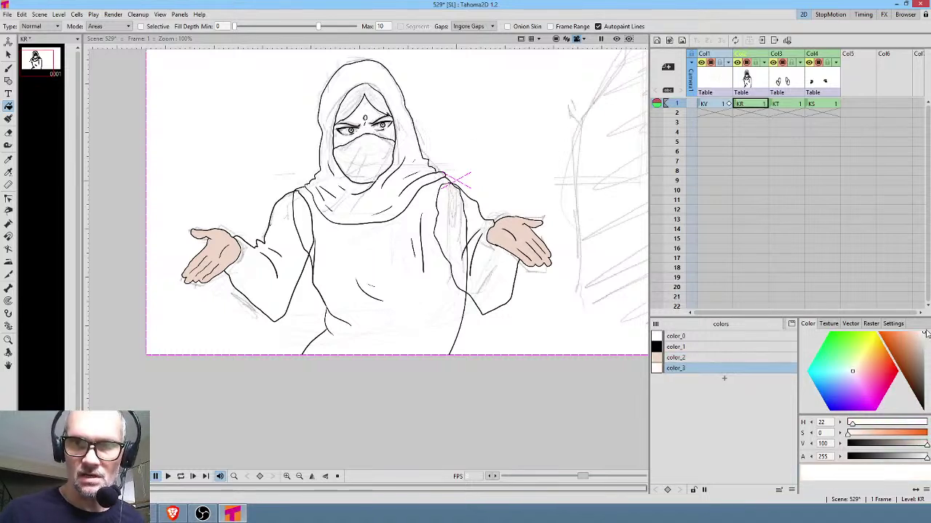
{"action": "left_click", "coordinate": [879, 333]}
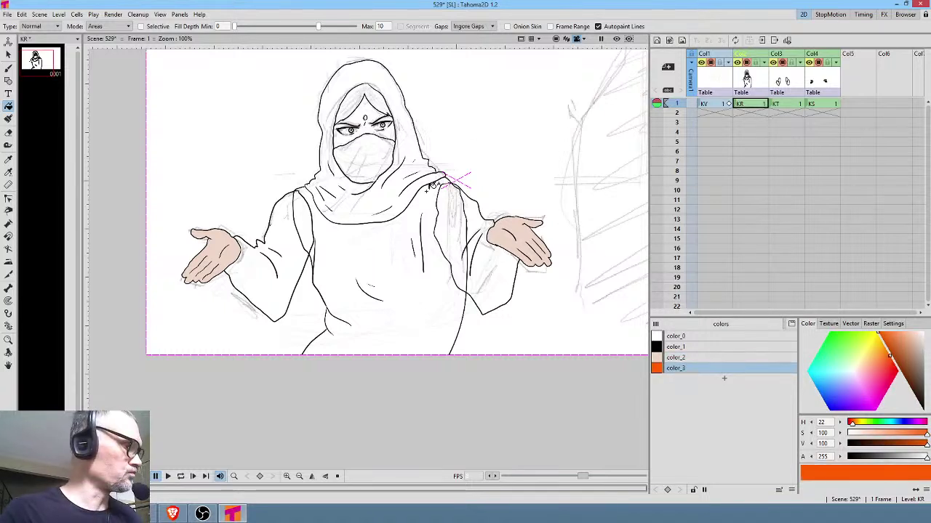
Step: Close the gaps in both lower eyelid lines with short Brush strokes in the orange colour
{"action": "scroll", "coordinate": [396, 181], "scroll_direction": "up", "scroll_amount": 12}
{"action": "left_click_drag", "start_coordinate": [379, 121], "coordinate": [474, 426]}
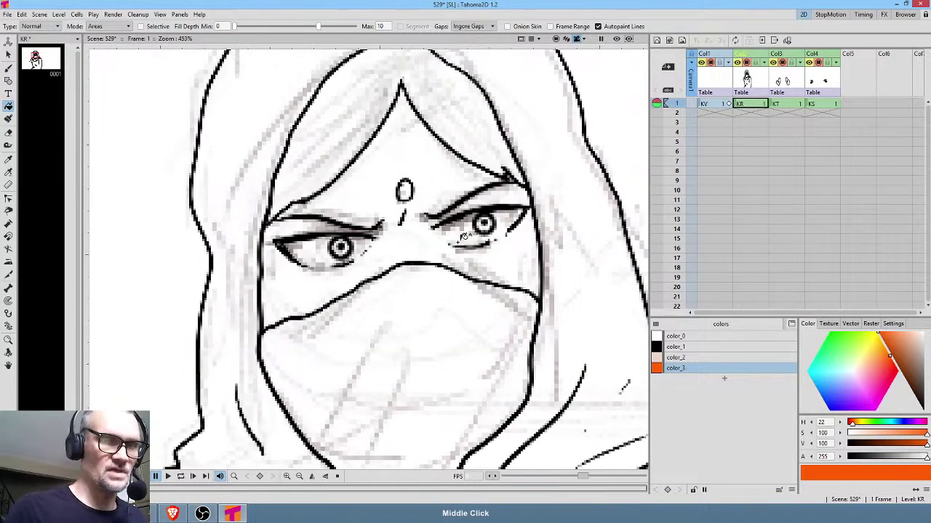
{"action": "key", "text": "b"}
{"action": "mouse_move", "coordinate": [435, 228]}
{"action": "left_mouse_down"}
{"action": "mouse_move", "coordinate": [451, 243]}
{"action": "mouse_move", "coordinate": [485, 243]}
{"action": "mouse_move", "coordinate": [512, 226]}
{"action": "left_mouse_up"}
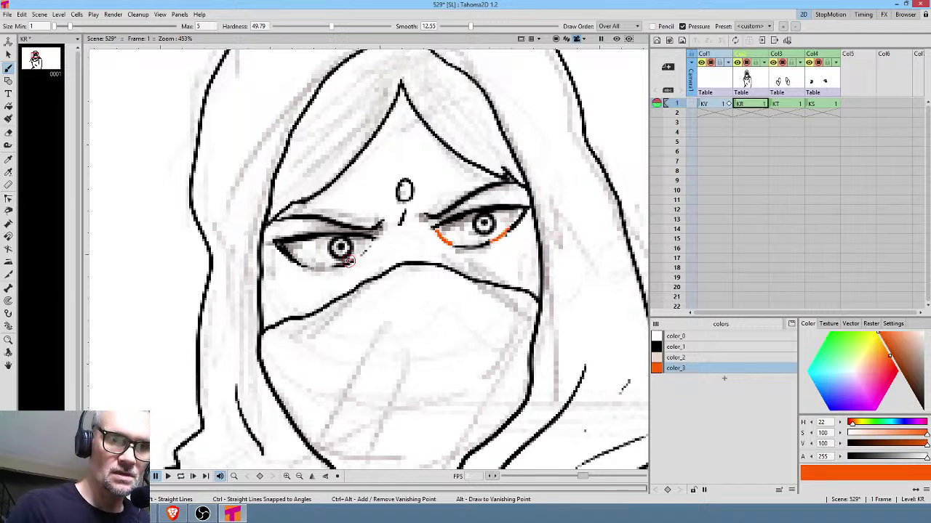
{"action": "left_click_drag", "start_coordinate": [347, 263], "coordinate": [378, 232]}
{"action": "left_click_drag", "start_coordinate": [303, 266], "coordinate": [335, 268]}
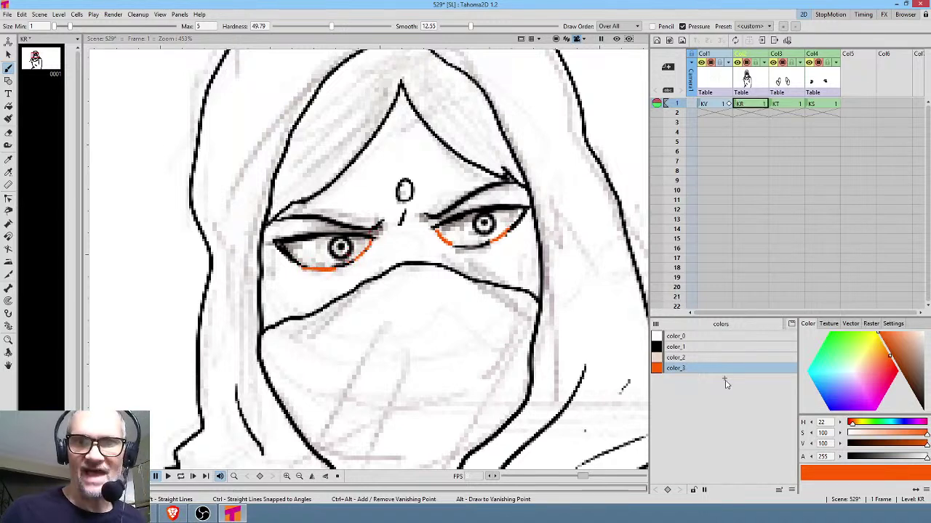
Step: Add a new colour to level KR's palette and set it to a light green of H 74, S 49, V 82
{"action": "left_click", "coordinate": [724, 379]}
{"action": "left_click", "coordinate": [858, 353]}
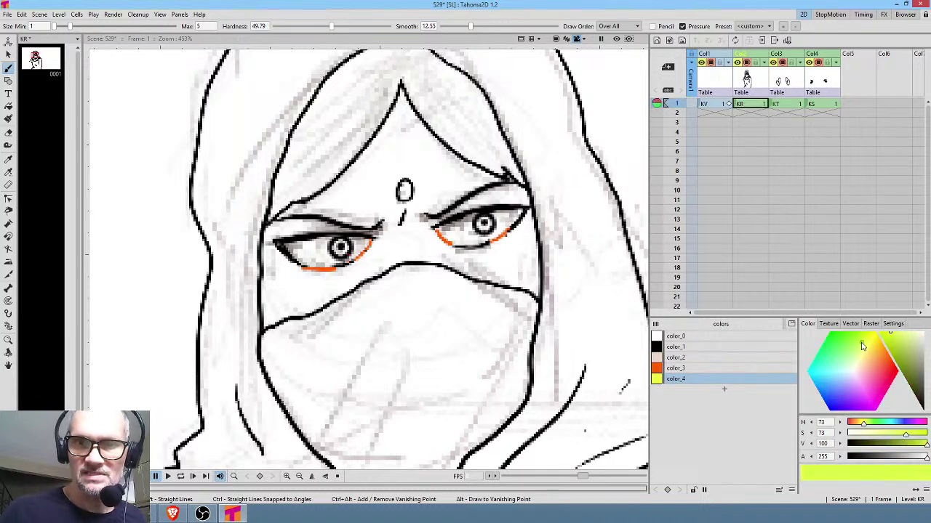
{"action": "left_click", "coordinate": [907, 350]}
{"action": "left_click", "coordinate": [906, 348]}
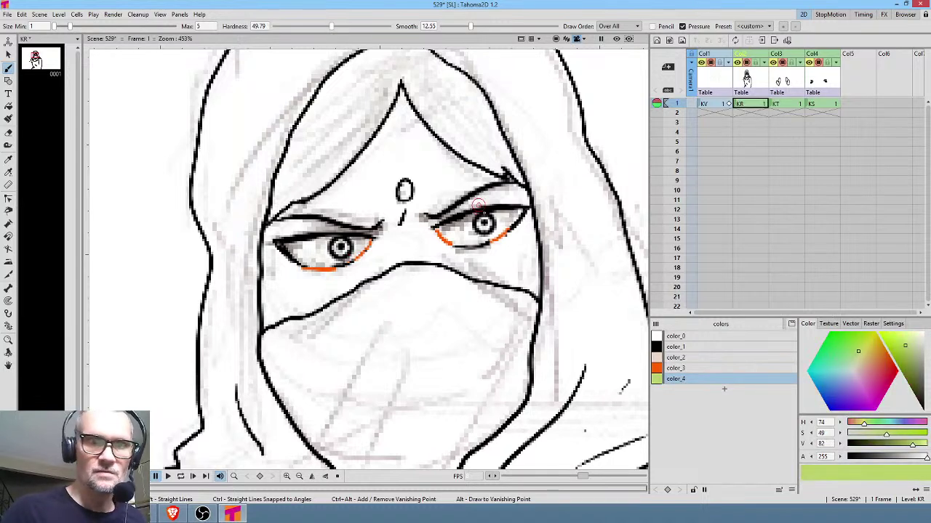
Step: Fill the irises of both eyes with the light green
{"action": "key", "text": "f"}
{"action": "left_click", "coordinate": [484, 225]}
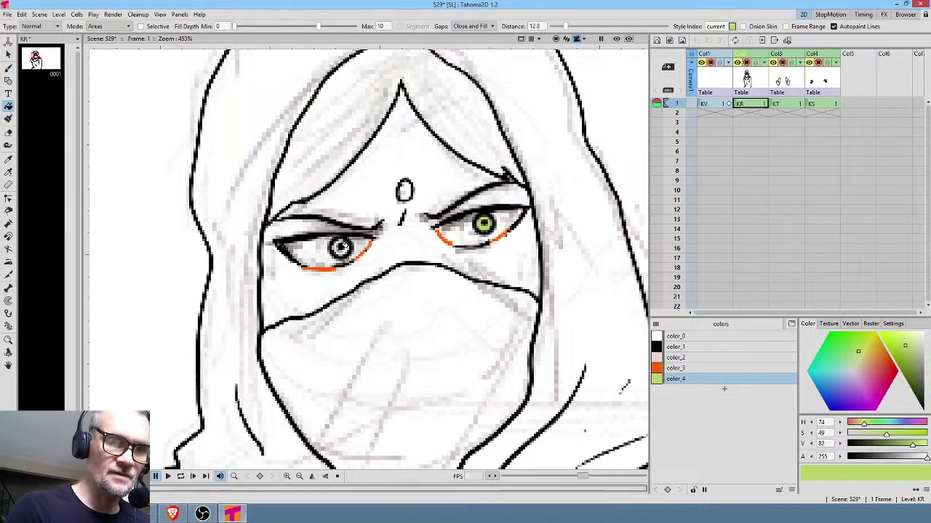
{"action": "left_click", "coordinate": [346, 245]}
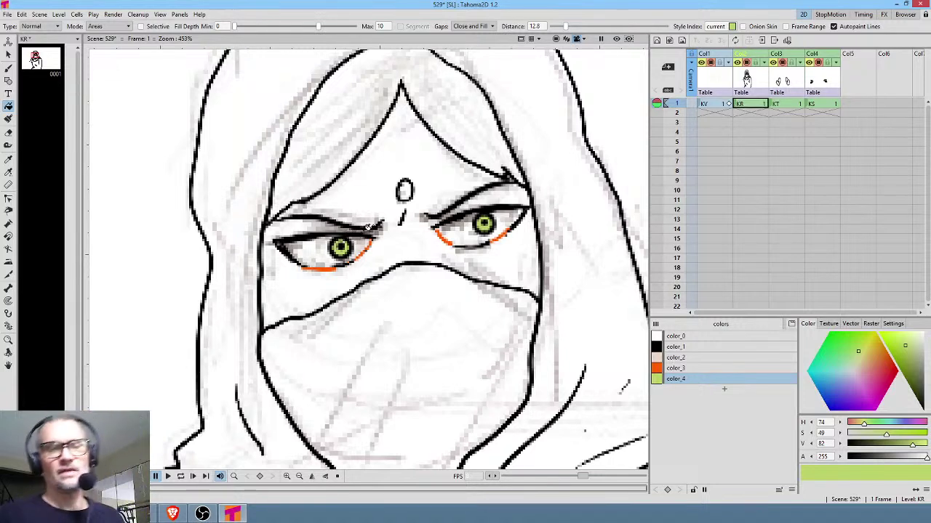
Step: Fill both eye whites with the orange colour, and change that colour to a light grey of S 0, V 87
{"action": "left_click", "coordinate": [711, 368]}
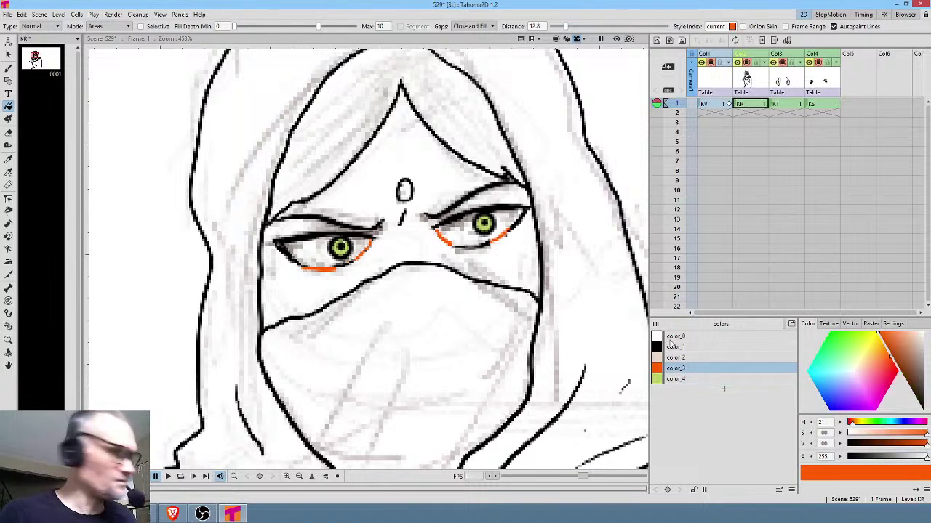
{"action": "left_click", "coordinate": [509, 218]}
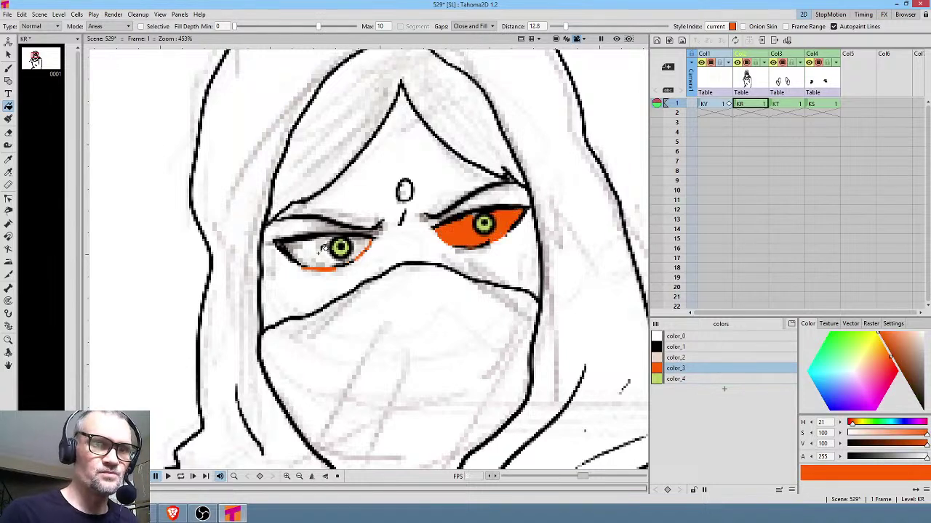
{"action": "left_click", "coordinate": [320, 250]}
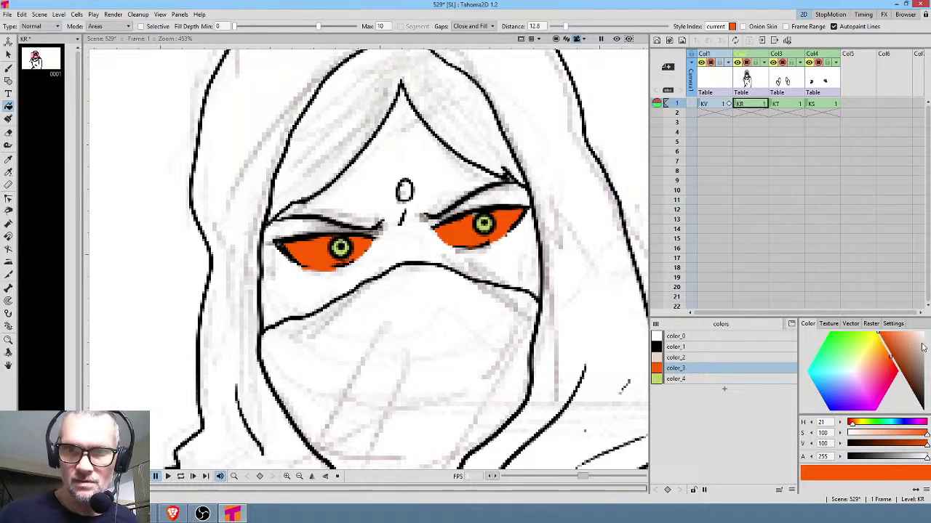
{"action": "left_click_drag", "start_coordinate": [920, 343], "coordinate": [925, 343]}
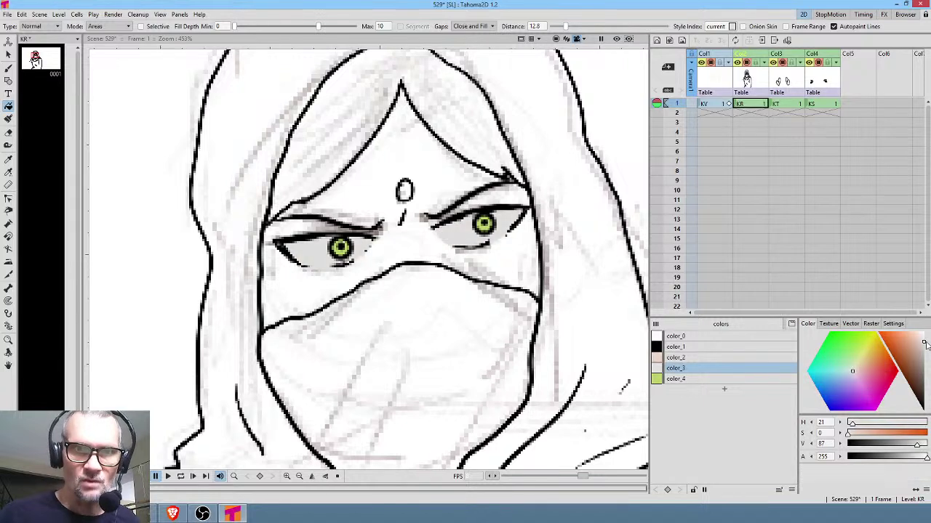
Step: Fill the exposed face with the skin tone, including the areas between the eyebrows and eyes
{"action": "left_click", "coordinate": [720, 358]}
{"action": "left_click", "coordinate": [436, 168]}
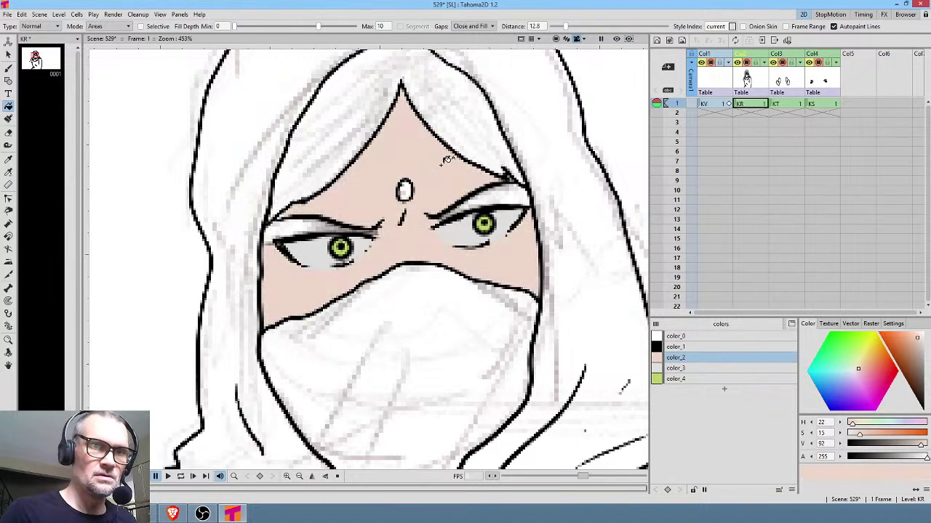
{"action": "left_click", "coordinate": [293, 227]}
{"action": "left_click", "coordinate": [512, 193]}
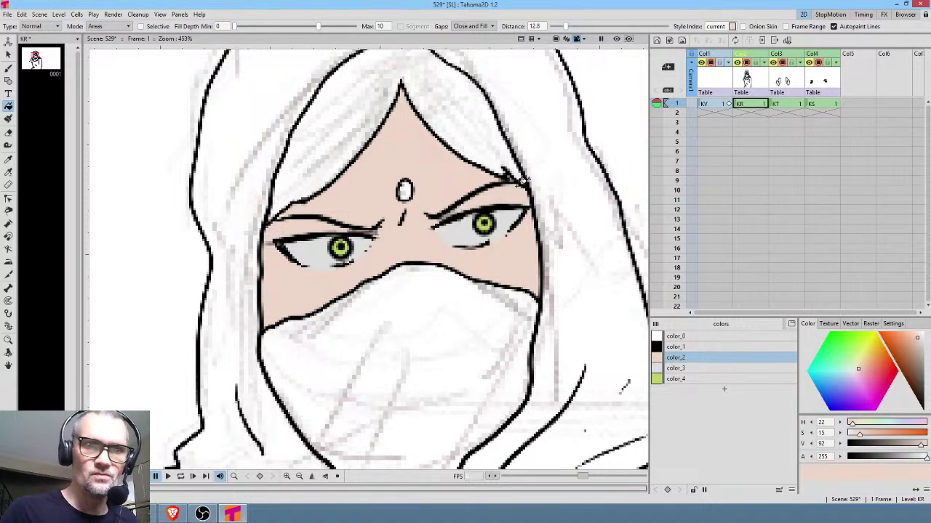
Step: Add another colour to the palette, set it to a muted red, and fill the oval forehead mark with it
{"action": "left_click", "coordinate": [723, 389]}
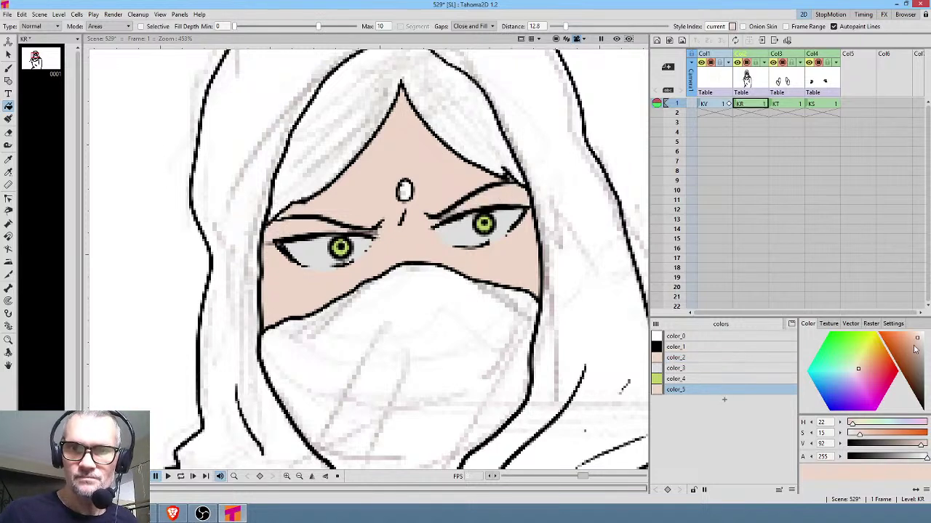
{"action": "left_click_drag", "start_coordinate": [915, 350], "coordinate": [896, 341]}
{"action": "left_click", "coordinate": [876, 370]}
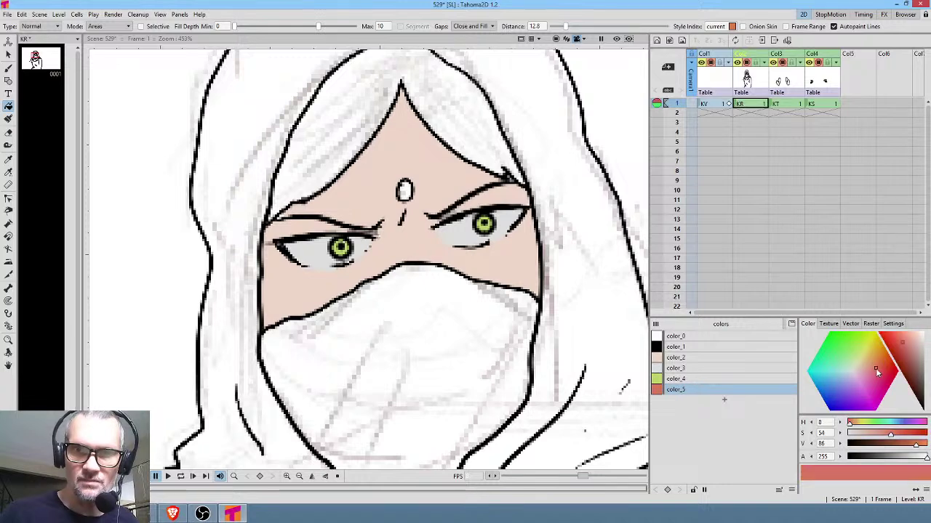
{"action": "left_click", "coordinate": [405, 191]}
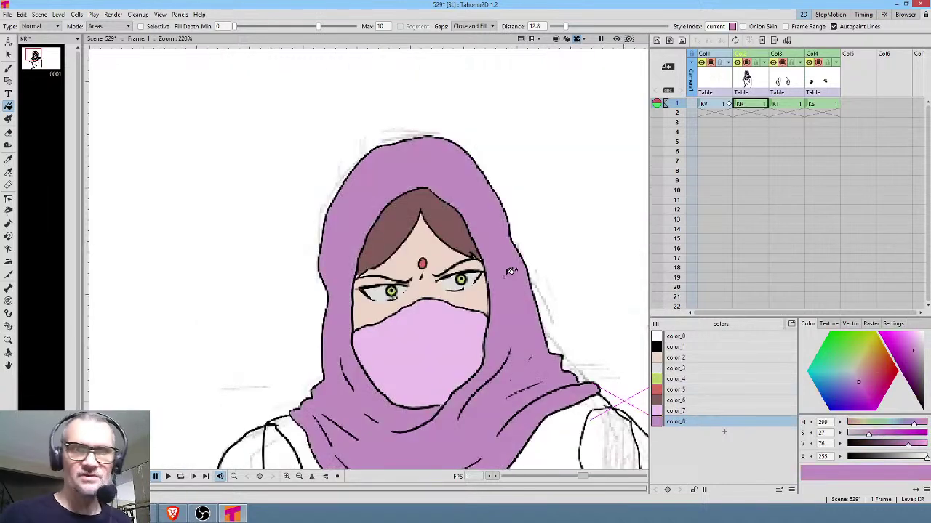
Step: Add a lilac colour of H 299, S 21, V 88 to the palette and fill the dress body with it
{"action": "left_click_drag", "start_coordinate": [518, 347], "coordinate": [504, 224]}
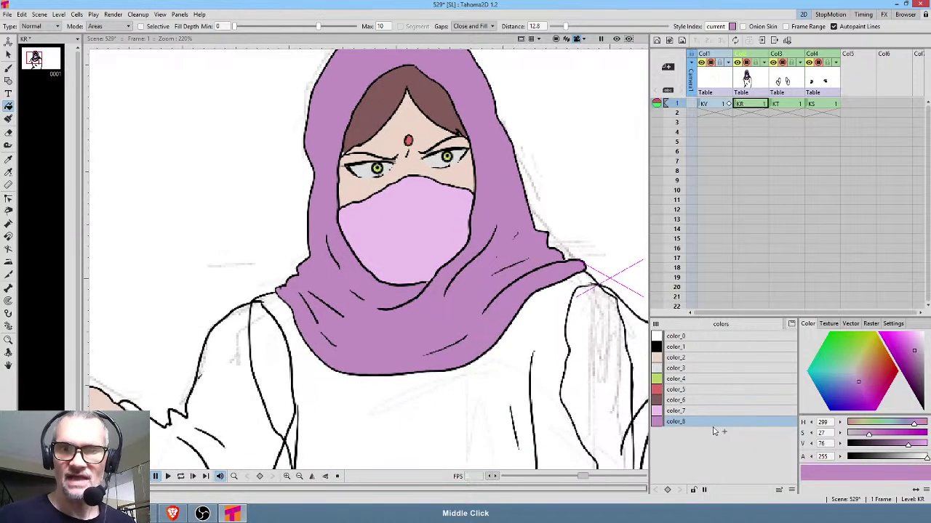
{"action": "left_click", "coordinate": [723, 432]}
{"action": "left_click_drag", "start_coordinate": [915, 353], "coordinate": [916, 345]}
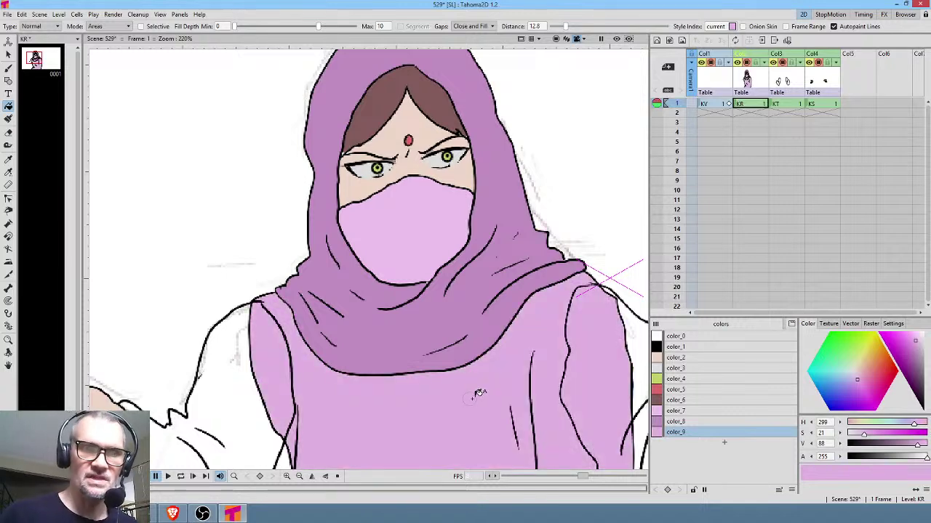
{"action": "left_click", "coordinate": [478, 392]}
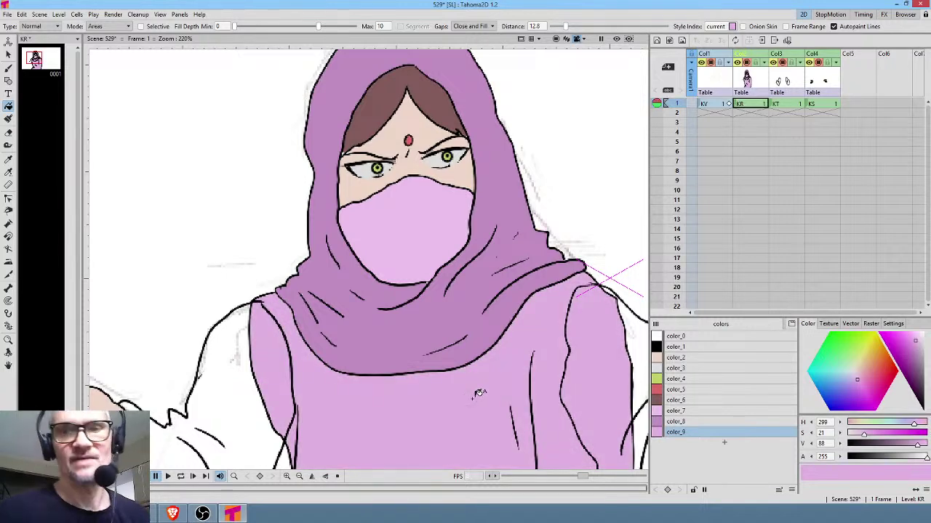
Step: Recolour the outer shoulder line behind the sleeve on the character's right with lilac, using Fill in Freehand type and Lines mode
{"action": "mouse_move", "coordinate": [478, 392]}
{"action": "left_mouse_down"}
{"action": "mouse_move", "coordinate": [435, 371]}
{"action": "mouse_move", "coordinate": [409, 333]}
{"action": "left_mouse_up"}
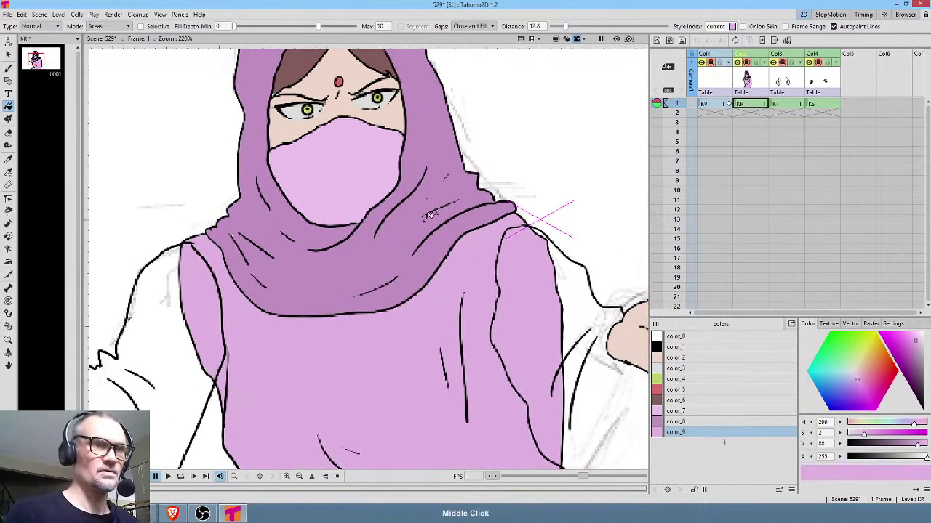
{"action": "left_click", "coordinate": [54, 26]}
{"action": "left_click", "coordinate": [53, 52]}
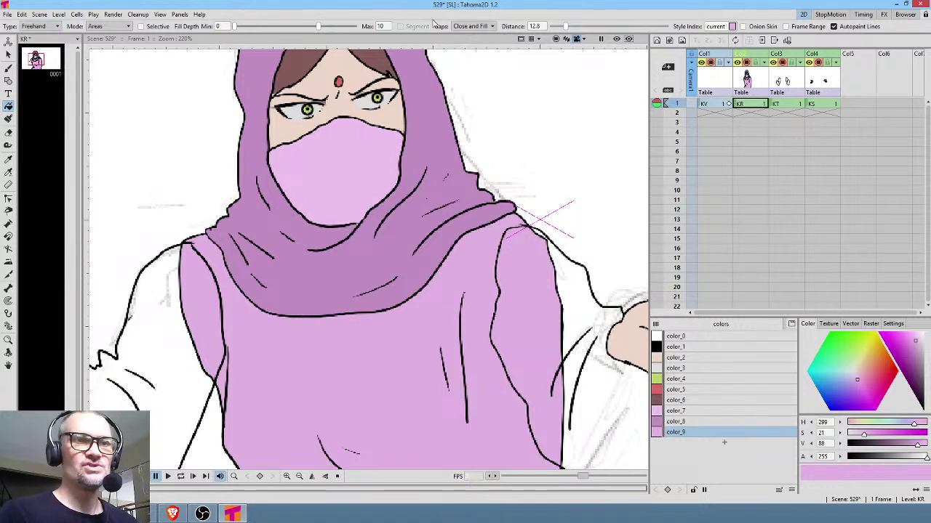
{"action": "left_click", "coordinate": [116, 27]}
{"action": "left_click", "coordinate": [115, 35]}
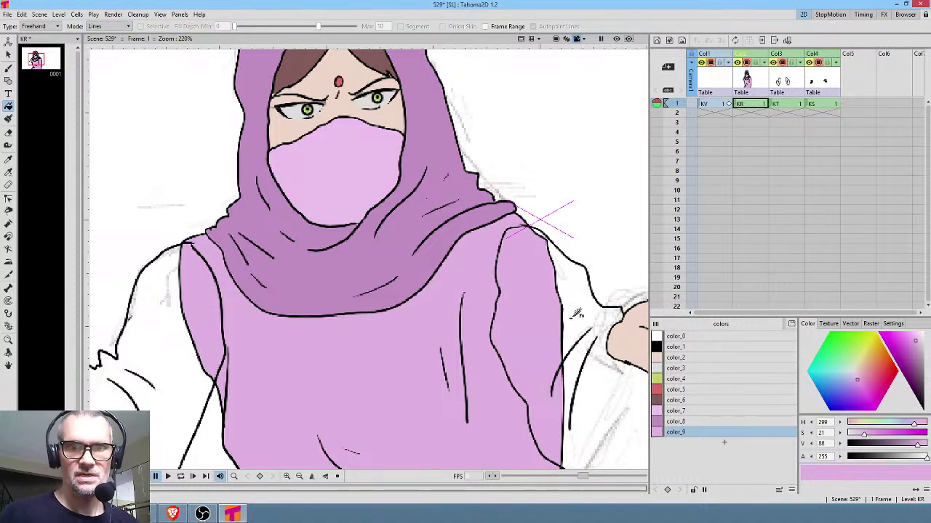
{"action": "left_click_drag", "start_coordinate": [541, 318], "coordinate": [467, 235]}
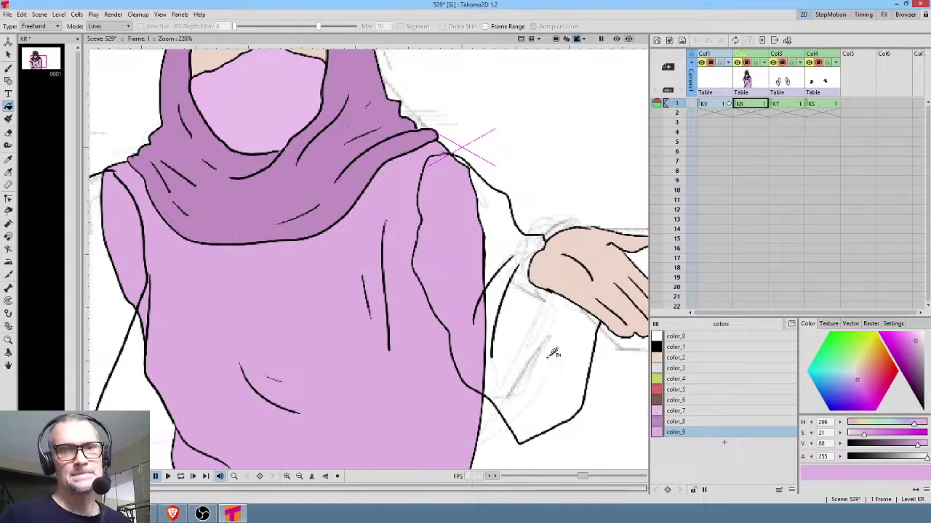
{"action": "left_click_drag", "start_coordinate": [270, 296], "coordinate": [372, 311]}
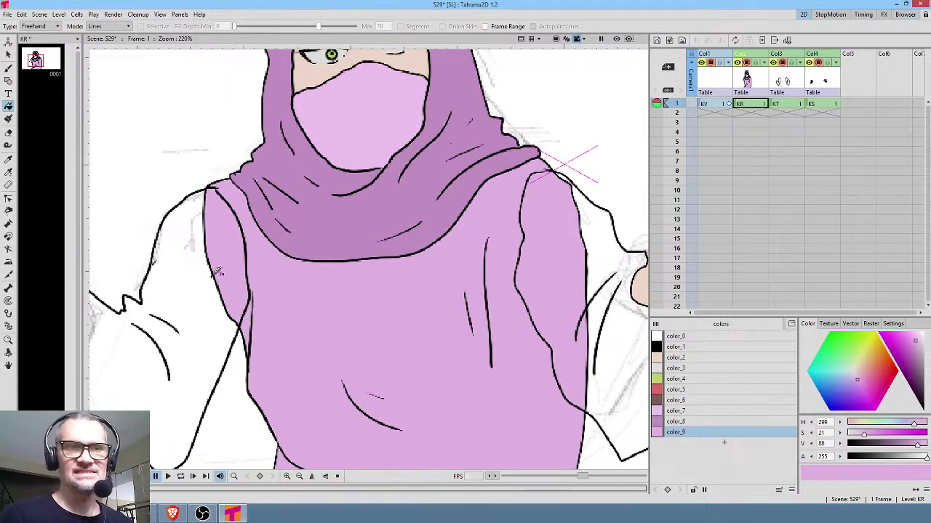
{"action": "mouse_move", "coordinate": [220, 203]}
{"action": "left_mouse_down"}
{"action": "mouse_move", "coordinate": [204, 286]}
{"action": "mouse_move", "coordinate": [231, 300]}
{"action": "left_mouse_up"}
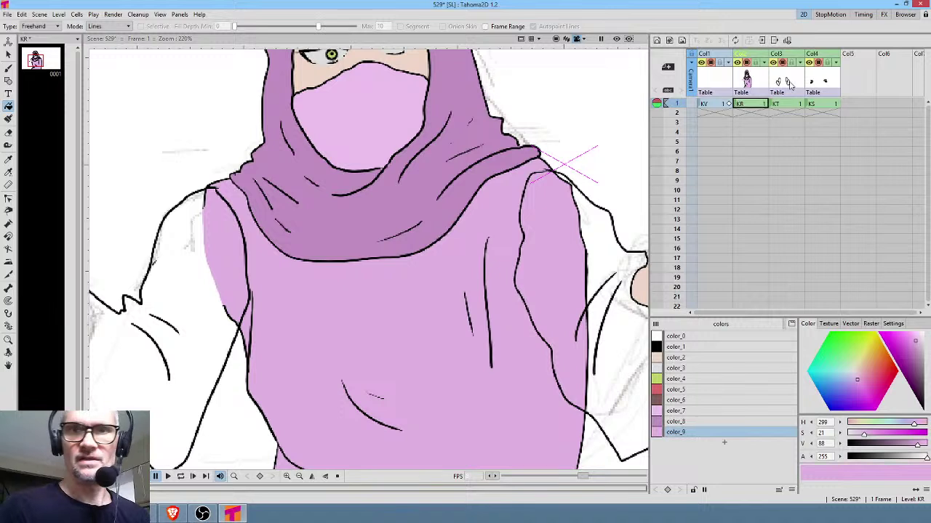
Step: Copy the lilac dress colour from body level KR's palette into the palette of sleeve level KT
{"action": "left_click", "coordinate": [826, 80]}
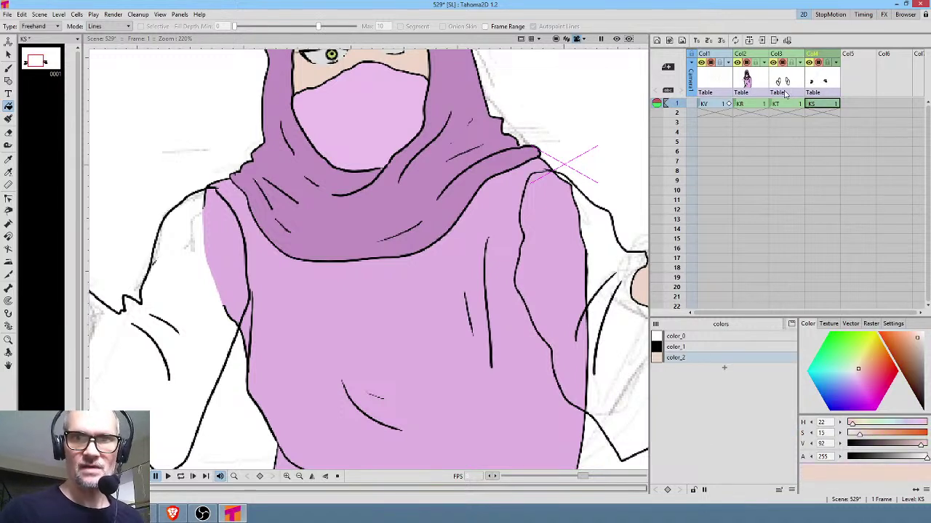
{"action": "left_click", "coordinate": [743, 84]}
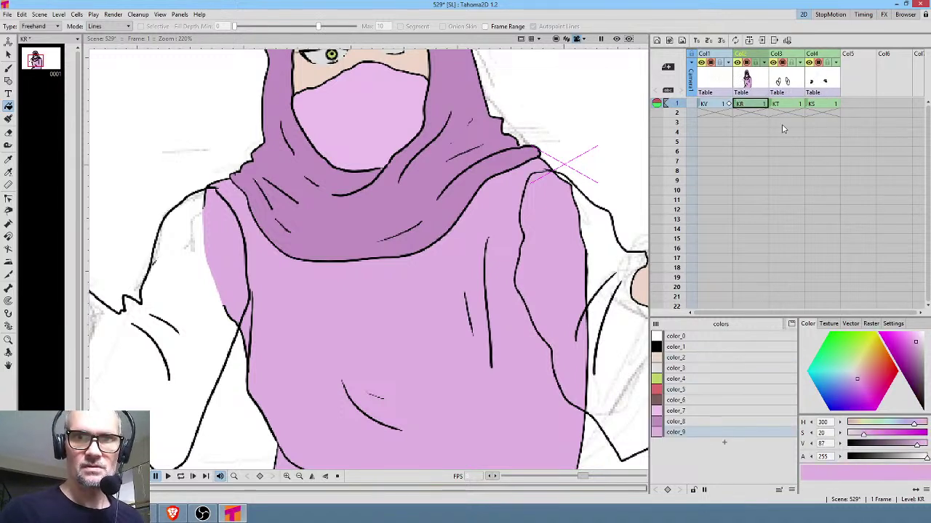
{"action": "left_click", "coordinate": [702, 433]}
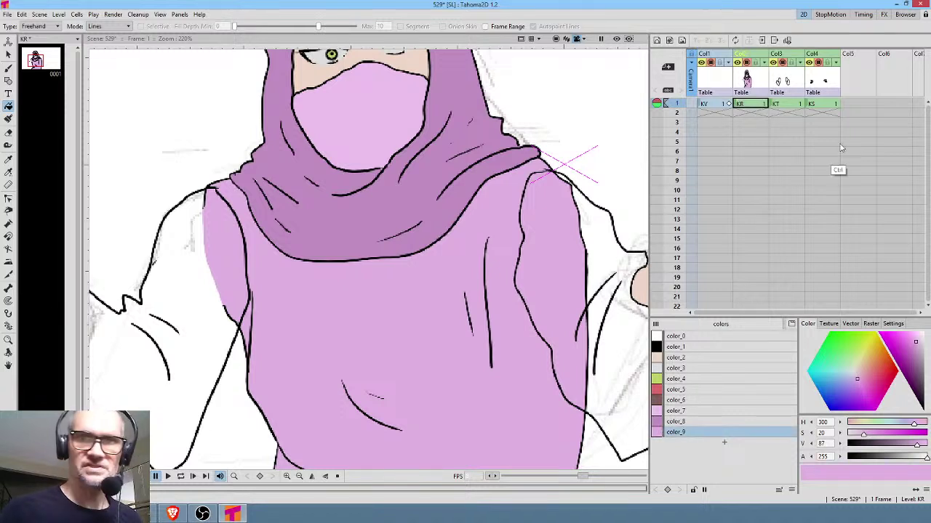
{"action": "left_click", "coordinate": [822, 83]}
{"action": "left_click", "coordinate": [792, 83]}
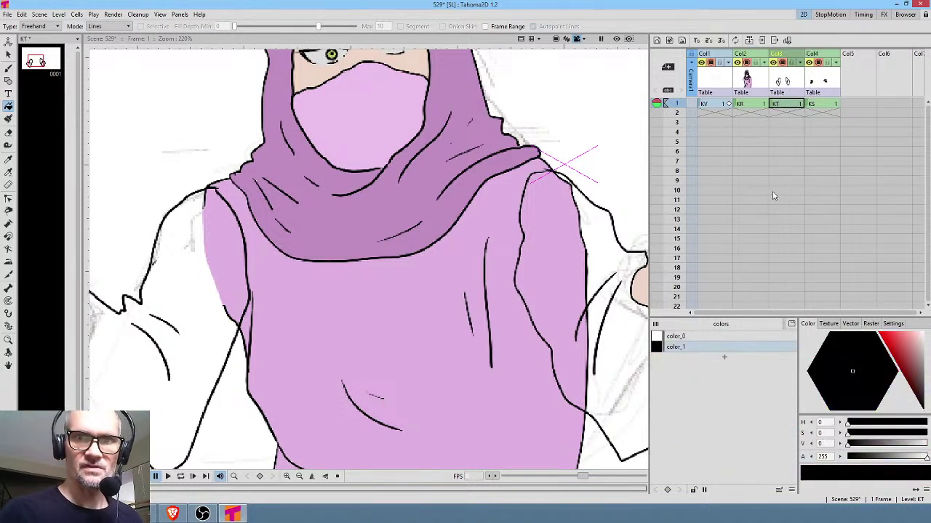
{"action": "left_click", "coordinate": [704, 392]}
{"action": "key", "text": "ctrl+v"}
Step: Set the Fill tool to Normal type and Areas mode for colouring the sleeve
{"action": "middle_click", "coordinate": [531, 373]}
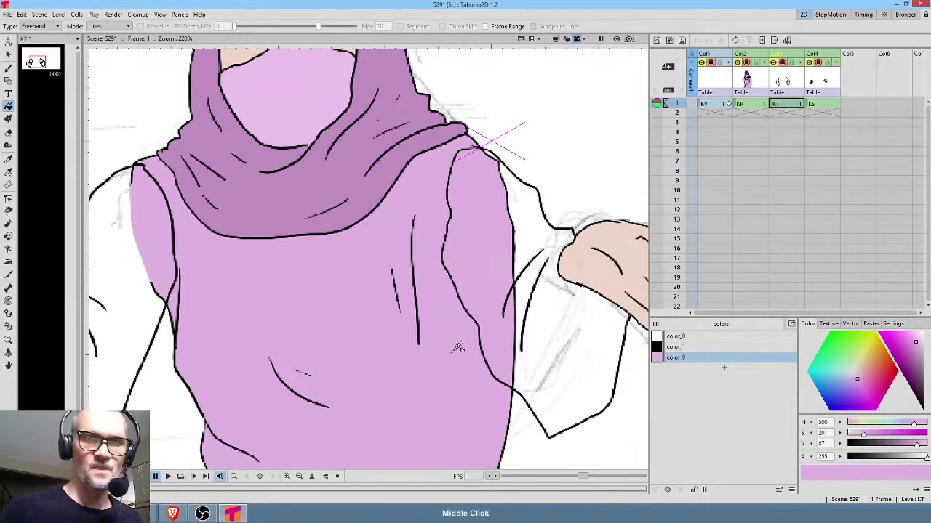
{"action": "left_click", "coordinate": [49, 27]}
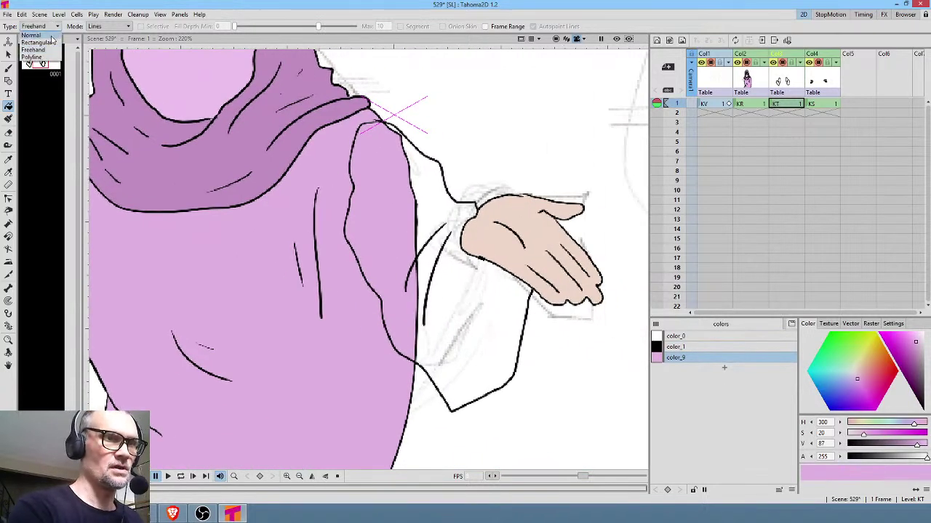
{"action": "left_click", "coordinate": [53, 35]}
{"action": "left_click", "coordinate": [113, 26]}
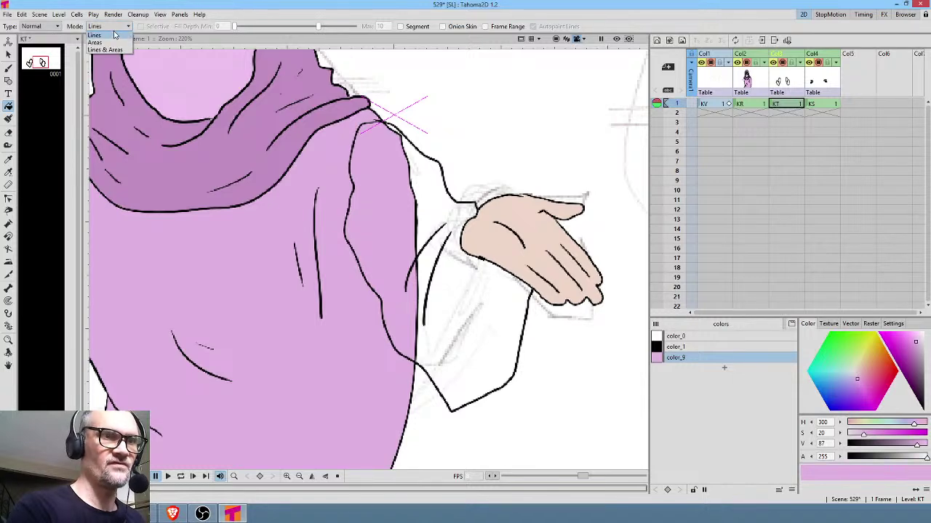
{"action": "left_click", "coordinate": [95, 42]}
Step: Try filling the sleeve on the character's left with lilac, undo the fill, and show only the sleeve column in the viewer
{"action": "left_click", "coordinate": [480, 326]}
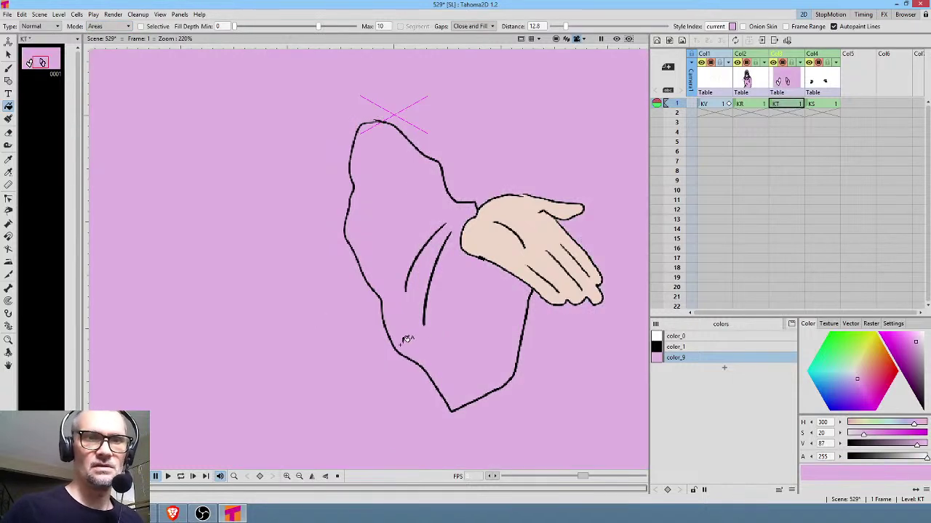
{"action": "key", "text": "ctrl+z"}
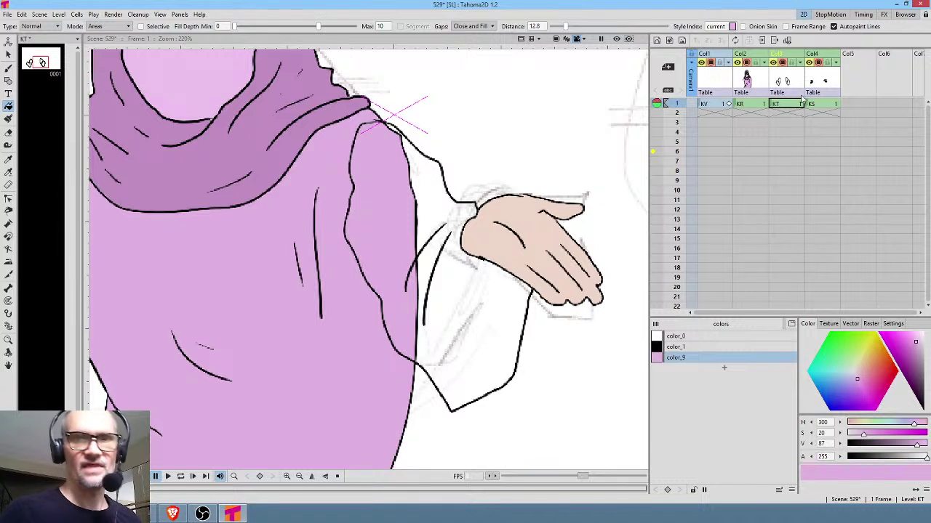
{"action": "key", "text": "alt+1"}
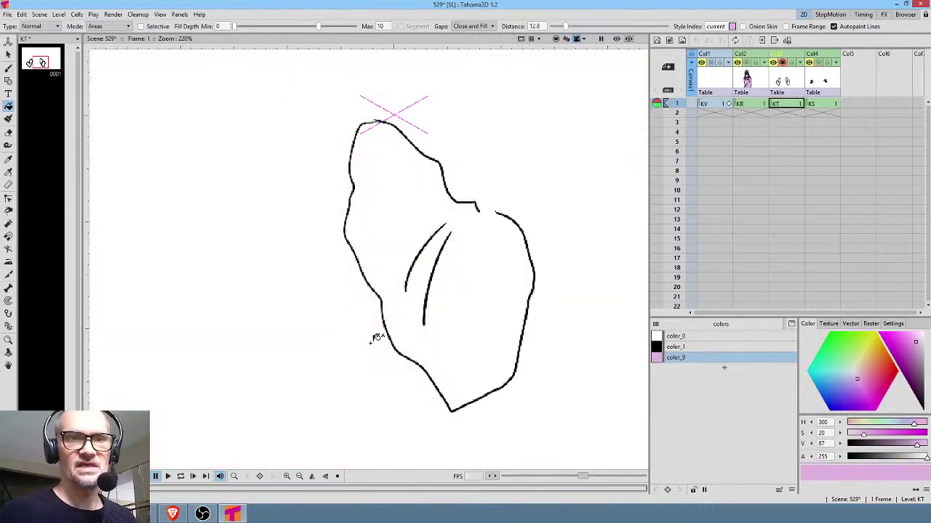
Step: Close the gap in the outline of the sleeve on the character's left with a black color_1 brush stroke
{"action": "left_click", "coordinate": [709, 350]}
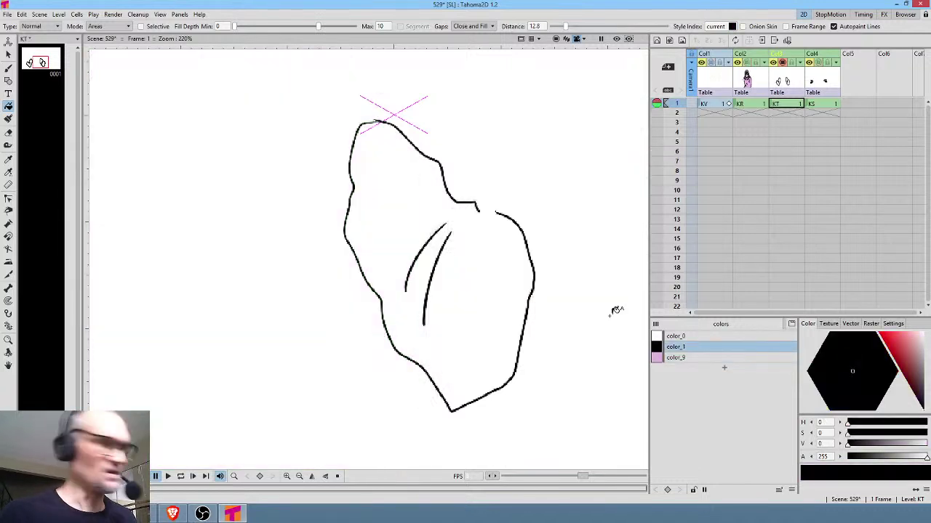
{"action": "key", "text": "b"}
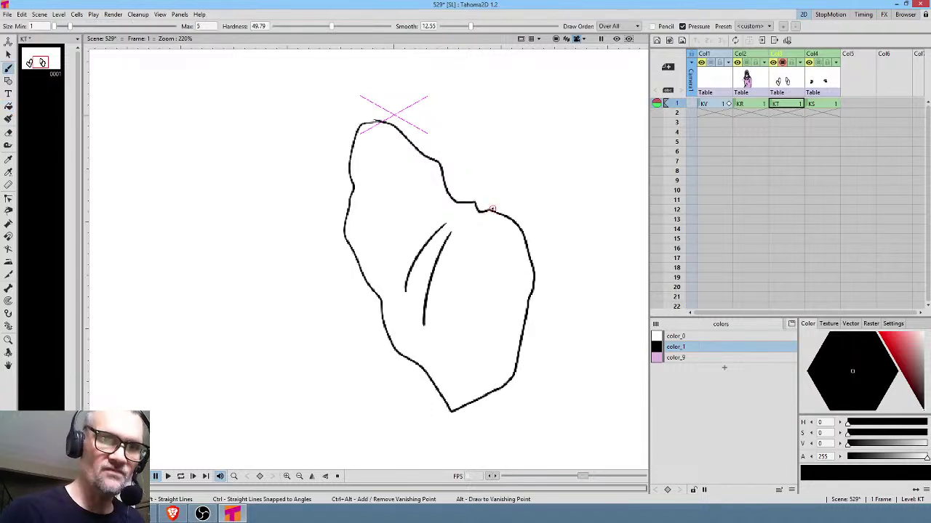
{"action": "left_click_drag", "start_coordinate": [269, 304], "coordinate": [383, 253]}
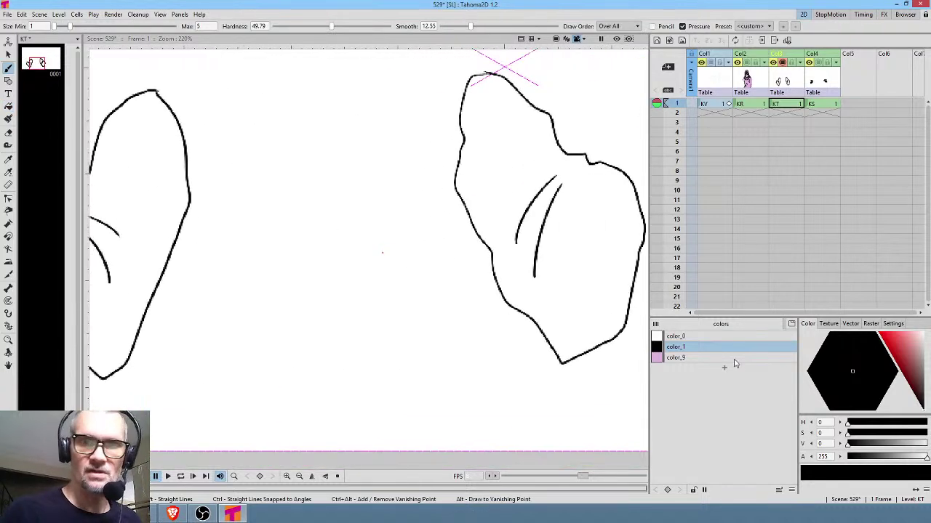
Step: Fill both sleeves on level KT with the lilac color_9 and show all the columns in the viewer again
{"action": "left_click", "coordinate": [722, 358]}
{"action": "key", "text": "f"}
{"action": "left_click", "coordinate": [562, 231]}
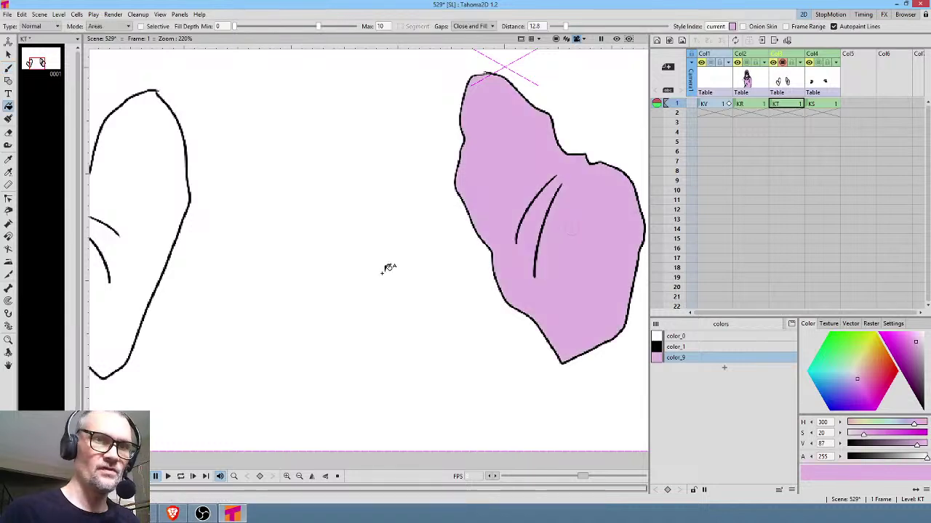
{"action": "left_click", "coordinate": [137, 204]}
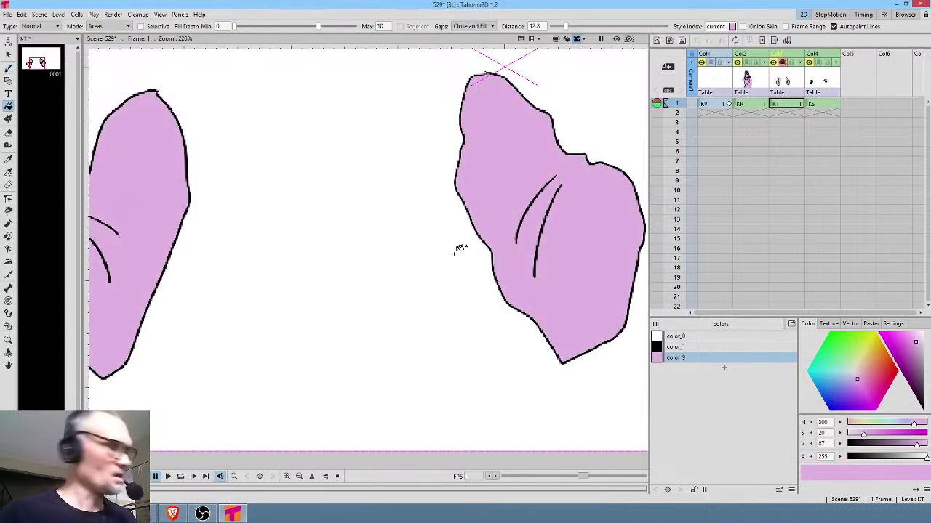
{"action": "key", "text": "alt+a"}
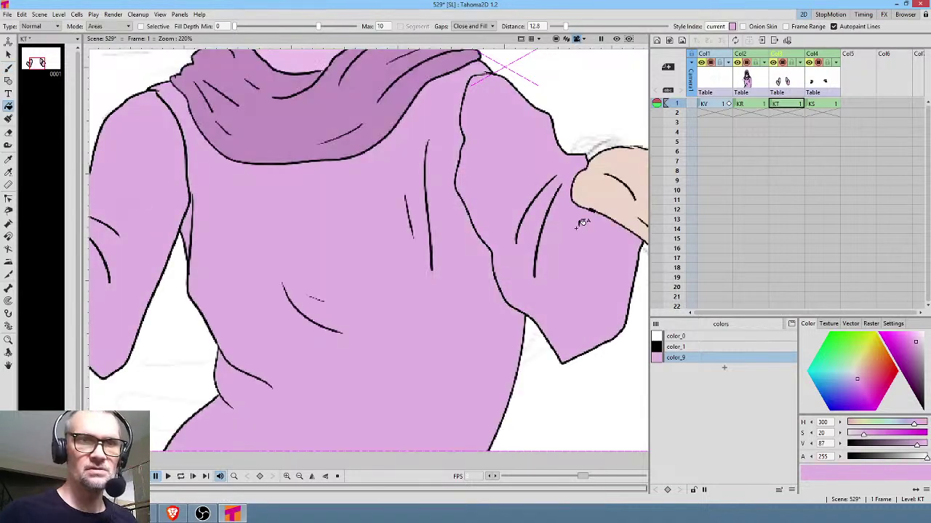
Step: Recolour the inner shoulder lines of both sleeves with lilac, using Fill in Freehand type and Lines mode
{"action": "left_click_drag", "start_coordinate": [453, 202], "coordinate": [562, 280]}
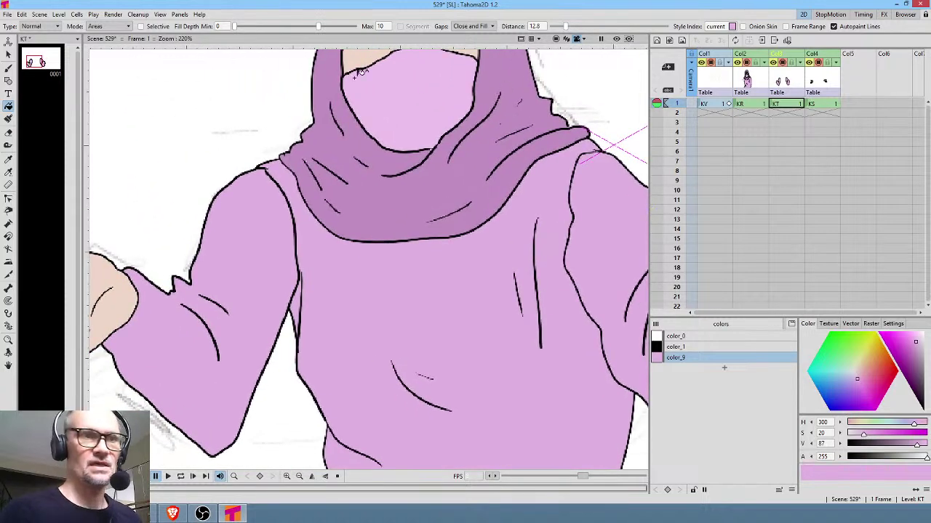
{"action": "left_click", "coordinate": [33, 26]}
{"action": "left_click", "coordinate": [50, 51]}
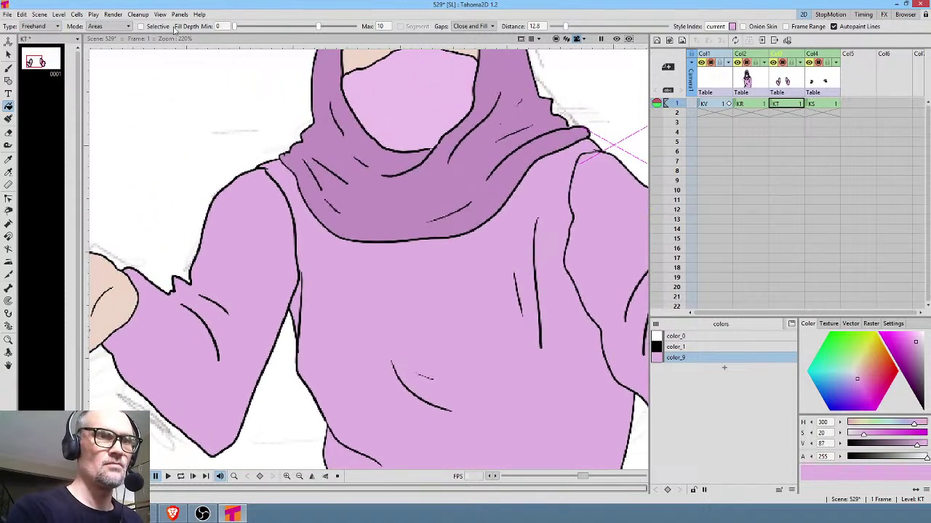
{"action": "left_click", "coordinate": [109, 26]}
{"action": "left_click", "coordinate": [101, 43]}
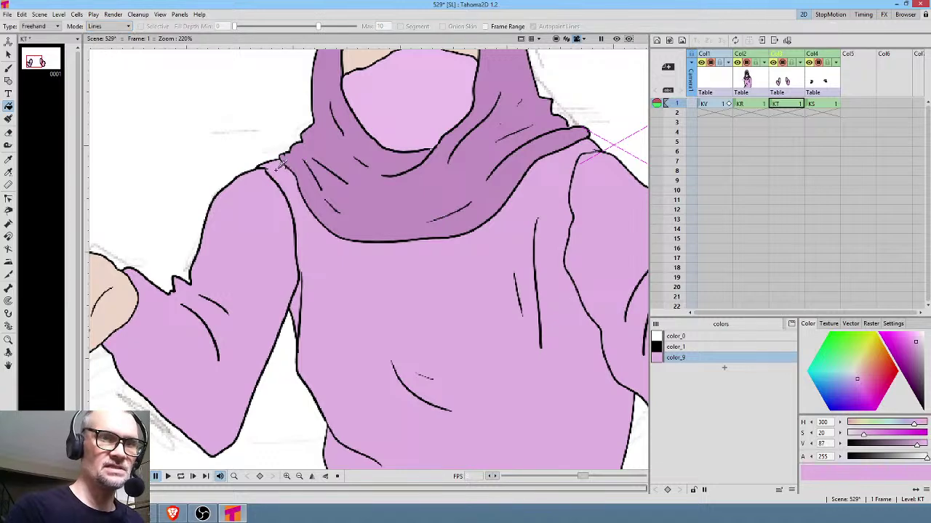
{"action": "left_click_drag", "start_coordinate": [262, 169], "coordinate": [296, 291]}
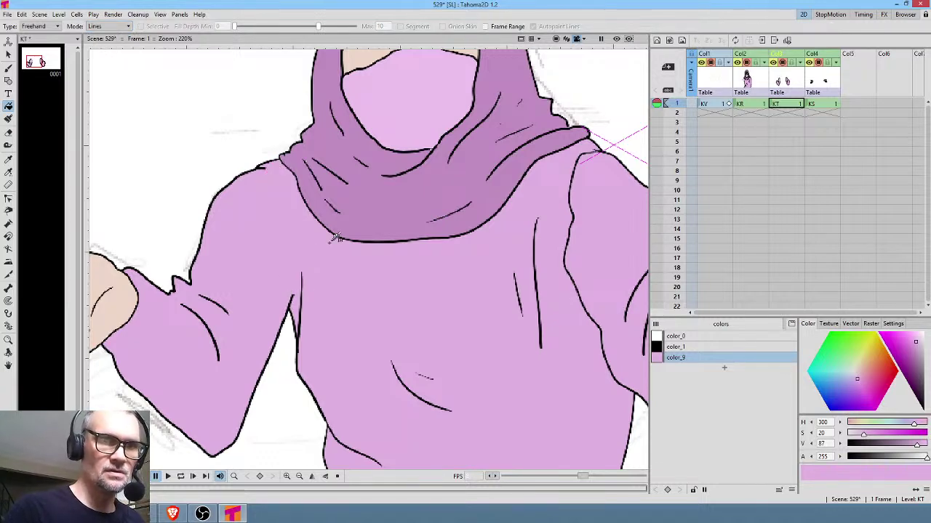
{"action": "middle_click", "coordinate": [570, 159]}
{"action": "mouse_move", "coordinate": [473, 208]}
{"action": "left_mouse_down"}
{"action": "mouse_move", "coordinate": [435, 197]}
{"action": "mouse_move", "coordinate": [420, 251]}
{"action": "mouse_move", "coordinate": [448, 396]}
{"action": "mouse_move", "coordinate": [467, 398]}
{"action": "mouse_move", "coordinate": [451, 334]}
{"action": "mouse_move", "coordinate": [460, 246]}
{"action": "left_mouse_up"}
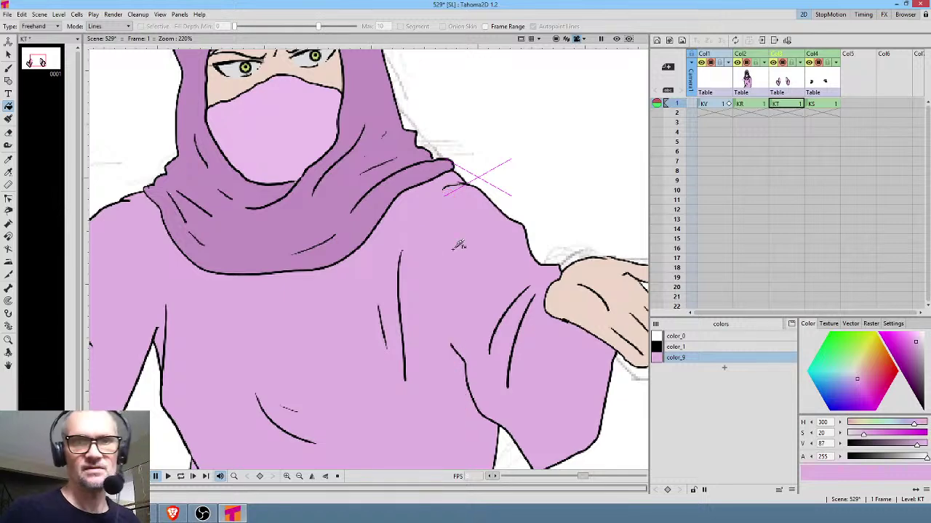
Step: Extend the exposure of levels KR, KT and KS together through frame 2
{"action": "scroll", "coordinate": [455, 288], "scroll_direction": "down", "scroll_amount": 4}
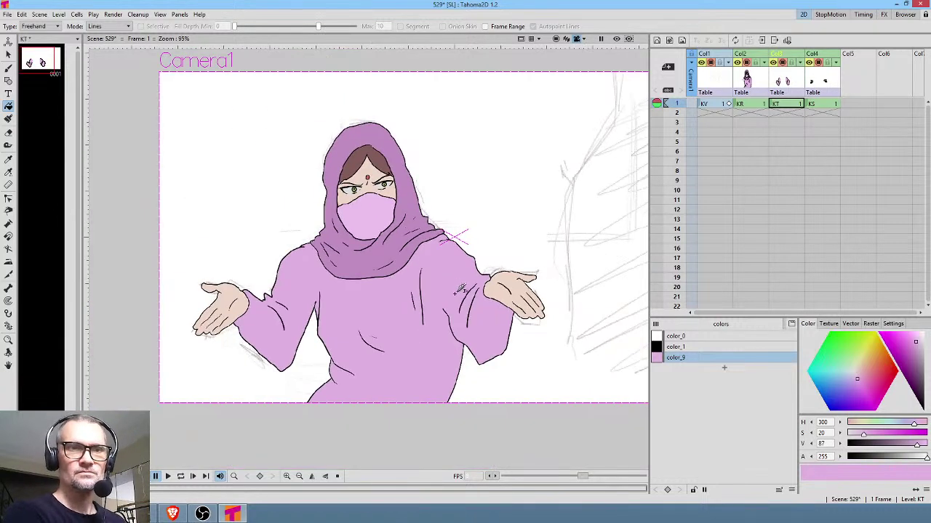
{"action": "left_click", "coordinate": [750, 106]}
{"action": "left_click", "coordinate": [831, 107], "text": "shift"}
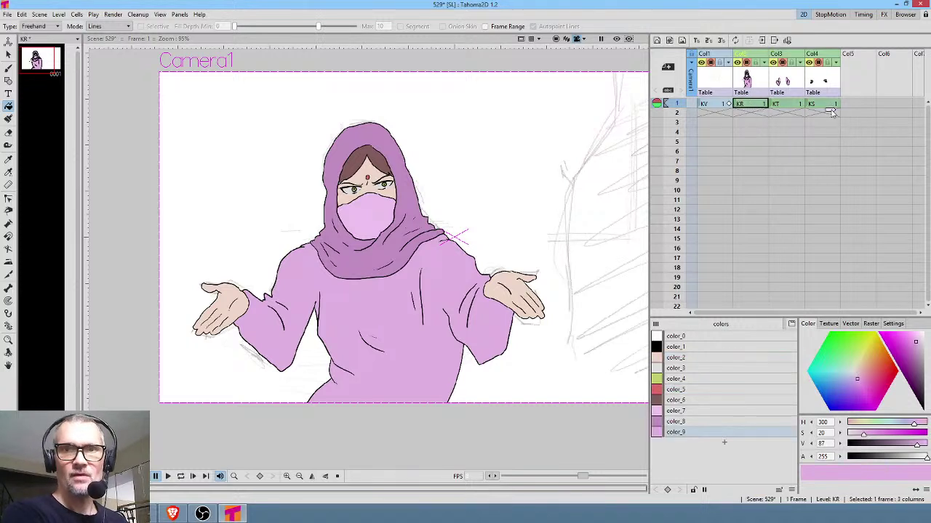
{"action": "left_click_drag", "start_coordinate": [831, 113], "coordinate": [832, 124]}
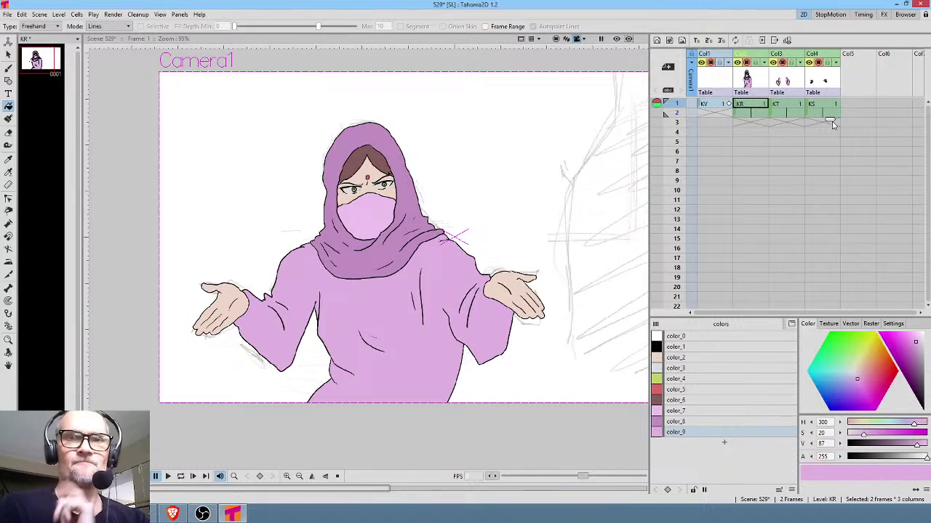
Step: Select the eye on the character's right on level KR with a freehand selection, rotate it about 0.46° and move it up about 2.8 px
{"action": "left_click", "coordinate": [771, 104]}
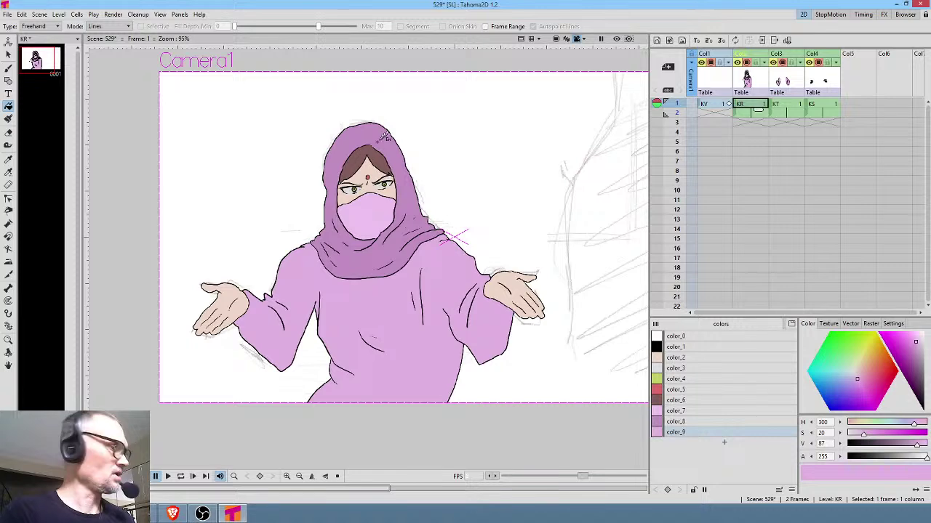
{"action": "scroll", "coordinate": [343, 243], "scroll_direction": "up", "scroll_amount": 9}
{"action": "left_click_drag", "start_coordinate": [409, 251], "coordinate": [443, 258]}
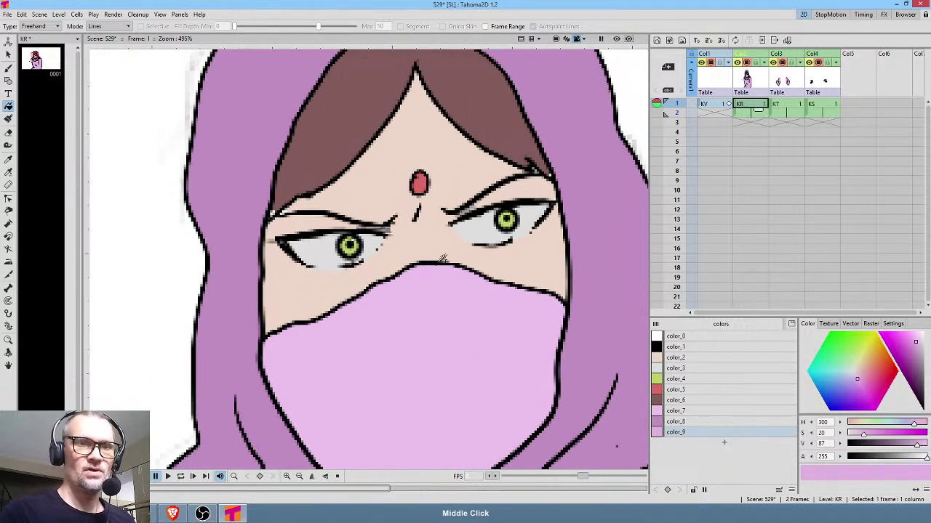
{"action": "key", "text": "s"}
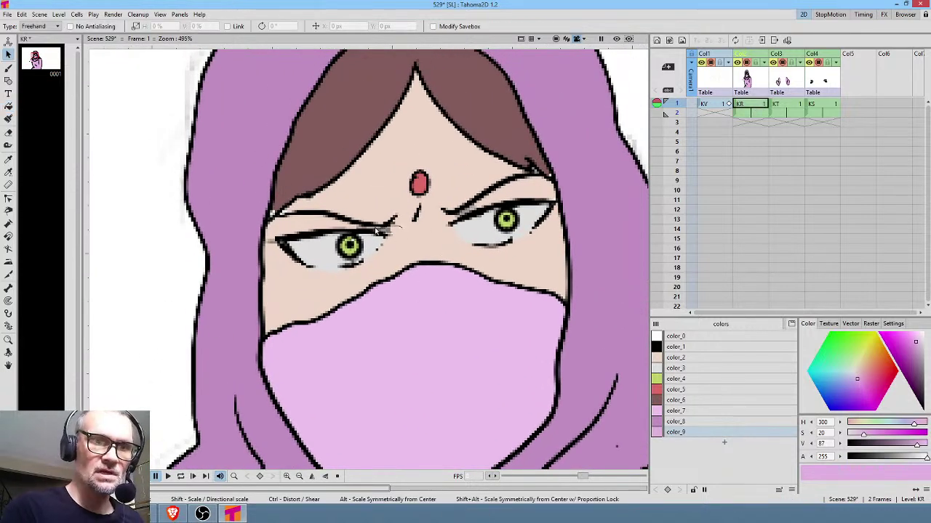
{"action": "mouse_move", "coordinate": [271, 242]}
{"action": "left_mouse_down"}
{"action": "mouse_move", "coordinate": [317, 282]}
{"action": "mouse_move", "coordinate": [380, 263]}
{"action": "mouse_move", "coordinate": [404, 228]}
{"action": "left_mouse_up"}
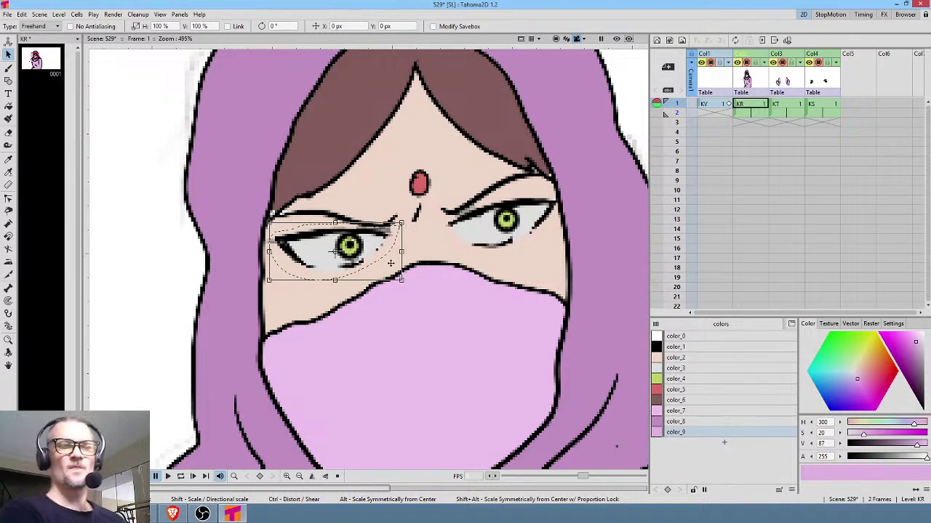
{"action": "scroll", "coordinate": [390, 263], "scroll_direction": "down", "scroll_amount": 4}
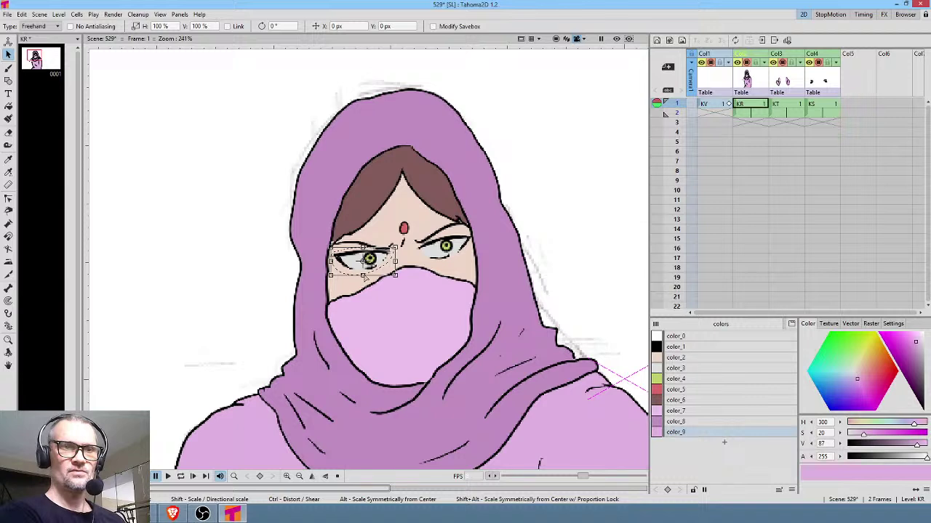
{"action": "left_click_drag", "start_coordinate": [364, 275], "coordinate": [394, 271]}
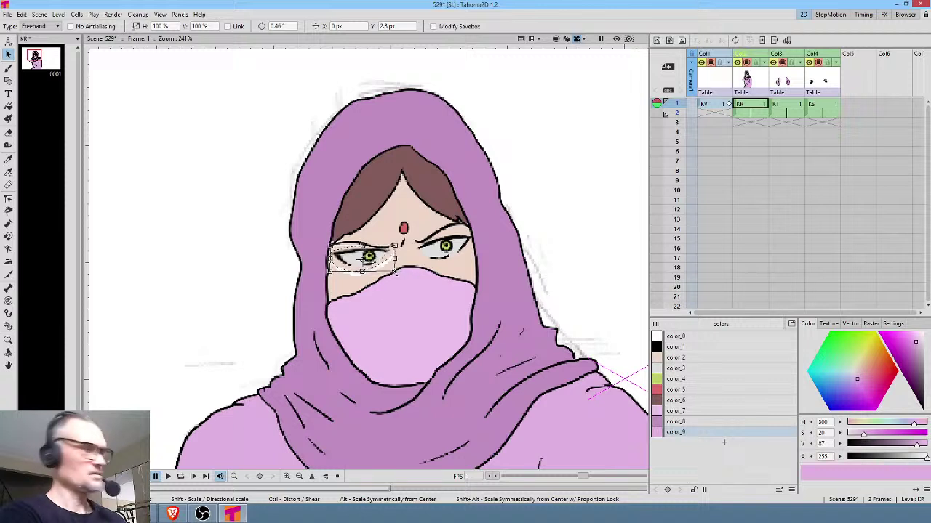
Step: Narrow the selected left eye slightly on its outer side, using a horizontally flipped view to judge the face
{"action": "key", "text": "h"}
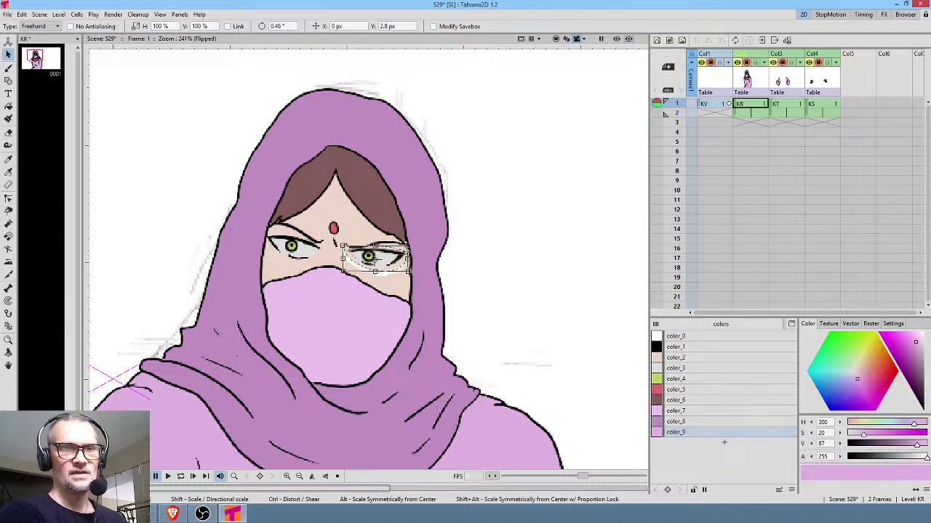
{"action": "left_click_drag", "start_coordinate": [409, 258], "coordinate": [402, 258]}
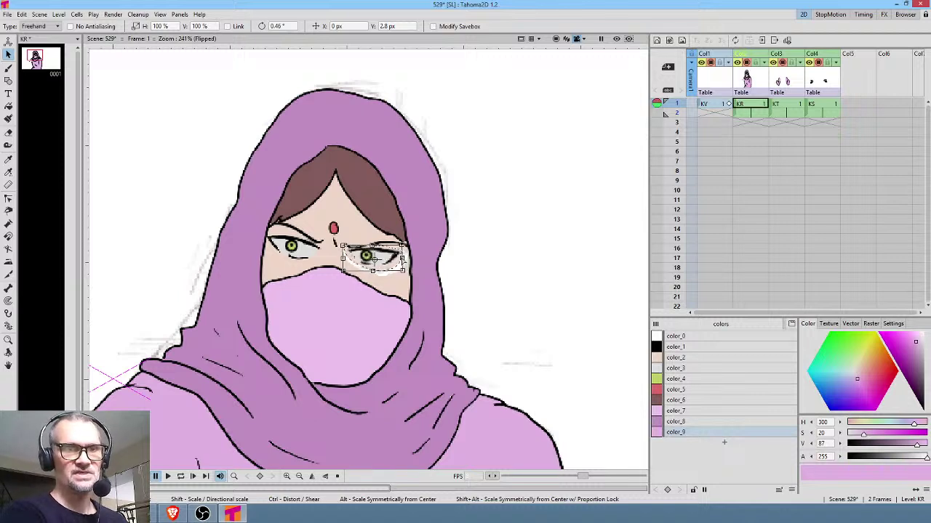
{"action": "key", "text": "shift+h"}
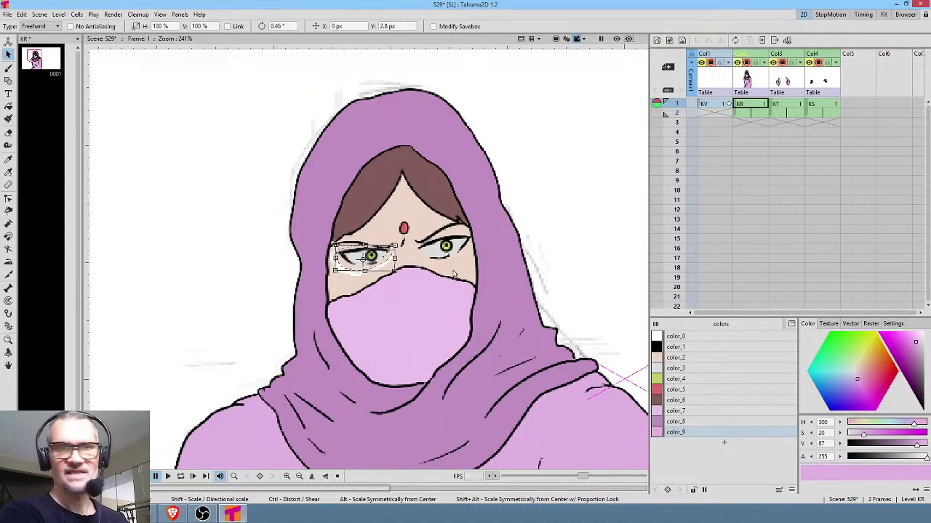
Step: Fill the white gaps around the adjusted left eye with skin colour color_2, using the Fill tool in Areas mode
{"action": "left_click", "coordinate": [675, 357]}
{"action": "scroll", "coordinate": [367, 280], "scroll_direction": "up", "scroll_amount": 3}
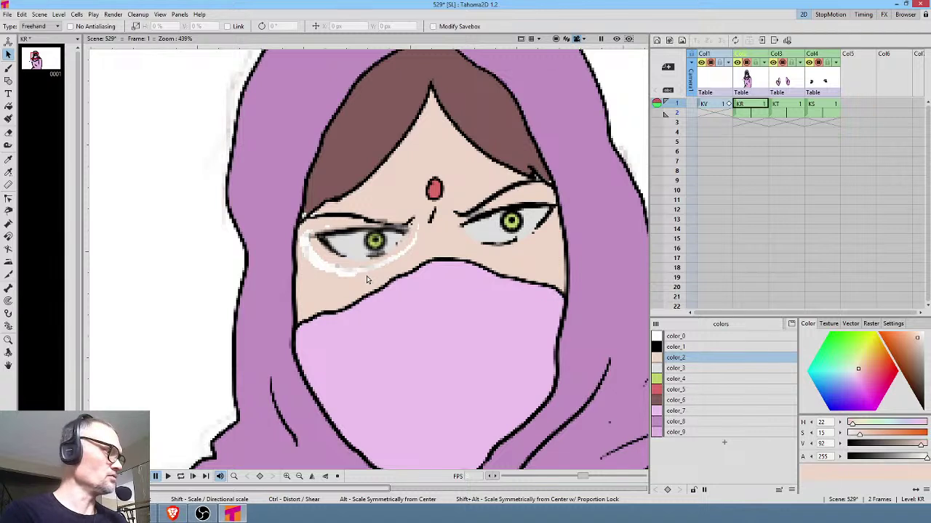
{"action": "key", "text": "f"}
{"action": "left_click", "coordinate": [109, 26]}
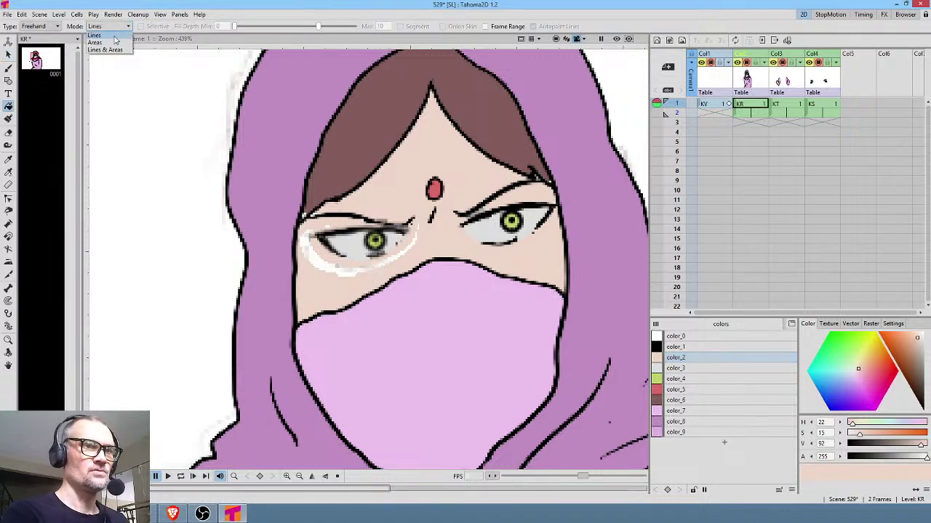
{"action": "left_click", "coordinate": [113, 42]}
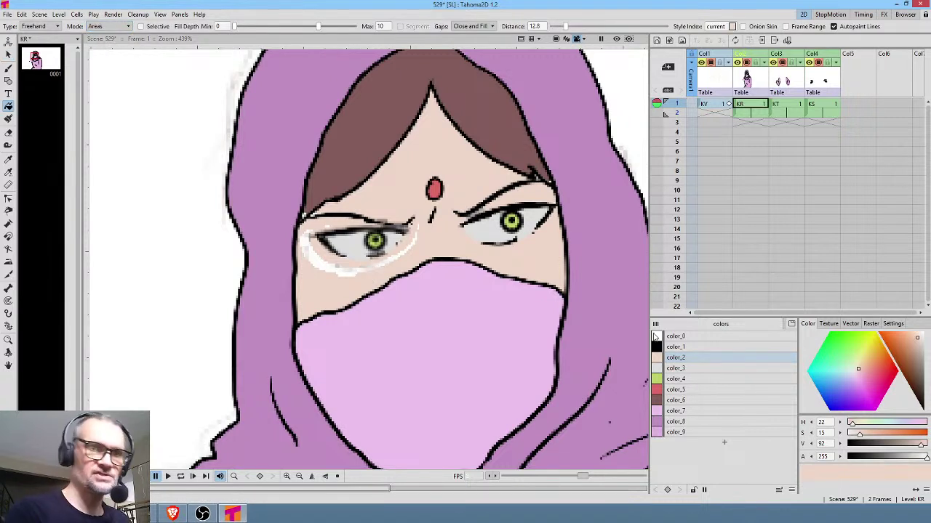
{"action": "mouse_move", "coordinate": [308, 225]}
{"action": "left_mouse_down"}
{"action": "mouse_move", "coordinate": [303, 248]}
{"action": "mouse_move", "coordinate": [329, 271]}
{"action": "mouse_move", "coordinate": [335, 262]}
{"action": "mouse_move", "coordinate": [321, 235]}
{"action": "left_mouse_up"}
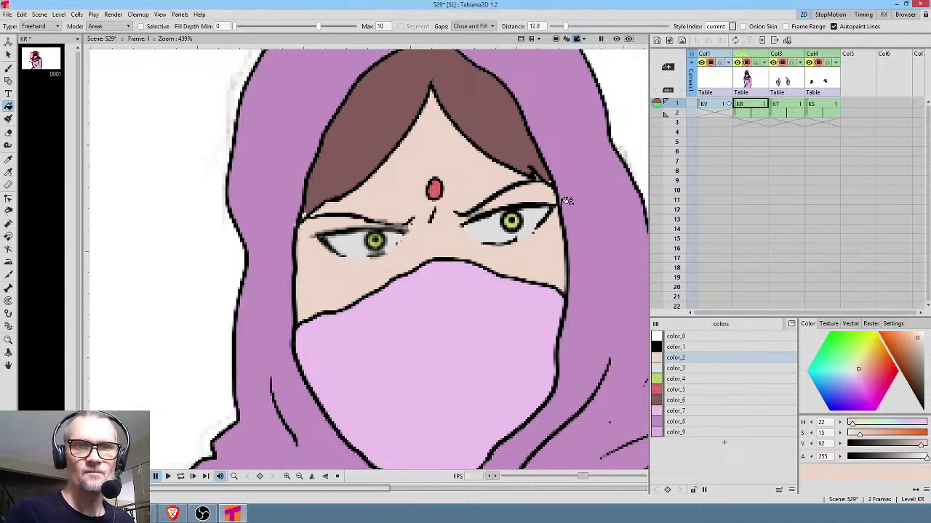
Step: Lasso the iris of the left eye and move it about 2.56 px to the left
{"action": "left_click", "coordinate": [696, 400]}
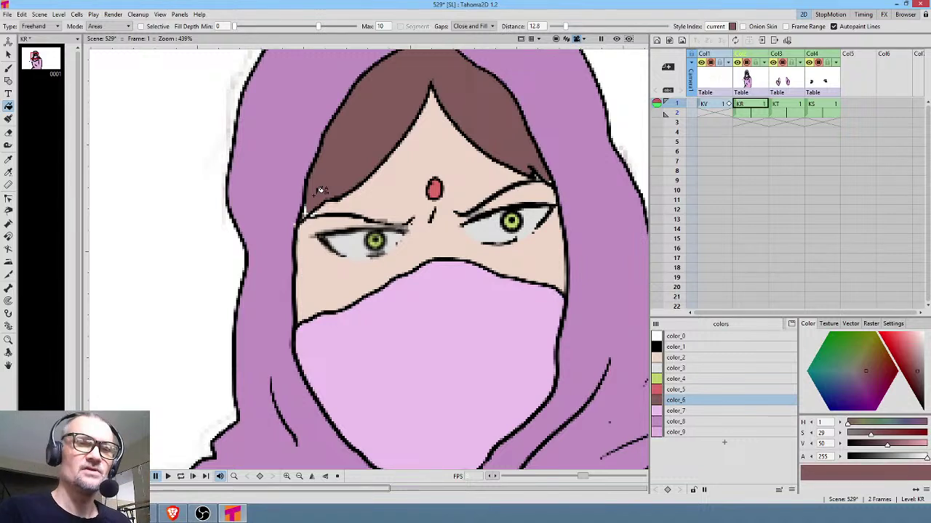
{"action": "key", "text": "alt+0"}
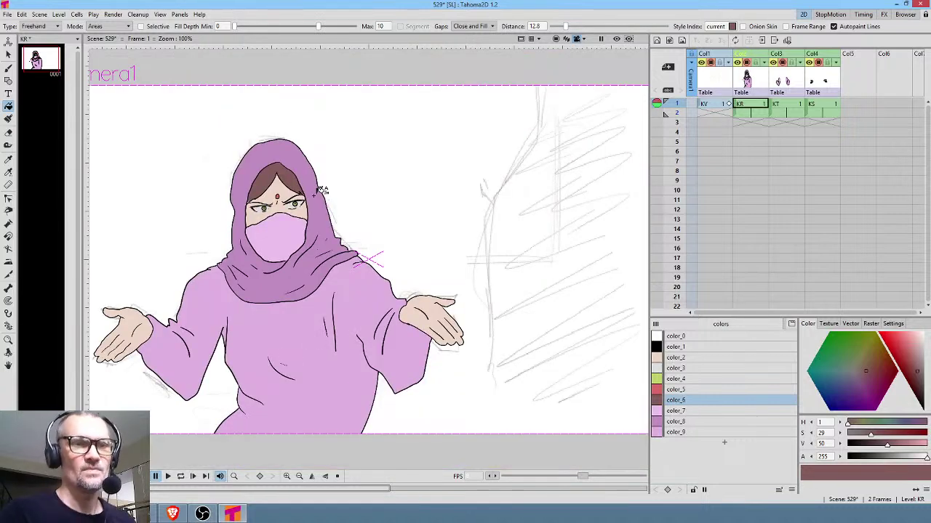
{"action": "scroll", "coordinate": [278, 240], "scroll_direction": "up", "scroll_amount": 5}
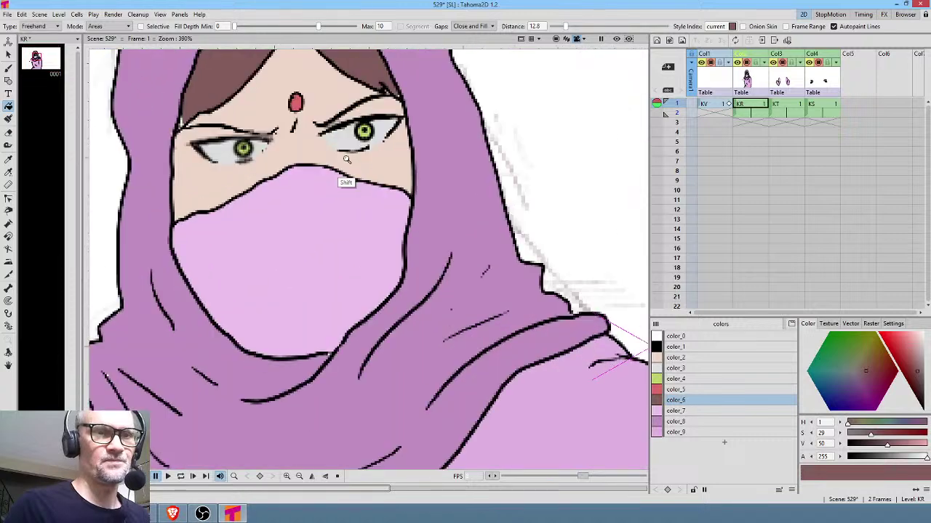
{"action": "left_click_drag", "start_coordinate": [354, 183], "coordinate": [399, 241]}
{"action": "scroll", "coordinate": [344, 218], "scroll_direction": "up", "scroll_amount": 3}
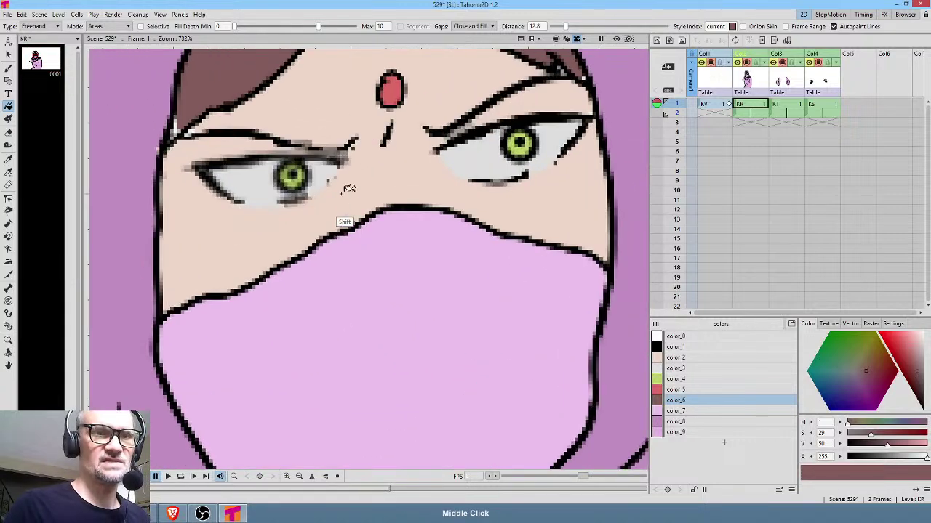
{"action": "key", "text": "s"}
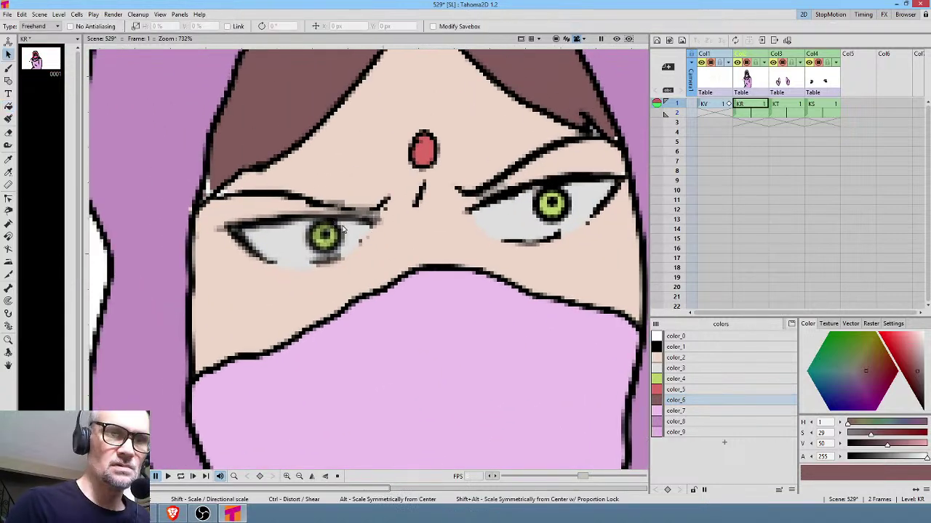
{"action": "mouse_move", "coordinate": [338, 224]}
{"action": "left_mouse_down"}
{"action": "mouse_move", "coordinate": [306, 229]}
{"action": "mouse_move", "coordinate": [305, 251]}
{"action": "mouse_move", "coordinate": [345, 249]}
{"action": "mouse_move", "coordinate": [348, 228]}
{"action": "mouse_move", "coordinate": [320, 235]}
{"action": "left_mouse_up"}
{"action": "key", "text": "alt+0"}
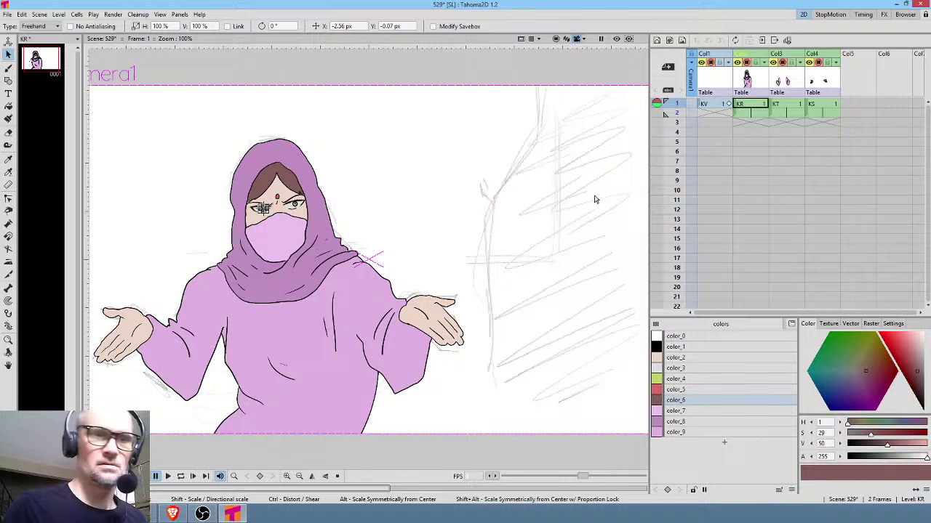
Step: Paint over the dark remnant beside the left iris with eye-white colour color_3, using the Paint Brush in Areas mode
{"action": "key", "text": "b"}
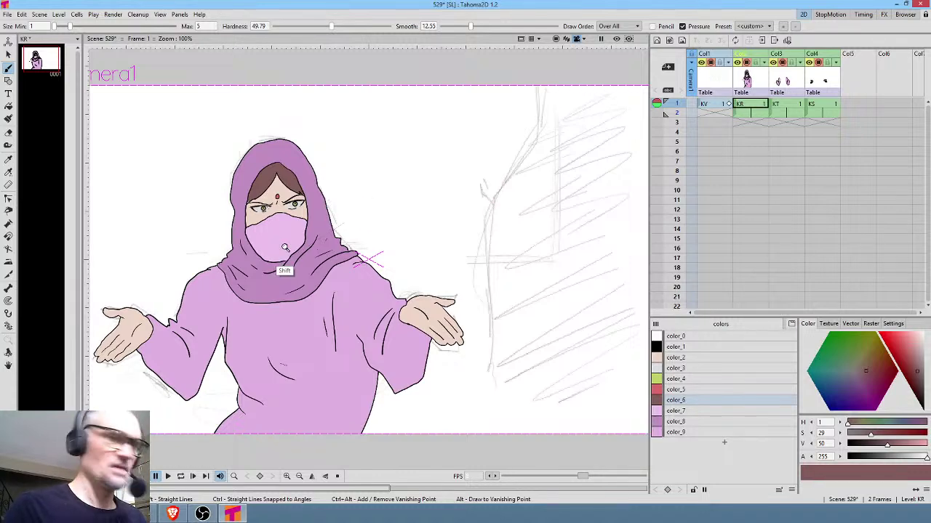
{"action": "scroll", "coordinate": [284, 233], "scroll_direction": "up", "scroll_amount": 4}
{"action": "scroll", "coordinate": [283, 172], "scroll_direction": "up", "scroll_amount": 2}
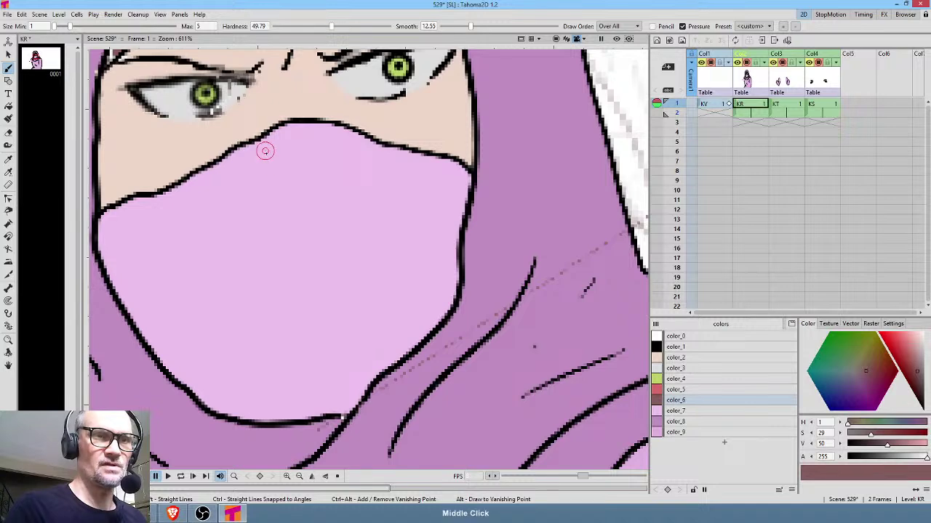
{"action": "middle_click", "coordinate": [264, 150]}
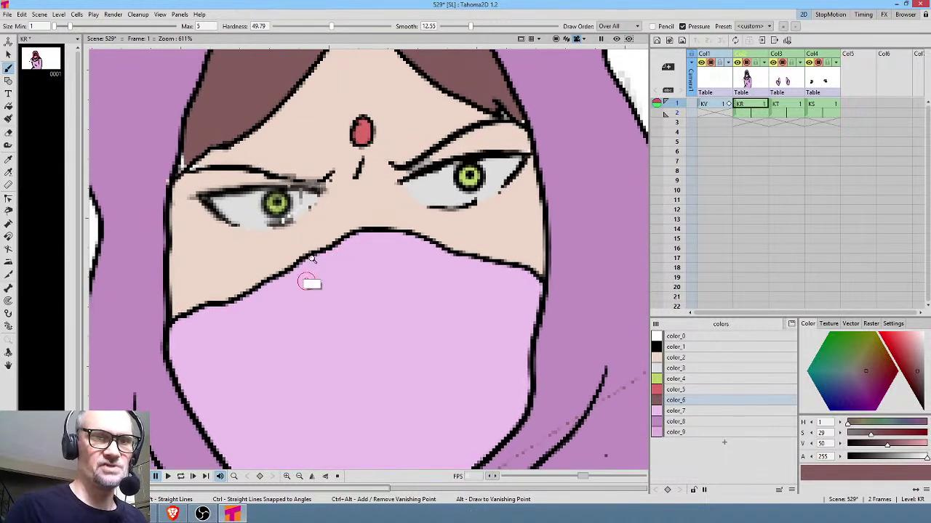
{"action": "scroll", "coordinate": [307, 278], "scroll_direction": "up", "scroll_amount": 3}
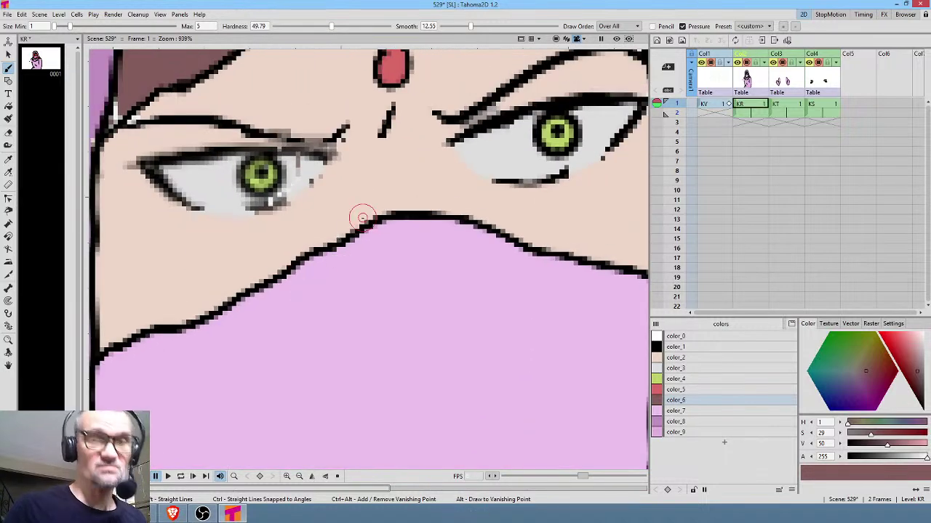
{"action": "left_click", "coordinate": [691, 368]}
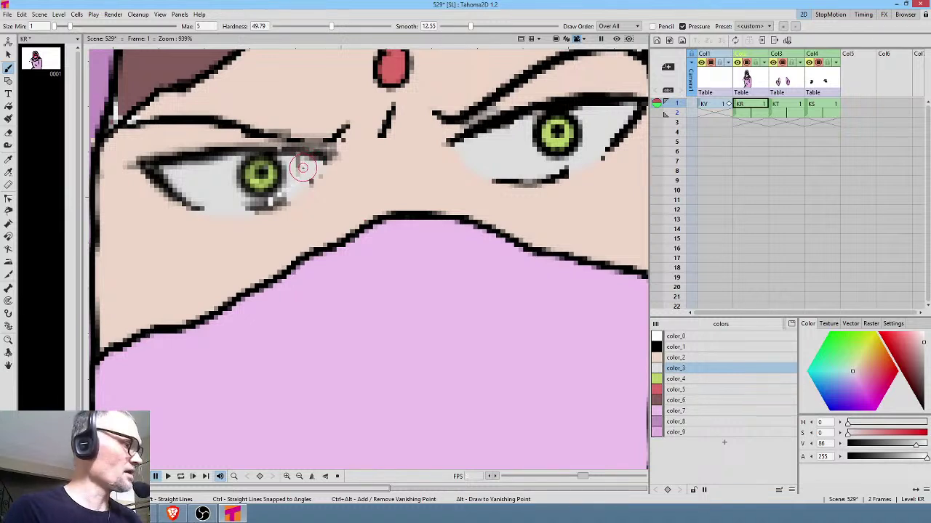
{"action": "key", "text": "k"}
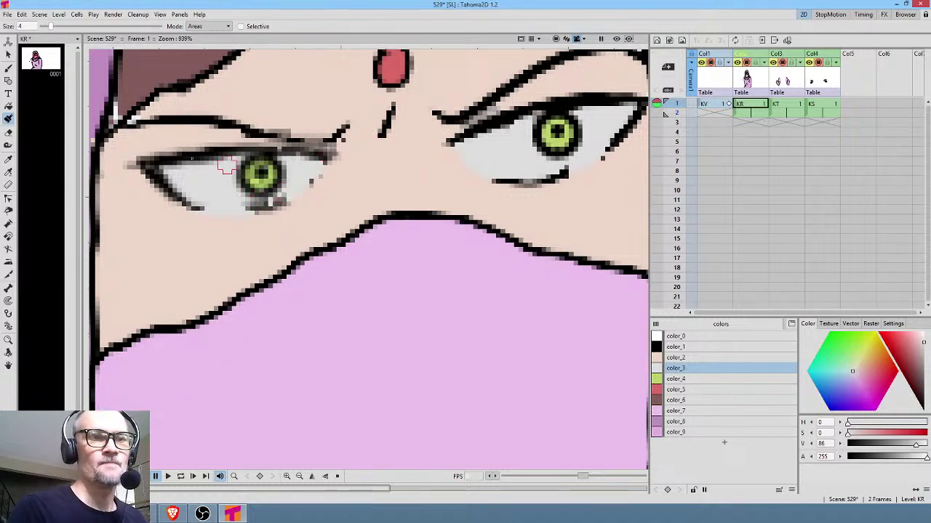
Step: Paint the white gap at the hair's lower left corner with hair colour color_6
{"action": "left_click_drag", "start_coordinate": [145, 143], "coordinate": [229, 178]}
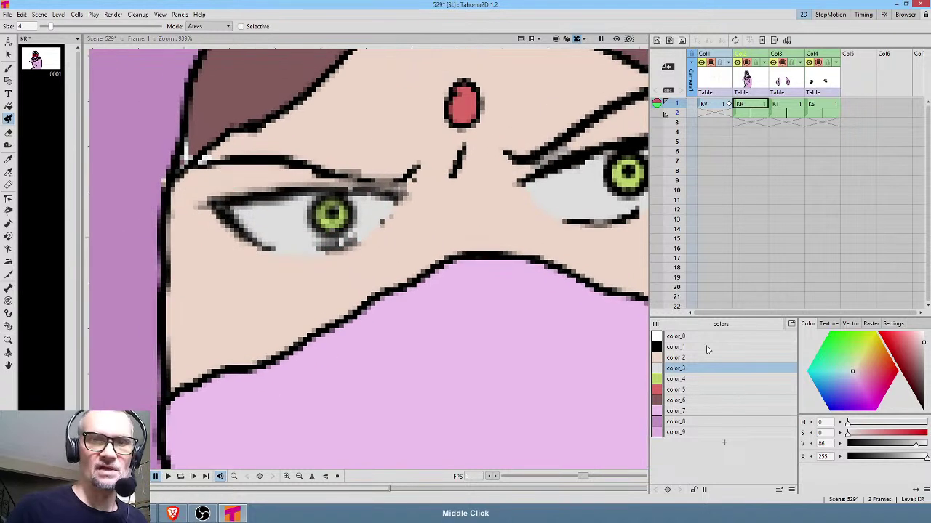
{"action": "left_click", "coordinate": [698, 400]}
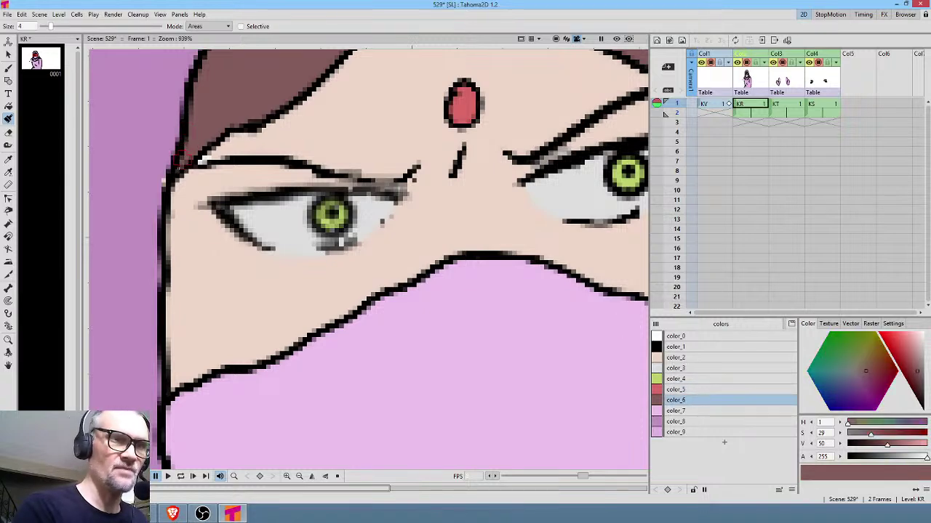
{"action": "left_click_drag", "start_coordinate": [498, 189], "coordinate": [199, 308]}
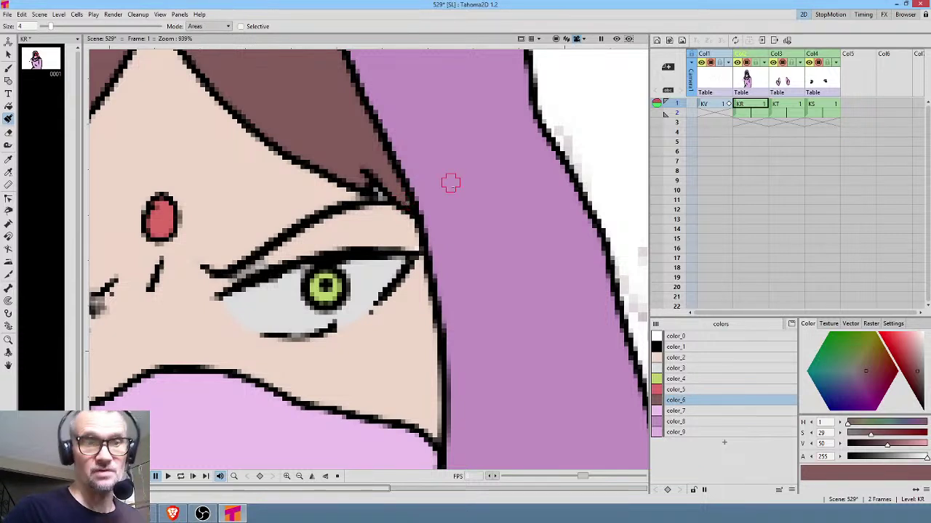
{"action": "left_click", "coordinate": [286, 311]}
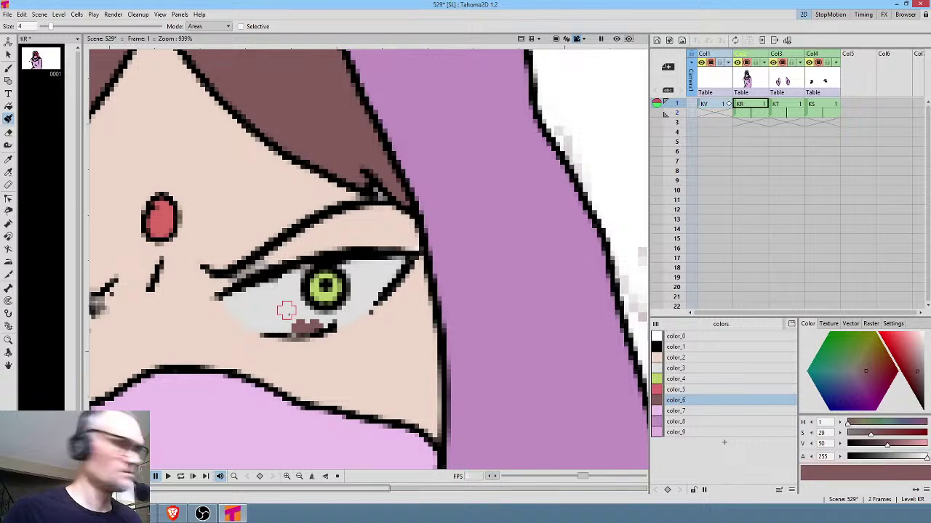
{"action": "key", "text": "ctrl+z"}
{"action": "key", "text": "ctrl+z"}
Step: Select frame 2 of the KT arm level in Col3 and hide the hands column Col4
{"action": "left_click_drag", "start_coordinate": [363, 307], "coordinate": [540, 233]}
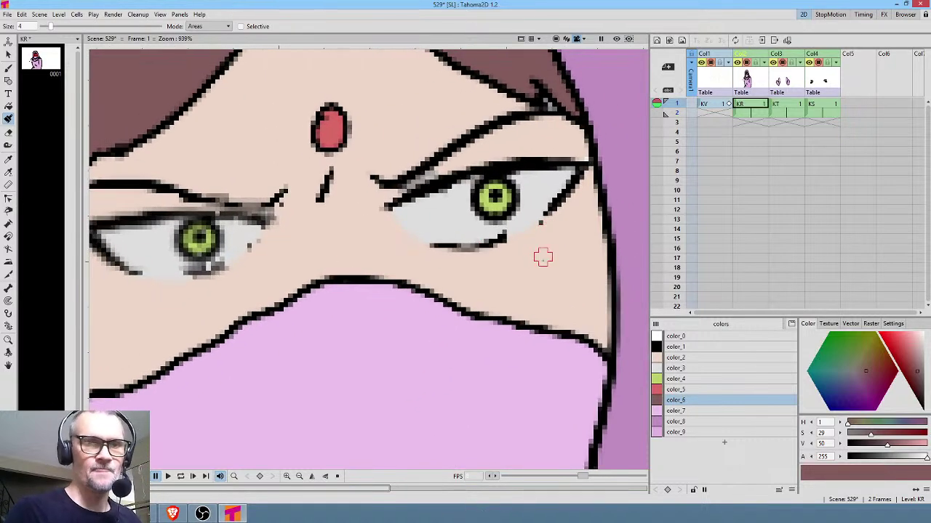
{"action": "scroll", "coordinate": [543, 257], "scroll_direction": "down", "scroll_amount": 10}
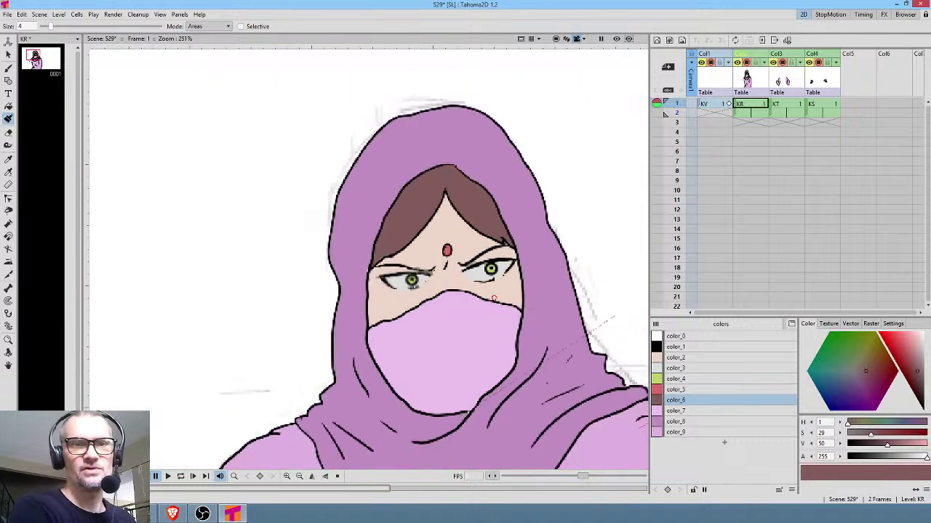
{"action": "left_click_drag", "start_coordinate": [517, 306], "coordinate": [439, 215]}
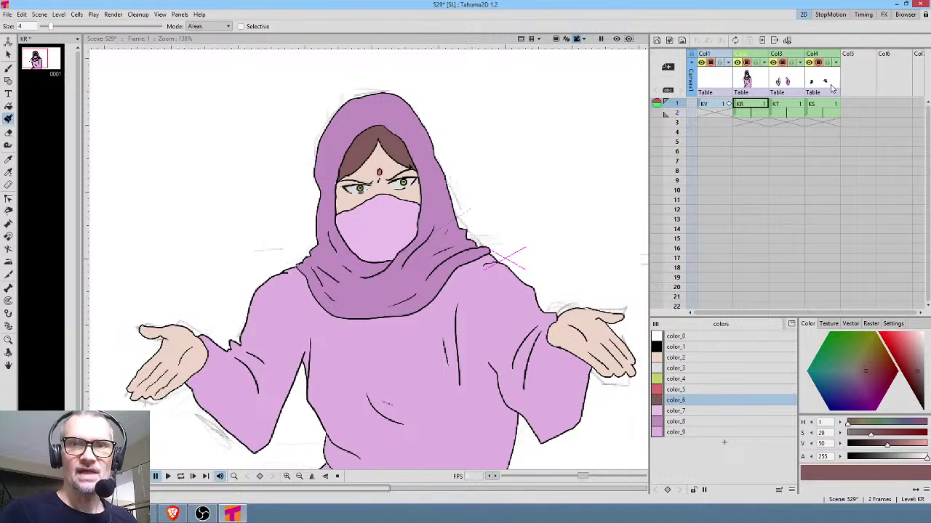
{"action": "left_click", "coordinate": [797, 106]}
{"action": "left_click", "coordinate": [798, 114]}
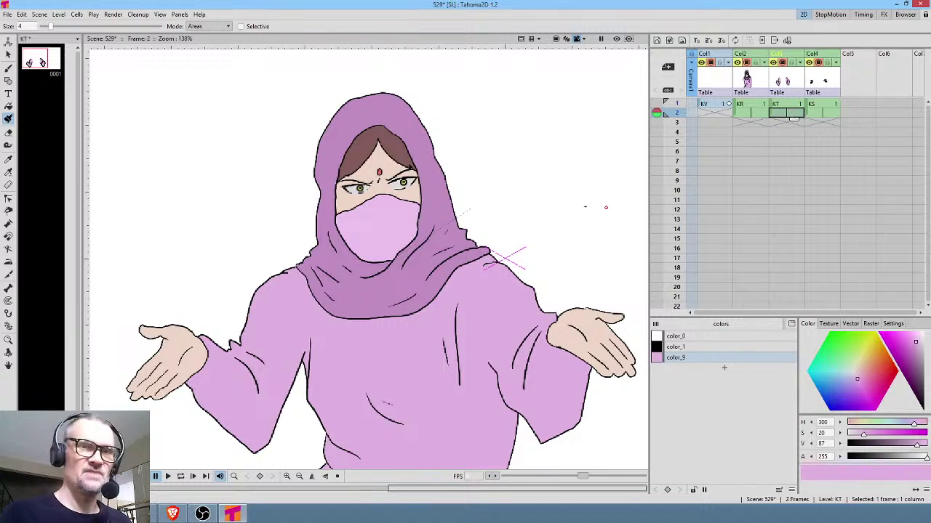
{"action": "left_click", "coordinate": [818, 63]}
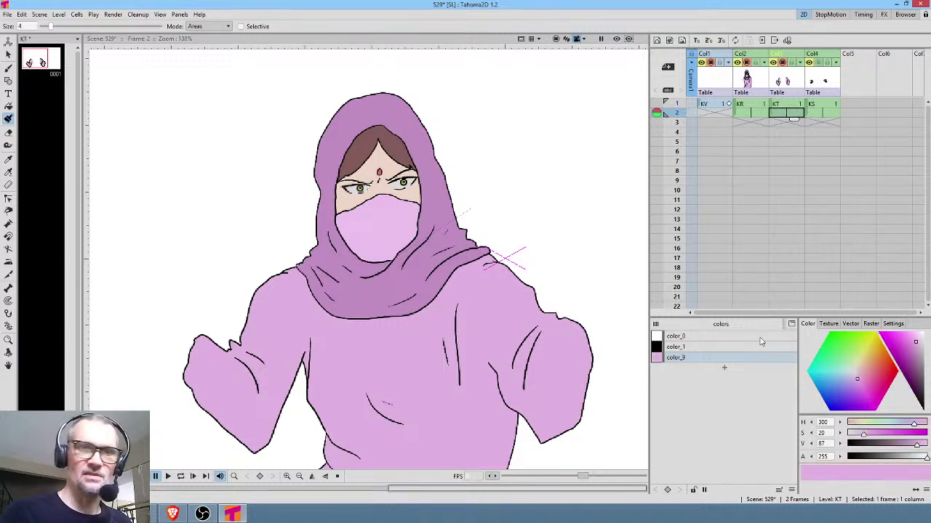
Step: Draw the outline of an outstretched left sleeve on KT frame 2 with the Brush in black color_1
{"action": "left_click", "coordinate": [715, 347]}
{"action": "key", "text": "b"}
{"action": "left_click", "coordinate": [248, 320]}
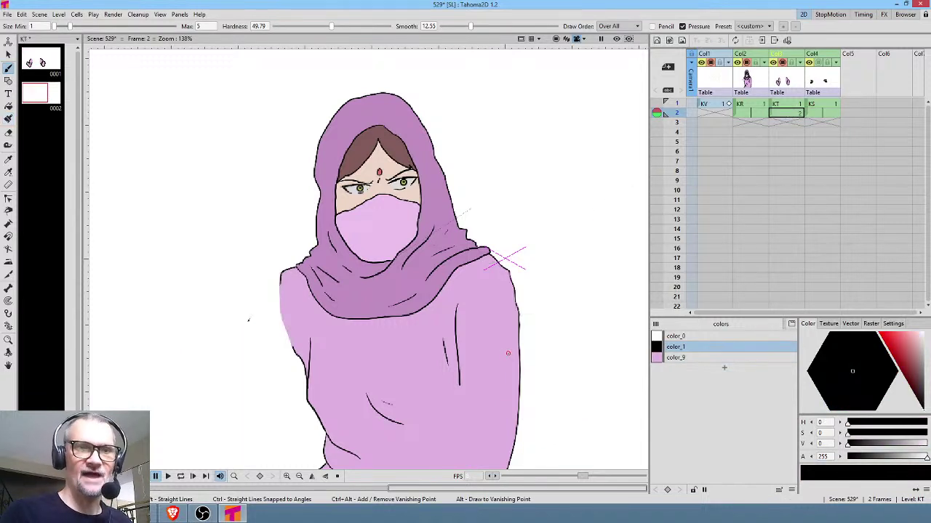
{"action": "scroll", "coordinate": [402, 269], "scroll_direction": "down", "scroll_amount": 3}
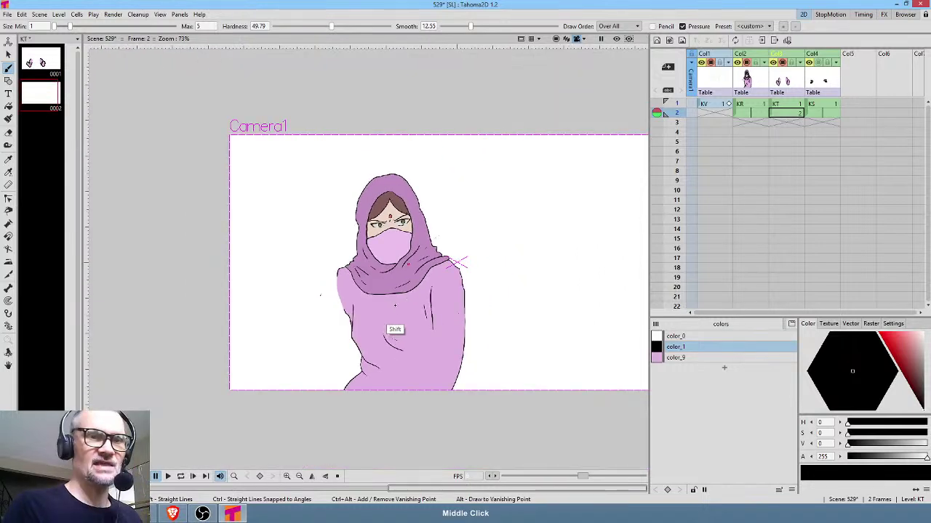
{"action": "left_click_drag", "start_coordinate": [337, 270], "coordinate": [293, 309]}
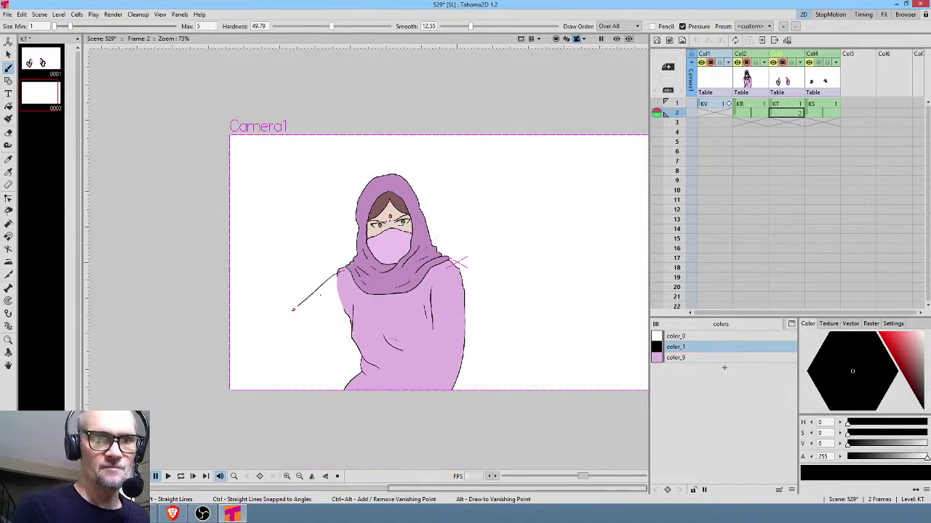
{"action": "mouse_move", "coordinate": [245, 341]}
{"action": "left_mouse_down"}
{"action": "mouse_move", "coordinate": [251, 349]}
{"action": "mouse_move", "coordinate": [344, 313]}
{"action": "left_mouse_up"}
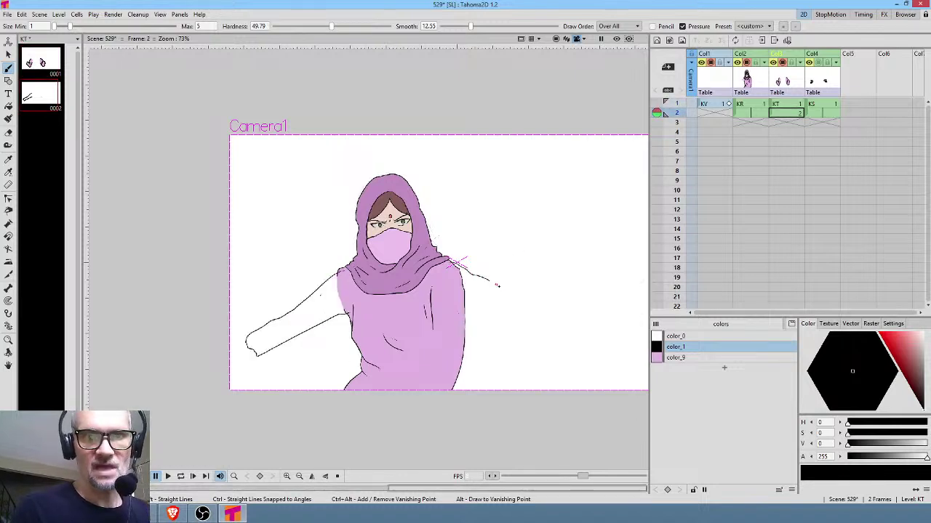
Step: Draw the outline of the outstretched right sleeve back to the torso, and return to frame 1 to compare poses
{"action": "left_click_drag", "start_coordinate": [497, 286], "coordinate": [548, 299]}
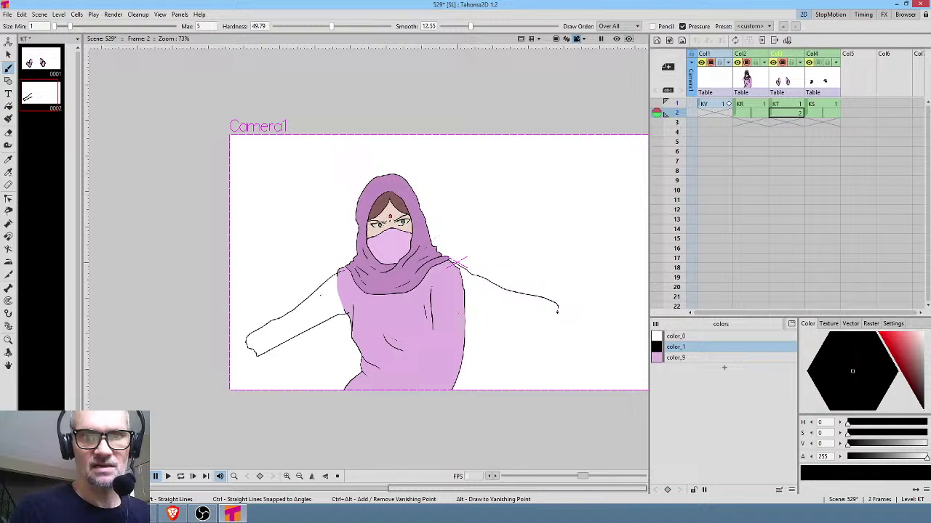
{"action": "left_click_drag", "start_coordinate": [538, 324], "coordinate": [468, 317]}
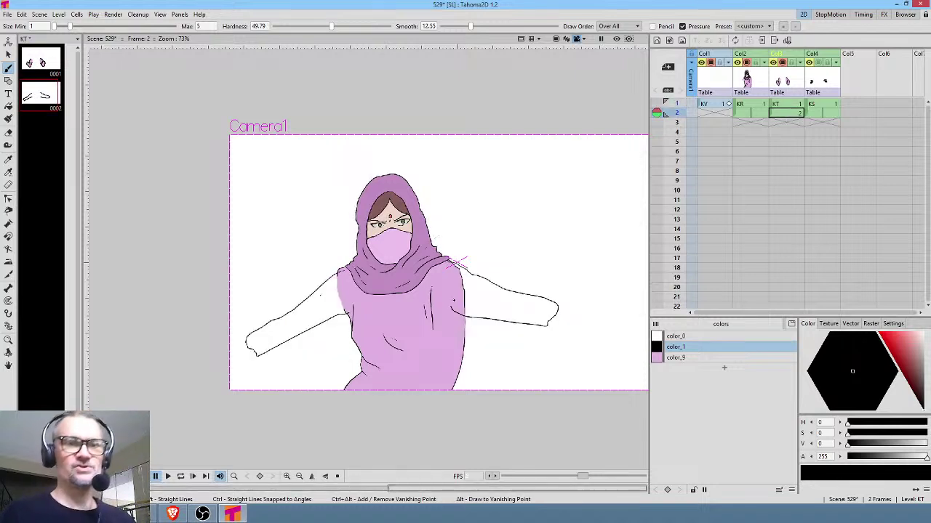
{"action": "key", "text": "Up"}
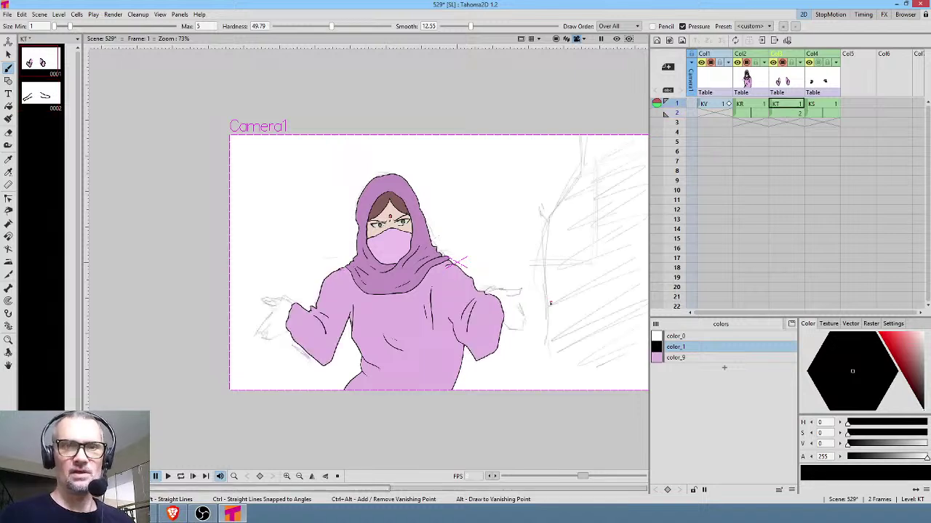
Step: Compare the two arm poses and close the open shoulder ends of both sleeves on KT frame 2 with color_9 lines, with the column isolated
{"action": "key", "text": "Down"}
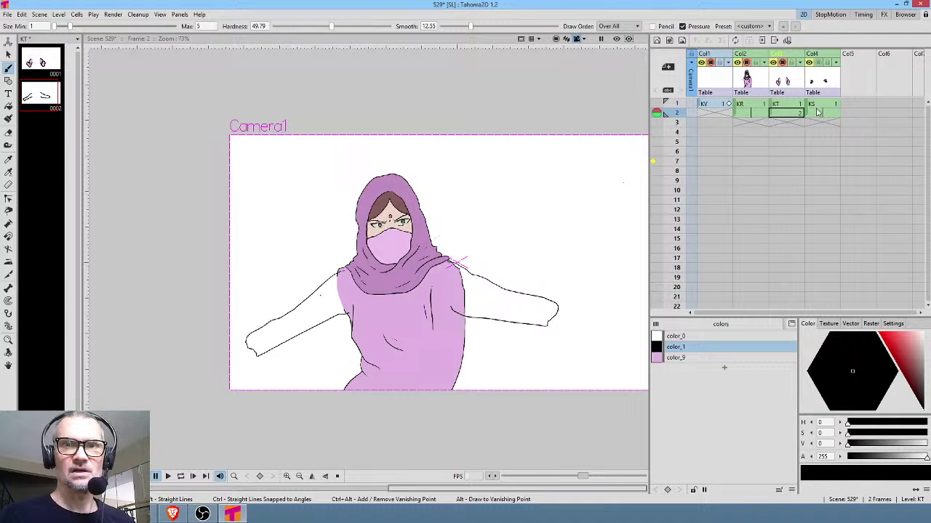
{"action": "left_click", "coordinate": [800, 105]}
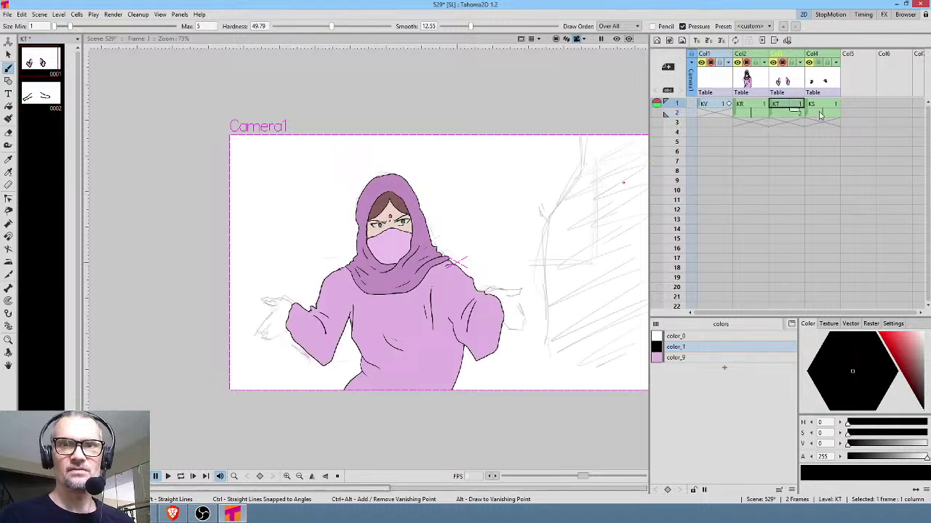
{"action": "left_click", "coordinate": [820, 113]}
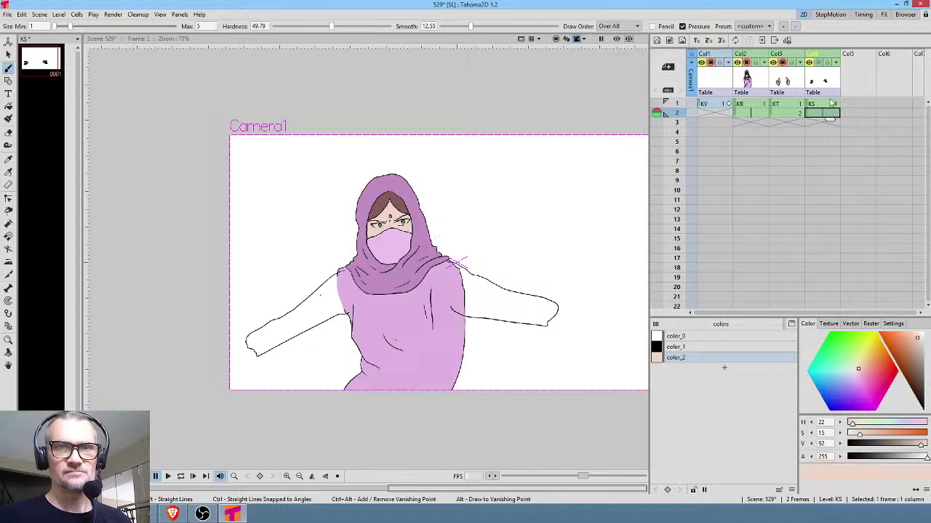
{"action": "left_click", "coordinate": [794, 114]}
{"action": "left_click", "coordinate": [688, 358]}
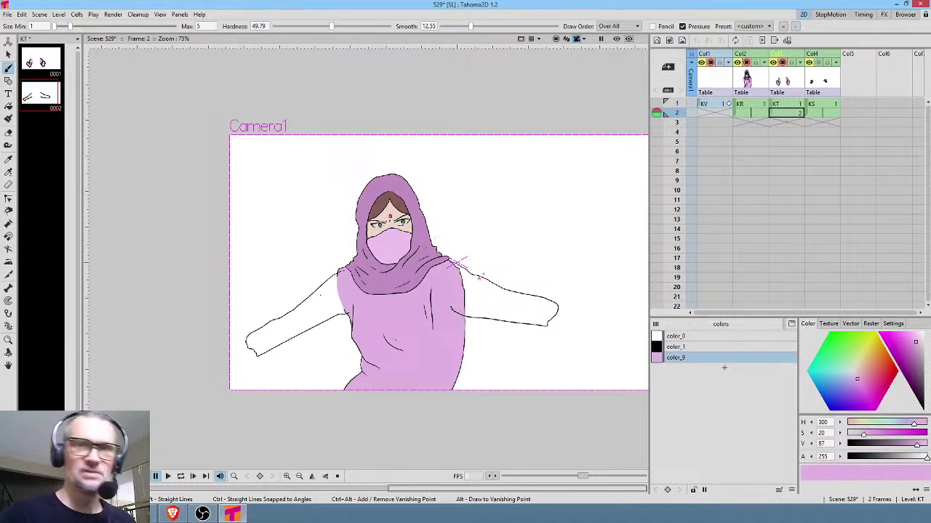
{"action": "key", "text": "alt+s"}
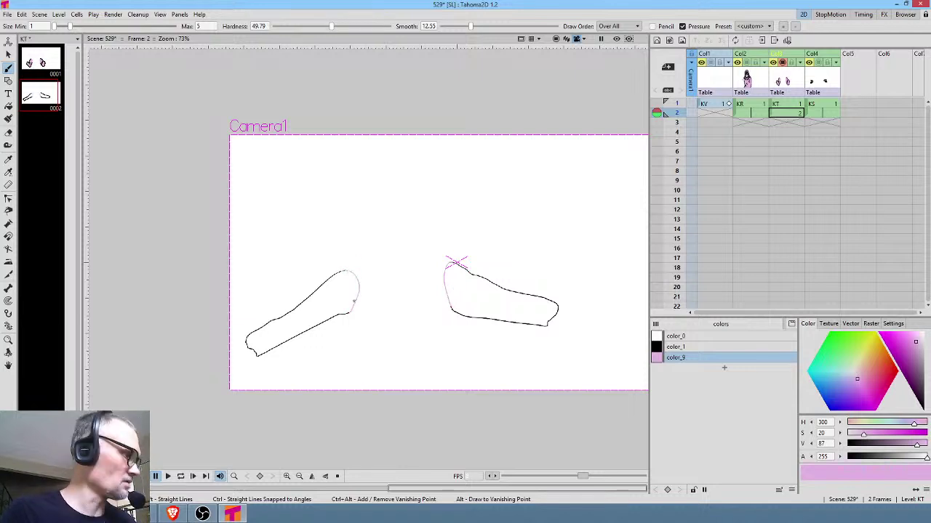
Step: Fill both outstretched sleeves on KT frame 2 with color_9 using the Fill tool in Normal type
{"action": "key", "text": "f"}
{"action": "left_click", "coordinate": [51, 27]}
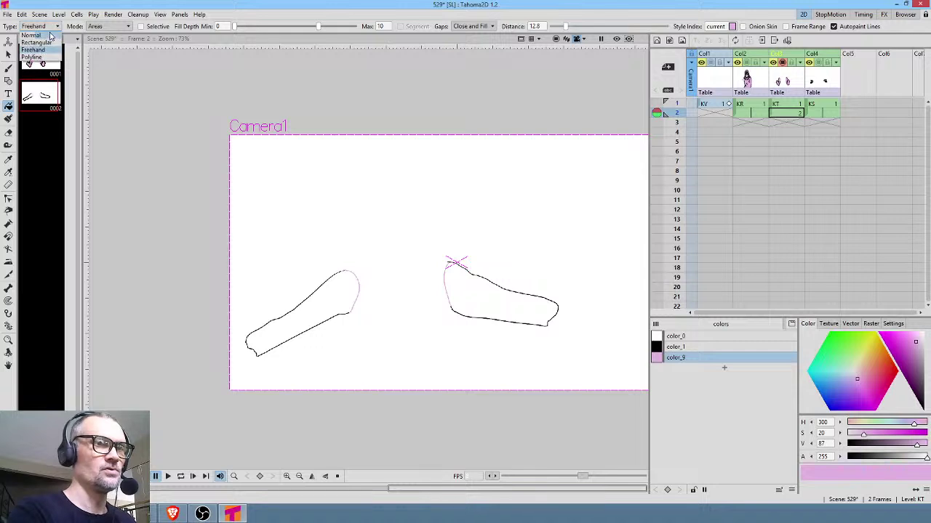
{"action": "left_click", "coordinate": [45, 35]}
{"action": "left_click", "coordinate": [333, 297]}
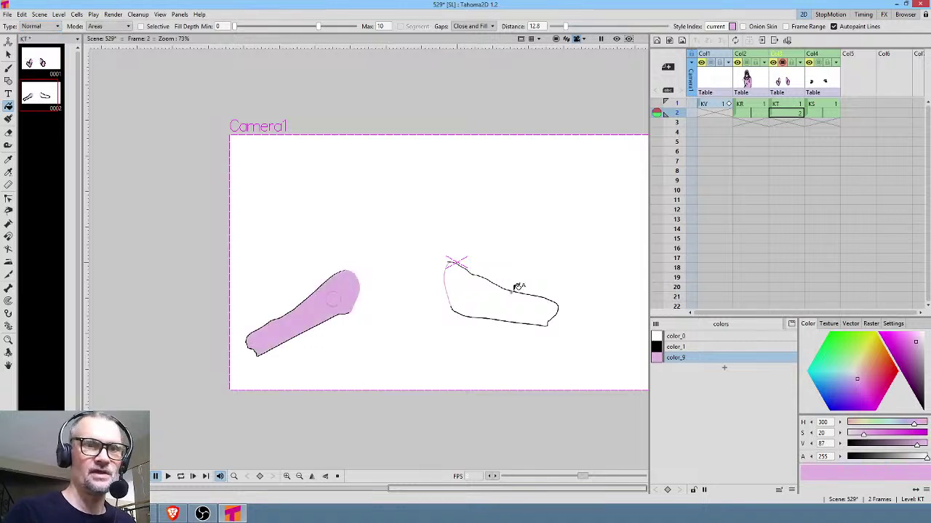
{"action": "left_click", "coordinate": [514, 288]}
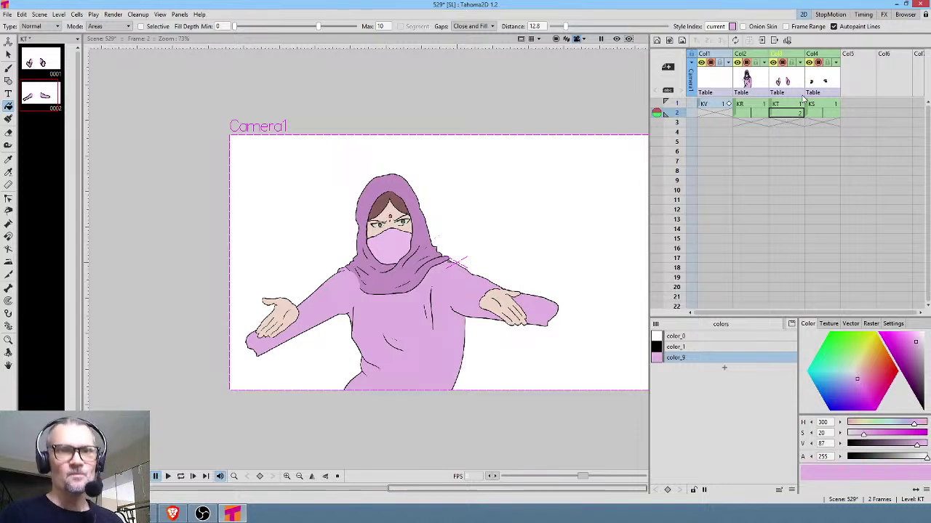
Step: Clear the KS hands from frame 2, and paint a grey foreground shape on a new vector level BD in Col5, extended to frame 2
{"action": "left_click", "coordinate": [821, 113]}
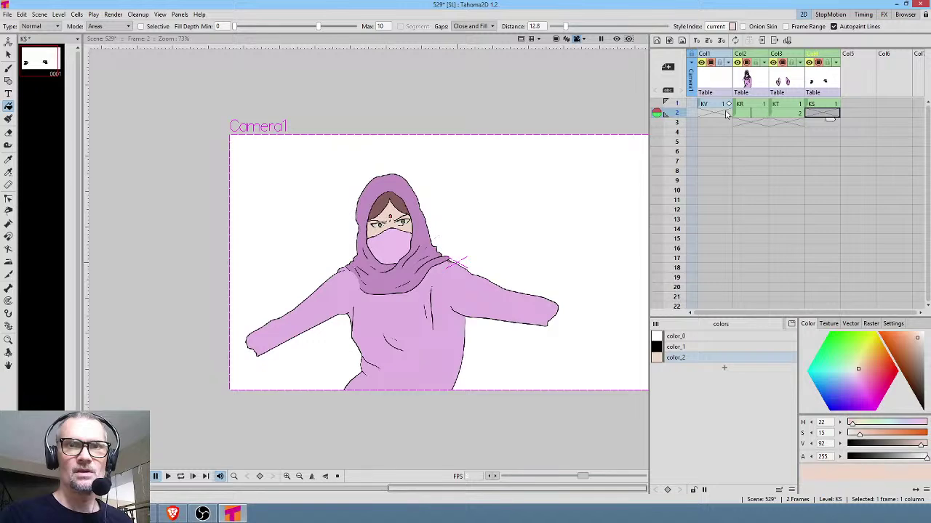
{"action": "left_click", "coordinate": [858, 104]}
{"action": "left_click_drag", "start_coordinate": [524, 259], "coordinate": [445, 270]}
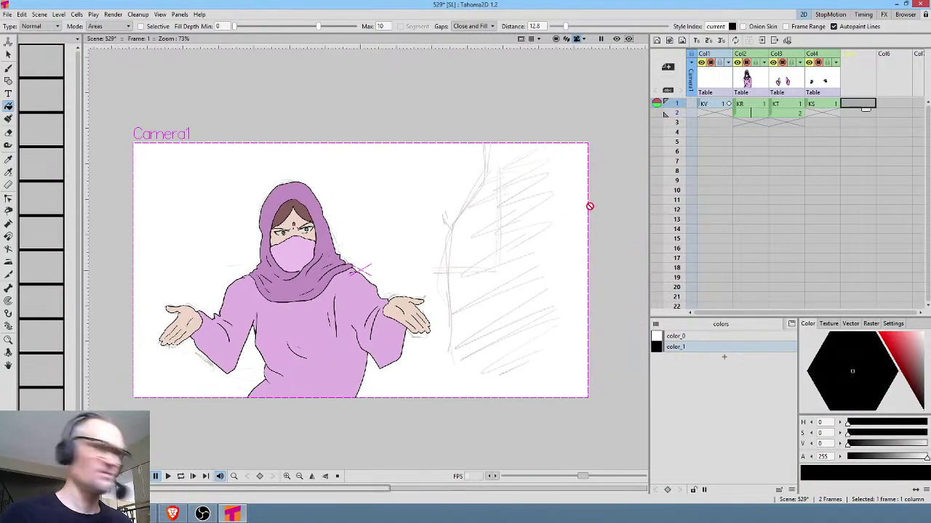
{"action": "left_click", "coordinate": [657, 41]}
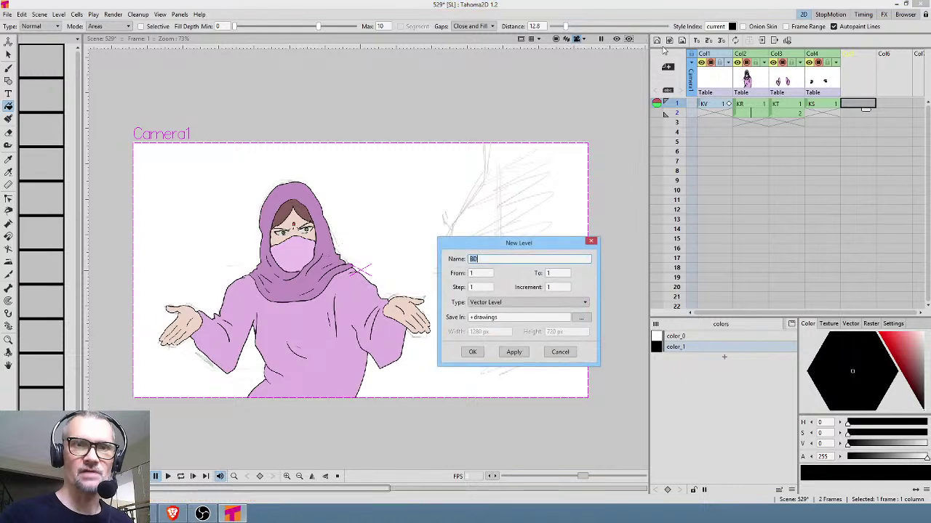
{"action": "left_click", "coordinate": [473, 352]}
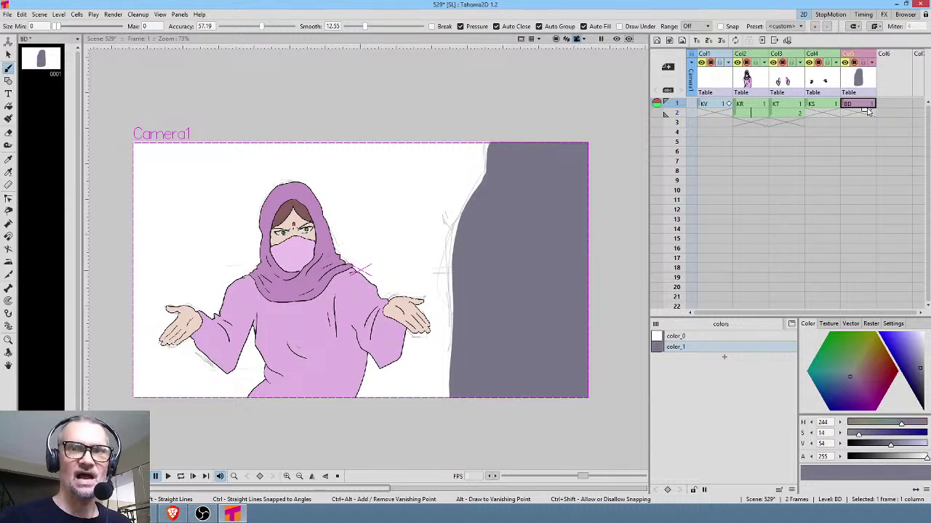
{"action": "left_click_drag", "start_coordinate": [870, 119], "coordinate": [866, 116]}
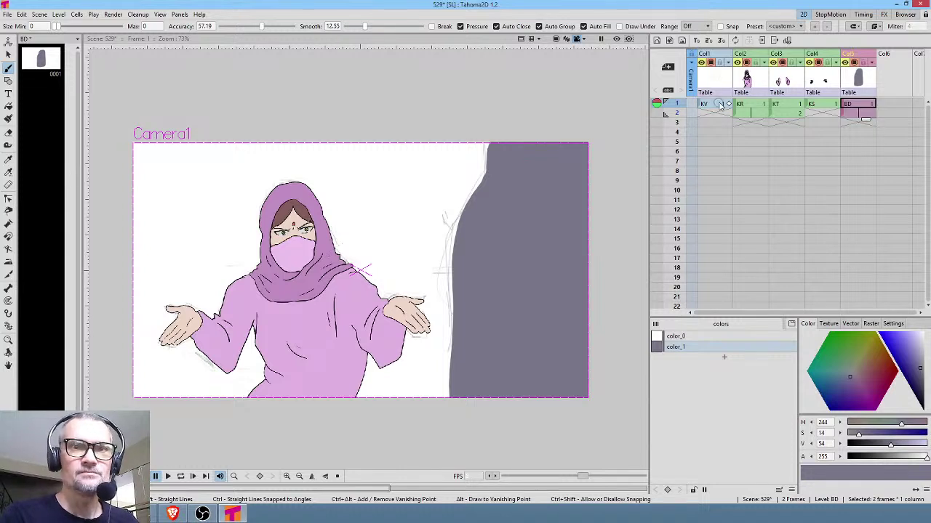
Step: Check the rough sketch drawing on level KV and delete its column Col1
{"action": "left_click", "coordinate": [717, 105]}
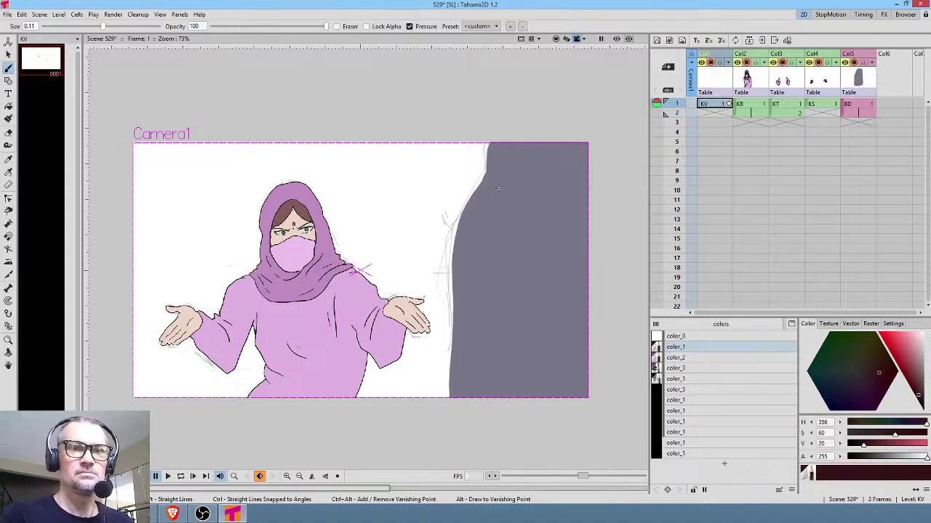
{"action": "left_click", "coordinate": [53, 67]}
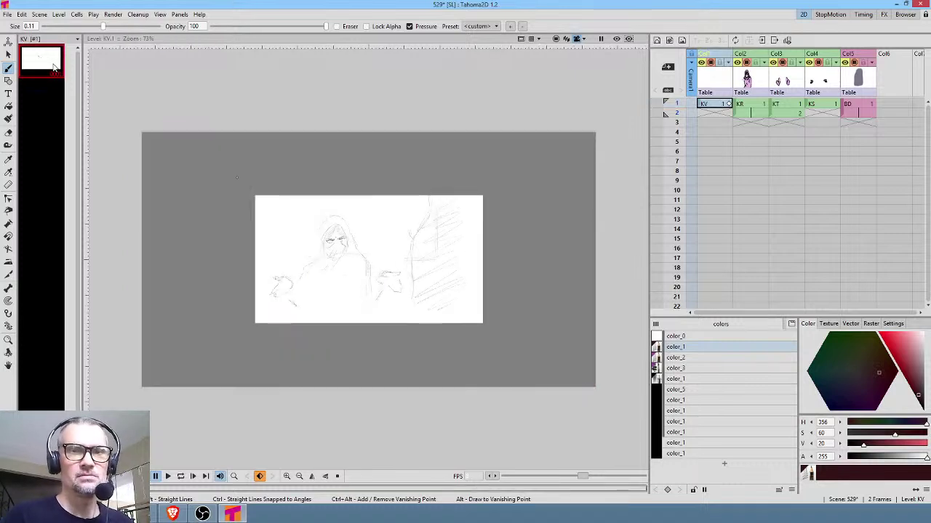
{"action": "left_click", "coordinate": [722, 86]}
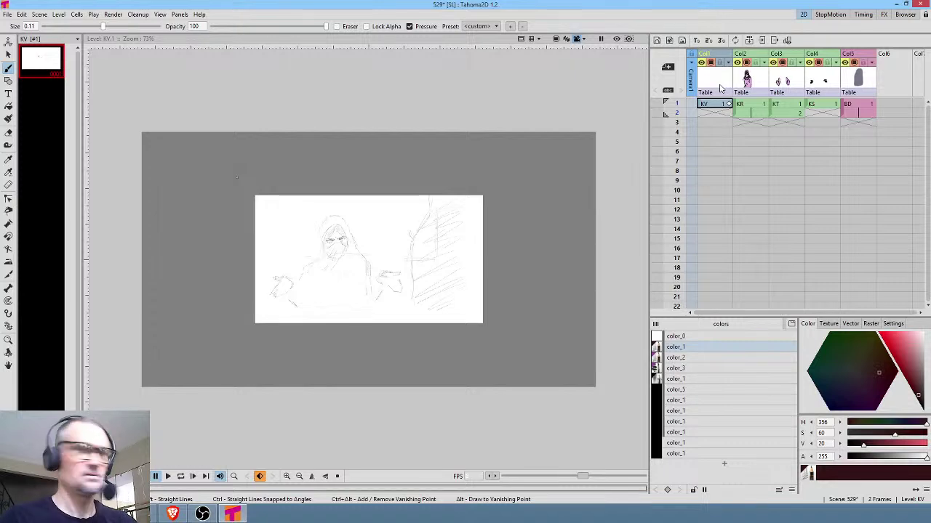
{"action": "key", "text": "Delete"}
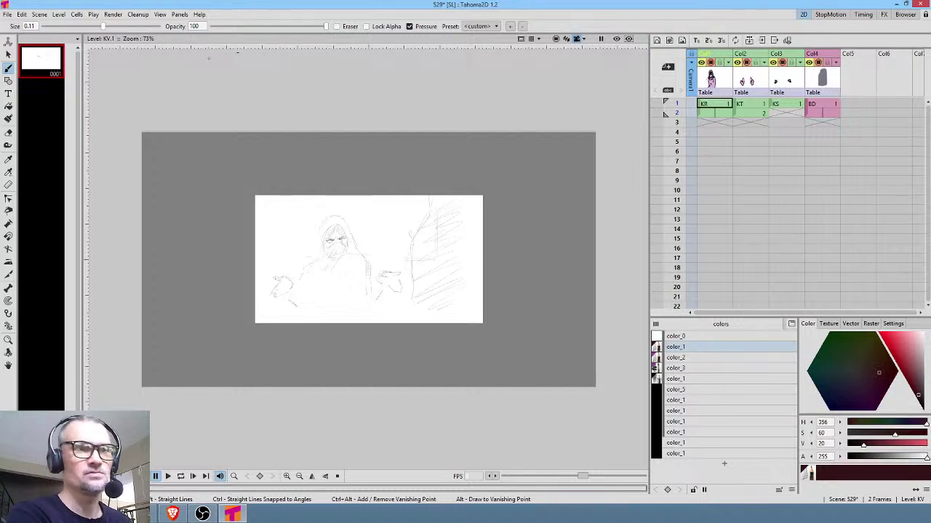
Step: Remove all unused levels from the scene through the Scene Cast and close it
{"action": "left_click", "coordinate": [180, 14]}
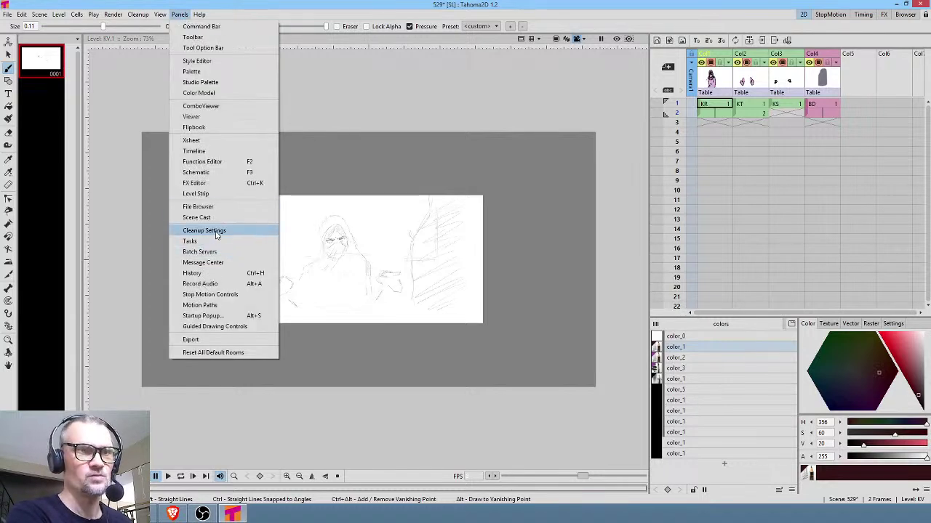
{"action": "left_click", "coordinate": [196, 218]}
{"action": "right_click", "coordinate": [642, 285]}
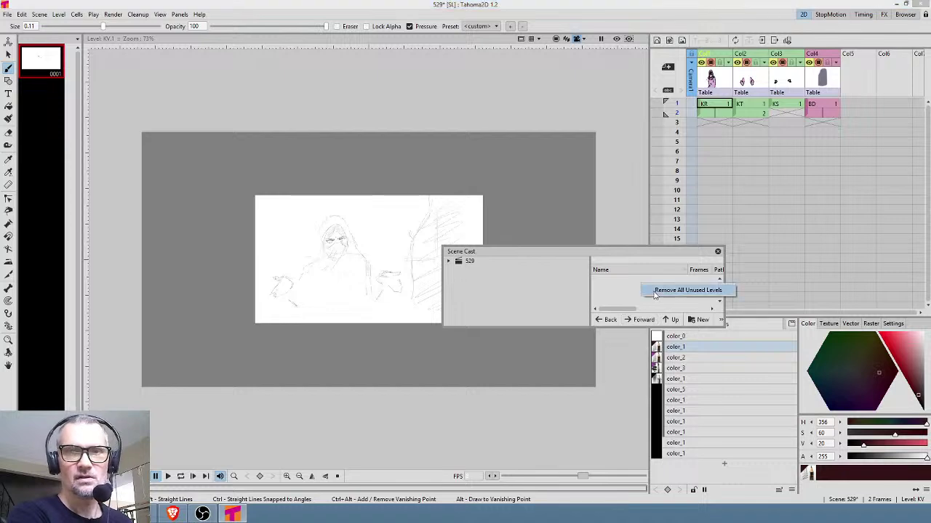
{"action": "left_click", "coordinate": [668, 291]}
{"action": "left_click", "coordinate": [718, 251]}
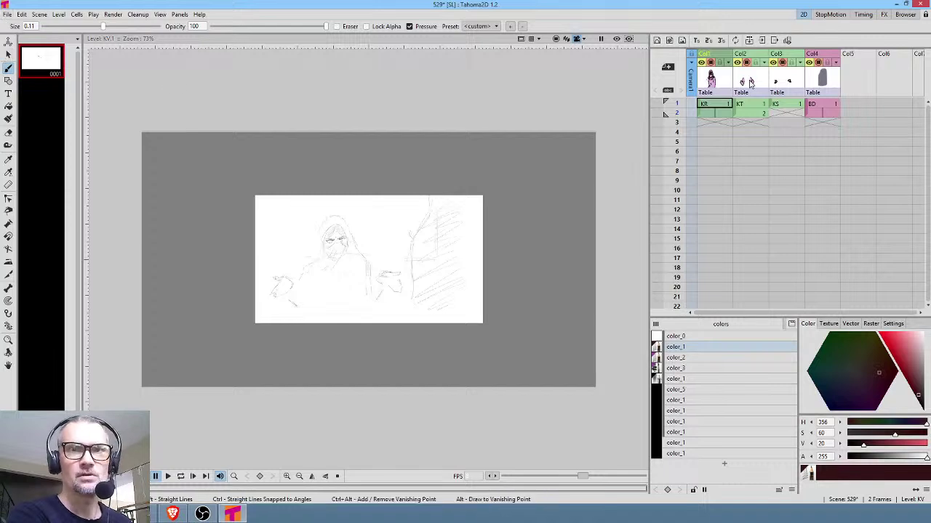
Step: Compare the hands on frames 1 and 2, and duplicate the KS hands drawing as drawing 2 on frame 2
{"action": "left_click", "coordinate": [714, 114]}
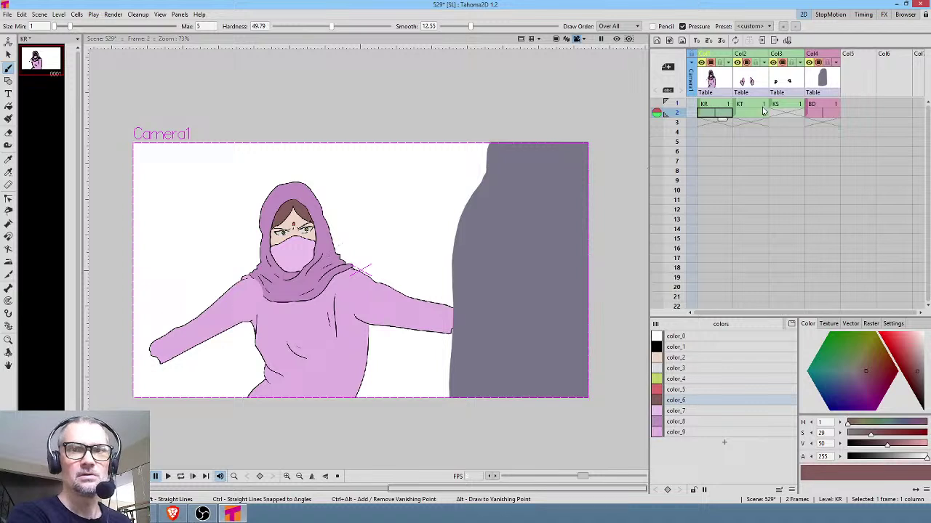
{"action": "left_click", "coordinate": [786, 114]}
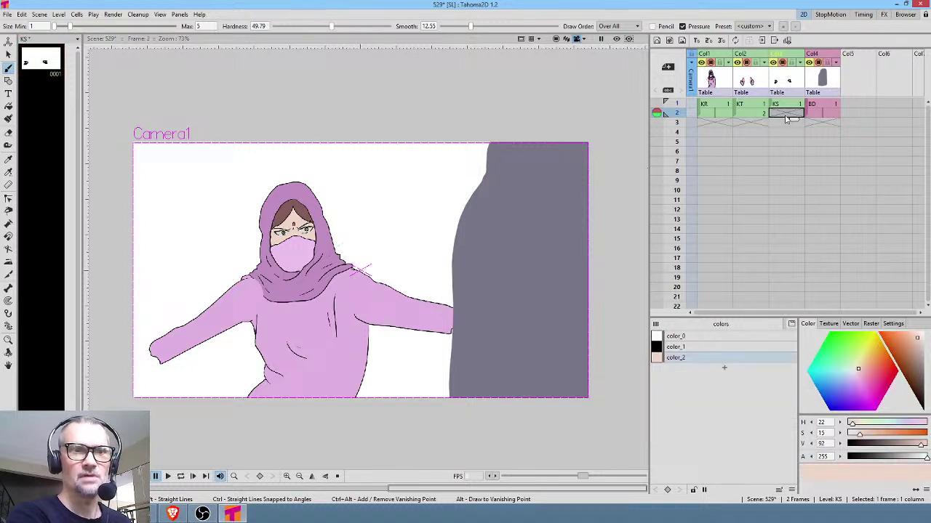
{"action": "left_click", "coordinate": [787, 106]}
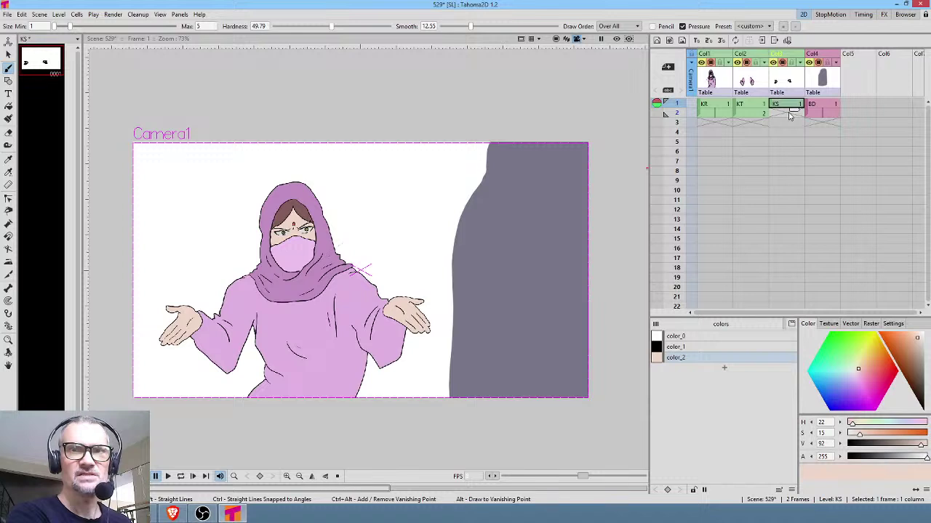
{"action": "left_click", "coordinate": [790, 114]}
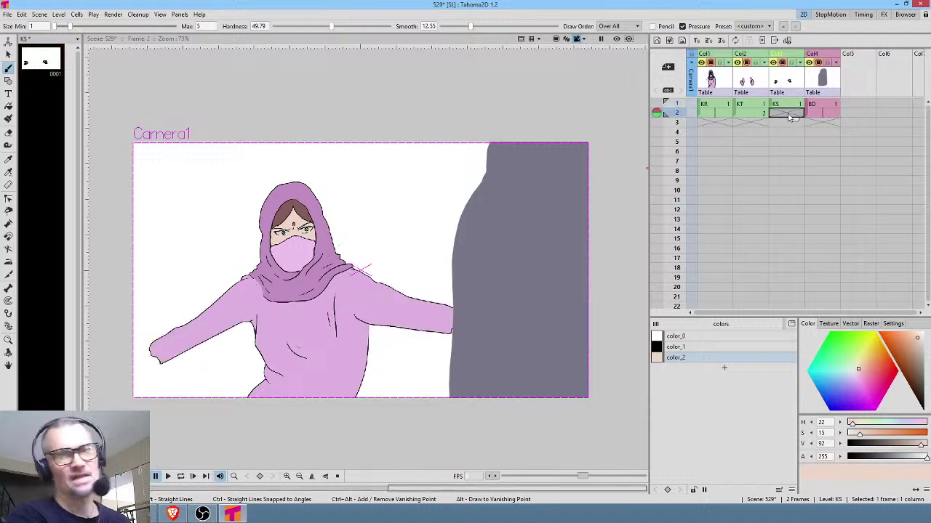
{"action": "left_click", "coordinate": [787, 106]}
{"action": "left_click", "coordinate": [786, 114]}
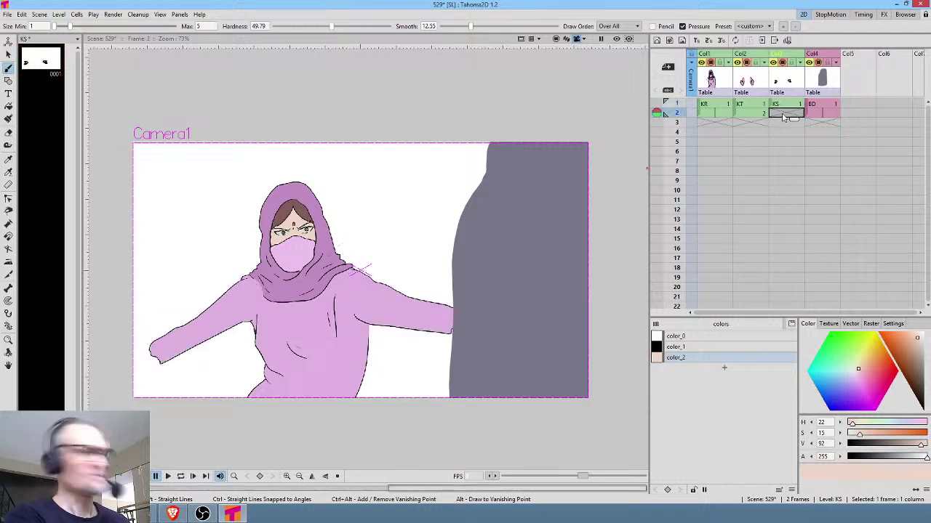
{"action": "left_click", "coordinate": [785, 118]}
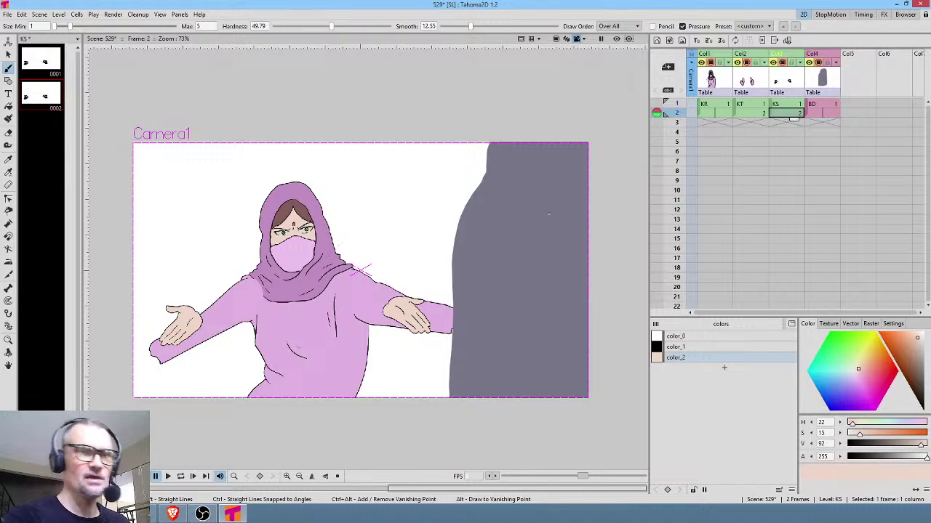
Step: Hide the grey BD column Col4 and return to KS frame 2 with the Selection tool in Freehand type
{"action": "key", "text": "s"}
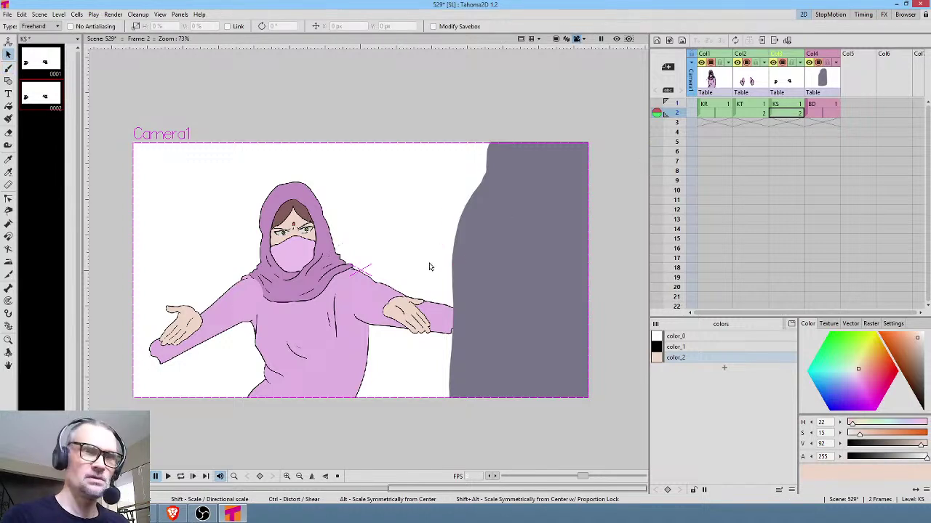
{"action": "mouse_move", "coordinate": [418, 276]}
{"action": "left_mouse_down"}
{"action": "mouse_move", "coordinate": [376, 335]}
{"action": "mouse_move", "coordinate": [441, 262]}
{"action": "left_mouse_up"}
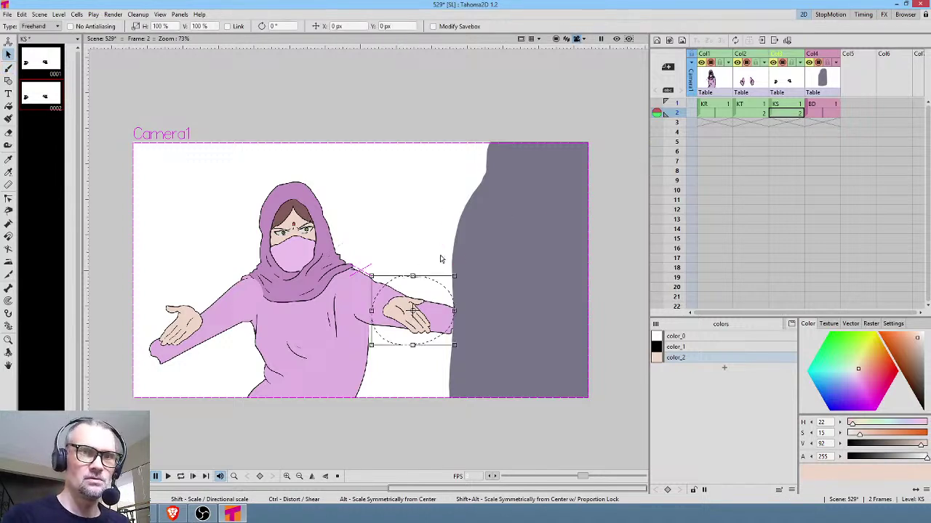
{"action": "left_click", "coordinate": [809, 64]}
{"action": "left_click", "coordinate": [809, 63]}
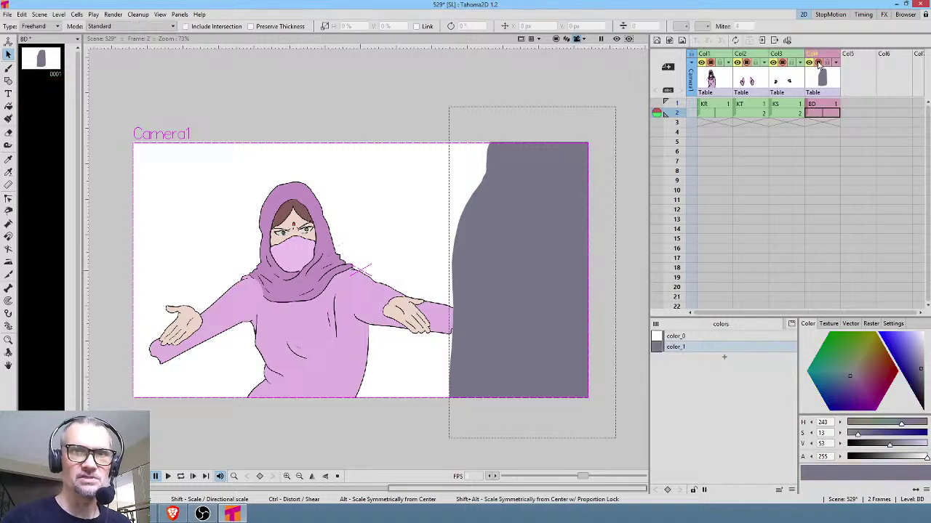
{"action": "left_click", "coordinate": [818, 62]}
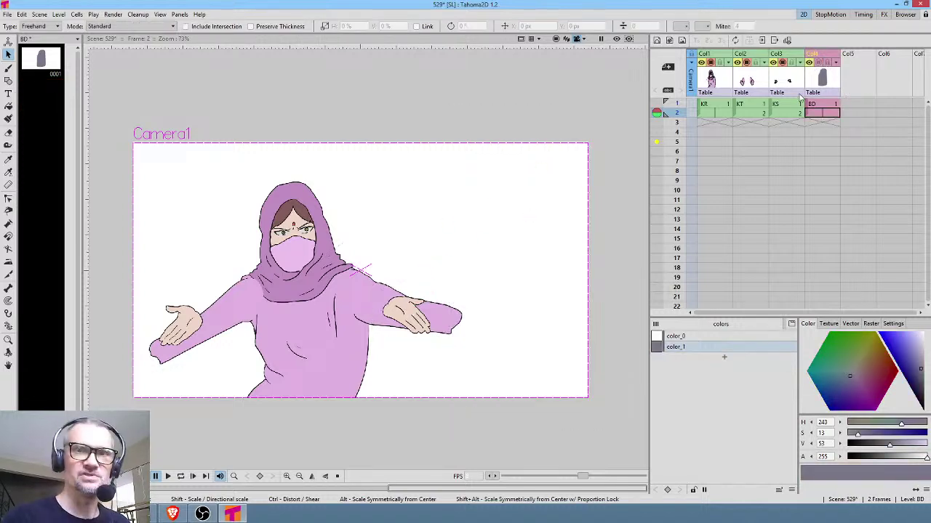
{"action": "left_click", "coordinate": [757, 114]}
{"action": "left_click", "coordinate": [789, 114]}
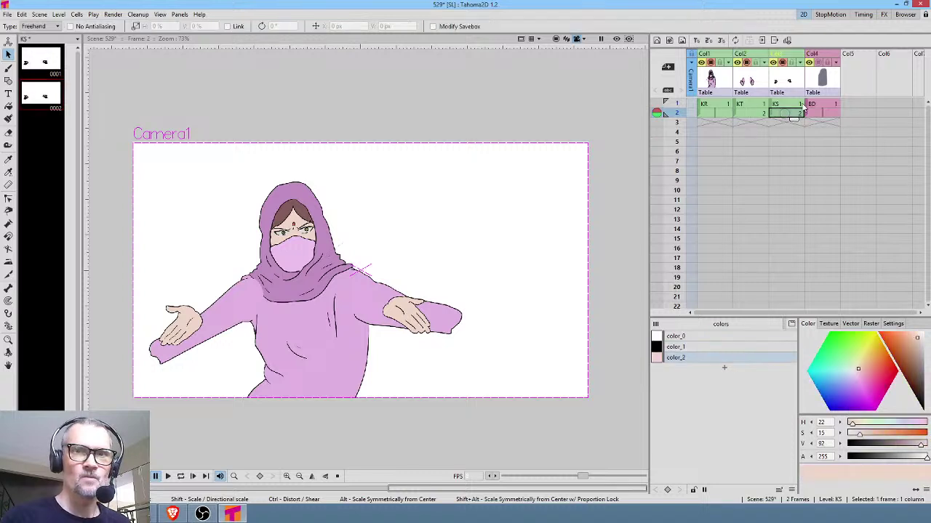
Step: Move both hands on KS frame 2 to the ends of the outstretched sleeves and show the BD column again
{"action": "mouse_move", "coordinate": [375, 343]}
{"action": "left_mouse_down"}
{"action": "mouse_move", "coordinate": [454, 320]}
{"action": "mouse_move", "coordinate": [484, 341]}
{"action": "left_mouse_up"}
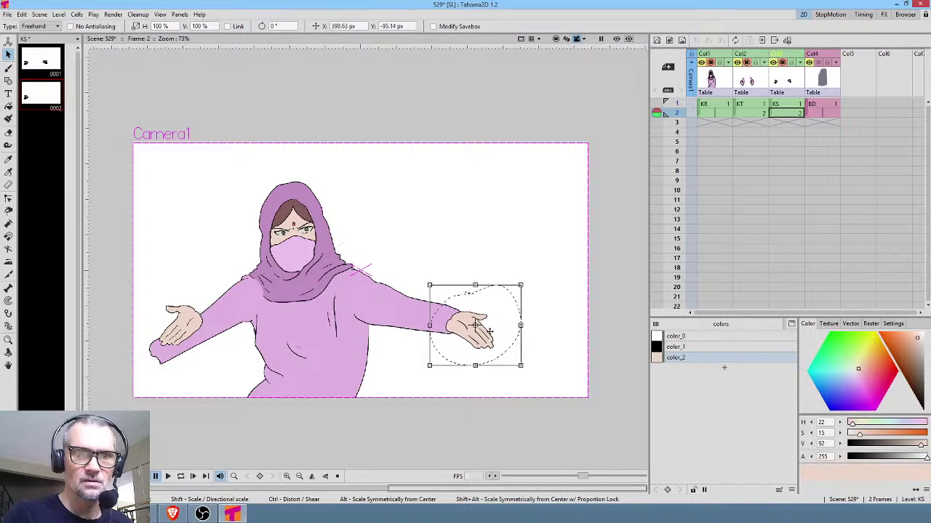
{"action": "left_click", "coordinate": [209, 293]}
{"action": "mouse_move", "coordinate": [194, 272]}
{"action": "left_mouse_down"}
{"action": "mouse_move", "coordinate": [160, 271]}
{"action": "mouse_move", "coordinate": [192, 271]}
{"action": "left_mouse_up"}
{"action": "mouse_move", "coordinate": [187, 320]}
{"action": "left_mouse_down"}
{"action": "mouse_move", "coordinate": [161, 361]}
{"action": "mouse_move", "coordinate": [154, 354]}
{"action": "left_mouse_up"}
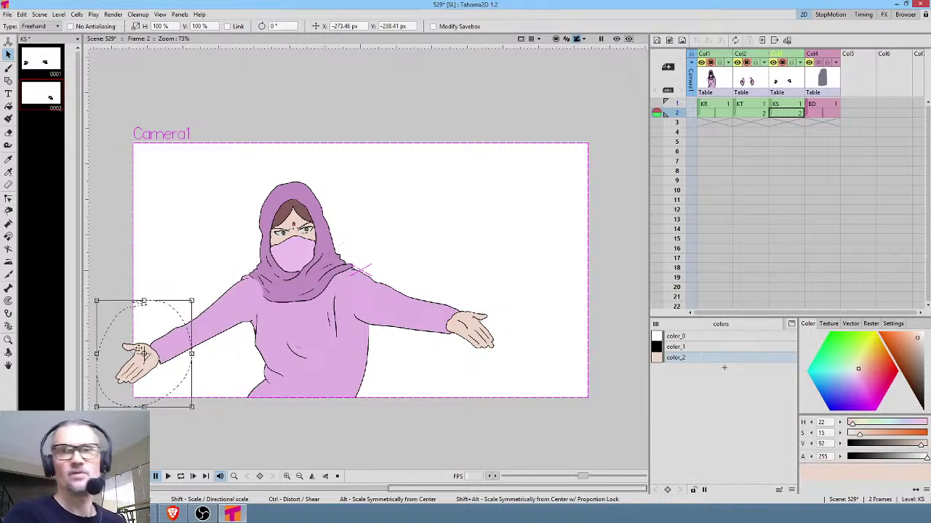
{"action": "key", "text": "p"}
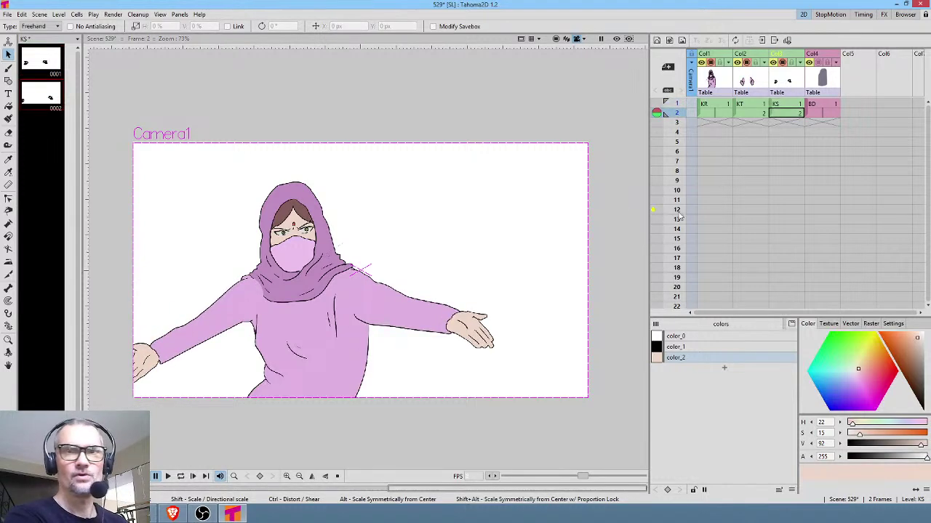
{"action": "left_click", "coordinate": [817, 63]}
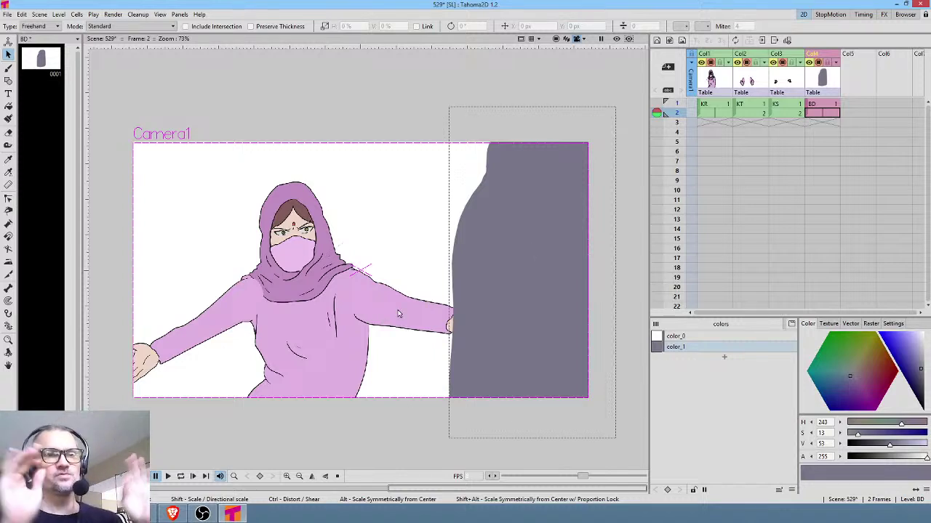
Step: On KT frame 2, nudge the outstretched arm on the woman's right side against the shoulder and erase its colour overlapping the scarf
{"action": "left_click", "coordinate": [762, 112]}
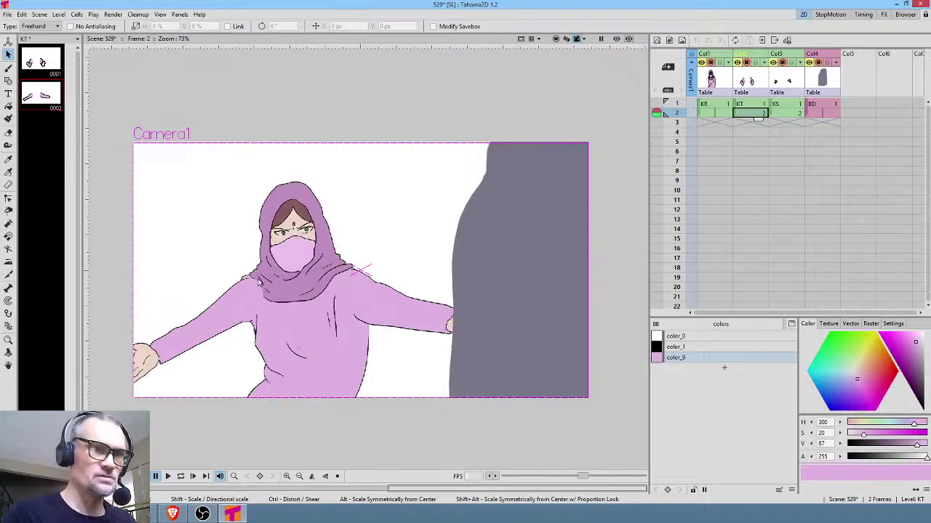
{"action": "mouse_move", "coordinate": [270, 260]}
{"action": "left_mouse_down"}
{"action": "mouse_move", "coordinate": [122, 383]}
{"action": "mouse_move", "coordinate": [250, 398]}
{"action": "mouse_move", "coordinate": [284, 249]}
{"action": "left_mouse_up"}
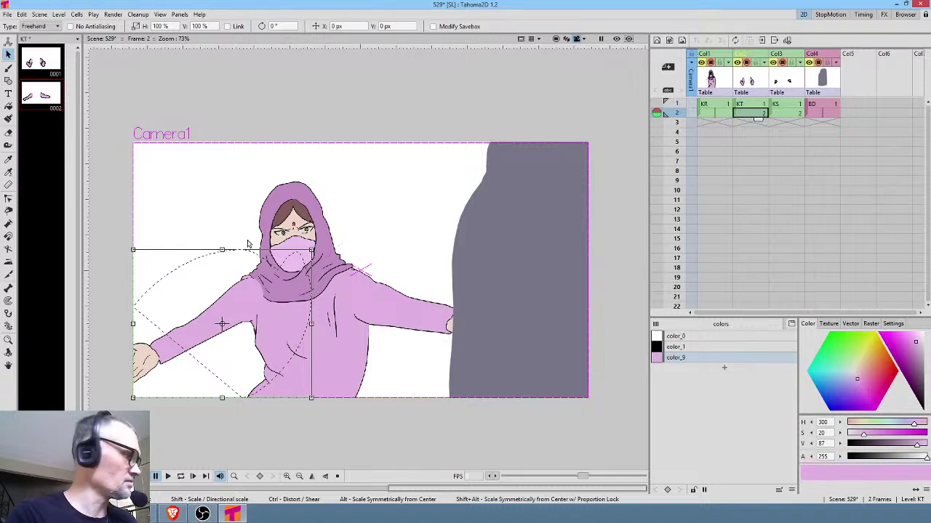
{"action": "left_click", "coordinate": [249, 238]}
{"action": "mouse_move", "coordinate": [244, 250]}
{"action": "left_mouse_down"}
{"action": "mouse_move", "coordinate": [214, 255]}
{"action": "mouse_move", "coordinate": [136, 329]}
{"action": "mouse_move", "coordinate": [196, 386]}
{"action": "mouse_move", "coordinate": [280, 313]}
{"action": "mouse_move", "coordinate": [360, 268]}
{"action": "left_mouse_up"}
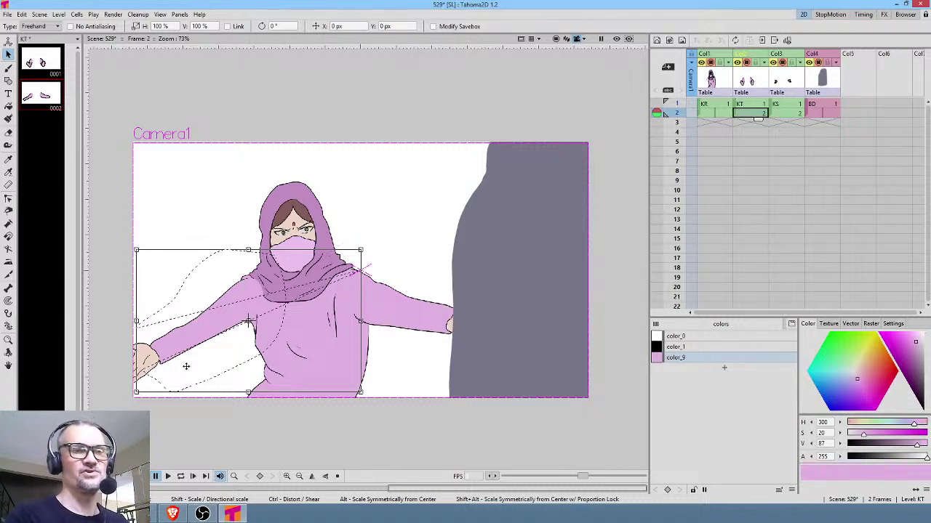
{"action": "left_click", "coordinate": [214, 212]}
{"action": "mouse_move", "coordinate": [241, 265]}
{"action": "left_mouse_down"}
{"action": "mouse_move", "coordinate": [150, 324]}
{"action": "mouse_move", "coordinate": [146, 358]}
{"action": "mouse_move", "coordinate": [171, 380]}
{"action": "mouse_move", "coordinate": [264, 342]}
{"action": "mouse_move", "coordinate": [277, 326]}
{"action": "mouse_move", "coordinate": [277, 288]}
{"action": "mouse_move", "coordinate": [254, 259]}
{"action": "left_mouse_up"}
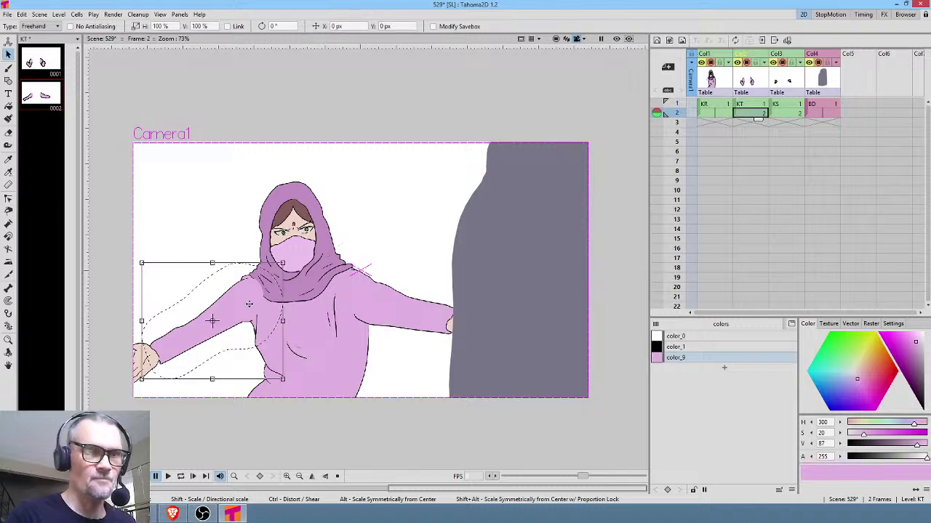
{"action": "scroll", "coordinate": [242, 302], "scroll_direction": "up", "scroll_amount": 5}
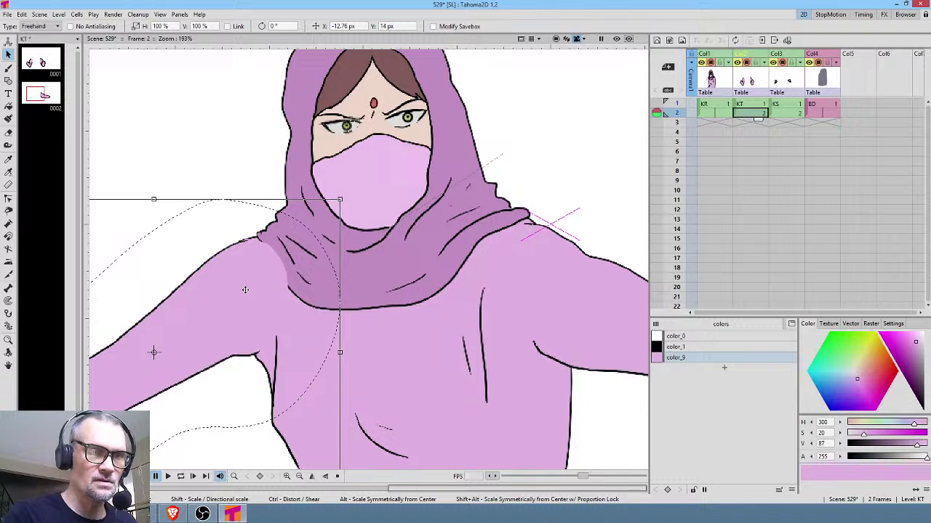
{"action": "left_click_drag", "start_coordinate": [245, 290], "coordinate": [243, 291]}
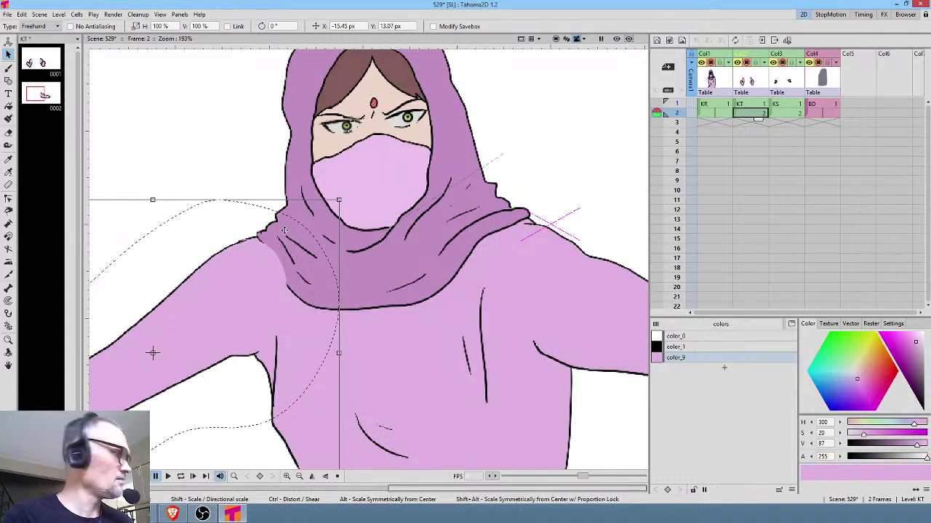
{"action": "key", "text": "a"}
{"action": "mouse_move", "coordinate": [262, 236]}
{"action": "left_mouse_down"}
{"action": "mouse_move", "coordinate": [280, 306]}
{"action": "mouse_move", "coordinate": [310, 261]}
{"action": "mouse_move", "coordinate": [309, 242]}
{"action": "mouse_move", "coordinate": [401, 359]}
{"action": "mouse_move", "coordinate": [485, 295]}
{"action": "mouse_move", "coordinate": [424, 316]}
{"action": "left_mouse_up"}
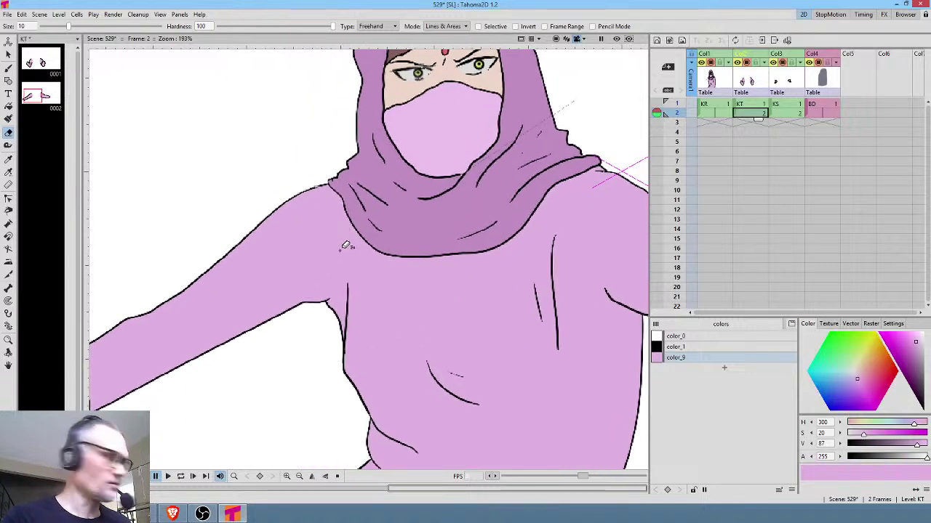
Step: Cycle the Paint Brush mode through Lines & Areas and Lines, and return it to Areas
{"action": "key", "text": "f"}
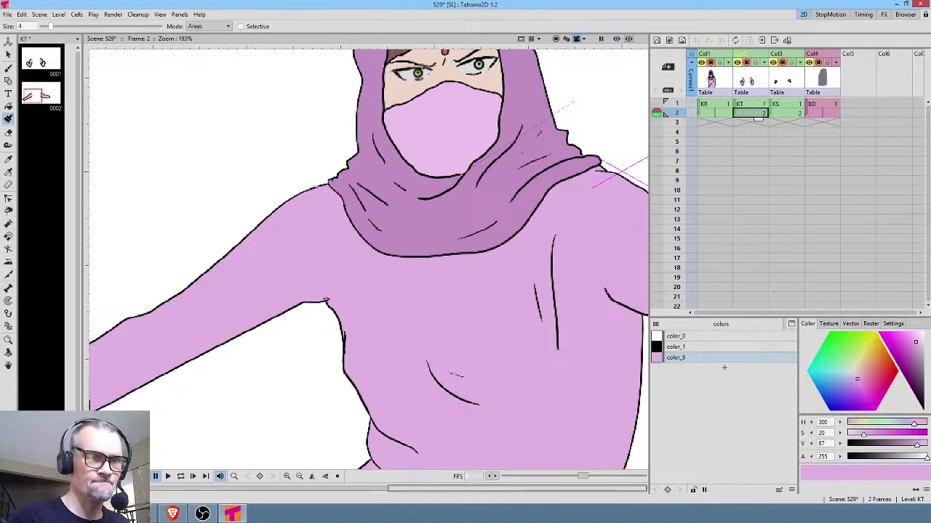
{"action": "left_click", "coordinate": [218, 27]}
{"action": "left_click", "coordinate": [207, 49]}
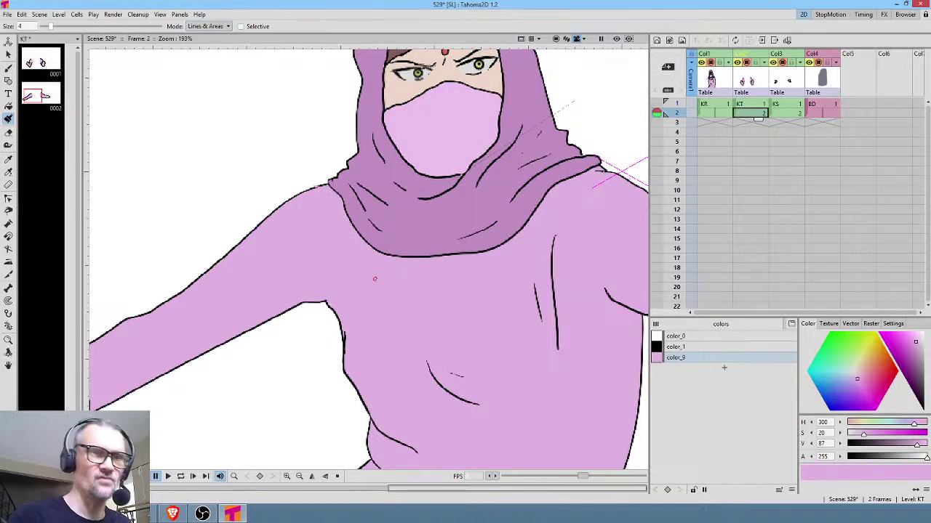
{"action": "left_click", "coordinate": [218, 26]}
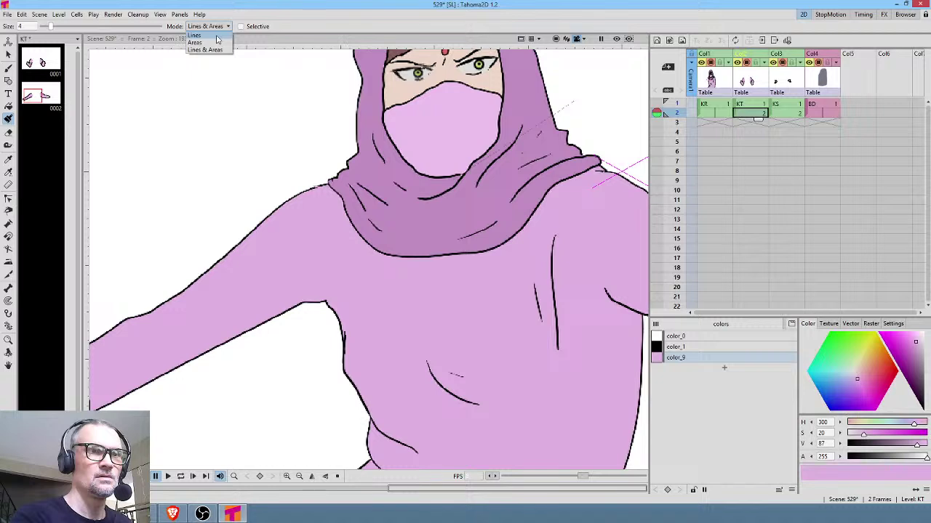
{"action": "left_click", "coordinate": [217, 36]}
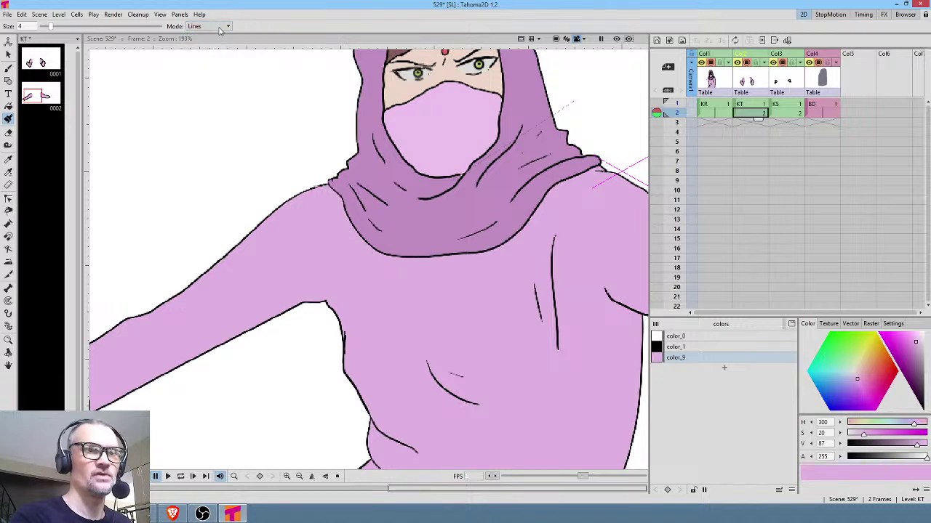
{"action": "left_click", "coordinate": [218, 26]}
{"action": "left_click", "coordinate": [215, 43]}
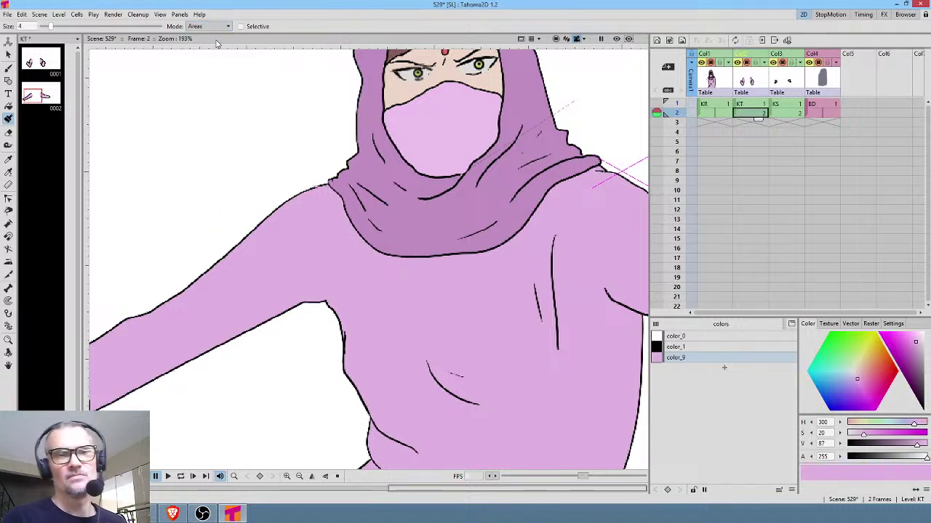
Step: Paint over the small crease line on the belly of KR drawing 1 with color_9 in Lines & Areas mode
{"action": "left_click", "coordinate": [724, 104]}
{"action": "middle_click", "coordinate": [492, 313]}
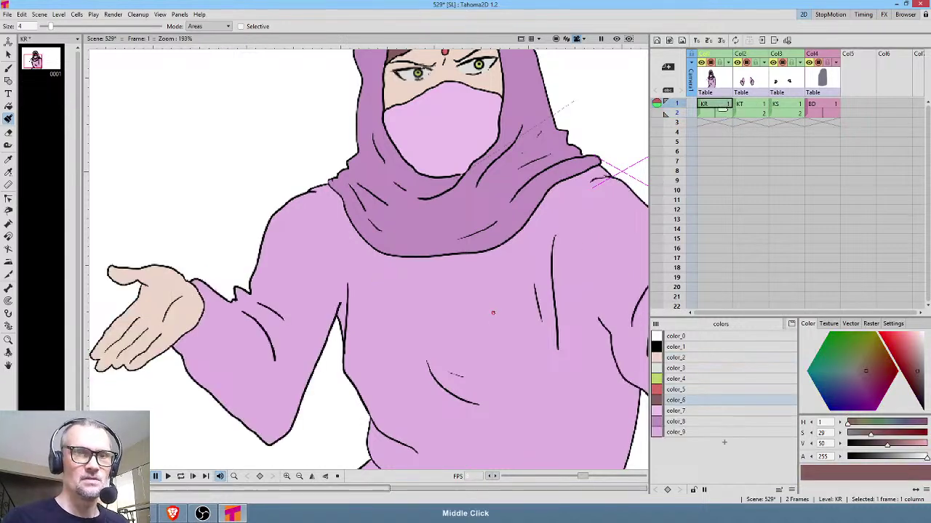
{"action": "left_click_drag", "start_coordinate": [493, 313], "coordinate": [442, 293]}
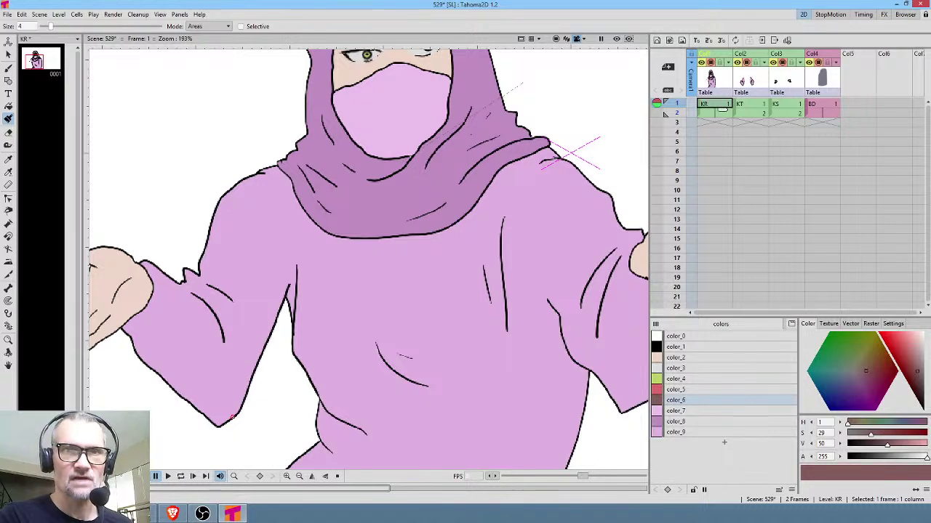
{"action": "left_click", "coordinate": [35, 59]}
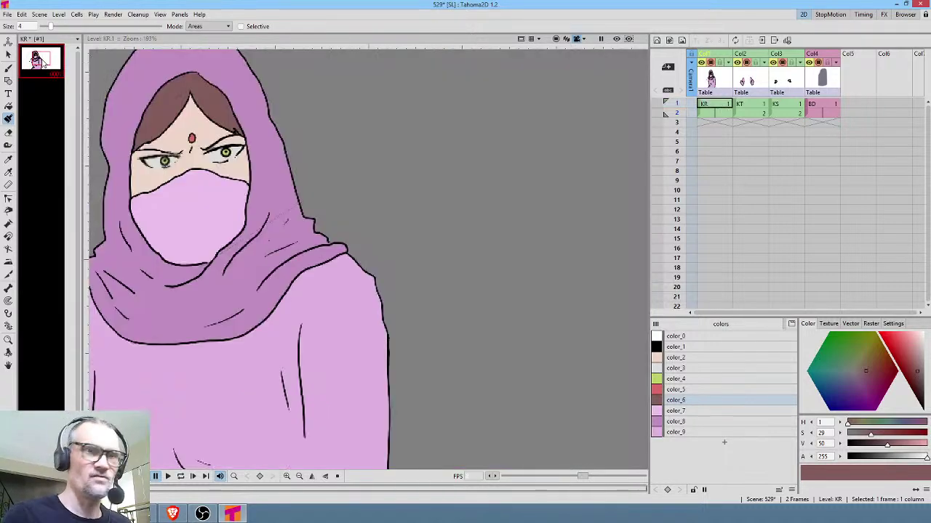
{"action": "middle_click", "coordinate": [339, 357]}
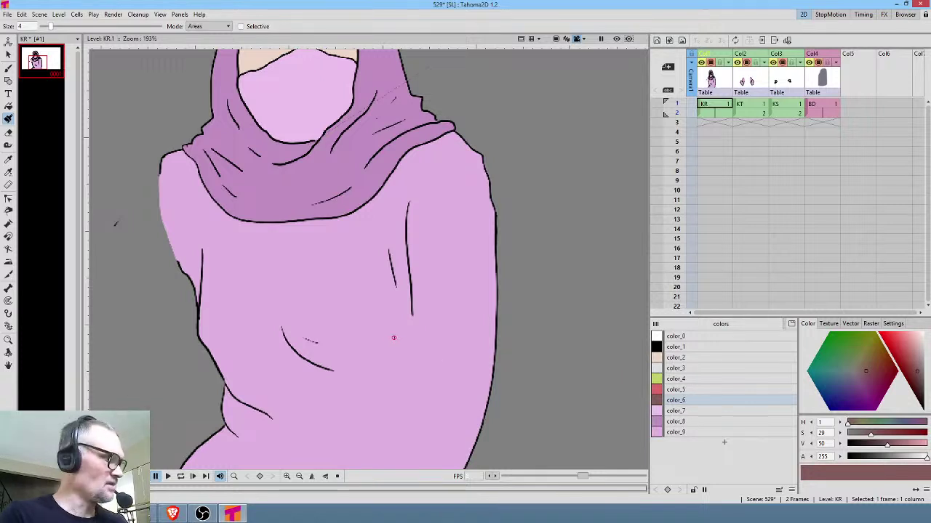
{"action": "key", "text": "k"}
{"action": "left_click", "coordinate": [392, 347]}
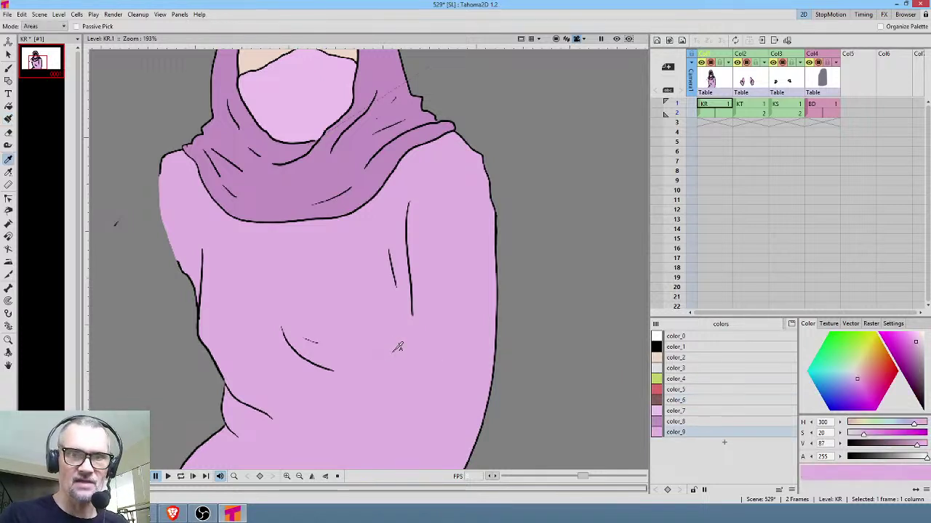
{"action": "left_click", "coordinate": [709, 433]}
{"action": "key", "text": "j"}
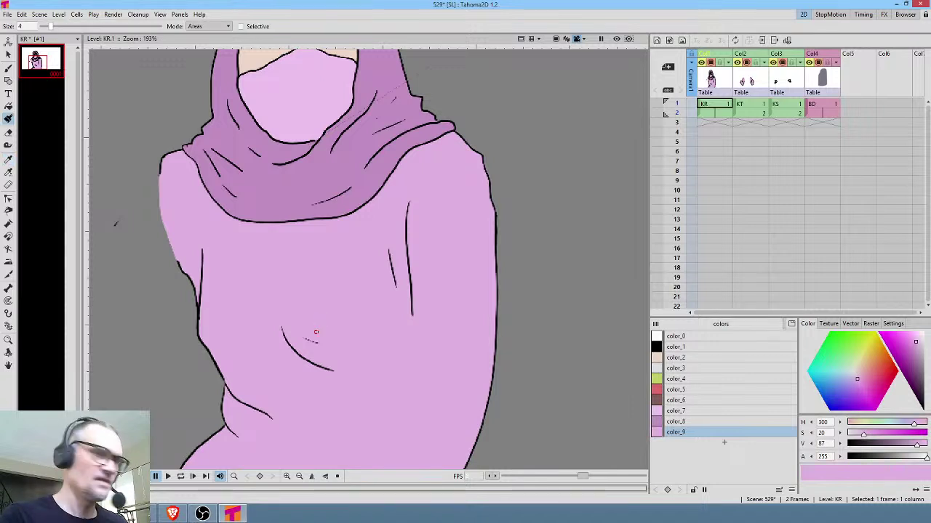
{"action": "left_click", "coordinate": [213, 27]}
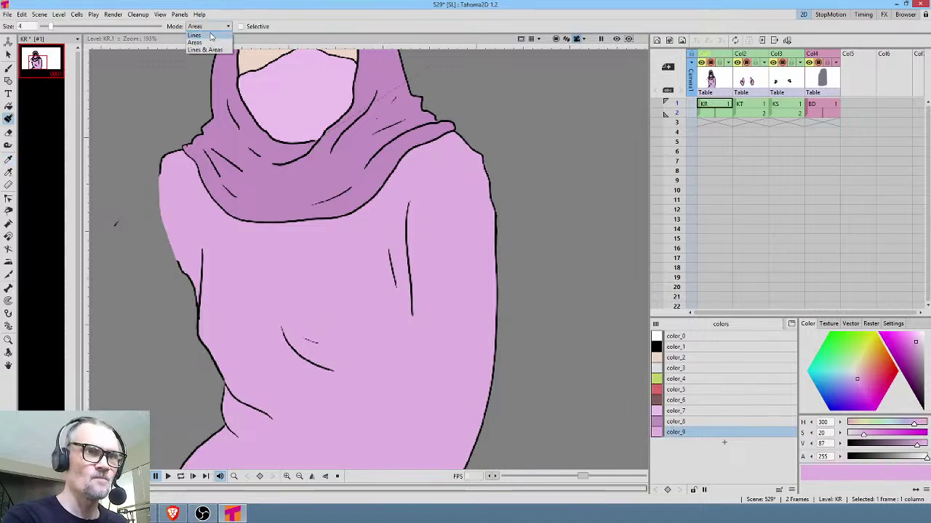
{"action": "left_click", "coordinate": [205, 49]}
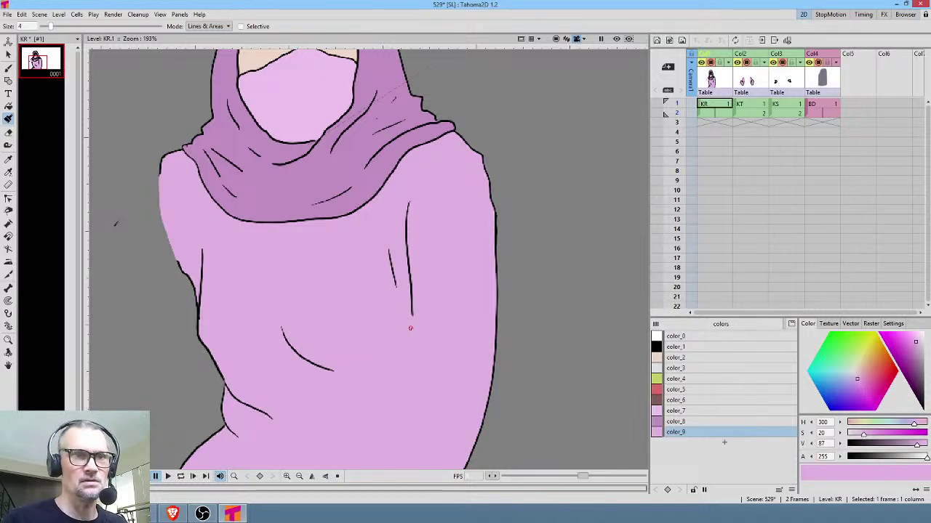
Step: Erase the stray dark mark beside the body on KR drawing 1 and return to frame 1 of the scene
{"action": "middle_click", "coordinate": [288, 268]}
{"action": "key", "text": "a"}
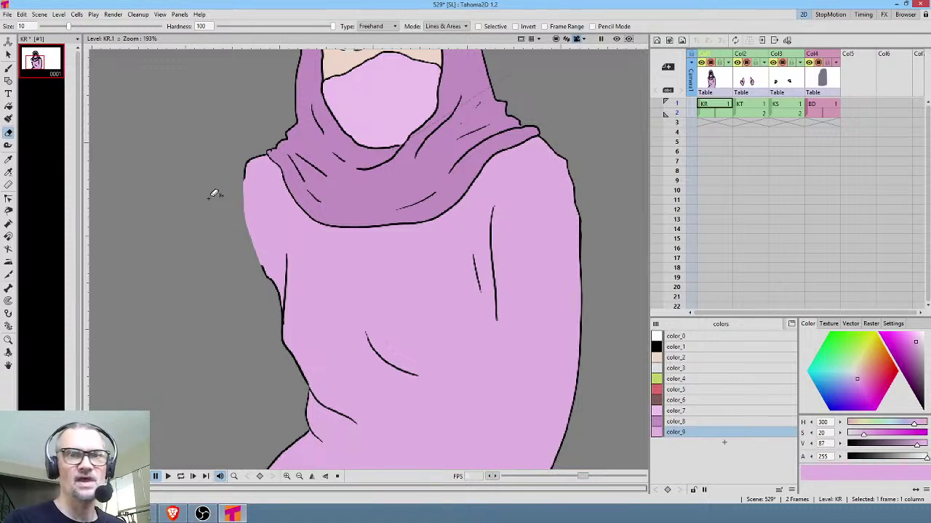
{"action": "left_click", "coordinate": [714, 115]}
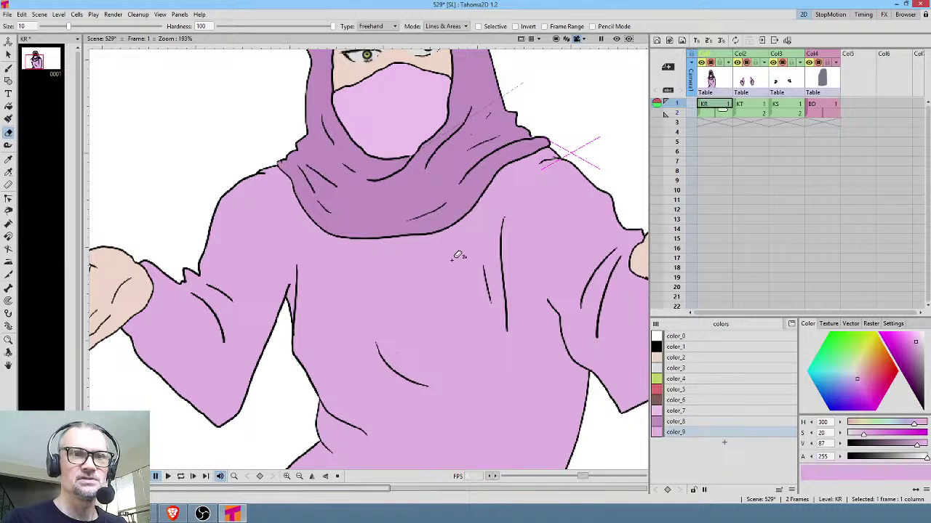
{"action": "scroll", "coordinate": [277, 346], "scroll_direction": "down", "scroll_amount": 3}
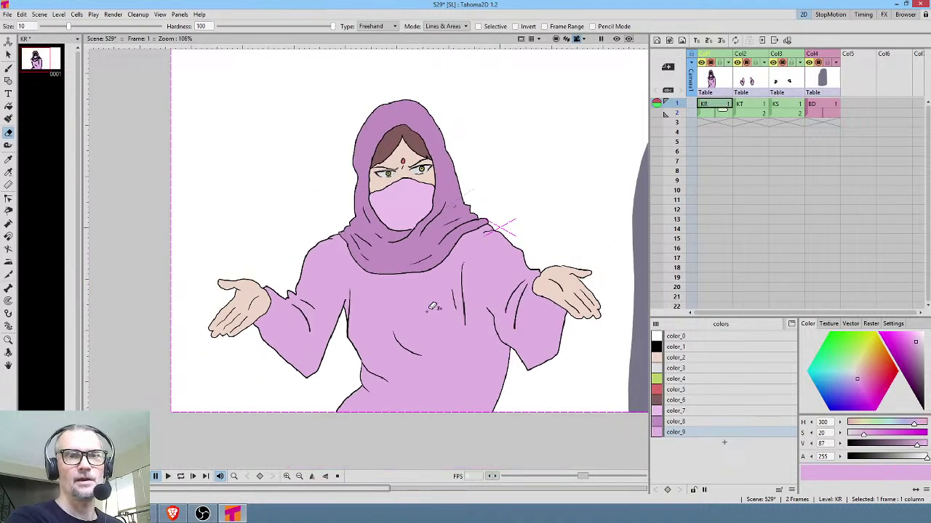
Step: Insert an empty column before the BD column and create a new vector level named BE at frame 1
{"action": "left_click", "coordinate": [795, 86]}
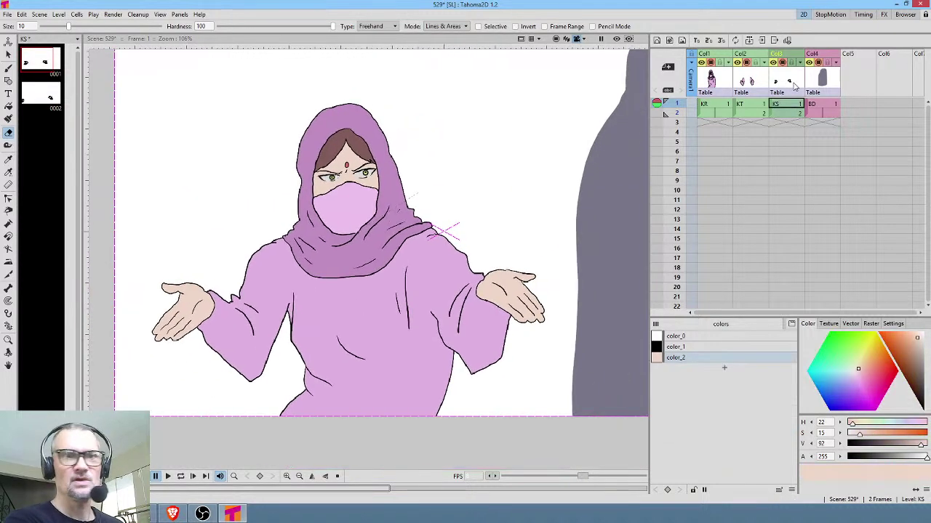
{"action": "left_click", "coordinate": [833, 90]}
{"action": "key", "text": "Insert"}
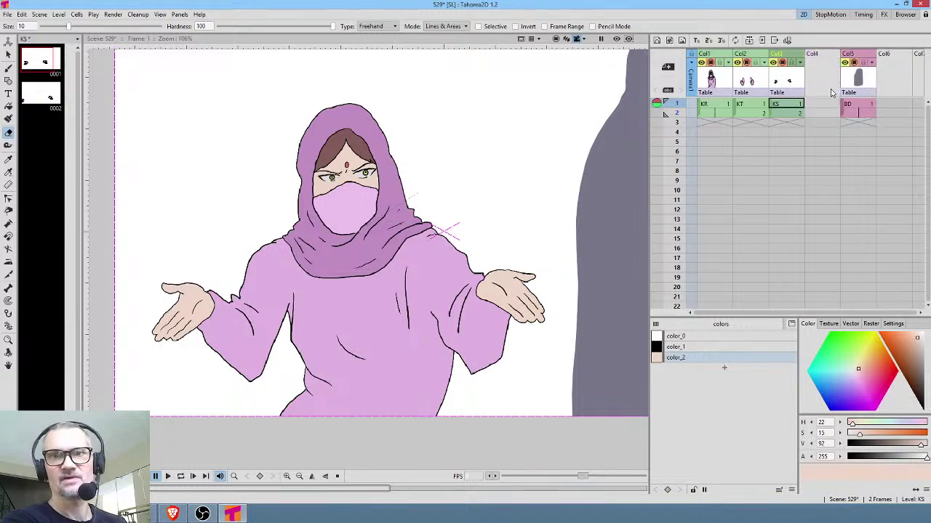
{"action": "left_click", "coordinate": [827, 105]}
{"action": "key", "text": "alt+n"}
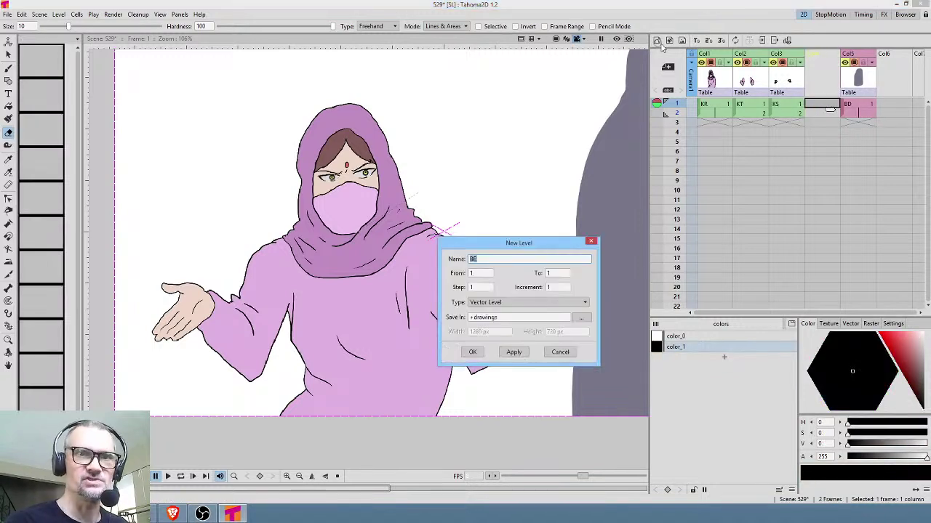
{"action": "left_click", "coordinate": [476, 349]}
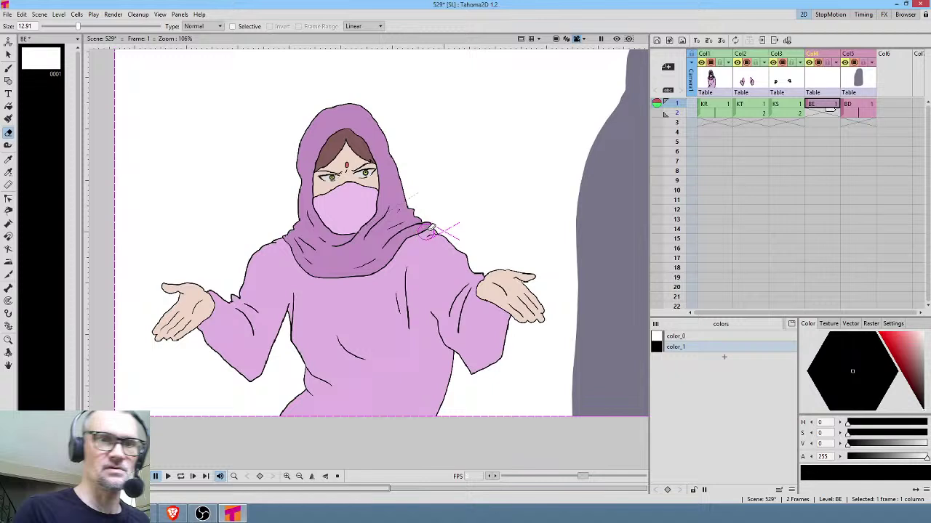
Step: Draw filled black shadow shapes with the Brush on BE frame 1 below the scarf, under both sleeves, and along the belly and waist folds
{"action": "key", "text": "b"}
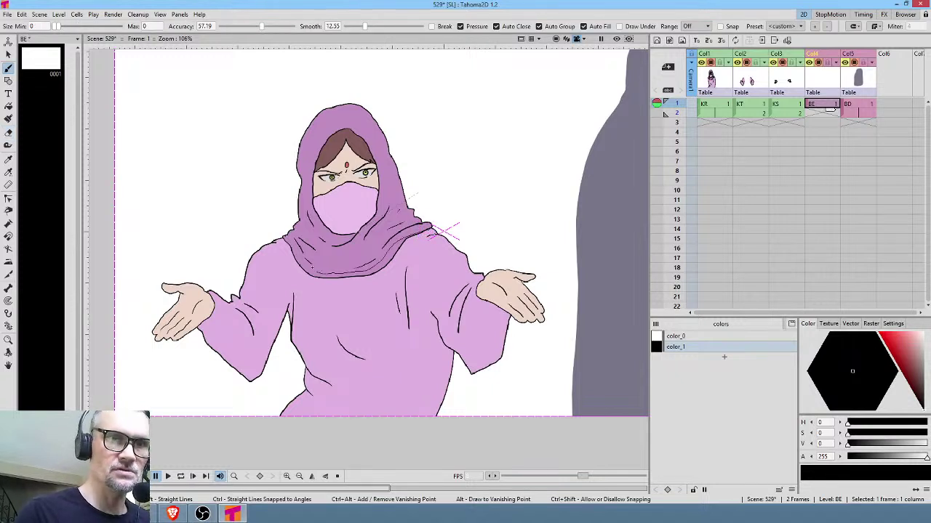
{"action": "mouse_move", "coordinate": [285, 240]}
{"action": "left_mouse_down"}
{"action": "mouse_move", "coordinate": [314, 292]}
{"action": "mouse_move", "coordinate": [382, 280]}
{"action": "mouse_move", "coordinate": [430, 229]}
{"action": "left_mouse_up"}
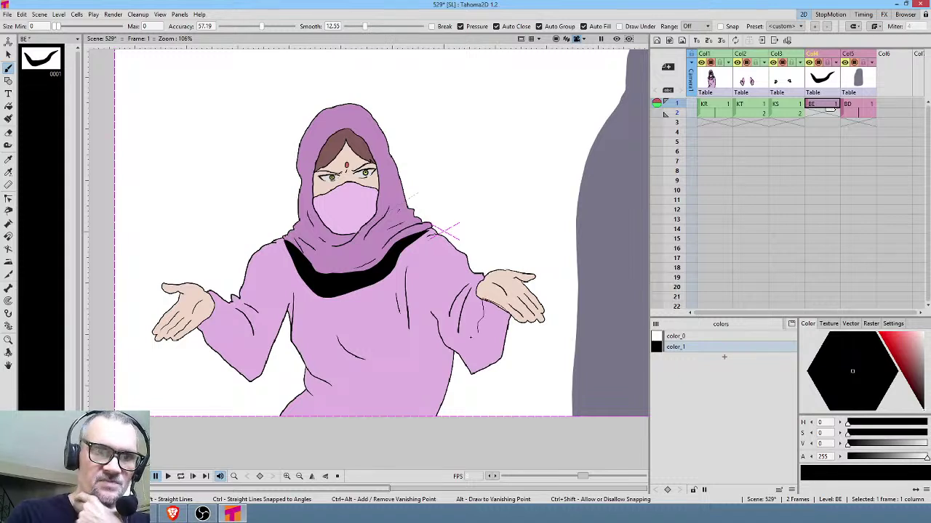
{"action": "left_click_drag", "start_coordinate": [459, 341], "coordinate": [437, 320]}
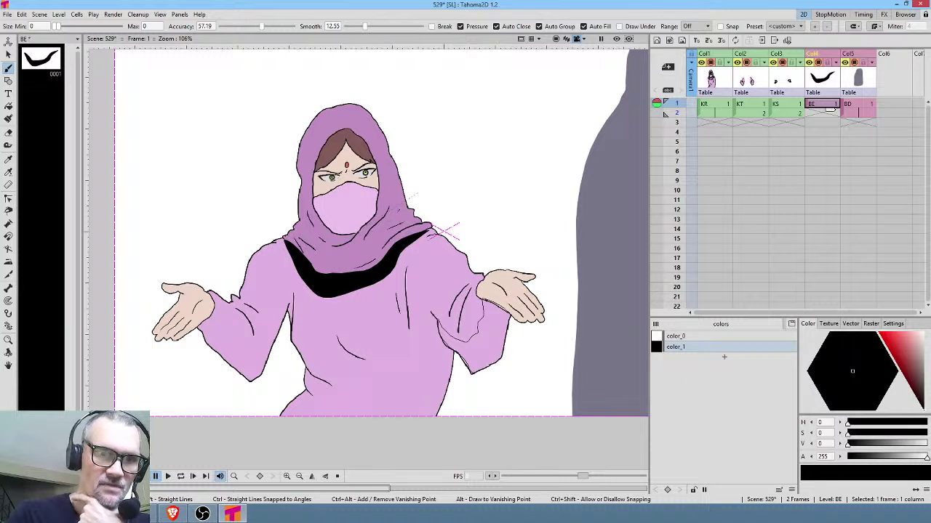
{"action": "left_click_drag", "start_coordinate": [439, 323], "coordinate": [472, 372]}
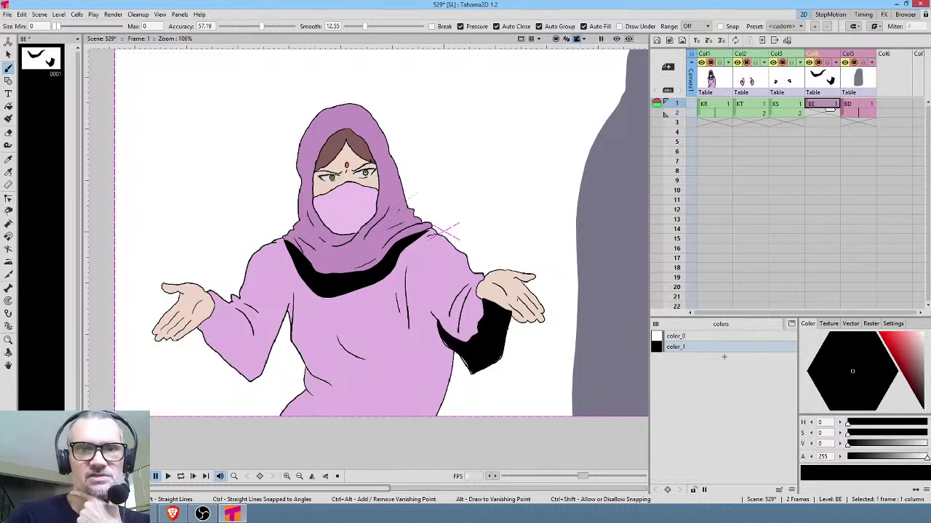
{"action": "mouse_move", "coordinate": [340, 342]}
{"action": "left_mouse_down"}
{"action": "mouse_move", "coordinate": [365, 369]}
{"action": "mouse_move", "coordinate": [387, 357]}
{"action": "mouse_move", "coordinate": [349, 348]}
{"action": "left_mouse_up"}
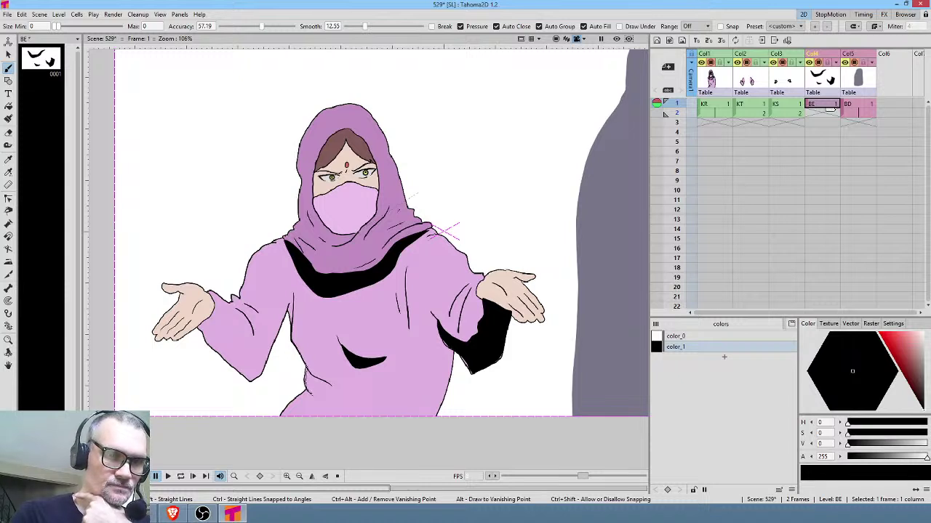
{"action": "mouse_move", "coordinate": [324, 396]}
{"action": "left_mouse_down"}
{"action": "mouse_move", "coordinate": [348, 387]}
{"action": "mouse_move", "coordinate": [312, 359]}
{"action": "mouse_move", "coordinate": [285, 303]}
{"action": "left_mouse_up"}
{"action": "left_click_drag", "start_coordinate": [254, 342], "coordinate": [214, 308]}
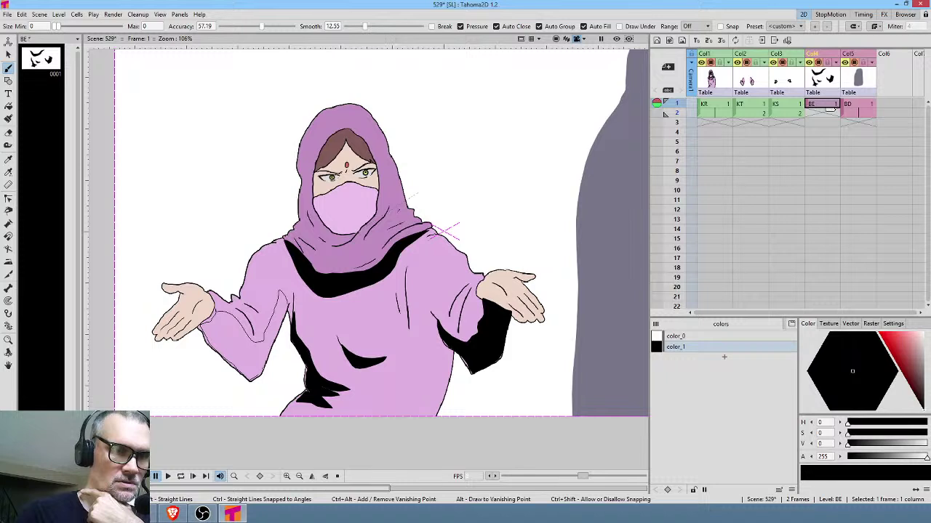
{"action": "left_click", "coordinate": [278, 325]}
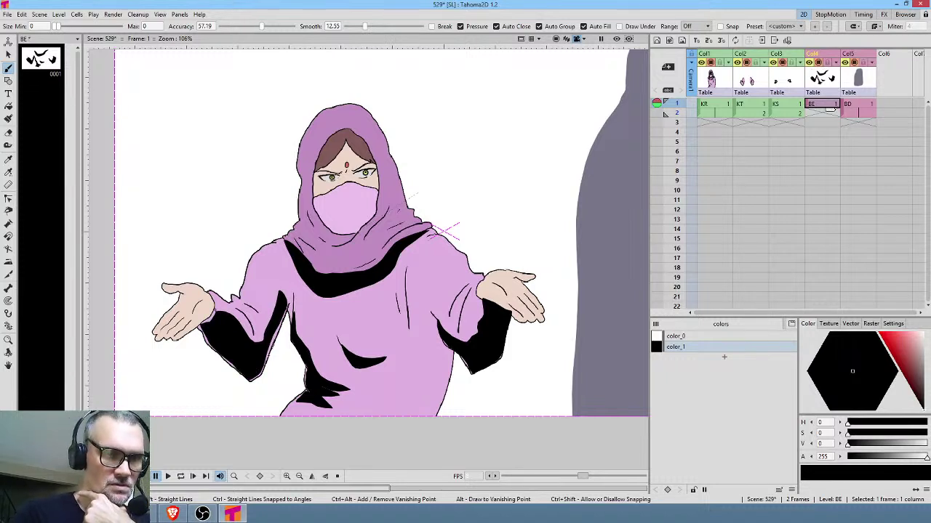
{"action": "left_click", "coordinate": [256, 355]}
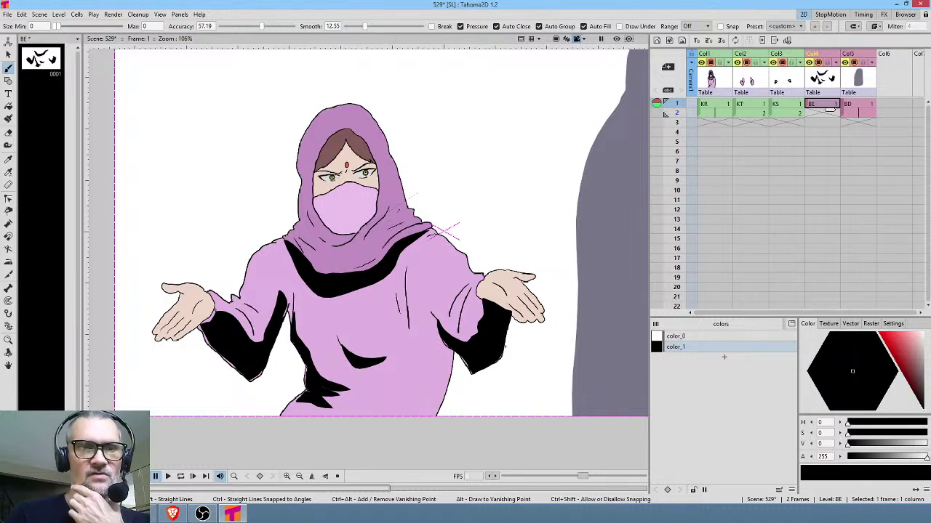
Step: Draw a filled black shadow band on BE frame 1 around the inner edge of the hood, framing the woman's face
{"action": "left_click_drag", "start_coordinate": [384, 190], "coordinate": [355, 216]}
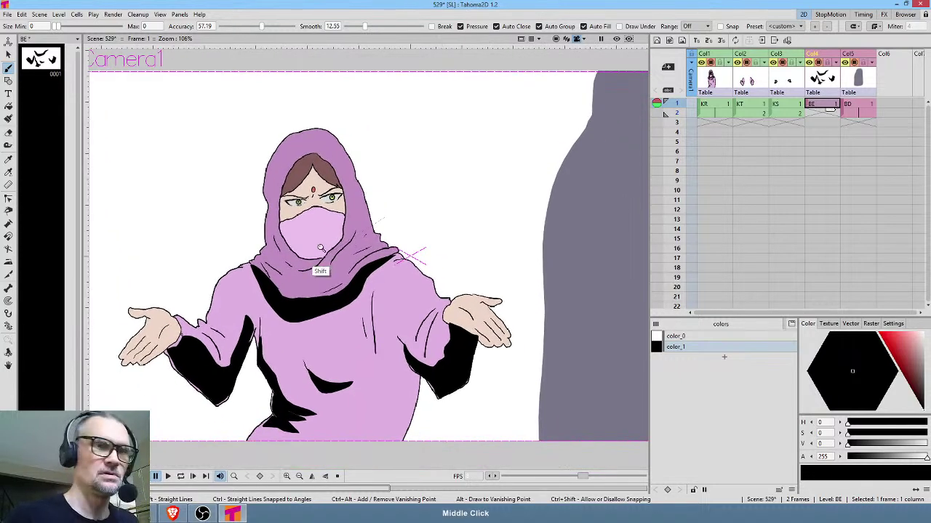
{"action": "left_click_drag", "start_coordinate": [325, 244], "coordinate": [416, 359]}
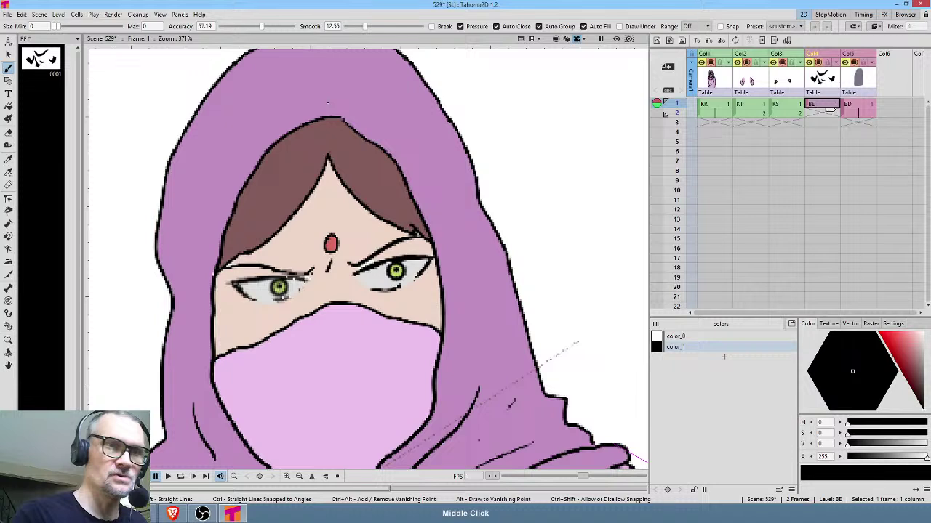
{"action": "mouse_move", "coordinate": [328, 102]}
{"action": "left_mouse_down"}
{"action": "mouse_move", "coordinate": [265, 135]}
{"action": "mouse_move", "coordinate": [220, 201]}
{"action": "mouse_move", "coordinate": [196, 307]}
{"action": "mouse_move", "coordinate": [217, 413]}
{"action": "mouse_move", "coordinate": [245, 441]}
{"action": "mouse_move", "coordinate": [224, 375]}
{"action": "mouse_move", "coordinate": [230, 285]}
{"action": "mouse_move", "coordinate": [252, 214]}
{"action": "mouse_move", "coordinate": [273, 175]}
{"action": "mouse_move", "coordinate": [327, 134]}
{"action": "mouse_move", "coordinate": [343, 137]}
{"action": "mouse_move", "coordinate": [392, 188]}
{"action": "mouse_move", "coordinate": [418, 242]}
{"action": "mouse_move", "coordinate": [431, 295]}
{"action": "mouse_move", "coordinate": [428, 413]}
{"action": "left_mouse_up"}
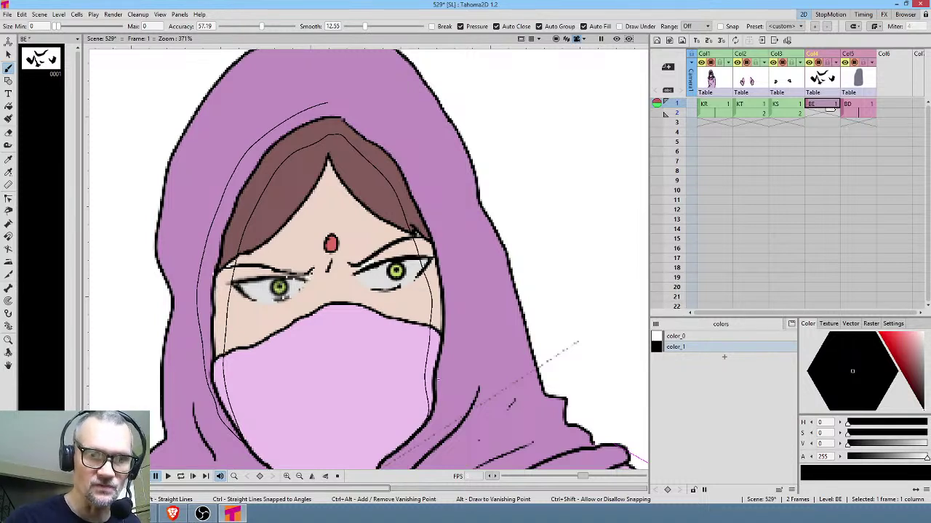
{"action": "mouse_move", "coordinate": [438, 379]}
{"action": "left_mouse_down"}
{"action": "mouse_move", "coordinate": [447, 273]}
{"action": "mouse_move", "coordinate": [427, 201]}
{"action": "mouse_move", "coordinate": [392, 140]}
{"action": "mouse_move", "coordinate": [328, 98]}
{"action": "left_mouse_up"}
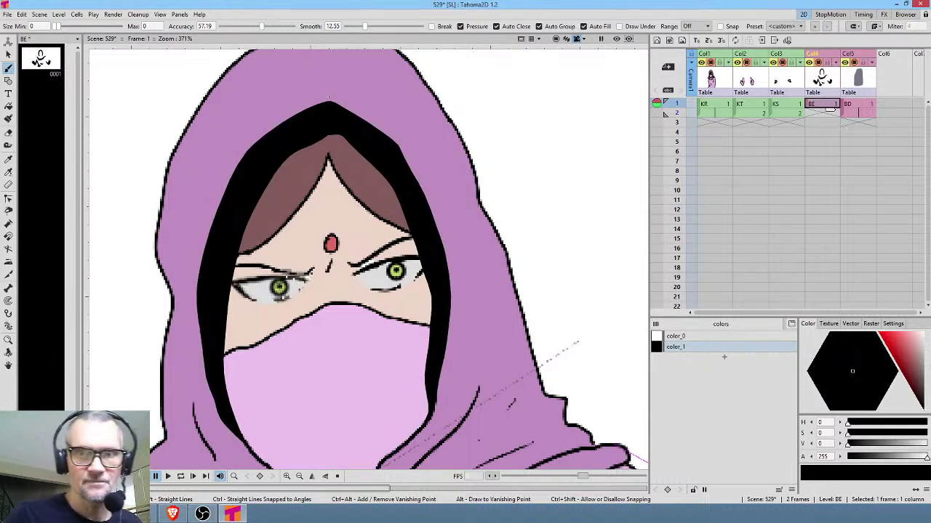
Step: Draw filled black shadows along the lower edges of the hair on both sides of the forehead
{"action": "middle_click", "coordinate": [328, 97]}
{"action": "left_click_drag", "start_coordinate": [452, 267], "coordinate": [477, 277]}
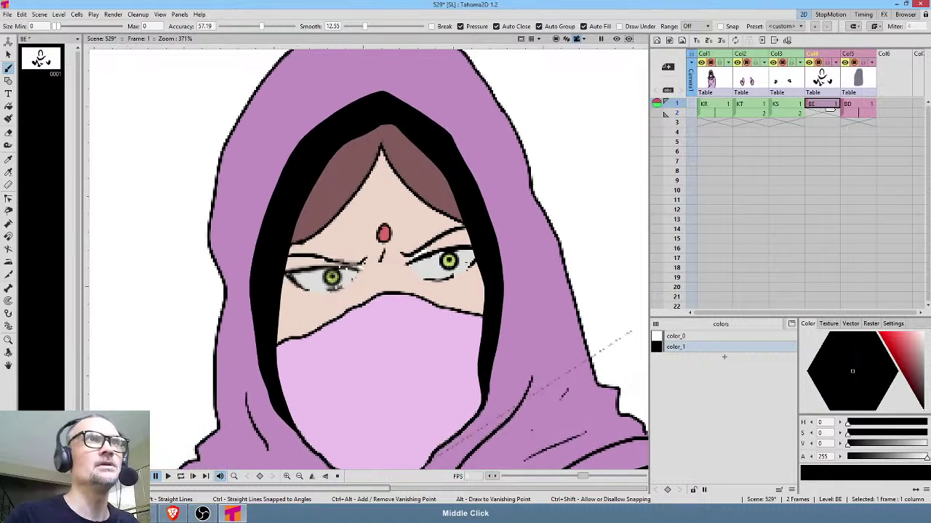
{"action": "left_click_drag", "start_coordinate": [461, 197], "coordinate": [463, 211]}
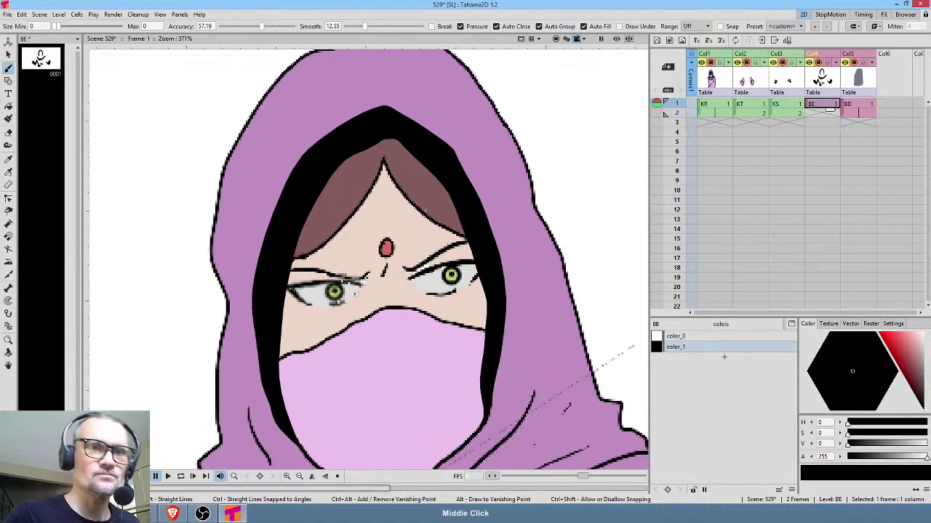
{"action": "mouse_move", "coordinate": [393, 179]}
{"action": "left_mouse_down"}
{"action": "mouse_move", "coordinate": [460, 230]}
{"action": "mouse_move", "coordinate": [401, 206]}
{"action": "mouse_move", "coordinate": [440, 238]}
{"action": "mouse_move", "coordinate": [460, 237]}
{"action": "left_mouse_up"}
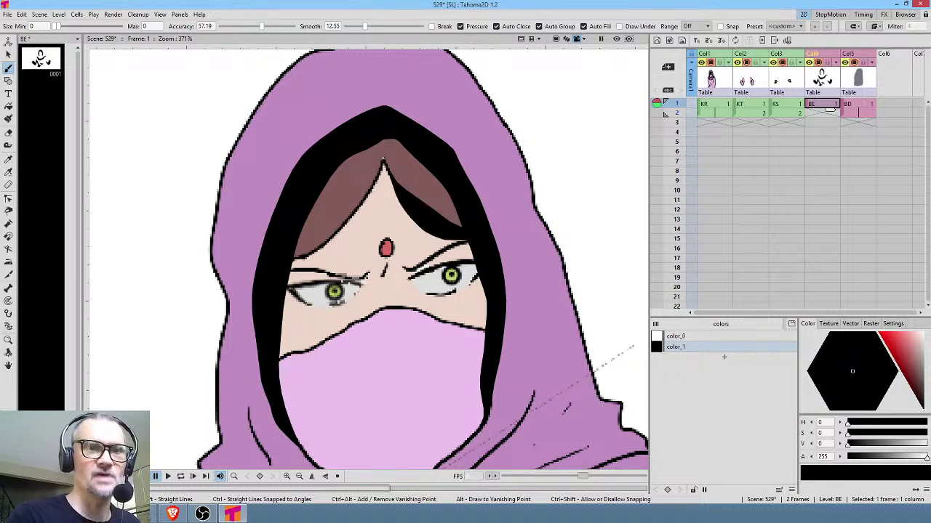
{"action": "mouse_move", "coordinate": [384, 163]}
{"action": "left_mouse_down"}
{"action": "mouse_move", "coordinate": [357, 223]}
{"action": "mouse_move", "coordinate": [294, 263]}
{"action": "mouse_move", "coordinate": [383, 171]}
{"action": "left_mouse_up"}
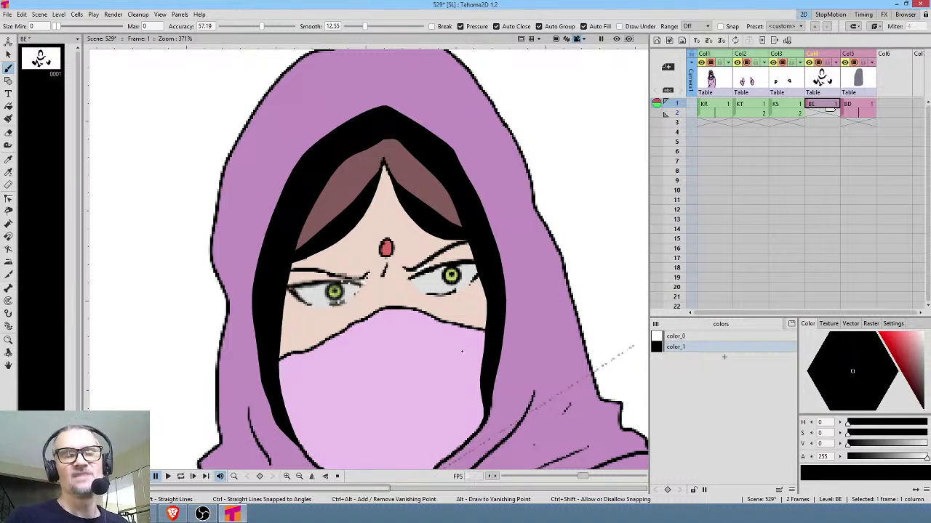
Step: Try a new black style color_2 at alpha 84 with two overlapping shapes on the hood, and undo both shapes
{"action": "left_click", "coordinate": [724, 357]}
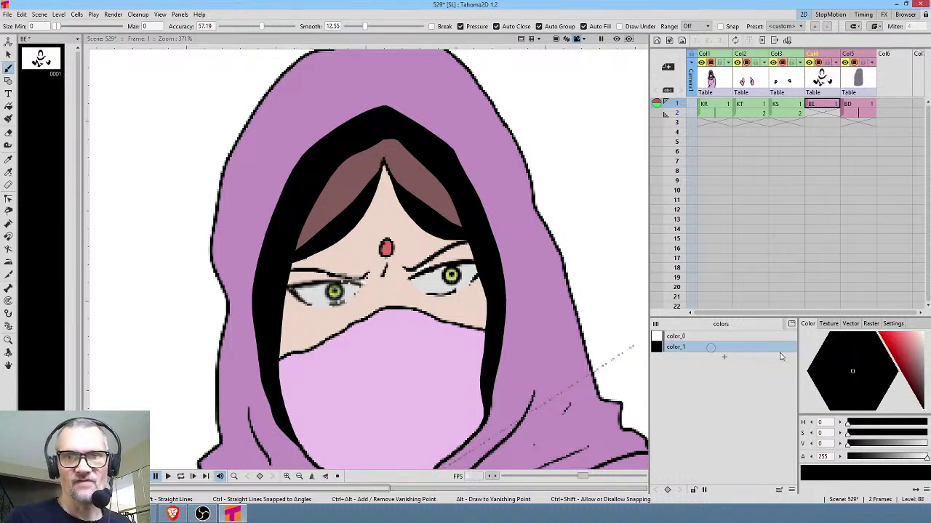
{"action": "left_click", "coordinate": [733, 357]}
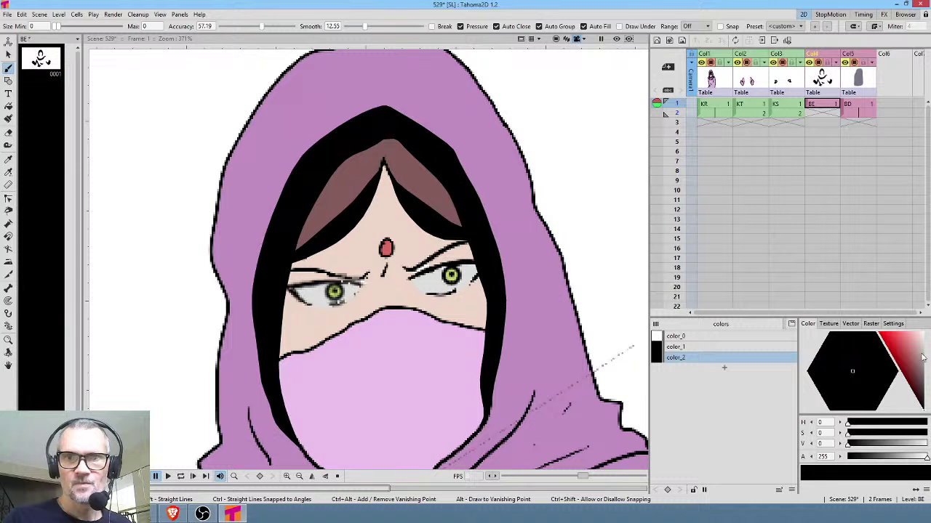
{"action": "left_click_drag", "start_coordinate": [927, 456], "coordinate": [873, 458]}
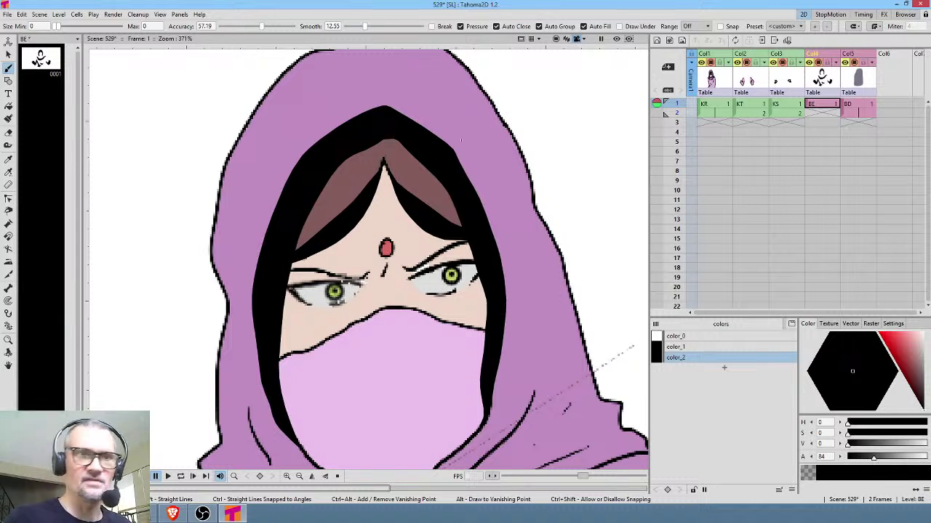
{"action": "left_click_drag", "start_coordinate": [517, 244], "coordinate": [528, 230]}
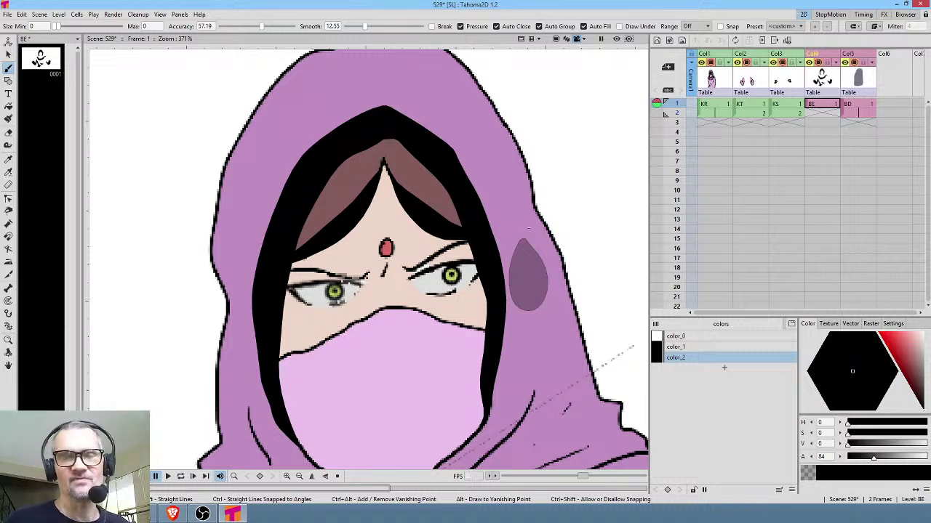
{"action": "mouse_move", "coordinate": [524, 277]}
{"action": "left_mouse_down"}
{"action": "mouse_move", "coordinate": [518, 327]}
{"action": "mouse_move", "coordinate": [522, 277]}
{"action": "left_mouse_up"}
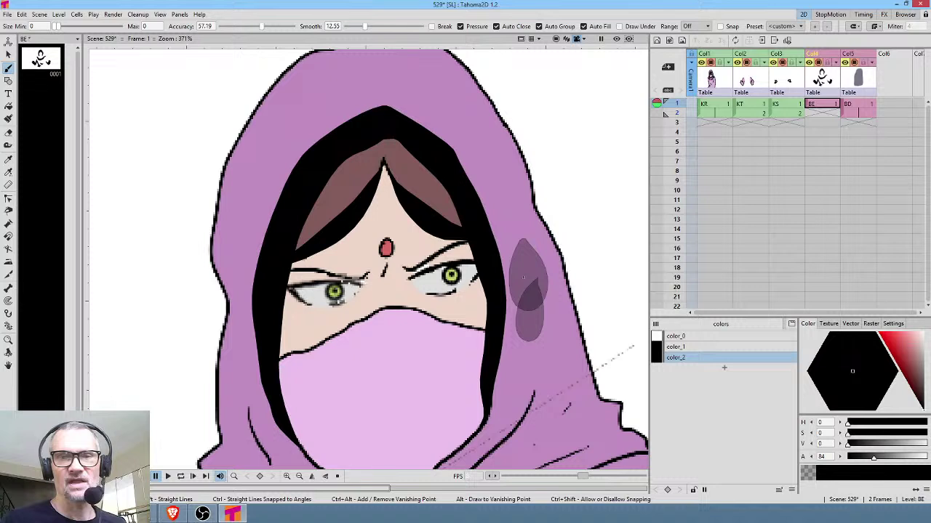
{"action": "key", "text": "ctrl+z"}
{"action": "key", "text": "ctrl+z"}
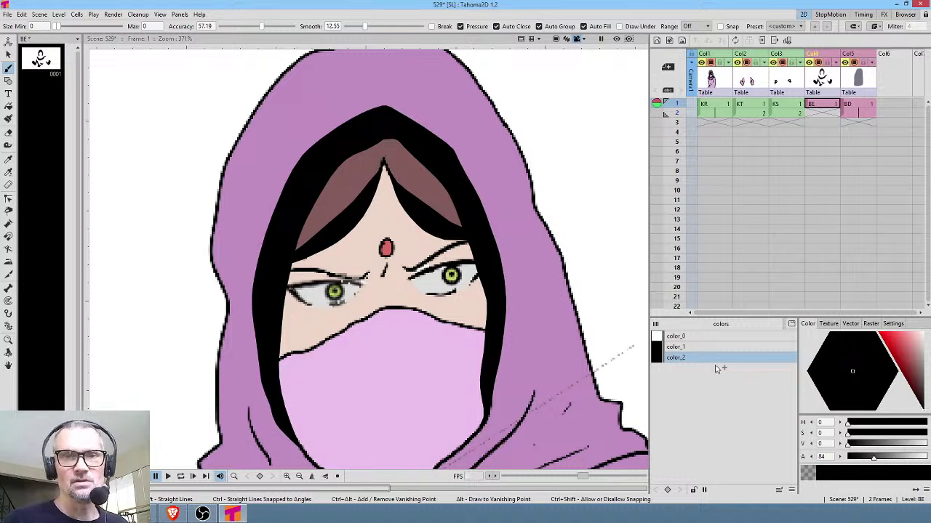
Step: Change color_2 to white with value 100 and alpha 66, and make it the active style for highlights
{"action": "left_click_drag", "start_coordinate": [917, 357], "coordinate": [927, 329]}
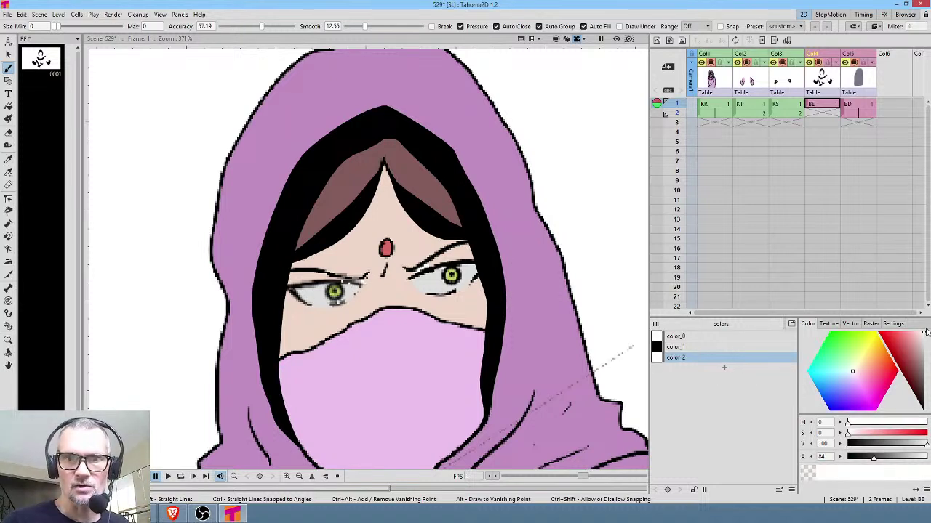
{"action": "left_click_drag", "start_coordinate": [878, 457], "coordinate": [867, 457]}
{"action": "middle_click", "coordinate": [509, 291]}
{"action": "middle_click", "coordinate": [406, 364]}
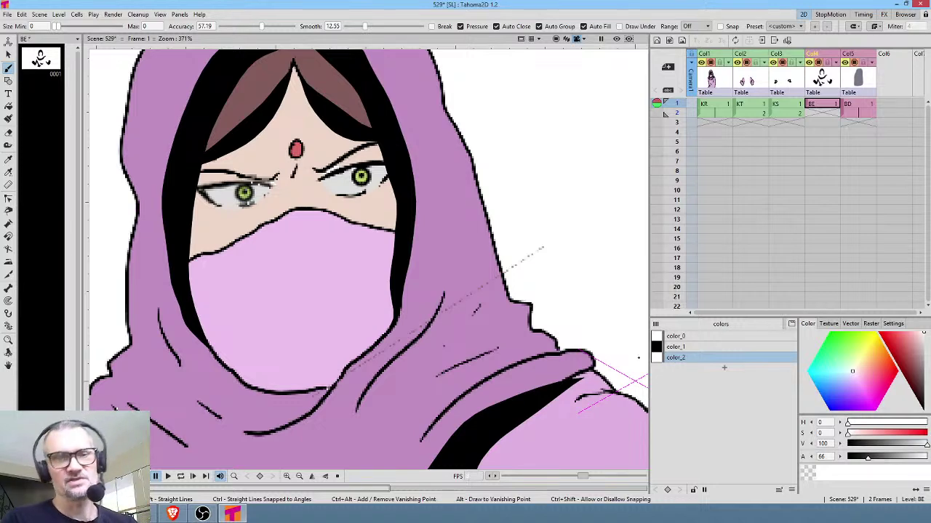
{"action": "middle_click", "coordinate": [496, 285]}
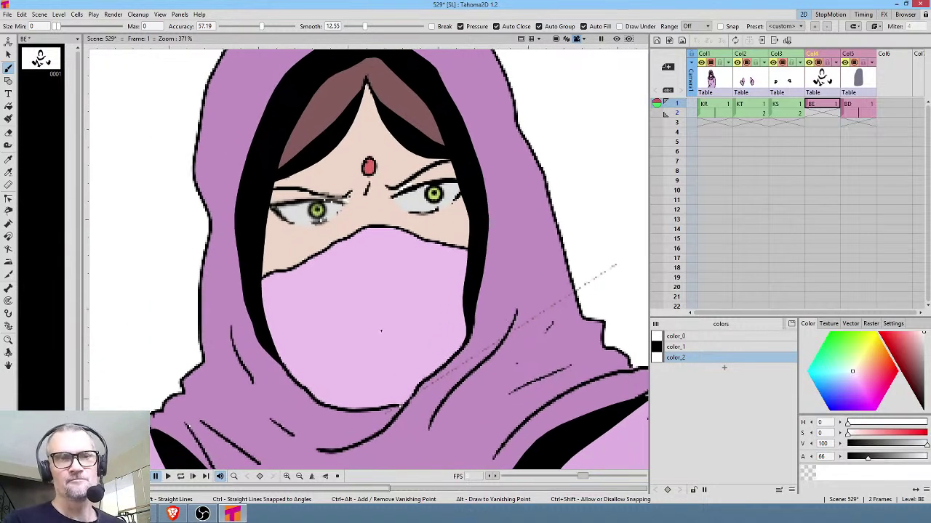
{"action": "middle_click", "coordinate": [535, 335]}
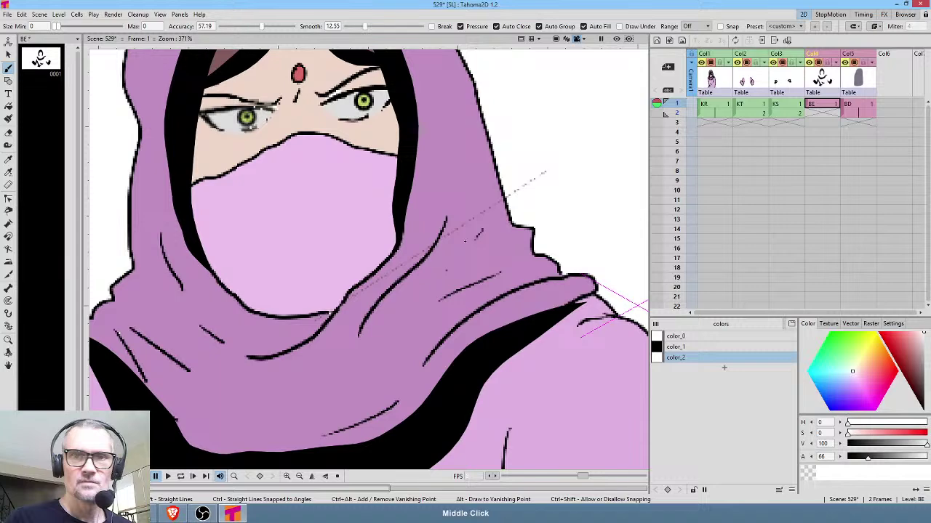
{"action": "left_click", "coordinate": [709, 347]}
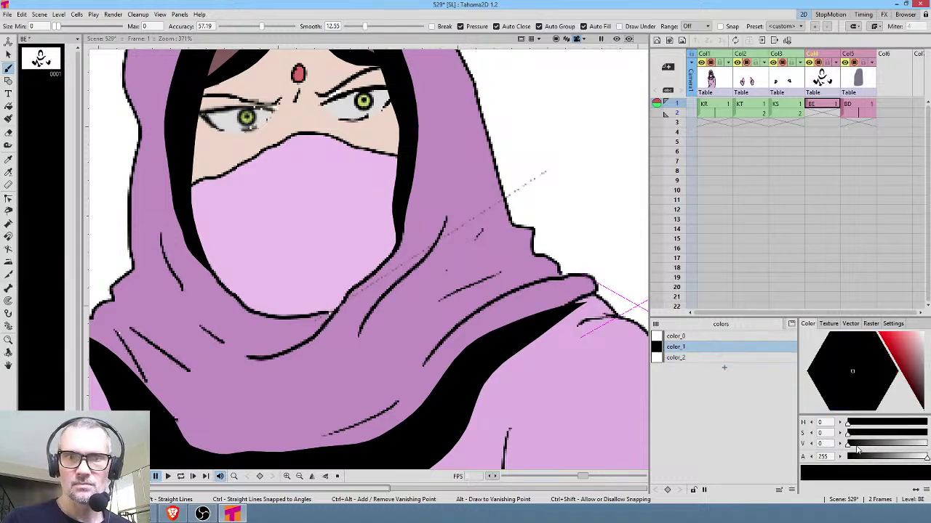
{"action": "middle_click", "coordinate": [553, 342]}
{"action": "left_click", "coordinate": [698, 357]}
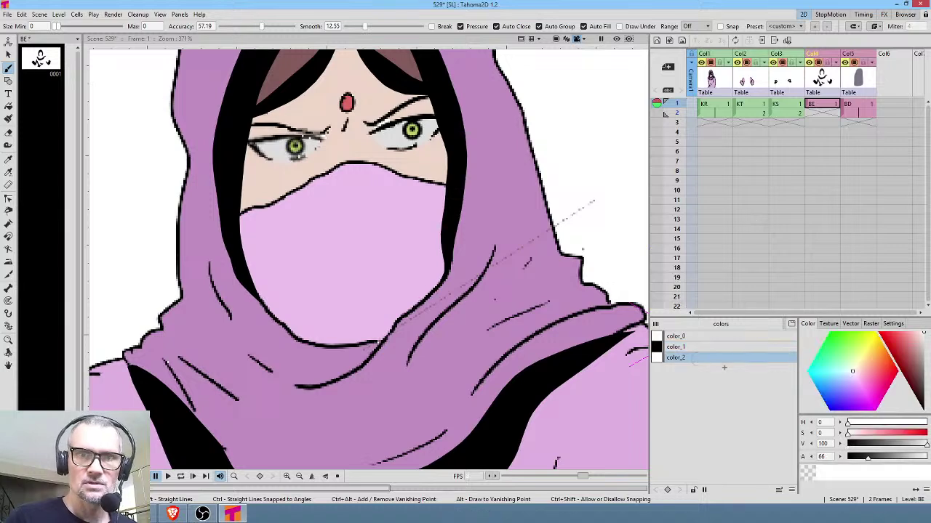
Step: Try semi-transparent white highlight shapes with color_2 on the scarf folds at the shoulder and along the hood's outer side
{"action": "mouse_move", "coordinate": [559, 267]}
{"action": "left_mouse_down"}
{"action": "mouse_move", "coordinate": [458, 326]}
{"action": "mouse_move", "coordinate": [539, 261]}
{"action": "mouse_move", "coordinate": [564, 259]}
{"action": "left_mouse_up"}
{"action": "middle_click", "coordinate": [564, 260]}
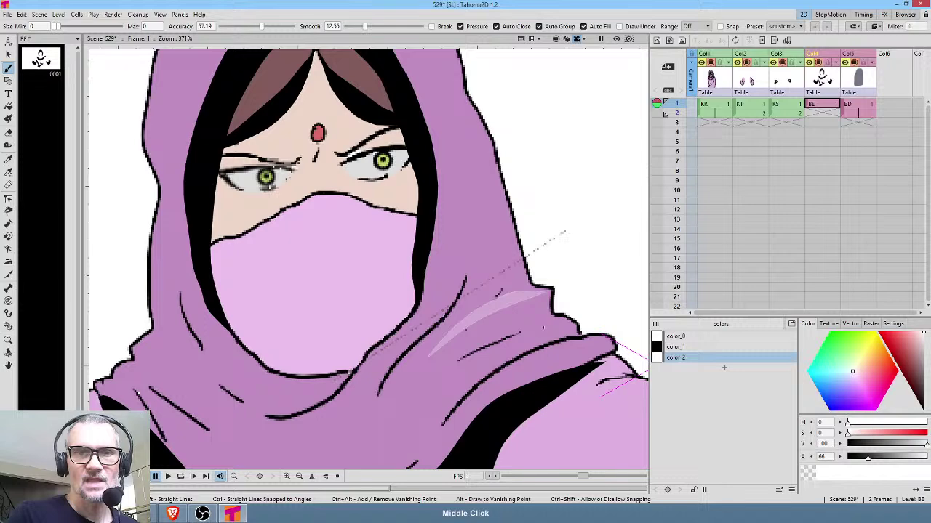
{"action": "mouse_move", "coordinate": [551, 327]}
{"action": "left_mouse_down"}
{"action": "mouse_move", "coordinate": [491, 338]}
{"action": "mouse_move", "coordinate": [445, 368]}
{"action": "mouse_move", "coordinate": [547, 336]}
{"action": "left_mouse_up"}
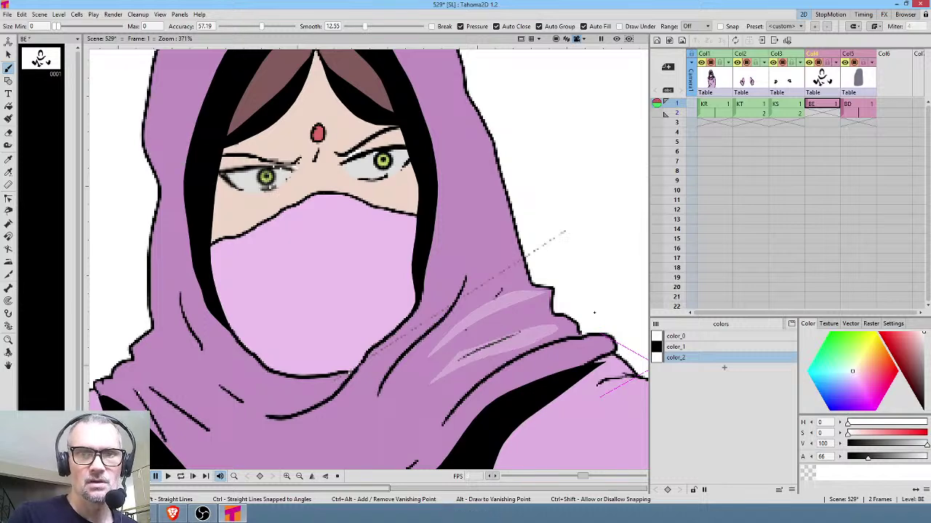
{"action": "middle_click", "coordinate": [477, 210]}
{"action": "mouse_move", "coordinate": [509, 222]}
{"action": "left_mouse_down"}
{"action": "mouse_move", "coordinate": [511, 324]}
{"action": "mouse_move", "coordinate": [525, 233]}
{"action": "mouse_move", "coordinate": [474, 104]}
{"action": "mouse_move", "coordinate": [503, 211]}
{"action": "left_mouse_up"}
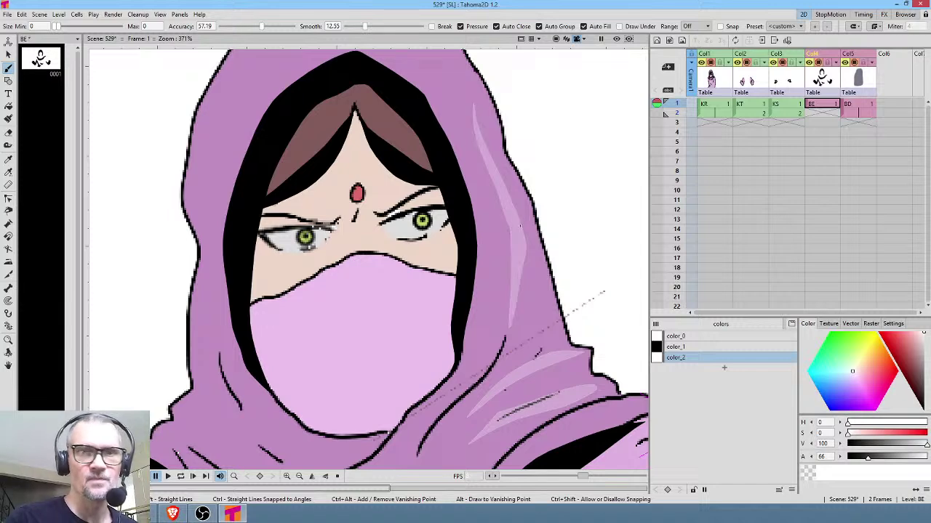
{"action": "middle_click", "coordinate": [503, 211]}
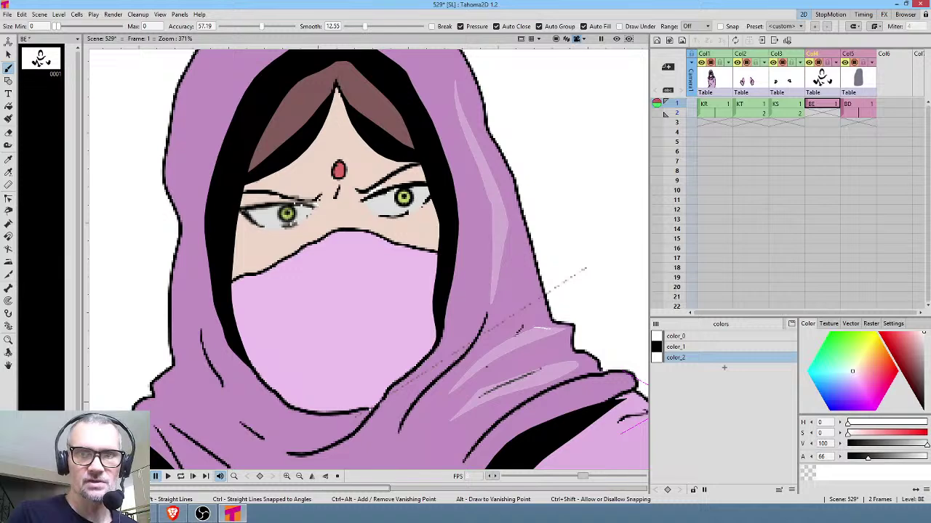
{"action": "middle_click", "coordinate": [586, 294]}
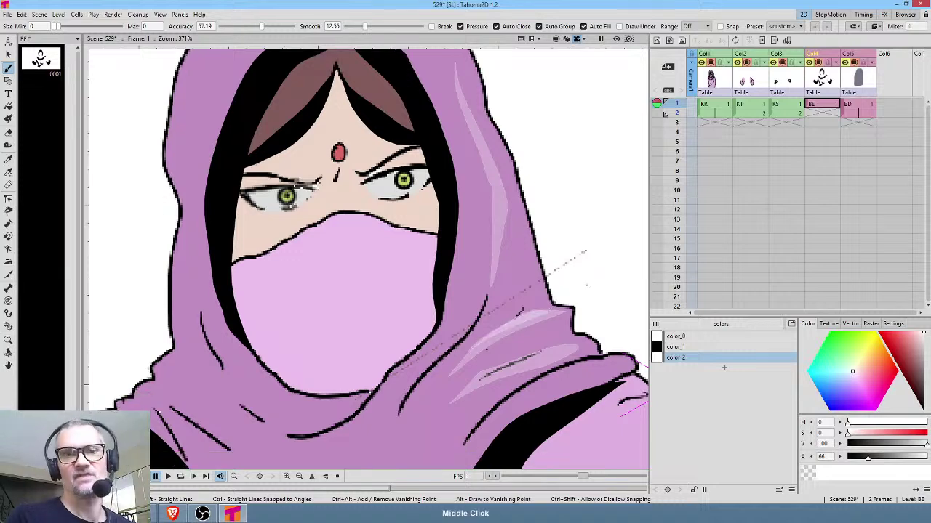
Step: Lower color_2's alpha to 44 and try additional overlapping highlight shapes on the side of the hood
{"action": "middle_click", "coordinate": [586, 285]}
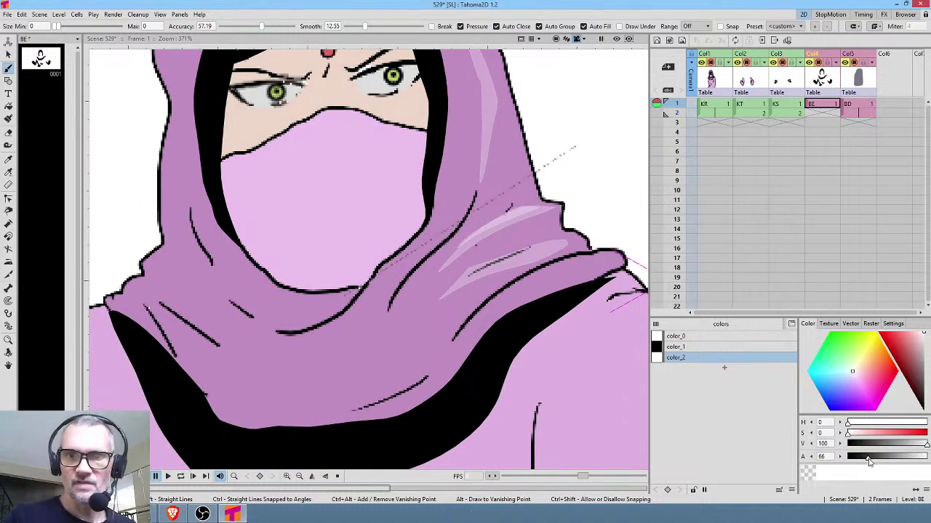
{"action": "left_click_drag", "start_coordinate": [869, 461], "coordinate": [863, 464]}
{"action": "middle_click", "coordinate": [512, 74]}
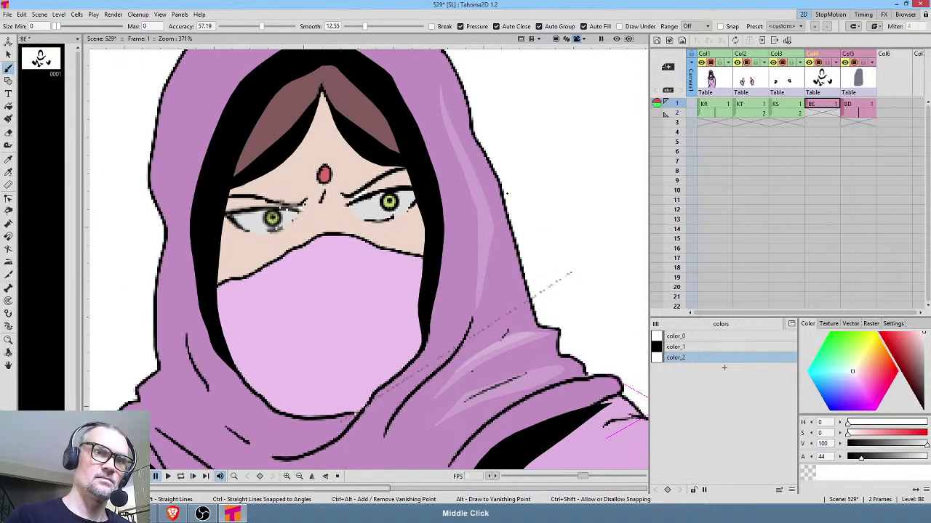
{"action": "mouse_move", "coordinate": [459, 138]}
{"action": "left_mouse_down"}
{"action": "mouse_move", "coordinate": [495, 235]}
{"action": "mouse_move", "coordinate": [488, 273]}
{"action": "mouse_move", "coordinate": [472, 160]}
{"action": "left_mouse_up"}
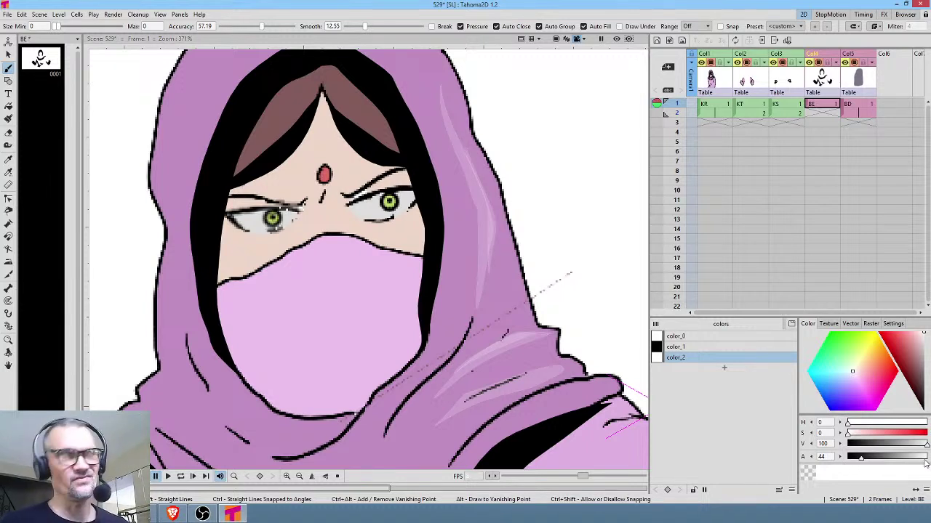
{"action": "mouse_move", "coordinate": [466, 231]}
{"action": "left_mouse_down"}
{"action": "mouse_move", "coordinate": [510, 242]}
{"action": "mouse_move", "coordinate": [510, 227]}
{"action": "mouse_move", "coordinate": [506, 295]}
{"action": "mouse_move", "coordinate": [514, 281]}
{"action": "left_mouse_up"}
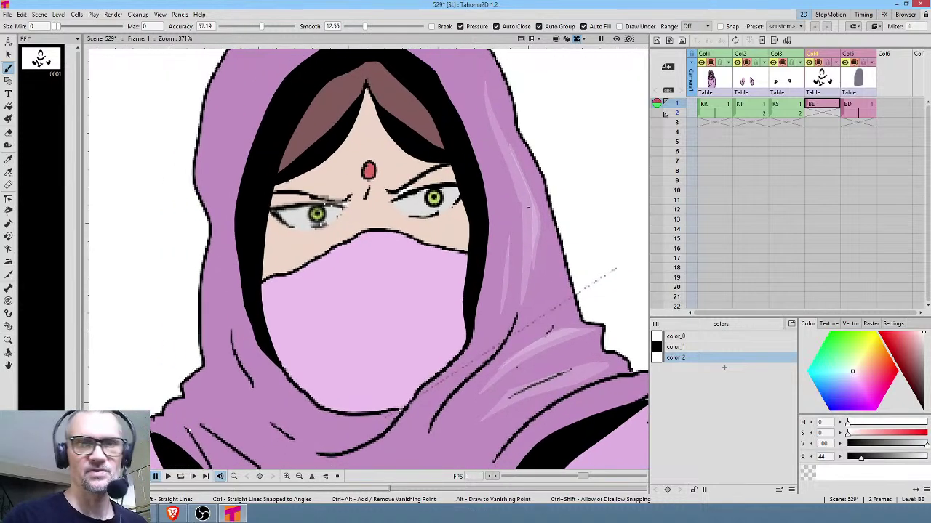
{"action": "left_click_drag", "start_coordinate": [529, 208], "coordinate": [480, 115]}
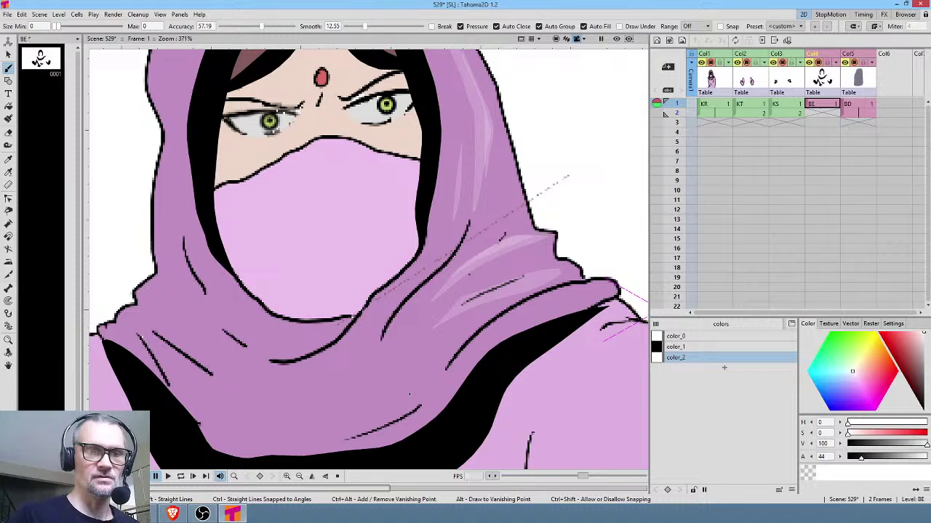
Step: Draw filled black color_1 shadows between the brow and eye on both sides, plus a small one beside the nose-bridge line
{"action": "scroll", "coordinate": [390, 387], "scroll_direction": "down", "scroll_amount": 4}
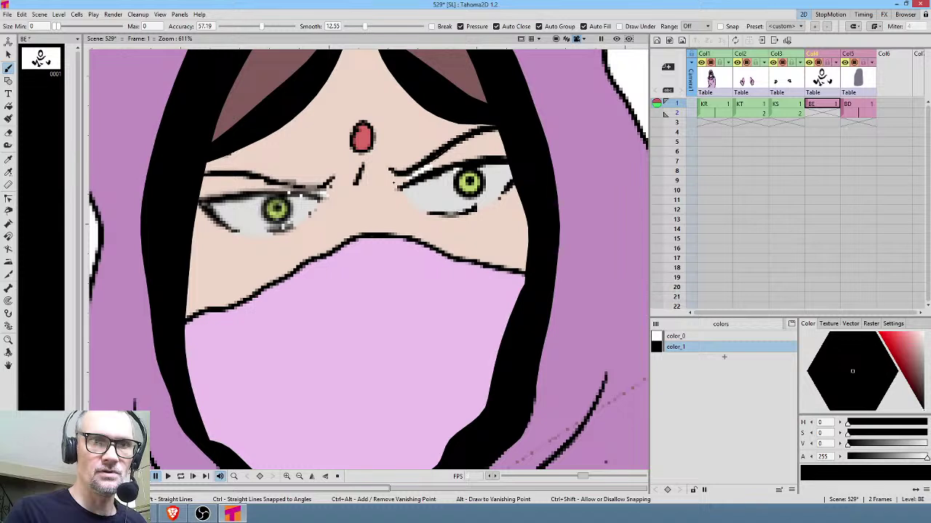
{"action": "mouse_move", "coordinate": [393, 180]}
{"action": "left_mouse_down"}
{"action": "mouse_move", "coordinate": [418, 190]}
{"action": "mouse_move", "coordinate": [511, 172]}
{"action": "left_mouse_up"}
{"action": "left_click_drag", "start_coordinate": [517, 134], "coordinate": [514, 132]}
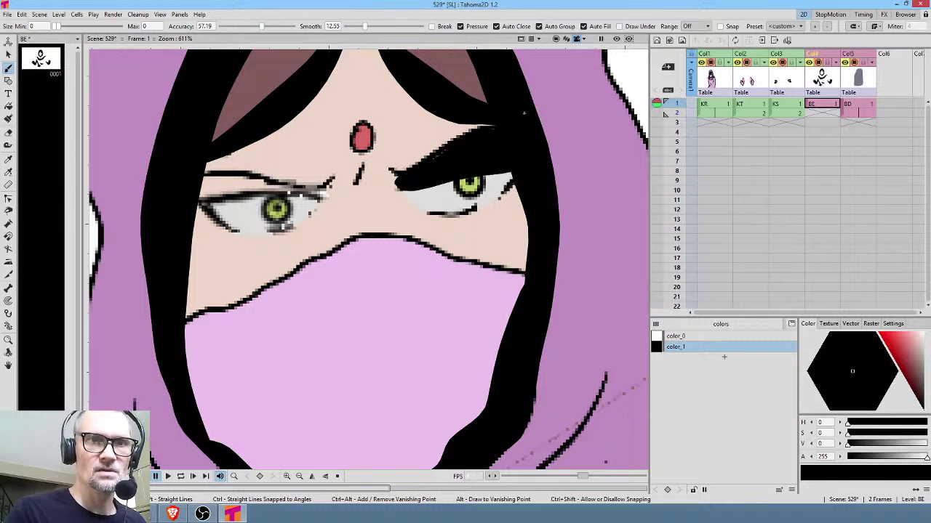
{"action": "left_click_drag", "start_coordinate": [228, 168], "coordinate": [205, 171]}
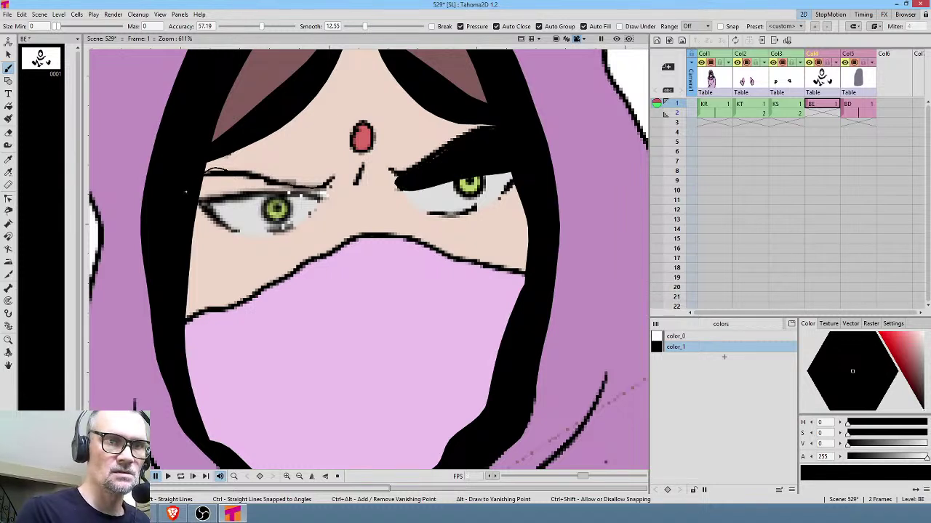
{"action": "mouse_move", "coordinate": [223, 212]}
{"action": "left_mouse_down"}
{"action": "mouse_move", "coordinate": [307, 206]}
{"action": "mouse_move", "coordinate": [342, 168]}
{"action": "left_mouse_up"}
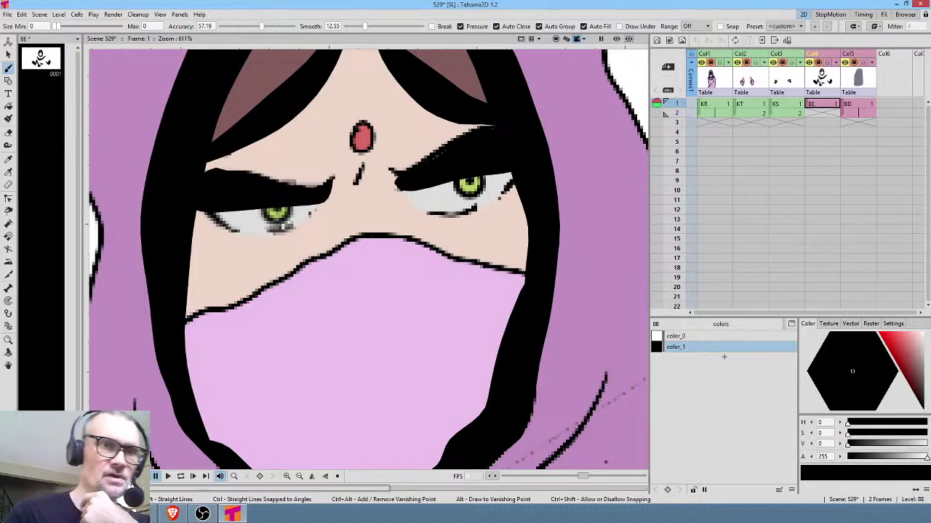
{"action": "left_click_drag", "start_coordinate": [357, 182], "coordinate": [356, 181]}
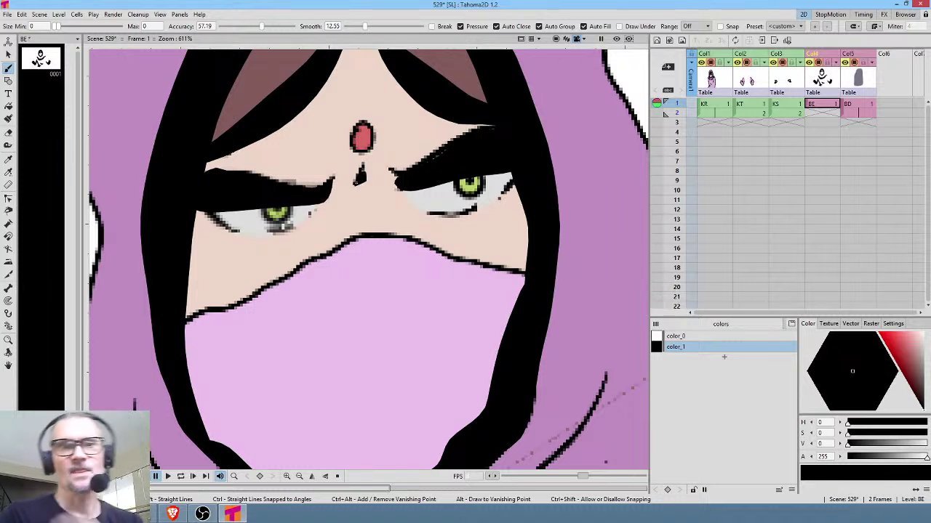
Step: Duplicate the shadow drawing into frame 2 and erase the shadows of both old arms with an eraser of size 97.3
{"action": "scroll", "coordinate": [364, 246], "scroll_direction": "down", "scroll_amount": 8}
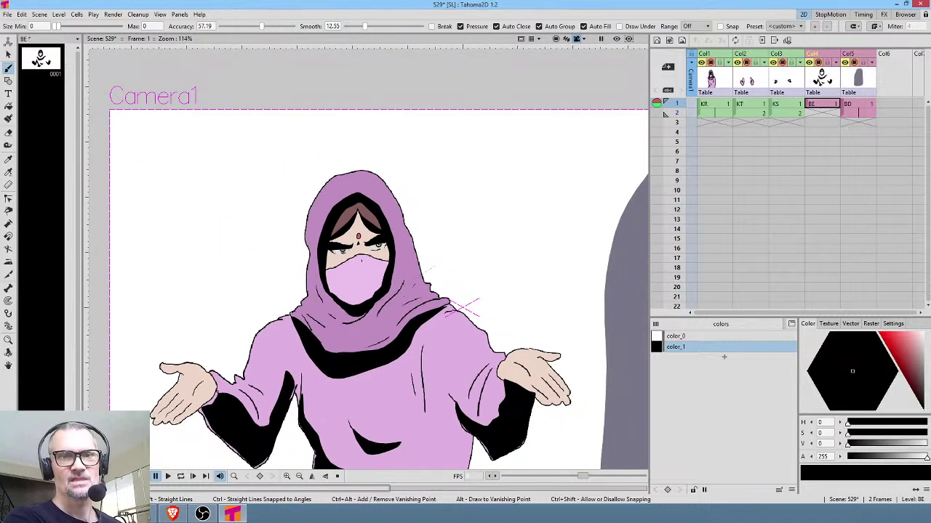
{"action": "left_click", "coordinate": [829, 115]}
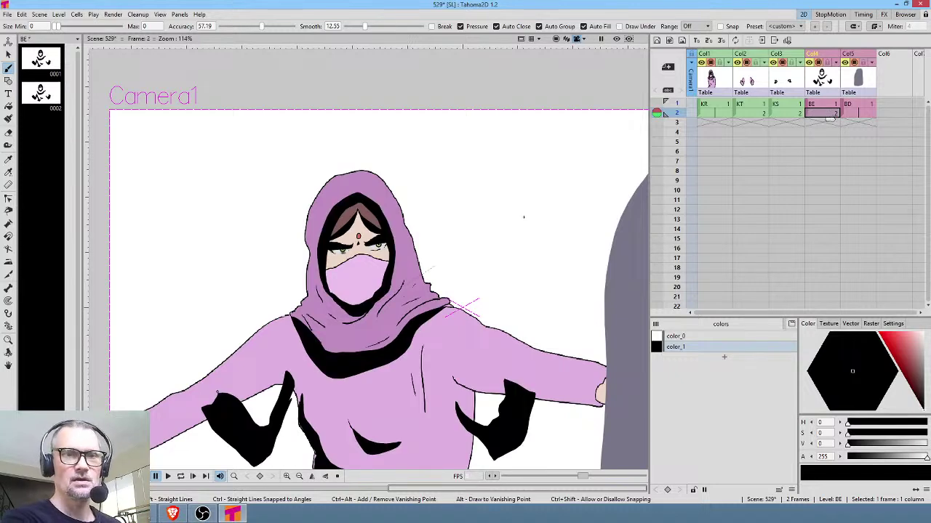
{"action": "scroll", "coordinate": [525, 227], "scroll_direction": "down", "scroll_amount": 2}
{"action": "scroll", "coordinate": [480, 153], "scroll_direction": "down", "scroll_amount": 1}
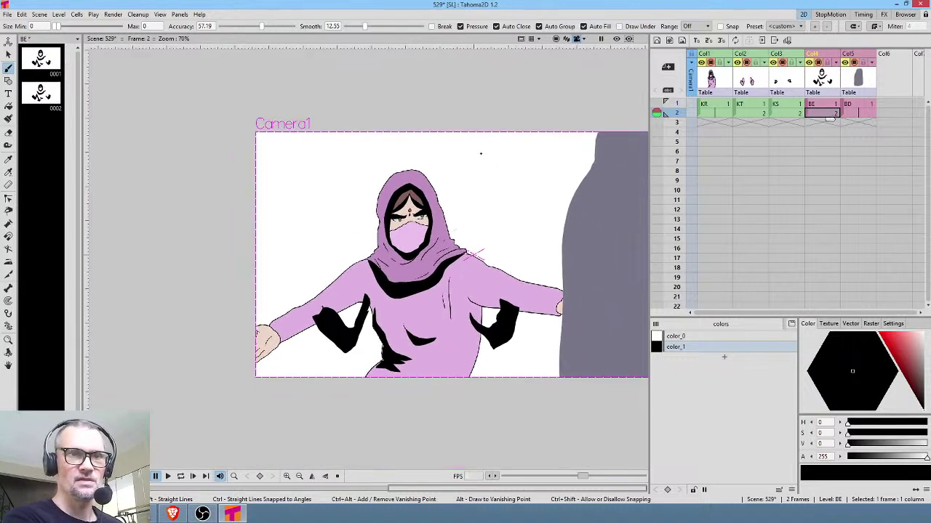
{"action": "key", "text": "e"}
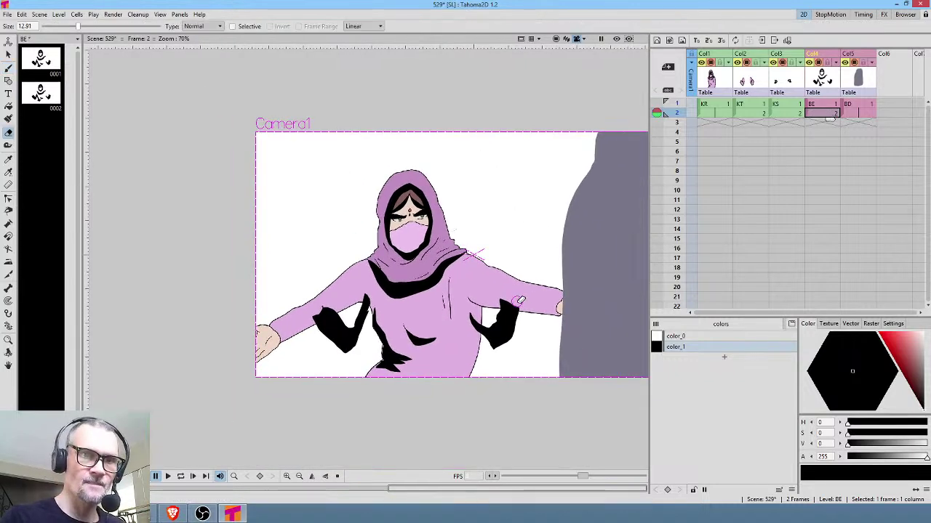
{"action": "mouse_move", "coordinate": [482, 309]}
{"action": "left_mouse_down"}
{"action": "mouse_move", "coordinate": [627, 248]}
{"action": "mouse_move", "coordinate": [497, 310]}
{"action": "mouse_move", "coordinate": [565, 275]}
{"action": "mouse_move", "coordinate": [552, 290]}
{"action": "mouse_move", "coordinate": [483, 303]}
{"action": "mouse_move", "coordinate": [535, 312]}
{"action": "mouse_move", "coordinate": [484, 352]}
{"action": "mouse_move", "coordinate": [485, 342]}
{"action": "mouse_move", "coordinate": [463, 355]}
{"action": "mouse_move", "coordinate": [389, 356]}
{"action": "mouse_move", "coordinate": [499, 357]}
{"action": "mouse_move", "coordinate": [520, 314]}
{"action": "left_mouse_up"}
{"action": "key", "text": "ctrl+z"}
{"action": "mouse_move", "coordinate": [319, 338]}
{"action": "left_mouse_down"}
{"action": "mouse_move", "coordinate": [339, 300]}
{"action": "mouse_move", "coordinate": [289, 399]}
{"action": "left_mouse_up"}
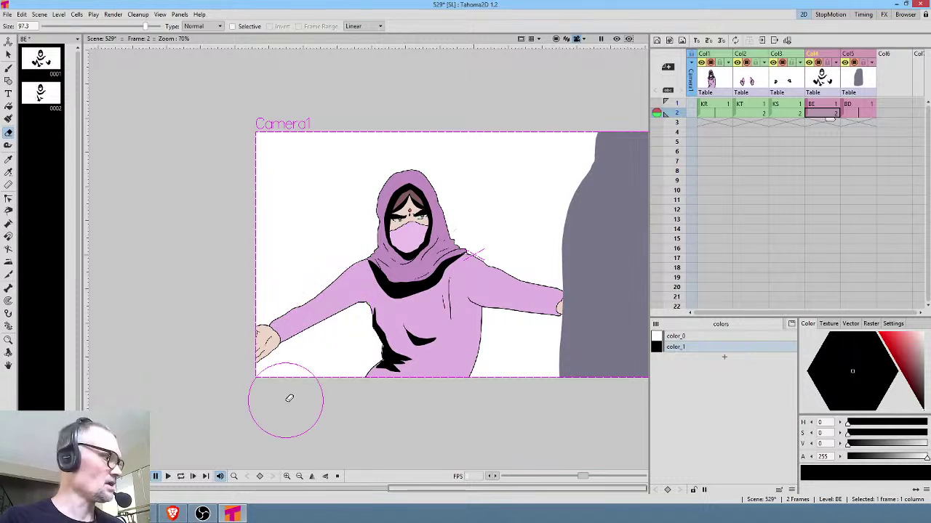
Step: Draw filled black color_1 shadows along the undersides of both outstretched arms and the adjoining armpit on frame 2
{"action": "key", "text": "b"}
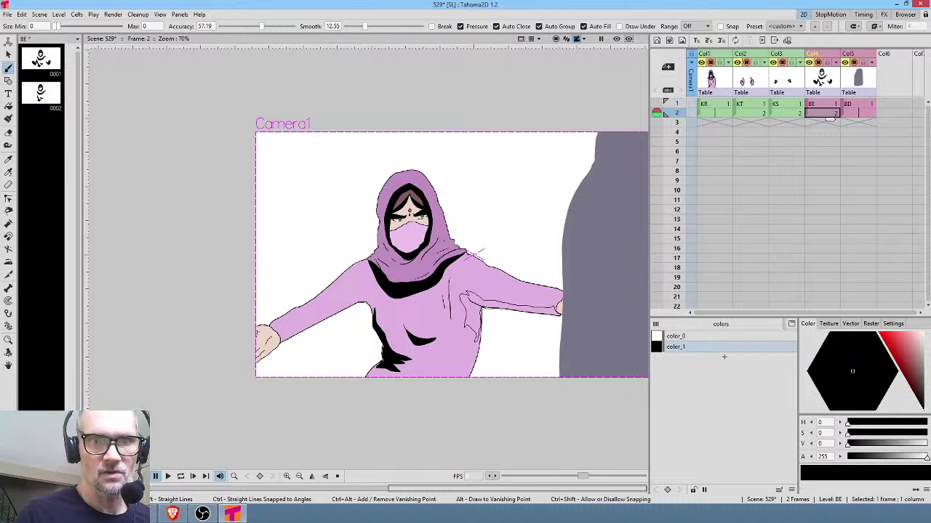
{"action": "left_click_drag", "start_coordinate": [536, 312], "coordinate": [559, 315]}
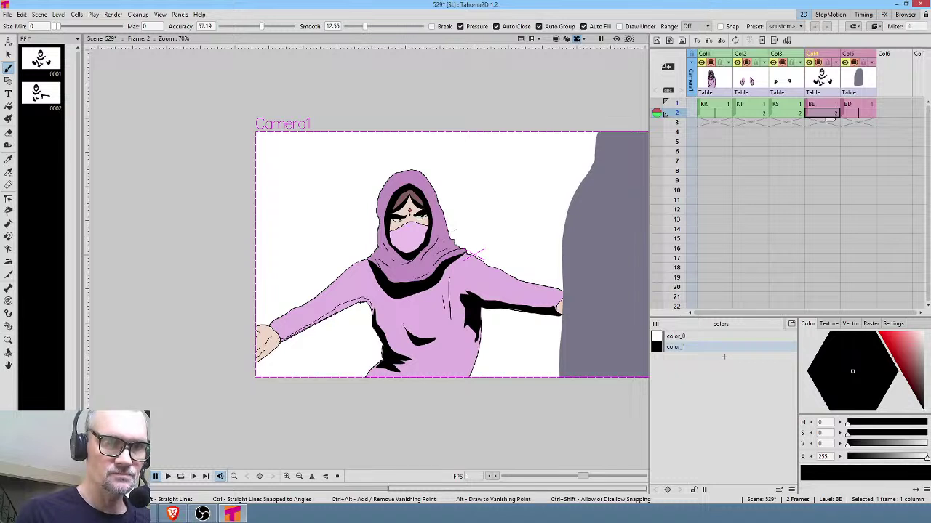
{"action": "left_click_drag", "start_coordinate": [280, 336], "coordinate": [370, 303]}
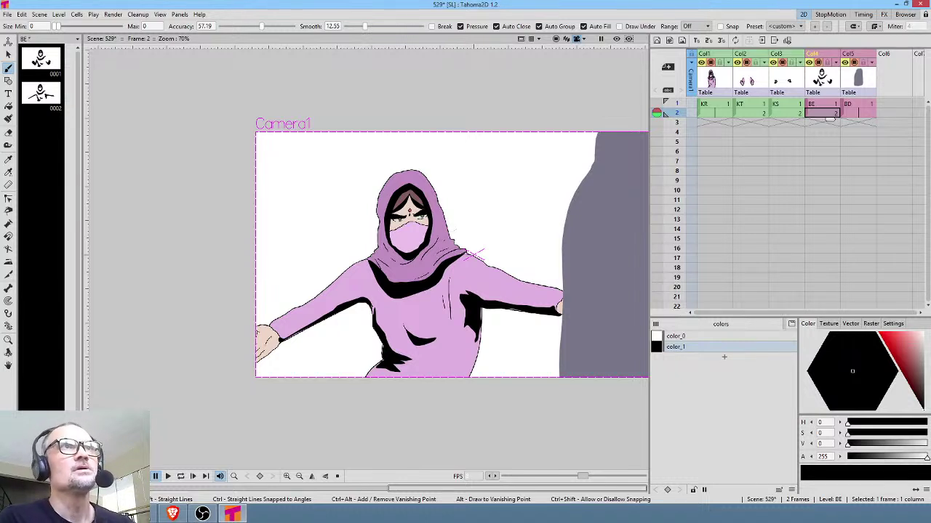
Step: Enable column color filter and transparency for rendering in the scene settings
{"action": "left_click", "coordinate": [836, 63]}
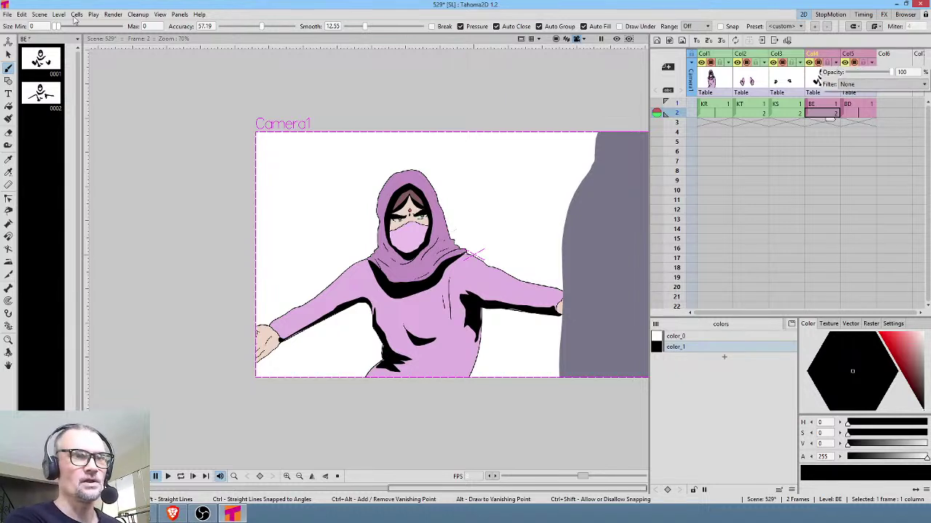
{"action": "left_click", "coordinate": [40, 14]}
{"action": "left_click", "coordinate": [59, 14]}
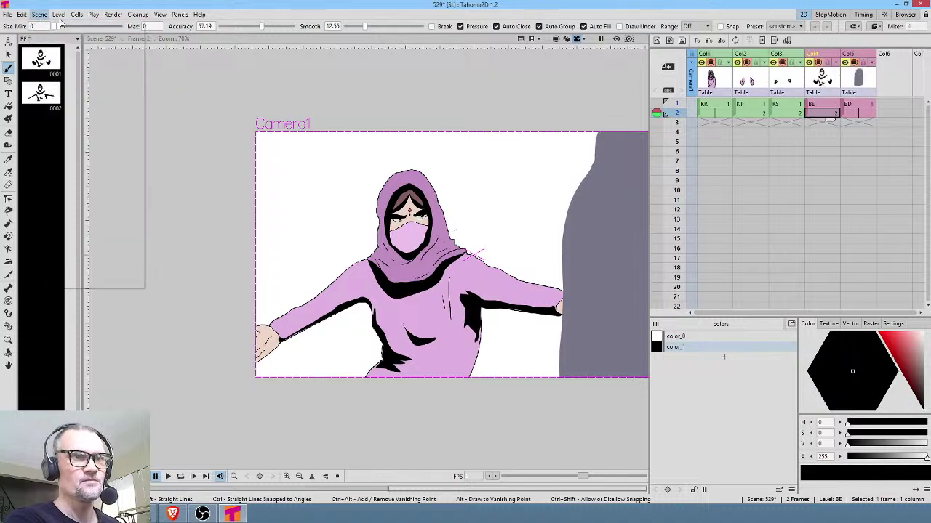
{"action": "left_click", "coordinate": [57, 25]}
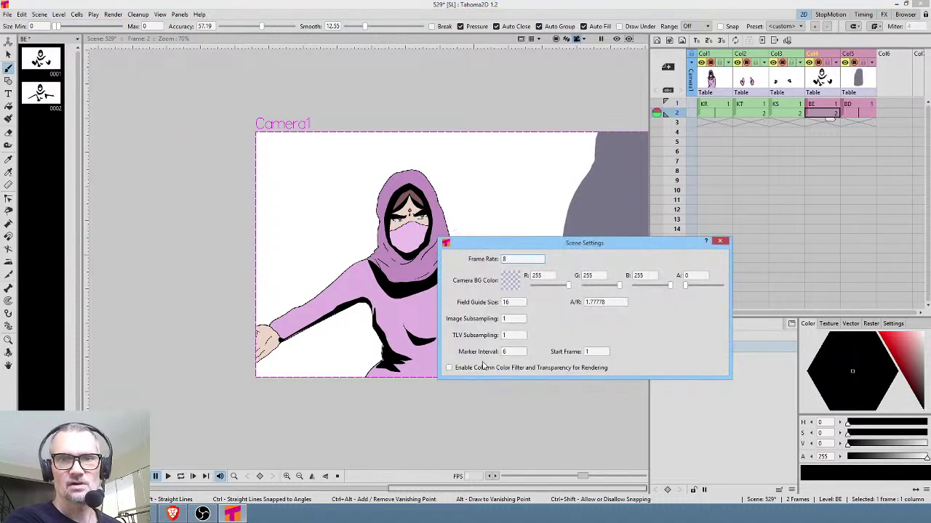
{"action": "left_click", "coordinate": [577, 372]}
{"action": "left_click", "coordinate": [720, 241]}
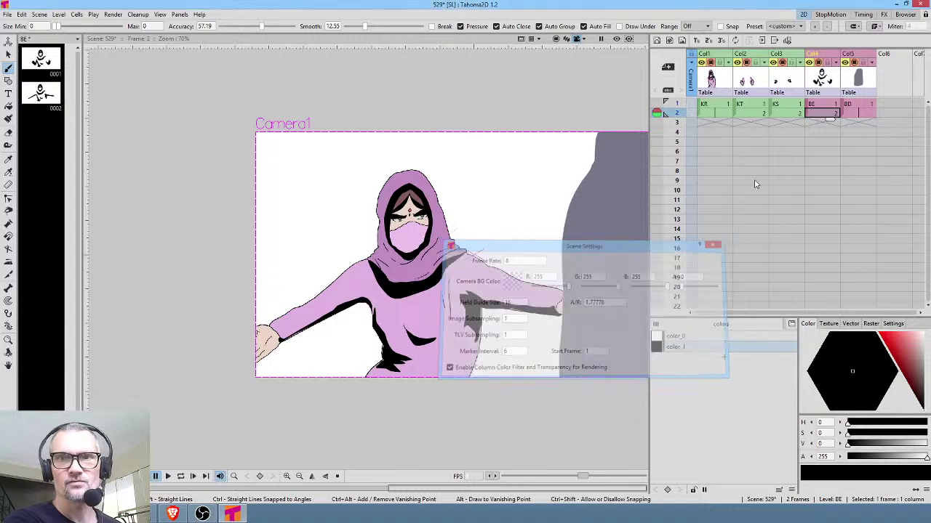
Step: Set the BE shadow column's opacity to 15 and preview the frame
{"action": "left_click", "coordinate": [836, 63]}
{"action": "mouse_move", "coordinate": [889, 76]}
{"action": "left_mouse_down"}
{"action": "mouse_move", "coordinate": [849, 75]}
{"action": "mouse_move", "coordinate": [857, 75]}
{"action": "left_mouse_up"}
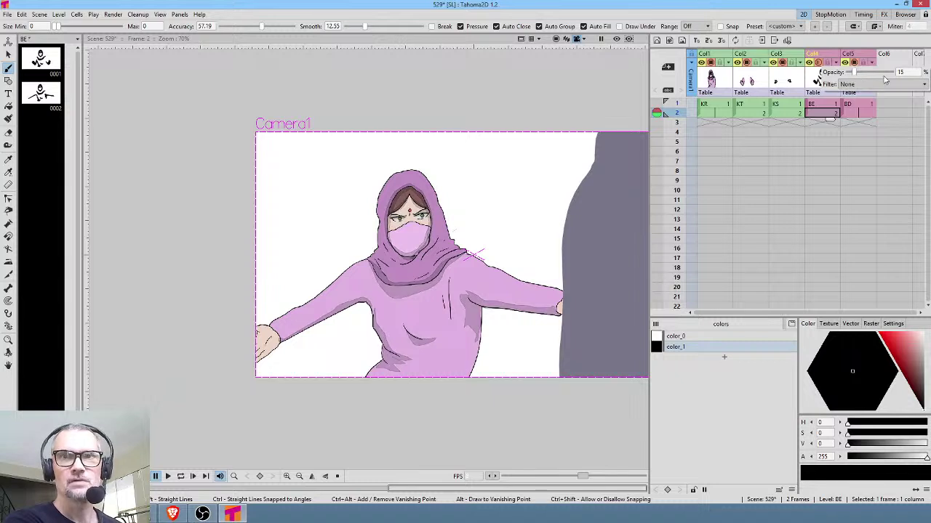
{"action": "left_click", "coordinate": [824, 115]}
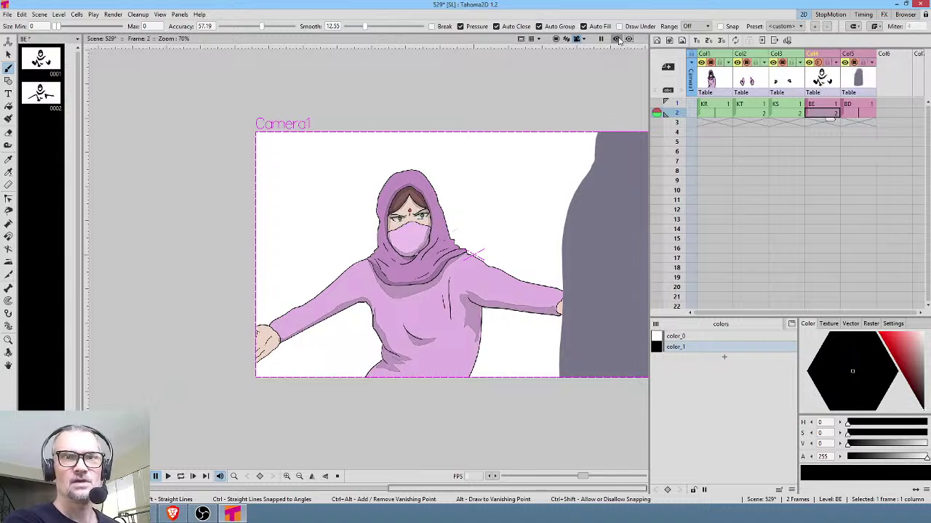
{"action": "left_click", "coordinate": [616, 39]}
{"action": "left_click", "coordinate": [616, 39]}
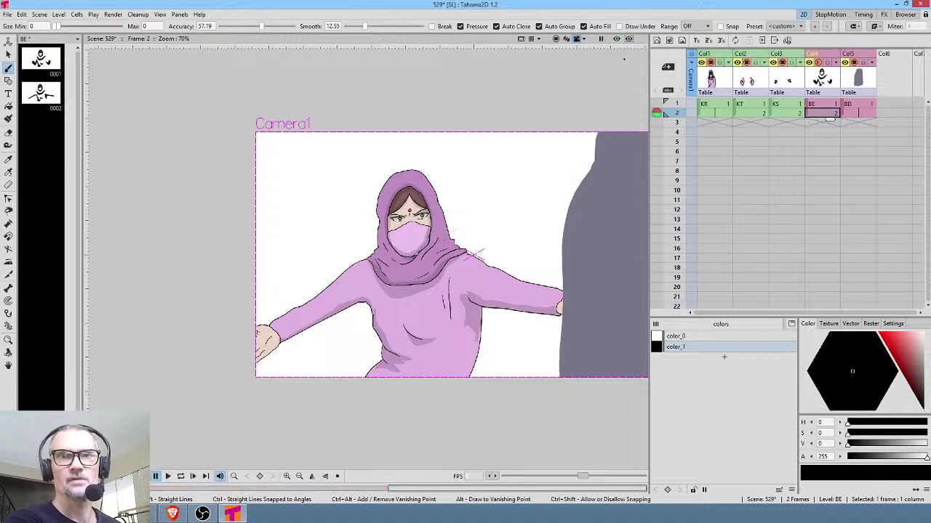
Step: Insert an empty column between the KS column and the BE shadow column
{"action": "left_click", "coordinate": [722, 106]}
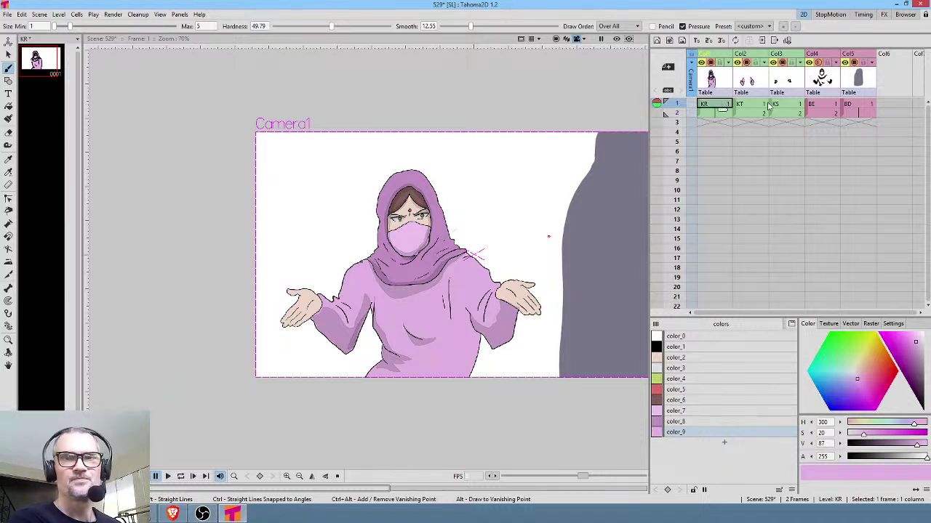
{"action": "left_click", "coordinate": [855, 84]}
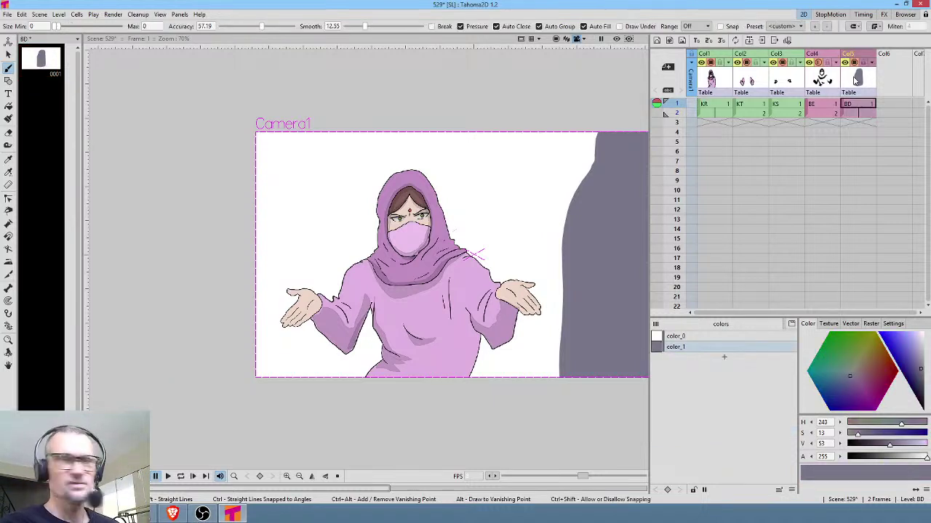
{"action": "left_click", "coordinate": [827, 76]}
{"action": "key", "text": "shift+Insert"}
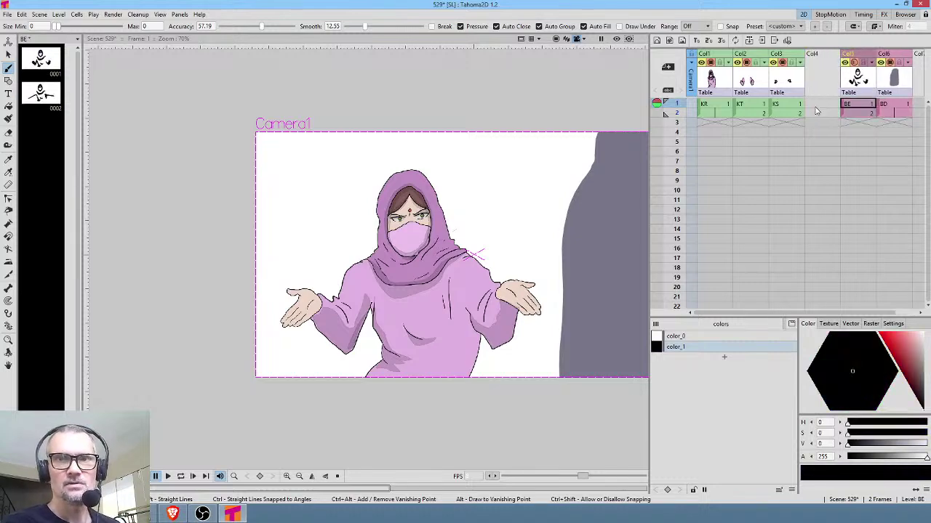
Step: Draw three short slanted black fold lines on the face veil in frame 1 of the empty column
{"action": "left_click", "coordinate": [821, 105]}
{"action": "scroll", "coordinate": [431, 259], "scroll_direction": "up", "scroll_amount": 3}
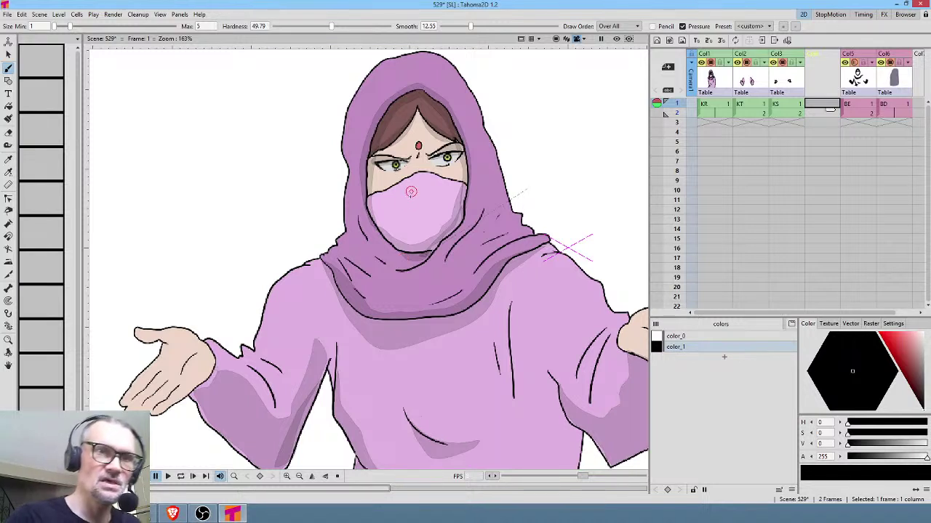
{"action": "left_click_drag", "start_coordinate": [409, 192], "coordinate": [399, 223]}
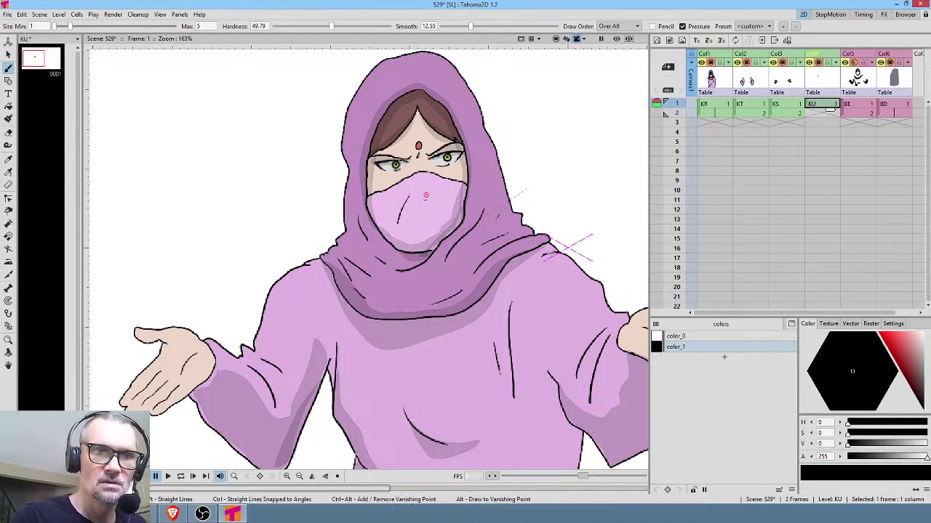
{"action": "left_click_drag", "start_coordinate": [426, 195], "coordinate": [419, 222]}
{"action": "left_click_drag", "start_coordinate": [441, 193], "coordinate": [435, 213]}
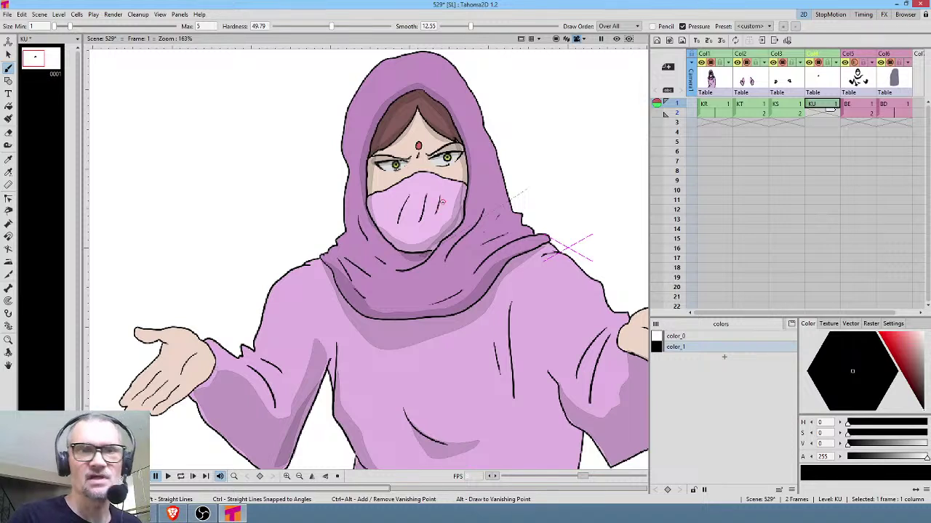
Step: Show frame 1 as fixed onion skin, redraw the three veil fold lines over it on frame 2, and compare both drawings
{"action": "left_click", "coordinate": [823, 114]}
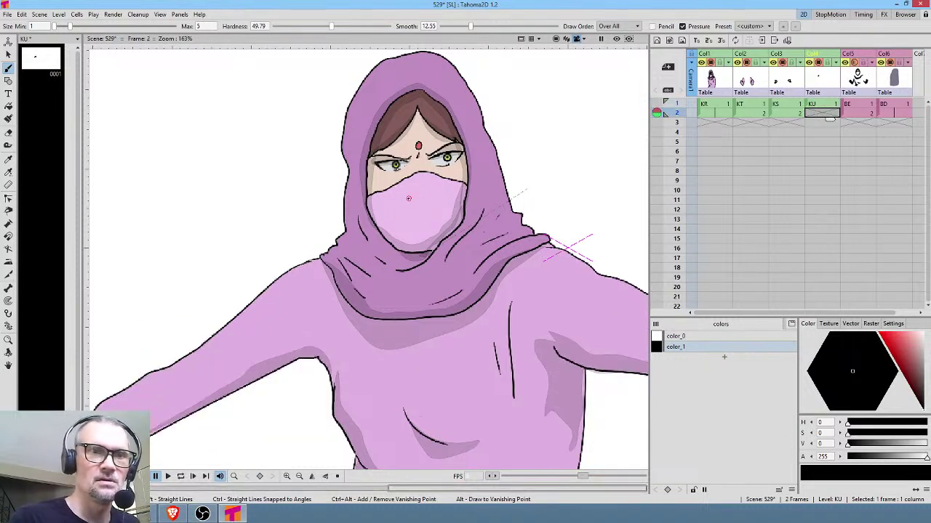
{"action": "left_click", "coordinate": [656, 104]}
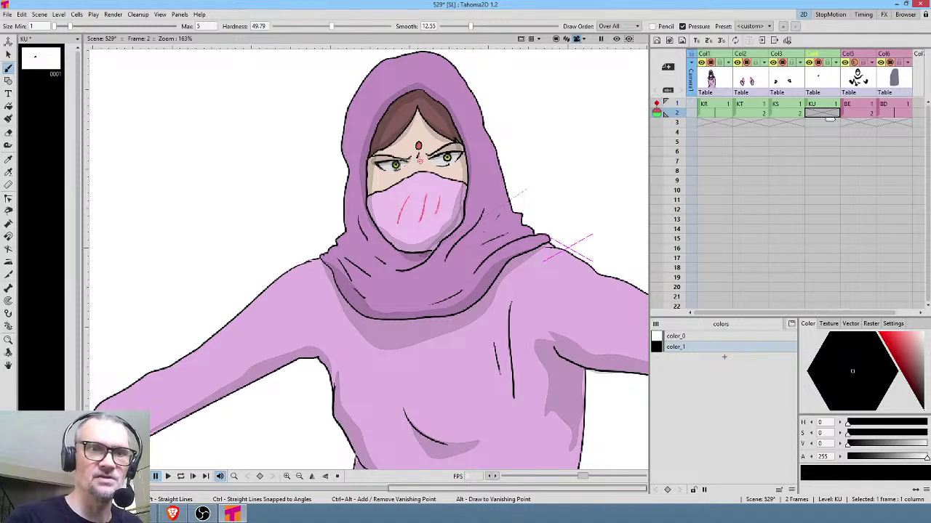
{"action": "scroll", "coordinate": [401, 205], "scroll_direction": "up", "scroll_amount": 4}
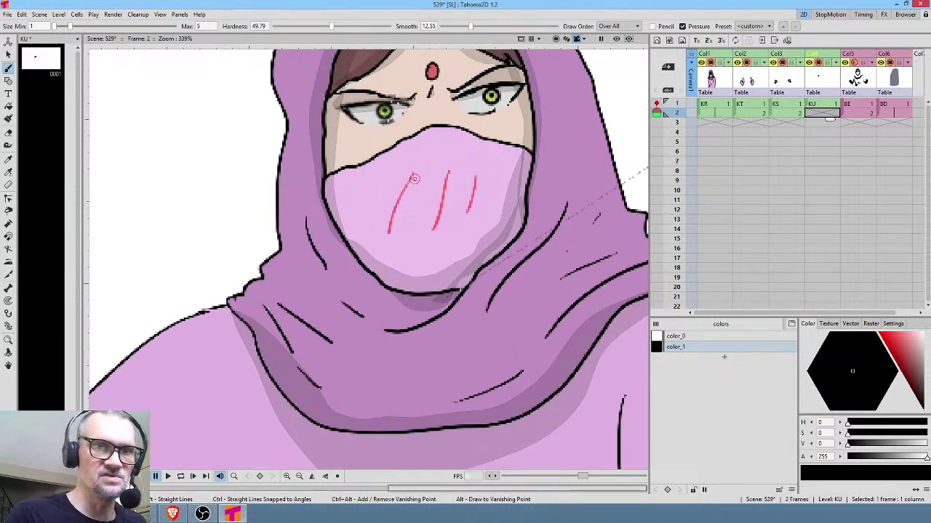
{"action": "left_click_drag", "start_coordinate": [414, 173], "coordinate": [392, 233]}
{"action": "left_click_drag", "start_coordinate": [451, 172], "coordinate": [434, 231]}
{"action": "left_click_drag", "start_coordinate": [479, 173], "coordinate": [469, 214]}
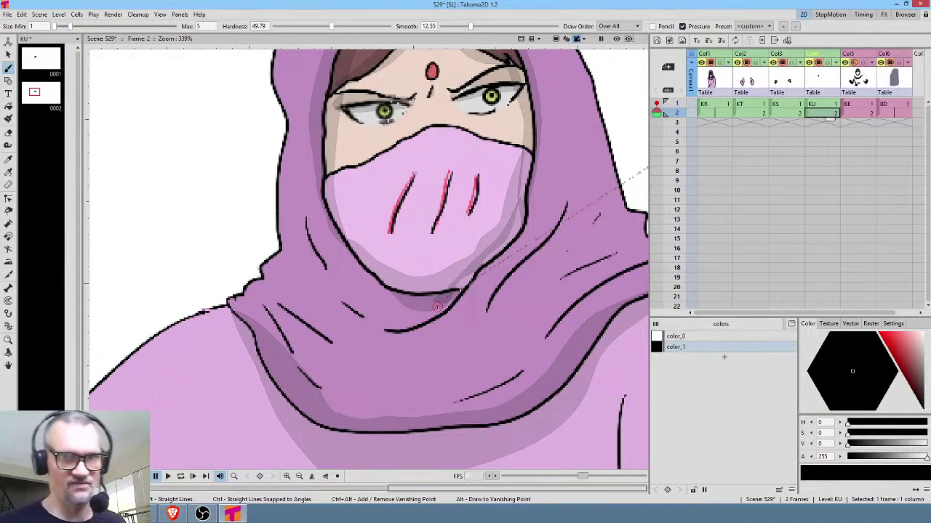
{"action": "left_click", "coordinate": [828, 105]}
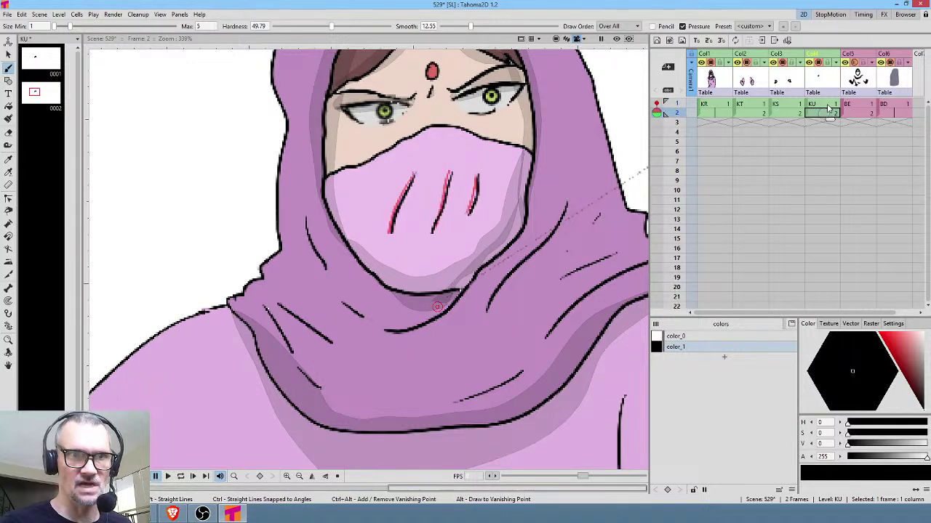
{"action": "key", "text": "period"}
{"action": "key", "text": "comma"}
{"action": "left_click", "coordinate": [826, 114]}
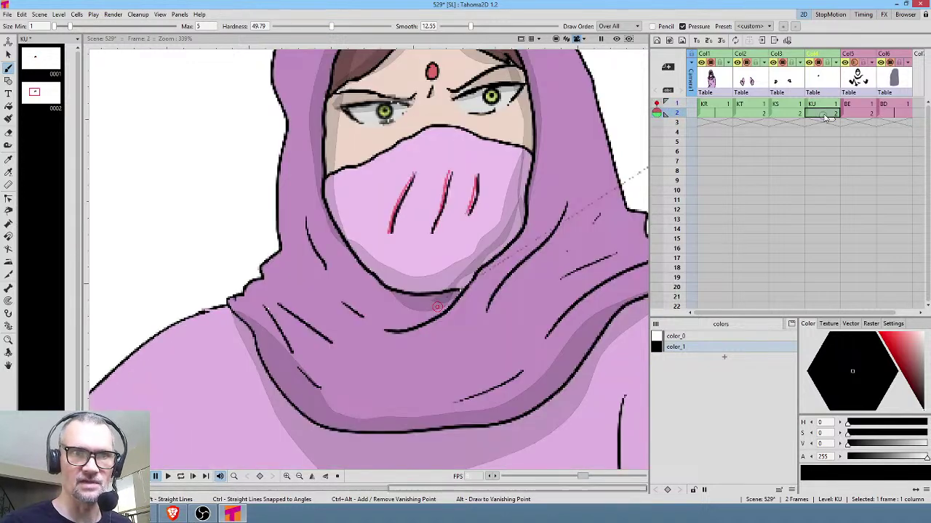
Step: Repeat the two-drawing veil line cycle of the KU column through frame 16
{"action": "scroll", "coordinate": [476, 153], "scroll_direction": "down", "scroll_amount": 3}
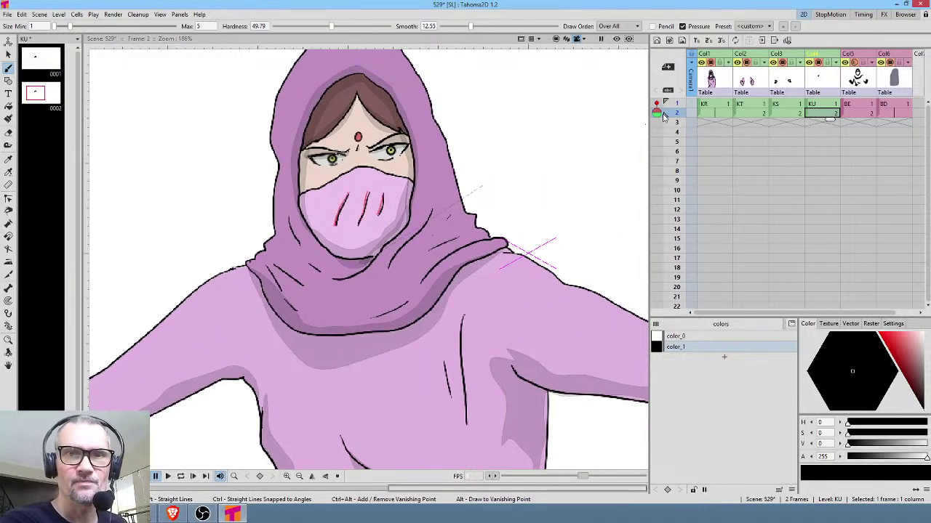
{"action": "left_click", "coordinate": [835, 105]}
{"action": "left_click", "coordinate": [821, 114], "text": "shift"}
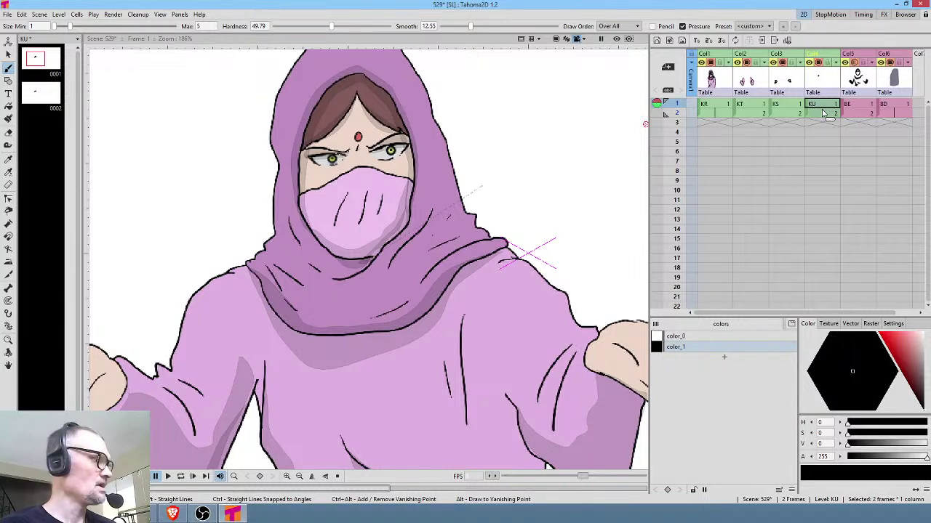
{"action": "key", "text": "ctrl+d"}
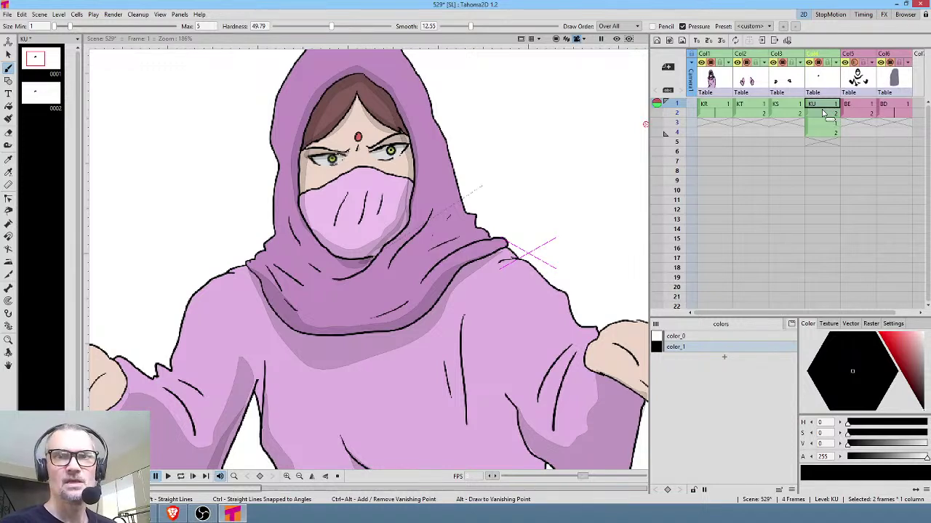
{"action": "key", "text": "ctrl+d"}
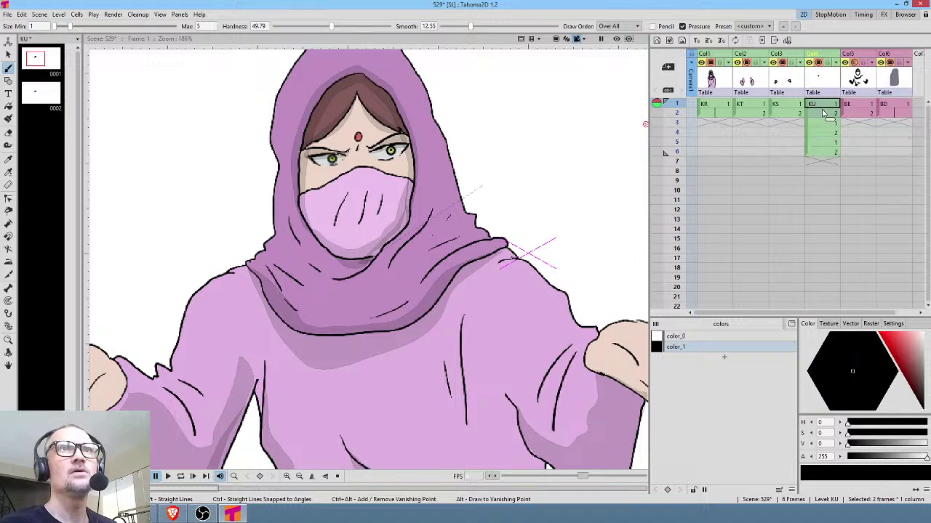
{"action": "key", "text": "ctrl+d"}
{"action": "key", "text": "ctrl+d"}
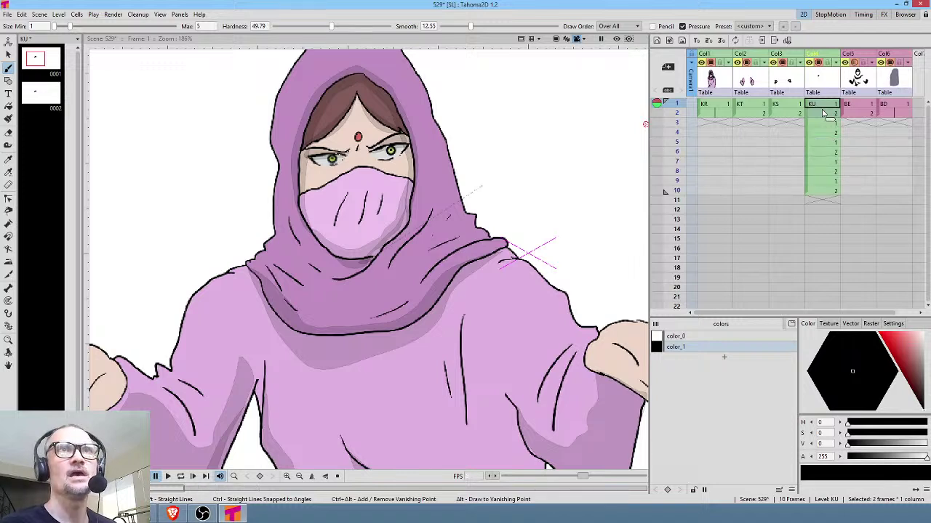
{"action": "key", "text": "ctrl+d"}
{"action": "key", "text": "ctrl+d"}
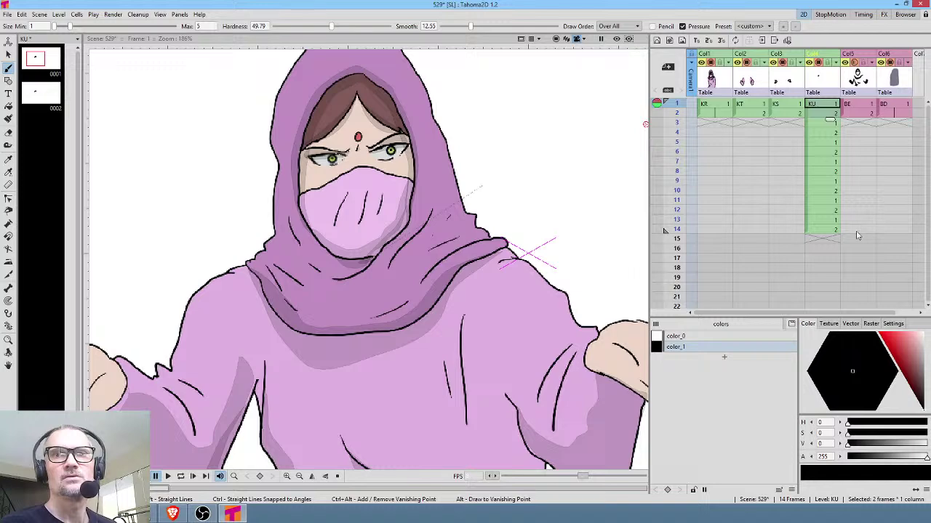
{"action": "key", "text": "ctrl+d"}
Step: Extend the last KU drawing as a hold from frame 16 to frame 24
{"action": "left_click", "coordinate": [829, 248]}
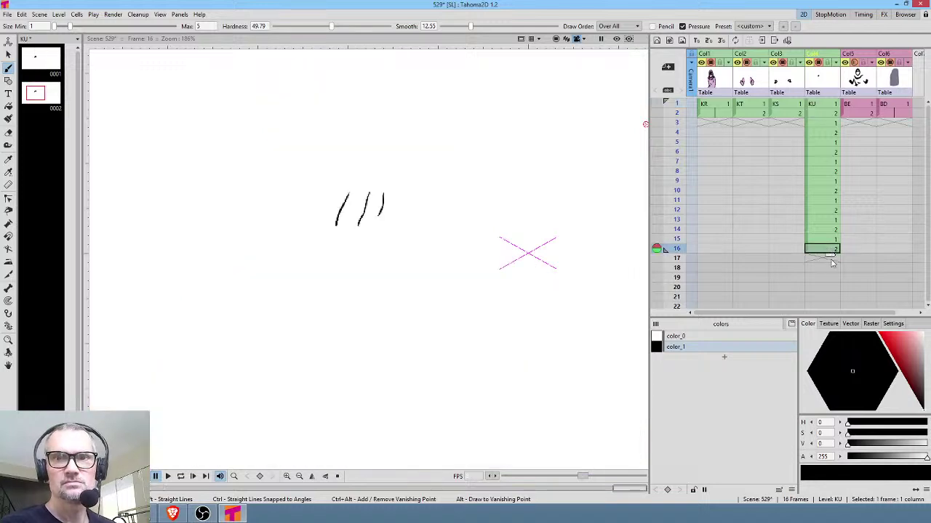
{"action": "mouse_move", "coordinate": [830, 256]}
{"action": "left_mouse_down"}
{"action": "mouse_move", "coordinate": [831, 322]}
{"action": "mouse_move", "coordinate": [827, 273]}
{"action": "left_mouse_up"}
{"action": "scroll", "coordinate": [820, 187], "scroll_direction": "up", "scroll_amount": 3}
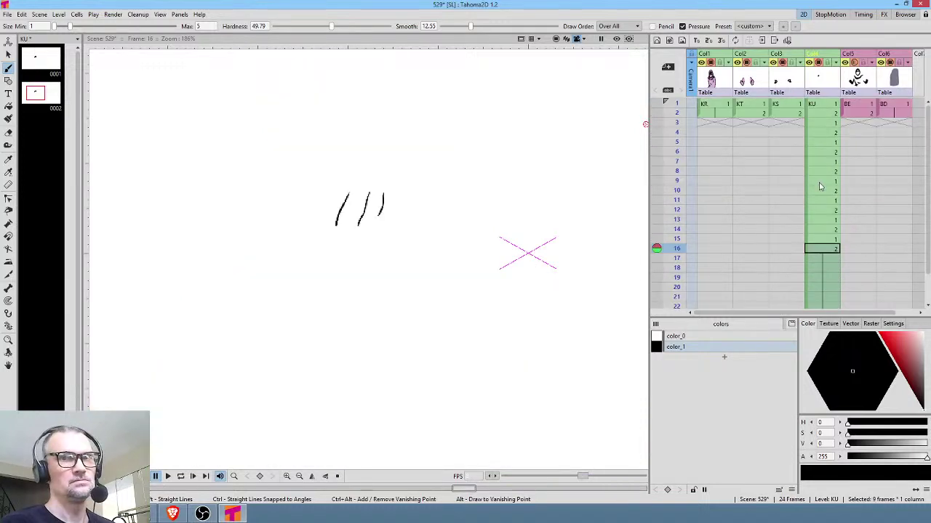
Step: Play the KU veil line cycle in a loop and stop the playback
{"action": "left_click", "coordinate": [715, 107]}
{"action": "left_click", "coordinate": [791, 109], "text": "shift"}
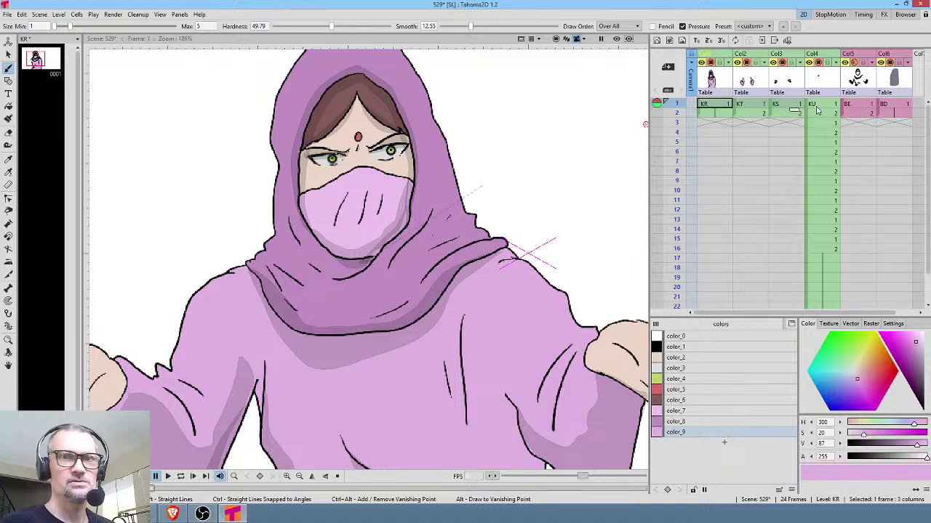
{"action": "left_click", "coordinate": [817, 109]}
{"action": "key", "text": "l"}
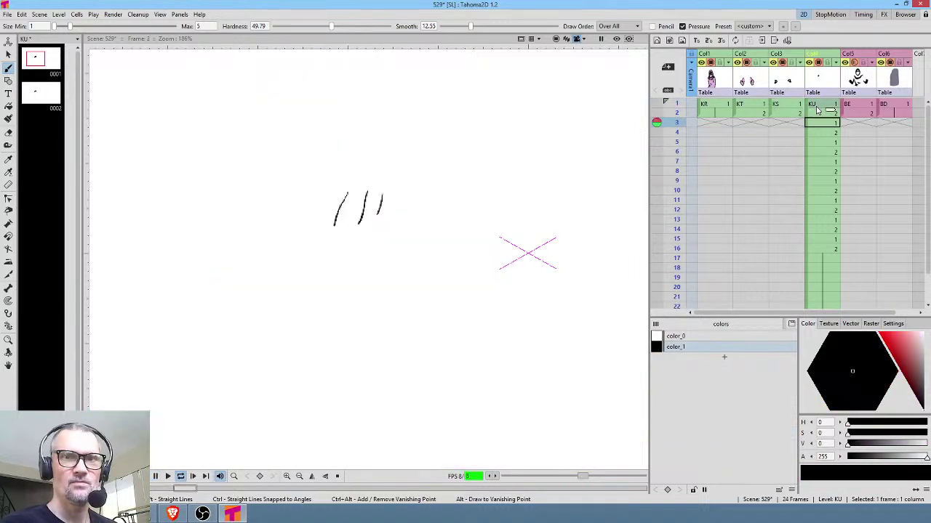
{"action": "key", "text": "l"}
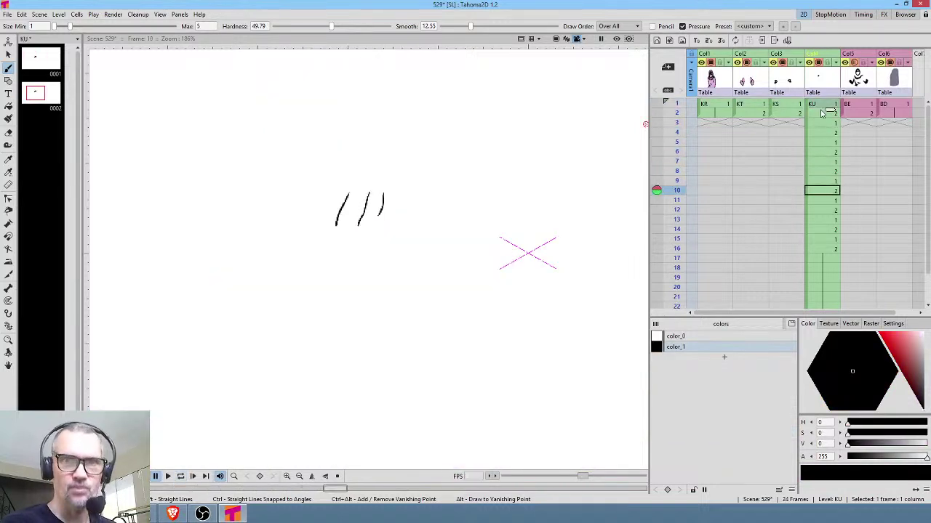
Step: Extend the KR, KT and KS columns to frame 24, with KT and KS switching to drawing 2 at frame 10
{"action": "left_click", "coordinate": [796, 109]}
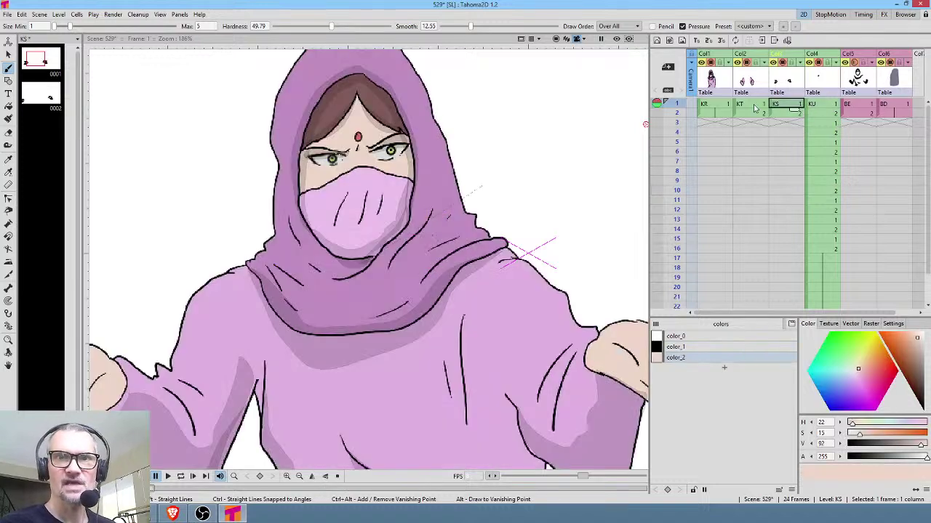
{"action": "left_click_drag", "start_coordinate": [797, 113], "coordinate": [792, 247]}
{"action": "left_click", "coordinate": [786, 193]}
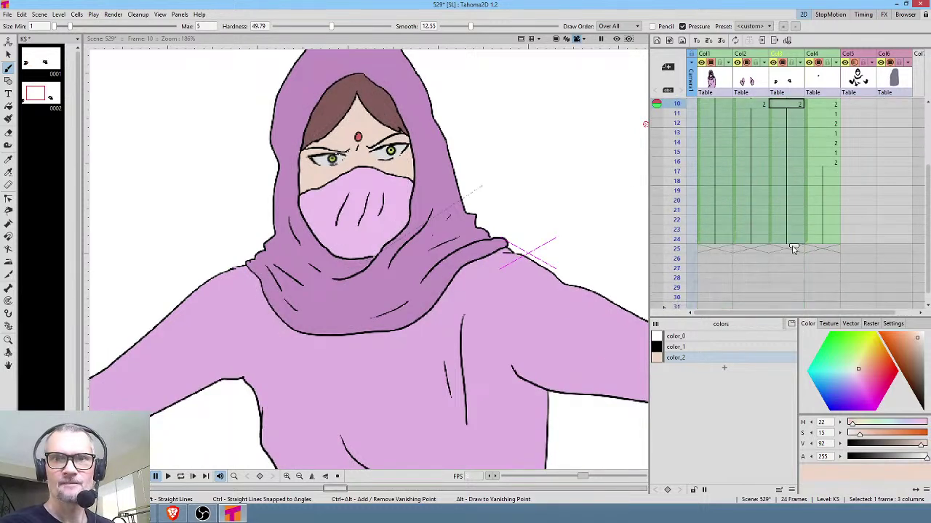
Step: Hold BE's drawing 1 through frame 9 and drawing 2 from frame 10 to 24, and extend the BD drawing to frame 24
{"action": "scroll", "coordinate": [869, 105], "scroll_direction": "up", "scroll_amount": 3}
{"action": "left_click", "coordinate": [876, 106]}
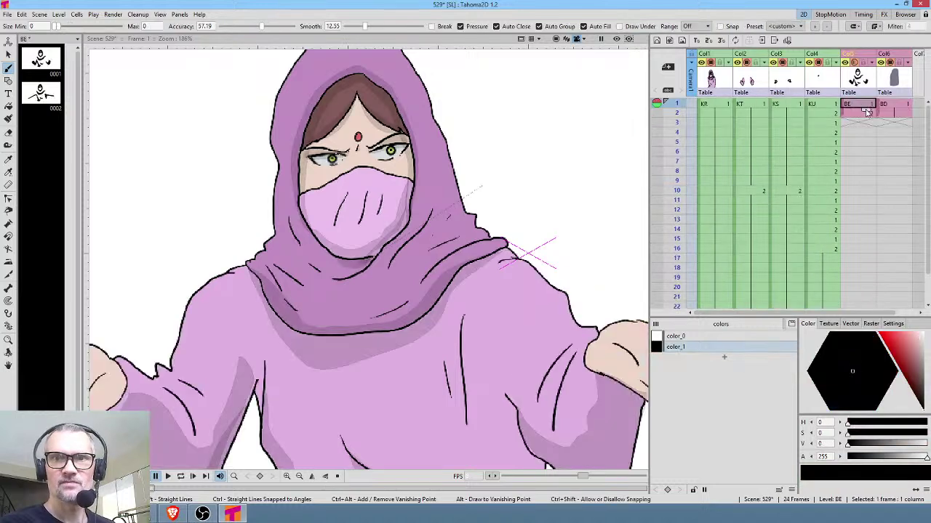
{"action": "left_click_drag", "start_coordinate": [866, 111], "coordinate": [858, 196]}
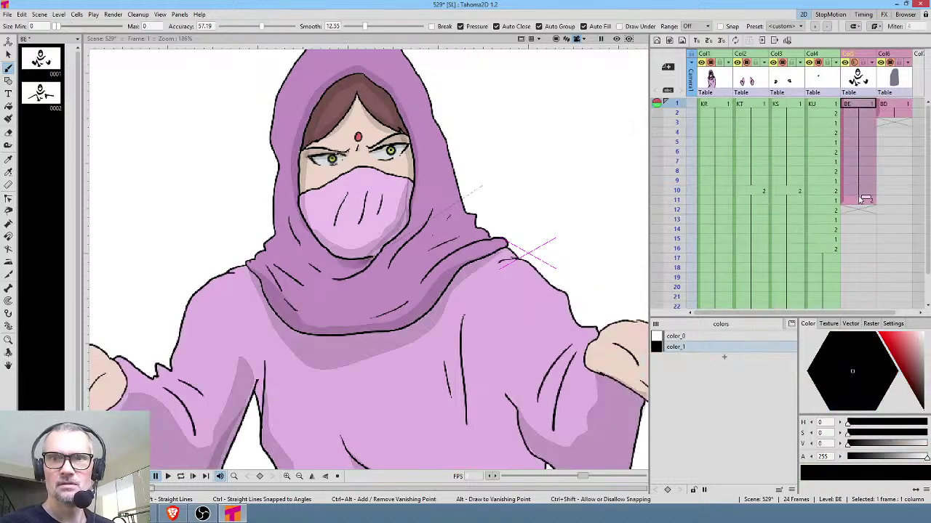
{"action": "left_click", "coordinate": [862, 193]}
{"action": "left_click_drag", "start_coordinate": [865, 198], "coordinate": [855, 325]}
{"action": "left_click", "coordinate": [857, 289], "text": "shift"}
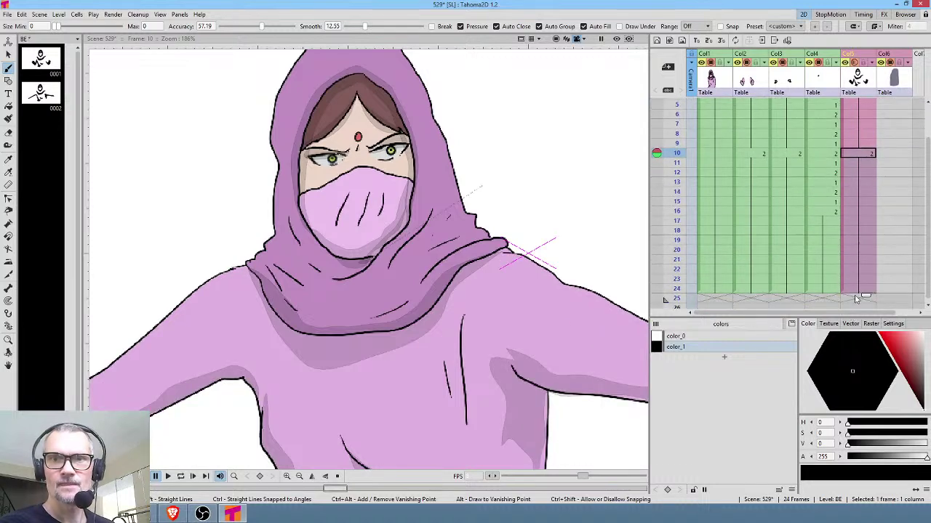
{"action": "scroll", "coordinate": [814, 161], "scroll_direction": "down", "scroll_amount": 5}
{"action": "scroll", "coordinate": [815, 161], "scroll_direction": "up", "scroll_amount": 5}
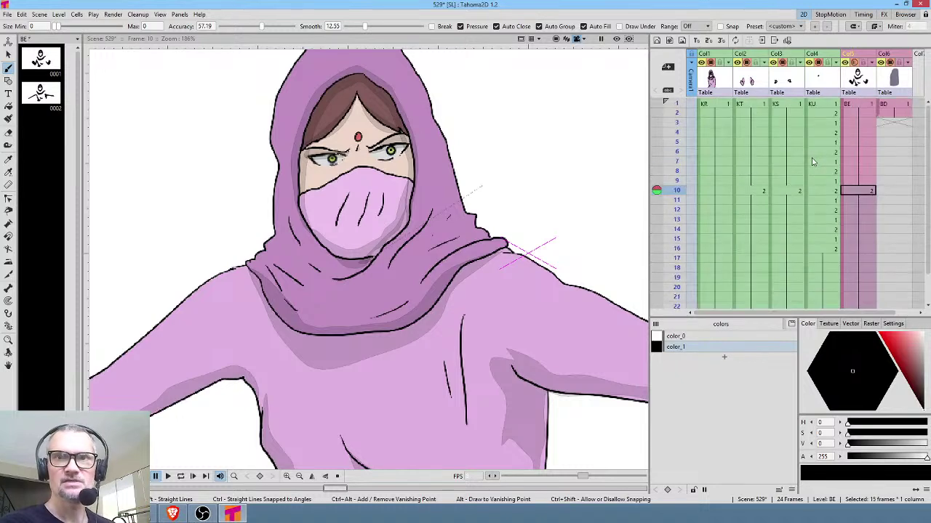
{"action": "left_click", "coordinate": [899, 114]}
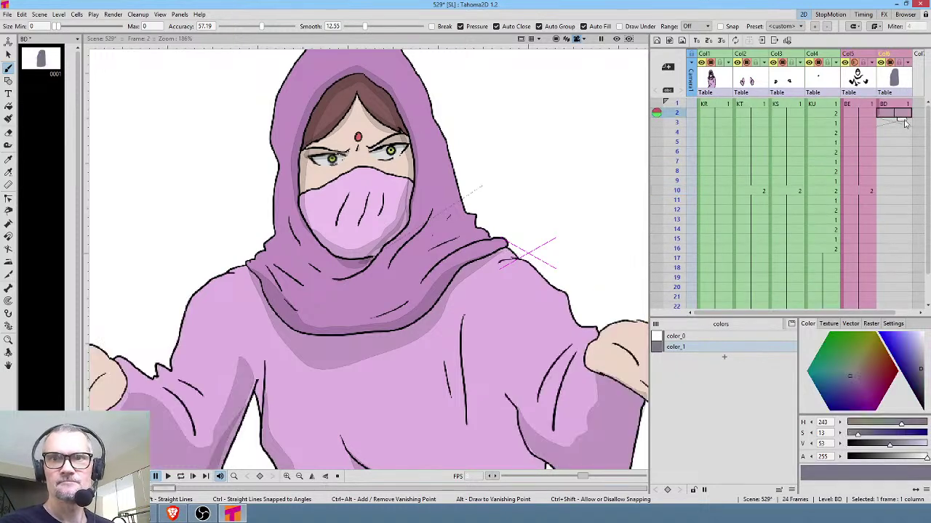
{"action": "left_click_drag", "start_coordinate": [901, 120], "coordinate": [895, 267]}
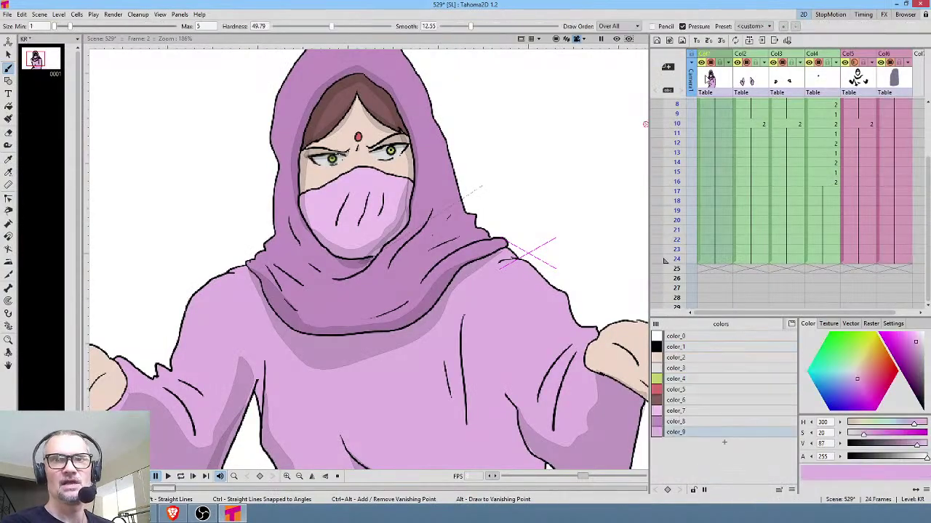
Step: Insert an empty column and arrange it as the first column, before KR
{"action": "key", "text": "shift+Insert"}
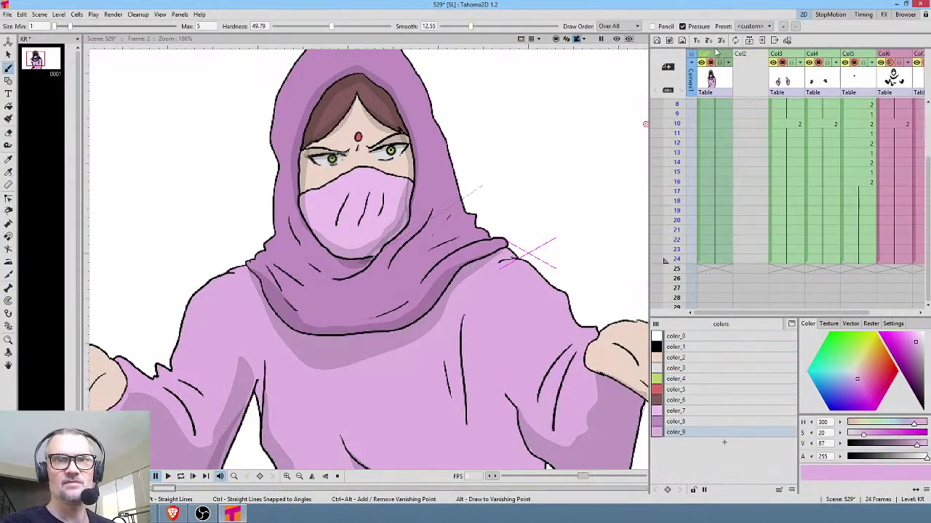
{"action": "left_click_drag", "start_coordinate": [714, 52], "coordinate": [747, 57]}
{"action": "left_click", "coordinate": [716, 105]}
{"action": "scroll", "coordinate": [720, 109], "scroll_direction": "up", "scroll_amount": 3}
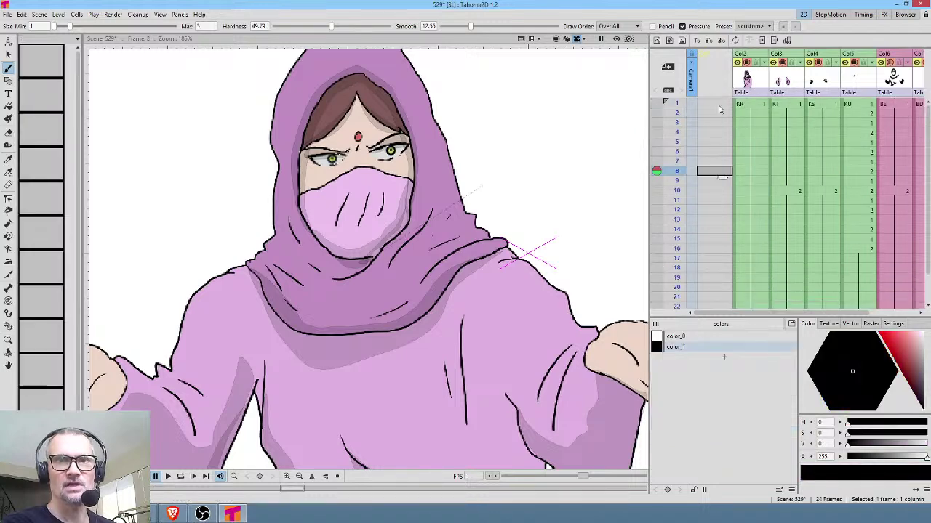
Step: Create a vector level named BF at frame 1 of the empty first column and extend it to frame 24
{"action": "left_click", "coordinate": [716, 105]}
{"action": "scroll", "coordinate": [508, 143], "scroll_direction": "down", "scroll_amount": 2}
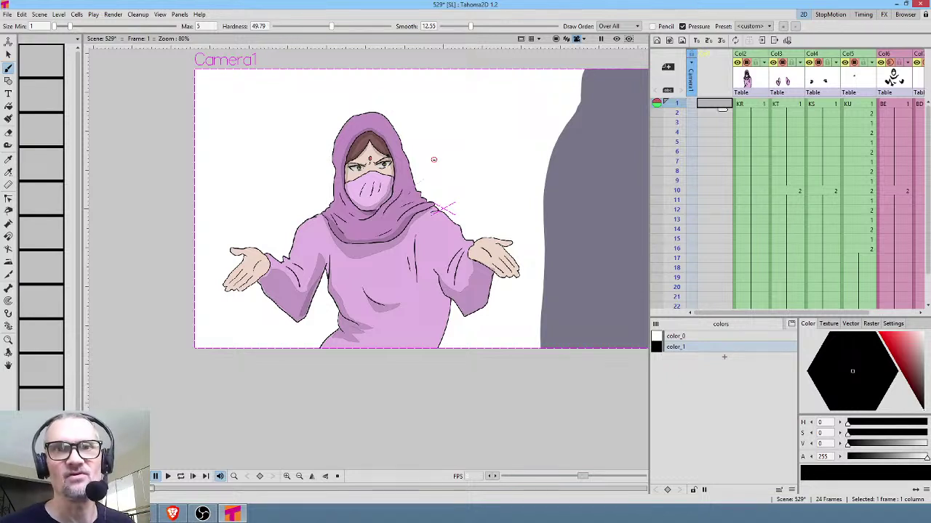
{"action": "left_click", "coordinate": [656, 40]}
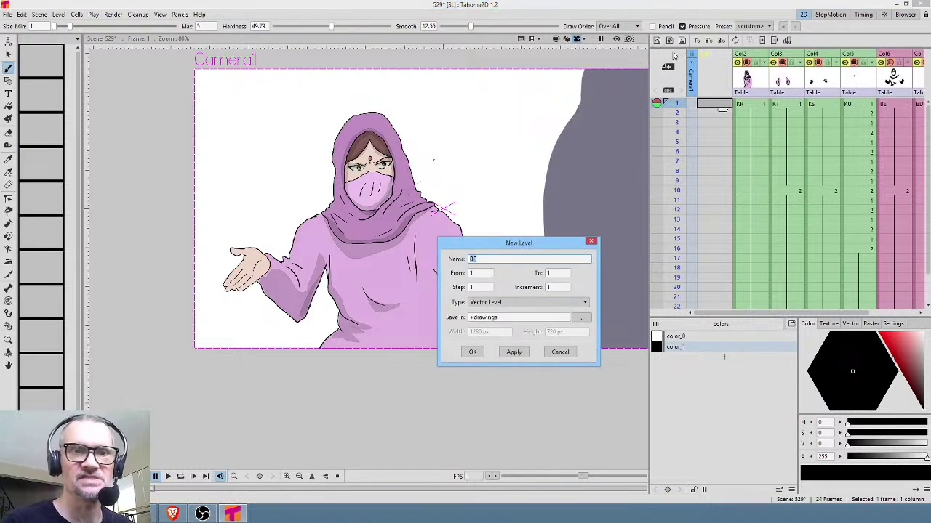
{"action": "left_click", "coordinate": [473, 352]}
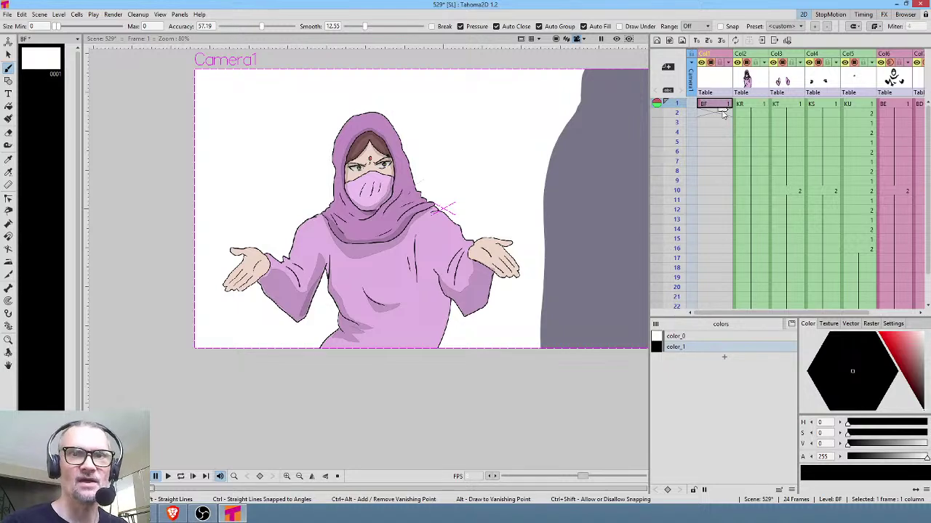
{"action": "mouse_move", "coordinate": [722, 108]}
{"action": "left_mouse_down"}
{"action": "mouse_move", "coordinate": [722, 351]}
{"action": "mouse_move", "coordinate": [727, 124]}
{"action": "left_mouse_up"}
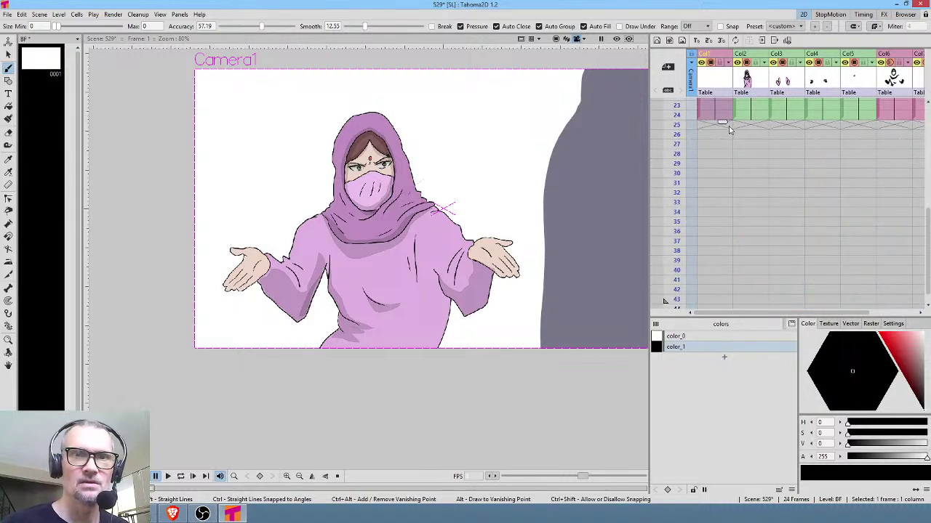
Step: Add a new style color_2 to the BF palette and set it to olive green with H 78, S 45, V 67
{"action": "left_click_drag", "start_coordinate": [575, 178], "coordinate": [526, 159]}
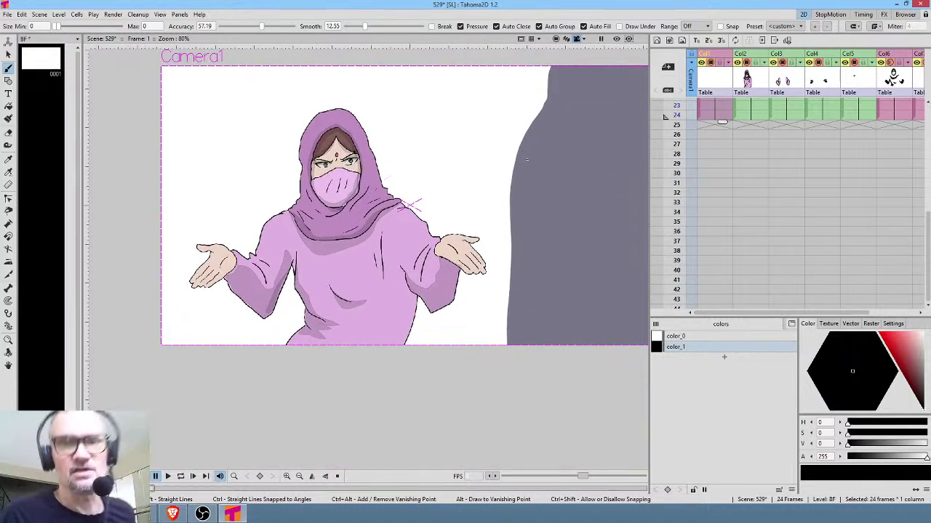
{"action": "left_click_drag", "start_coordinate": [463, 177], "coordinate": [445, 228]}
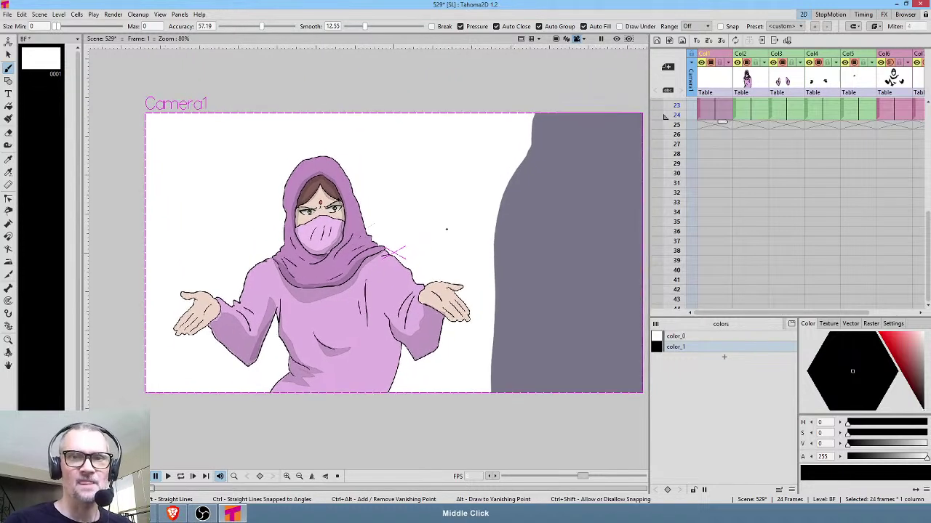
{"action": "left_click", "coordinate": [723, 357]}
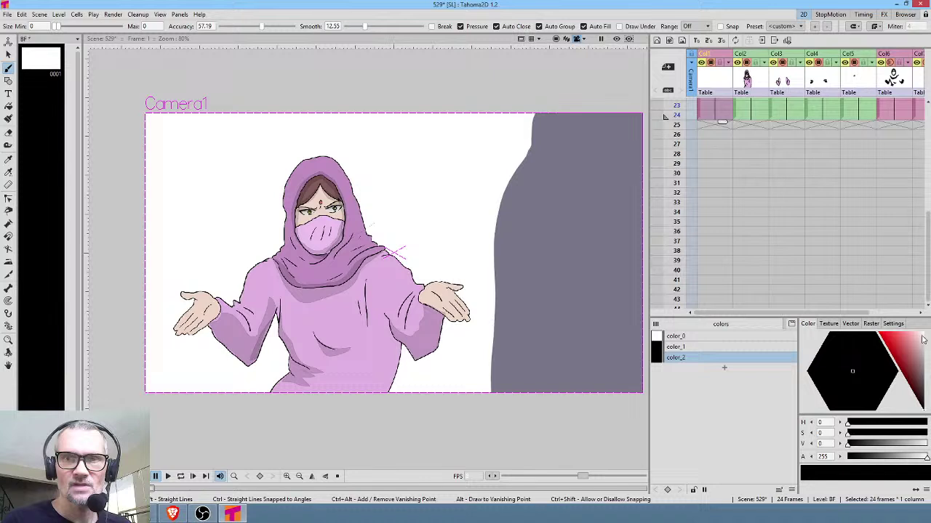
{"action": "left_click_drag", "start_coordinate": [915, 353], "coordinate": [902, 344]}
{"action": "left_click_drag", "start_coordinate": [842, 356], "coordinate": [911, 360]}
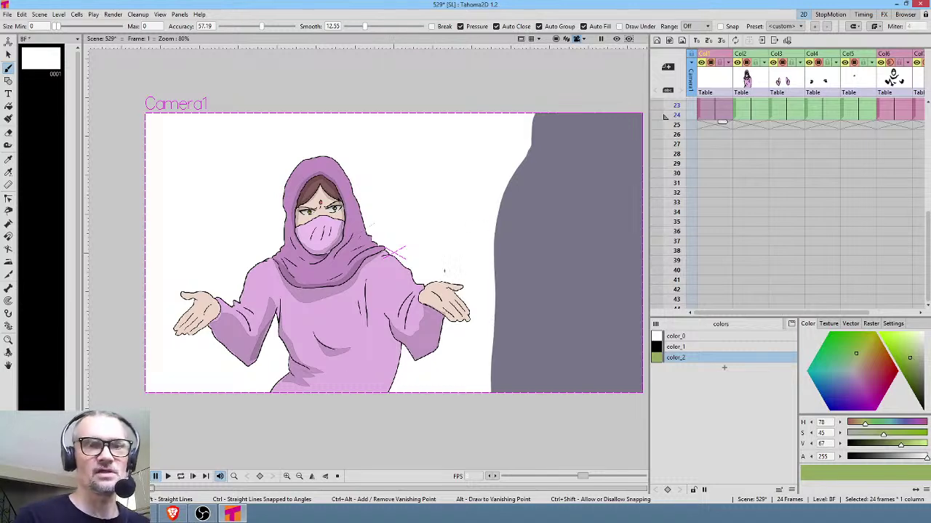
Step: Paint a closed, auto-filled green bush shape behind the woman, running from the lower-left frame corner to behind the grey figure
{"action": "middle_click", "coordinate": [482, 276]}
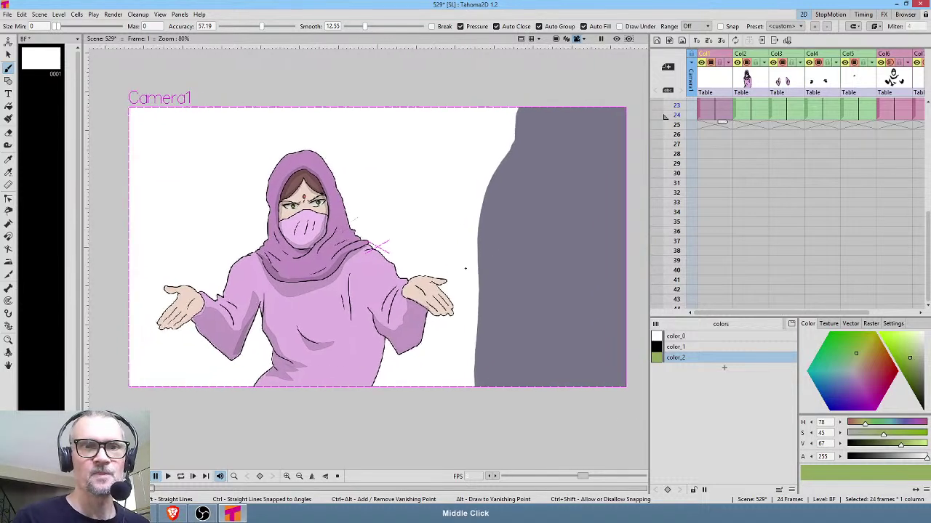
{"action": "left_click_drag", "start_coordinate": [533, 253], "coordinate": [372, 244]}
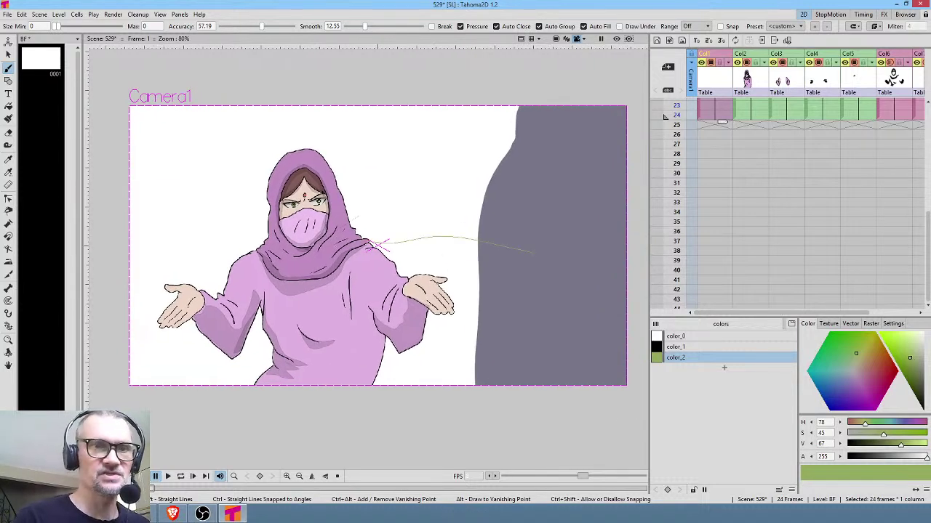
{"action": "mouse_move", "coordinate": [250, 240]}
{"action": "left_mouse_down"}
{"action": "mouse_move", "coordinate": [219, 248]}
{"action": "mouse_move", "coordinate": [173, 355]}
{"action": "mouse_move", "coordinate": [131, 386]}
{"action": "mouse_move", "coordinate": [466, 426]}
{"action": "left_mouse_up"}
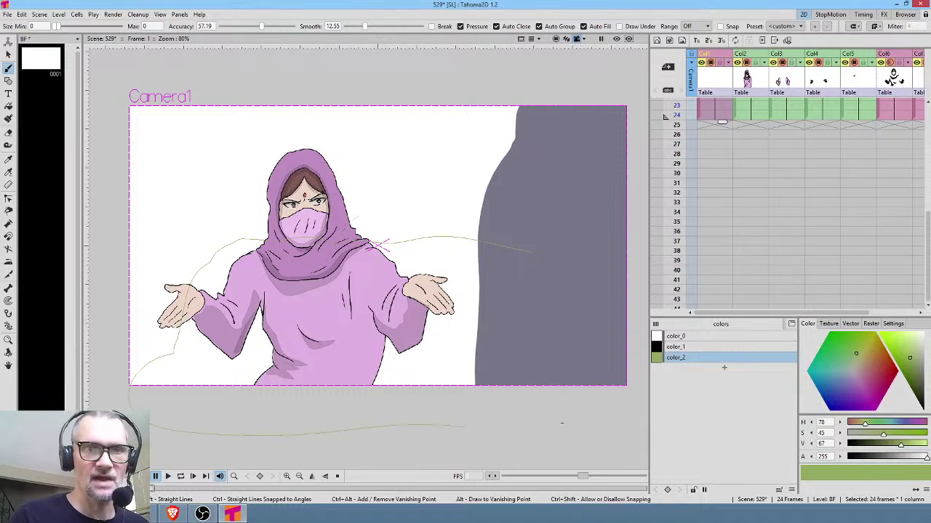
{"action": "left_click_drag", "start_coordinate": [561, 422], "coordinate": [519, 237]}
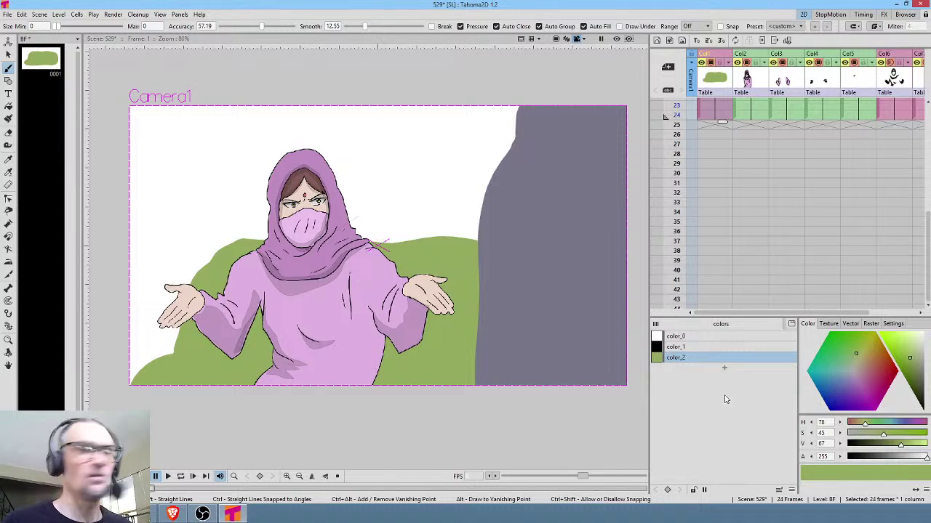
Step: Add another style color_3 to the BF palette and set it to muted blue-green with H 151, S 32, V 57
{"action": "left_click", "coordinate": [723, 368]}
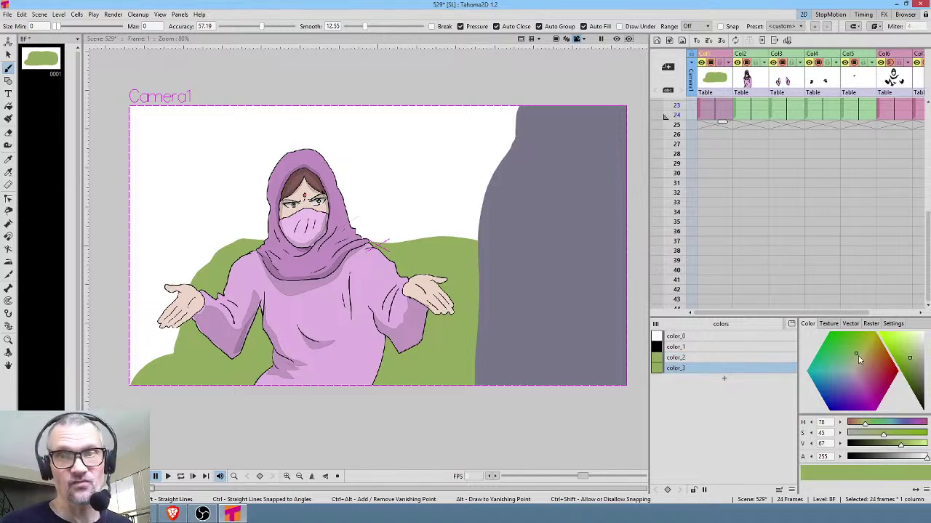
{"action": "left_click_drag", "start_coordinate": [858, 358], "coordinate": [843, 366]}
{"action": "left_click", "coordinate": [917, 366]}
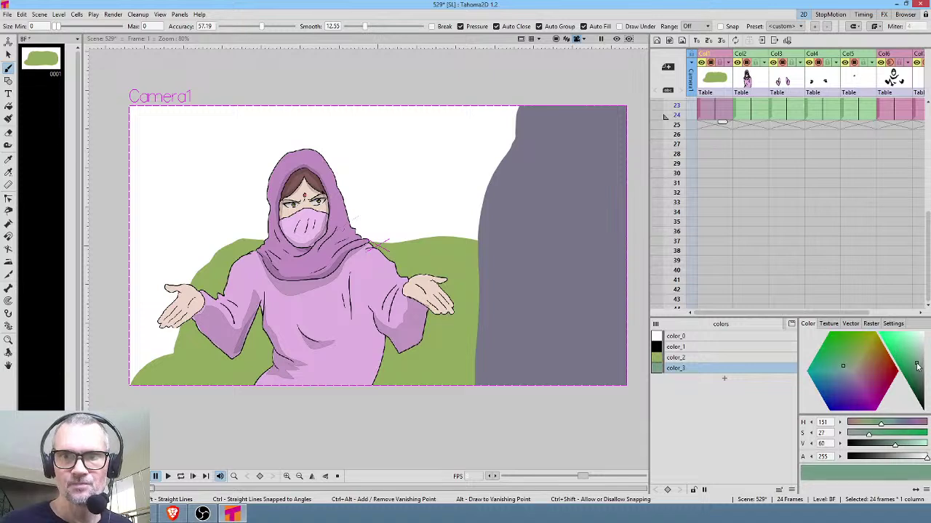
{"action": "left_click_drag", "start_coordinate": [918, 366], "coordinate": [916, 370]}
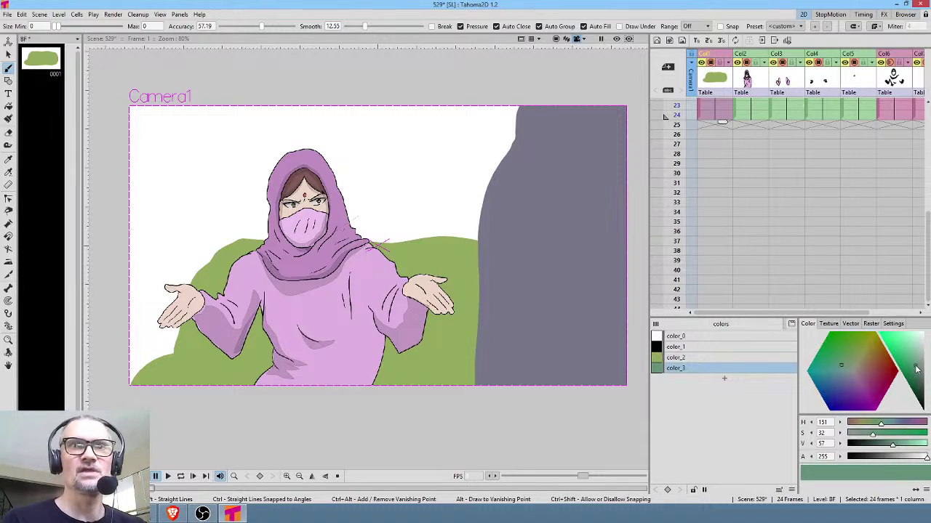
Step: Delete the olive green style color_2 together with the lines and areas painted with it
{"action": "left_click", "coordinate": [683, 358]}
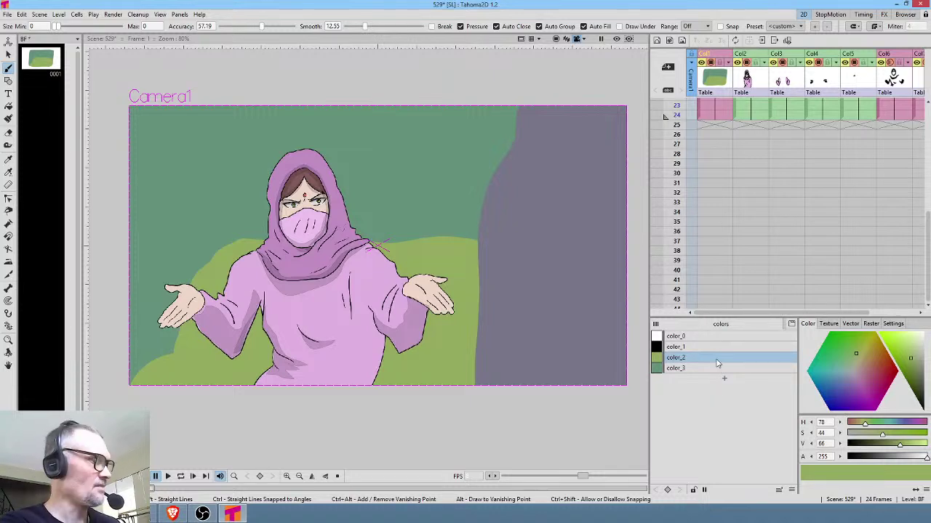
{"action": "key", "text": "Delete"}
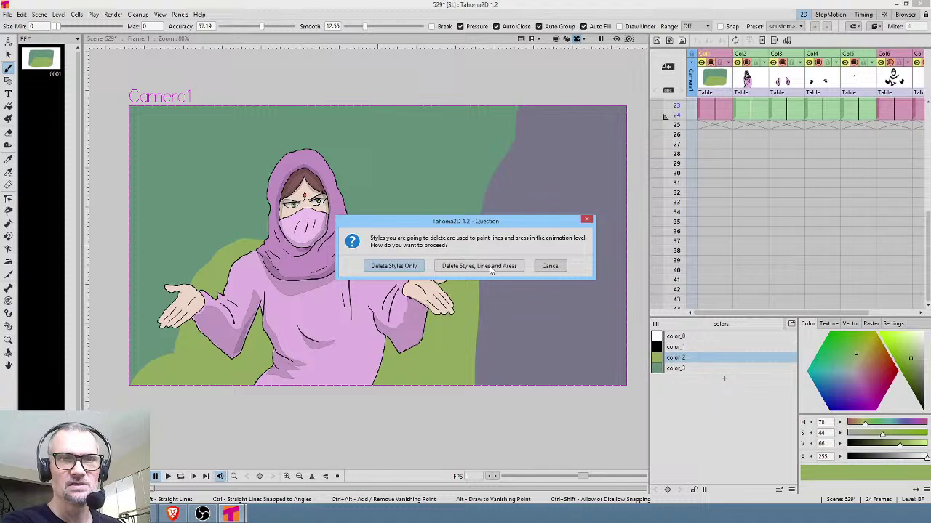
{"action": "left_click", "coordinate": [479, 266]}
Step: Add a new style after color_3 and make it semi-transparent black with V 0 and A 44
{"action": "left_click", "coordinate": [686, 358]}
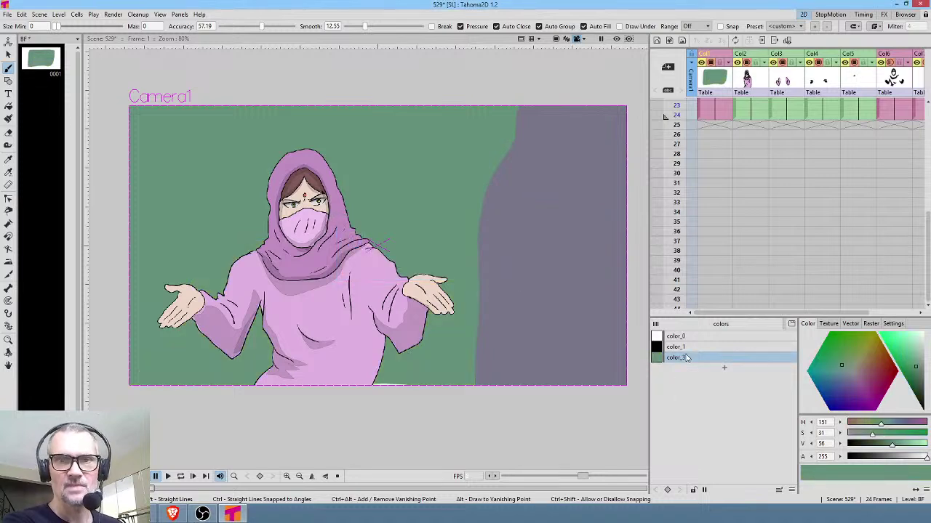
{"action": "left_click", "coordinate": [724, 367]}
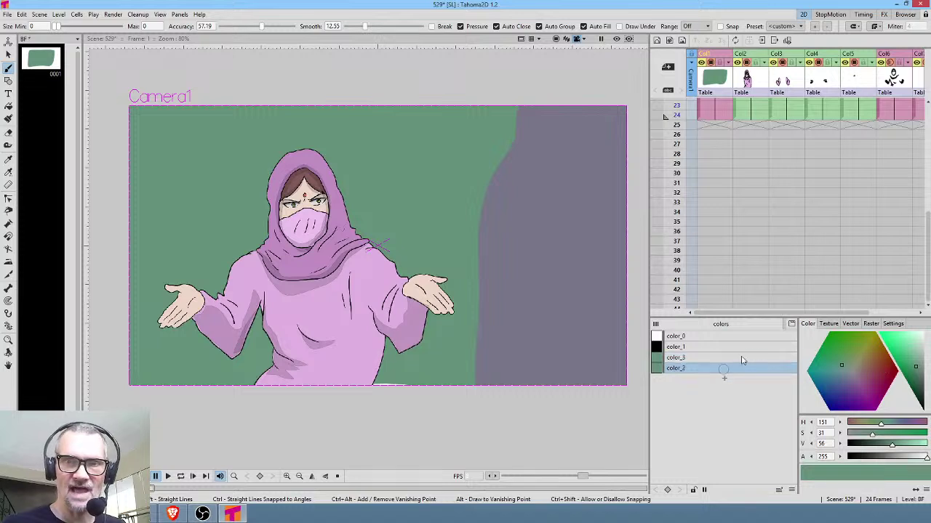
{"action": "left_click_drag", "start_coordinate": [922, 458], "coordinate": [863, 457]}
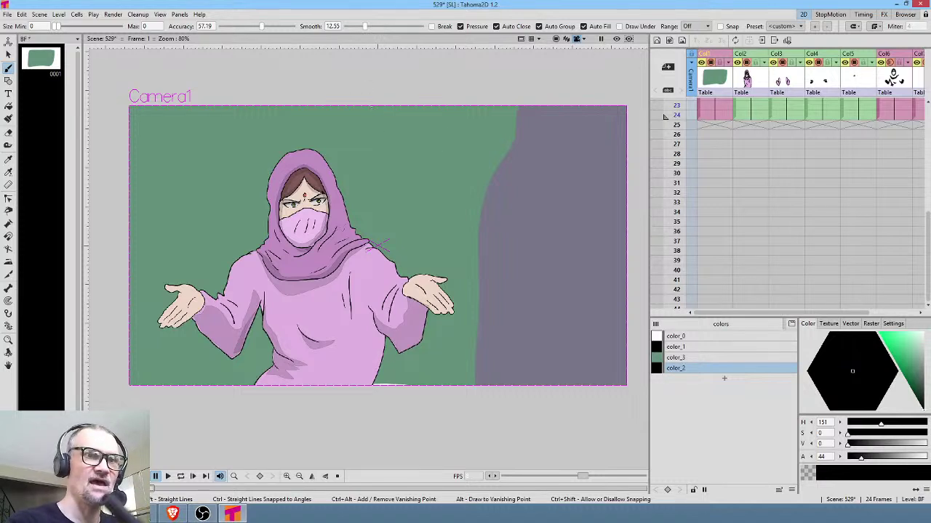
Step: Paint four slanted semi-transparent fold shadows from the upper frame edge of the green backdrop, three right of the woman's head and one left
{"action": "left_click_drag", "start_coordinate": [364, 98], "coordinate": [477, 285]}
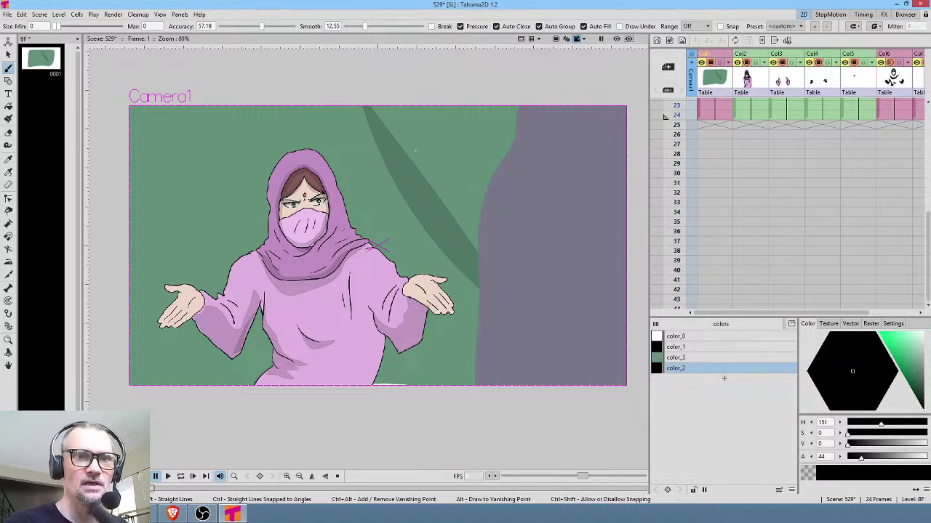
{"action": "left_click_drag", "start_coordinate": [393, 106], "coordinate": [482, 209]}
{"action": "mouse_move", "coordinate": [318, 85]}
{"action": "left_mouse_down"}
{"action": "mouse_move", "coordinate": [342, 212]}
{"action": "mouse_move", "coordinate": [373, 246]}
{"action": "left_mouse_up"}
{"action": "left_click_drag", "start_coordinate": [211, 87], "coordinate": [148, 236]}
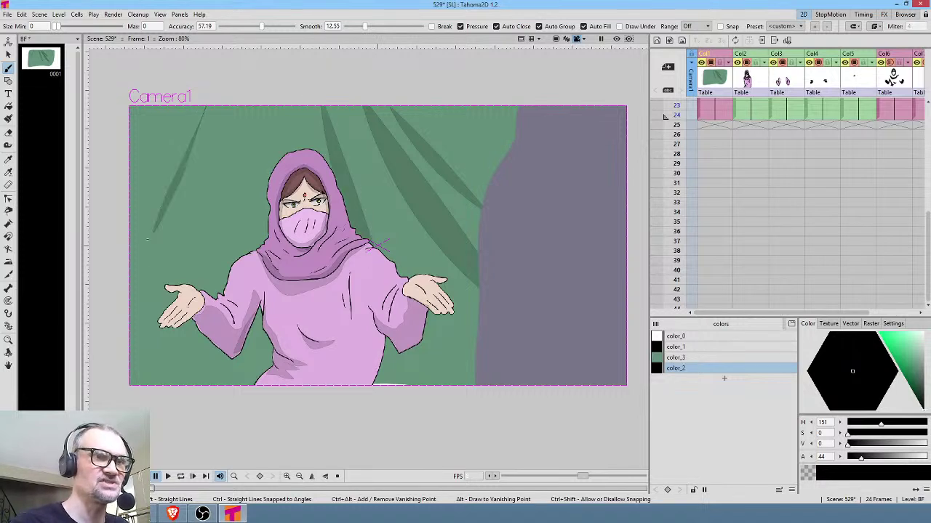
Step: Paint more slanted fold shadows on the green backdrop left of the woman's head and set the shadow style's alpha to 15
{"action": "left_click_drag", "start_coordinate": [163, 103], "coordinate": [143, 173]}
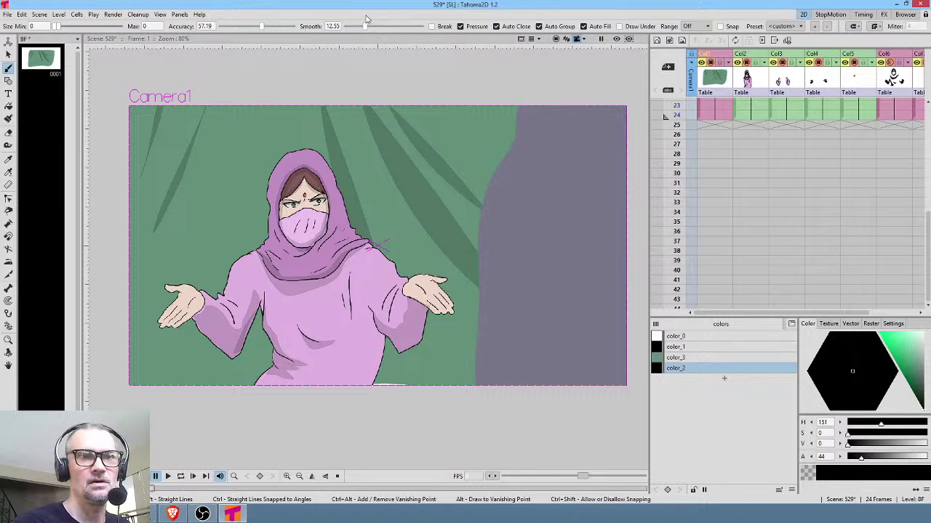
{"action": "mouse_move", "coordinate": [245, 96]}
{"action": "left_mouse_down"}
{"action": "mouse_move", "coordinate": [196, 234]}
{"action": "mouse_move", "coordinate": [297, 103]}
{"action": "left_mouse_up"}
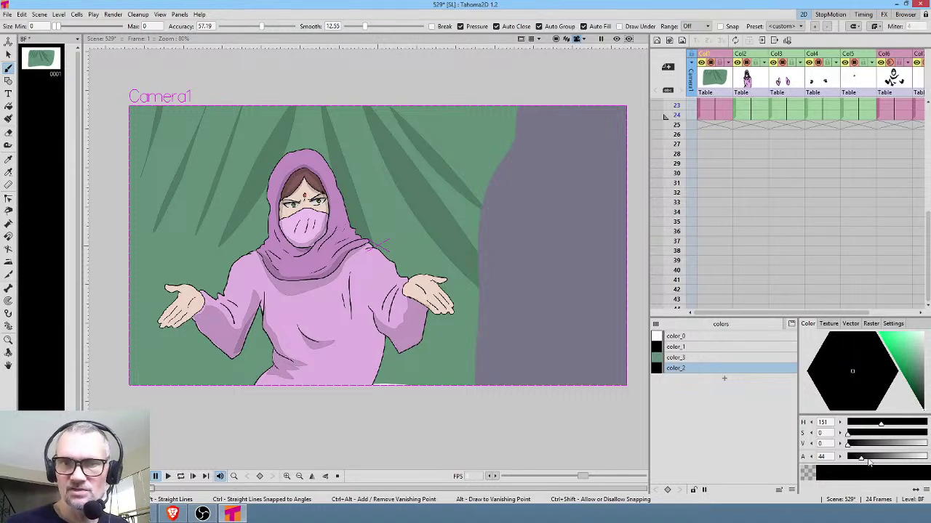
{"action": "mouse_move", "coordinate": [861, 458]}
{"action": "left_mouse_down"}
{"action": "mouse_move", "coordinate": [845, 458]}
{"action": "mouse_move", "coordinate": [857, 460]}
{"action": "left_mouse_up"}
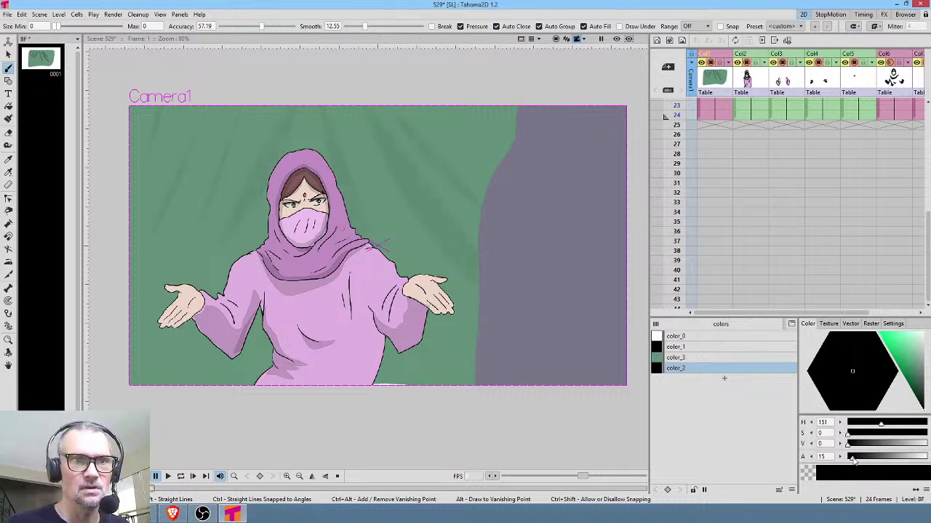
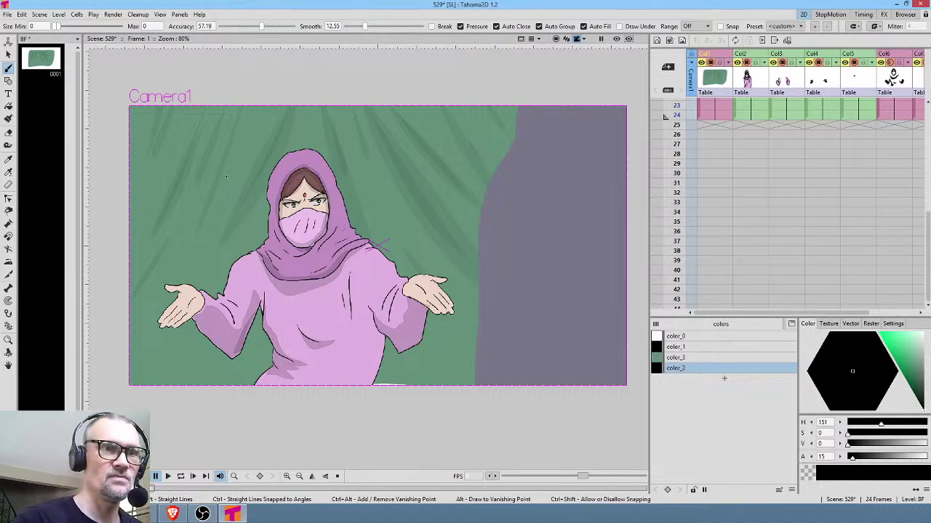
Step: Add a white style color_4 with A 15 and paint slanted highlight streaks across the green backdrop in frame 1
{"action": "left_click", "coordinate": [724, 380]}
{"action": "left_click", "coordinate": [56, 303]}
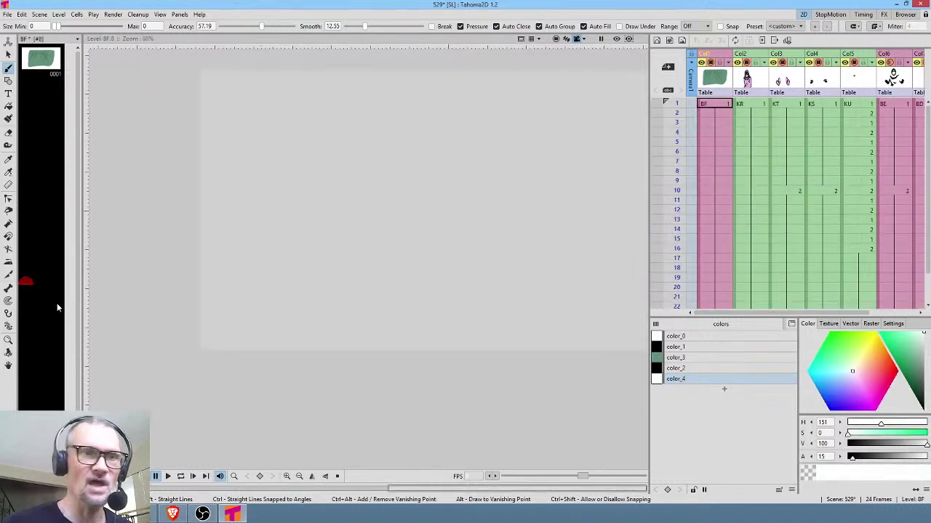
{"action": "middle_click", "coordinate": [571, 301]}
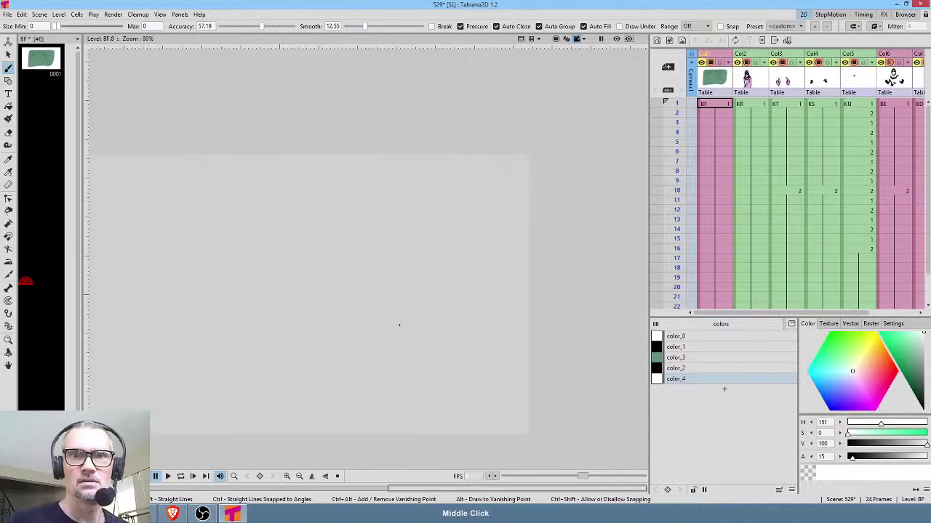
{"action": "left_click", "coordinate": [714, 106]}
{"action": "middle_click", "coordinate": [476, 300]}
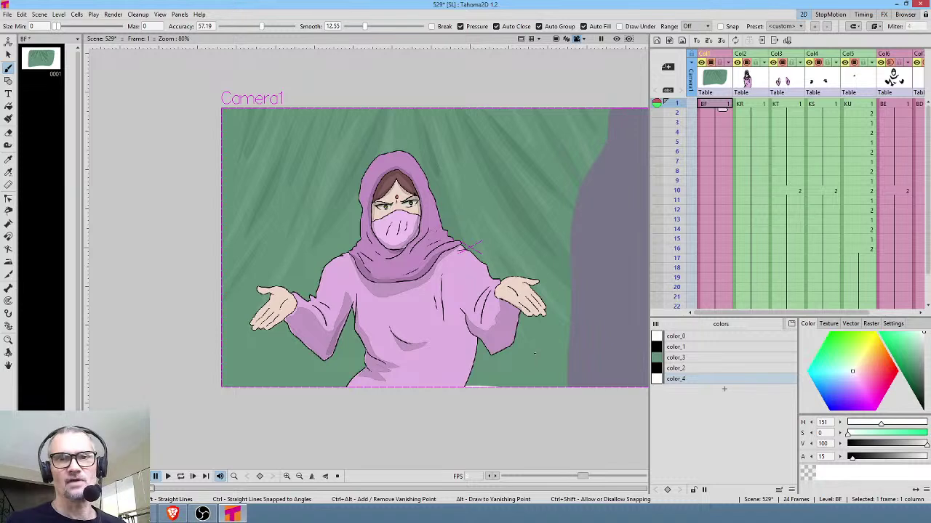
Step: Strengthen the fold shading by setting the alpha of color_2 to 29 and that of color_4 to 31
{"action": "left_click", "coordinate": [704, 368]}
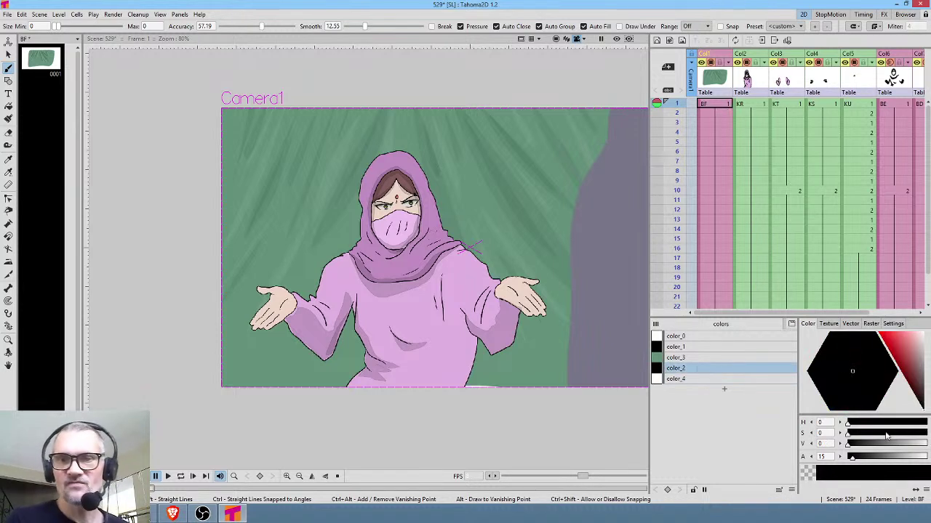
{"action": "left_click_drag", "start_coordinate": [852, 459], "coordinate": [859, 464]}
{"action": "left_click", "coordinate": [720, 380]}
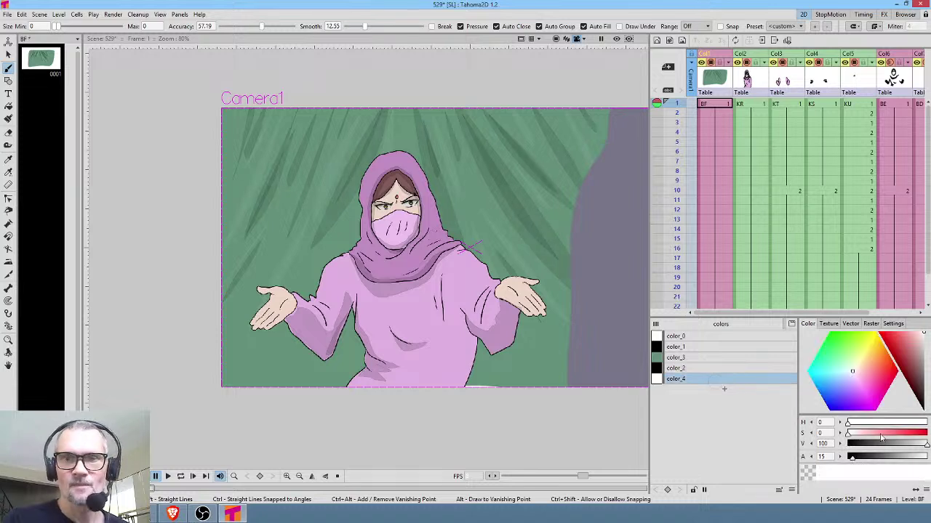
{"action": "left_click_drag", "start_coordinate": [857, 460], "coordinate": [857, 462]}
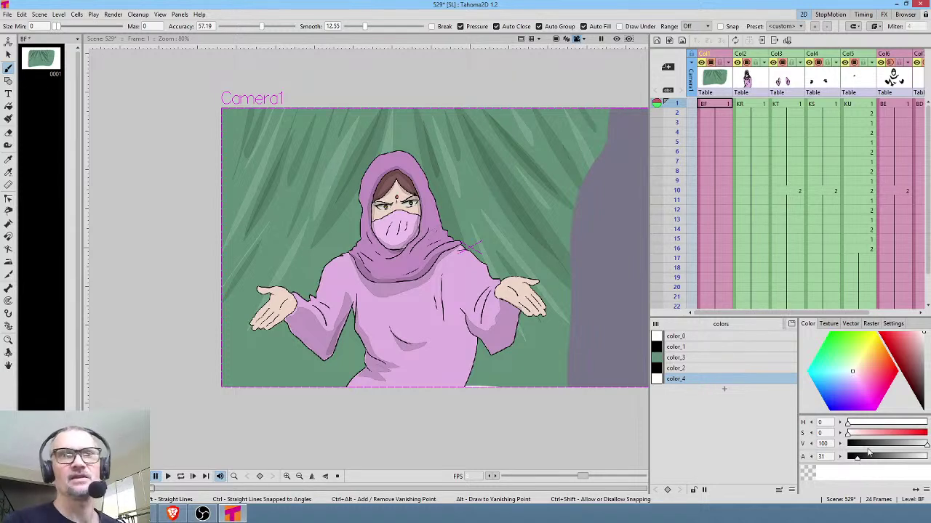
{"action": "left_click", "coordinate": [617, 40]}
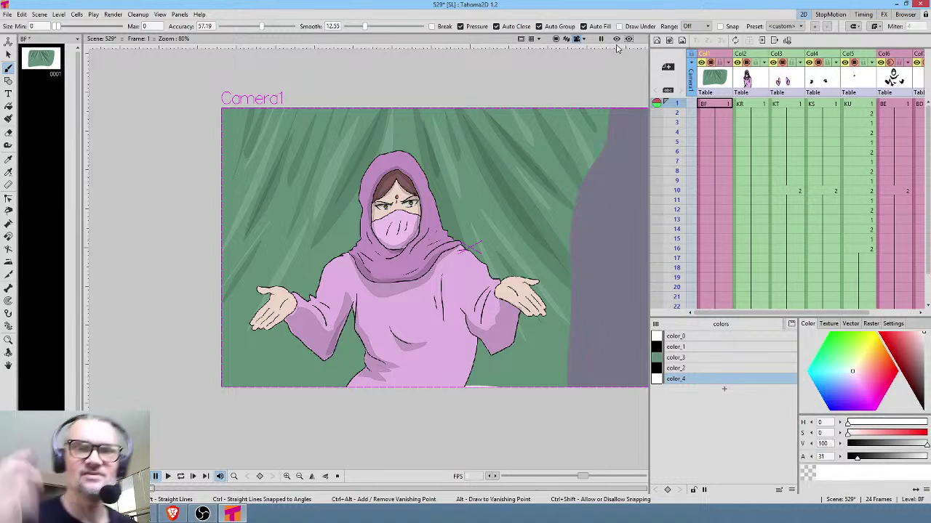
Step: Add a new style color_5 and make it olive green with H 72, S 59, V 71 and A 246
{"action": "left_click", "coordinate": [724, 389]}
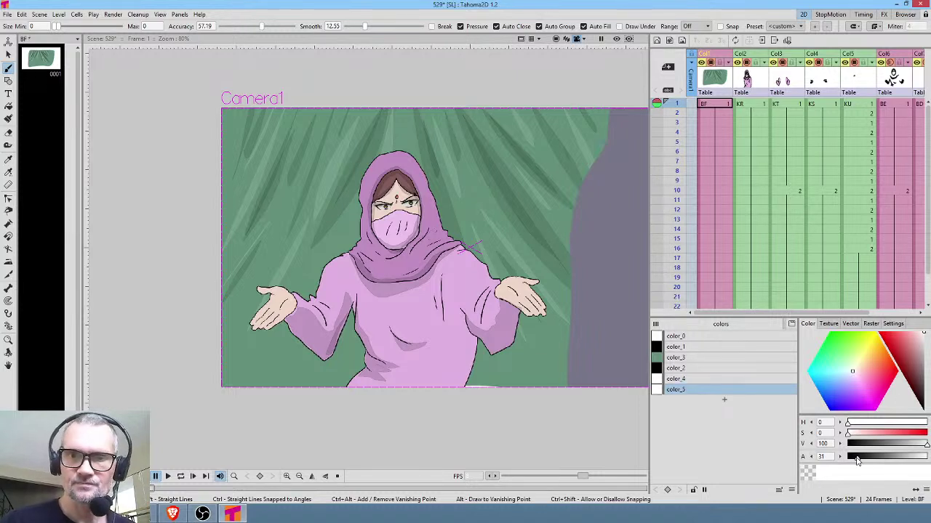
{"action": "left_click_drag", "start_coordinate": [857, 457], "coordinate": [927, 478]}
{"action": "left_click", "coordinate": [857, 355]}
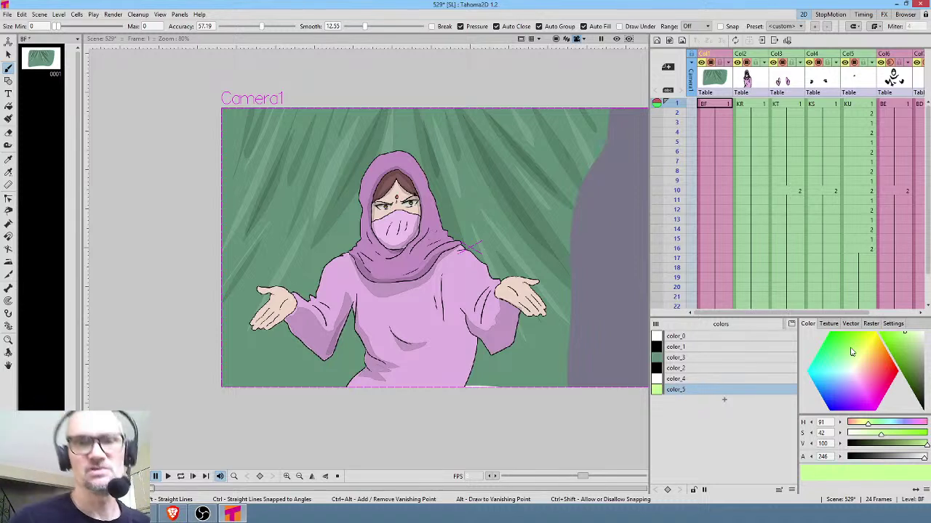
{"action": "left_click", "coordinate": [859, 352]}
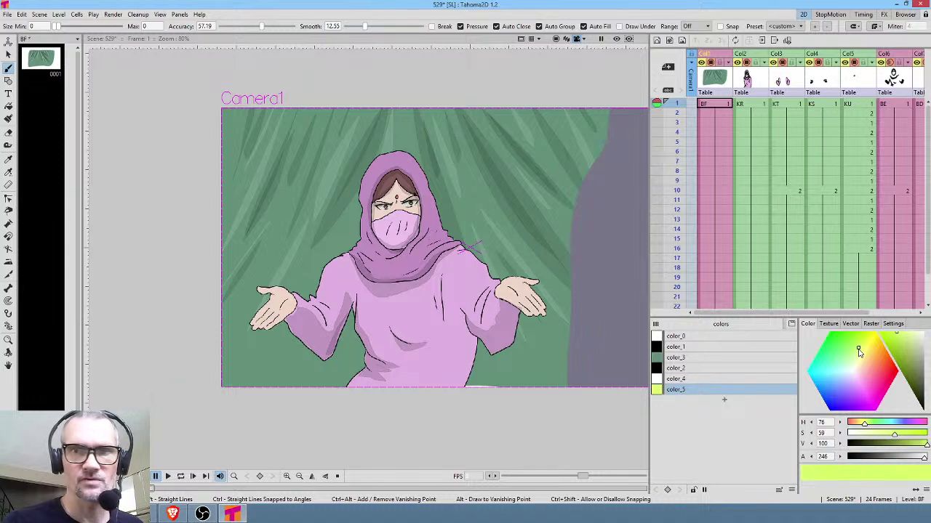
{"action": "left_click", "coordinate": [859, 352]}
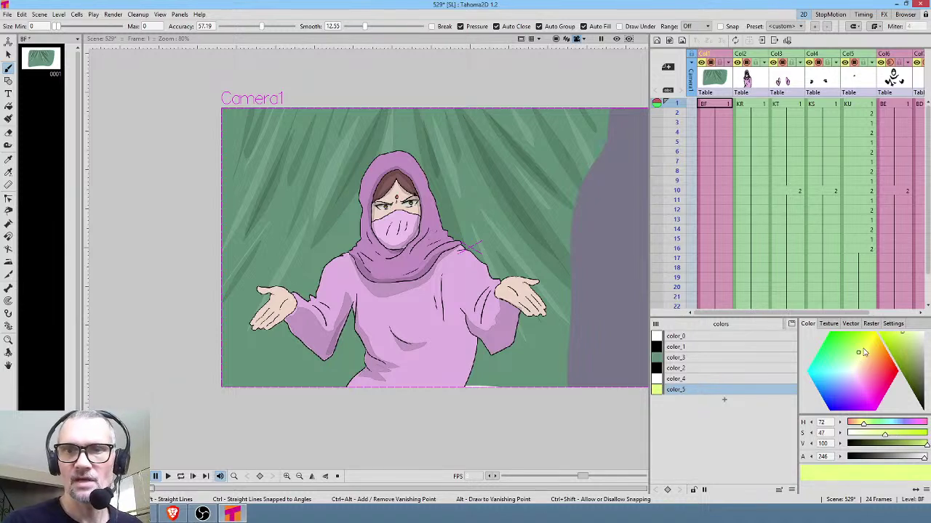
{"action": "left_click", "coordinate": [907, 354]}
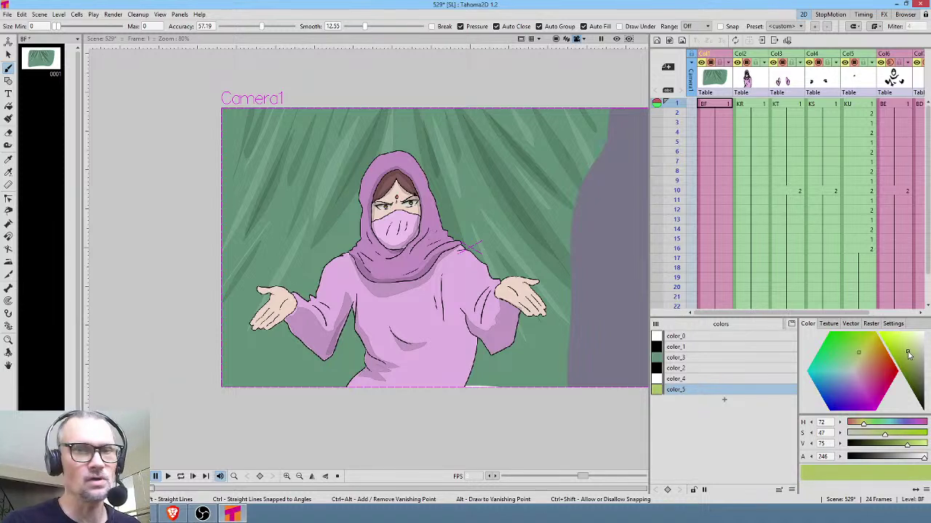
{"action": "left_click_drag", "start_coordinate": [907, 353], "coordinate": [906, 358]}
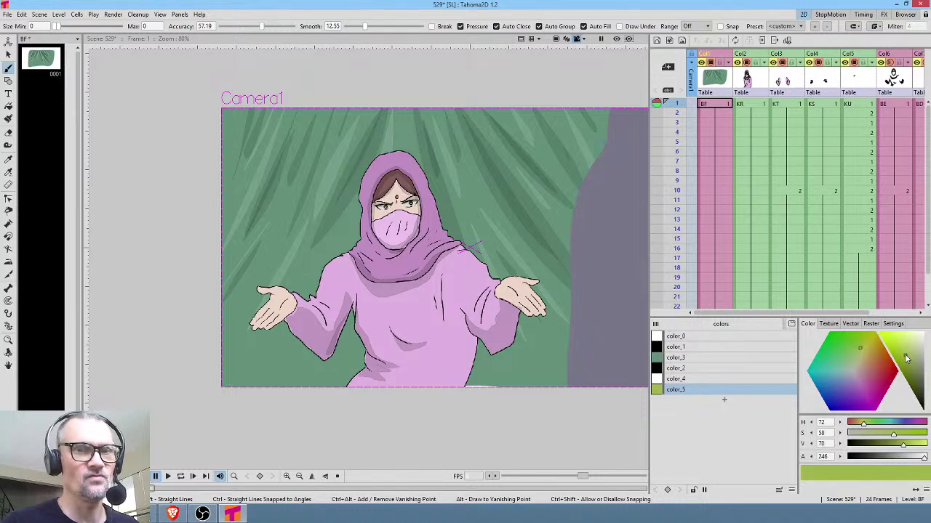
Step: Paint a large filled olive green sofa shape behind the woman, running past the lower frame edge and under the grey area
{"action": "left_click_drag", "start_coordinate": [669, 258], "coordinate": [589, 257]}
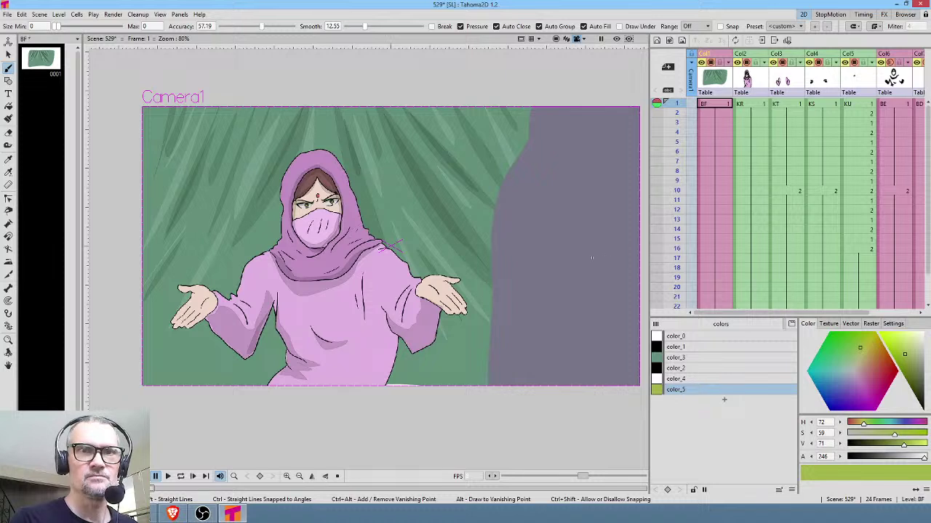
{"action": "mouse_move", "coordinate": [611, 260]}
{"action": "left_mouse_down"}
{"action": "mouse_move", "coordinate": [494, 235]}
{"action": "mouse_move", "coordinate": [412, 230]}
{"action": "left_mouse_up"}
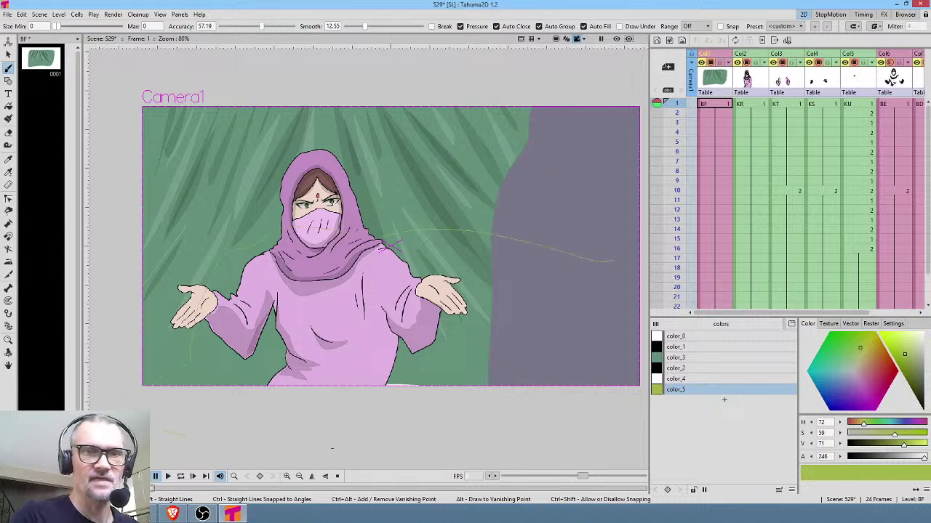
{"action": "left_click_drag", "start_coordinate": [331, 449], "coordinate": [614, 421]}
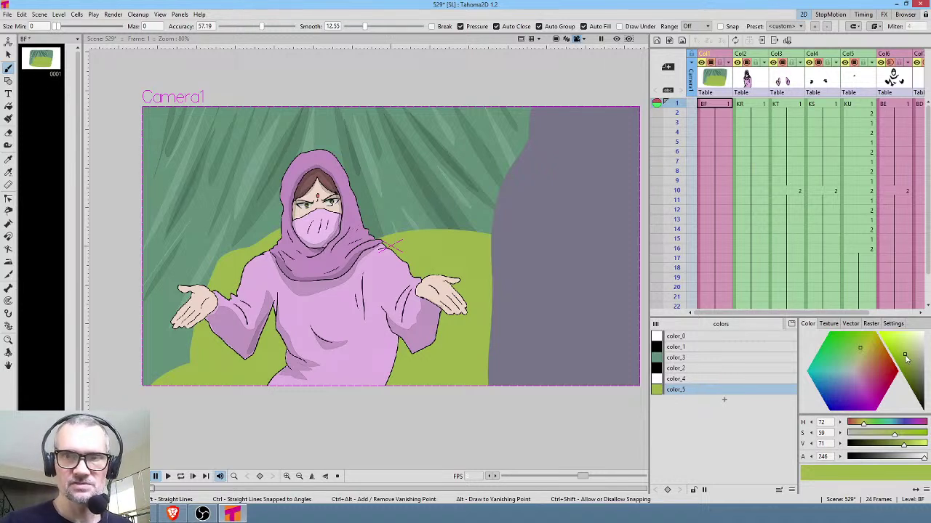
Step: Mute the sofa colour color_5 to H 72, S 33, V 63 and preview the frame
{"action": "mouse_move", "coordinate": [908, 361]}
{"action": "left_mouse_down"}
{"action": "mouse_move", "coordinate": [909, 371]}
{"action": "mouse_move", "coordinate": [906, 361]}
{"action": "left_mouse_up"}
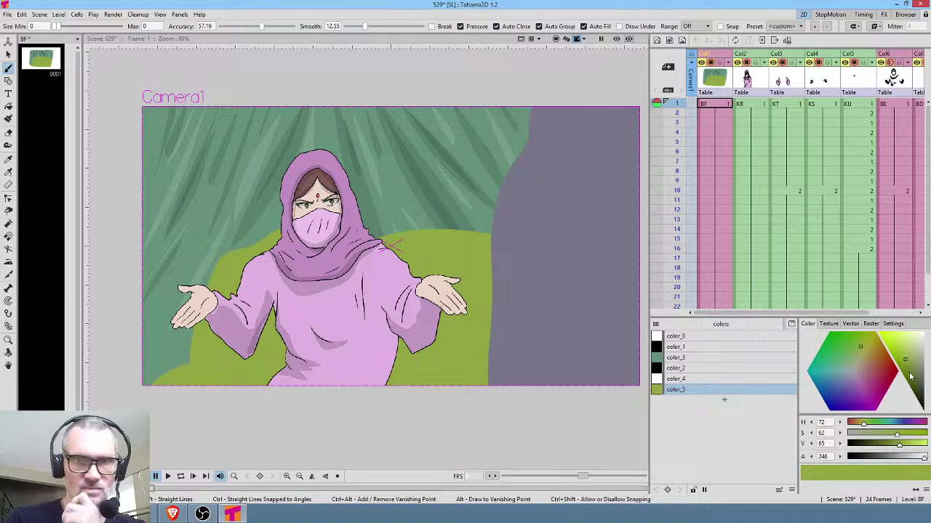
{"action": "left_click_drag", "start_coordinate": [910, 363], "coordinate": [915, 364]}
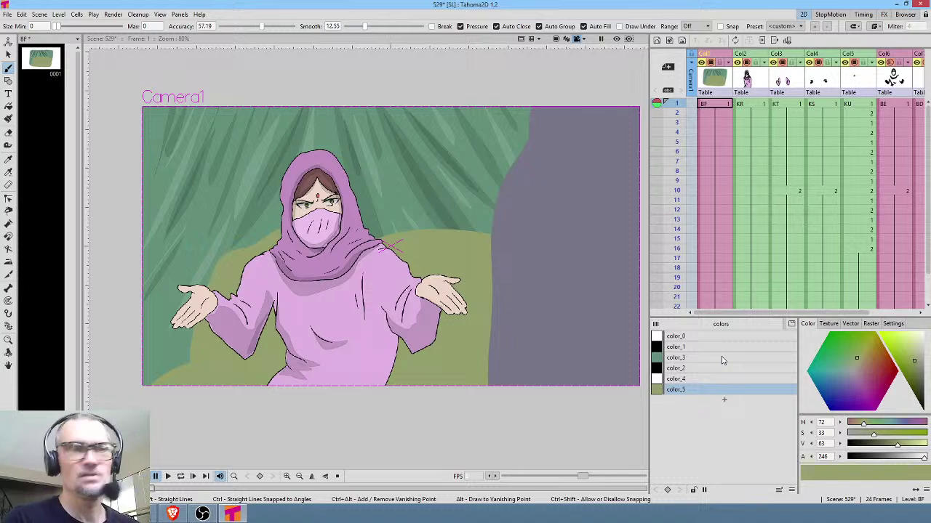
{"action": "left_click", "coordinate": [616, 39]}
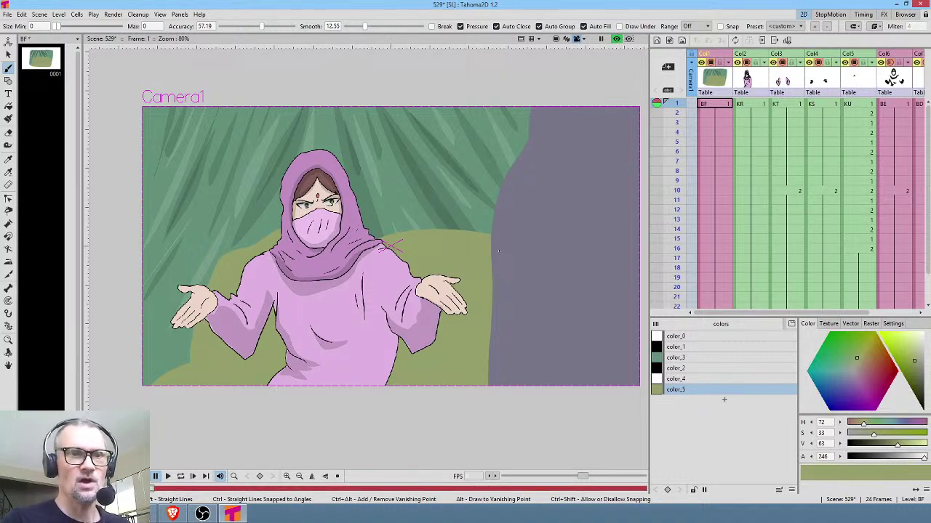
Step: Try to erase the olive green sofa shape with the Eraser in normal and Selective mode, and undo back to the plain curtain backdrop
{"action": "key", "text": "a"}
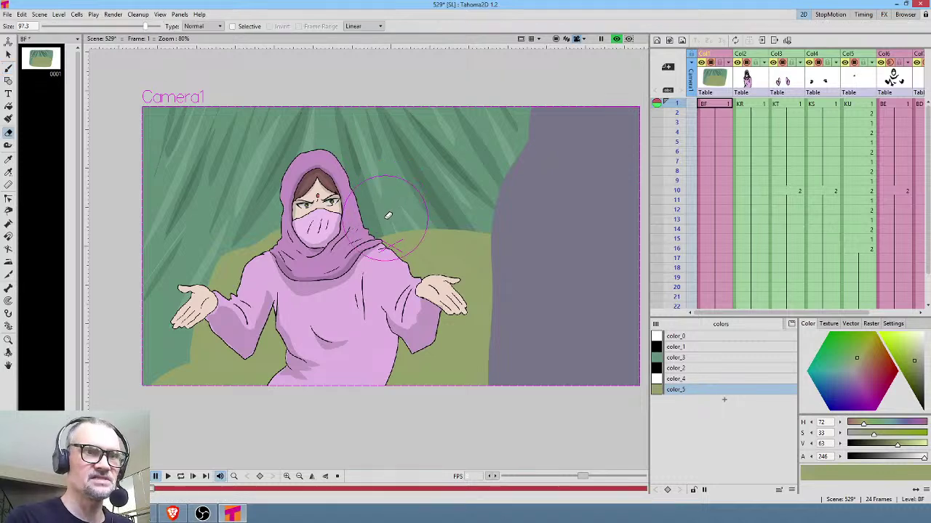
{"action": "mouse_move", "coordinate": [340, 360]}
{"action": "left_mouse_down"}
{"action": "mouse_move", "coordinate": [433, 408]}
{"action": "mouse_move", "coordinate": [479, 448]}
{"action": "left_mouse_up"}
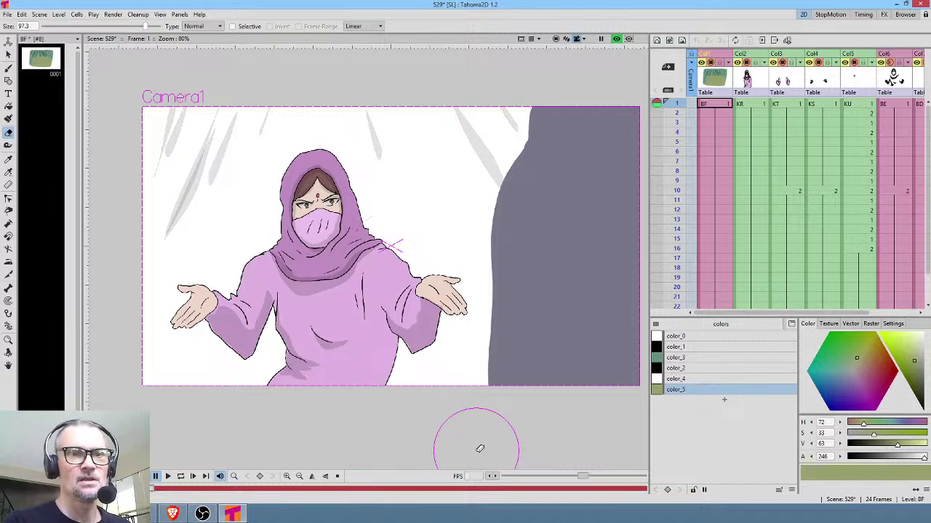
{"action": "key", "text": "ctrl+z"}
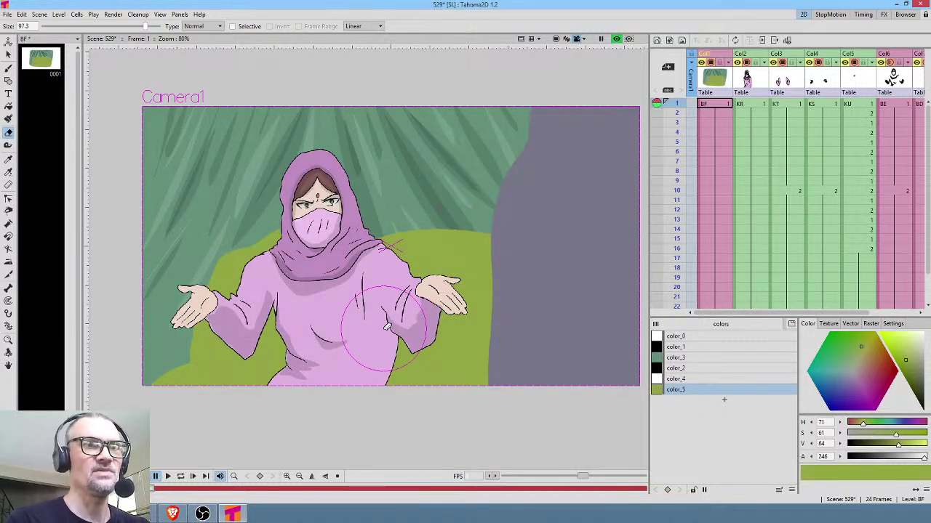
{"action": "left_click", "coordinate": [243, 27]}
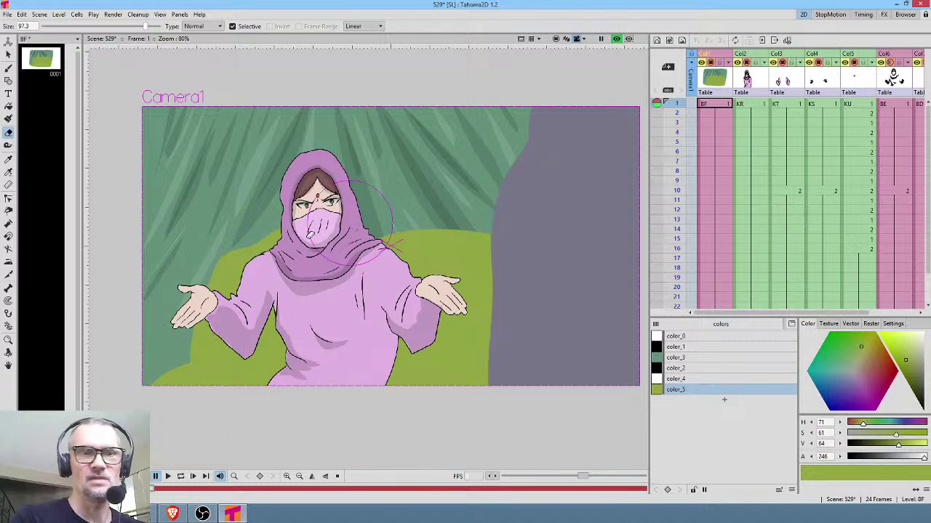
{"action": "left_click", "coordinate": [433, 343]}
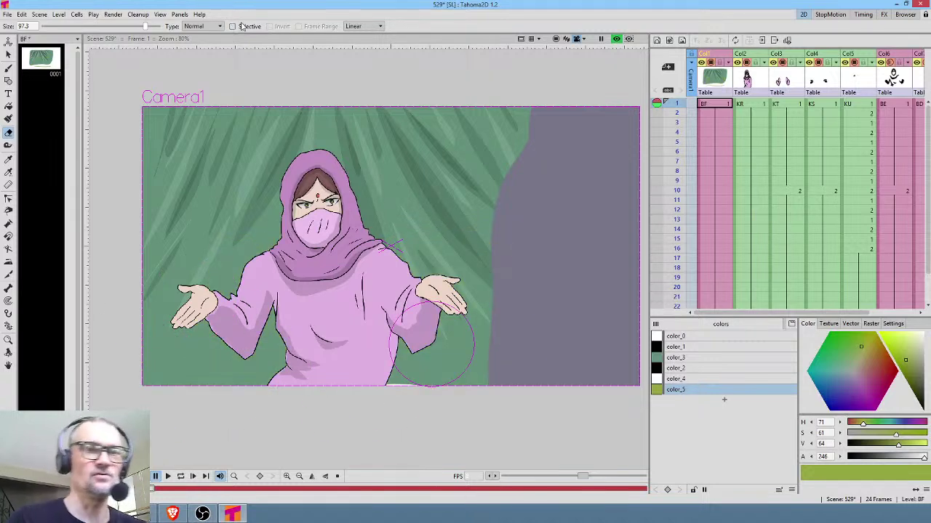
Step: Repaint the filled olive green sofa shape behind the woman with a flatter upper edge at shoulder height
{"action": "key", "text": "b"}
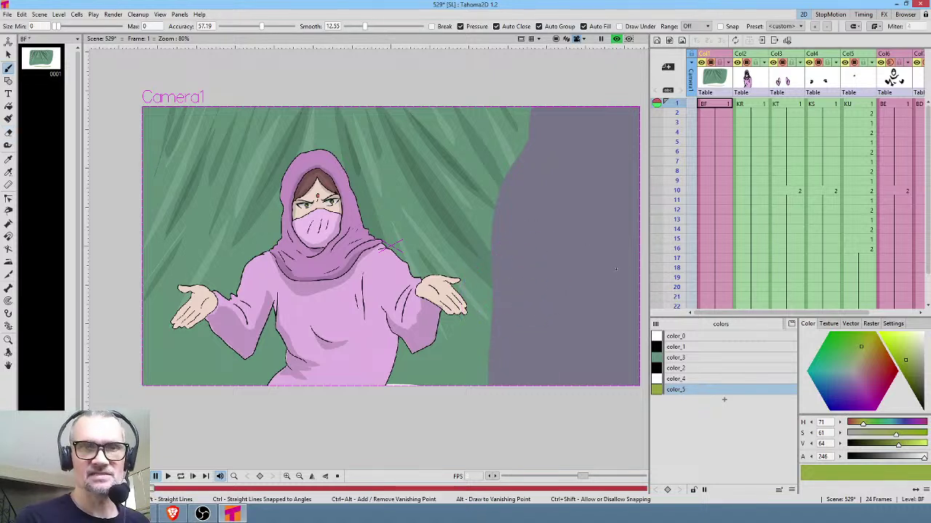
{"action": "left_click_drag", "start_coordinate": [618, 265], "coordinate": [418, 254]}
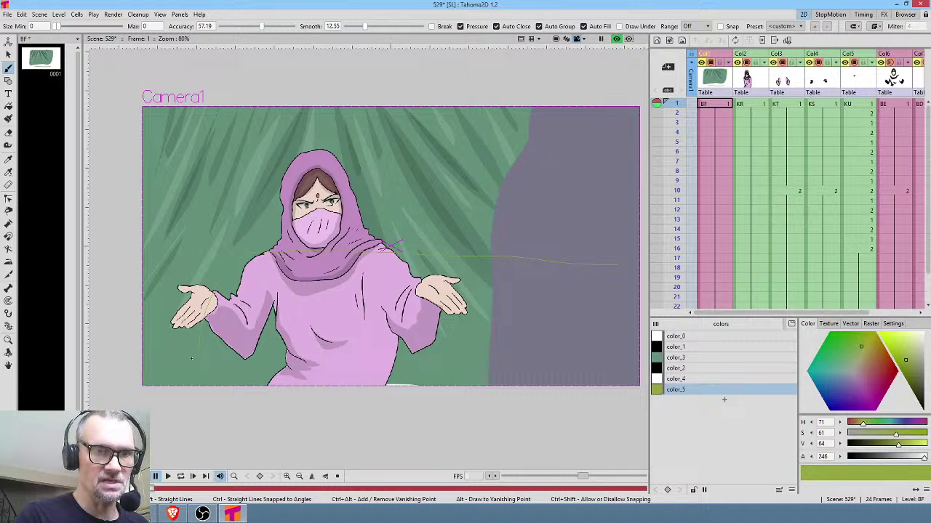
{"action": "mouse_move", "coordinate": [191, 436]}
{"action": "left_mouse_down"}
{"action": "mouse_move", "coordinate": [271, 450]}
{"action": "mouse_move", "coordinate": [609, 447]}
{"action": "mouse_move", "coordinate": [623, 256]}
{"action": "left_mouse_up"}
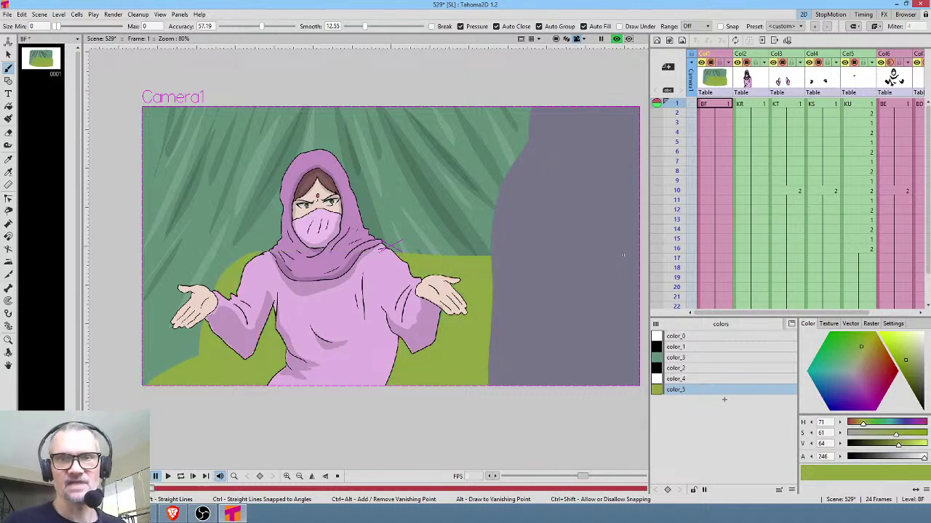
Step: Set the sofa colour color_5 to H 71, S 55, V 62 and make the semi-transparent black color_2 the current style
{"action": "left_click", "coordinate": [913, 366]}
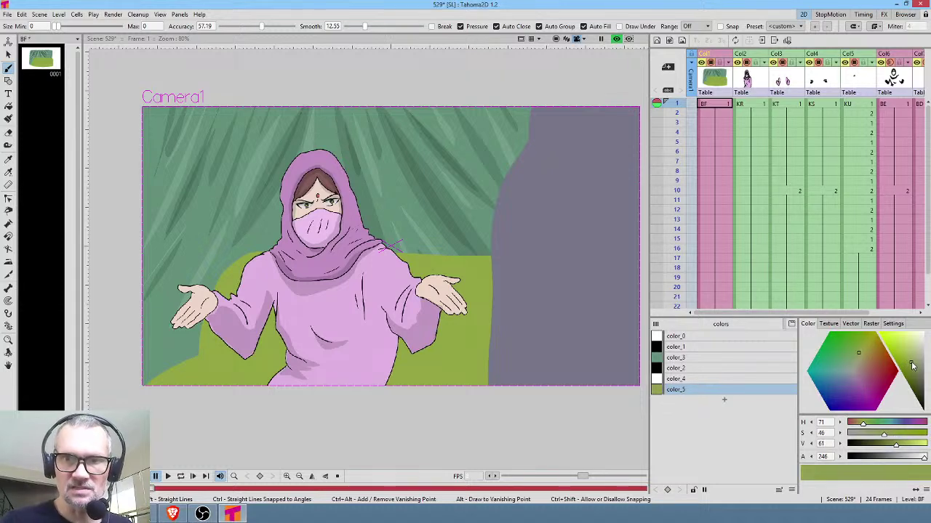
{"action": "left_click_drag", "start_coordinate": [912, 366], "coordinate": [918, 371]}
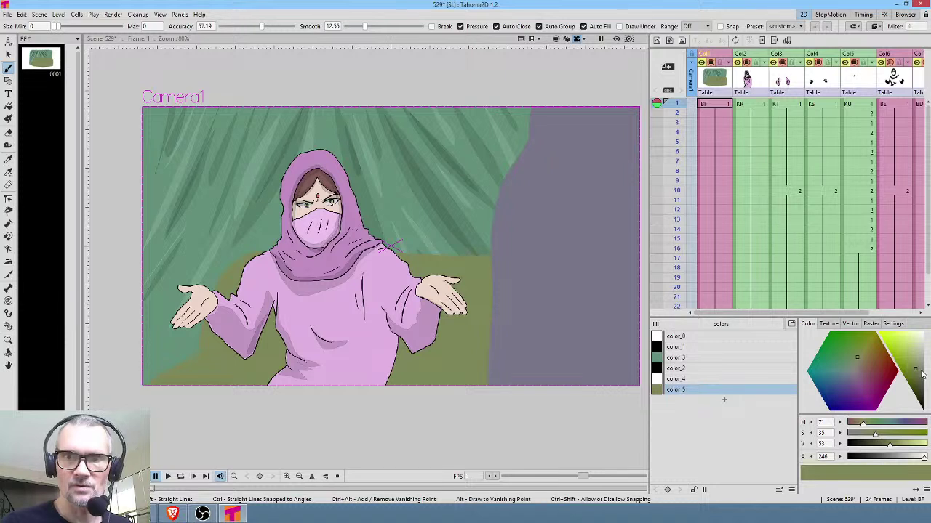
{"action": "left_click_drag", "start_coordinate": [918, 371], "coordinate": [907, 364]}
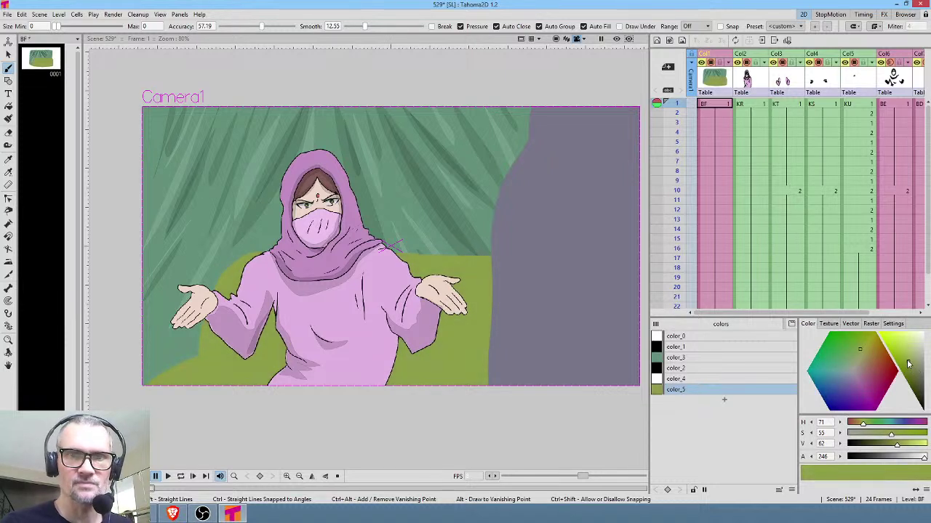
{"action": "left_click", "coordinate": [699, 369]}
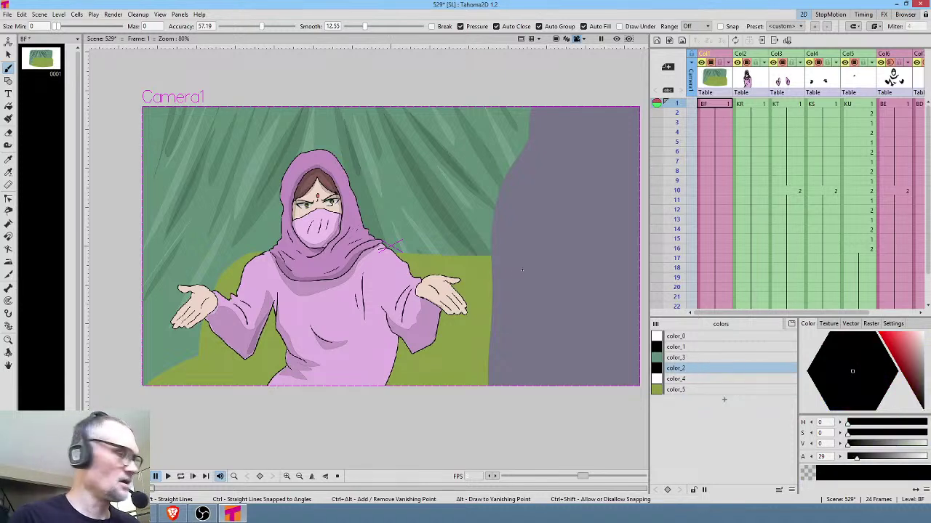
Step: Paint semi-transparent black shadows with color_2 over the sofa's inner backrest and lower seat on both sides of the woman
{"action": "mouse_move", "coordinate": [522, 281]}
{"action": "left_mouse_down"}
{"action": "mouse_move", "coordinate": [290, 275]}
{"action": "mouse_move", "coordinate": [242, 277]}
{"action": "mouse_move", "coordinate": [228, 288]}
{"action": "mouse_move", "coordinate": [222, 277]}
{"action": "mouse_move", "coordinate": [203, 326]}
{"action": "mouse_move", "coordinate": [205, 359]}
{"action": "mouse_move", "coordinate": [177, 384]}
{"action": "mouse_move", "coordinate": [203, 409]}
{"action": "mouse_move", "coordinate": [459, 436]}
{"action": "left_mouse_up"}
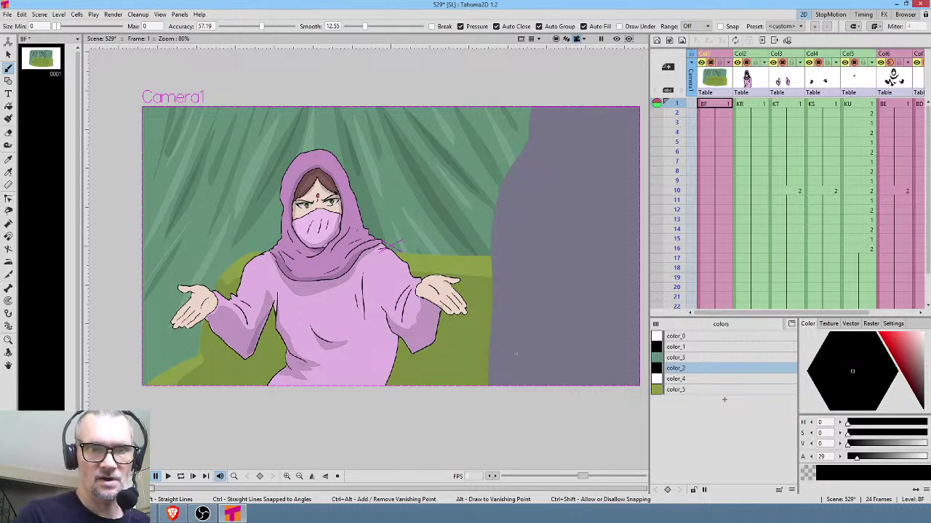
{"action": "mouse_move", "coordinate": [513, 329]}
{"action": "left_mouse_down"}
{"action": "mouse_move", "coordinate": [488, 351]}
{"action": "mouse_move", "coordinate": [388, 369]}
{"action": "mouse_move", "coordinate": [213, 353]}
{"action": "mouse_move", "coordinate": [237, 371]}
{"action": "mouse_move", "coordinate": [423, 377]}
{"action": "mouse_move", "coordinate": [518, 359]}
{"action": "left_mouse_up"}
{"action": "key", "text": "ctrl+z"}
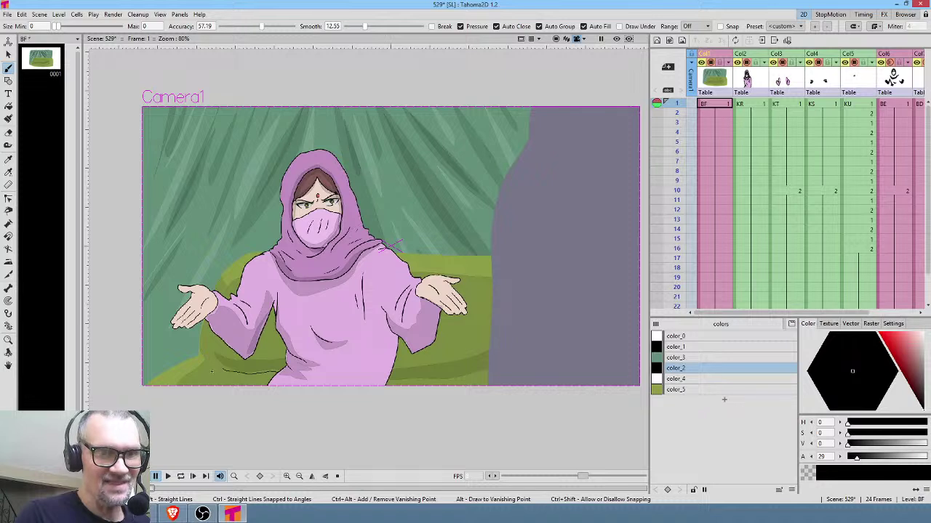
{"action": "mouse_move", "coordinate": [211, 371]}
{"action": "left_mouse_down"}
{"action": "mouse_move", "coordinate": [198, 402]}
{"action": "mouse_move", "coordinate": [248, 407]}
{"action": "mouse_move", "coordinate": [268, 390]}
{"action": "left_mouse_up"}
{"action": "key", "text": "ctrl+z"}
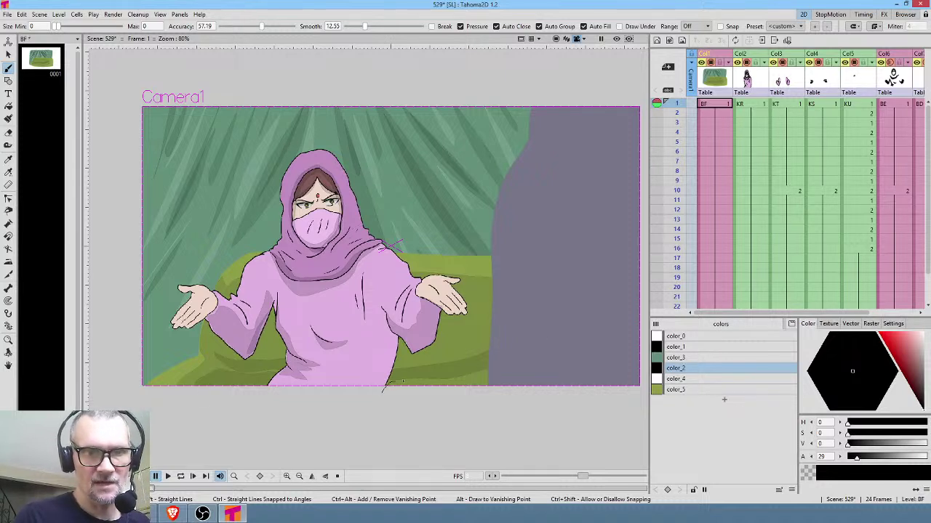
{"action": "left_click_drag", "start_coordinate": [480, 375], "coordinate": [505, 398]}
{"action": "key", "text": "ctrl+z"}
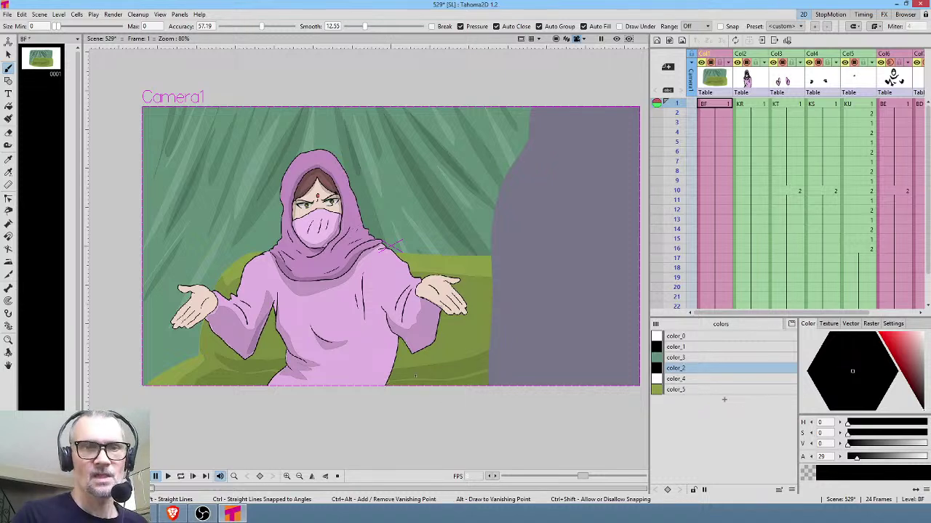
Step: Add small color_2 crease shadows to the sofa seat on either side of the woman's waist
{"action": "mouse_move", "coordinate": [392, 379]}
{"action": "left_mouse_down"}
{"action": "mouse_move", "coordinate": [489, 370]}
{"action": "mouse_move", "coordinate": [382, 379]}
{"action": "left_mouse_up"}
{"action": "key", "text": "ctrl+z"}
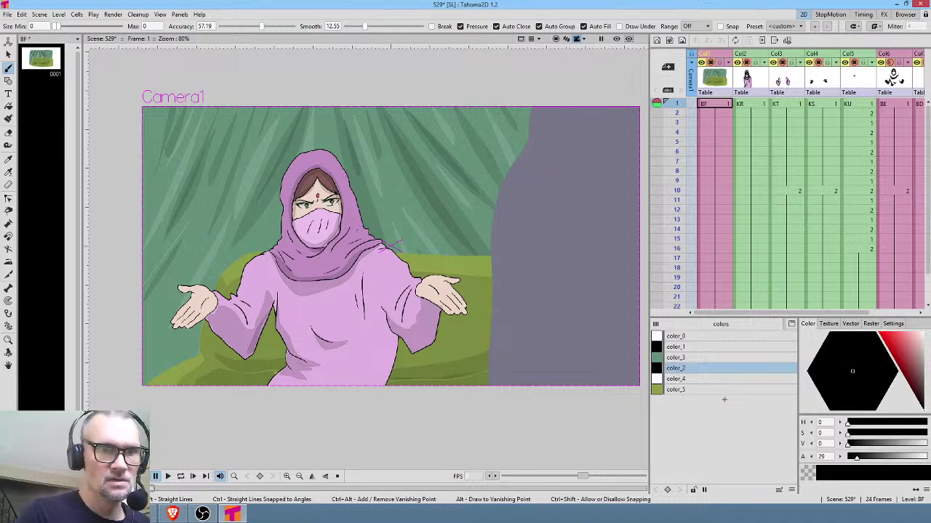
{"action": "mouse_move", "coordinate": [270, 370]}
{"action": "left_mouse_down"}
{"action": "mouse_move", "coordinate": [232, 369]}
{"action": "mouse_move", "coordinate": [274, 369]}
{"action": "left_mouse_up"}
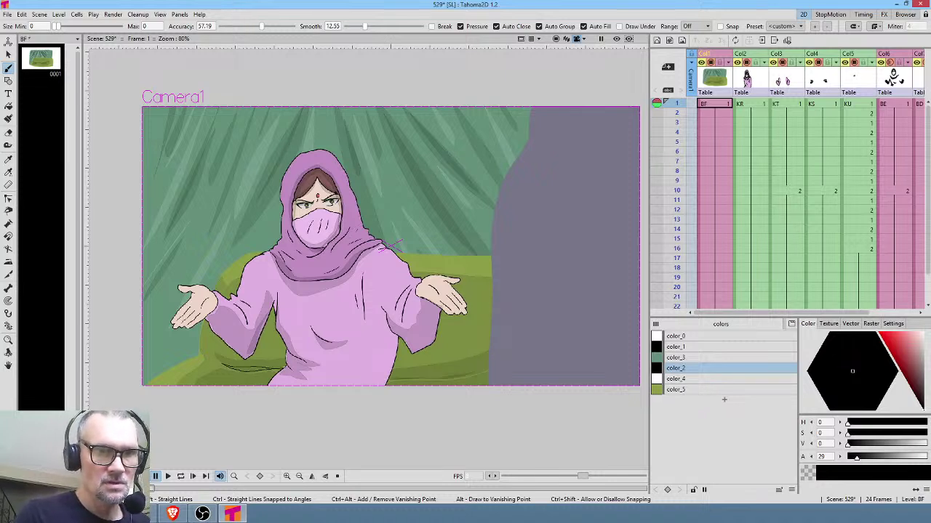
{"action": "key", "text": "ctrl+z"}
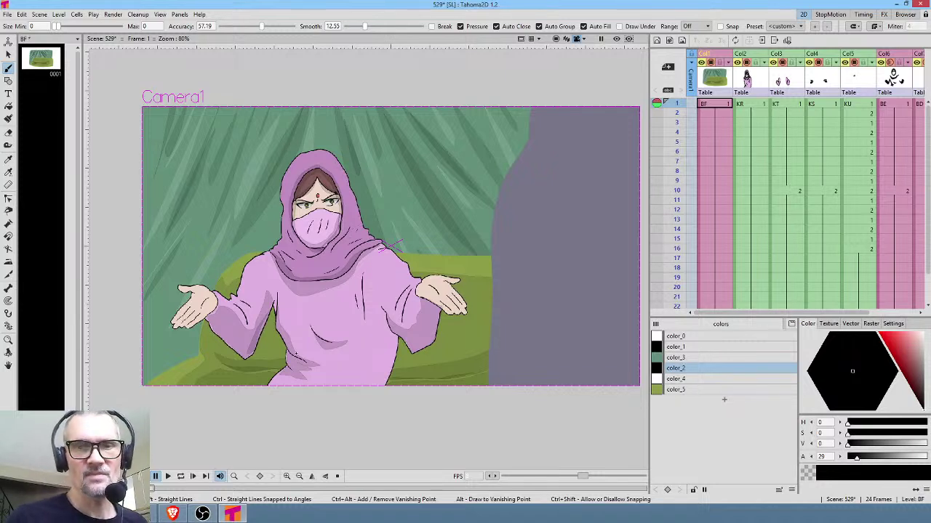
Step: Paint semi-transparent white highlights with color_4 along the sofa's upper edge and as an oval sheen on the backrest
{"action": "left_click", "coordinate": [699, 379]}
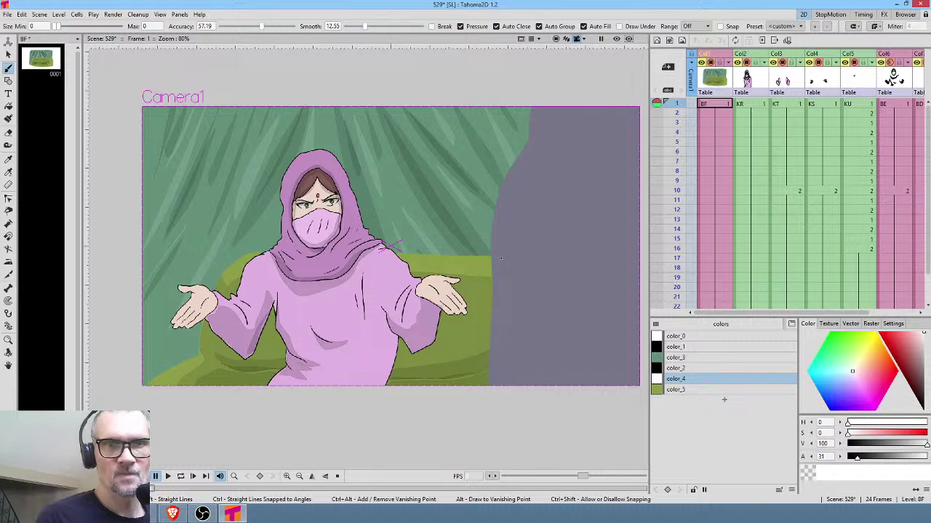
{"action": "mouse_move", "coordinate": [473, 257]}
{"action": "left_mouse_down"}
{"action": "mouse_move", "coordinate": [286, 258]}
{"action": "mouse_move", "coordinate": [514, 262]}
{"action": "left_mouse_up"}
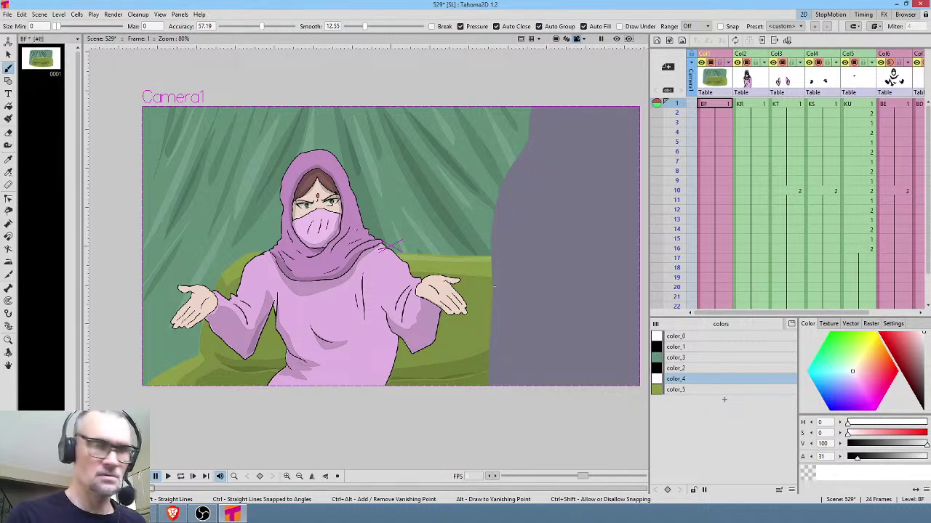
{"action": "key", "text": "ctrl+s"}
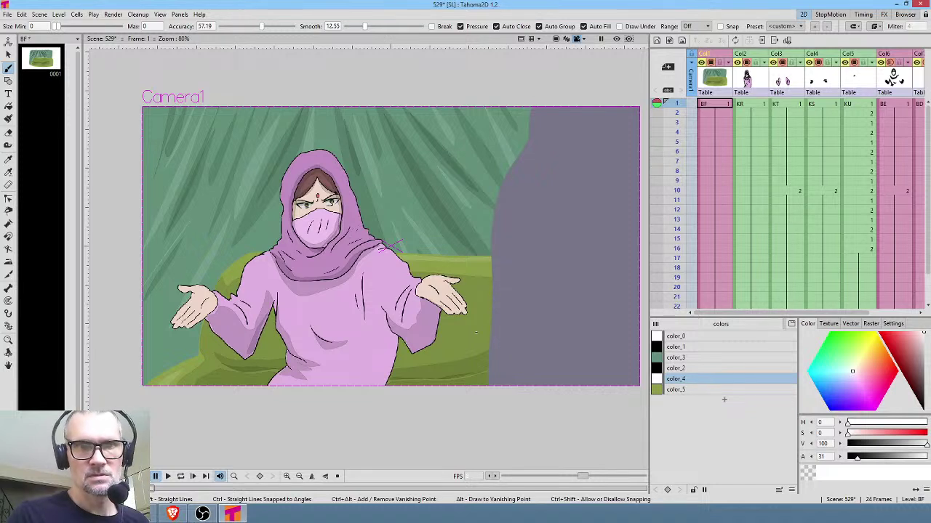
{"action": "left_click_drag", "start_coordinate": [480, 333], "coordinate": [481, 333]}
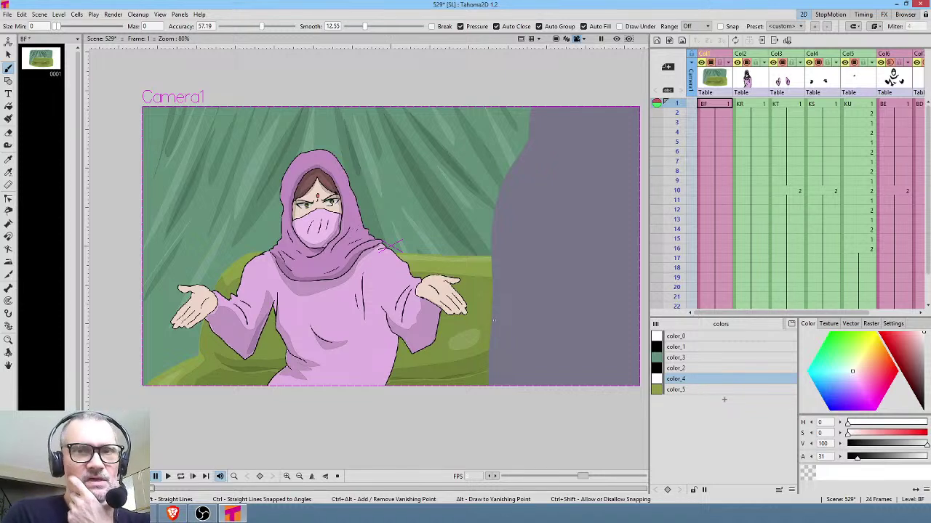
Step: Insert an empty column after the BF backdrop and create a 1280 x 720 px raster level named KW
{"action": "left_click", "coordinate": [714, 79]}
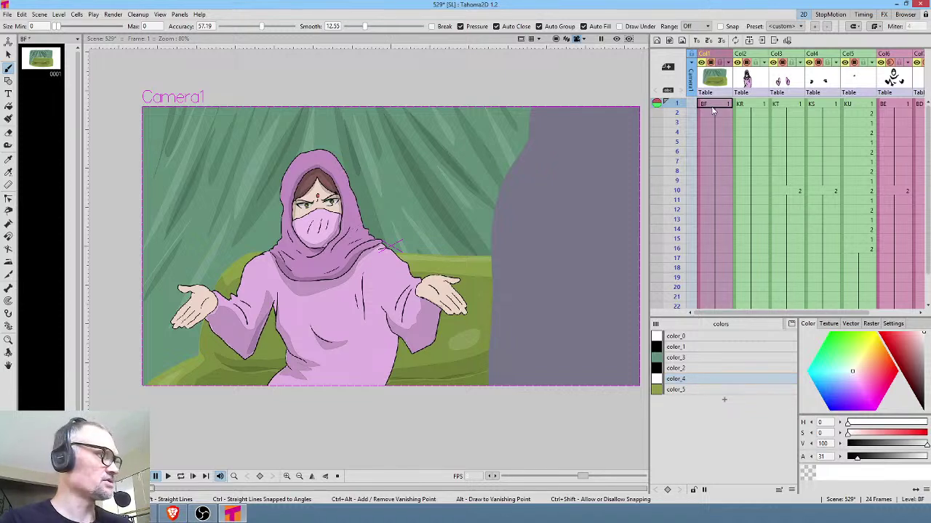
{"action": "key", "text": "Insert"}
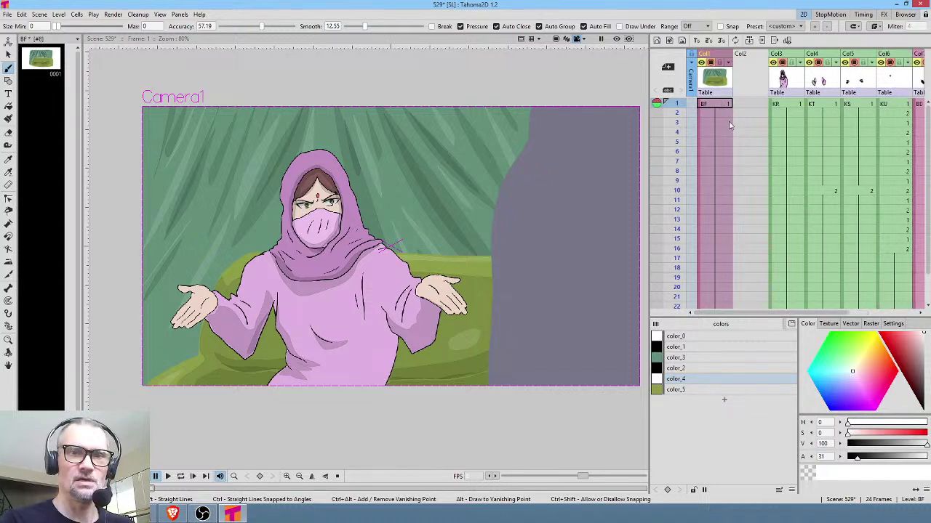
{"action": "left_click", "coordinate": [682, 41]}
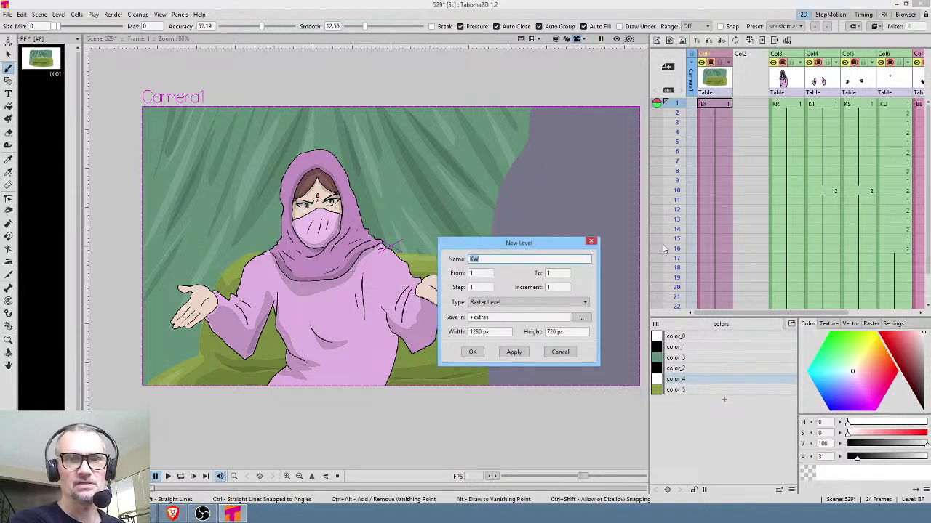
{"action": "left_click", "coordinate": [472, 351]}
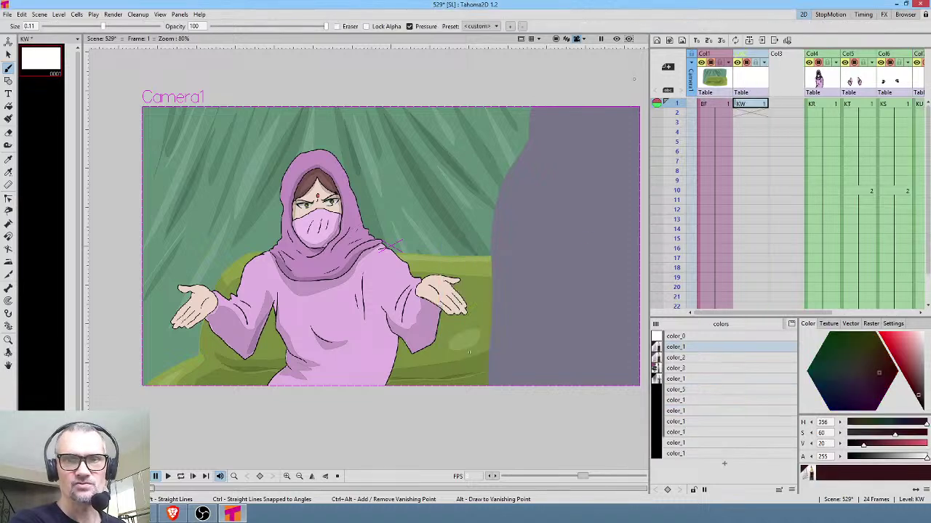
Step: Paint soft black shading over the curtain and sofa on level KW, and extend its drawing through frame 24
{"action": "left_click", "coordinate": [696, 379]}
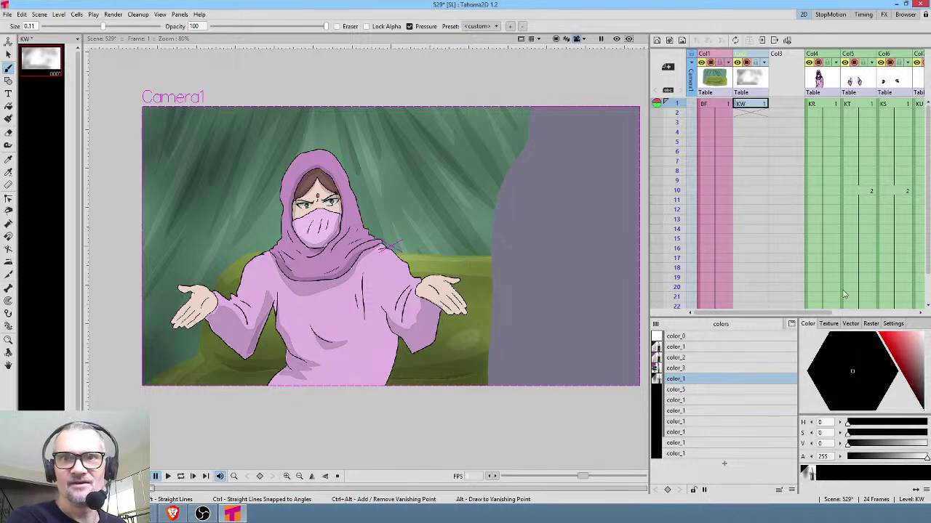
{"action": "left_click_drag", "start_coordinate": [762, 109], "coordinate": [751, 259]}
{"action": "scroll", "coordinate": [753, 164], "scroll_direction": "up", "scroll_amount": 3}
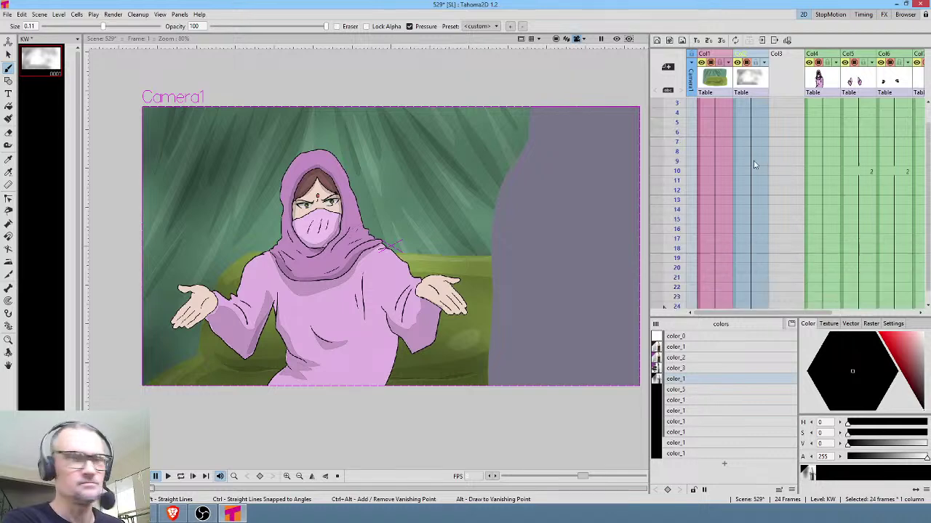
Step: Play the scene in a loop with Preview on to check the animation against the shaded backdrop
{"action": "key", "text": "l"}
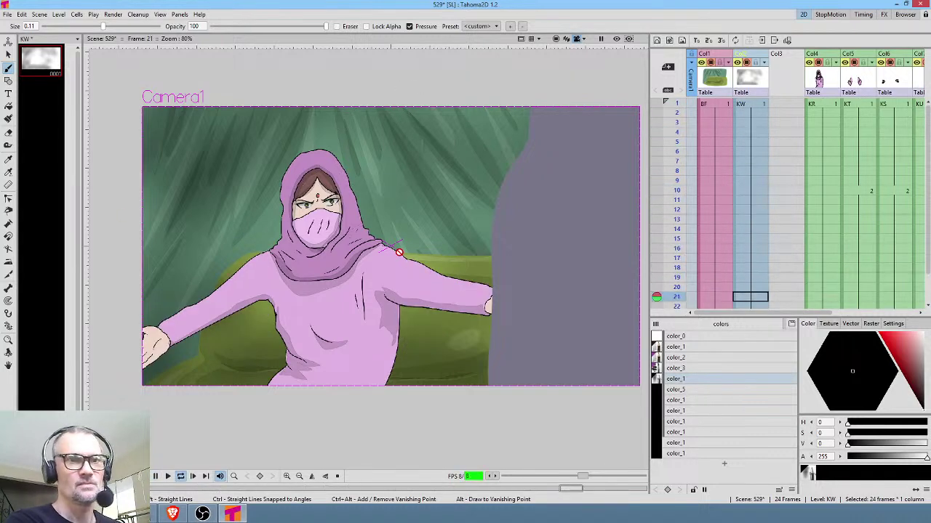
{"action": "left_click", "coordinate": [616, 39]}
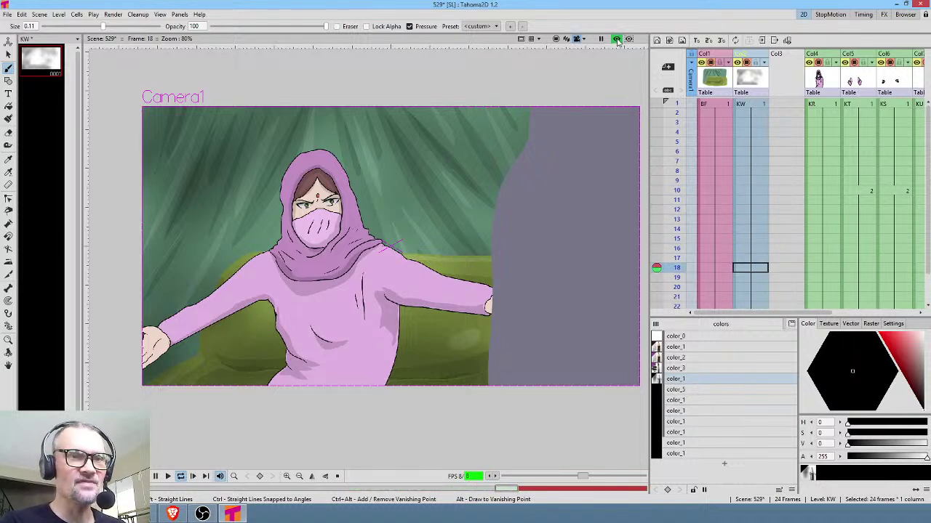
{"action": "key", "text": "l"}
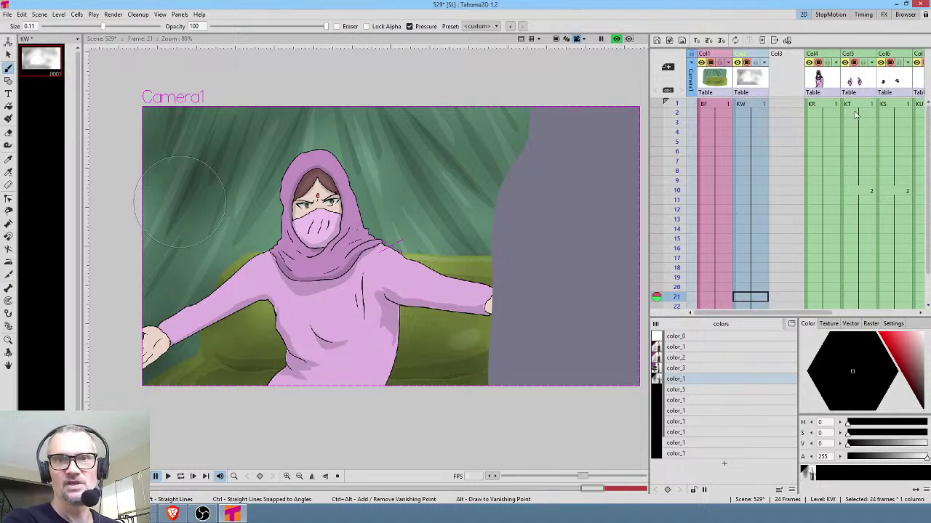
Step: Select frame 1 of the KR level and save the scene together with all its levels
{"action": "left_click", "coordinate": [829, 104]}
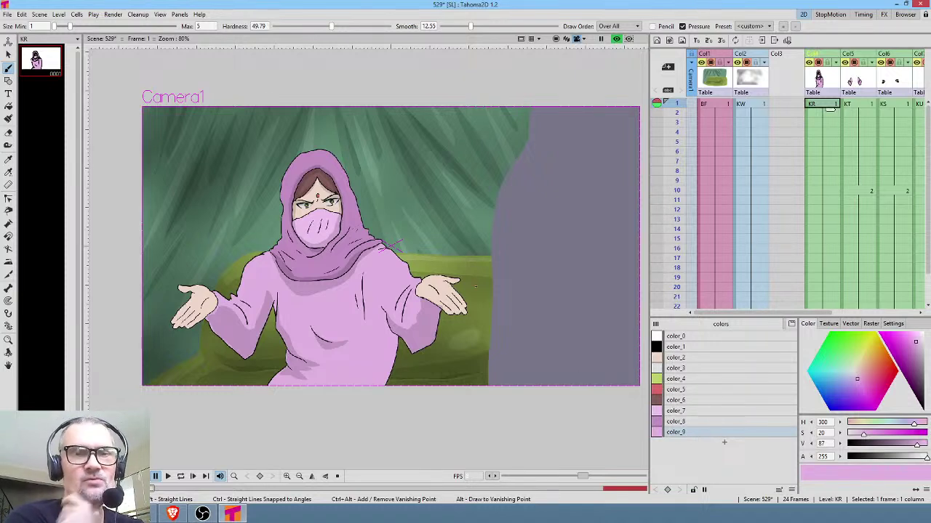
{"action": "scroll", "coordinate": [444, 275], "scroll_direction": "down", "scroll_amount": 1}
{"action": "scroll", "coordinate": [448, 268], "scroll_direction": "up", "scroll_amount": 1}
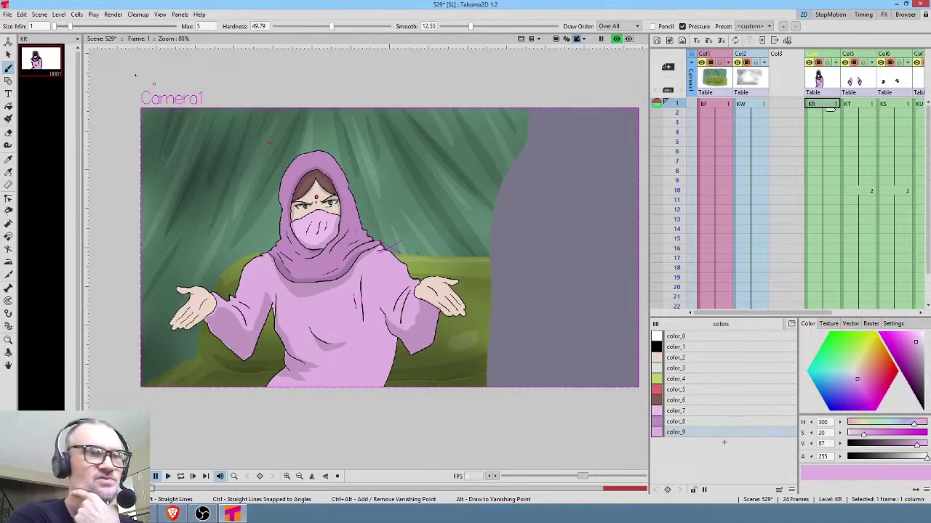
{"action": "left_click", "coordinate": [7, 15]}
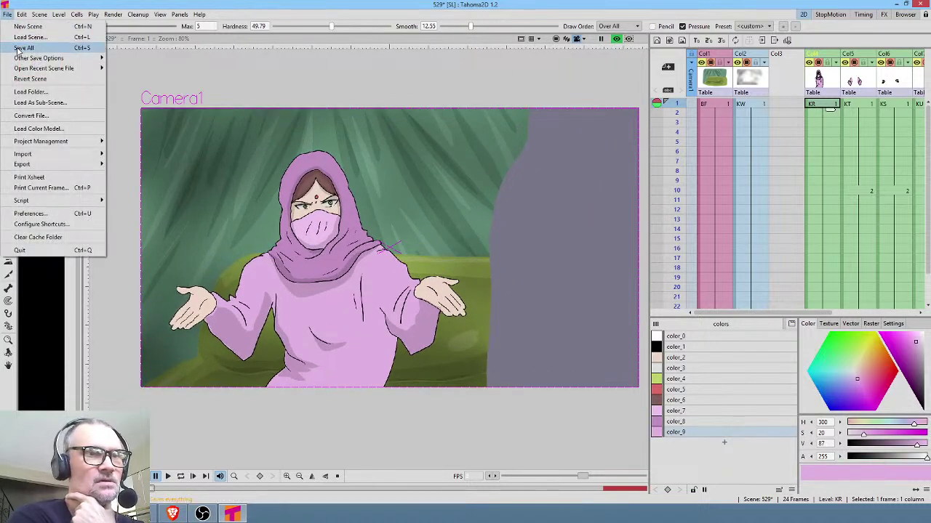
{"action": "left_click", "coordinate": [20, 48]}
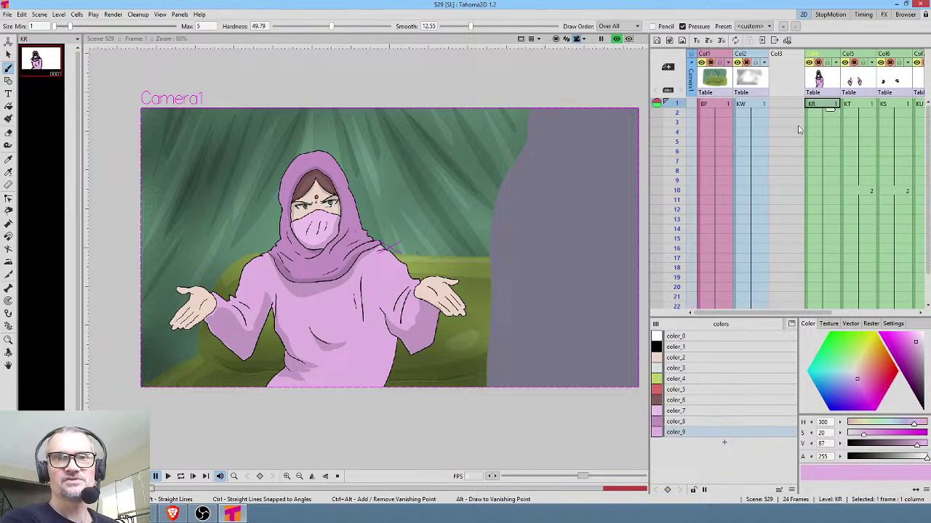
Step: Collapse the BF and KW backdrop columns into one sub-scene and select the resulting column
{"action": "left_click", "coordinate": [711, 82]}
{"action": "left_click", "coordinate": [753, 83], "text": "shift"}
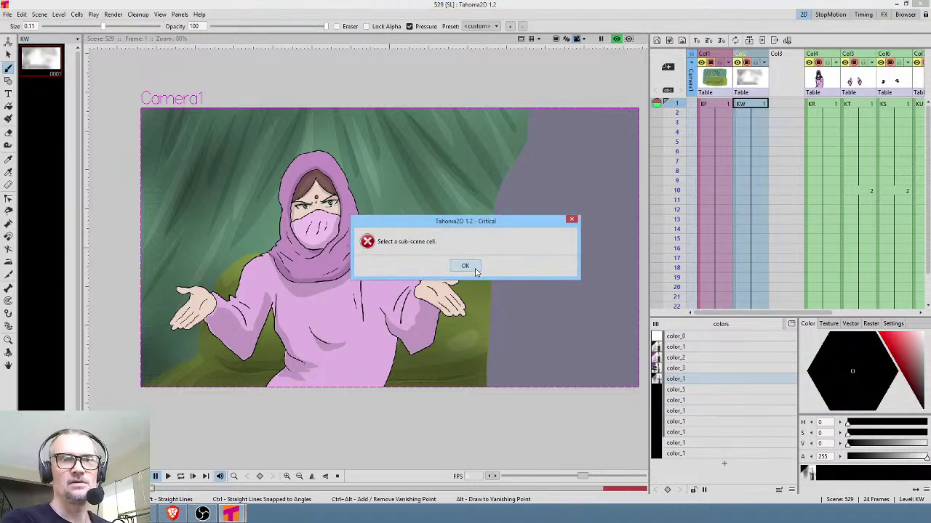
{"action": "left_click", "coordinate": [466, 264]}
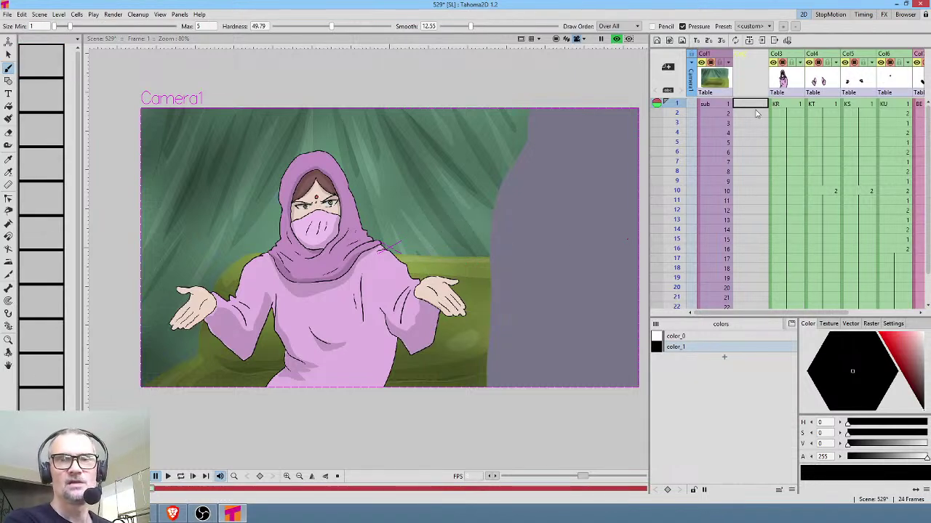
{"action": "left_click", "coordinate": [717, 87]}
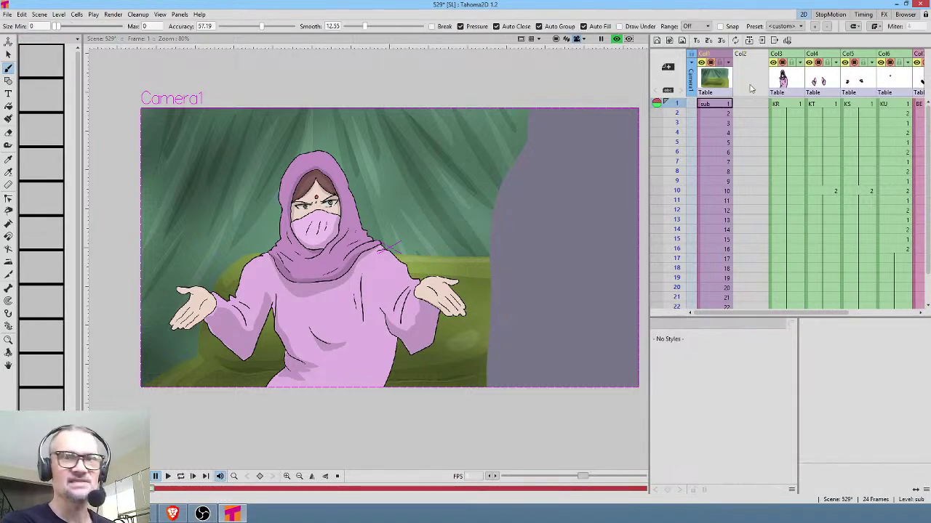
Step: Collapse the woman's KR, KT, KS, KU and BE columns into a second sub-scene
{"action": "left_click", "coordinate": [784, 82]}
{"action": "scroll", "coordinate": [793, 102], "scroll_direction": "right", "scroll_amount": 3}
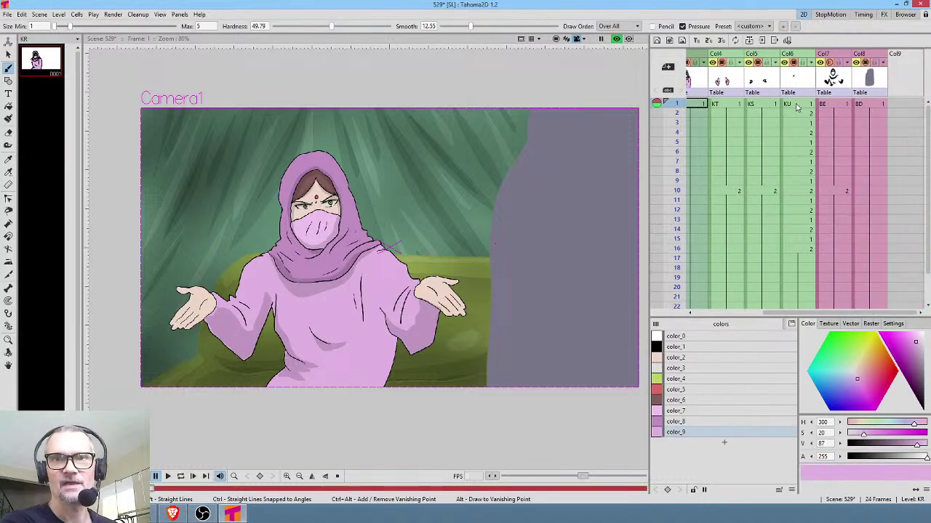
{"action": "left_click", "coordinate": [843, 78]}
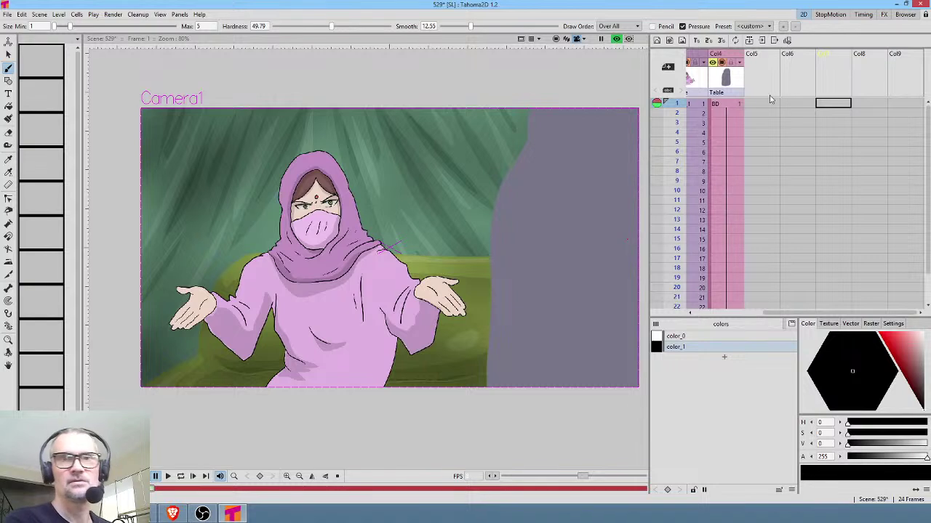
{"action": "scroll", "coordinate": [869, 109], "scroll_direction": "left", "scroll_amount": 2}
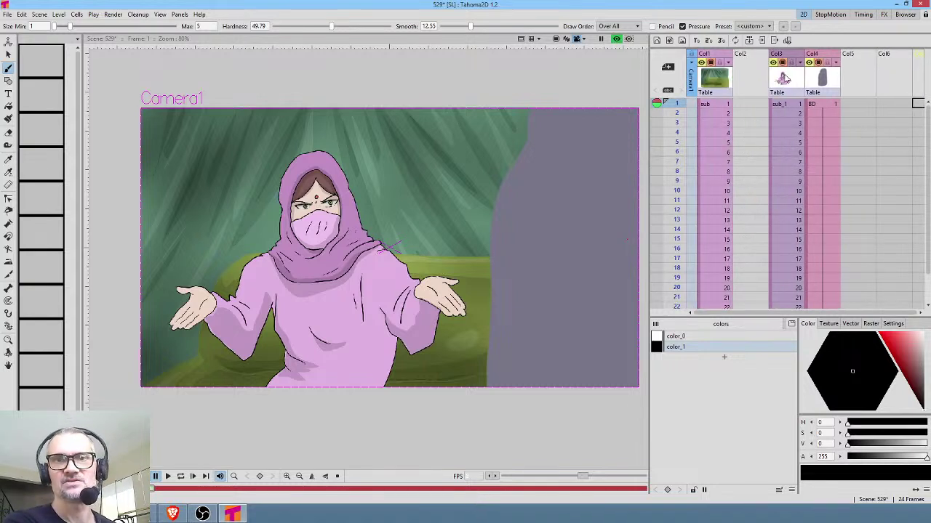
{"action": "left_click", "coordinate": [783, 79]}
{"action": "left_click", "coordinate": [820, 82]}
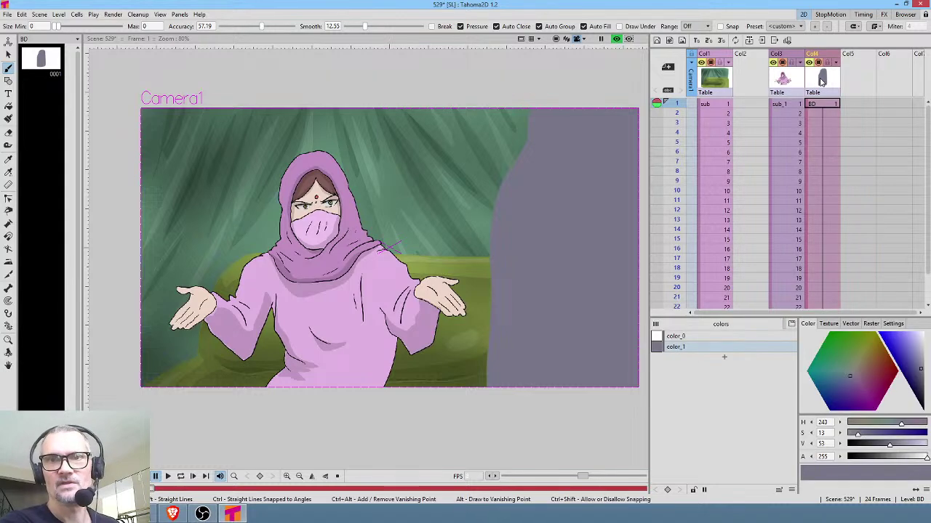
{"action": "right_click", "coordinate": [820, 80]}
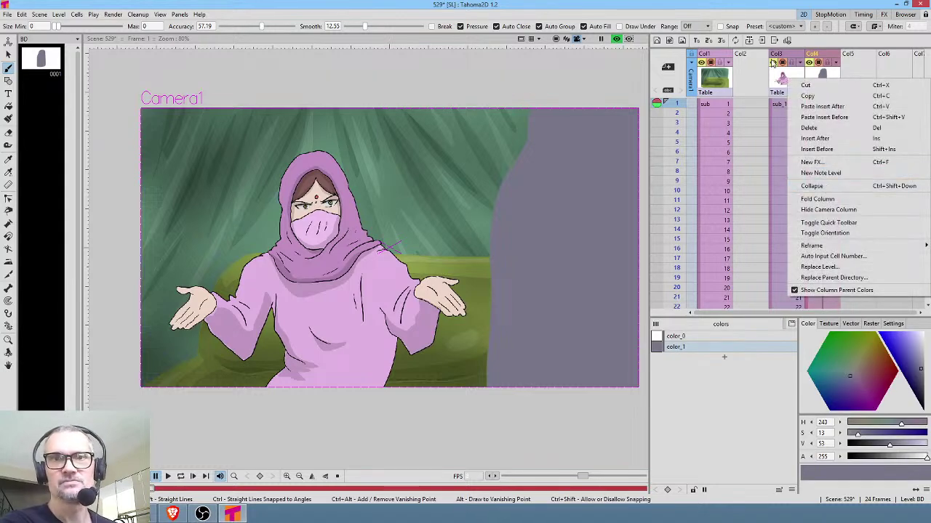
{"action": "left_click", "coordinate": [782, 80]}
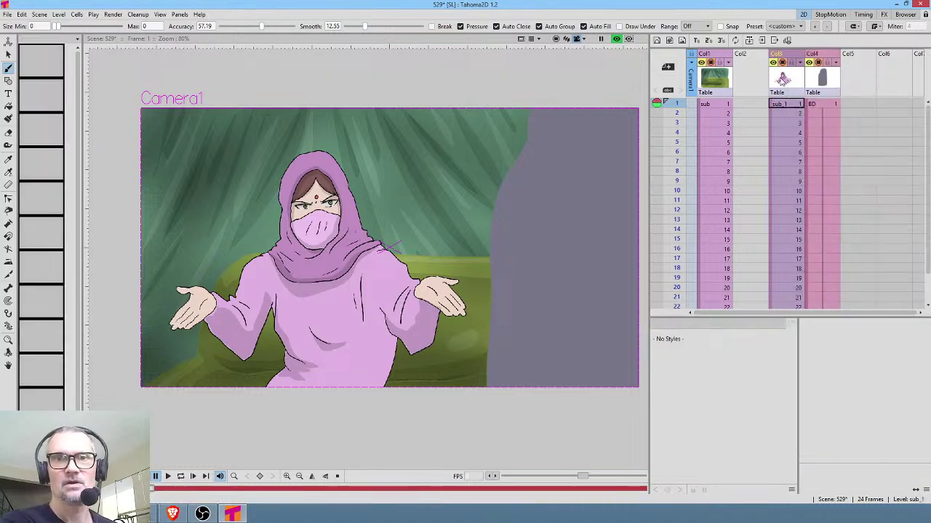
{"action": "left_click", "coordinate": [827, 85]}
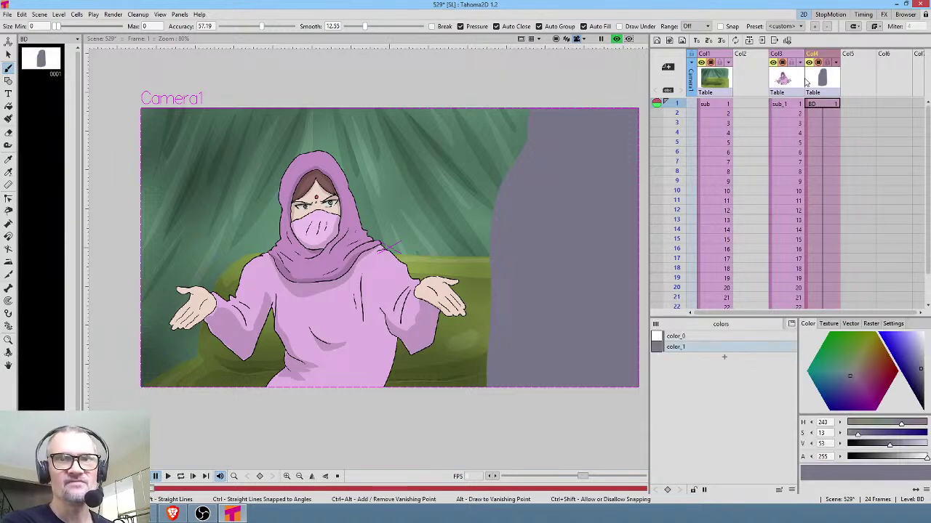
Step: Move the woman's sub-scene column into the empty column directly after the backdrop sub-scene
{"action": "left_click", "coordinate": [792, 58]}
{"action": "left_click_drag", "start_coordinate": [792, 58], "coordinate": [756, 58]}
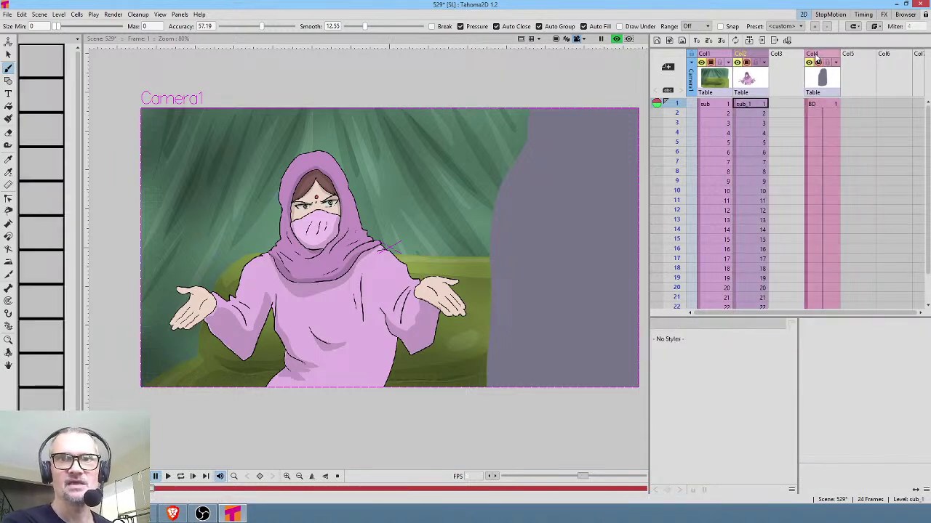
Step: Move the BD column directly beside the woman's sub-scene column and save the scene with all its levels
{"action": "left_click_drag", "start_coordinate": [815, 57], "coordinate": [794, 58]}
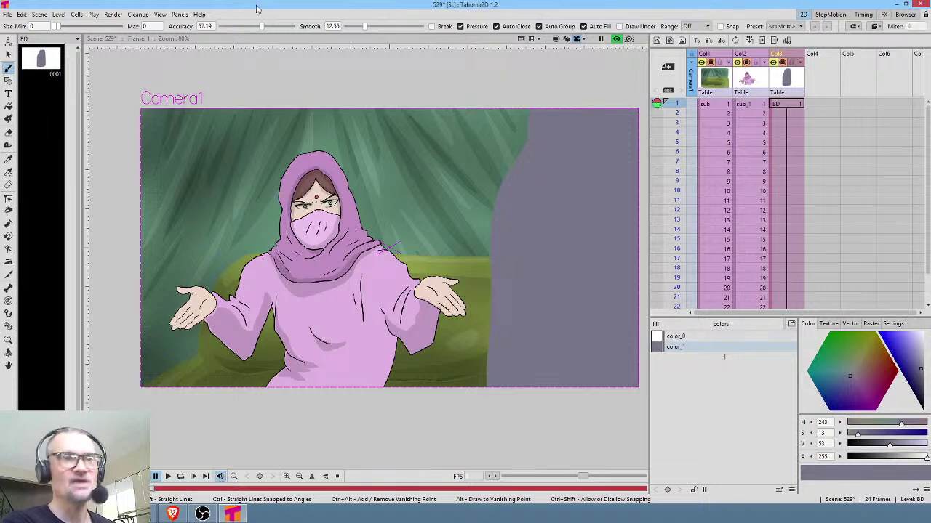
{"action": "left_click", "coordinate": [7, 14]}
{"action": "left_click", "coordinate": [22, 48]}
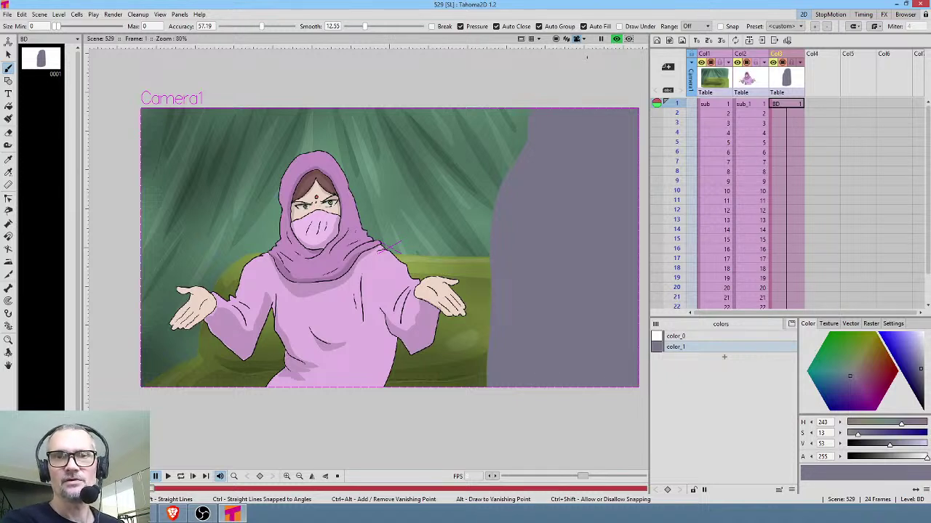
Step: Create a 1280 x 720 px raster level named KX at frame 1 of the first empty column
{"action": "left_click", "coordinate": [829, 104]}
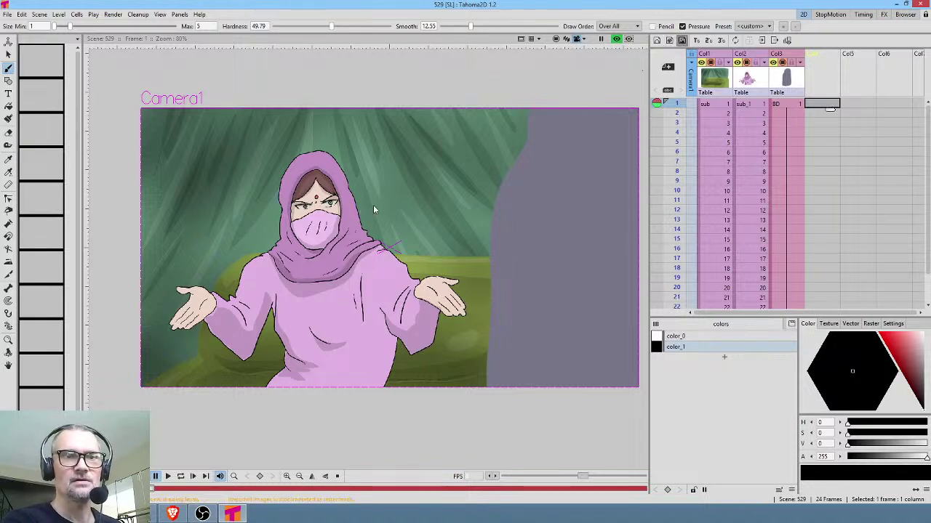
{"action": "key", "text": "alt+n"}
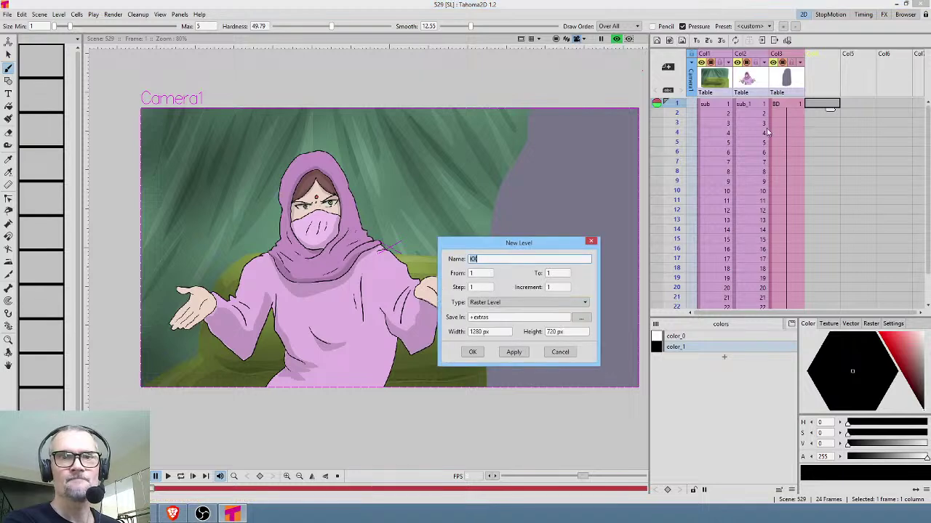
{"action": "left_click", "coordinate": [473, 351]}
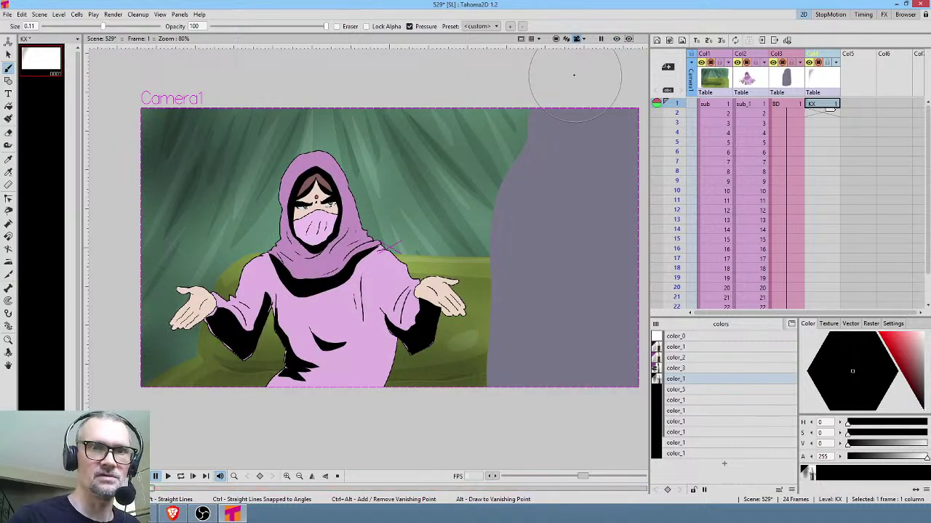
Step: Airbrush soft black shading on the KX level over the grey foreground figure and the curtain backdrop
{"action": "left_click_drag", "start_coordinate": [615, 98], "coordinate": [619, 333]}
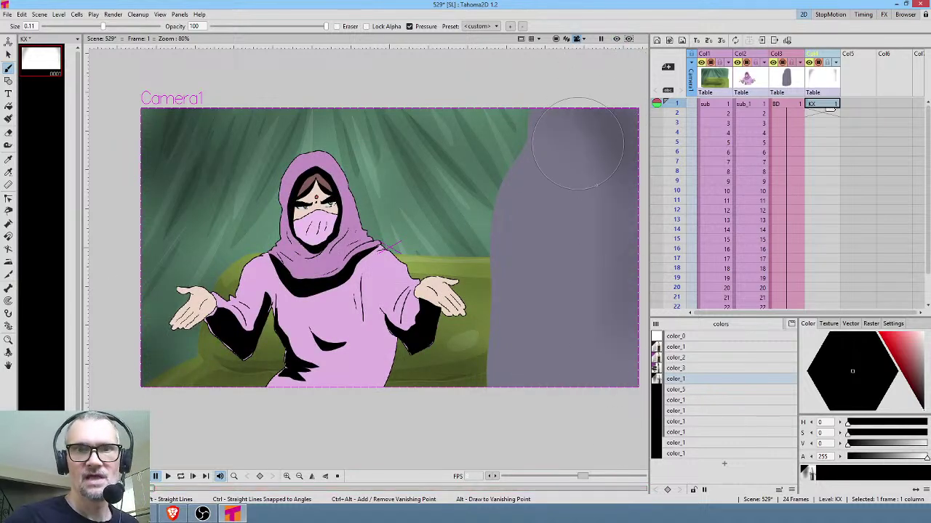
{"action": "left_click_drag", "start_coordinate": [584, 144], "coordinate": [586, 423]}
{"action": "left_click_drag", "start_coordinate": [618, 161], "coordinate": [578, 407]}
{"action": "mouse_move", "coordinate": [455, 466]}
{"action": "left_mouse_down"}
{"action": "mouse_move", "coordinate": [575, 405]}
{"action": "mouse_move", "coordinate": [461, 400]}
{"action": "mouse_move", "coordinate": [571, 332]}
{"action": "mouse_move", "coordinate": [348, 442]}
{"action": "left_mouse_up"}
{"action": "mouse_move", "coordinate": [580, 337]}
{"action": "left_mouse_down"}
{"action": "mouse_move", "coordinate": [546, 346]}
{"action": "mouse_move", "coordinate": [505, 327]}
{"action": "left_mouse_up"}
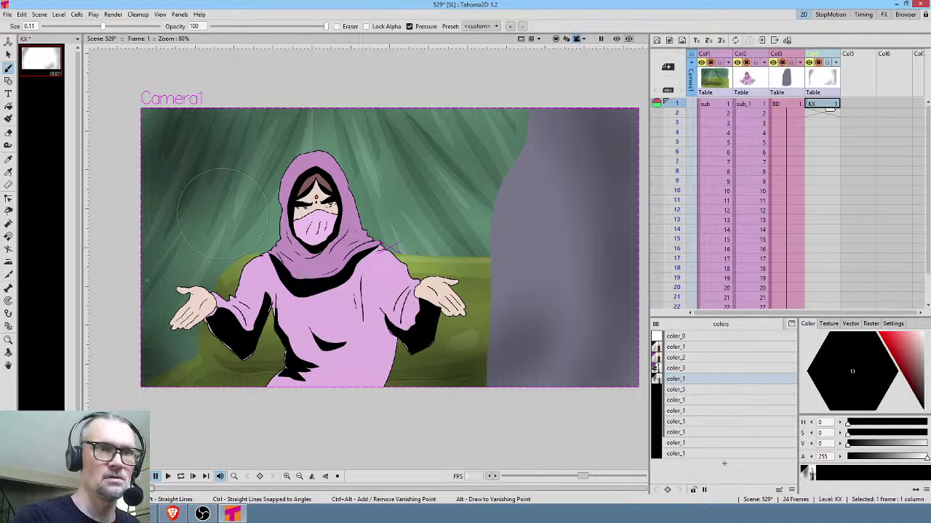
{"action": "left_click_drag", "start_coordinate": [207, 207], "coordinate": [407, 109]}
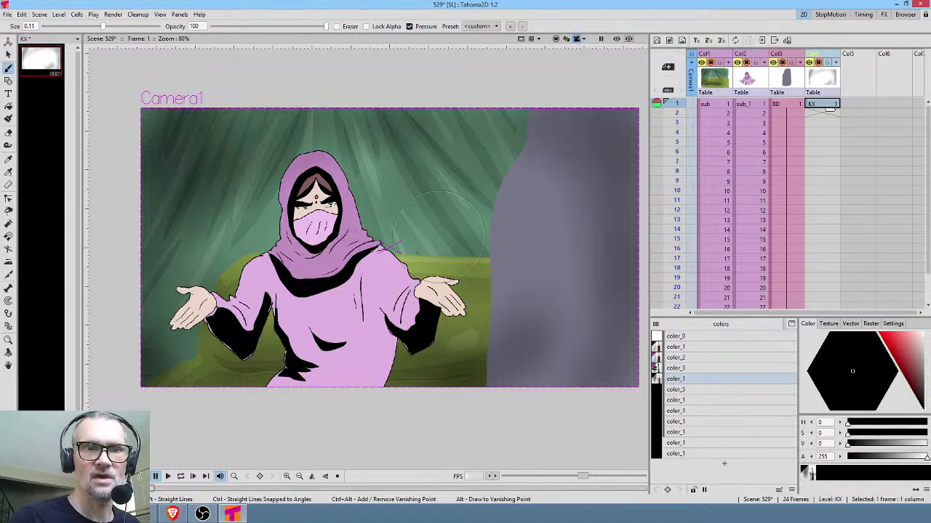
Step: Airbrush soft black shading on the KX level over the woman's robe, veil and arms
{"action": "left_click_drag", "start_coordinate": [386, 294], "coordinate": [405, 278]}
{"action": "mouse_move", "coordinate": [391, 331]}
{"action": "left_mouse_down"}
{"action": "mouse_move", "coordinate": [363, 386]}
{"action": "mouse_move", "coordinate": [320, 420]}
{"action": "left_mouse_up"}
{"action": "left_click_drag", "start_coordinate": [352, 244], "coordinate": [314, 255]}
{"action": "mouse_move", "coordinate": [326, 222]}
{"action": "left_mouse_down"}
{"action": "mouse_move", "coordinate": [325, 306]}
{"action": "mouse_move", "coordinate": [304, 401]}
{"action": "left_mouse_up"}
{"action": "left_click_drag", "start_coordinate": [352, 289], "coordinate": [298, 441]}
{"action": "left_click_drag", "start_coordinate": [291, 312], "coordinate": [244, 348]}
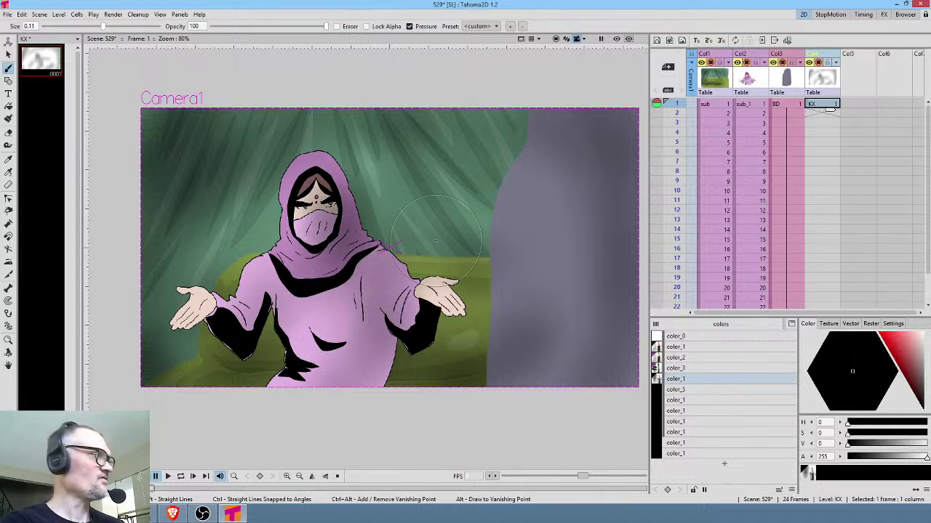
Step: Open the Fx Schematic and space the Scene and Output nodes away from the column nodes
{"action": "key", "text": "ctrl+shift+s"}
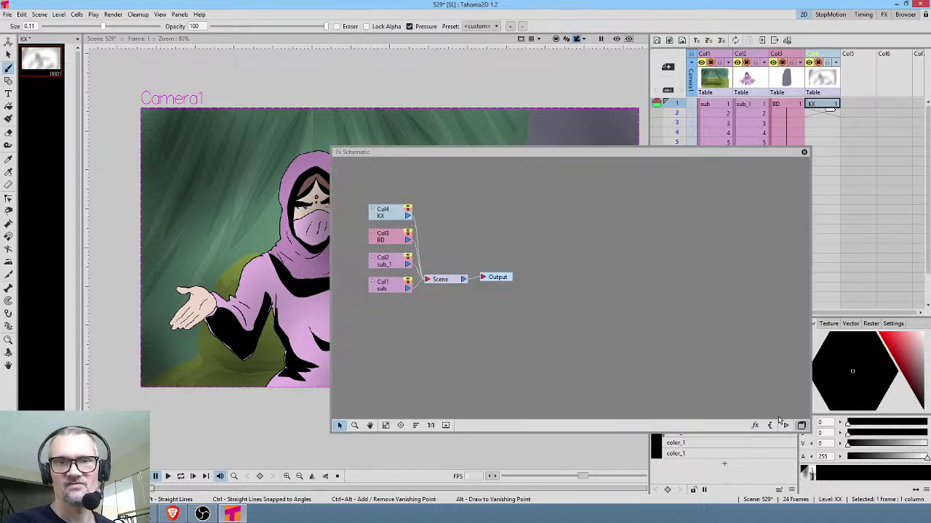
{"action": "left_click_drag", "start_coordinate": [496, 278], "coordinate": [602, 274]}
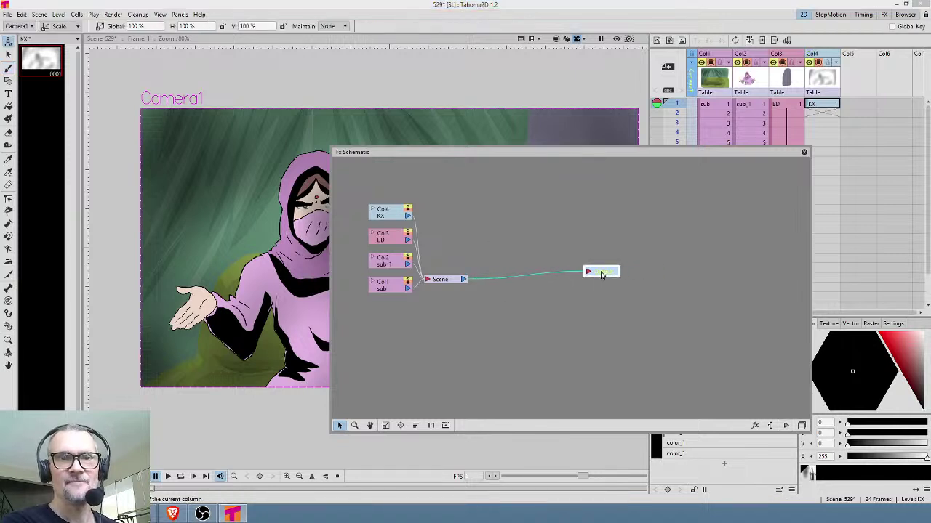
{"action": "left_click_drag", "start_coordinate": [451, 281], "coordinate": [508, 278]}
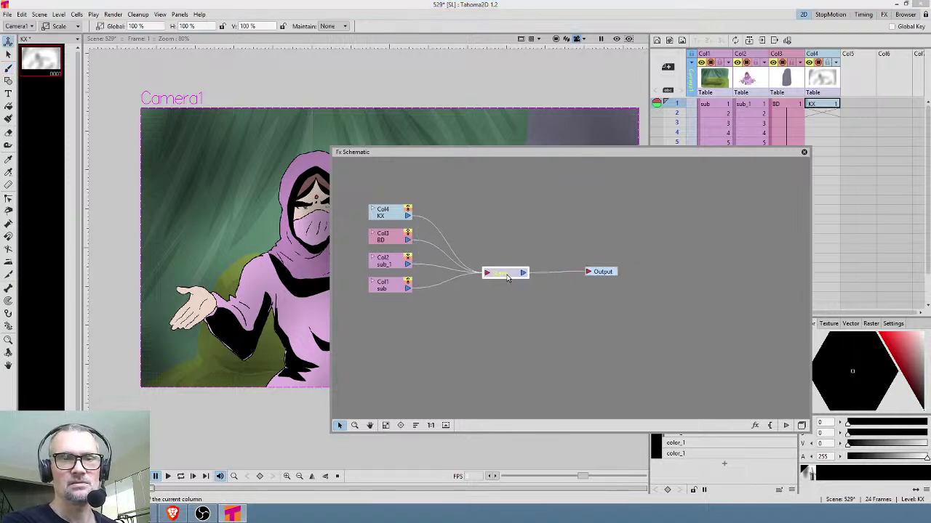
Step: Place the BD column's node below the other column nodes in the schematic, checking the rendered preview briefly
{"action": "left_click", "coordinate": [384, 241]}
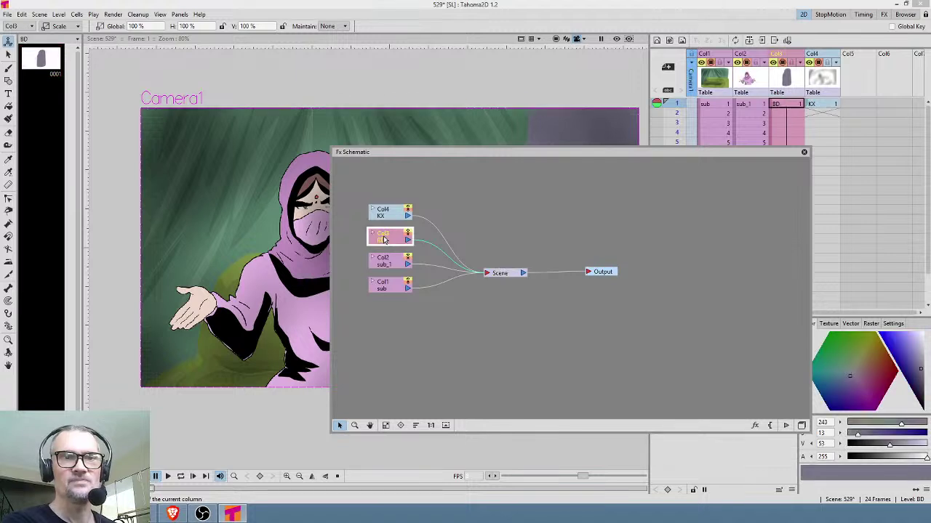
{"action": "left_click_drag", "start_coordinate": [389, 237], "coordinate": [383, 239]}
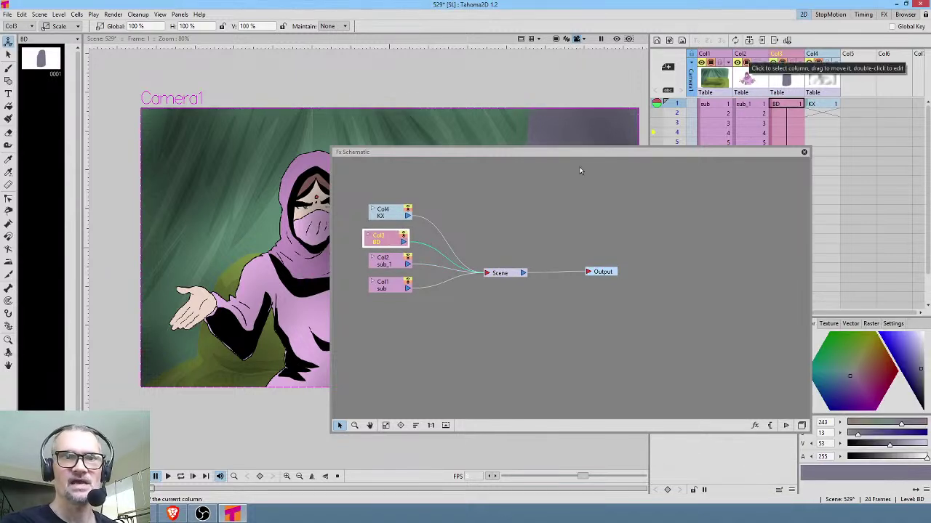
{"action": "left_click", "coordinate": [616, 40]}
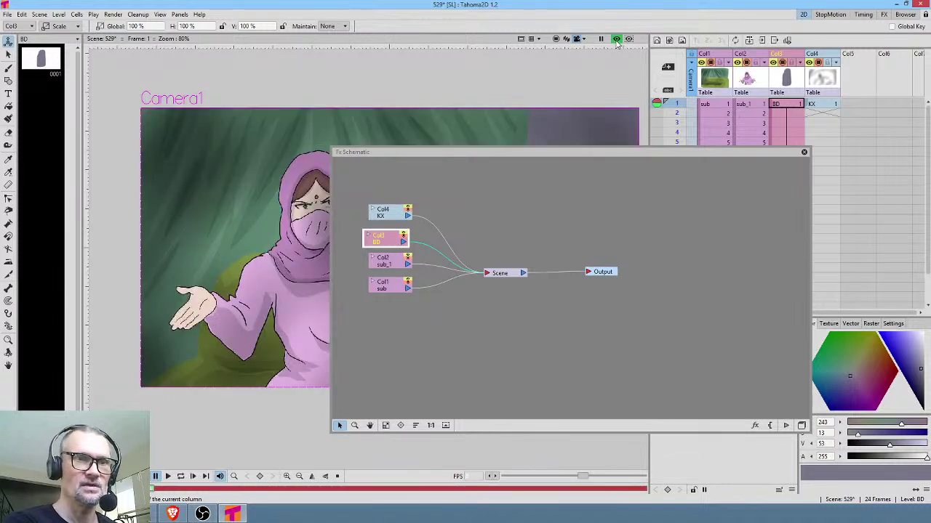
{"action": "left_click", "coordinate": [616, 39]}
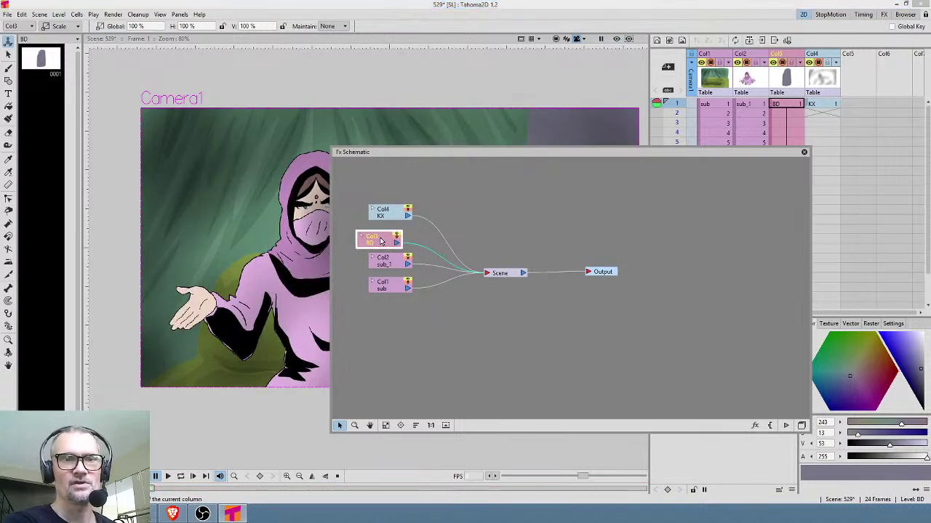
{"action": "left_click_drag", "start_coordinate": [386, 239], "coordinate": [393, 343]}
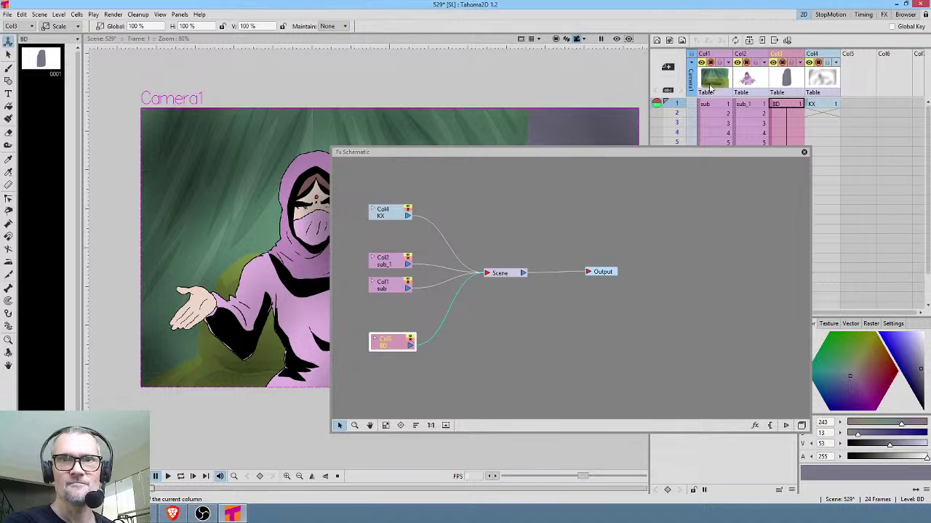
Step: Rename the woman's sub-scene column as tia
{"action": "left_click", "coordinate": [759, 56]}
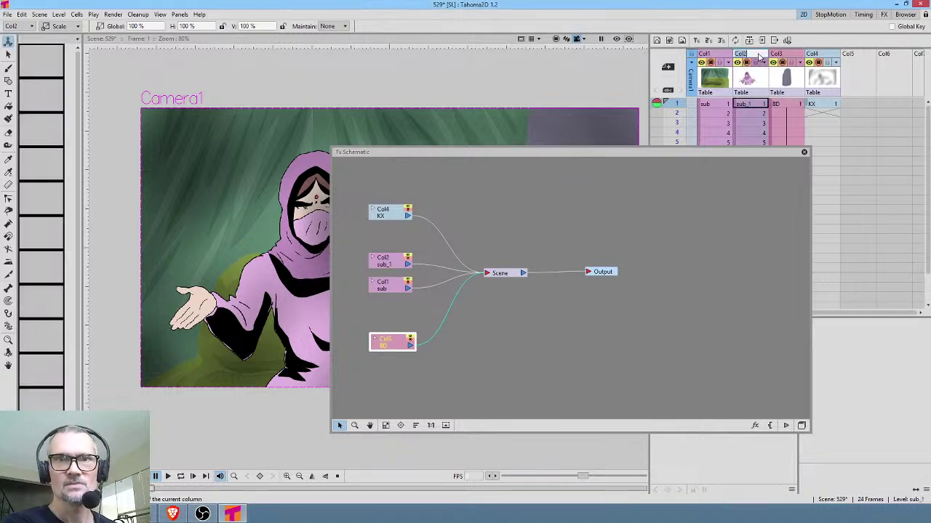
{"action": "type", "text": "tia"}
{"action": "key", "text": "Return"}
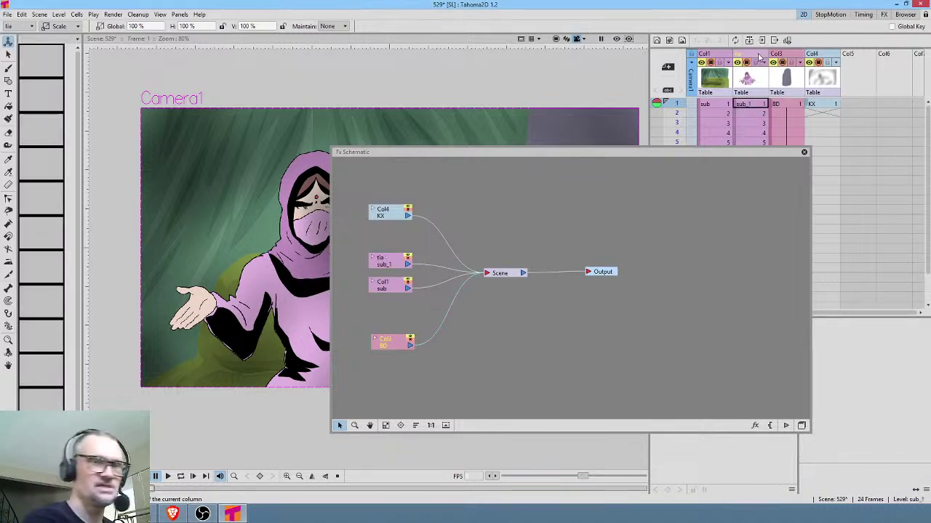
Step: Insert a Body Highlight effect between the BD node and Scene, and preview the scene with the schematic moved clear of it
{"action": "right_click", "coordinate": [442, 321]}
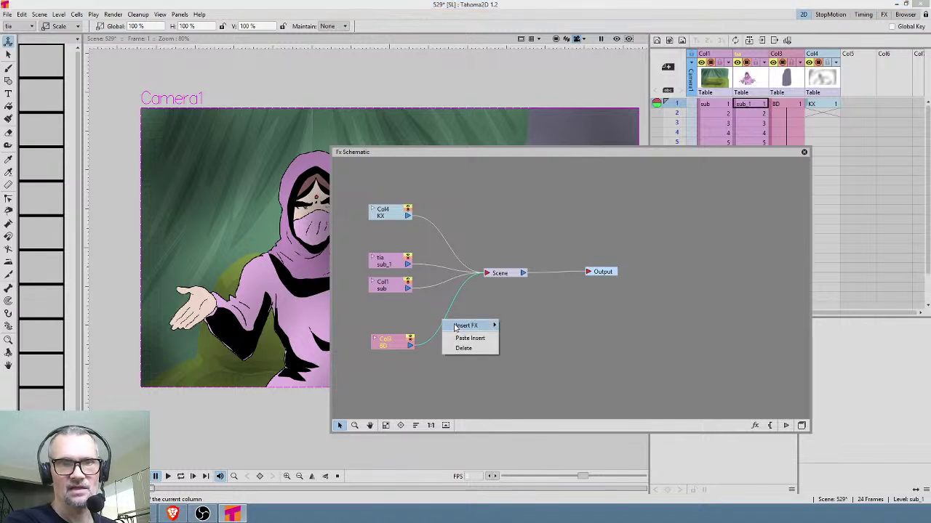
{"action": "mouse_move", "coordinate": [466, 325]}
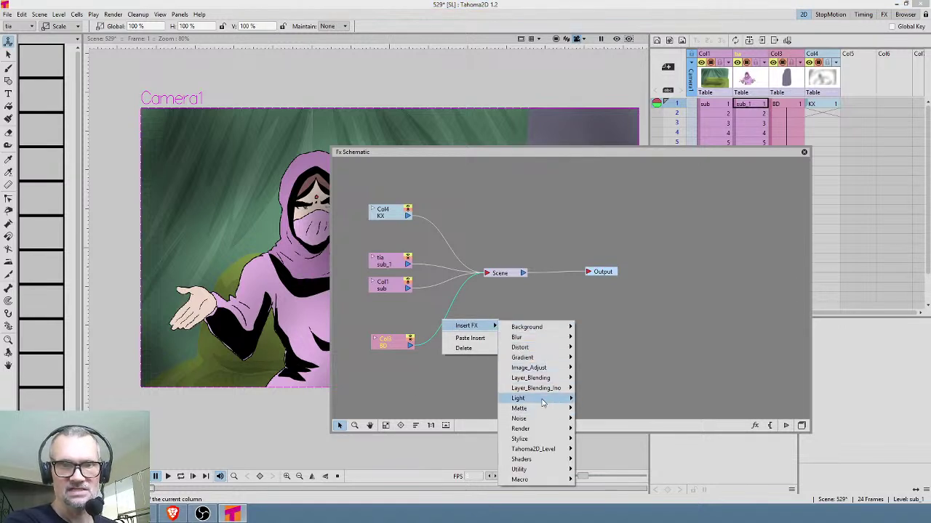
{"action": "mouse_move", "coordinate": [547, 398]}
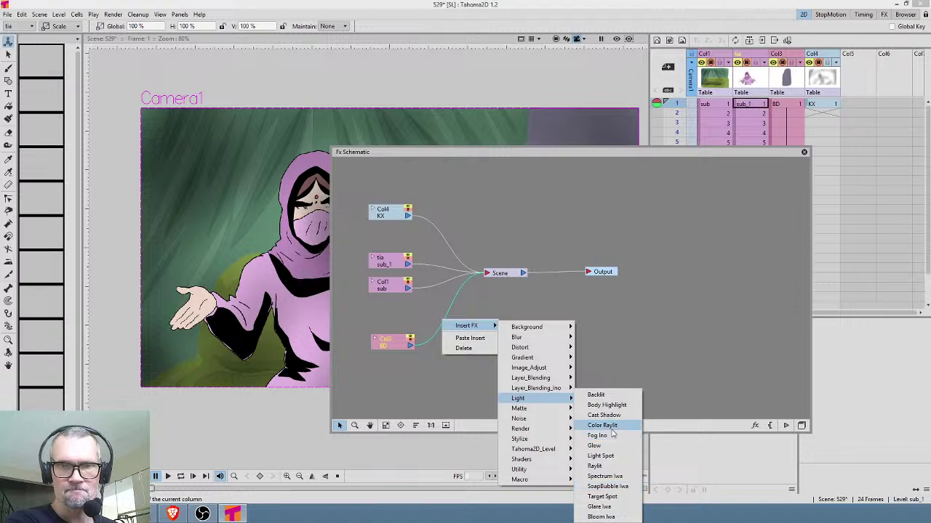
{"action": "left_click", "coordinate": [610, 405]}
{"action": "left_click_drag", "start_coordinate": [575, 156], "coordinate": [695, 168]}
{"action": "left_click", "coordinate": [615, 39]}
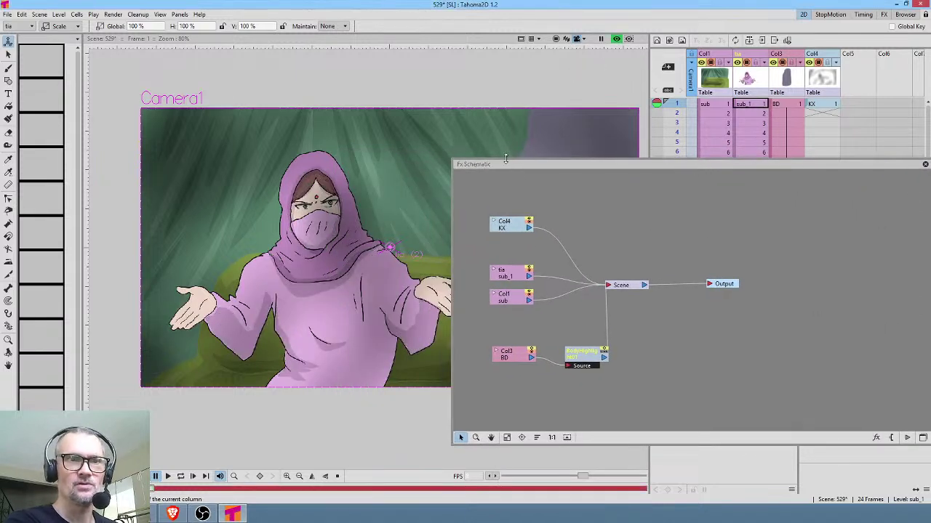
{"action": "left_click_drag", "start_coordinate": [448, 158], "coordinate": [607, 163]}
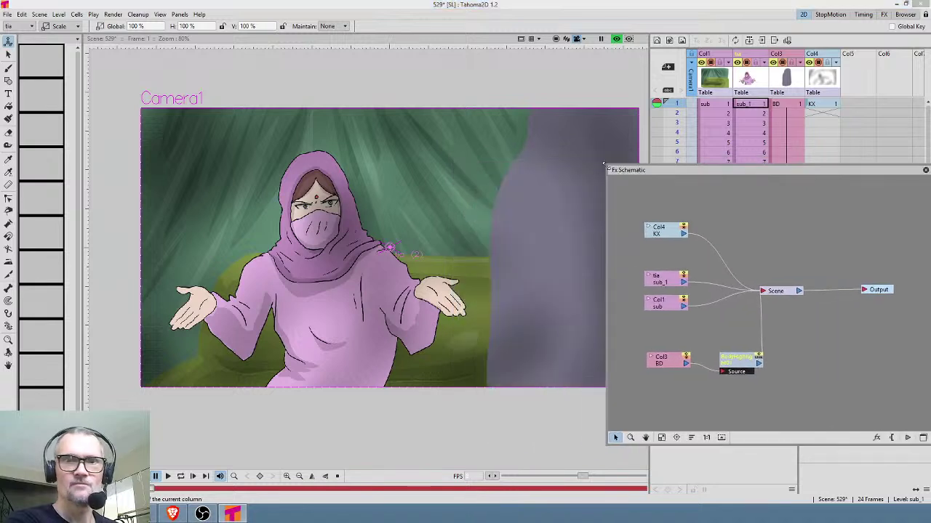
{"action": "left_click_drag", "start_coordinate": [698, 175], "coordinate": [590, 170]}
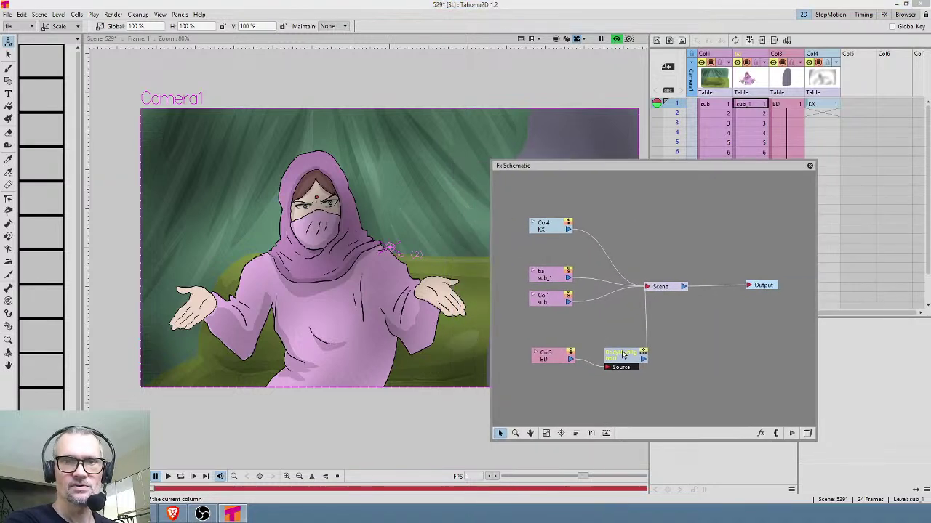
Step: Rewire the Body Highlight effect between the tia node and Scene, reconnect BD directly to Scene, and save everything
{"action": "left_click_drag", "start_coordinate": [627, 360], "coordinate": [615, 354]}
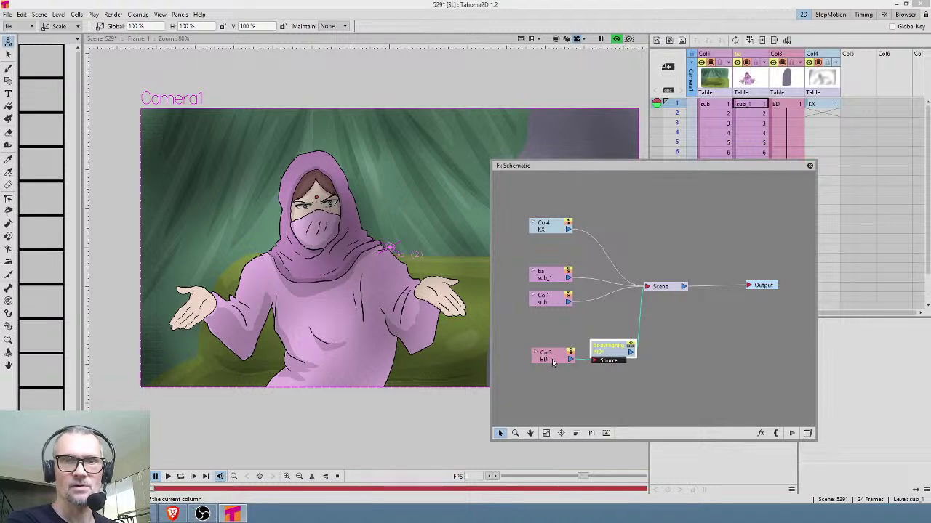
{"action": "left_click_drag", "start_coordinate": [568, 306], "coordinate": [602, 363]}
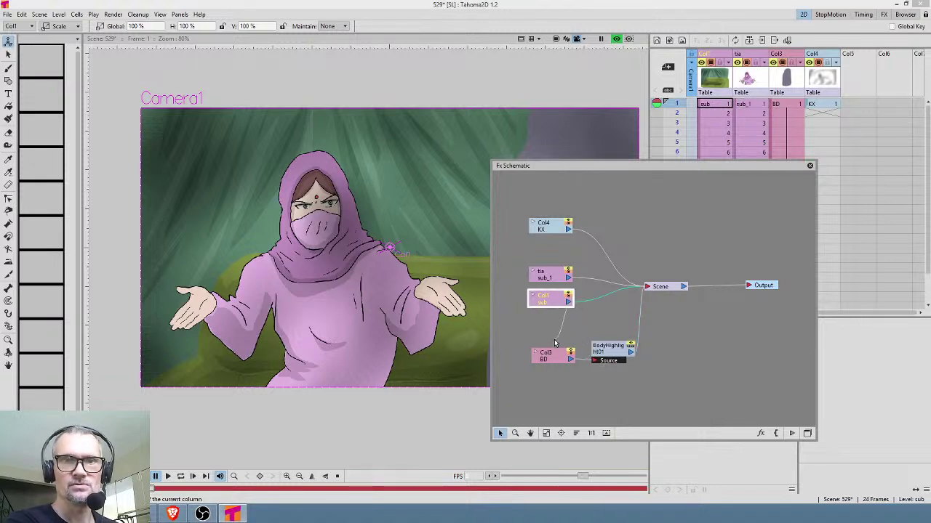
{"action": "left_click", "coordinate": [569, 279]}
{"action": "left_click_drag", "start_coordinate": [569, 279], "coordinate": [602, 270]}
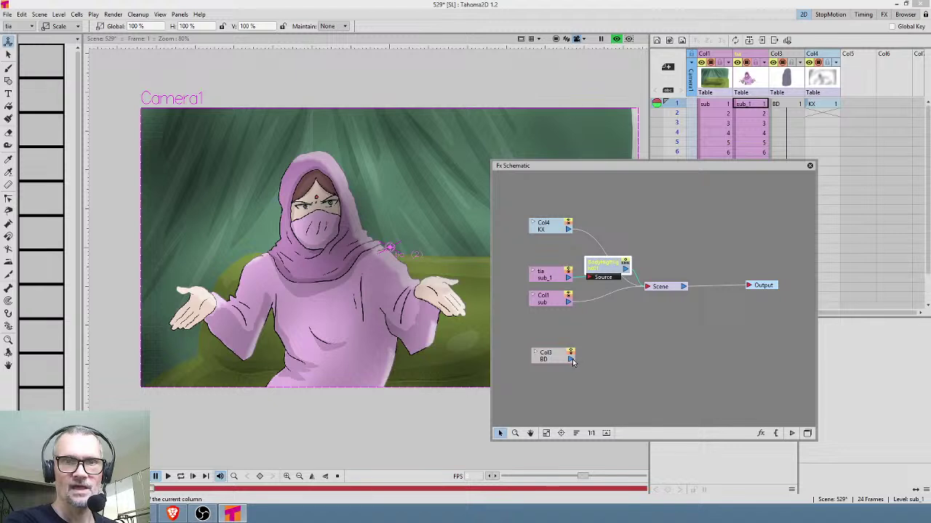
{"action": "left_click_drag", "start_coordinate": [571, 359], "coordinate": [646, 288]}
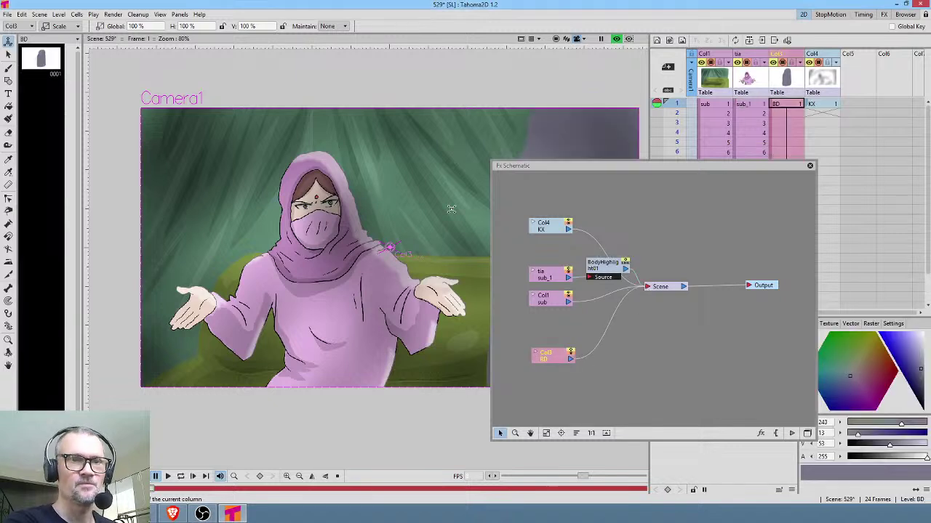
{"action": "left_click", "coordinate": [6, 14]}
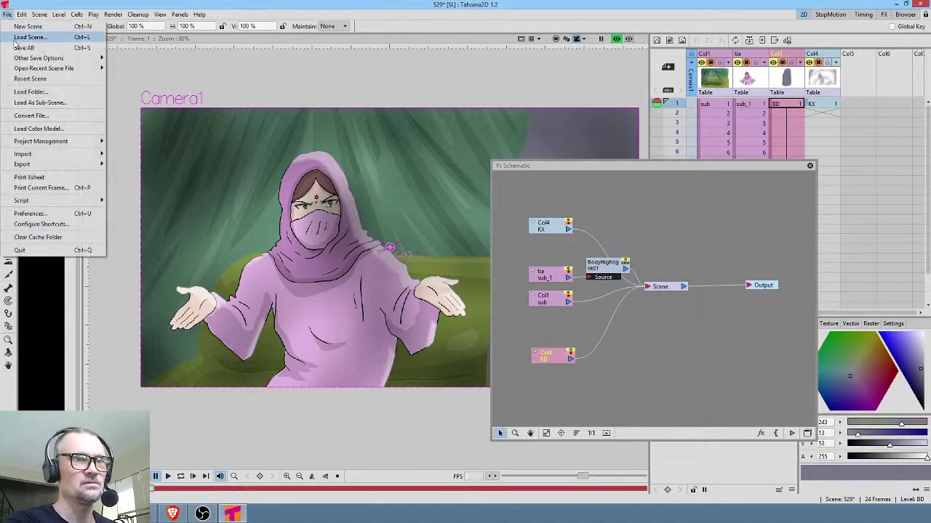
{"action": "left_click", "coordinate": [17, 47]}
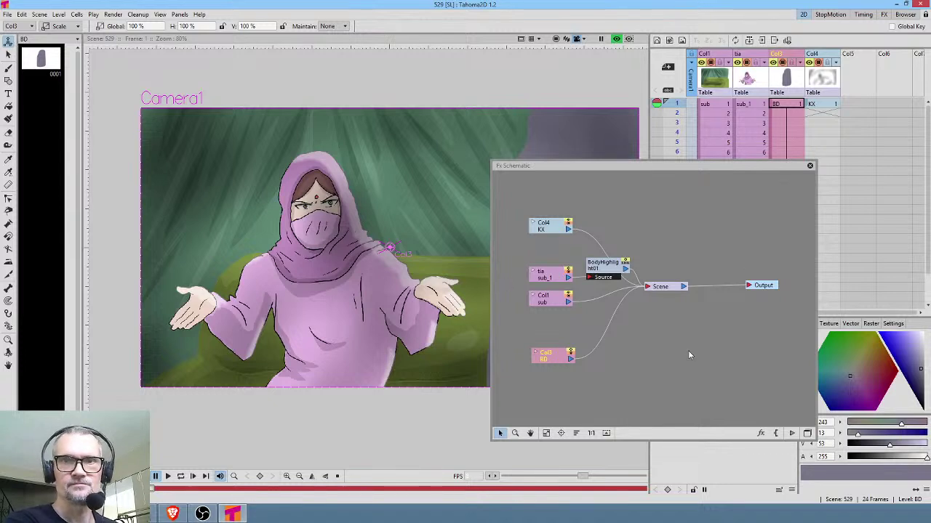
Step: Set the Body Highlight effect's X and Y offsets to 8 px each
{"action": "left_click_drag", "start_coordinate": [637, 319], "coordinate": [685, 324]}
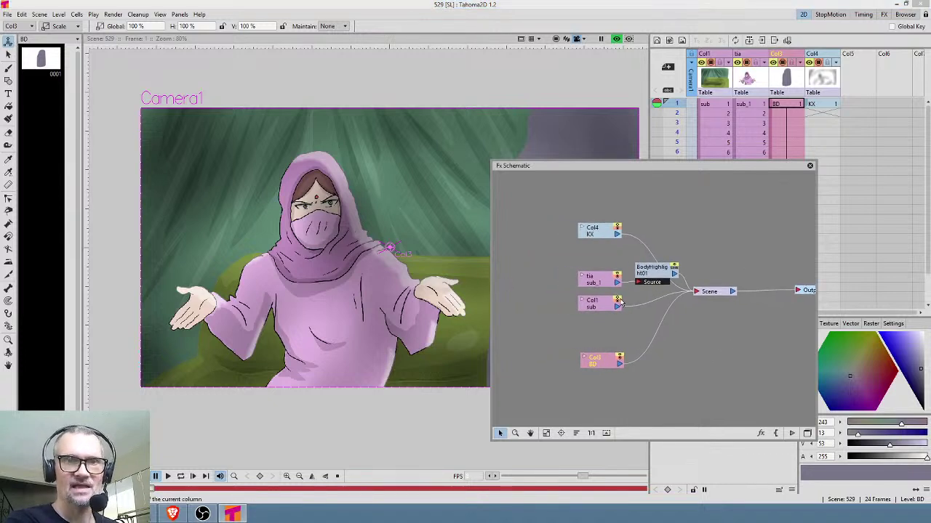
{"action": "left_click", "coordinate": [663, 276]}
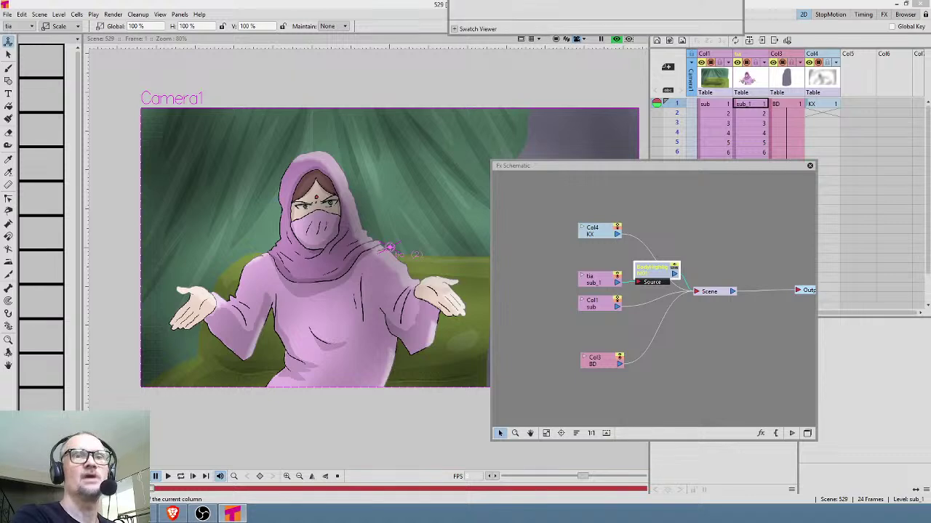
{"action": "double_click", "coordinate": [657, 271]}
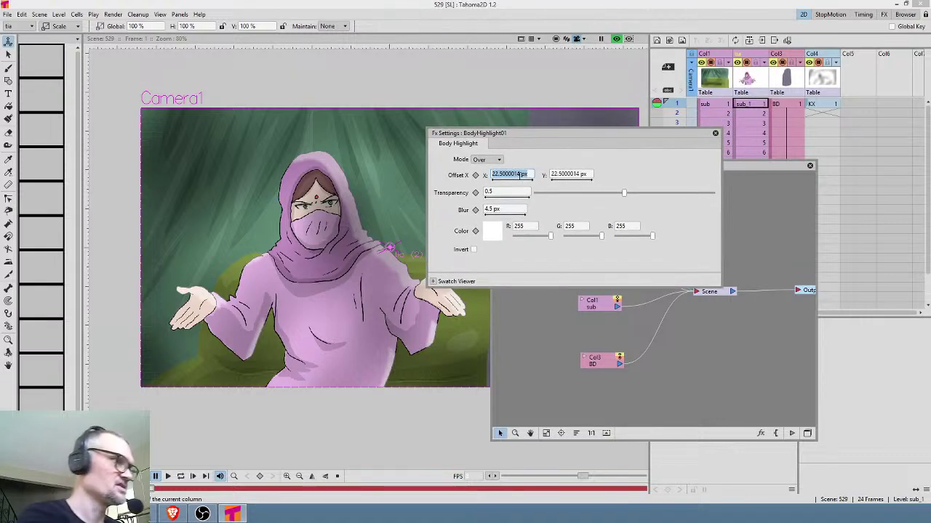
{"action": "type", "text": "8"}
{"action": "key", "text": "Tab"}
{"action": "type", "text": "8"}
{"action": "key", "text": "Return"}
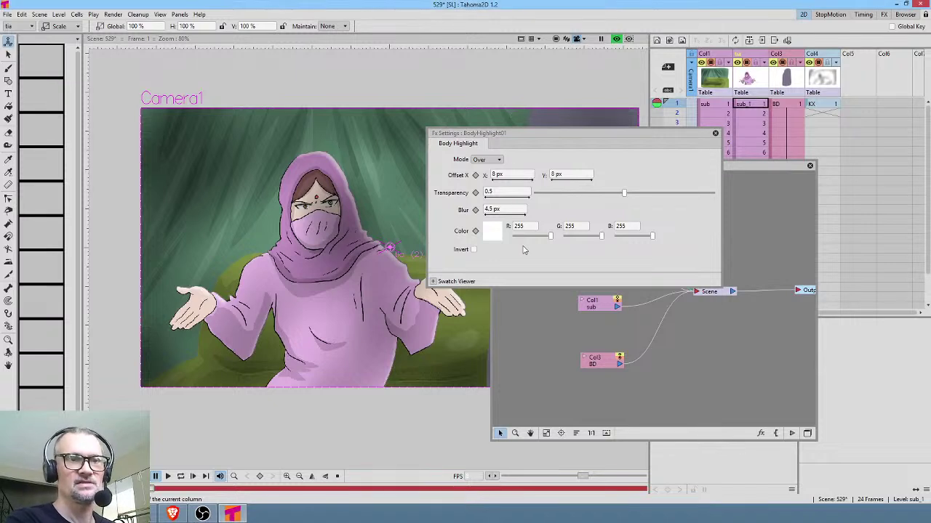
Step: Insert a Curves effect between the Body Highlight node and Scene, with the nodes spaced out to make room for it
{"action": "left_click", "coordinate": [715, 133]}
{"action": "left_click_drag", "start_coordinate": [598, 283], "coordinate": [543, 267]}
{"action": "left_click_drag", "start_coordinate": [657, 275], "coordinate": [611, 271]}
{"action": "right_click", "coordinate": [645, 273]}
{"action": "mouse_move", "coordinate": [665, 277]}
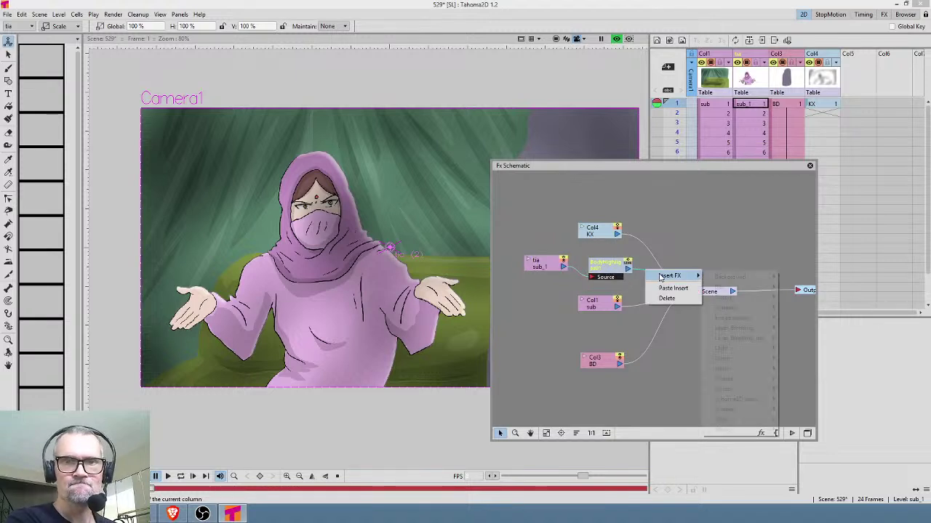
{"action": "mouse_move", "coordinate": [731, 317]}
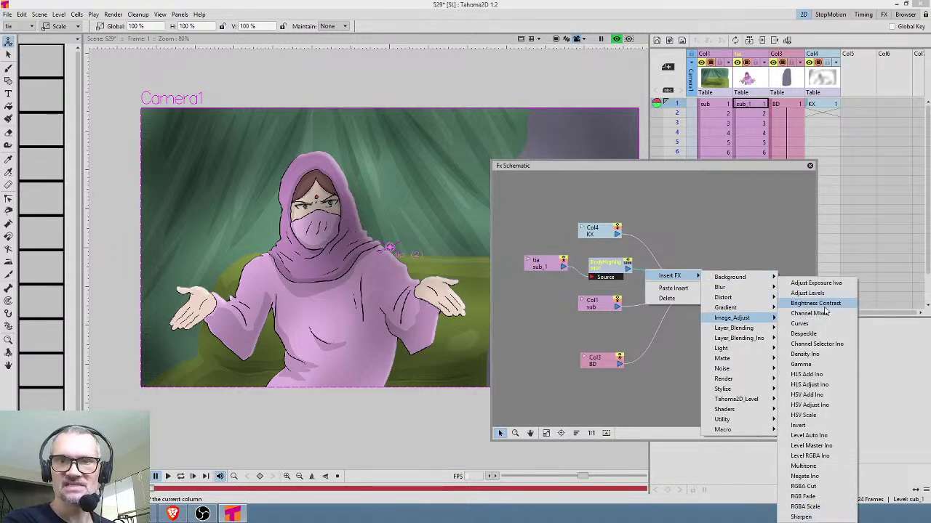
{"action": "left_click", "coordinate": [814, 304]}
{"action": "mouse_move", "coordinate": [688, 271]}
{"action": "left_mouse_down"}
{"action": "mouse_move", "coordinate": [683, 242]}
{"action": "mouse_move", "coordinate": [676, 263]}
{"action": "left_mouse_up"}
Step: Darken the woman by bending the Curves effect's RGBA curve down through a point at about input 115, output 70
{"action": "double_click", "coordinate": [675, 263]}
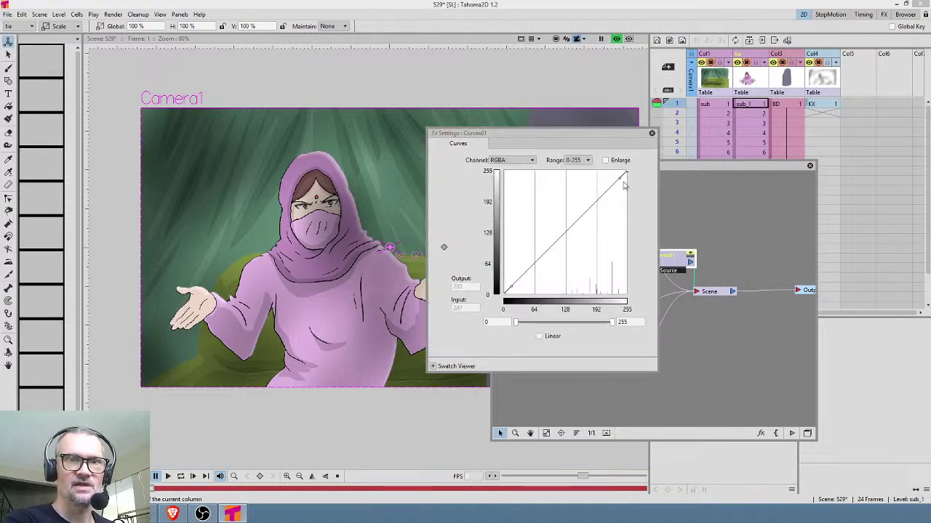
{"action": "left_click_drag", "start_coordinate": [593, 209], "coordinate": [588, 232]}
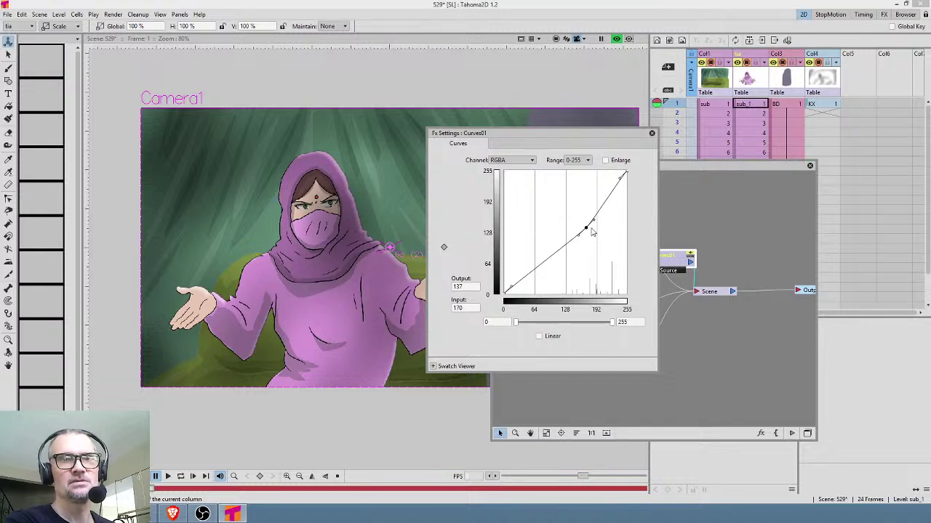
{"action": "left_click_drag", "start_coordinate": [586, 232], "coordinate": [581, 231]}
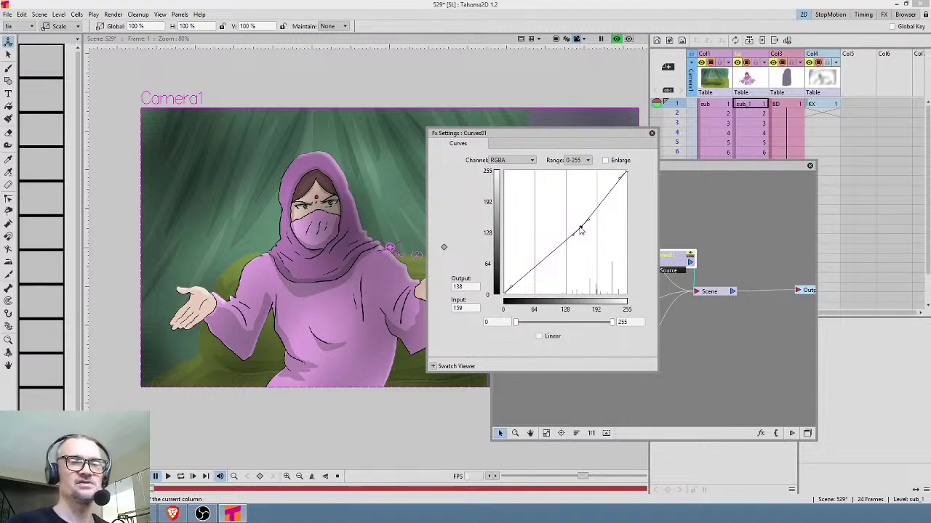
{"action": "left_click", "coordinate": [531, 161]}
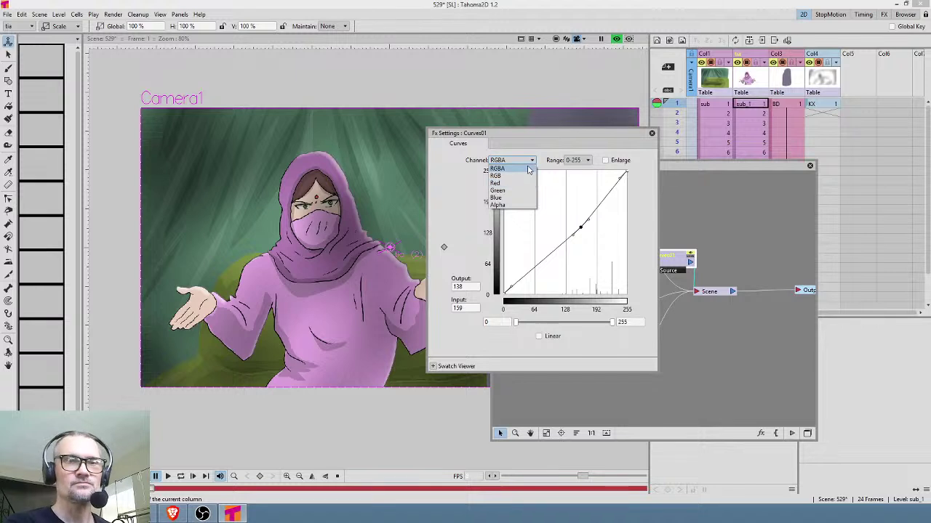
{"action": "left_click", "coordinate": [595, 148]}
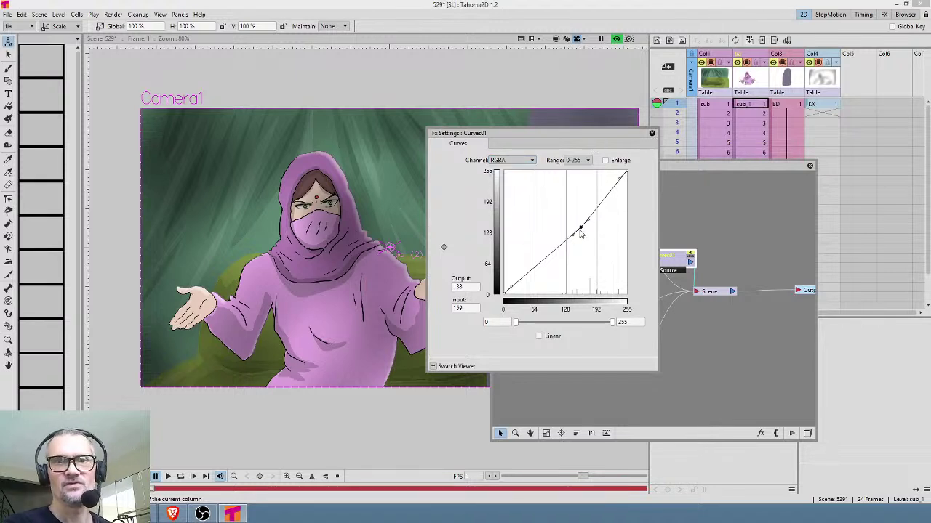
{"action": "left_click_drag", "start_coordinate": [580, 230], "coordinate": [559, 260]}
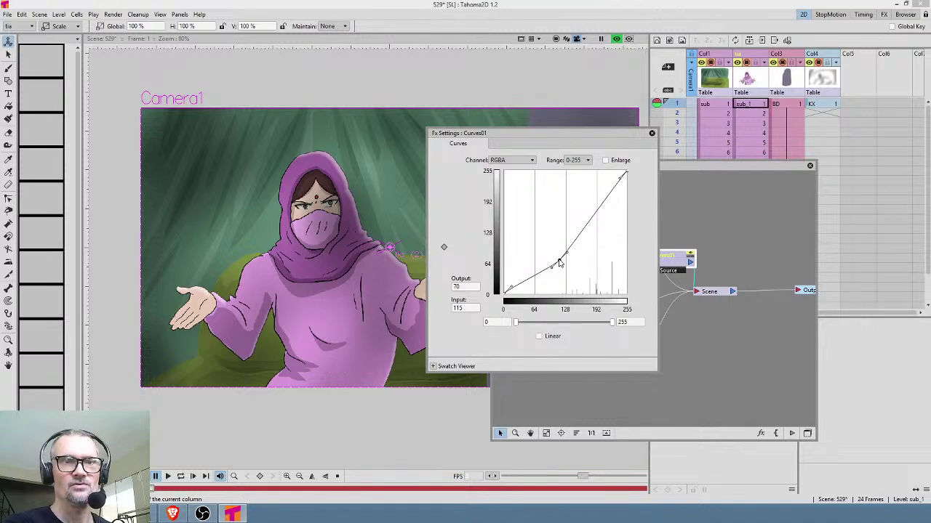
{"action": "left_click", "coordinate": [653, 134]}
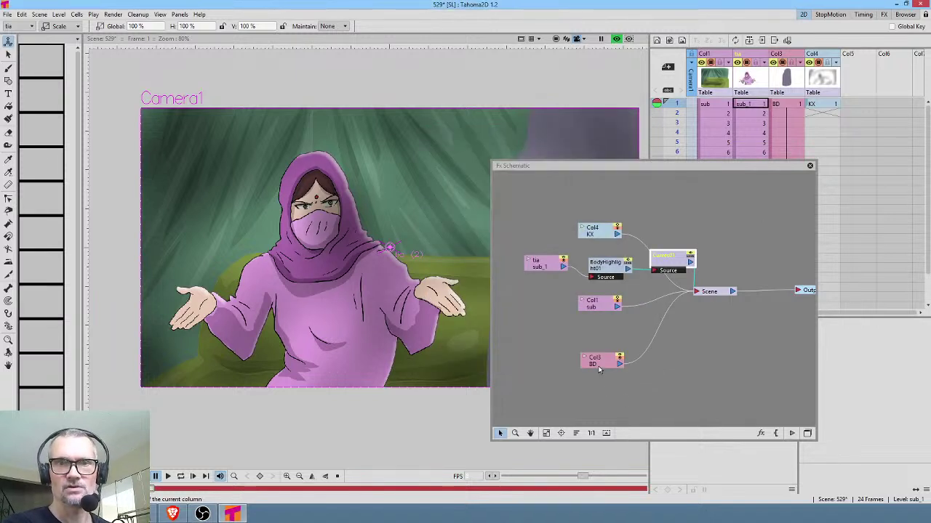
Step: Extend the KX shading drawing's exposure to frame 24, moving the schematic clear of its column
{"action": "left_click", "coordinate": [833, 105]}
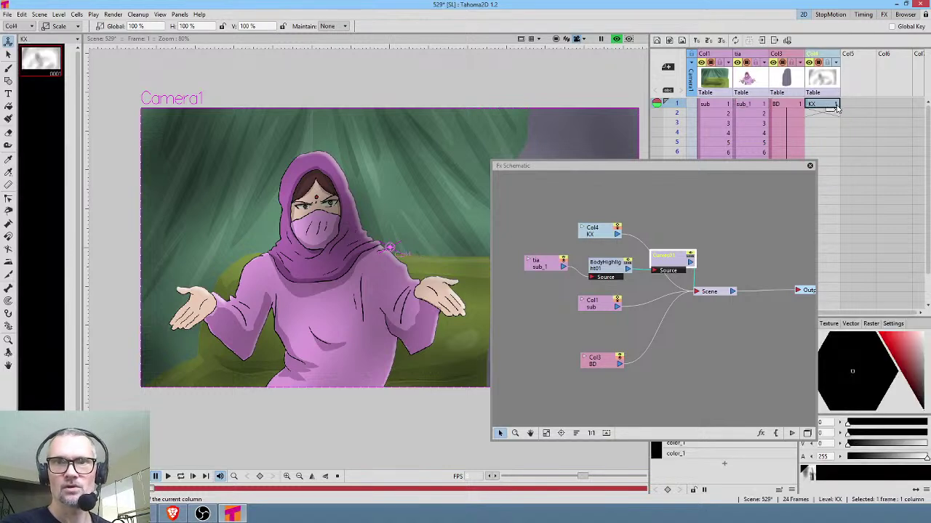
{"action": "left_click_drag", "start_coordinate": [828, 113], "coordinate": [830, 312]}
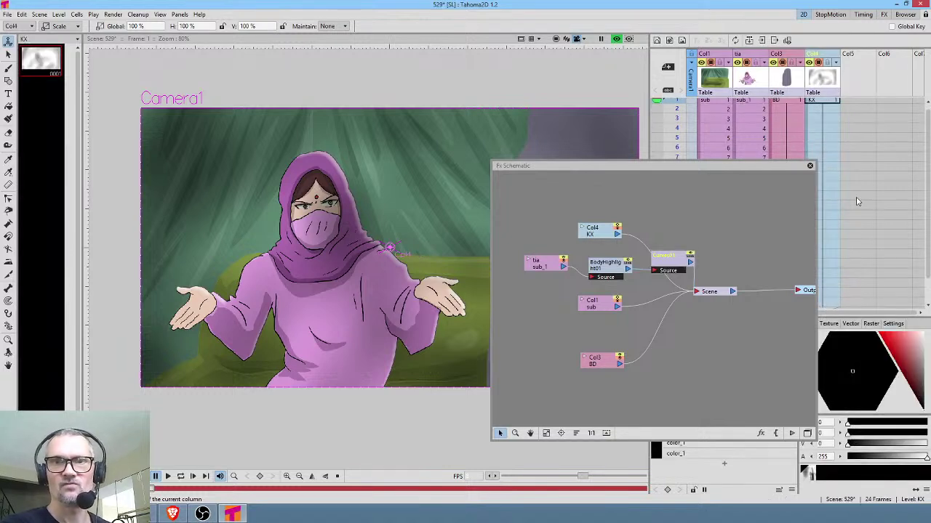
{"action": "scroll", "coordinate": [856, 201], "scroll_direction": "down", "scroll_amount": 2}
{"action": "left_click_drag", "start_coordinate": [765, 173], "coordinate": [692, 173]}
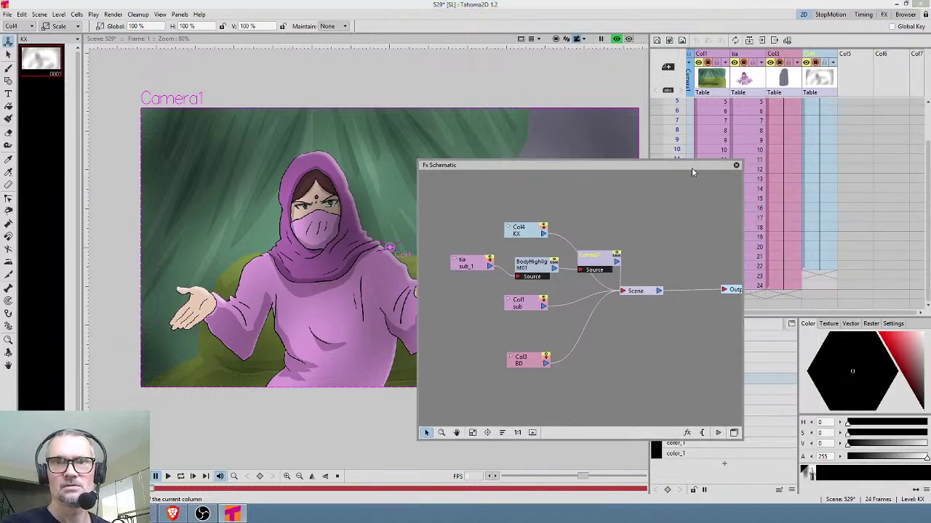
{"action": "left_click", "coordinate": [831, 269]}
{"action": "left_click_drag", "start_coordinate": [826, 281], "coordinate": [827, 295]}
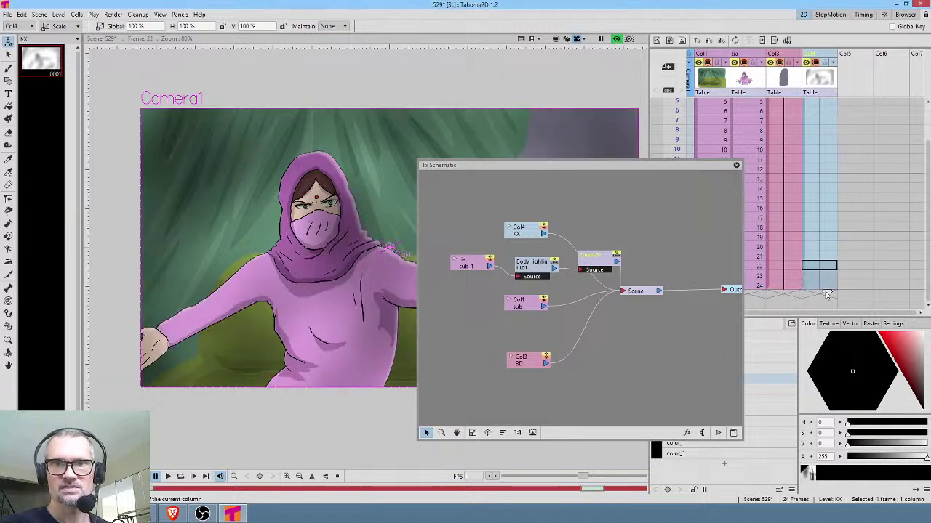
Step: Move the KX node up in the schematic and start inserting an effect on its link to Scene
{"action": "left_click_drag", "start_coordinate": [531, 236], "coordinate": [544, 211]}
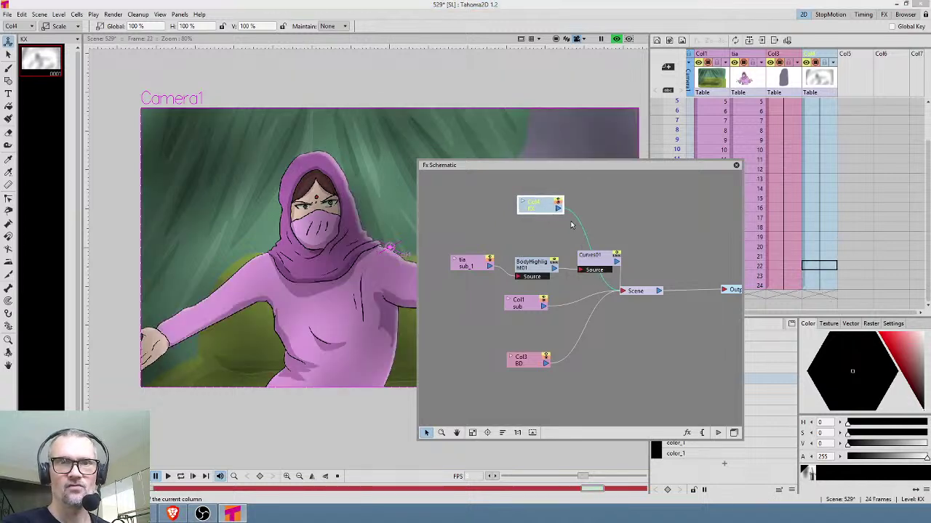
{"action": "right_click", "coordinate": [579, 221]}
{"action": "mouse_move", "coordinate": [600, 226]}
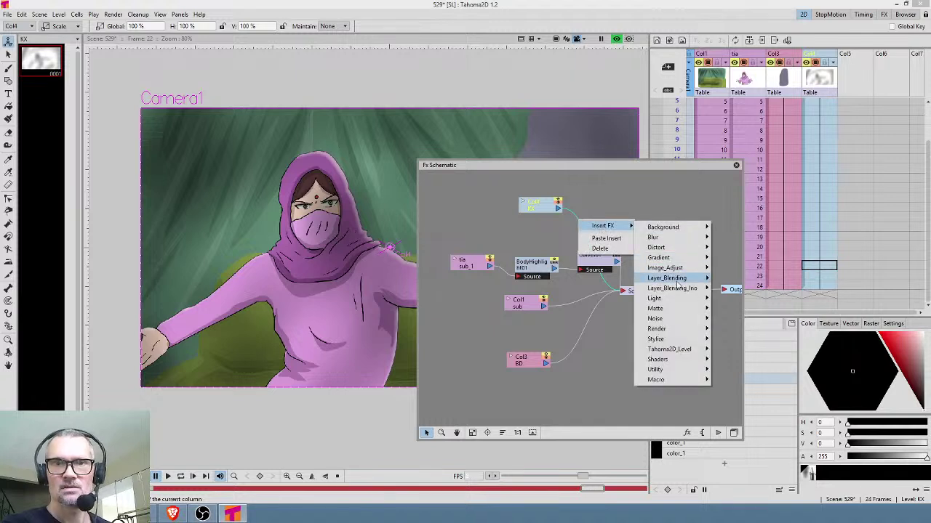
Step: Insert an Overlay Ino effect on the output of the Col4 KX node and place it clear of the other nodes
{"action": "mouse_move", "coordinate": [699, 288]}
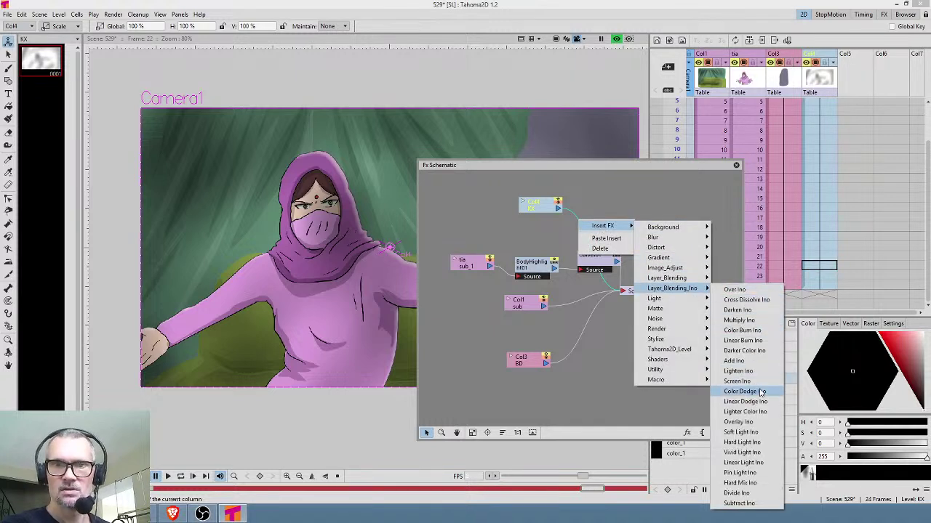
{"action": "left_click", "coordinate": [738, 422]}
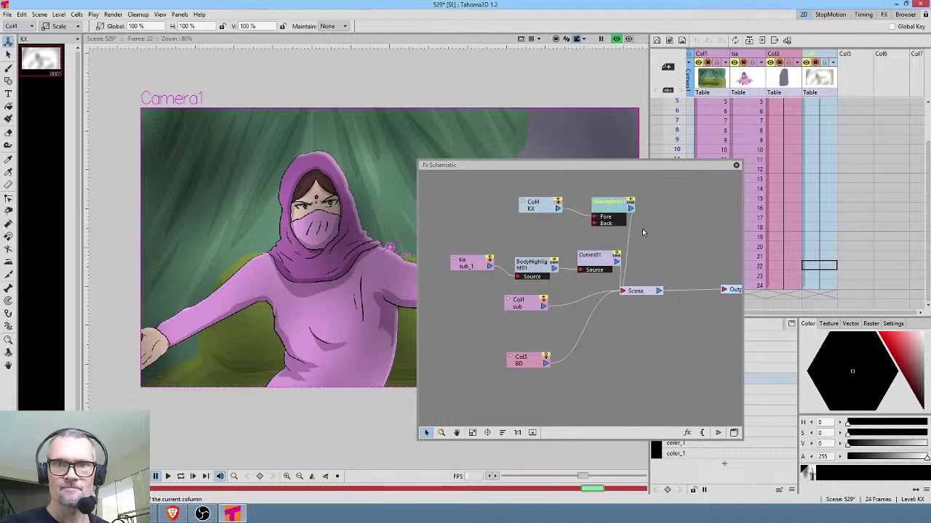
{"action": "left_click_drag", "start_coordinate": [621, 208], "coordinate": [695, 221]}
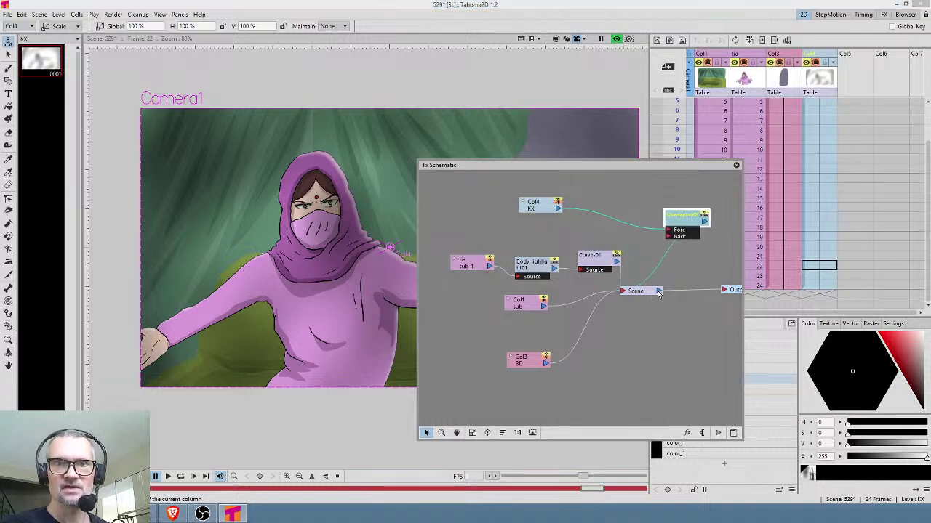
Step: Rewire the Overlay Ino node: detach it from Scene, link it to Output, and connect Scene to its Back input
{"action": "left_click", "coordinate": [658, 292]}
{"action": "left_click", "coordinate": [658, 271]}
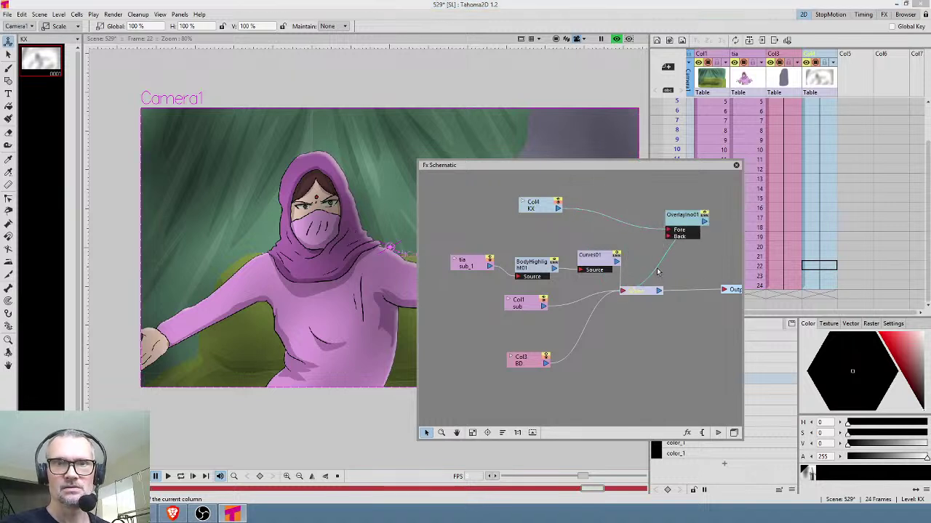
{"action": "key", "text": "Delete"}
{"action": "left_click_drag", "start_coordinate": [685, 218], "coordinate": [702, 236]}
{"action": "mouse_move", "coordinate": [664, 282]}
{"action": "left_mouse_down"}
{"action": "mouse_move", "coordinate": [610, 279]}
{"action": "mouse_move", "coordinate": [630, 256]}
{"action": "mouse_move", "coordinate": [667, 291]}
{"action": "left_mouse_up"}
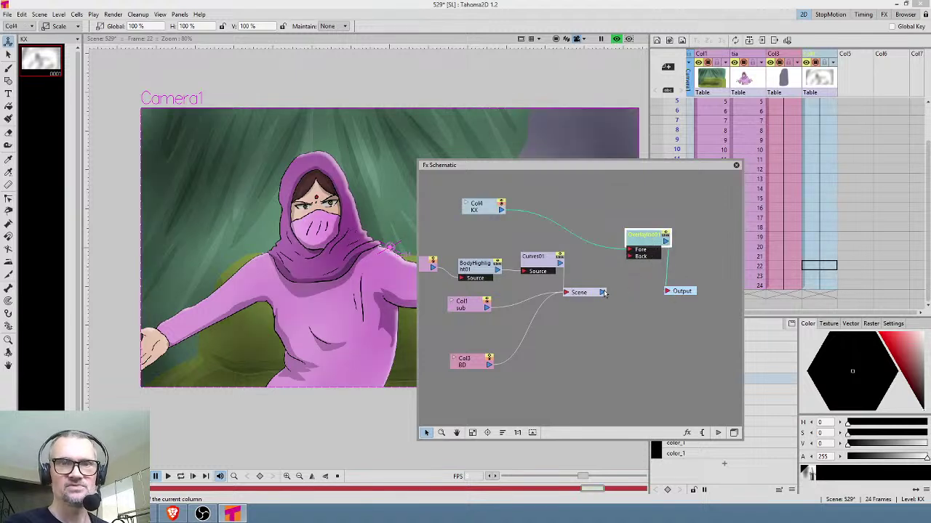
{"action": "left_click_drag", "start_coordinate": [603, 292], "coordinate": [644, 251]}
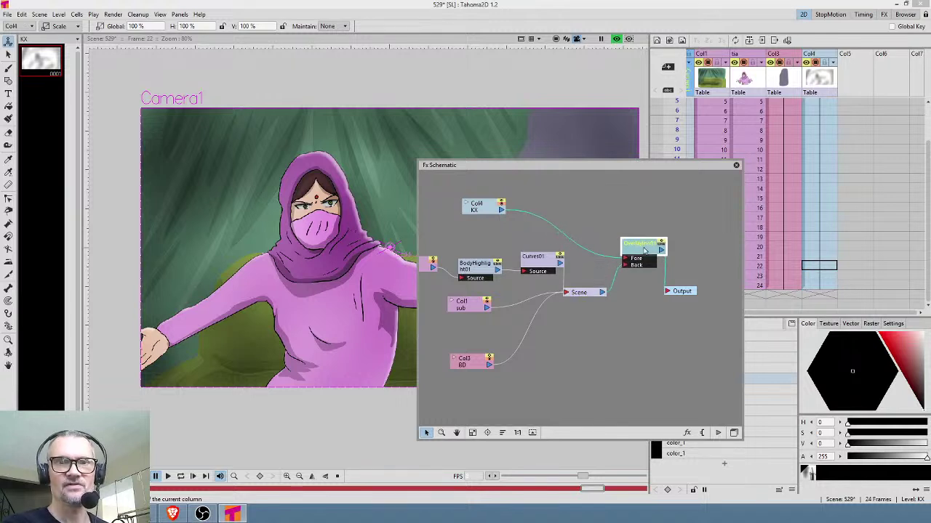
Step: Spread out the Output, Overlay Ino and Col4 nodes for a readable layout, and close the Fx Schematic
{"action": "left_click_drag", "start_coordinate": [676, 292], "coordinate": [702, 289]}
{"action": "left_click_drag", "start_coordinate": [648, 253], "coordinate": [661, 254]}
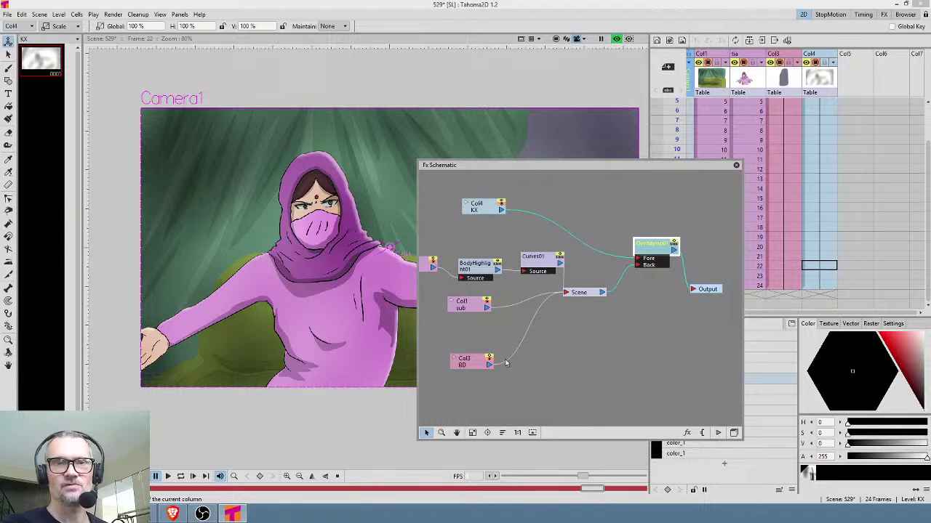
{"action": "left_click", "coordinate": [585, 297]}
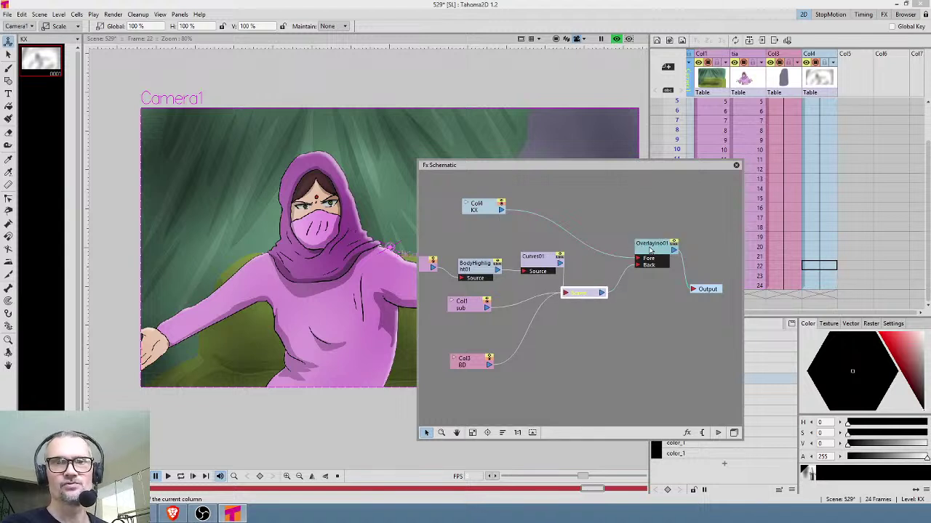
{"action": "left_click_drag", "start_coordinate": [650, 251], "coordinate": [651, 257]}
{"action": "mouse_move", "coordinate": [486, 215]}
{"action": "left_mouse_down"}
{"action": "mouse_move", "coordinate": [499, 203]}
{"action": "mouse_move", "coordinate": [497, 212]}
{"action": "left_mouse_up"}
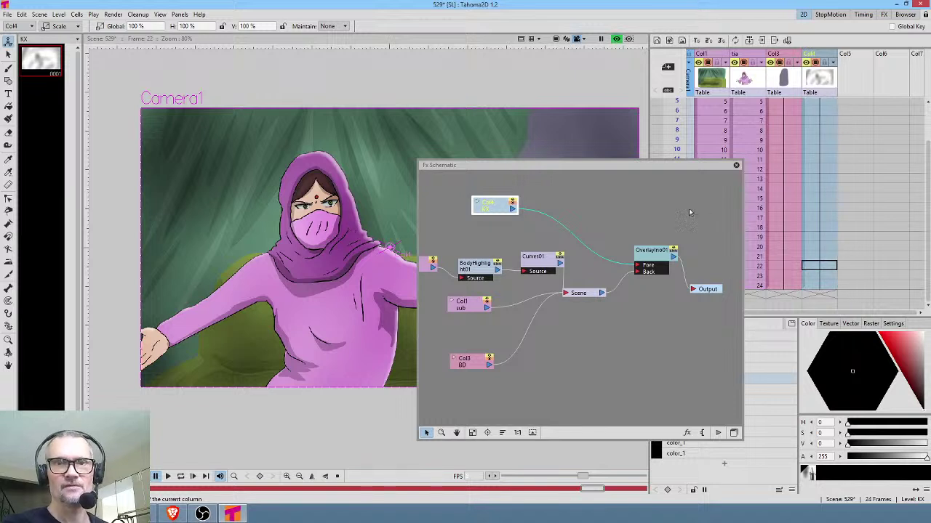
{"action": "left_click_drag", "start_coordinate": [653, 251], "coordinate": [653, 253]}
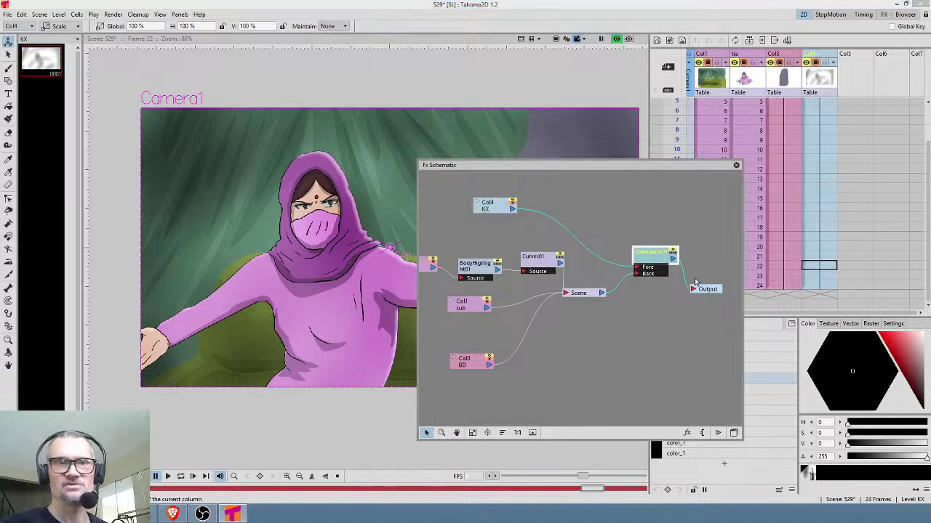
{"action": "left_click", "coordinate": [736, 166]}
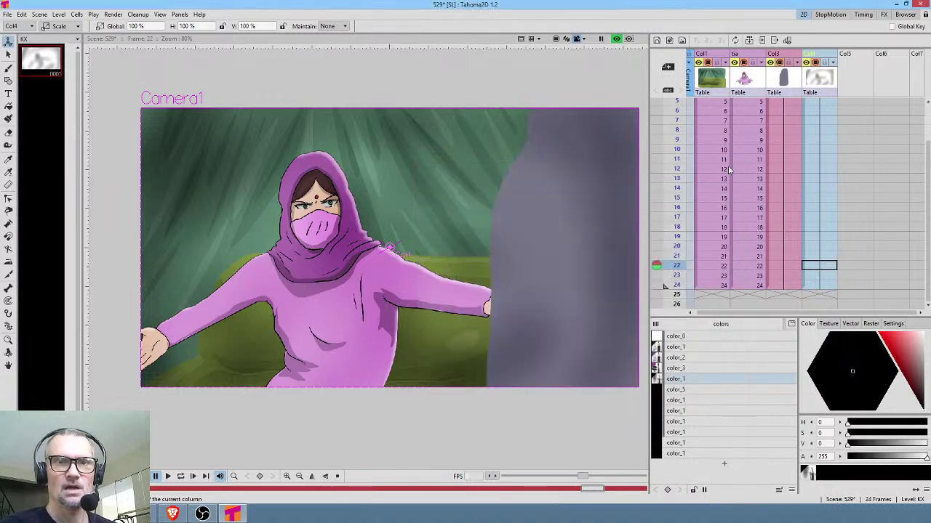
Step: Reopen the Fx Schematic, extend both handles of the Curves01 midpoint and move the point to about input 107, output 89
{"action": "key", "text": "ctrl+shift+f"}
{"action": "double_click", "coordinate": [553, 265]}
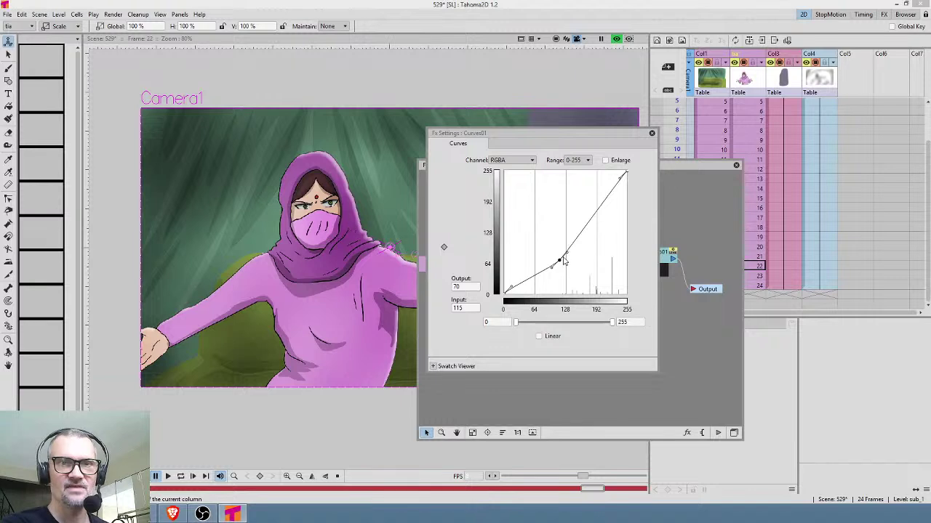
{"action": "left_click_drag", "start_coordinate": [602, 205], "coordinate": [604, 218]}
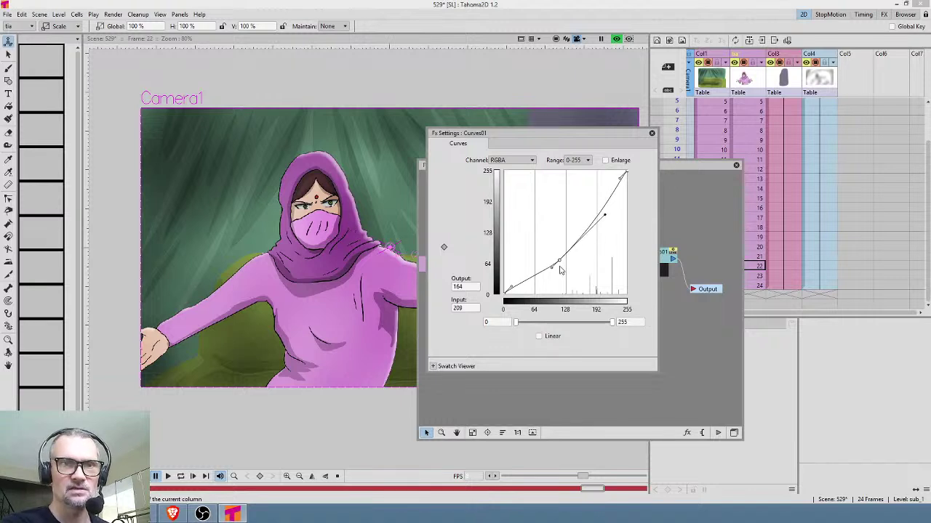
{"action": "left_click_drag", "start_coordinate": [553, 270], "coordinate": [523, 291]}
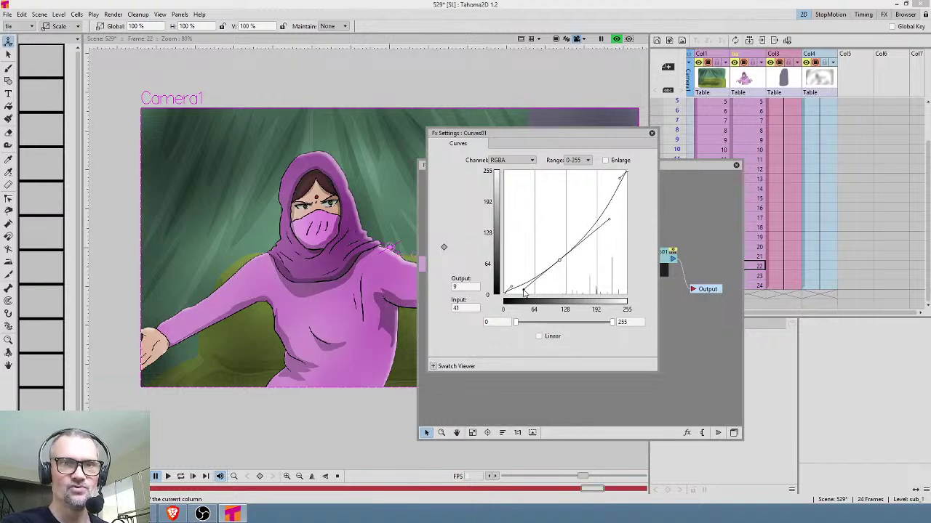
{"action": "left_click_drag", "start_coordinate": [561, 264], "coordinate": [558, 254]}
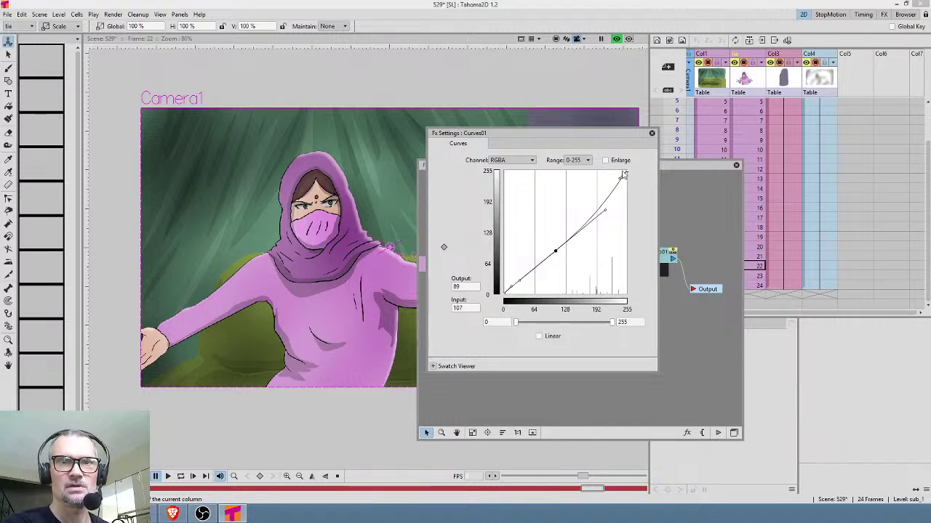
{"action": "left_click", "coordinate": [652, 134]}
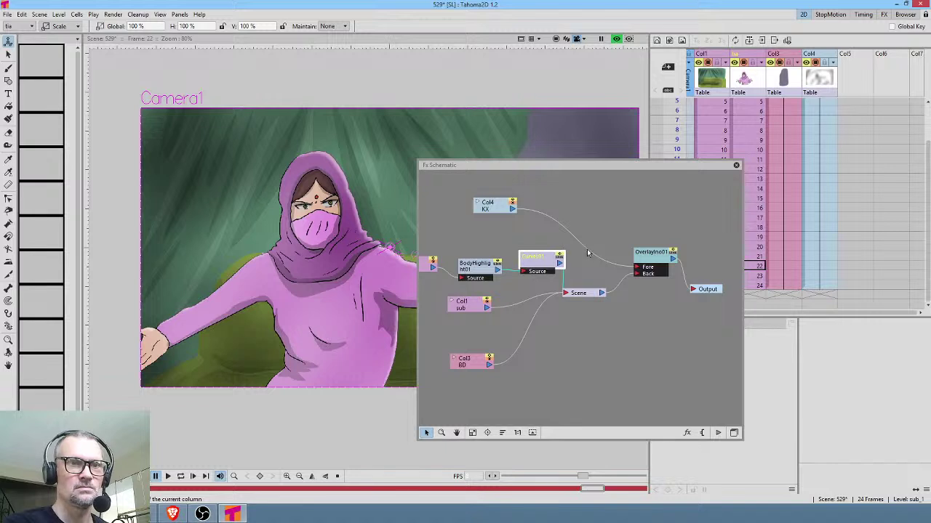
Step: Darken the Curves01 midtones by moving the midpoint to about input 119, output 75, and close its settings
{"action": "double_click", "coordinate": [551, 268]}
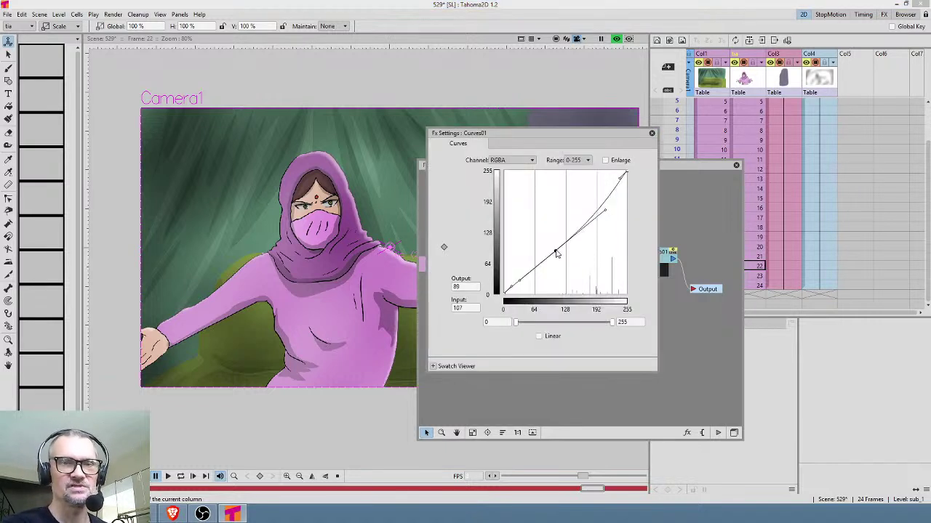
{"action": "left_click_drag", "start_coordinate": [555, 252], "coordinate": [568, 259]}
{"action": "left_click", "coordinate": [565, 254]}
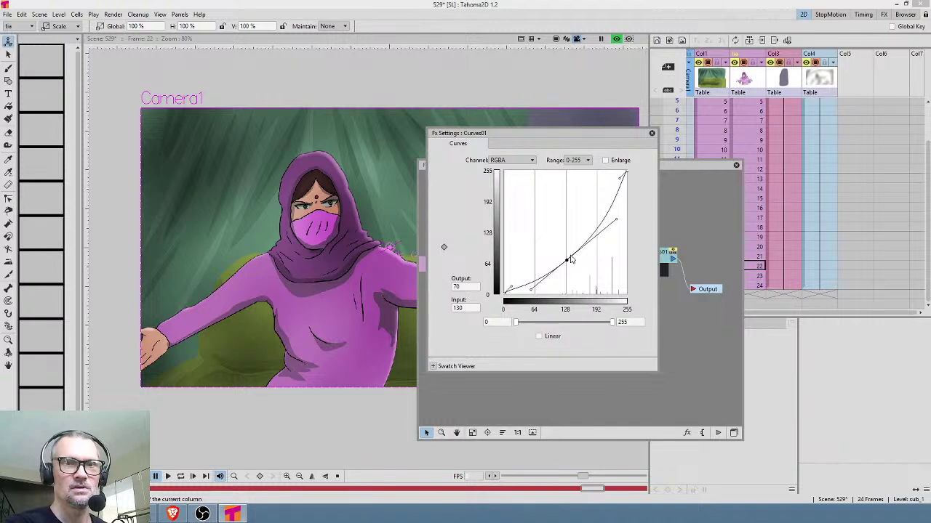
{"action": "left_click_drag", "start_coordinate": [568, 266], "coordinate": [562, 263]}
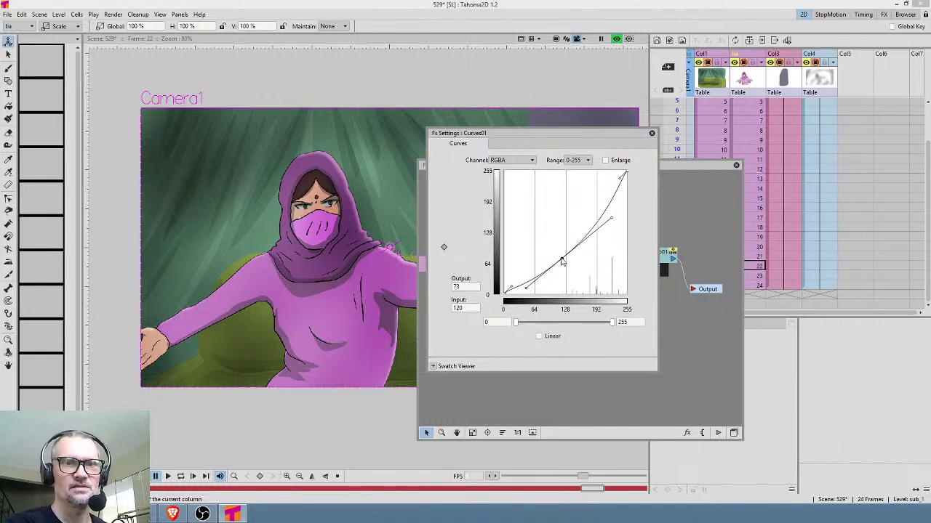
{"action": "left_click", "coordinate": [651, 133]}
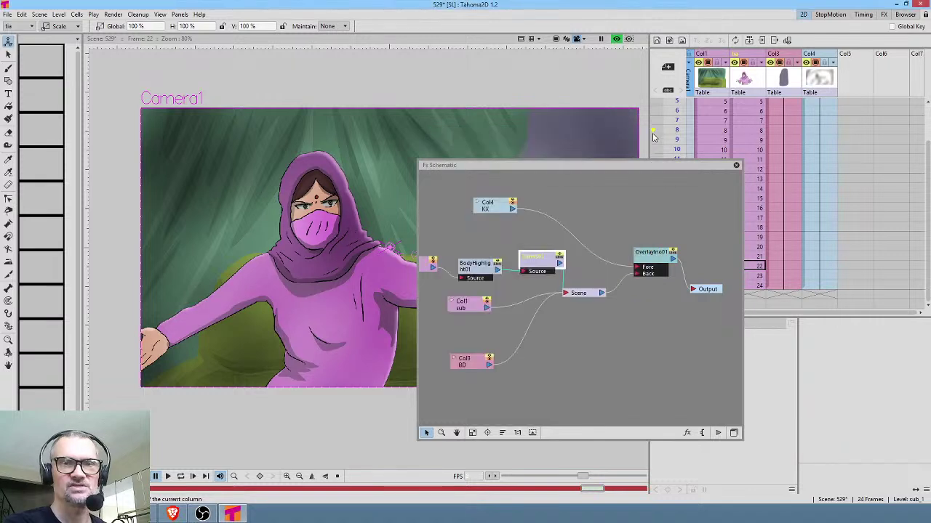
Step: Insert an HSV Scale effect between Curves01 and Scene and place its node above the connection
{"action": "left_click_drag", "start_coordinate": [549, 271], "coordinate": [544, 263]}
{"action": "right_click", "coordinate": [557, 274]}
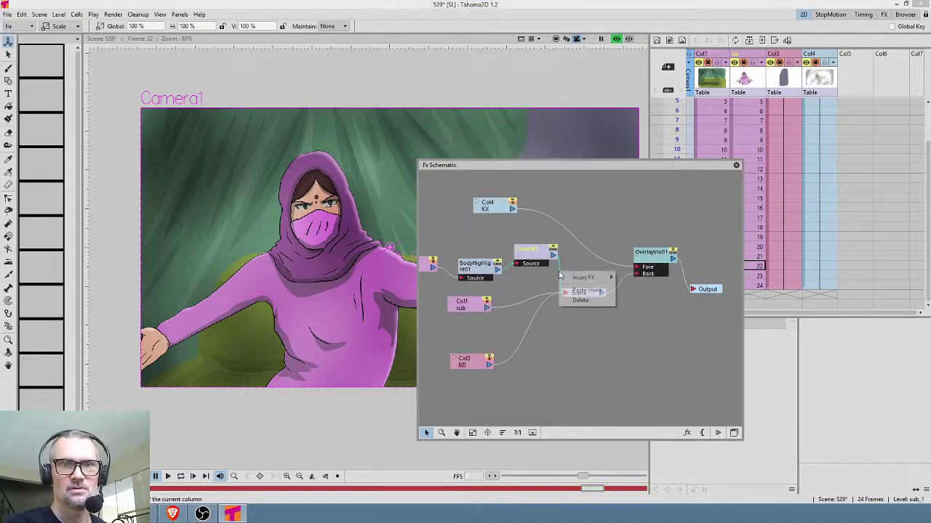
{"action": "mouse_move", "coordinate": [589, 278]}
{"action": "mouse_move", "coordinate": [670, 300]}
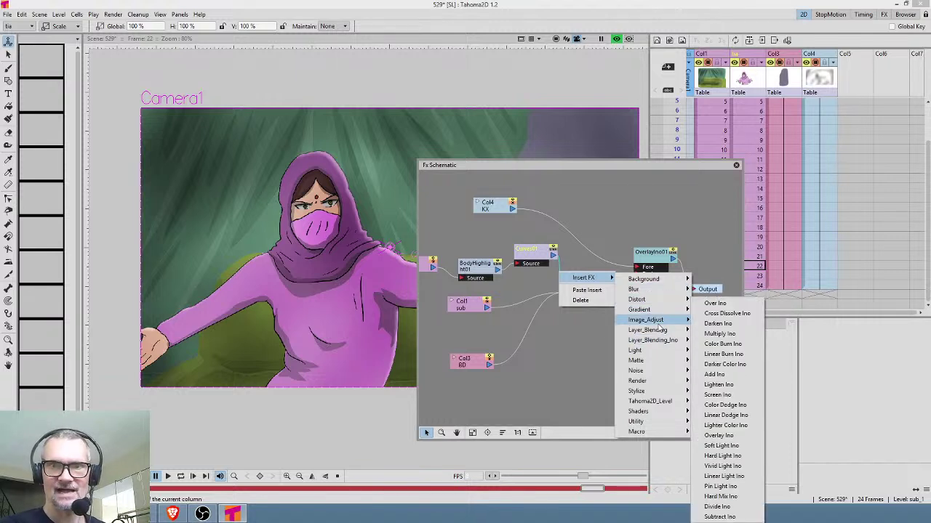
{"action": "mouse_move", "coordinate": [668, 322]}
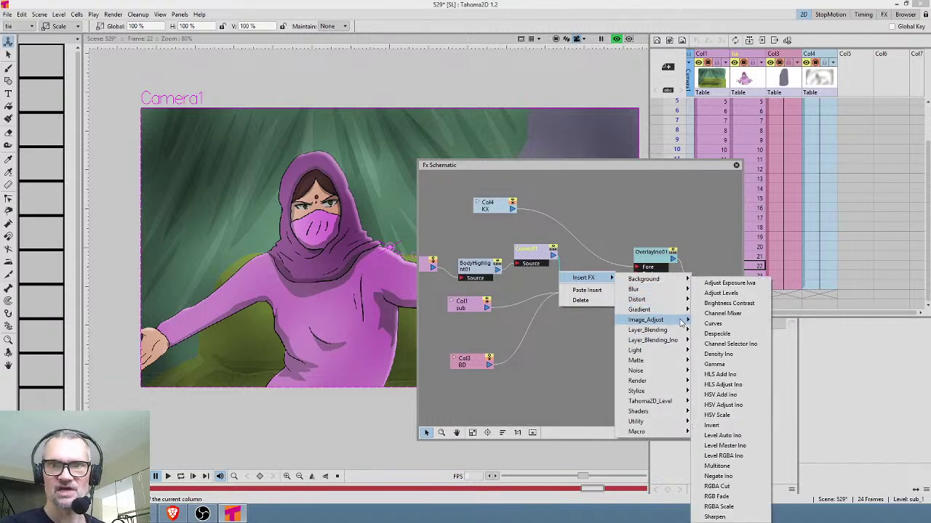
{"action": "left_click", "coordinate": [718, 415]}
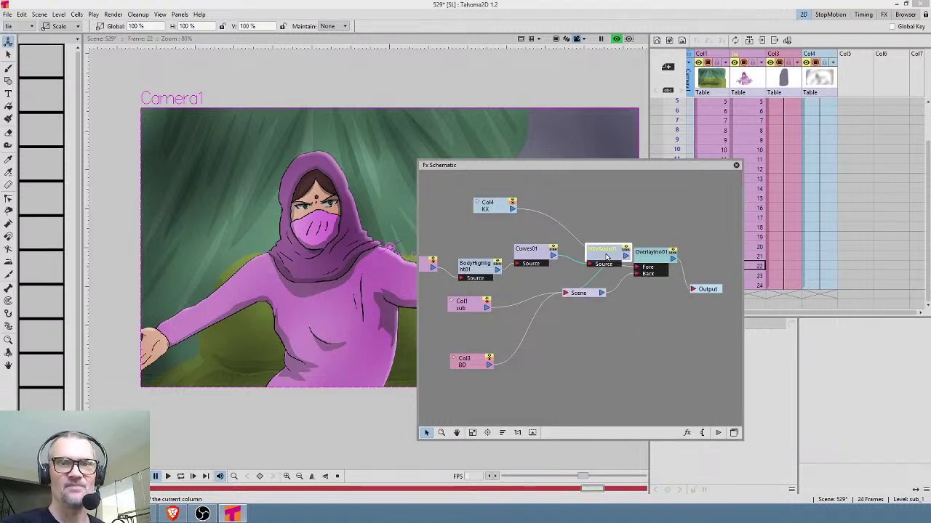
{"action": "left_click_drag", "start_coordinate": [602, 255], "coordinate": [600, 213]}
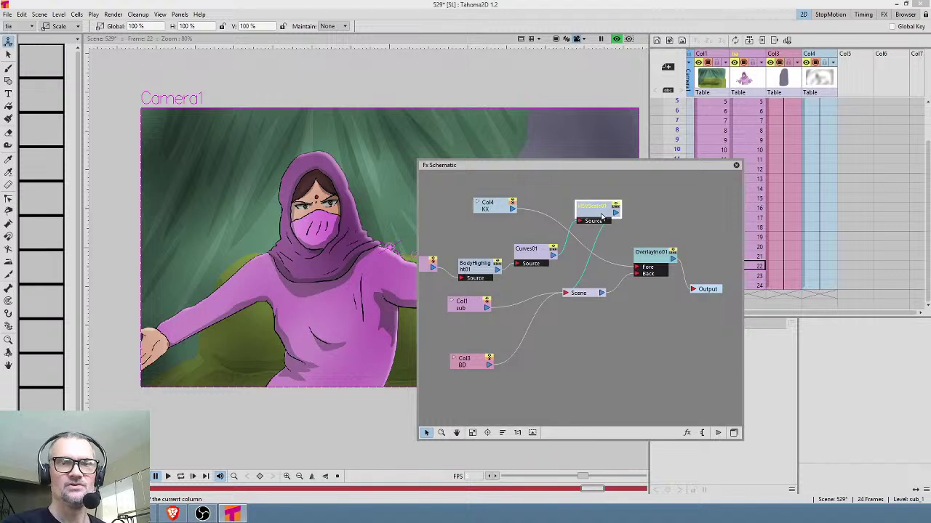
Step: Lower the HSV Scale effect's saturation to about -0.111 and move its settings window away from the nodes
{"action": "double_click", "coordinate": [600, 213]}
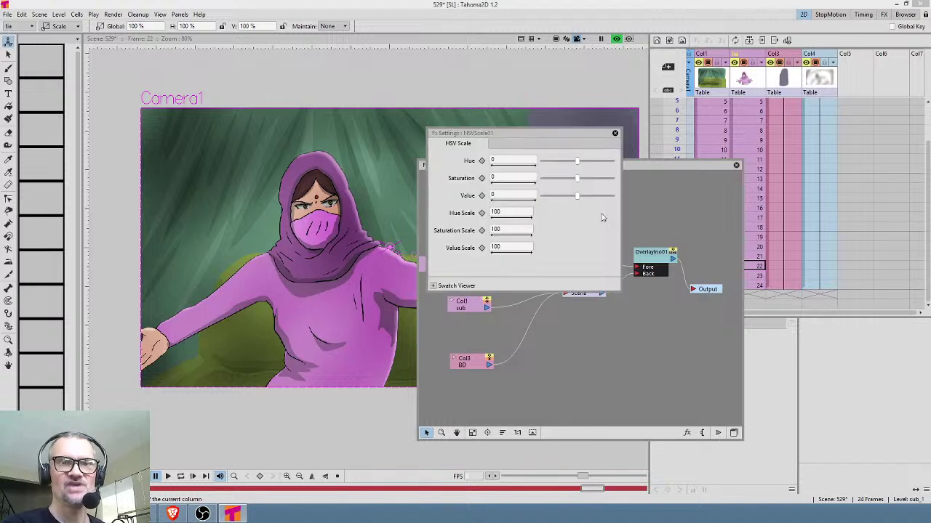
{"action": "left_click", "coordinate": [574, 180]}
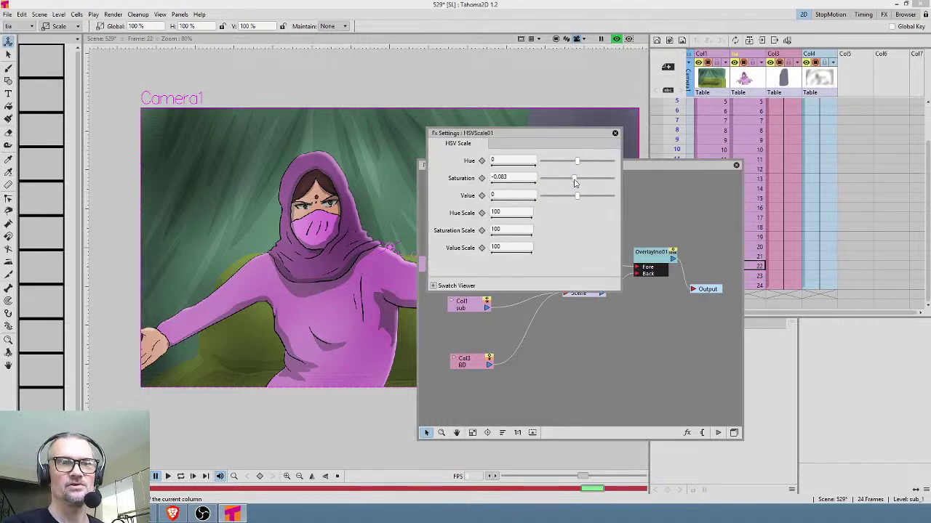
{"action": "left_click_drag", "start_coordinate": [573, 182], "coordinate": [574, 182]}
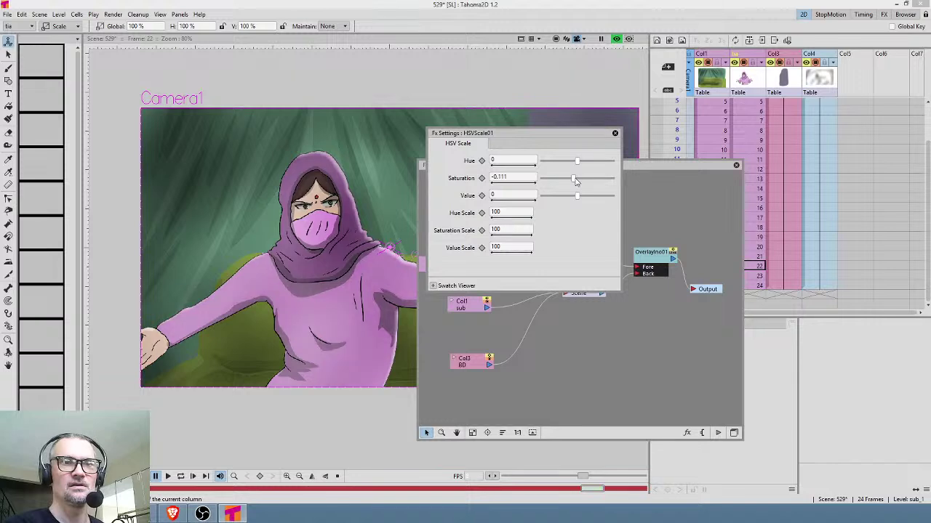
{"action": "left_click_drag", "start_coordinate": [597, 138], "coordinate": [810, 278]}
Step: Move the Curves01 midpoint to about input 122, output 68, and close the effect settings and the Fx Schematic
{"action": "left_click", "coordinate": [538, 253]}
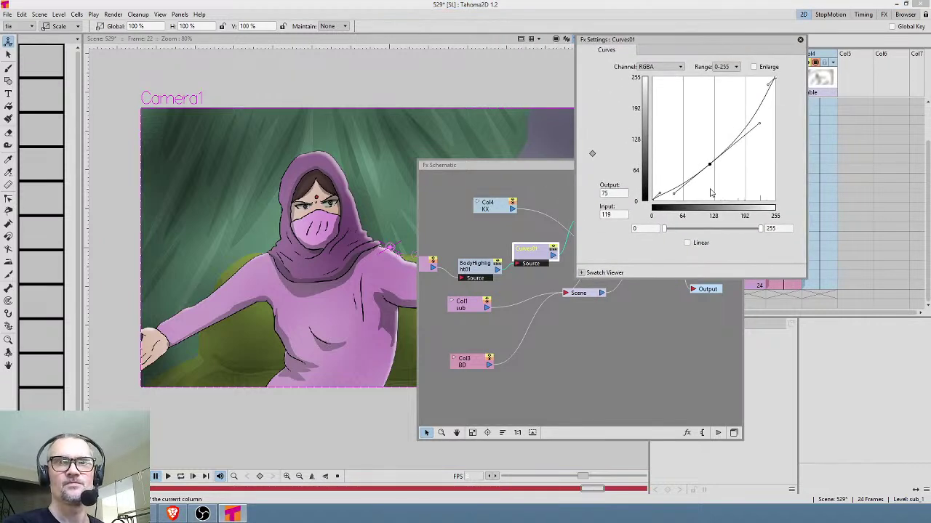
{"action": "left_click_drag", "start_coordinate": [711, 168], "coordinate": [714, 170]}
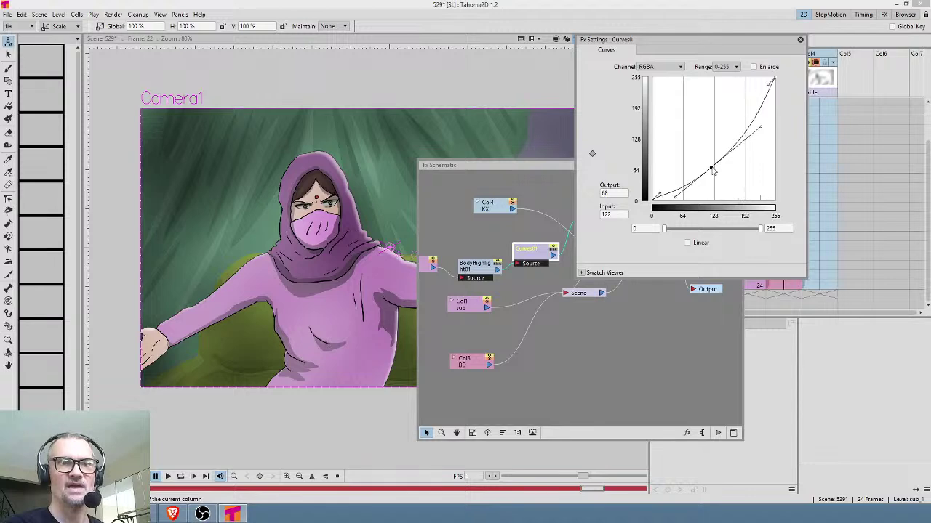
{"action": "left_click", "coordinate": [799, 39]}
{"action": "left_click", "coordinate": [736, 165]}
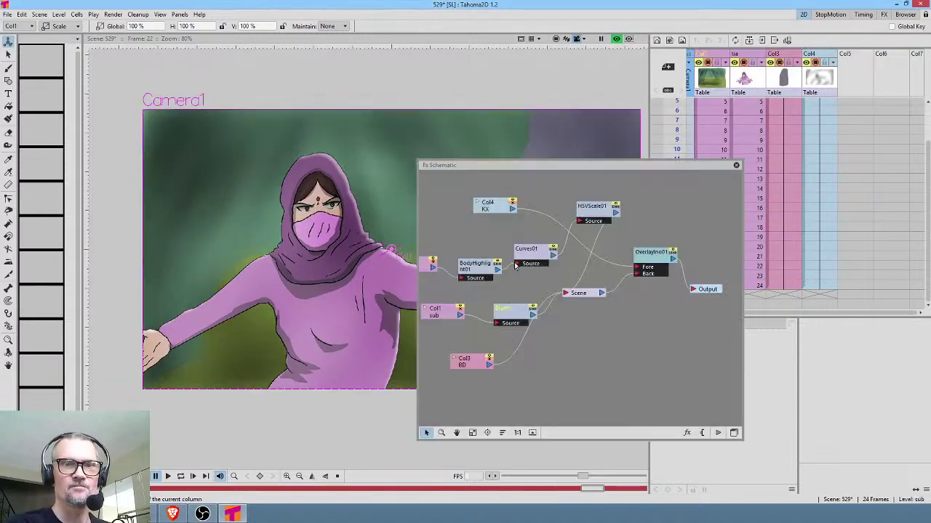
Step: Try a 5 px value for the Blur effect on the Col1 background, and settle on 8 px
{"action": "double_click", "coordinate": [513, 319]}
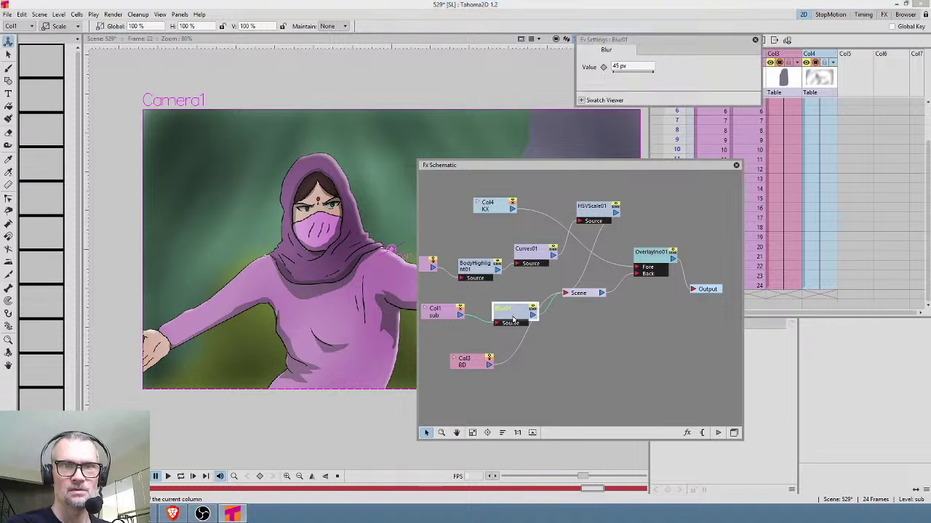
{"action": "left_click", "coordinate": [631, 64]}
{"action": "type", "text": "5"}
{"action": "key", "text": "Return"}
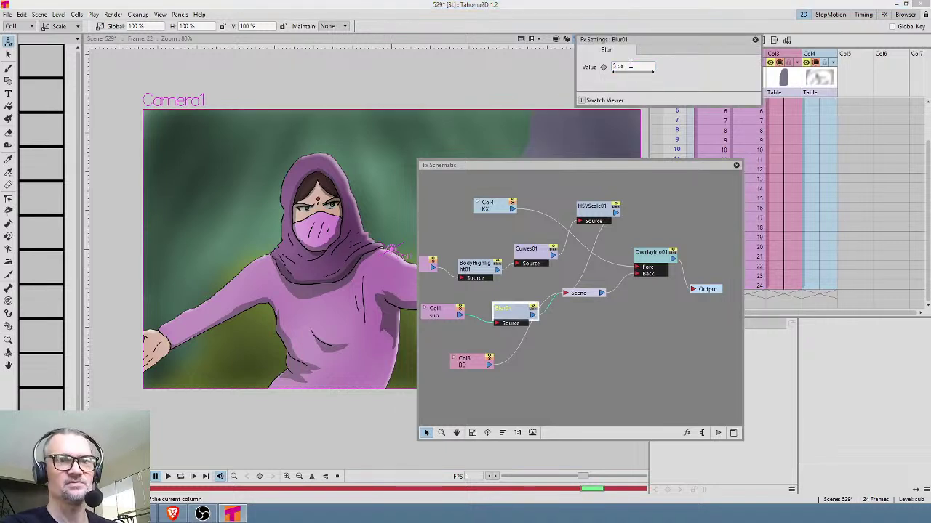
{"action": "left_click", "coordinate": [636, 67]}
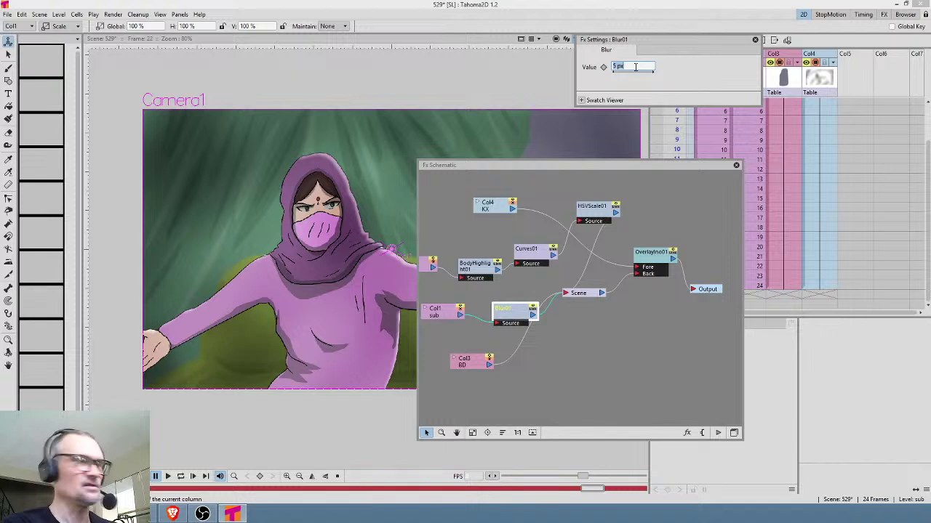
{"action": "type", "text": "8"}
{"action": "key", "text": "Return"}
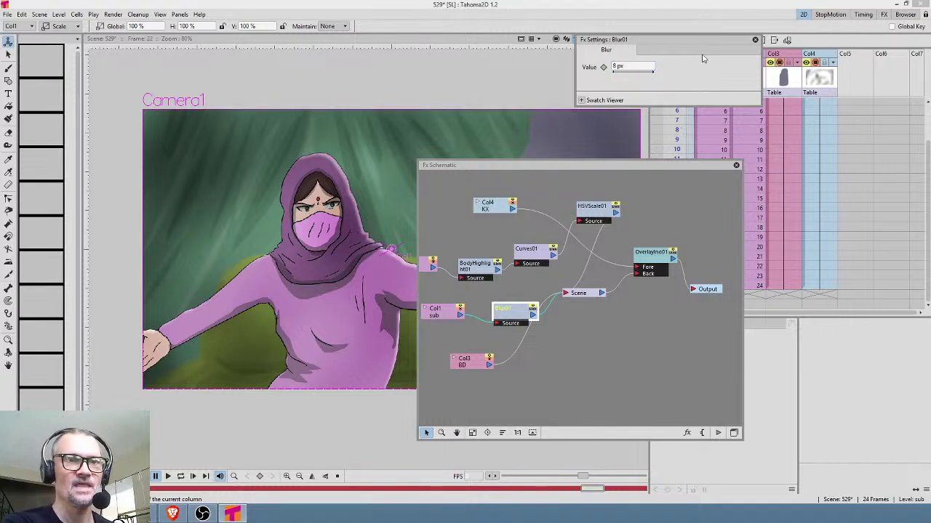
Step: Close the Fx Schematic and blur settings, and darken color_1 of the Col3 foreground shape to a brightness of 29 with the preview off
{"action": "left_click", "coordinate": [735, 165]}
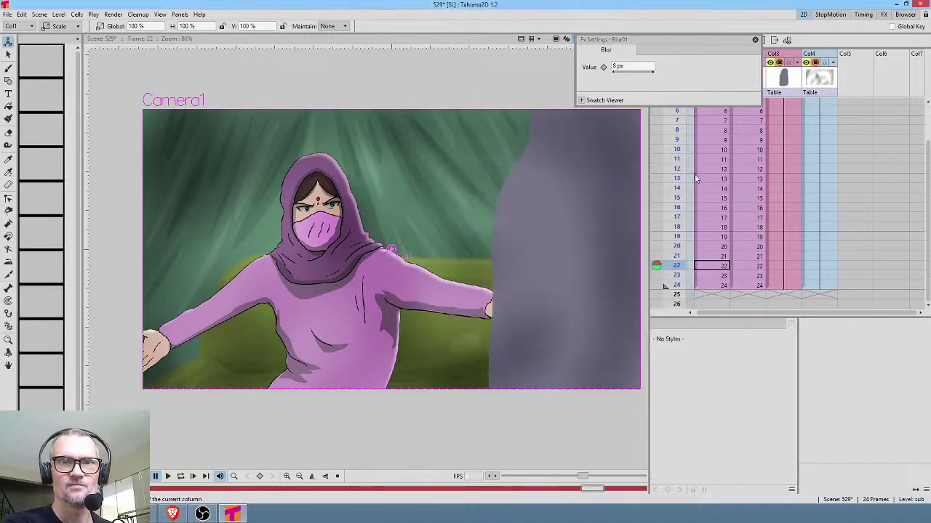
{"action": "left_click", "coordinate": [756, 40]}
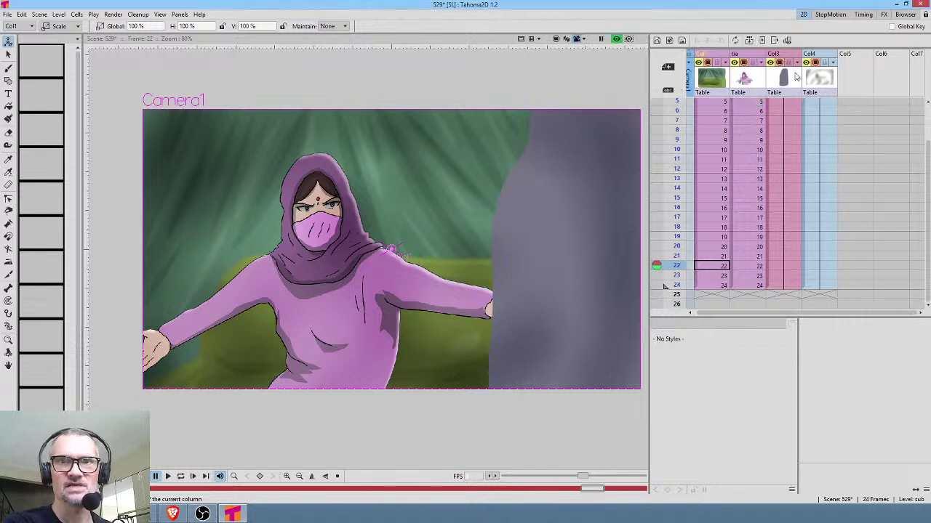
{"action": "left_click", "coordinate": [782, 80]}
{"action": "left_click", "coordinate": [719, 352]}
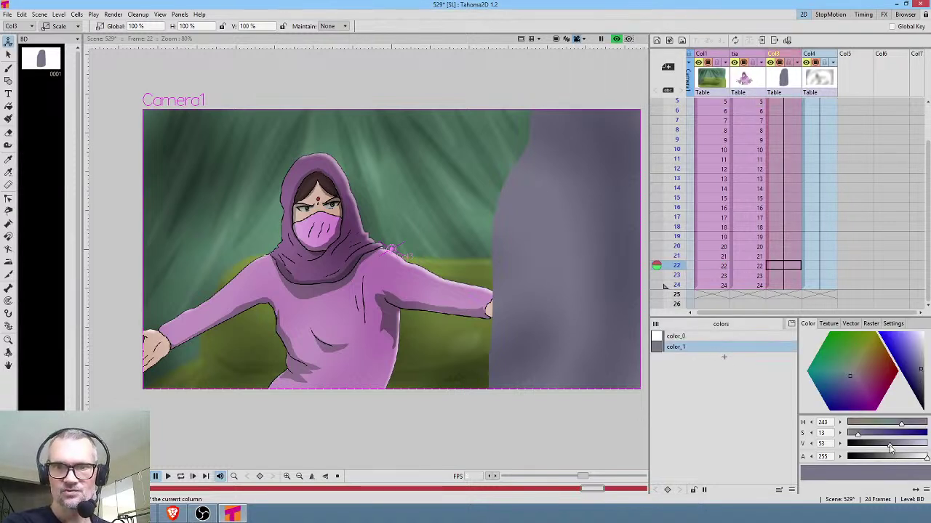
{"action": "left_click_drag", "start_coordinate": [891, 449], "coordinate": [885, 449]}
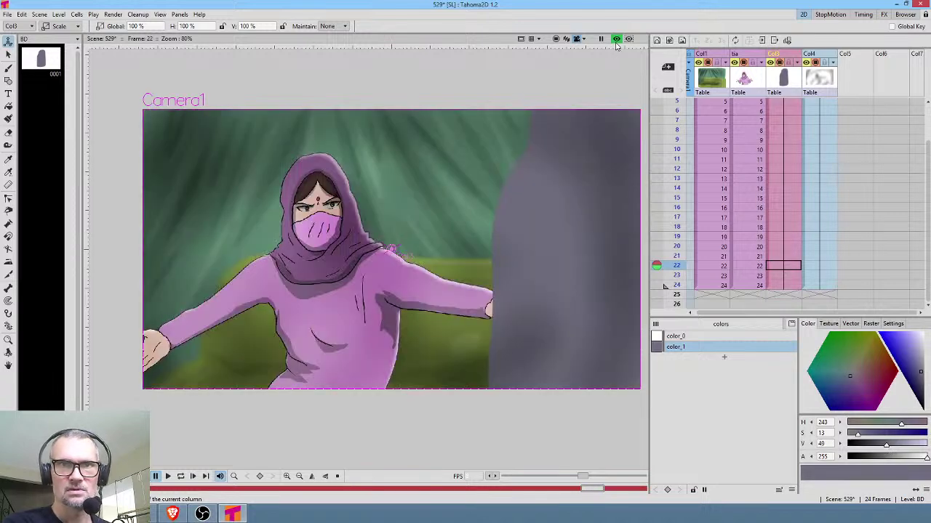
{"action": "left_click", "coordinate": [616, 39]}
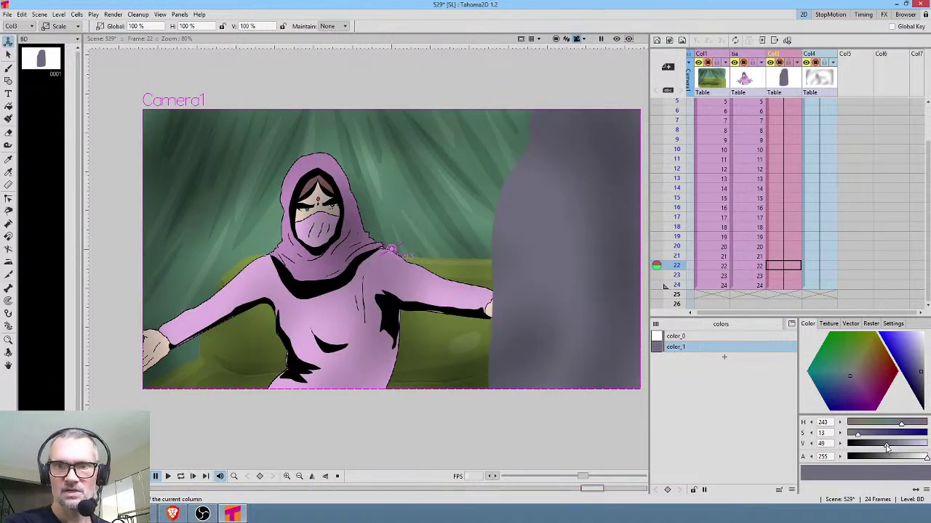
{"action": "left_click_drag", "start_coordinate": [885, 448], "coordinate": [869, 453]}
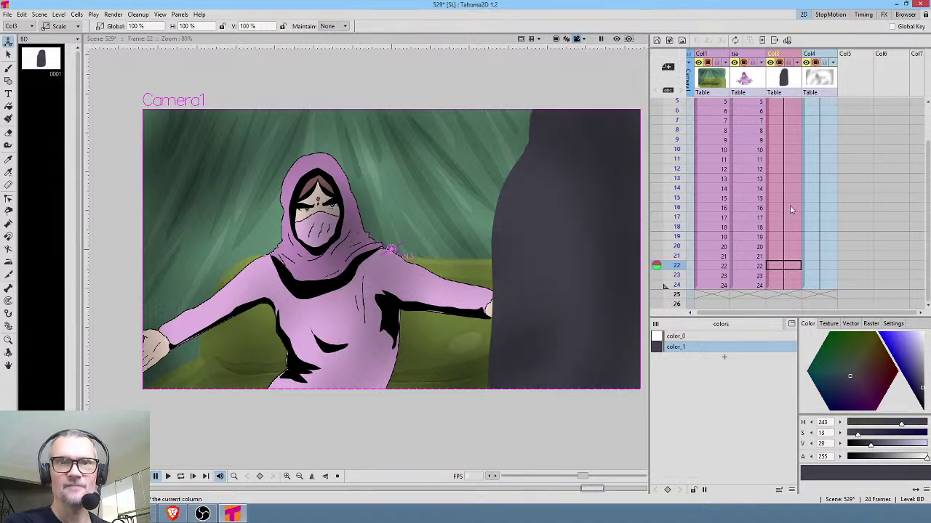
Step: Reposition the Col3 node in the Fx Schematic and insert a Blur effect between it and Scene
{"action": "left_click", "coordinate": [773, 81]}
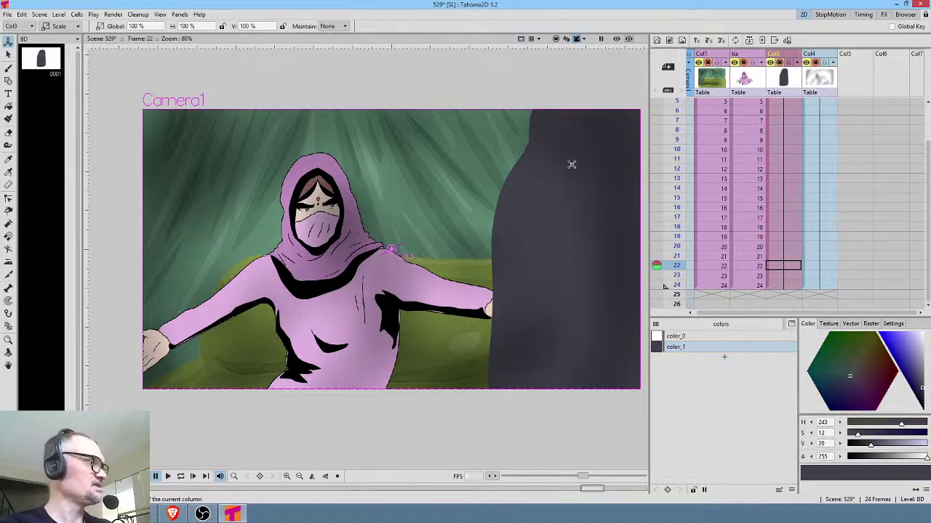
{"action": "key", "text": "F8"}
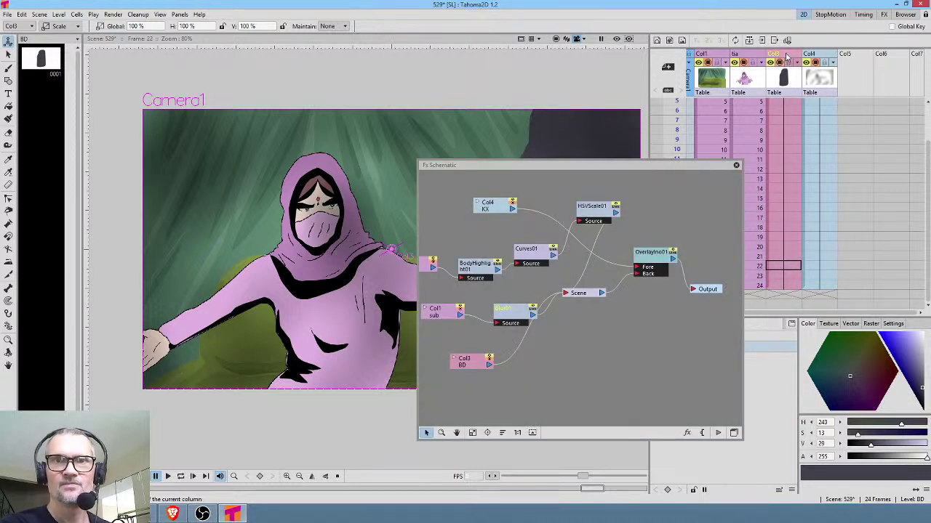
{"action": "left_click_drag", "start_coordinate": [472, 365], "coordinate": [510, 378]}
{"action": "right_click", "coordinate": [544, 359]}
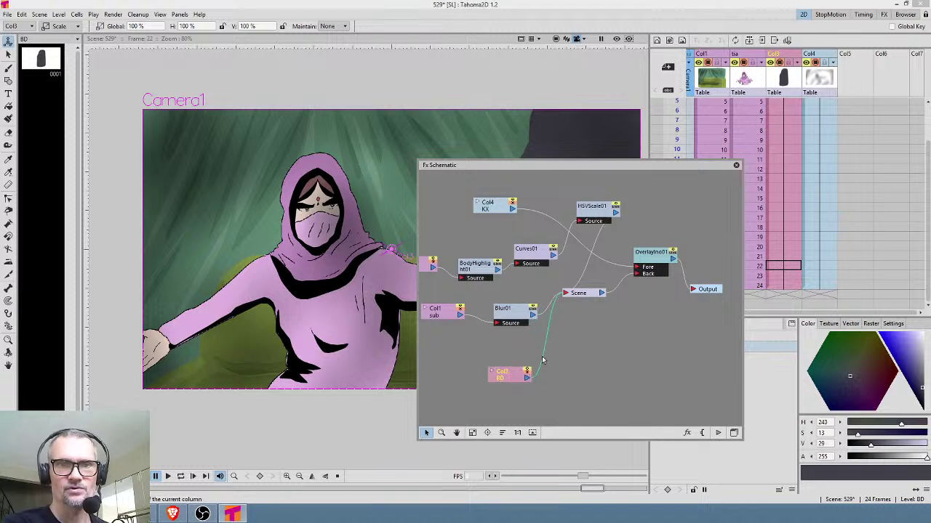
{"action": "mouse_move", "coordinate": [567, 363]}
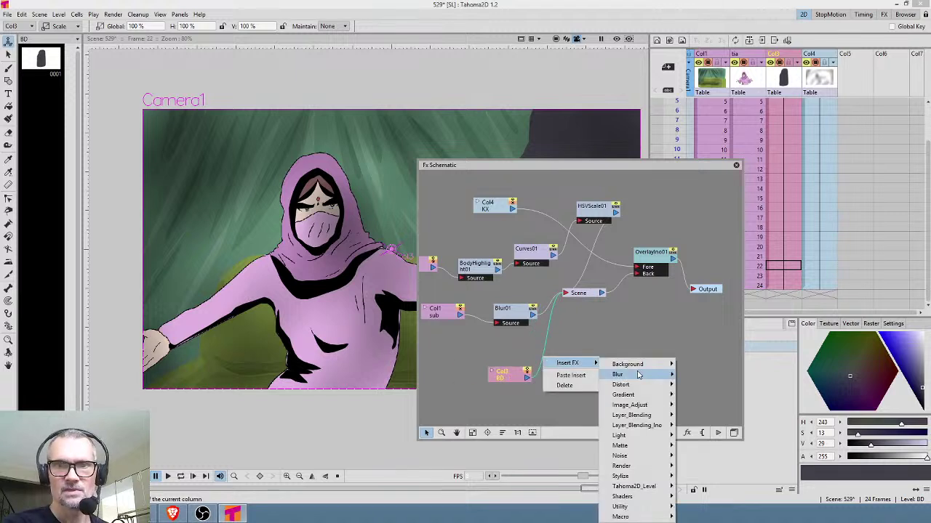
{"action": "mouse_move", "coordinate": [642, 375]}
{"action": "left_click", "coordinate": [701, 376]}
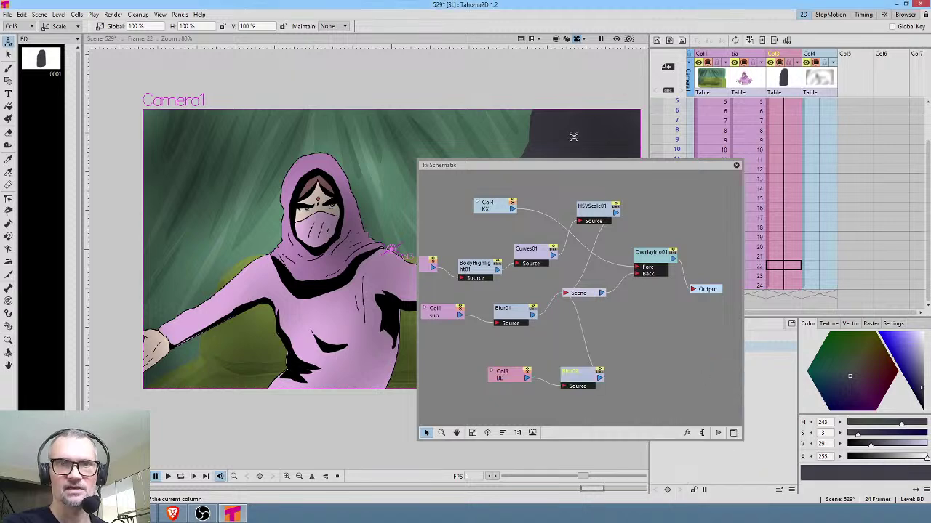
Step: With the preview on, set the Col3 blur value to 32 px and close the effect settings and the Fx Schematic
{"action": "left_click_drag", "start_coordinate": [557, 165], "coordinate": [669, 204]}
{"action": "left_click", "coordinate": [616, 39]}
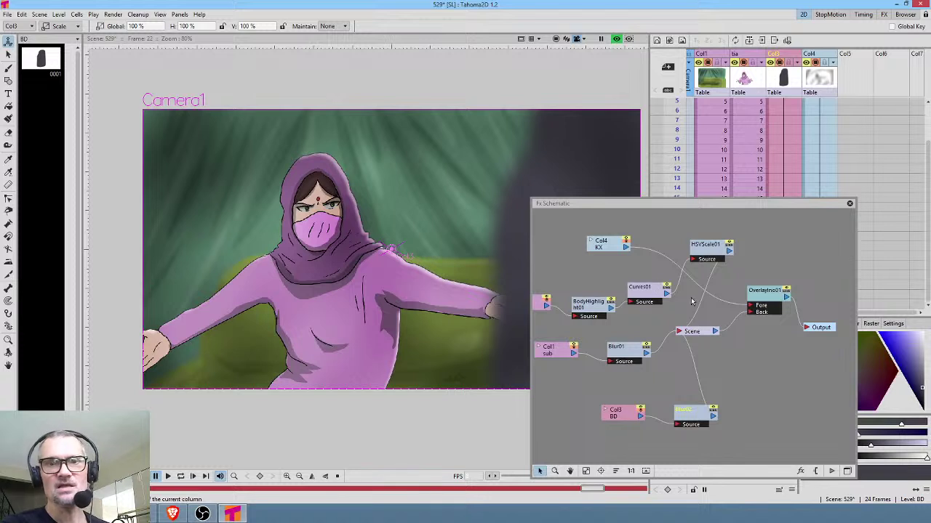
{"action": "double_click", "coordinate": [703, 417]}
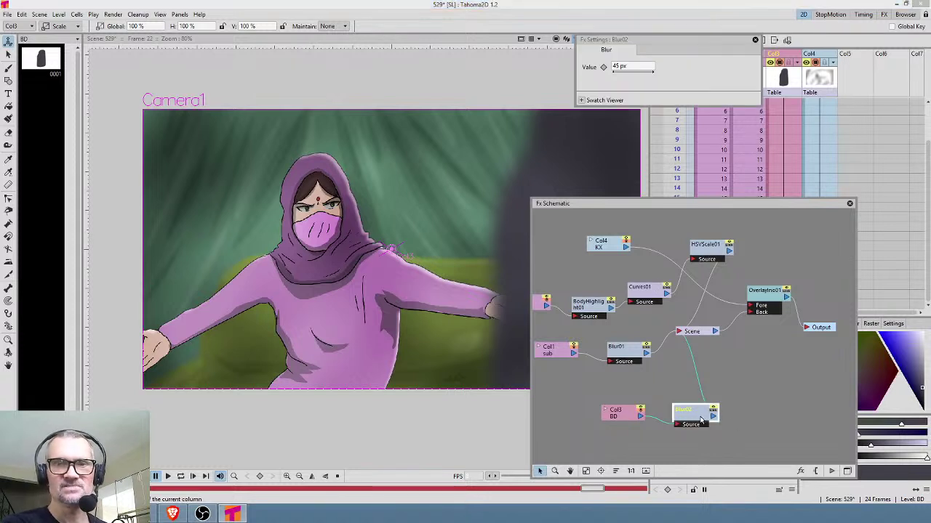
{"action": "left_click", "coordinate": [634, 66]}
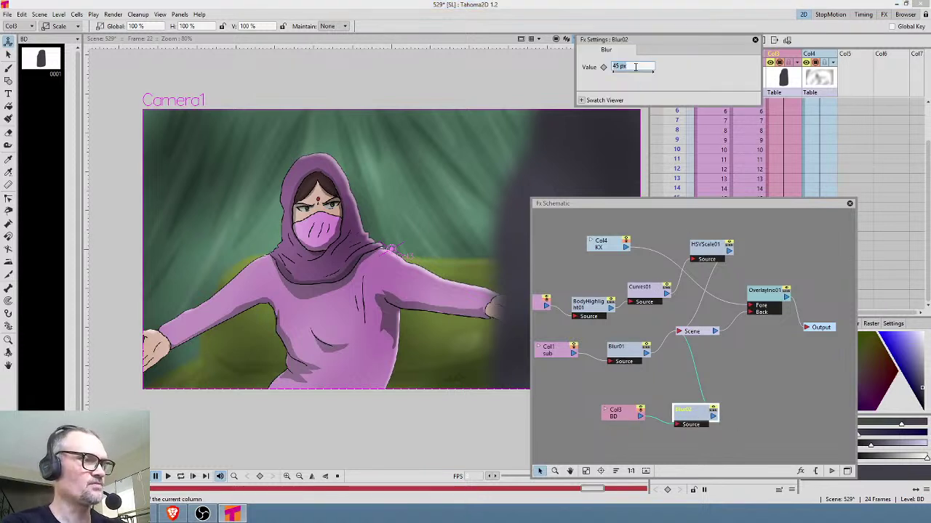
{"action": "type", "text": "32"}
{"action": "key", "text": "Return"}
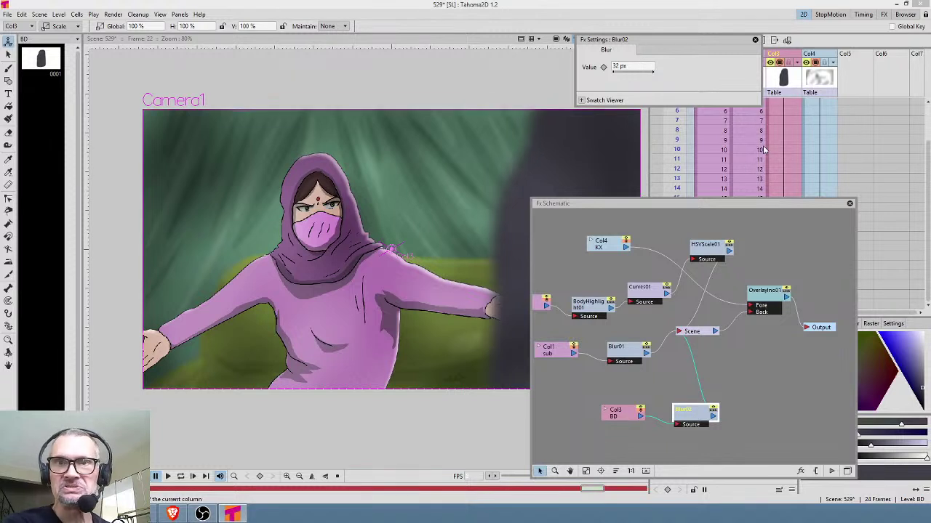
{"action": "left_click", "coordinate": [848, 204]}
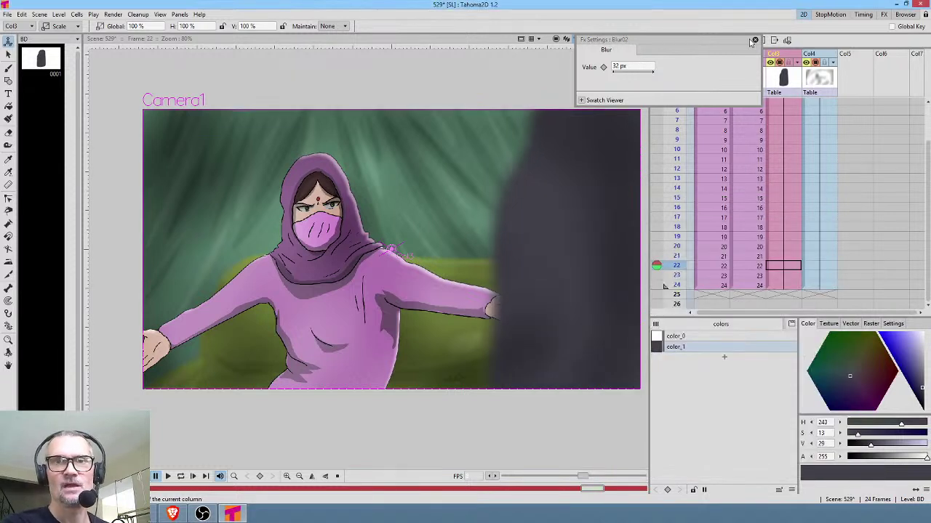
{"action": "left_click", "coordinate": [754, 41]}
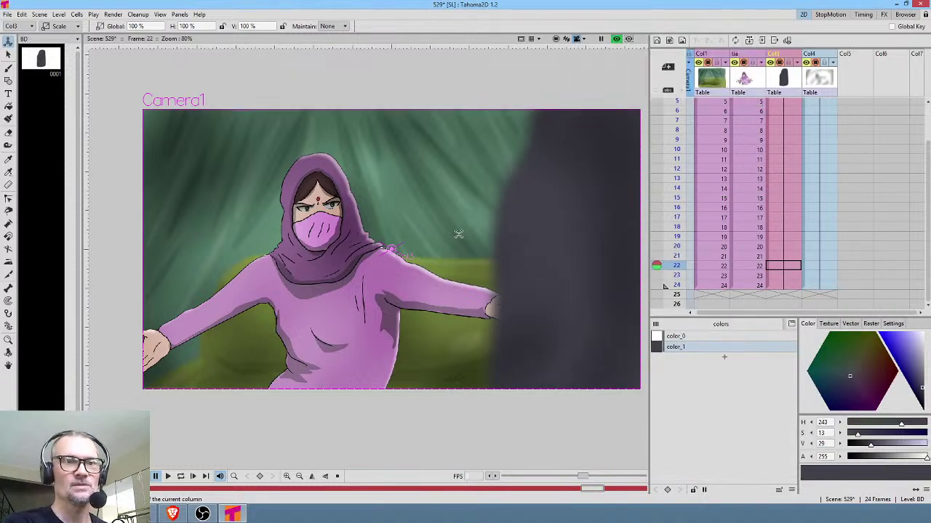
Step: Open the tia sub-scene and recolour the Col1 line style color_1 to a dark reddish brown, about H 0, S 38, V 35
{"action": "scroll", "coordinate": [446, 228], "scroll_direction": "down", "scroll_amount": 2}
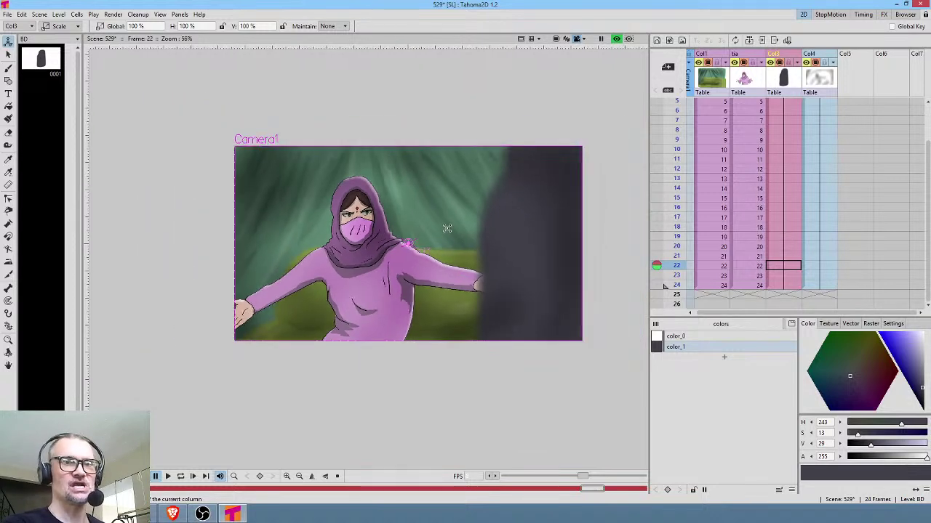
{"action": "scroll", "coordinate": [447, 228], "scroll_direction": "up", "scroll_amount": 2}
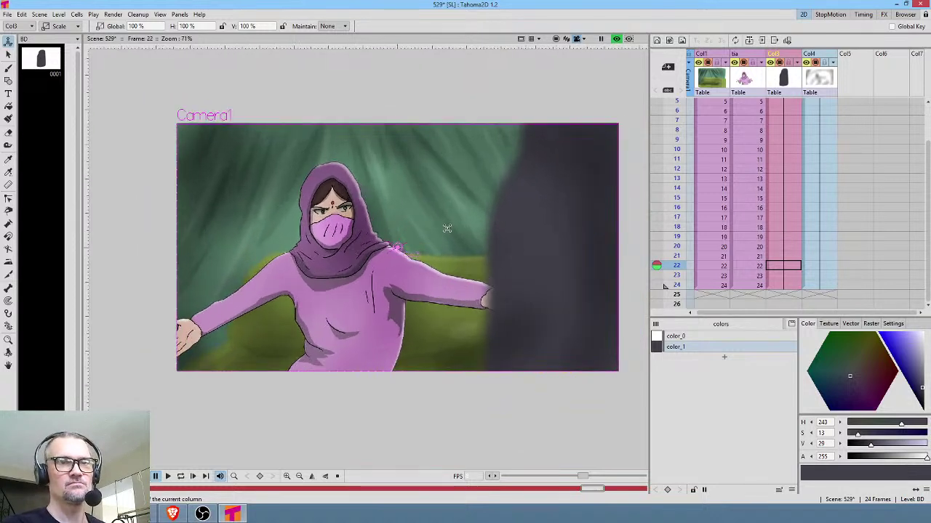
{"action": "scroll", "coordinate": [384, 227], "scroll_direction": "up", "scroll_amount": 3}
{"action": "scroll", "coordinate": [388, 234], "scroll_direction": "down", "scroll_amount": 1}
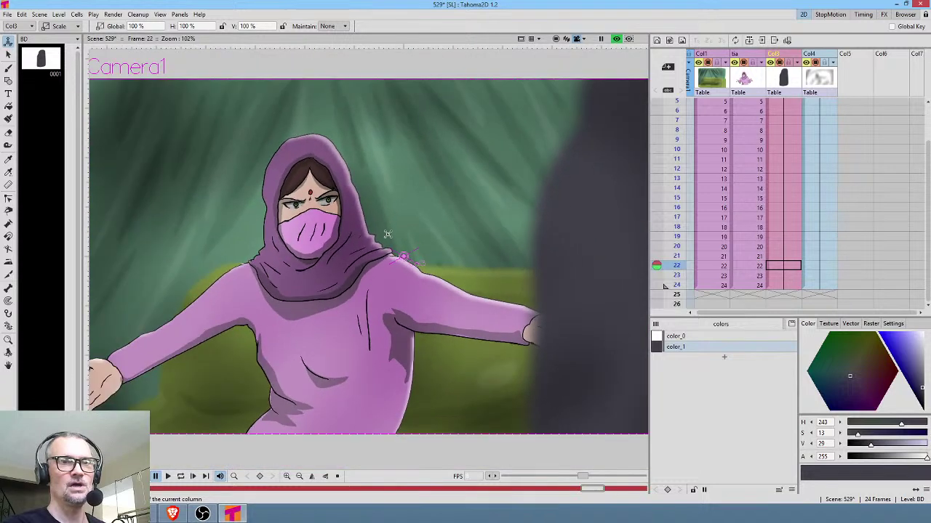
{"action": "scroll", "coordinate": [388, 235], "scroll_direction": "down", "scroll_amount": 1}
{"action": "left_click", "coordinate": [756, 83]}
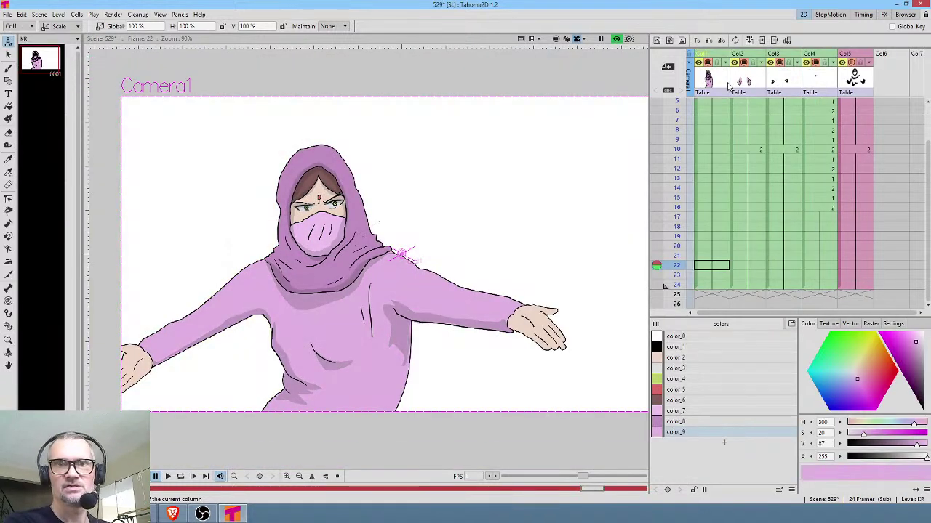
{"action": "left_click", "coordinate": [687, 349]}
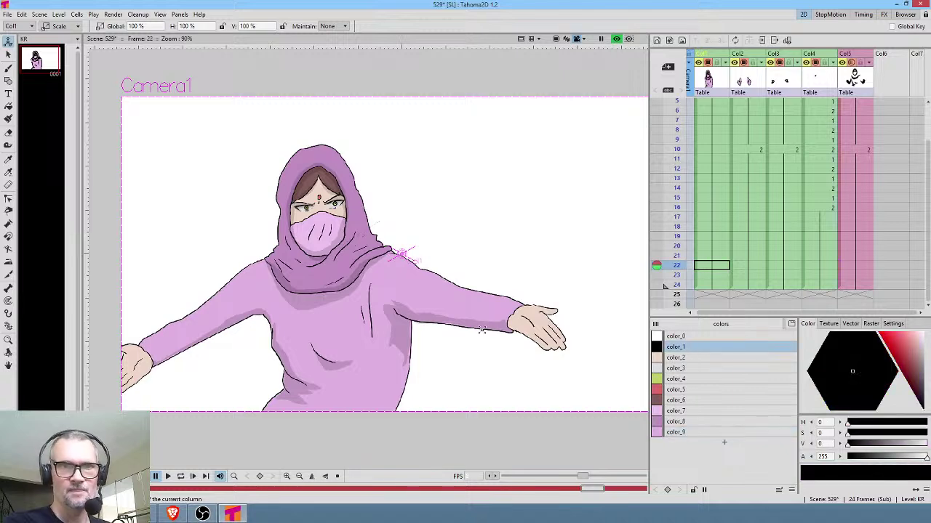
{"action": "scroll", "coordinate": [446, 279], "scroll_direction": "up", "scroll_amount": 8}
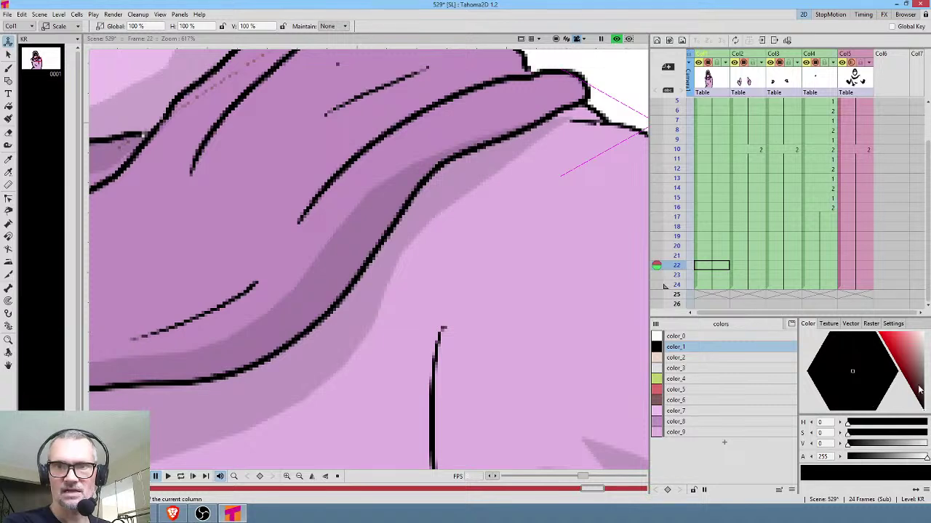
{"action": "left_click", "coordinate": [917, 382]}
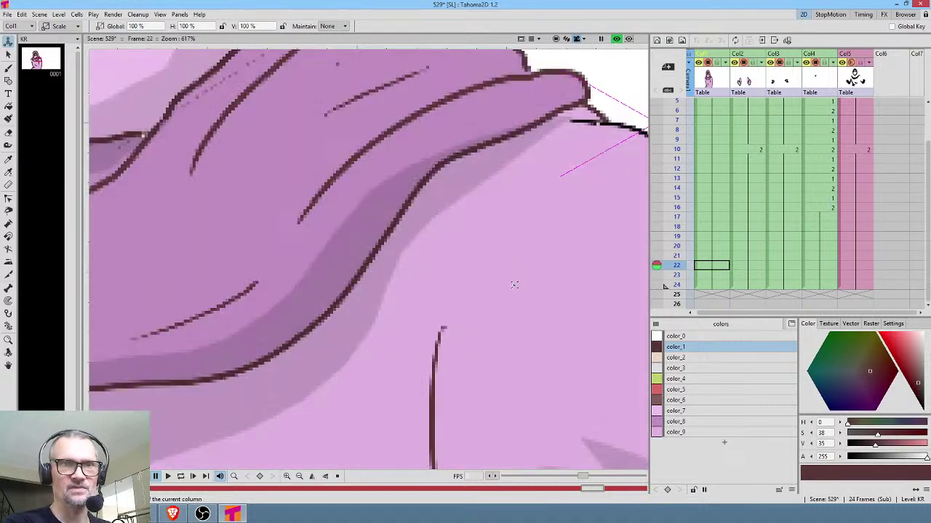
Step: Return to the main scene and compare the character's new line colour with the preview on and off
{"action": "scroll", "coordinate": [515, 288], "scroll_direction": "down", "scroll_amount": 4}
{"action": "scroll", "coordinate": [515, 288], "scroll_direction": "down", "scroll_amount": 2}
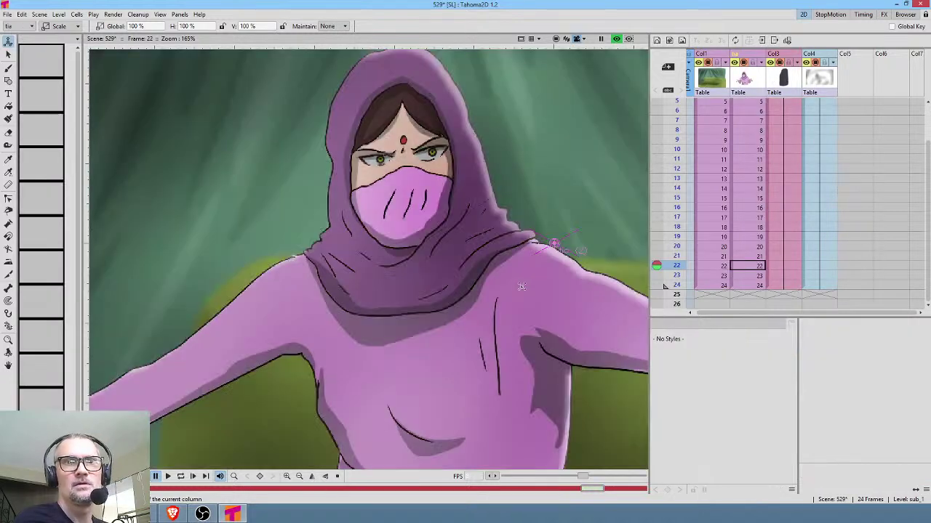
{"action": "scroll", "coordinate": [368, 216], "scroll_direction": "up", "scroll_amount": 4}
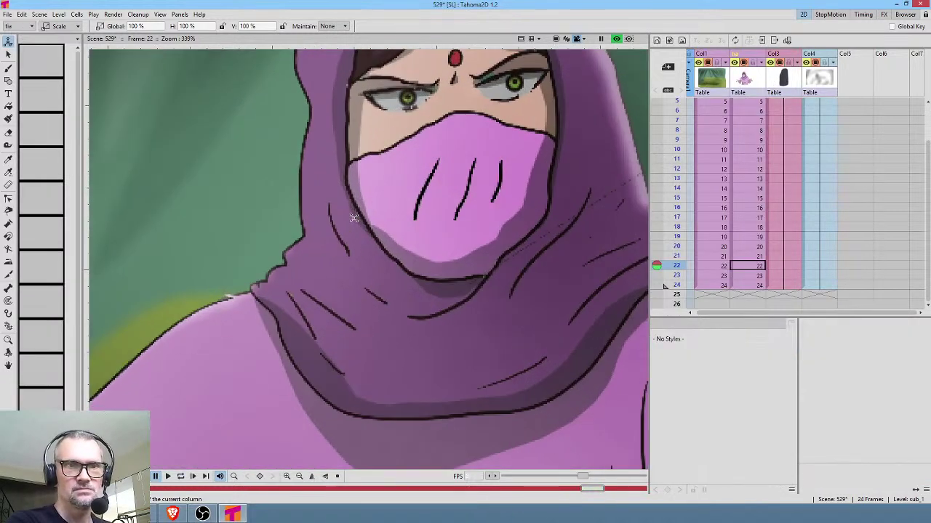
{"action": "scroll", "coordinate": [367, 216], "scroll_direction": "down", "scroll_amount": 3}
{"action": "left_click", "coordinate": [616, 39]}
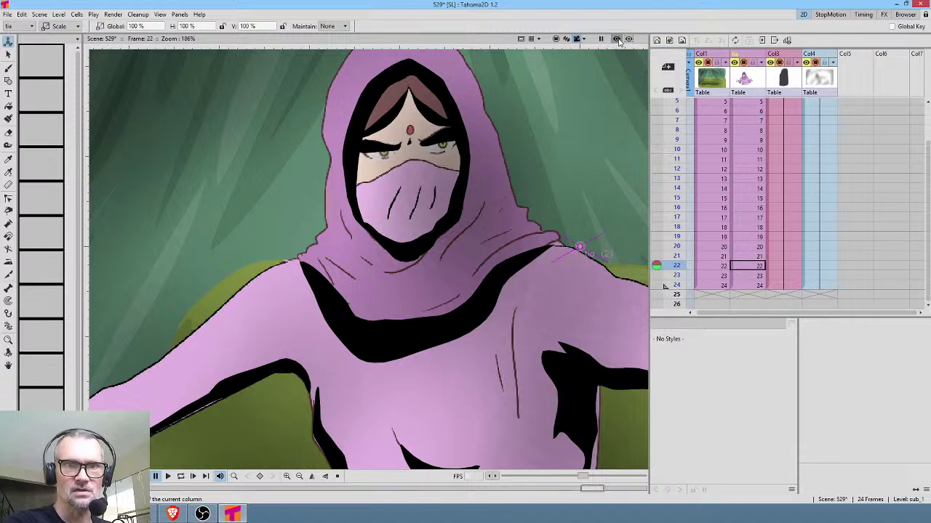
{"action": "left_click", "coordinate": [616, 39]}
{"action": "left_click", "coordinate": [616, 39]}
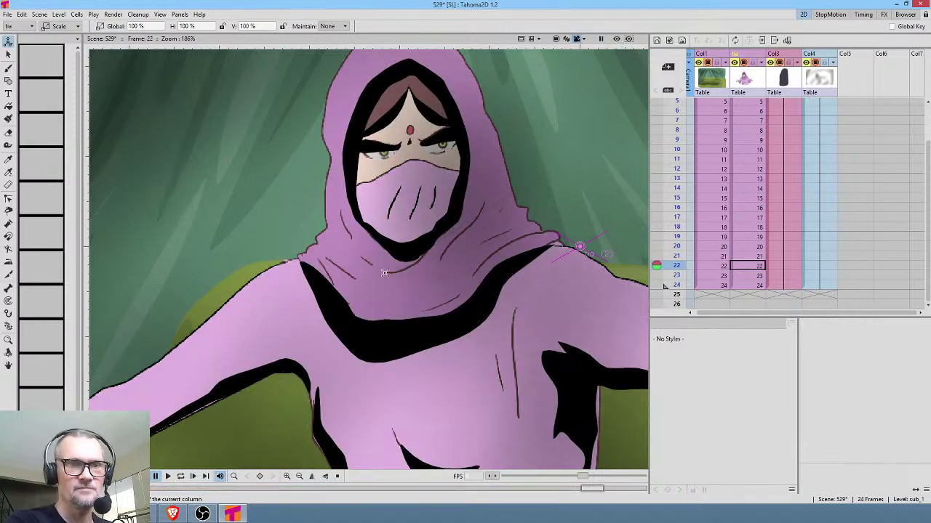
{"action": "left_click", "coordinate": [616, 40]}
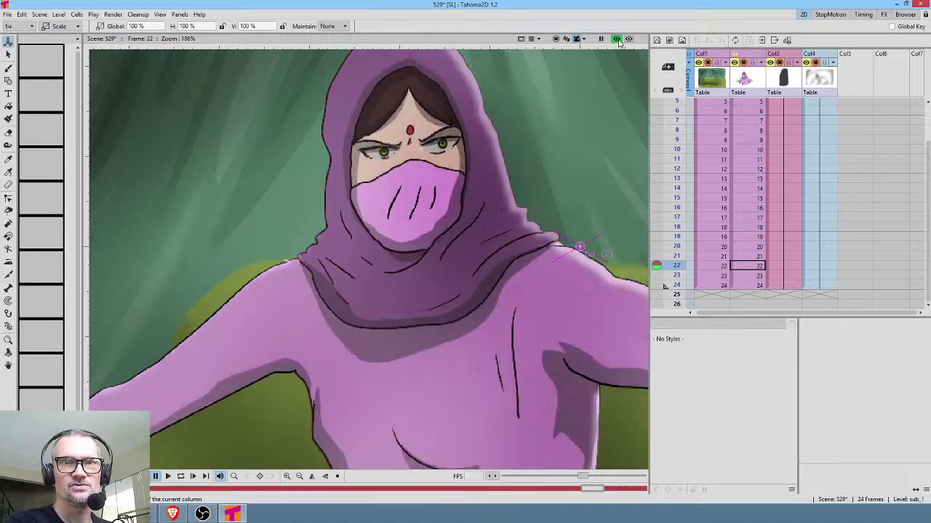
Step: Reopen the tia sub-scene and copy the hex code of color_1 from the Col1 palette
{"action": "left_click", "coordinate": [745, 86]}
{"action": "double_click", "coordinate": [744, 85]}
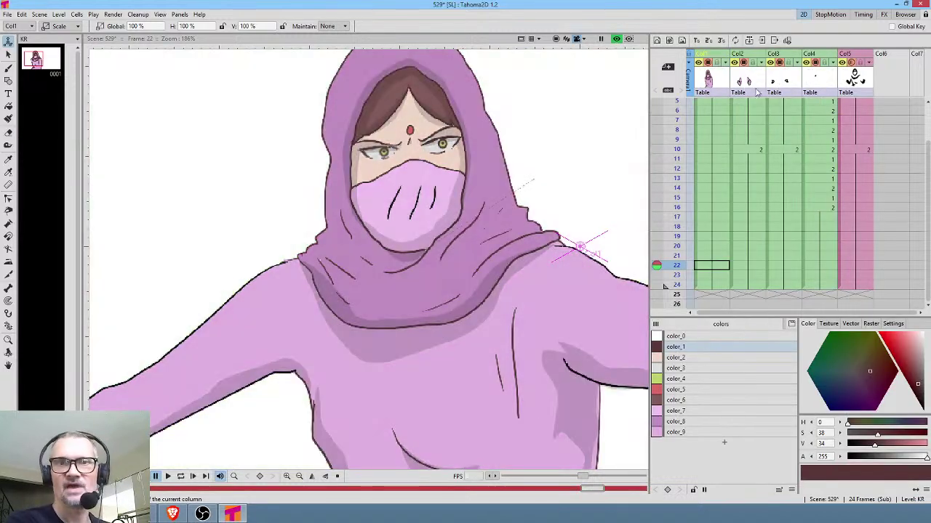
{"action": "left_click", "coordinate": [706, 348]}
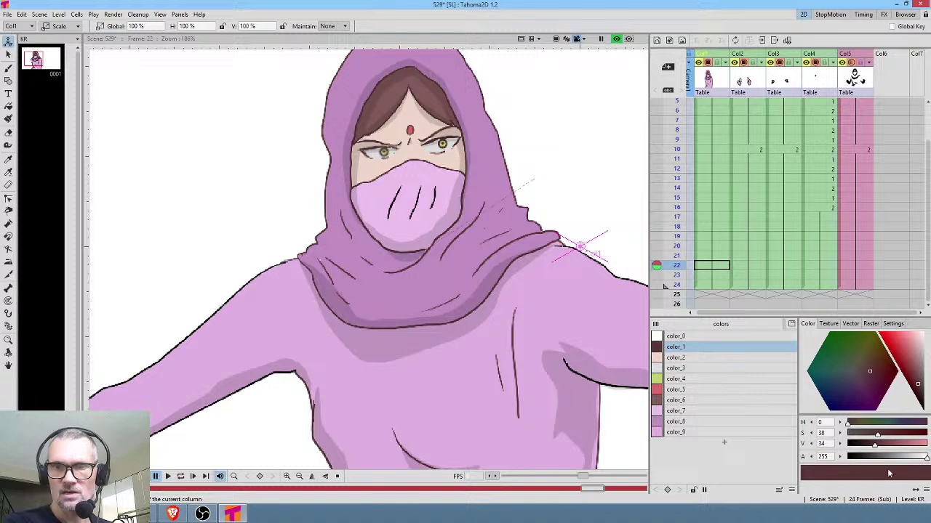
{"action": "left_click", "coordinate": [925, 492]}
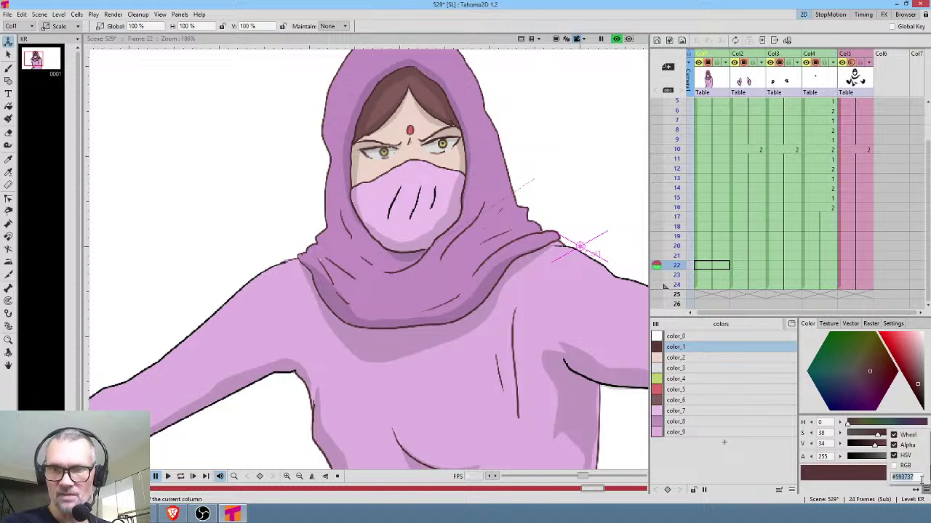
{"action": "left_click_drag", "start_coordinate": [920, 479], "coordinate": [893, 476]}
{"action": "key", "text": "ctrl+c"}
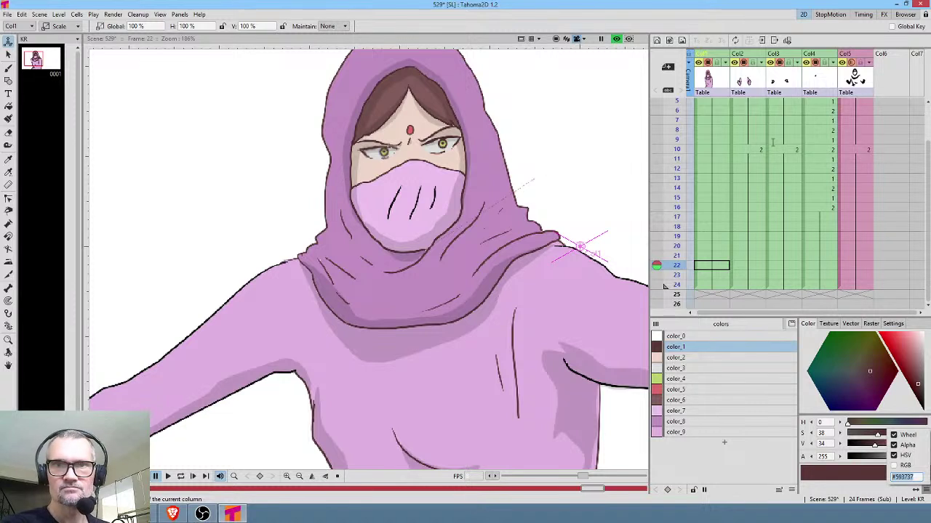
Step: Recolour the Col2 line style color_1 with the copied hex code #593737
{"action": "left_click", "coordinate": [736, 81]}
{"action": "left_click", "coordinate": [701, 348]}
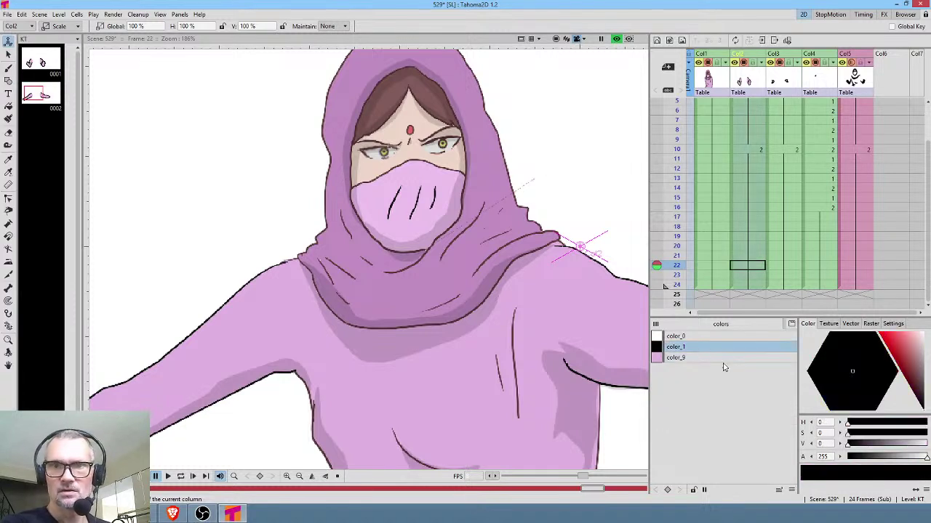
{"action": "left_click", "coordinate": [925, 493]}
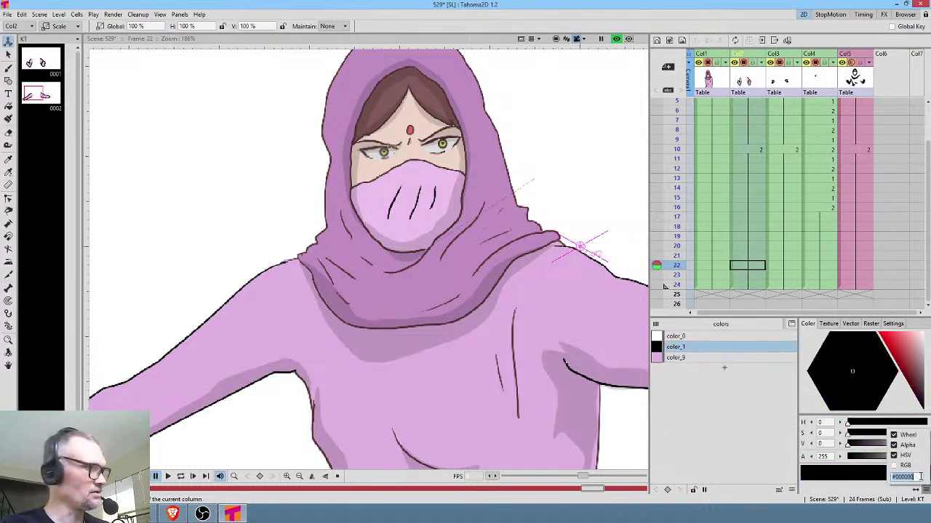
{"action": "key", "text": "ctrl+v"}
Step: Apply the copied hex code #593737 to color_1 in the Col3 palette and return to the main scene
{"action": "left_click", "coordinate": [788, 81]}
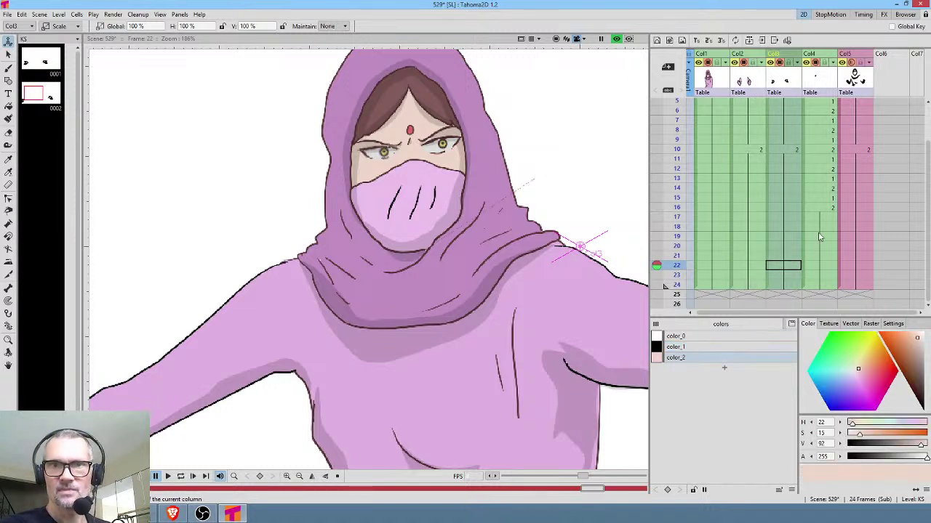
{"action": "left_click", "coordinate": [703, 349]}
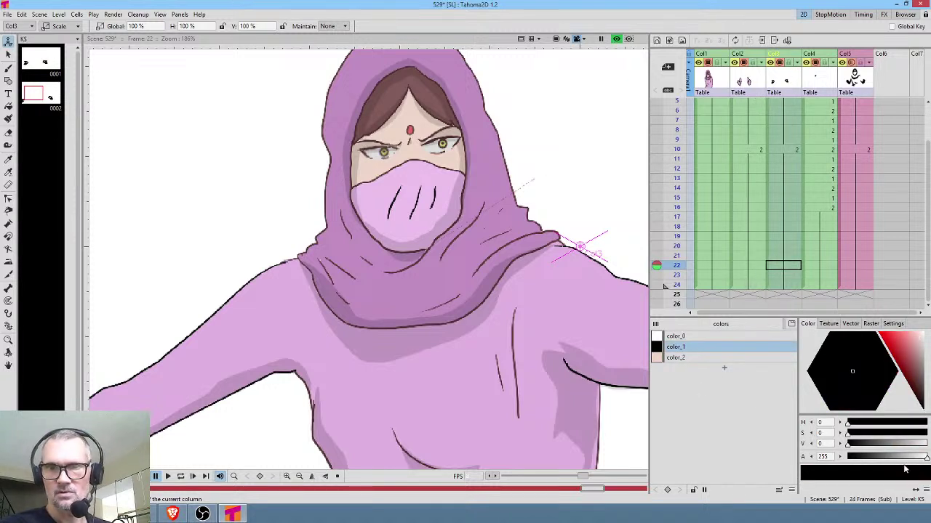
{"action": "left_click", "coordinate": [926, 493]}
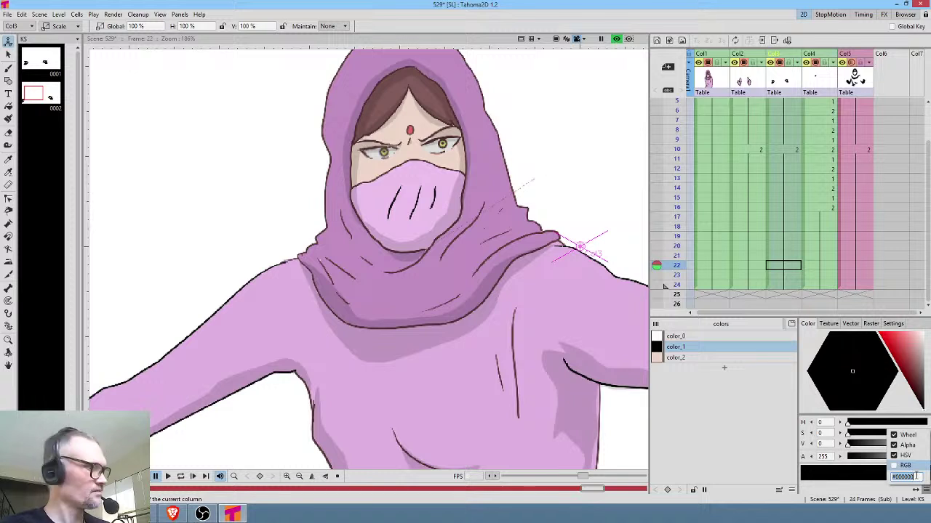
{"action": "key", "text": "ctrl+v"}
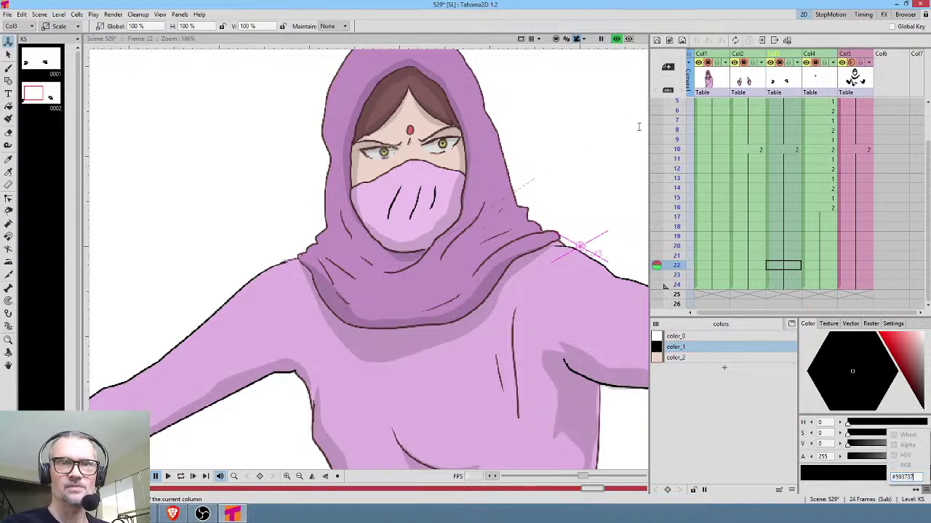
{"action": "left_click", "coordinate": [784, 82]}
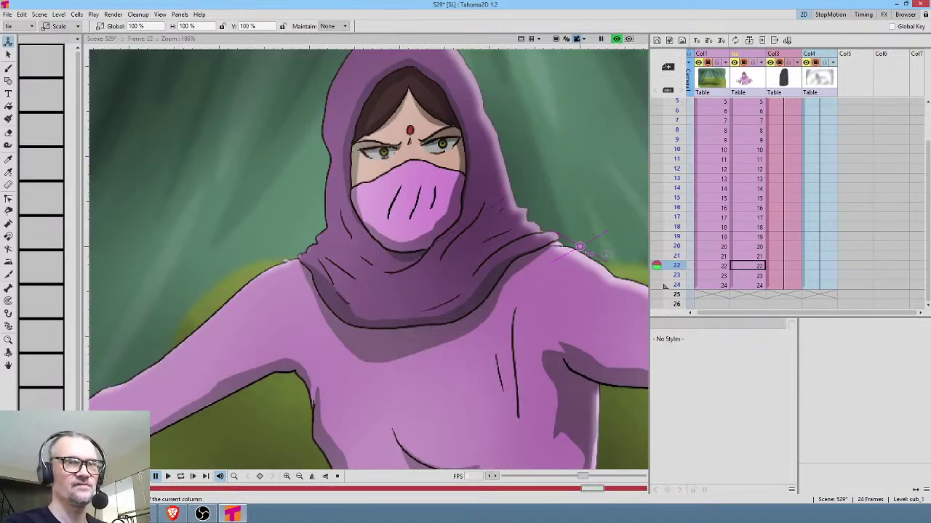
Step: Check the output settings for scene 529 and render the scene
{"action": "left_click", "coordinate": [119, 16]}
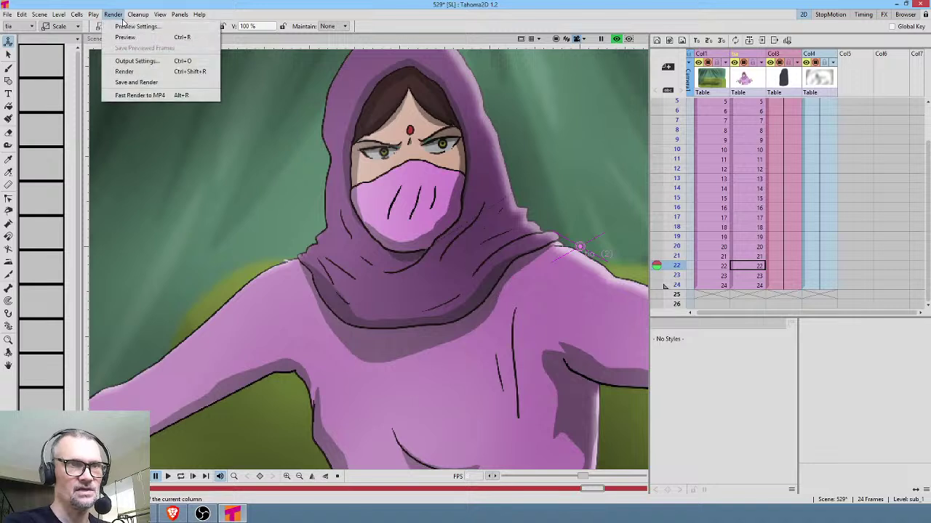
{"action": "left_click", "coordinate": [136, 60]}
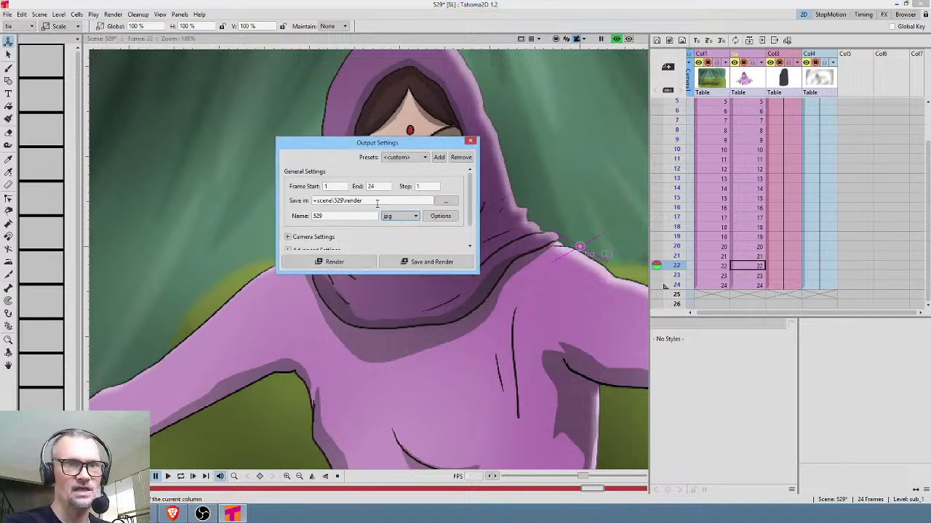
{"action": "left_click", "coordinate": [471, 141]}
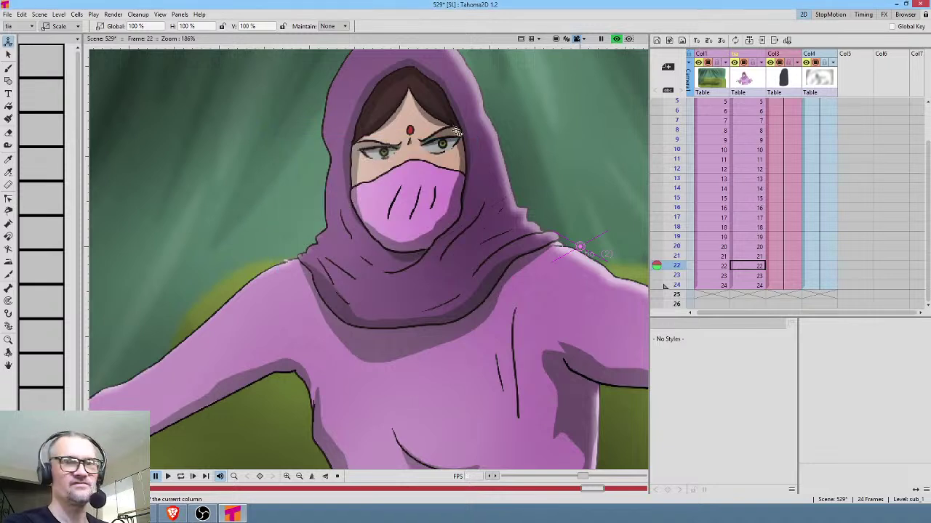
{"action": "key", "text": "ctrl+shift+r"}
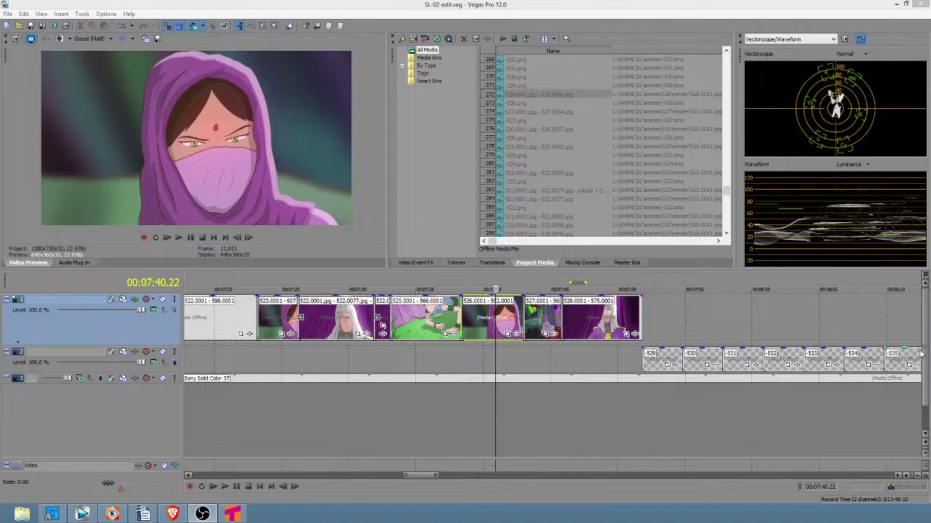
Step: Switch to Vegas Pro, shift the sketch placeholders on the second track to start at about 00:07:56.05, and delete placeholder -529
{"action": "left_click", "coordinate": [638, 318]}
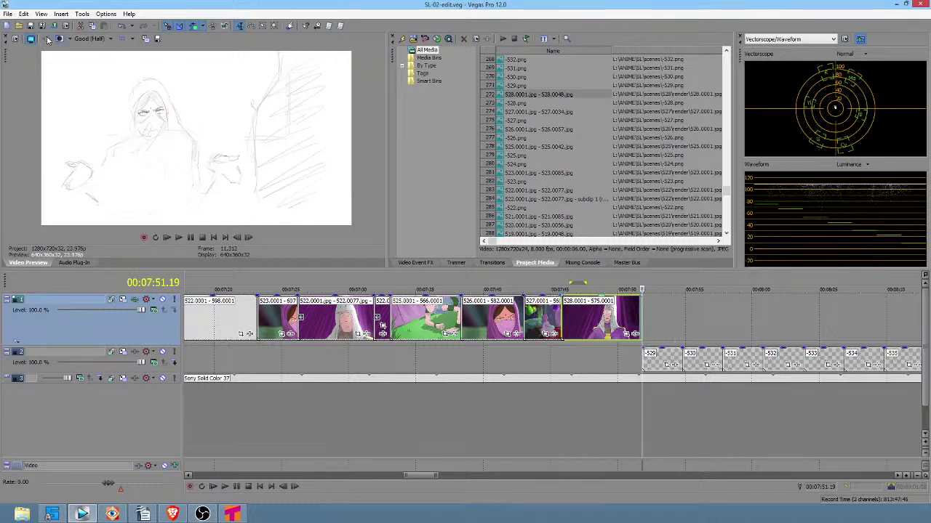
{"action": "left_click_drag", "start_coordinate": [658, 359], "coordinate": [716, 358]}
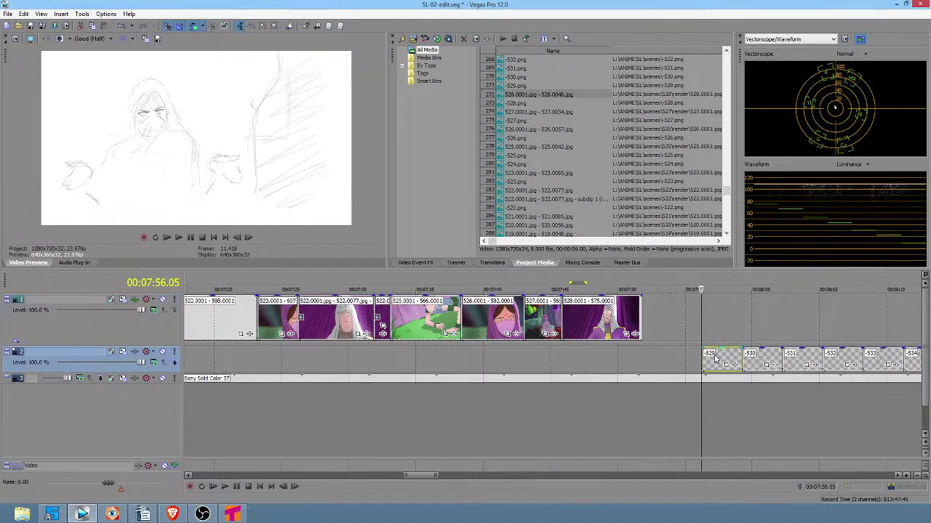
{"action": "left_click", "coordinate": [639, 318]}
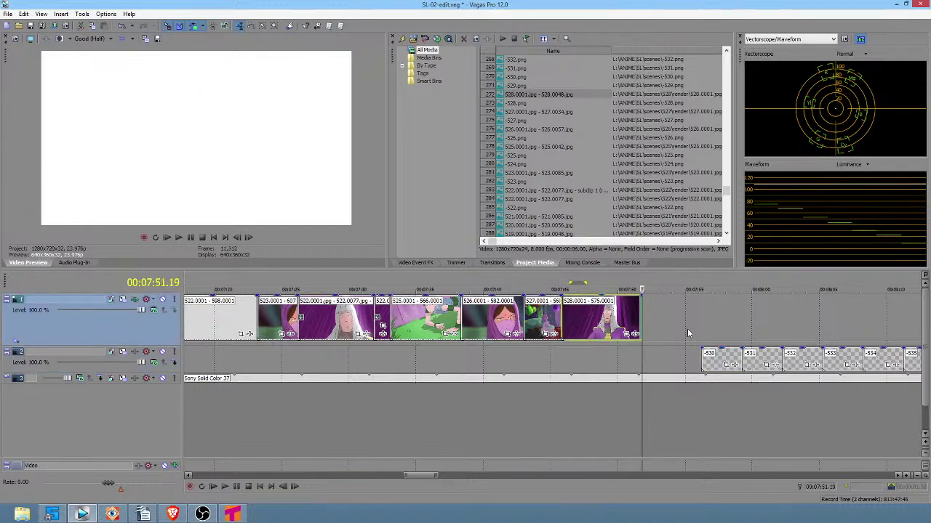
Step: Clean the unused project media and import the rendered 529 JPG sequence, frames 0001 to 0024
{"action": "left_click", "coordinate": [80, 14]}
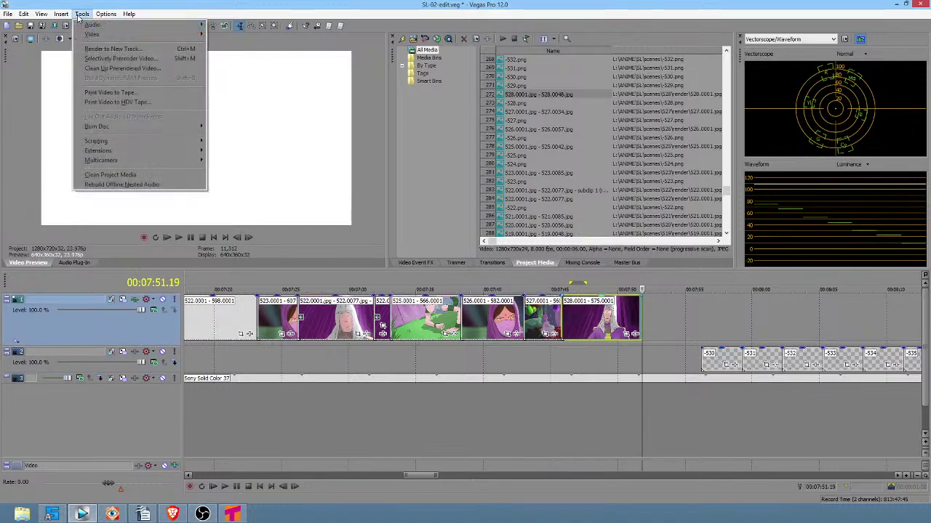
{"action": "left_click", "coordinate": [111, 175]}
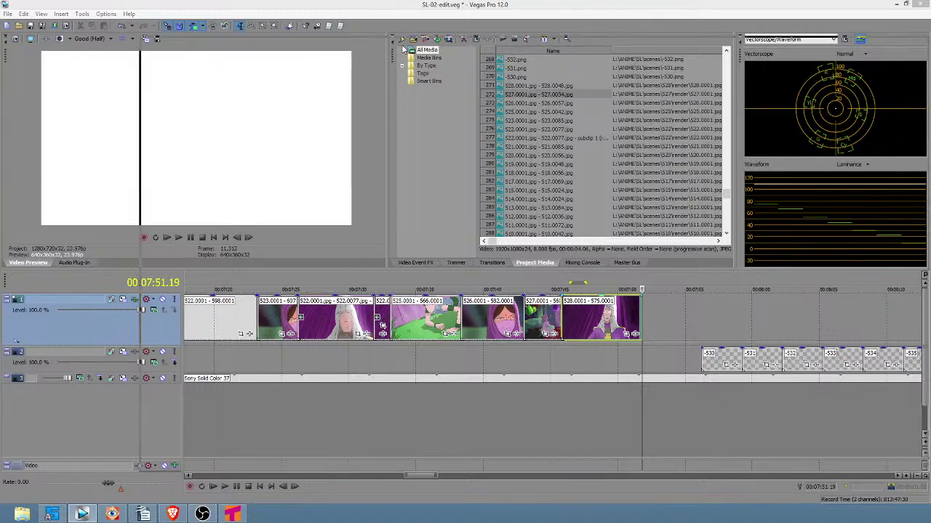
{"action": "double_click", "coordinate": [443, 82]}
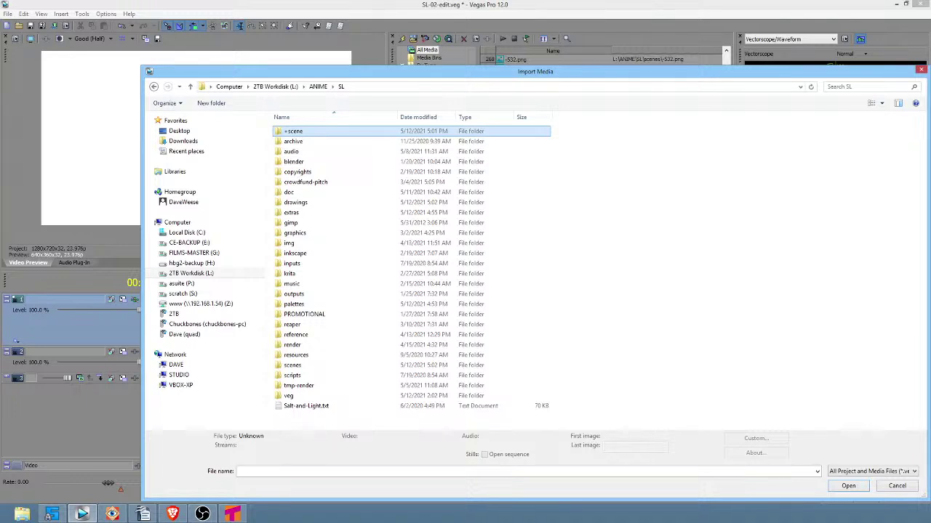
{"action": "key", "text": "Escape"}
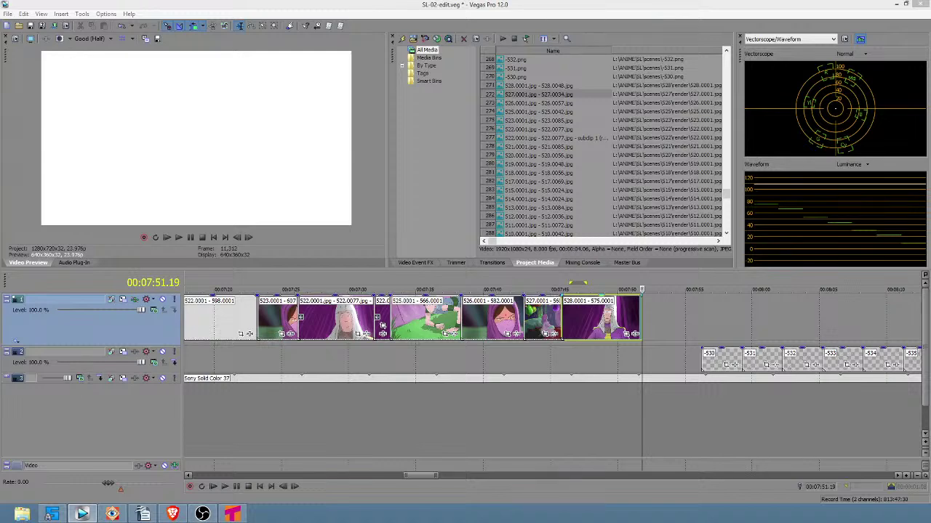
Step: Set the frame rate of the imported 529 image sequence to 8 fps in its media properties
{"action": "left_click", "coordinate": [476, 39]}
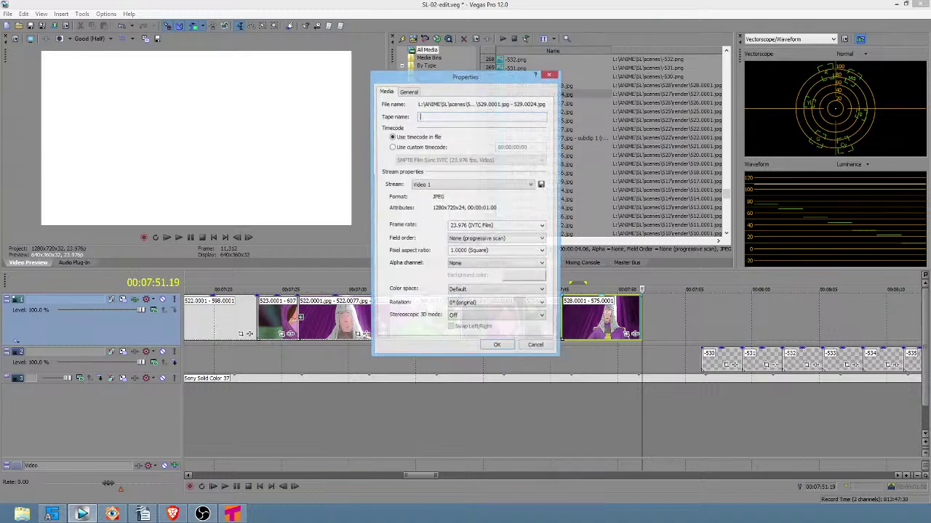
{"action": "left_click", "coordinate": [511, 226]}
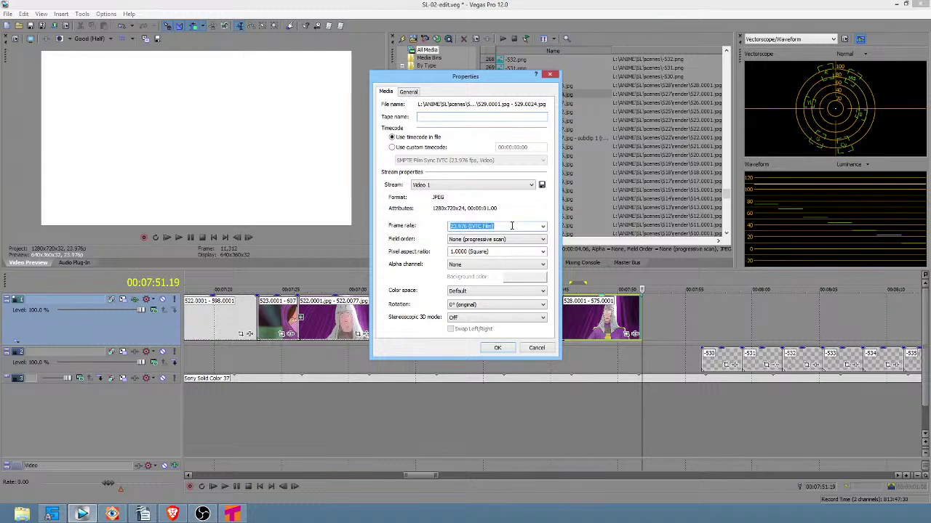
{"action": "type", "text": "8"}
{"action": "left_click", "coordinate": [499, 348]}
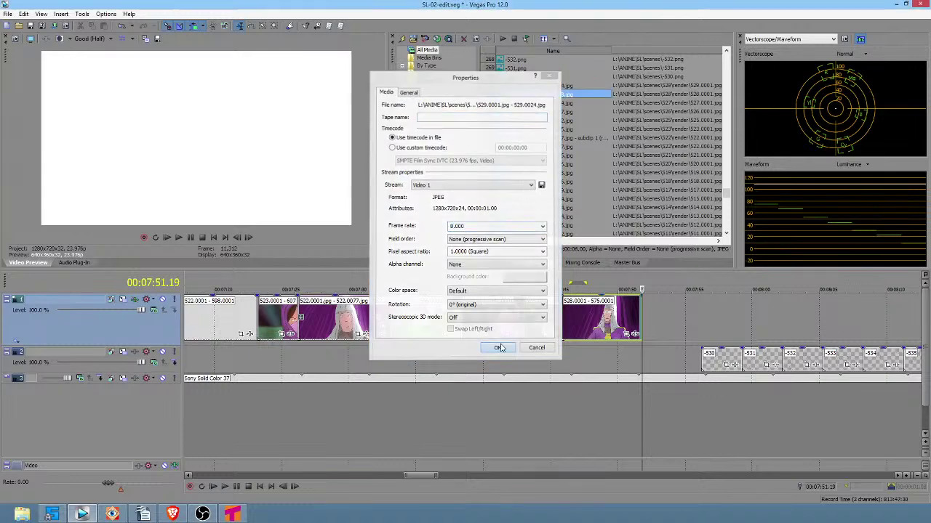
Step: Place the 529 sequence on the first video track directly after the 528 event and disable its resampling
{"action": "left_click", "coordinate": [529, 88]}
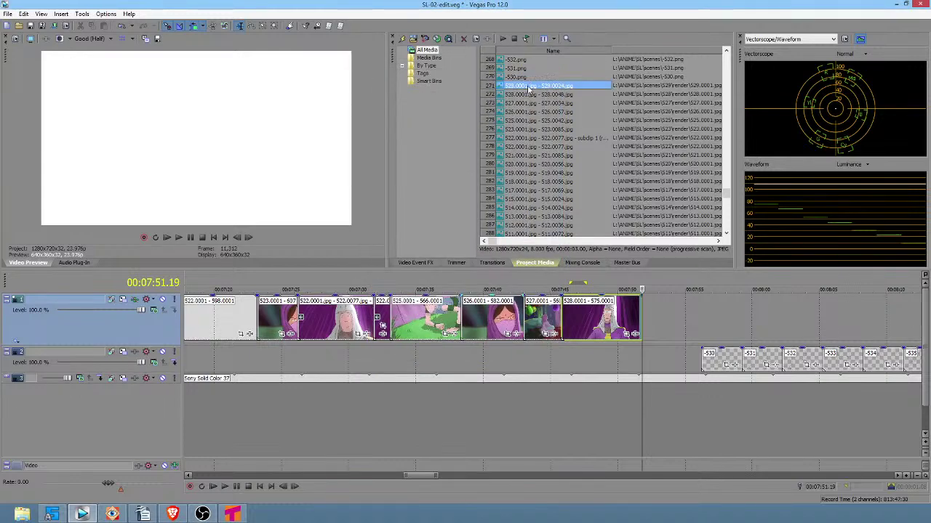
{"action": "left_click_drag", "start_coordinate": [530, 88], "coordinate": [654, 333]}
{"action": "right_click", "coordinate": [656, 320]}
{"action": "left_click", "coordinate": [680, 311]}
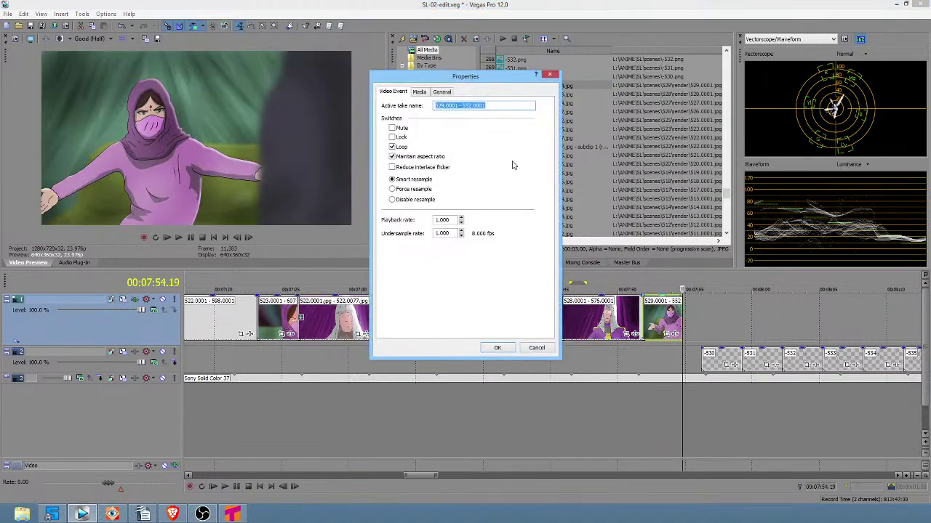
{"action": "left_click", "coordinate": [413, 200]}
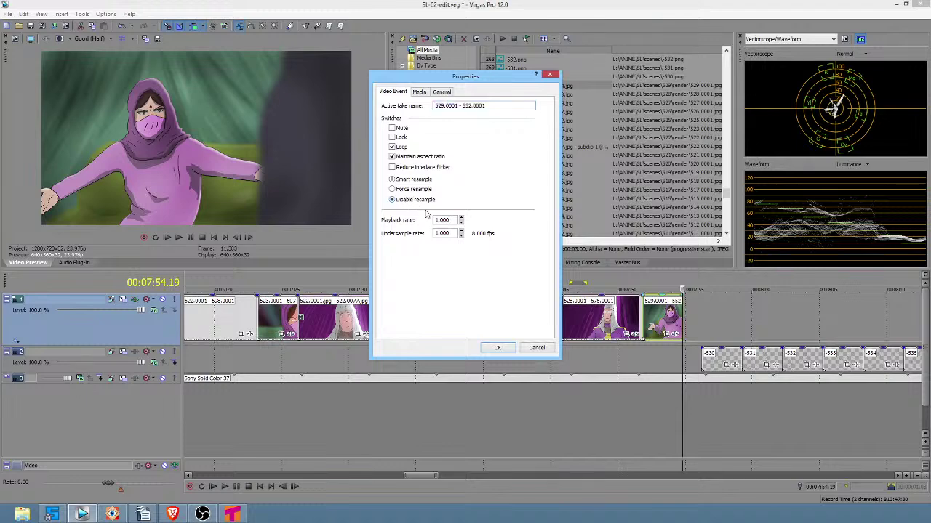
{"action": "left_click", "coordinate": [507, 349]}
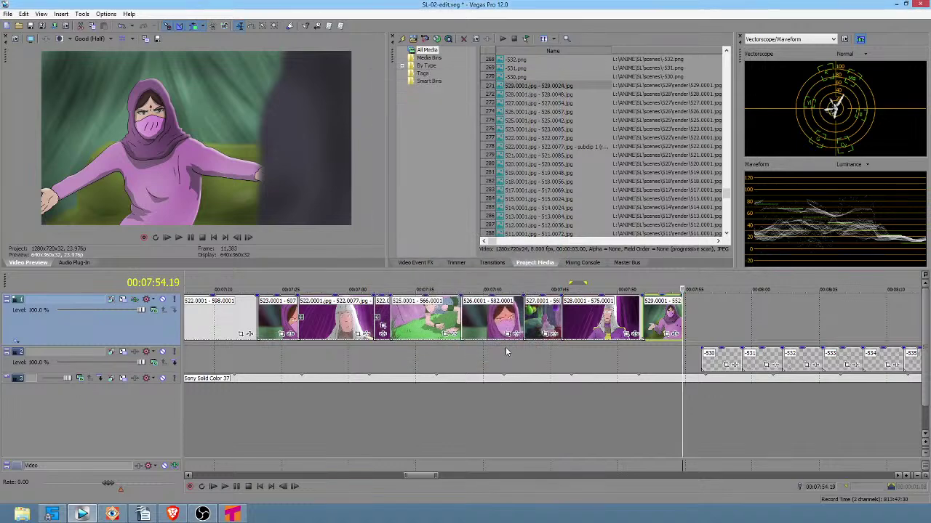
Step: Play the edit from about 00:07:44.13 through the new 529 shot to review it in sequence
{"action": "left_click", "coordinate": [544, 351]}
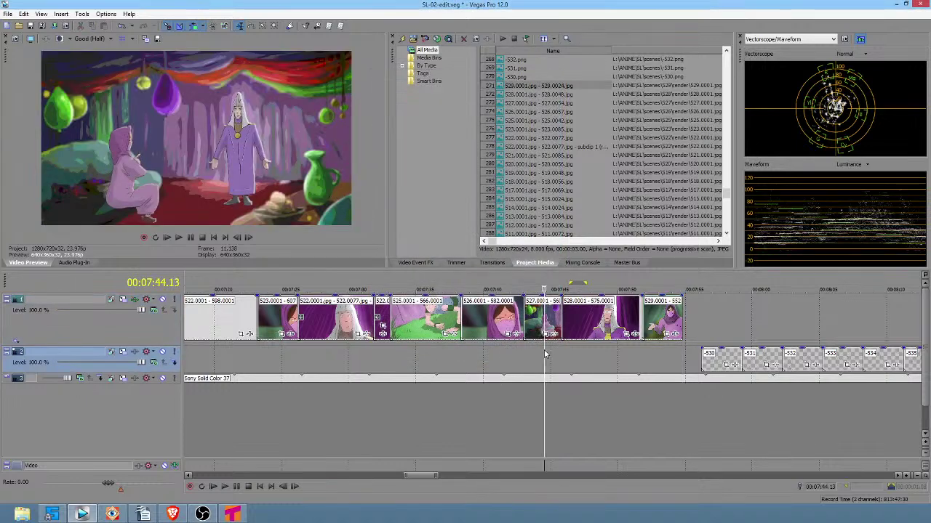
{"action": "key", "text": "space"}
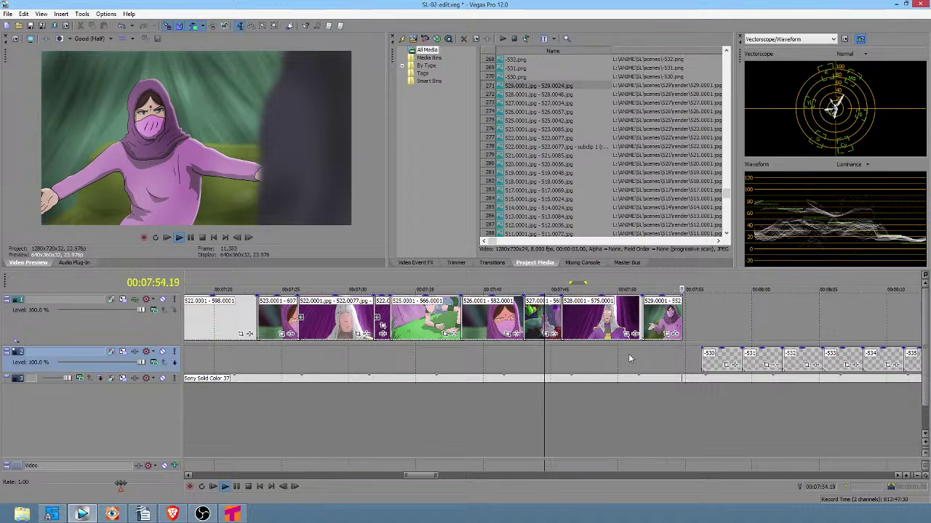
{"action": "key", "text": "space"}
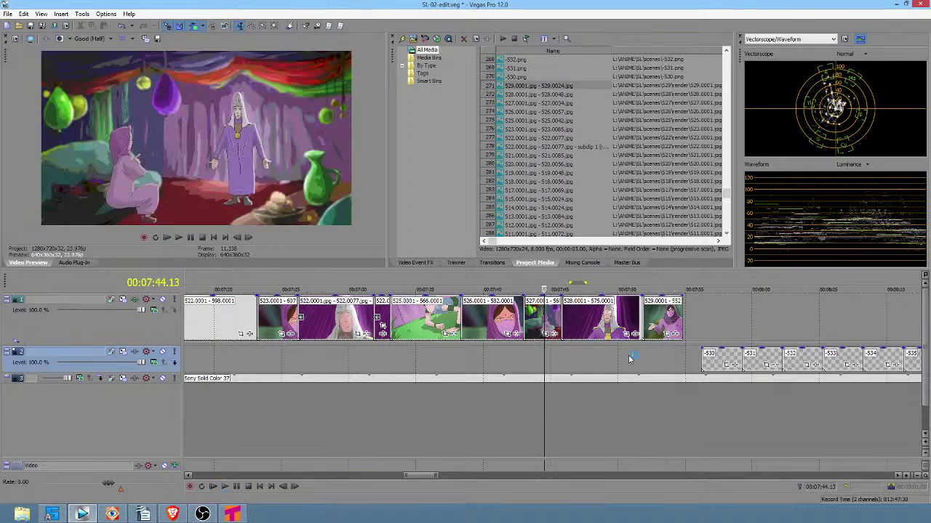
{"action": "left_click", "coordinate": [650, 332]}
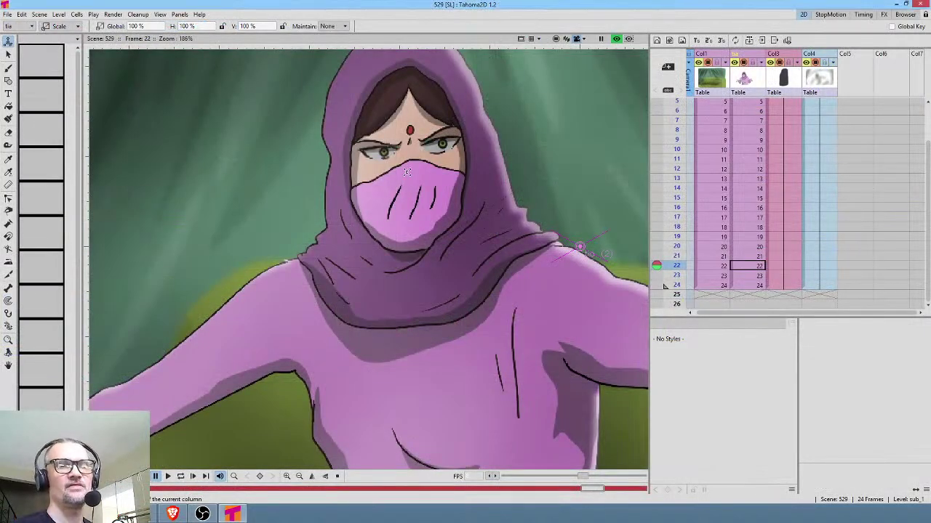
Step: Switch back to Tahoma2D and reduce the opacity of the OverlayIno01 effect to about 0.458, closing its settings
{"action": "scroll", "coordinate": [412, 160], "scroll_direction": "down", "scroll_amount": 5}
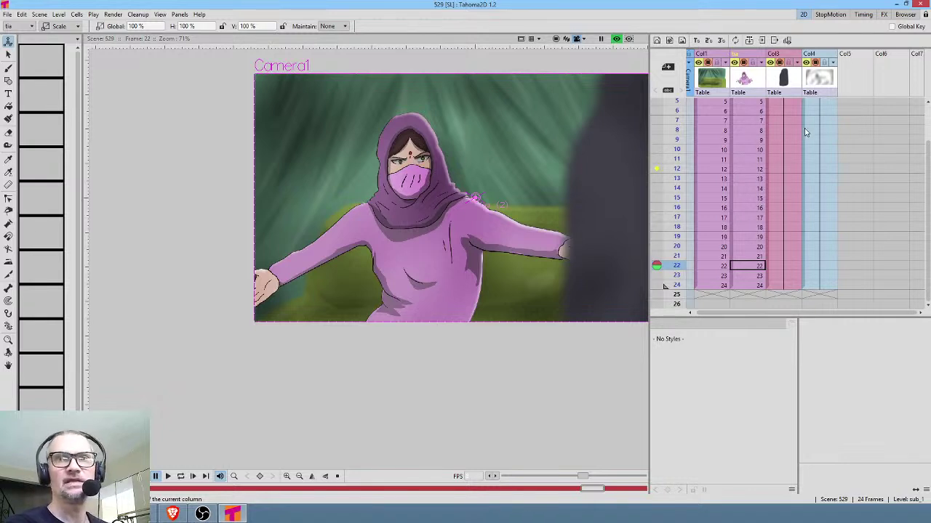
{"action": "left_click", "coordinate": [825, 77]}
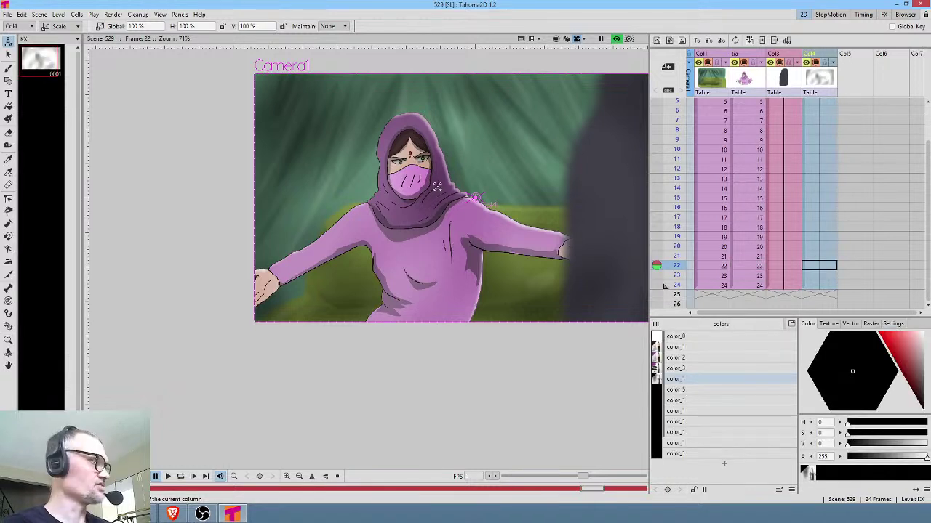
{"action": "key", "text": "F5"}
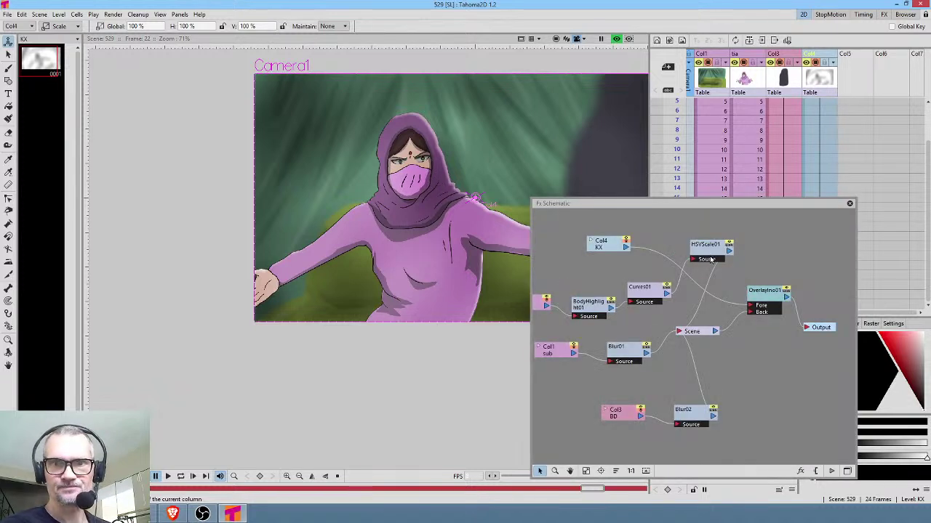
{"action": "double_click", "coordinate": [772, 299]}
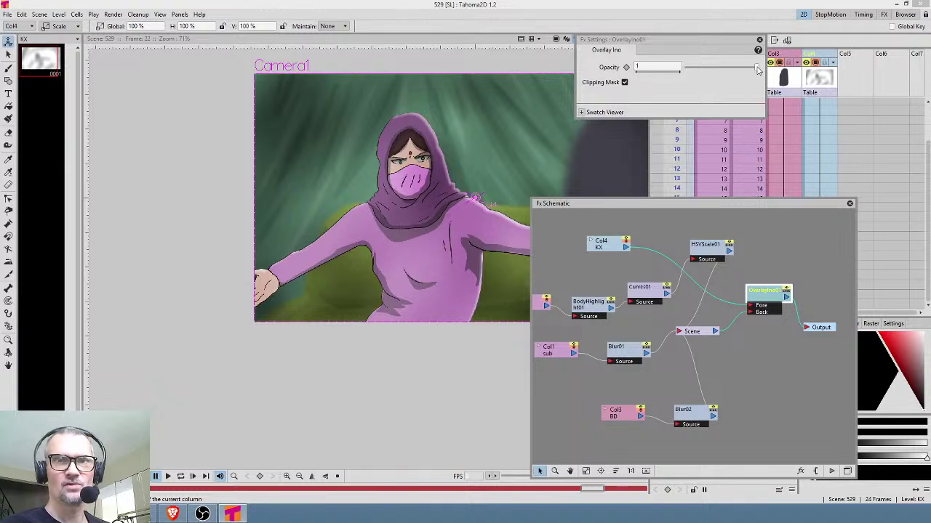
{"action": "left_click_drag", "start_coordinate": [757, 68], "coordinate": [720, 70]}
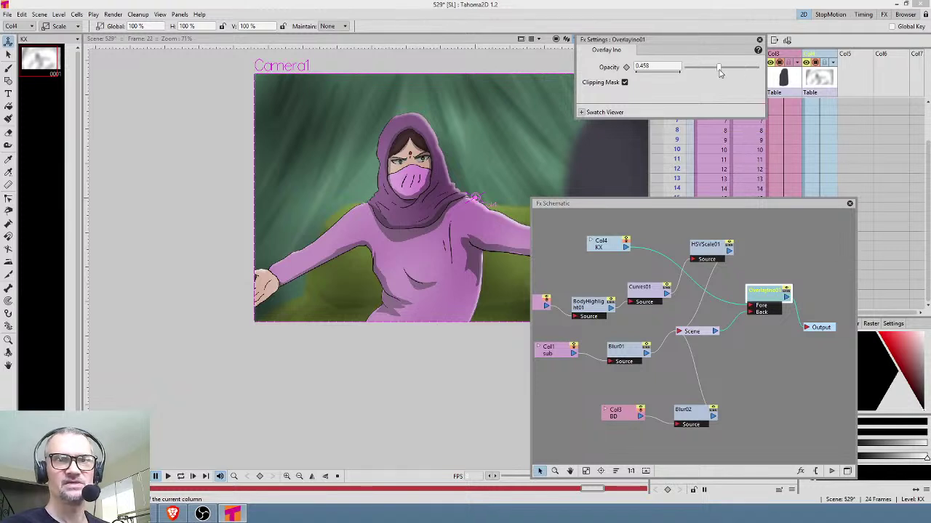
{"action": "left_click", "coordinate": [760, 39]}
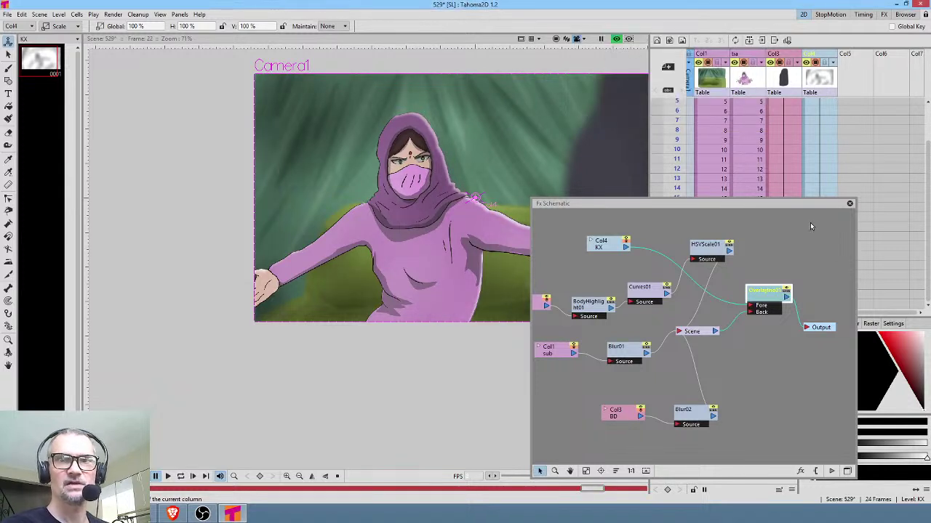
Step: Close the effects schematic and create a mesh for the tia column's frame 1 drawing, saving it under the different suggested path
{"action": "left_click", "coordinate": [849, 204]}
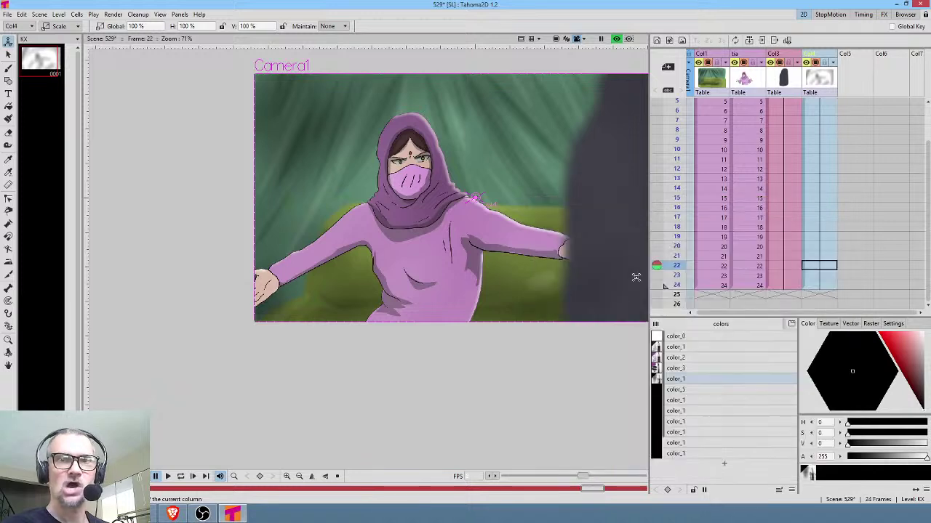
{"action": "scroll", "coordinate": [765, 190], "scroll_direction": "up", "scroll_amount": 2}
{"action": "left_click", "coordinate": [755, 106]}
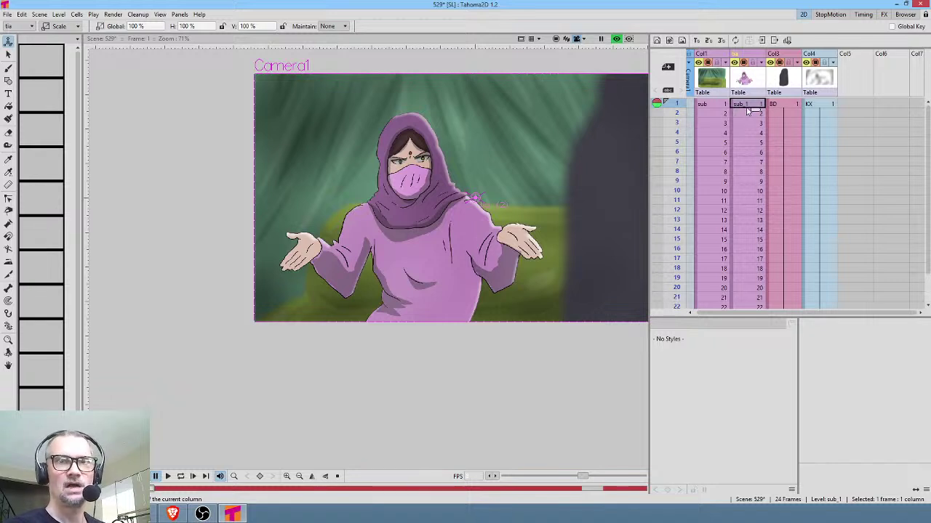
{"action": "key", "text": "x"}
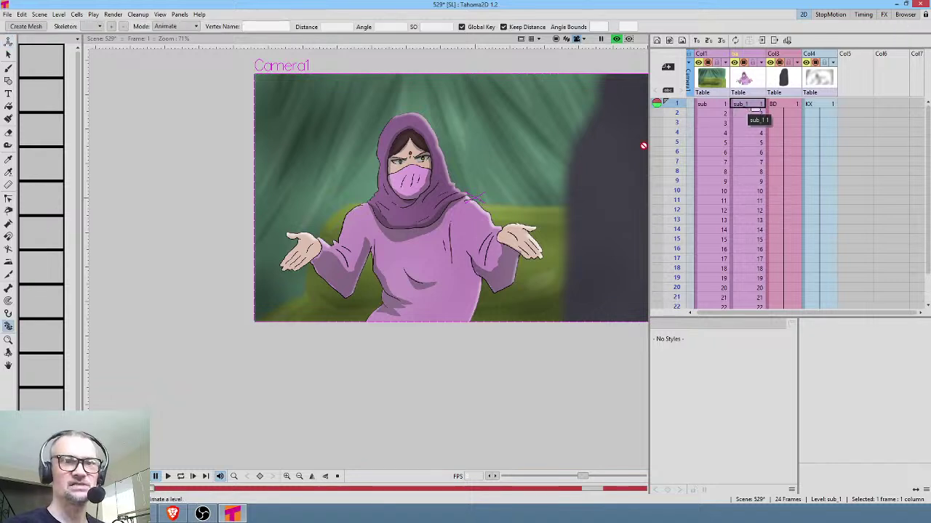
{"action": "left_click", "coordinate": [34, 27]}
{"action": "left_click", "coordinate": [396, 413]}
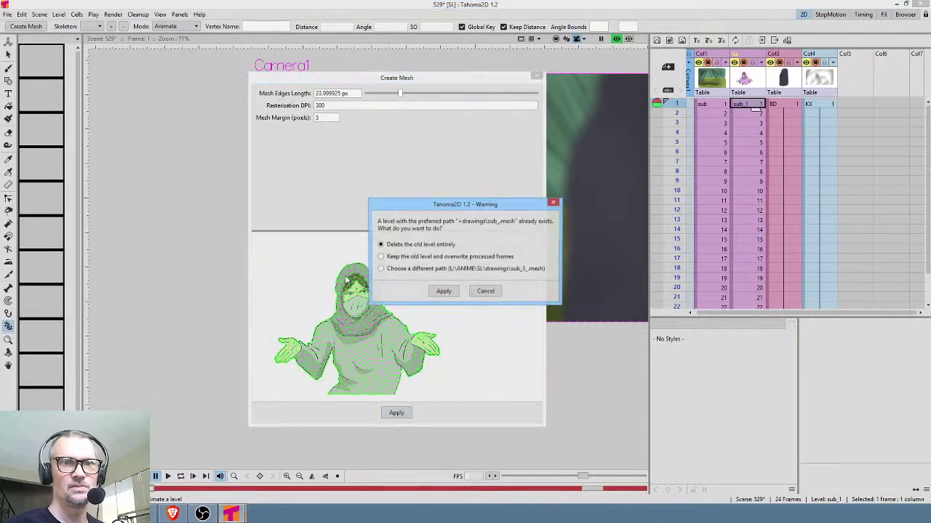
{"action": "left_click", "coordinate": [416, 270]}
{"action": "left_click", "coordinate": [444, 292]}
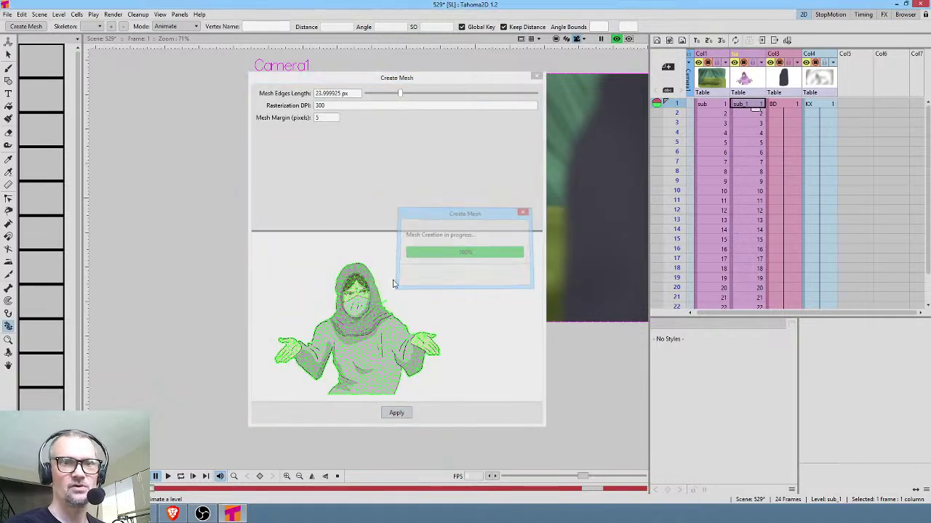
Step: In the Plastic tool's Build Skeleton mode, place a chain of vertices from below the waist up through chest and neck to the forehead
{"action": "left_click", "coordinate": [179, 14]}
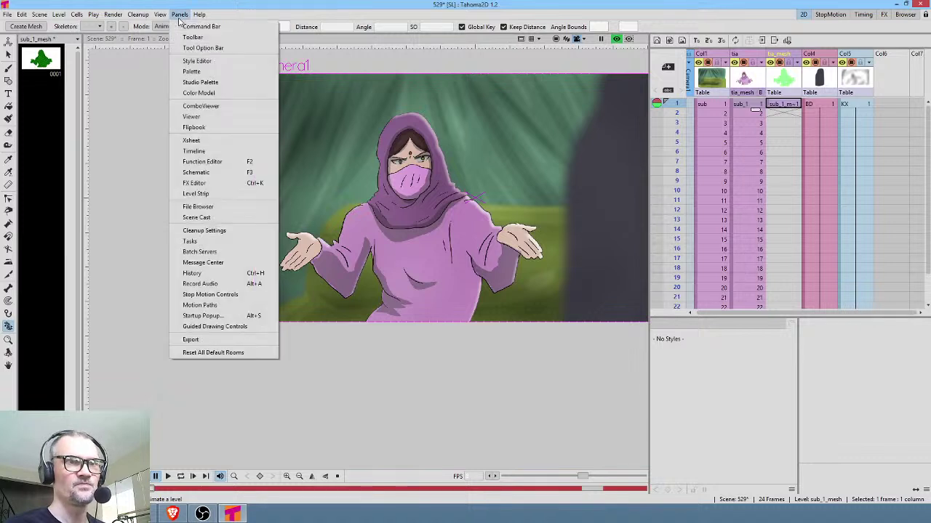
{"action": "left_click", "coordinate": [168, 28]}
{"action": "left_click", "coordinate": [168, 27]}
{"action": "left_click", "coordinate": [179, 50]}
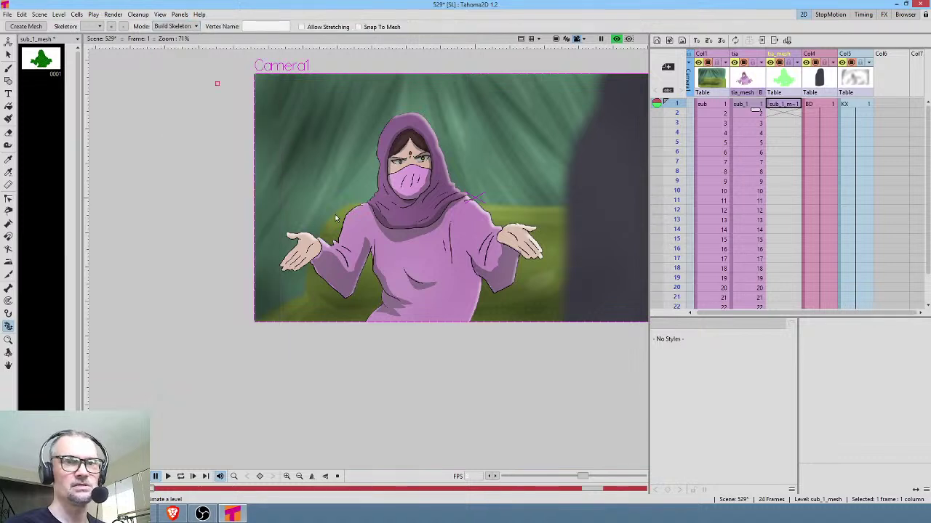
{"action": "left_click", "coordinate": [414, 346]}
{"action": "left_click", "coordinate": [423, 321]}
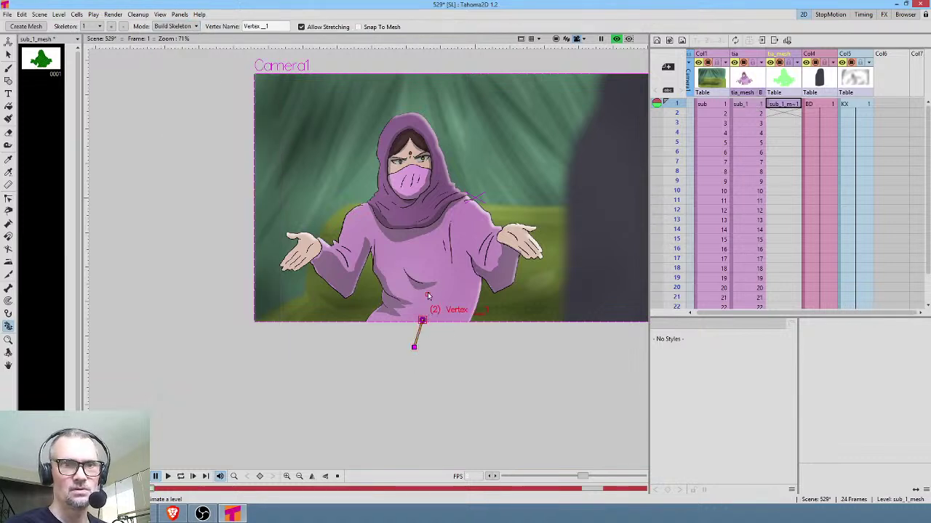
{"action": "left_click", "coordinate": [425, 285]}
{"action": "left_click", "coordinate": [416, 233]}
{"action": "left_click", "coordinate": [413, 202]}
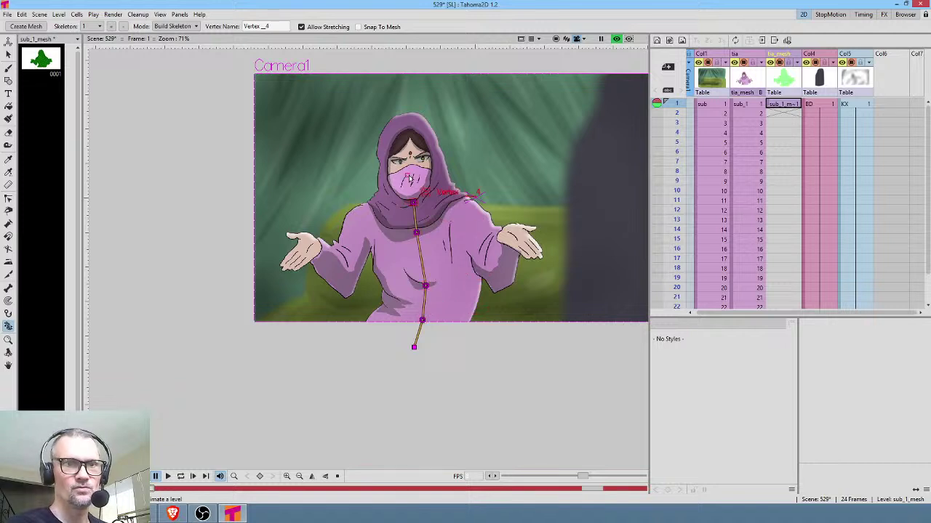
{"action": "left_click", "coordinate": [410, 163]}
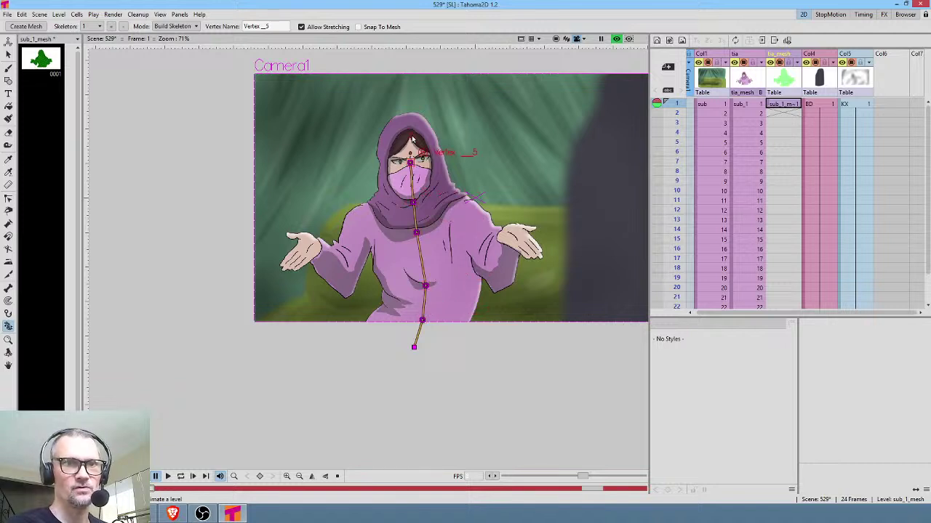
{"action": "left_click", "coordinate": [408, 130]}
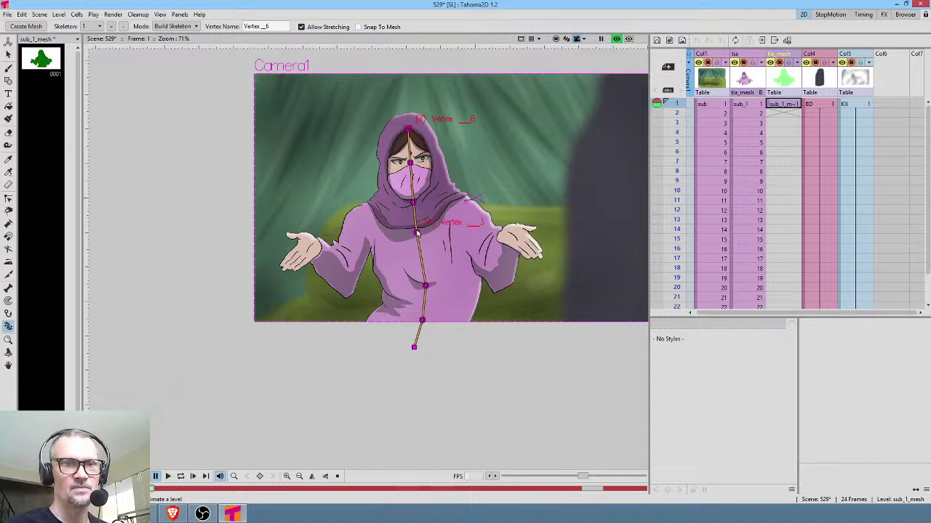
Step: Insert an extra vertex in the lowest bone and branch hip bones to both sides from the pelvis vertex, centring that vertex
{"action": "left_click", "coordinate": [417, 233]}
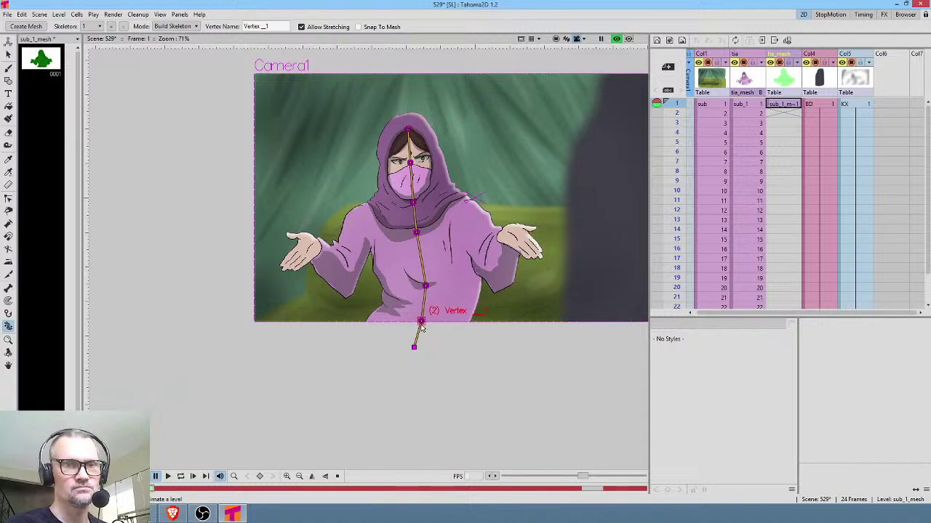
{"action": "left_click", "coordinate": [418, 332]}
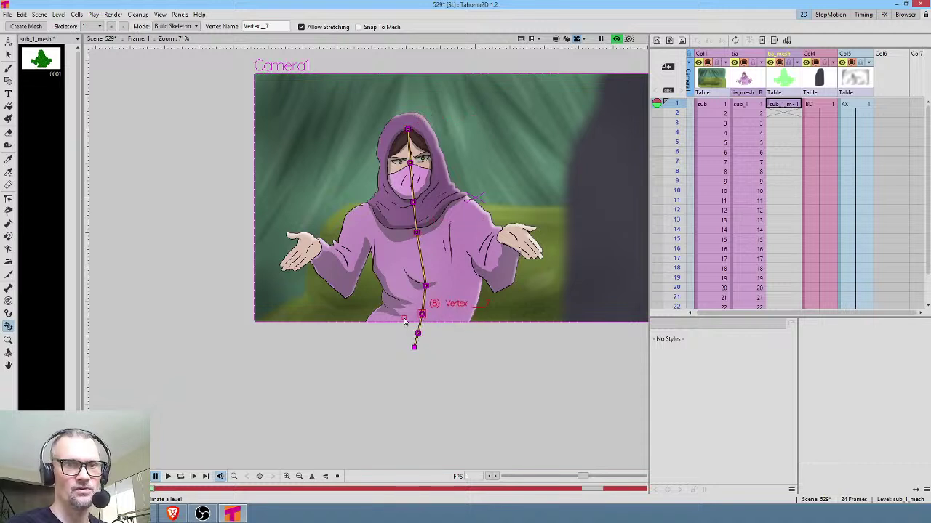
{"action": "left_click", "coordinate": [381, 316]}
{"action": "left_click", "coordinate": [385, 305]}
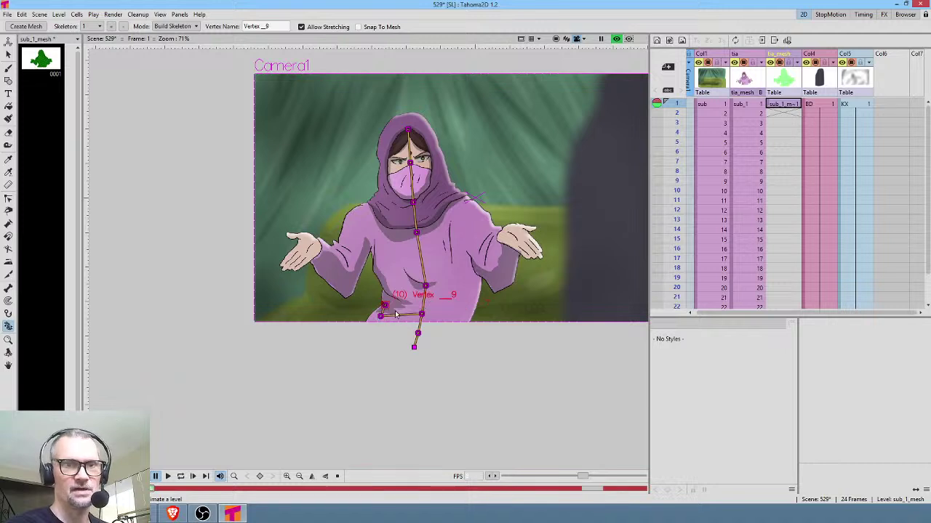
{"action": "left_click_drag", "start_coordinate": [421, 314], "coordinate": [426, 314]}
{"action": "left_click", "coordinate": [459, 315]}
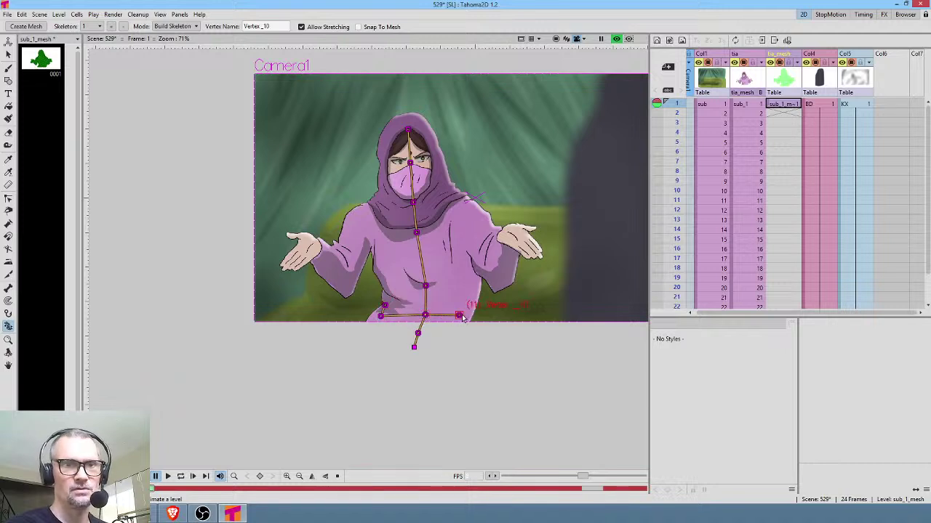
Step: Branch both arms from the chest vertex, placing vertices at each shoulder, elbow and hand
{"action": "left_click", "coordinate": [417, 234]}
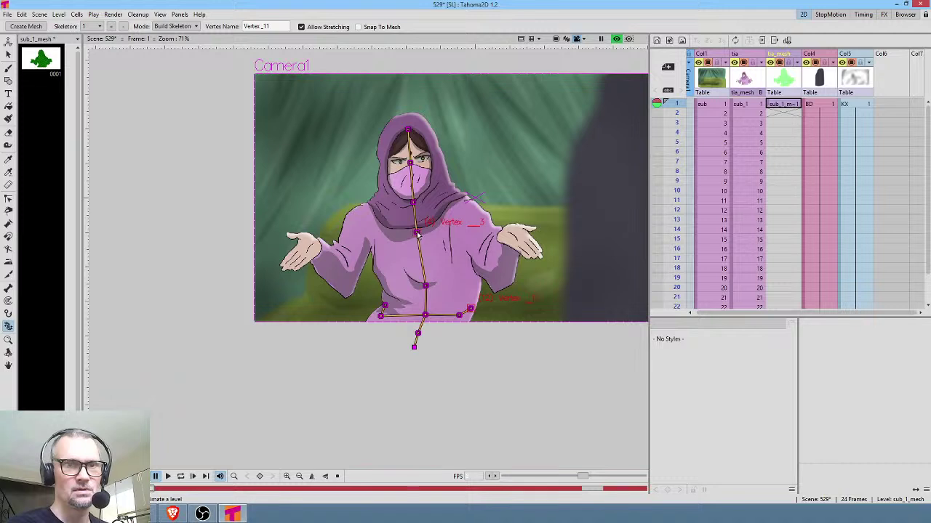
{"action": "left_click", "coordinate": [366, 221]}
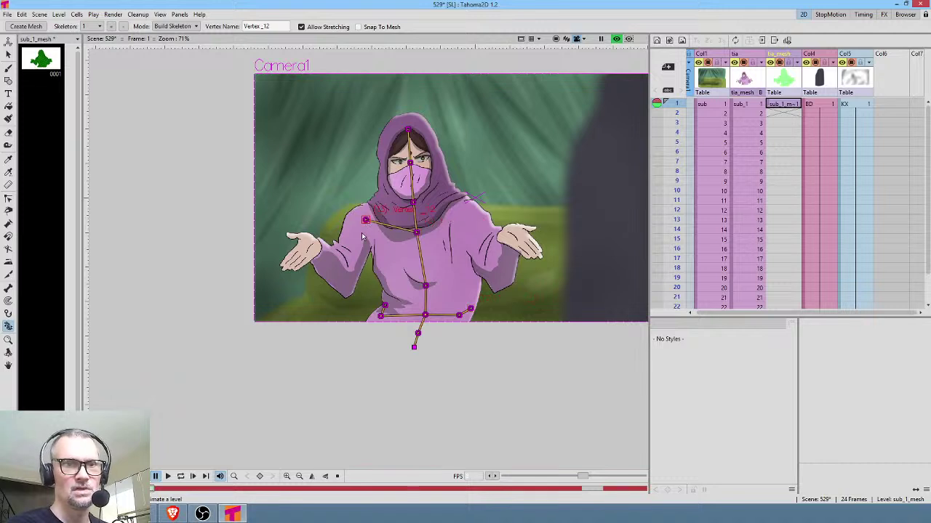
{"action": "left_click", "coordinate": [341, 267]}
{"action": "left_click", "coordinate": [309, 244]}
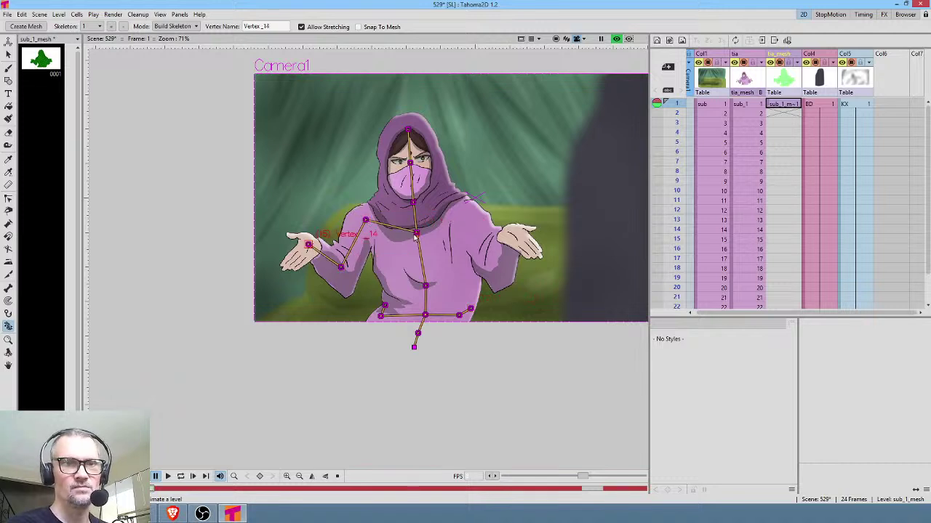
{"action": "left_click", "coordinate": [416, 234]}
{"action": "left_click", "coordinate": [465, 211]}
{"action": "left_click", "coordinate": [498, 259]}
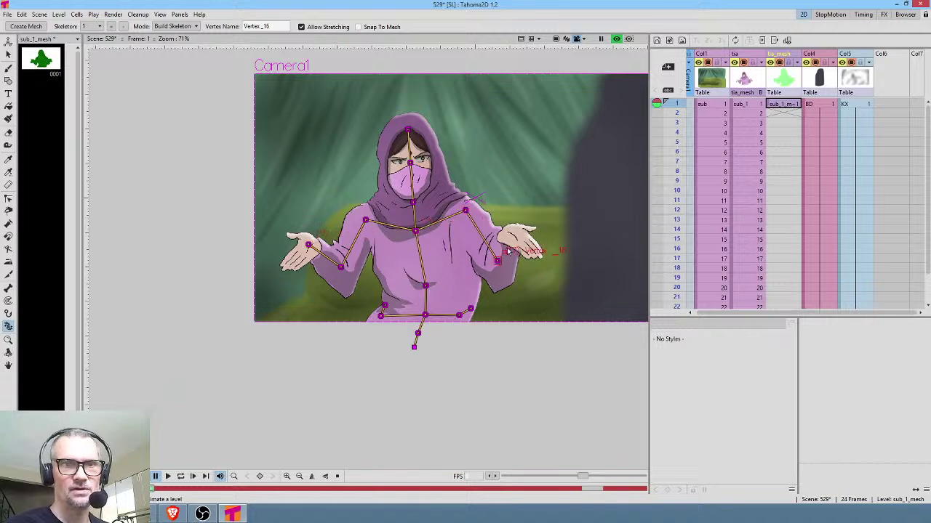
{"action": "left_click", "coordinate": [512, 238]}
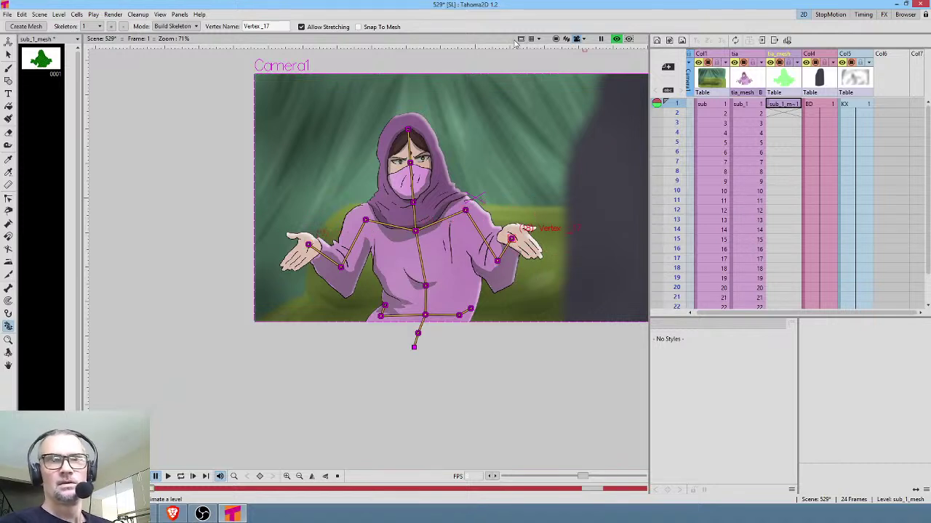
Step: Switch the skeleton to Animate mode and tilt the upper body at frame 1 by rotating the chest vertex to about 4.81°
{"action": "left_click", "coordinate": [175, 26]}
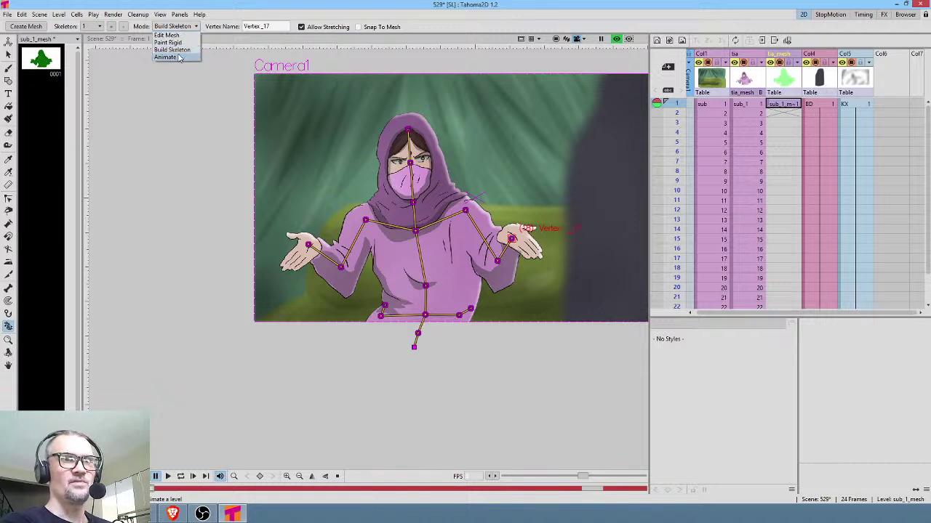
{"action": "left_click", "coordinate": [168, 56]}
{"action": "left_click_drag", "start_coordinate": [415, 232], "coordinate": [411, 233]}
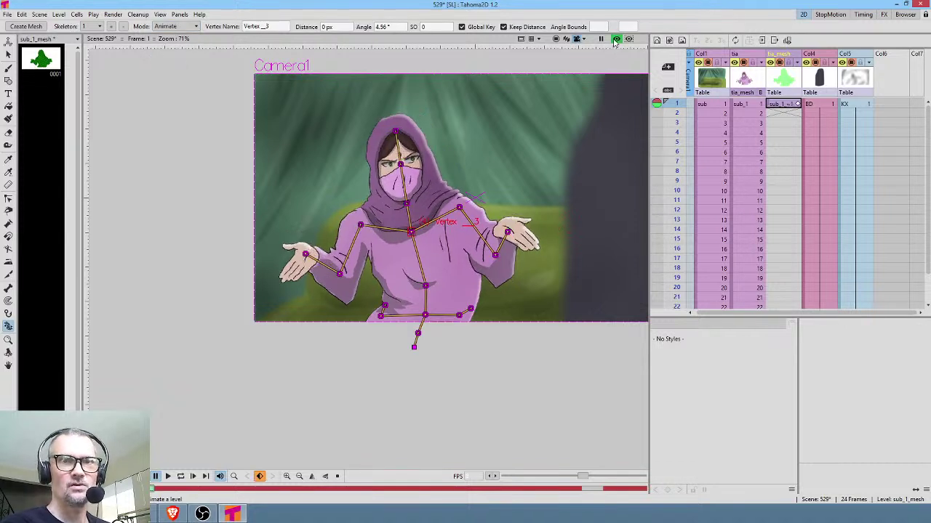
{"action": "left_click_drag", "start_coordinate": [413, 234], "coordinate": [411, 233]}
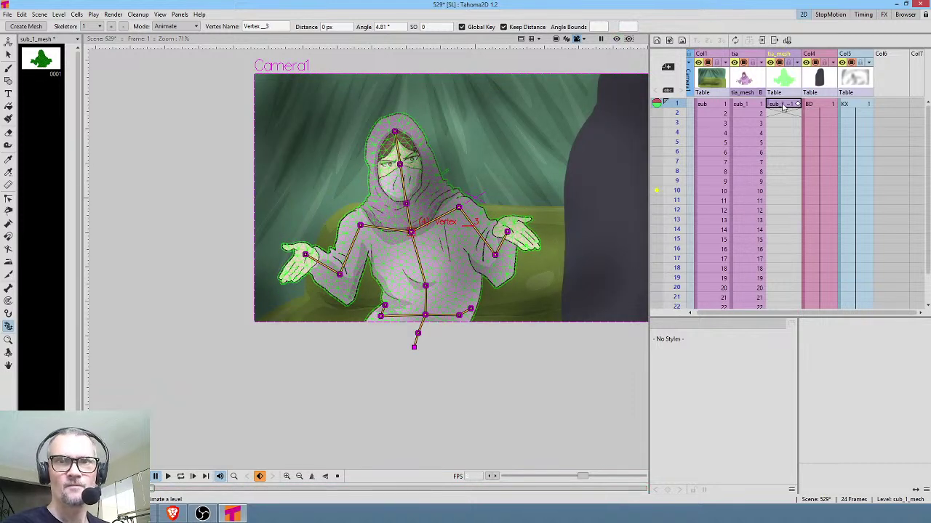
Step: Extend the tia_mesh exposure from frame 1 through frame 10, removing the extra cell at frame 11
{"action": "left_click_drag", "start_coordinate": [785, 108], "coordinate": [797, 209]}
{"action": "mouse_move", "coordinate": [677, 129]}
{"action": "left_mouse_down"}
{"action": "mouse_move", "coordinate": [680, 209]}
{"action": "mouse_move", "coordinate": [679, 196]}
{"action": "left_mouse_up"}
{"action": "left_click", "coordinate": [800, 201]}
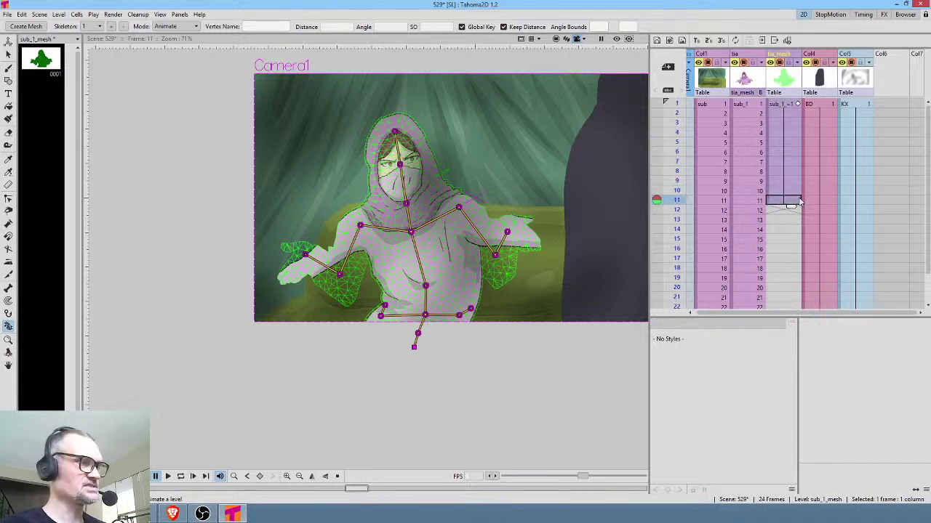
{"action": "key", "text": "Delete"}
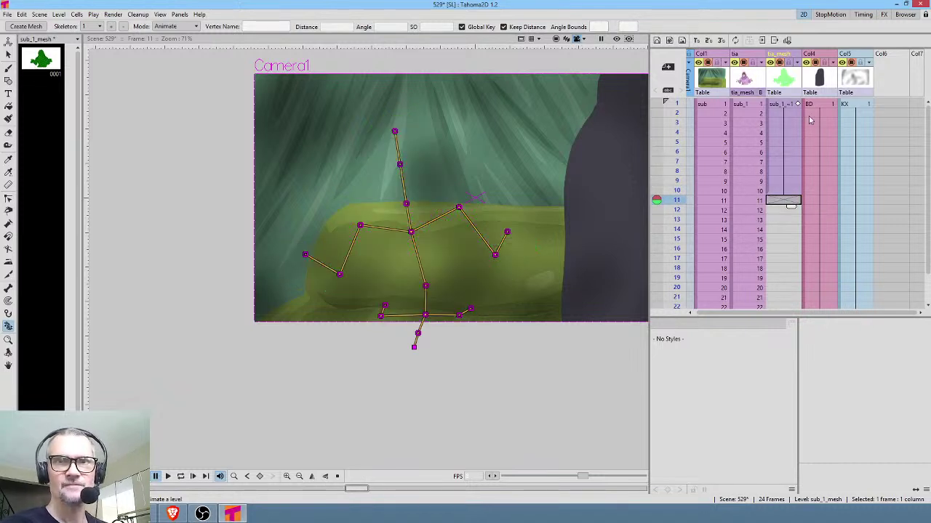
Step: Insert an empty column after tia_mesh and move the tia drawings of frames 11 to 24 into it
{"action": "left_click", "coordinate": [786, 80]}
{"action": "key", "text": "Insert"}
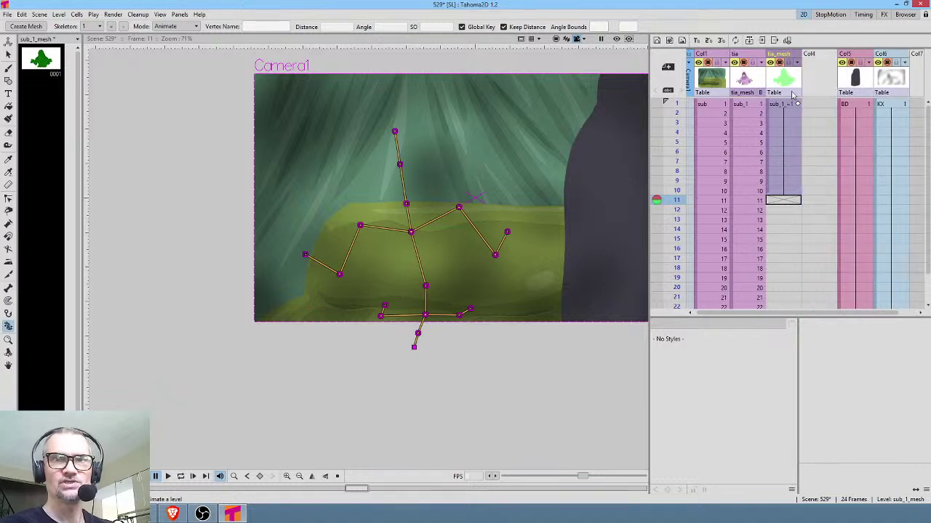
{"action": "left_click", "coordinate": [744, 203]}
{"action": "scroll", "coordinate": [762, 228], "scroll_direction": "down", "scroll_amount": 3}
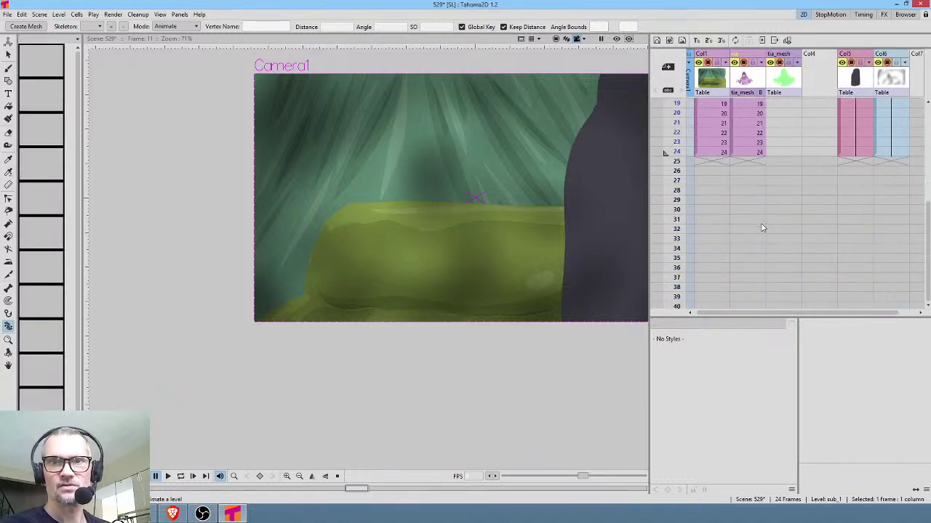
{"action": "left_click", "coordinate": [745, 153], "text": "shift"}
{"action": "scroll", "coordinate": [782, 183], "scroll_direction": "up", "scroll_amount": 3}
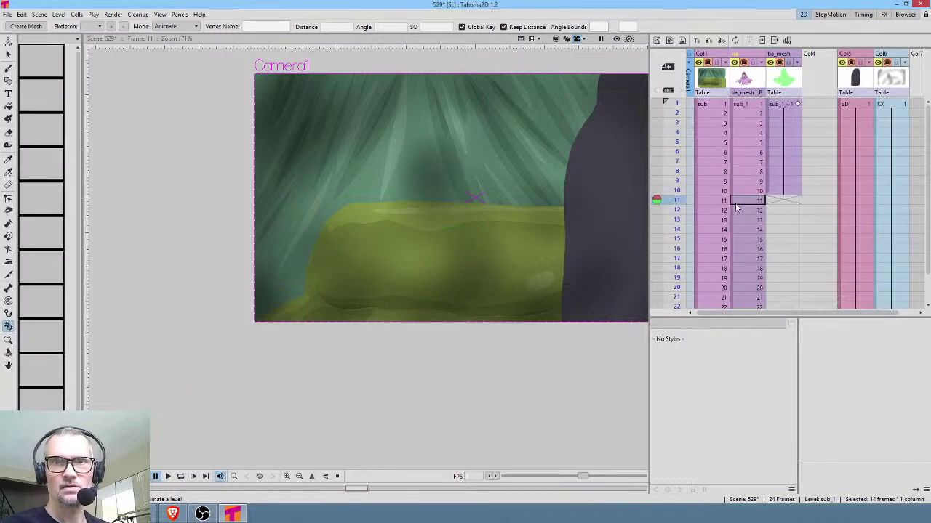
{"action": "left_click_drag", "start_coordinate": [733, 207], "coordinate": [819, 203]}
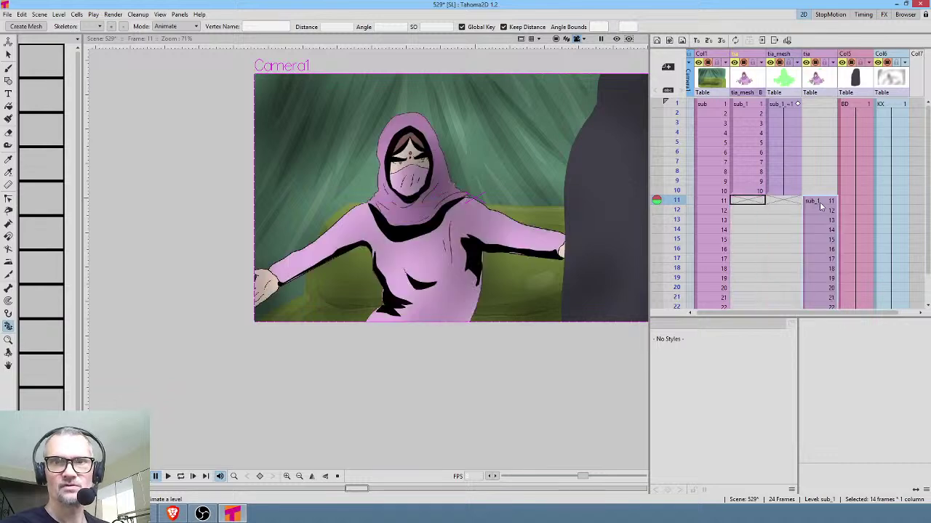
Step: At frame 7 of the mesh, straighten the head by rotating the forehead vertex to about -7.7° and the face vertex to -0.92°
{"action": "left_click", "coordinate": [784, 105]}
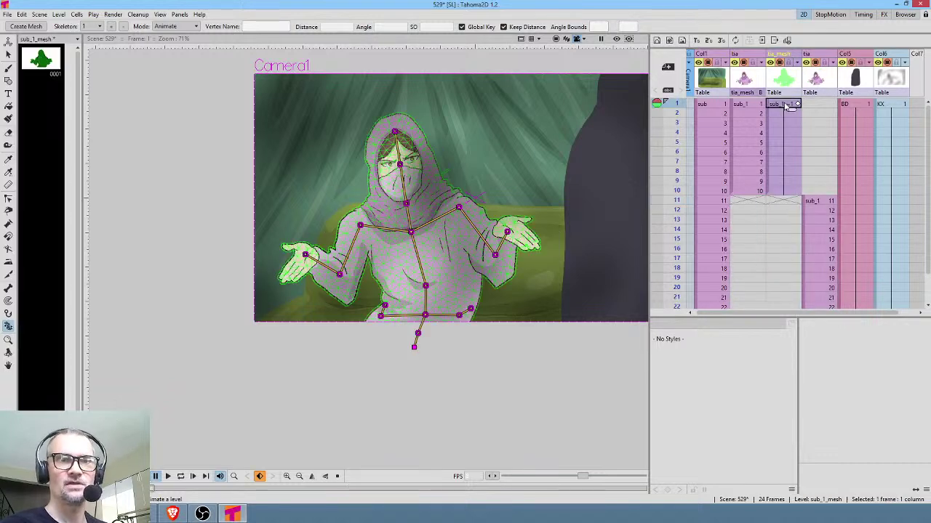
{"action": "left_click_drag", "start_coordinate": [677, 104], "coordinate": [677, 161]}
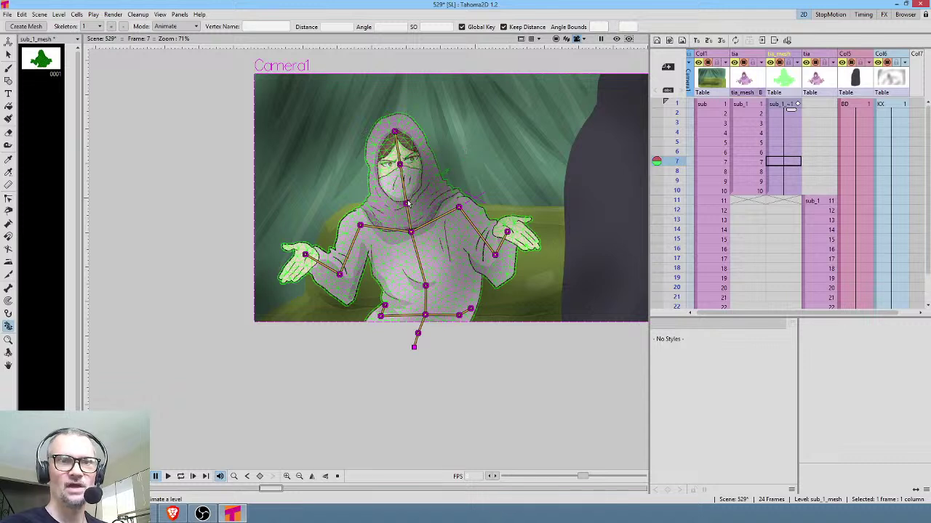
{"action": "left_click_drag", "start_coordinate": [408, 204], "coordinate": [406, 131]}
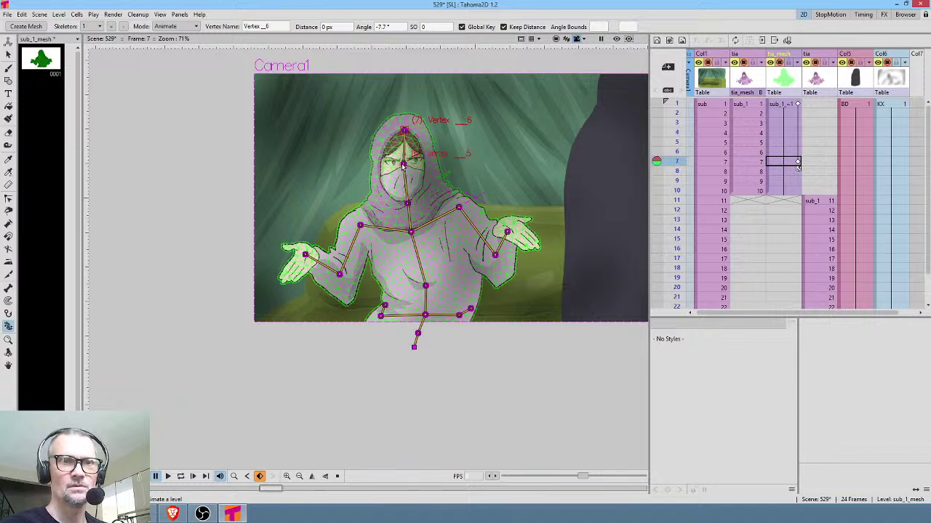
{"action": "left_click_drag", "start_coordinate": [405, 168], "coordinate": [405, 164]}
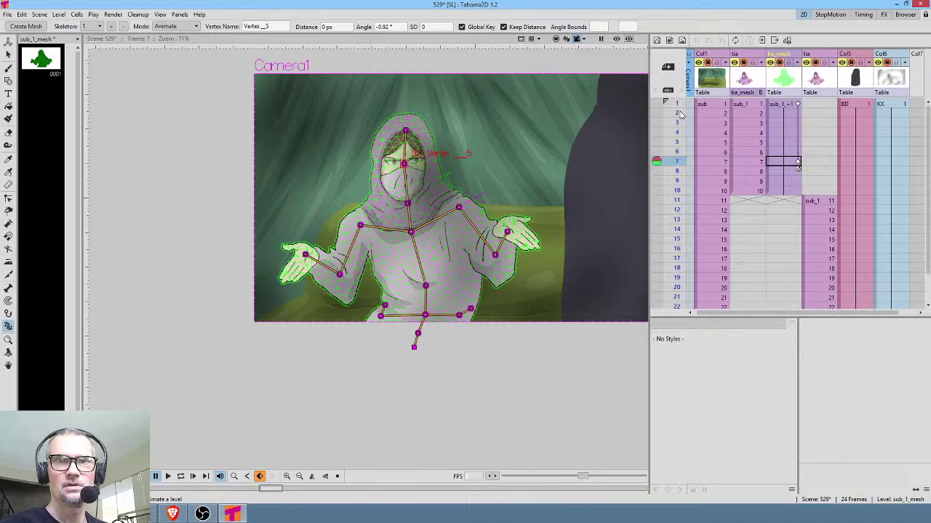
Step: Clear the tia_mesh cell at frame 10 and move the first tia column's frame 10 drawing into the second tia column
{"action": "left_click_drag", "start_coordinate": [678, 104], "coordinate": [676, 197]}
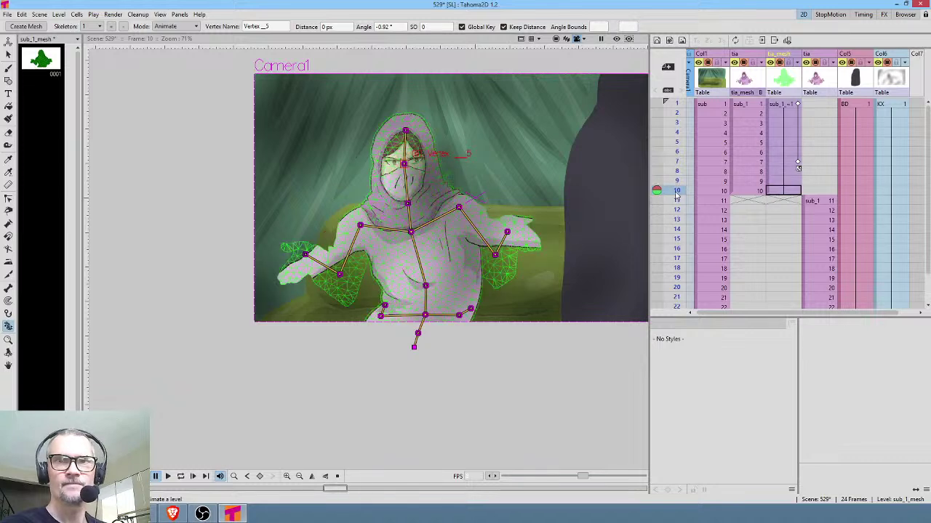
{"action": "left_click", "coordinate": [758, 194]}
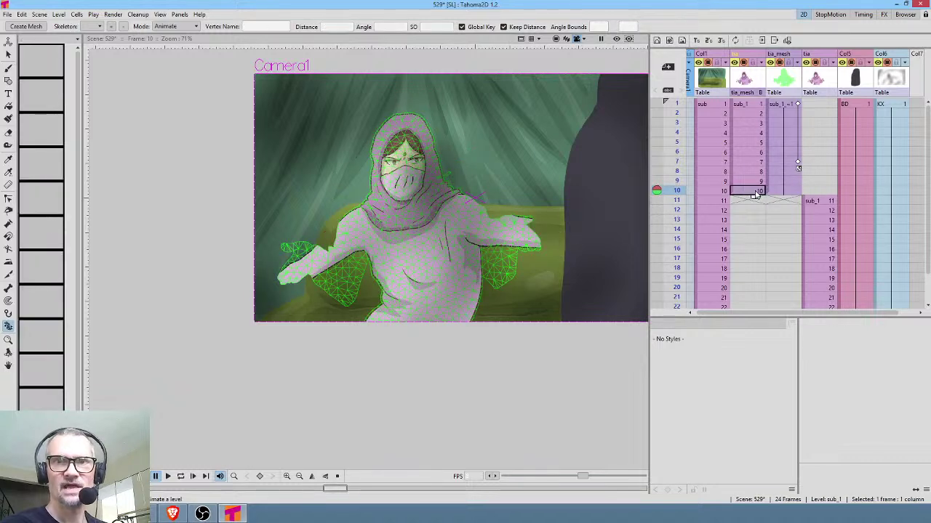
{"action": "left_click", "coordinate": [777, 194]}
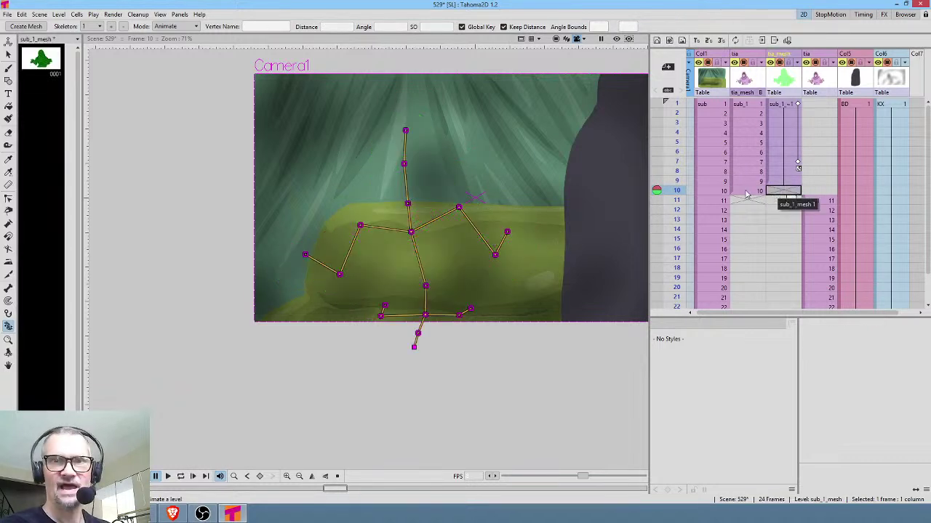
{"action": "left_click", "coordinate": [742, 192]}
{"action": "left_click_drag", "start_coordinate": [732, 191], "coordinate": [821, 194]}
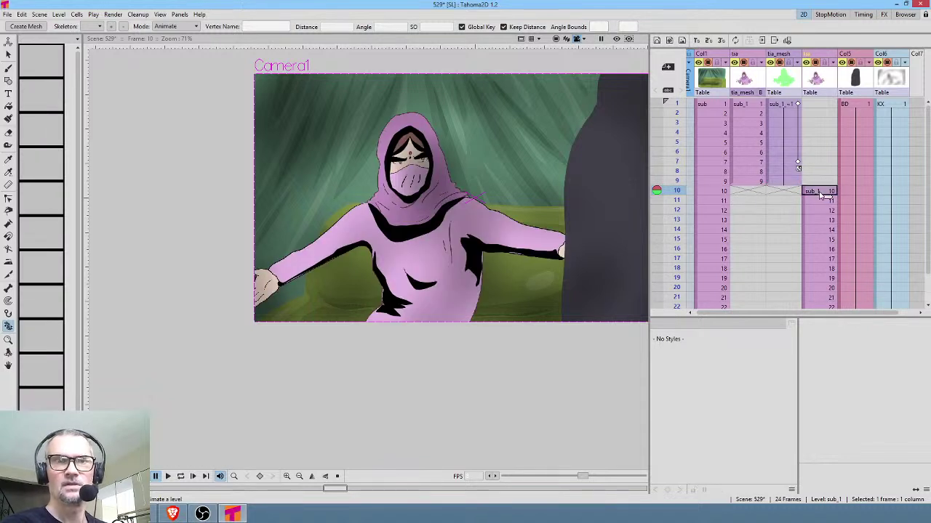
Step: Create a mesh from the second tia column's frame 10 drawing and extend its exposure through frame 24
{"action": "left_click_drag", "start_coordinate": [673, 105], "coordinate": [680, 192]}
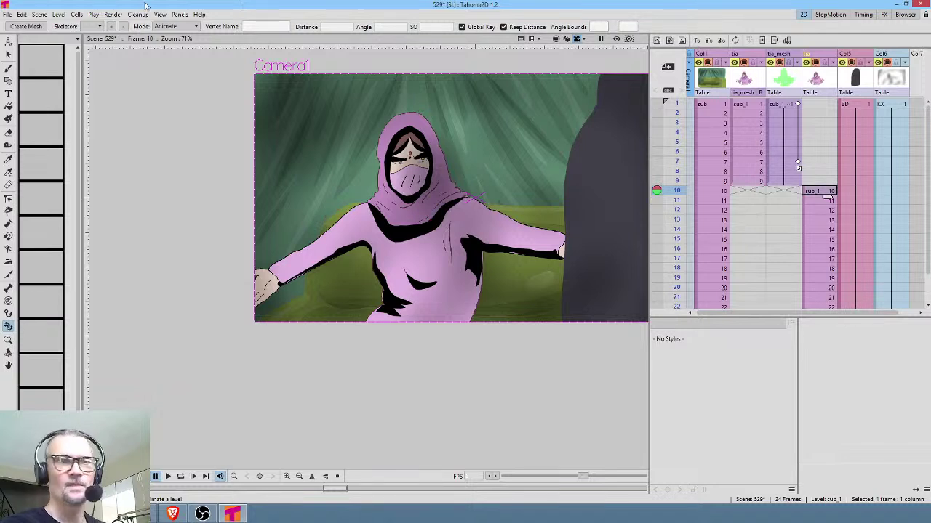
{"action": "left_click", "coordinate": [25, 26]}
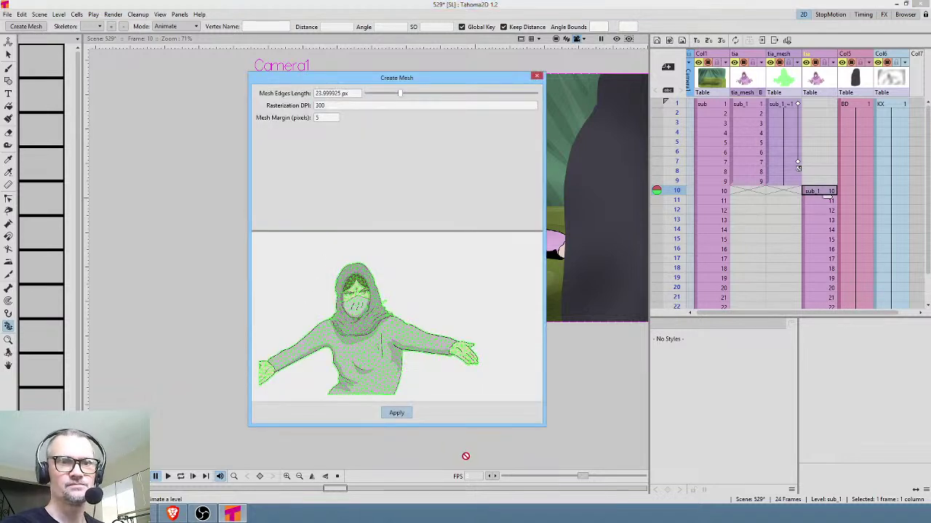
{"action": "left_click", "coordinate": [399, 414]}
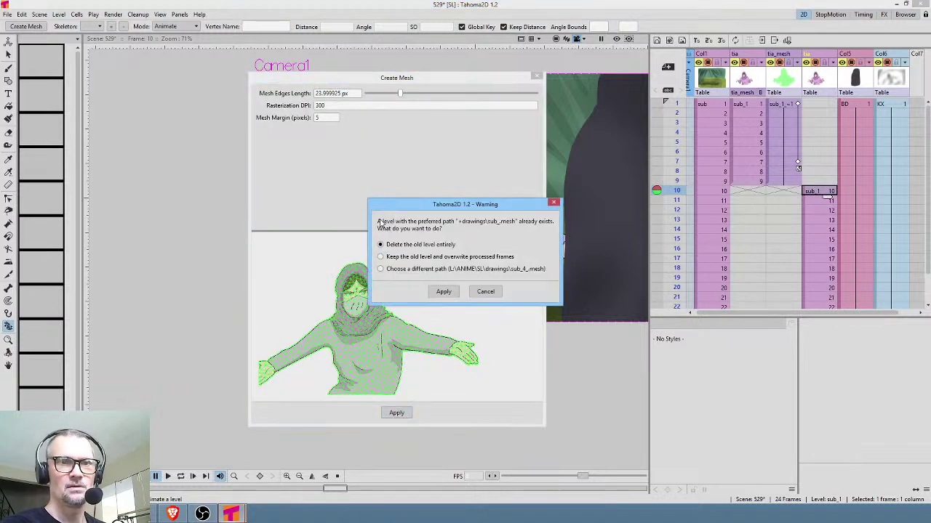
{"action": "left_click", "coordinate": [444, 292]}
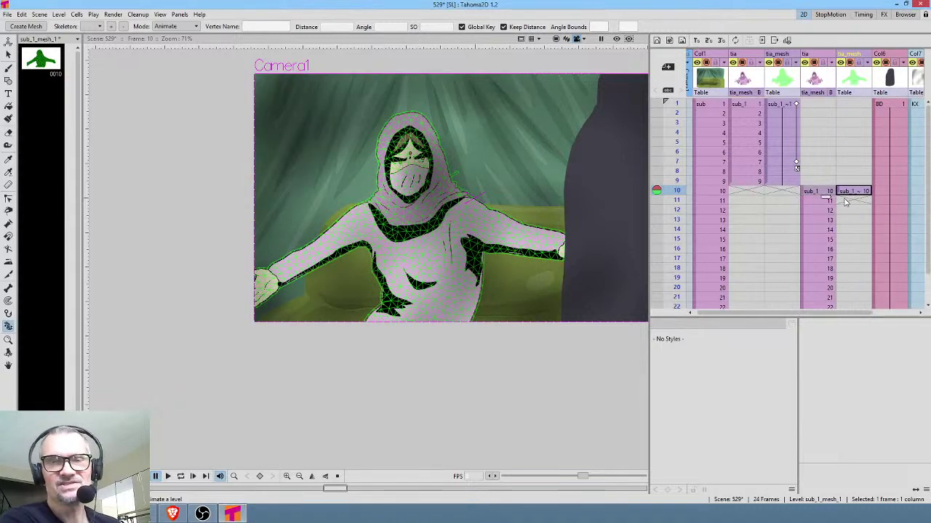
{"action": "left_click_drag", "start_coordinate": [805, 145], "coordinate": [796, 286]}
{"action": "left_click", "coordinate": [808, 140]}
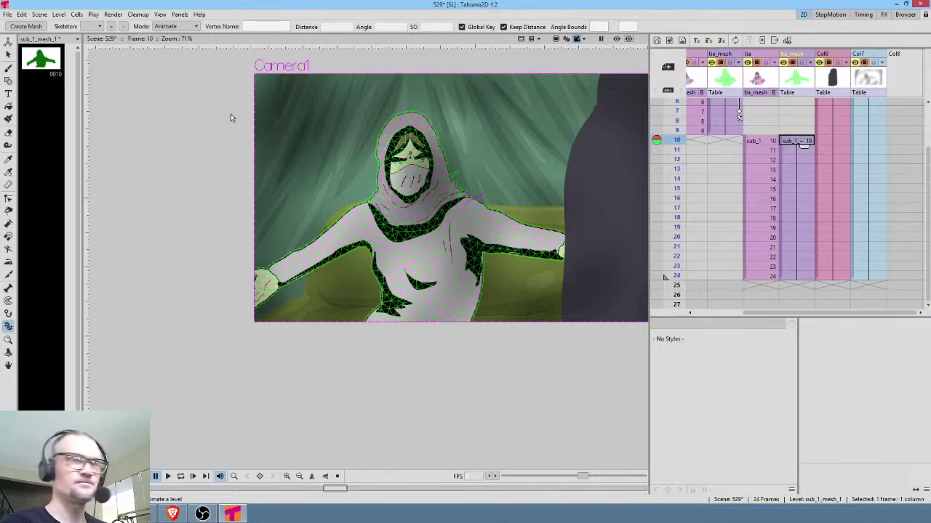
Step: In Build Skeleton mode, place the new mesh's root below the body, connect it up to the pelvis, and add the hip vertices on both sides
{"action": "left_click", "coordinate": [174, 26]}
{"action": "left_click", "coordinate": [172, 34]}
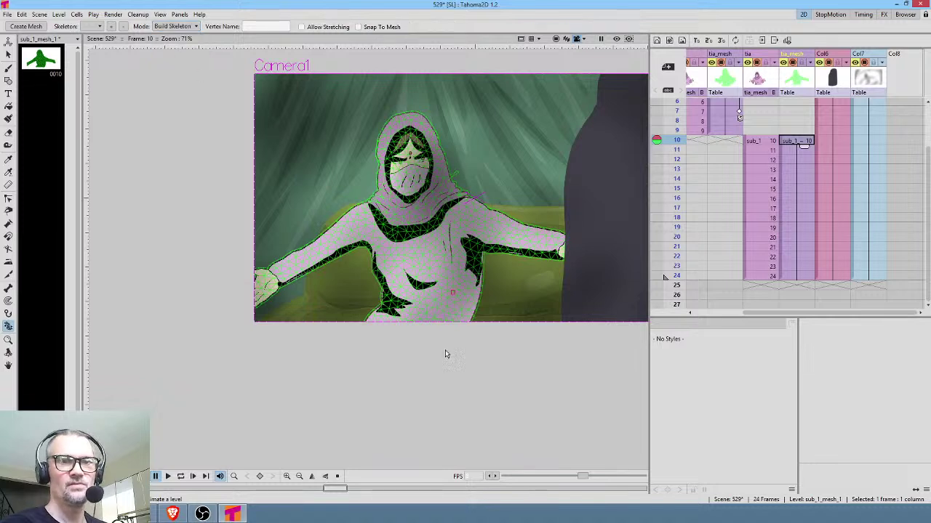
{"action": "left_click", "coordinate": [418, 335]}
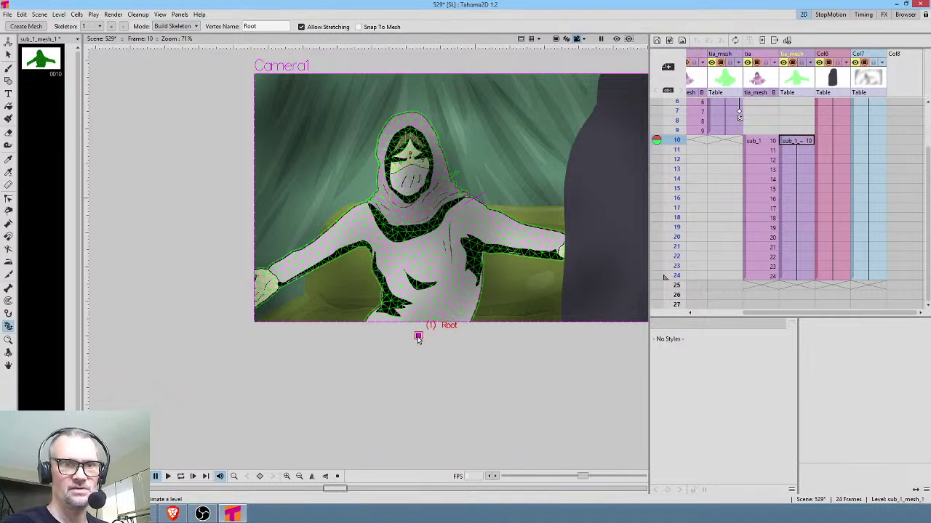
{"action": "left_click_drag", "start_coordinate": [415, 336], "coordinate": [415, 361]}
{"action": "left_click", "coordinate": [417, 332]}
{"action": "left_click", "coordinate": [421, 314]}
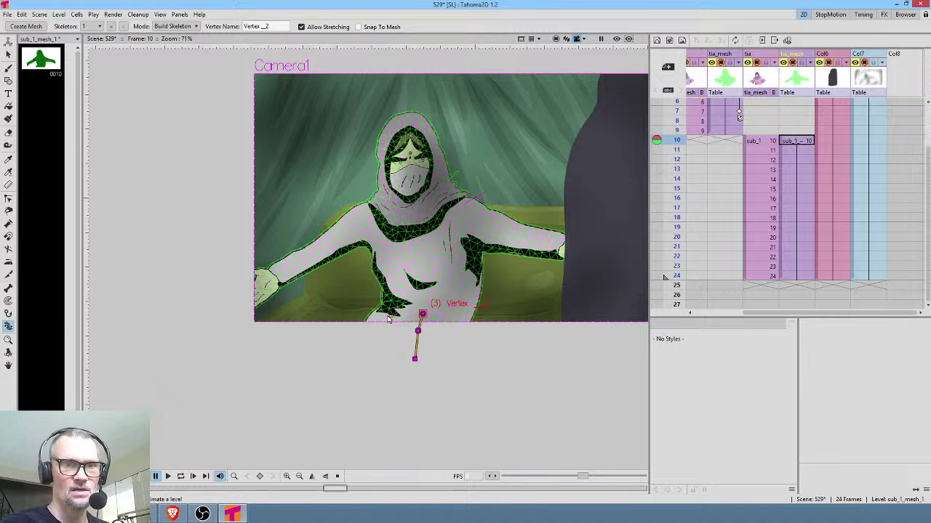
{"action": "left_click", "coordinate": [387, 315]}
{"action": "left_click_drag", "start_coordinate": [422, 315], "coordinate": [430, 318]}
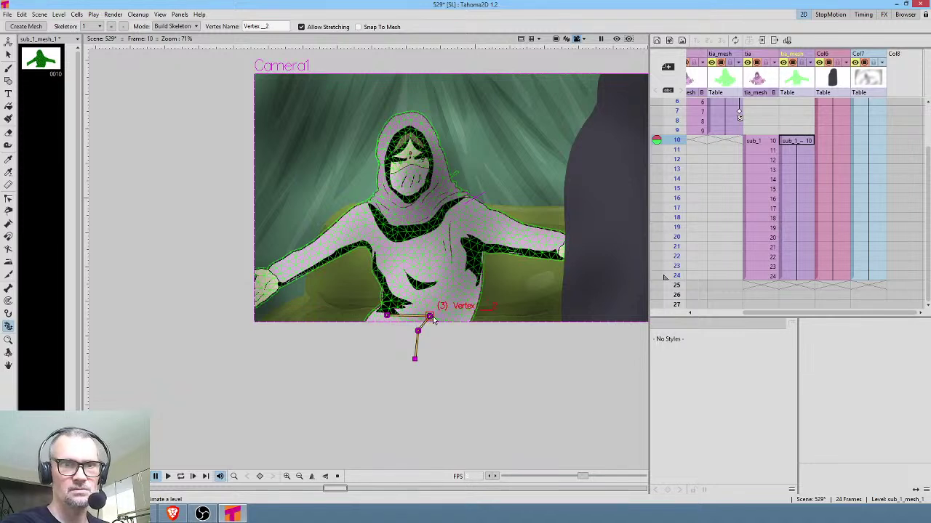
{"action": "left_click", "coordinate": [462, 316]}
{"action": "left_click", "coordinate": [469, 306]}
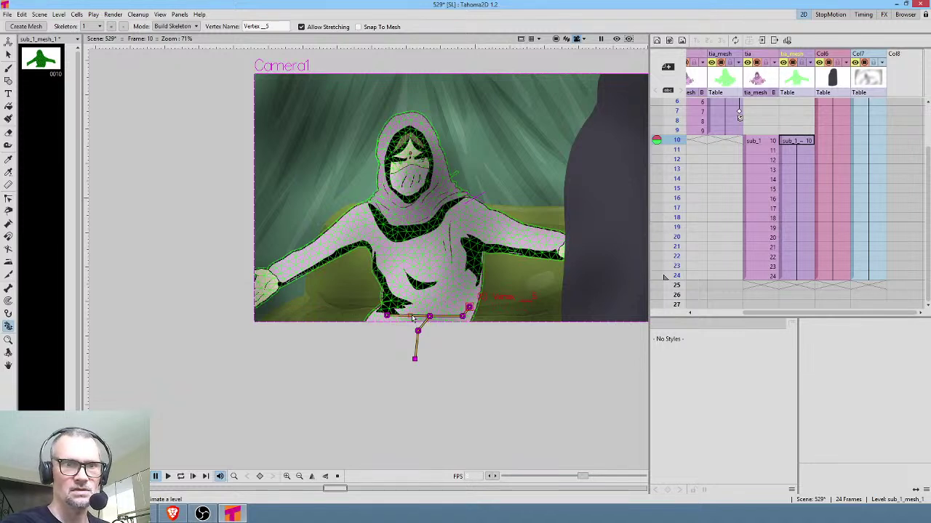
Step: Extend the skeleton up from the pelvis with vertices at the waist, chest, chin, face and forehead
{"action": "left_click", "coordinate": [430, 258]}
{"action": "left_click", "coordinate": [422, 210]}
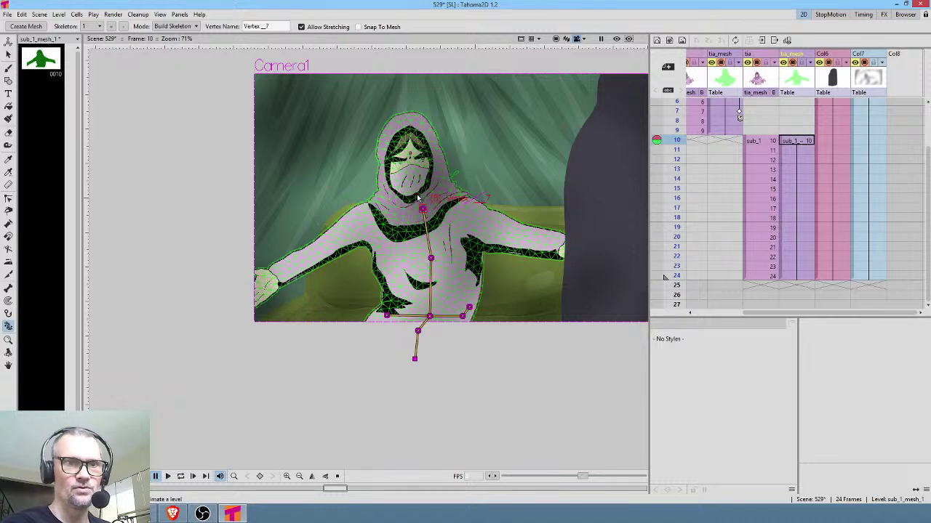
{"action": "left_click", "coordinate": [415, 191]}
{"action": "left_click", "coordinate": [412, 159]}
{"action": "left_click", "coordinate": [410, 131]}
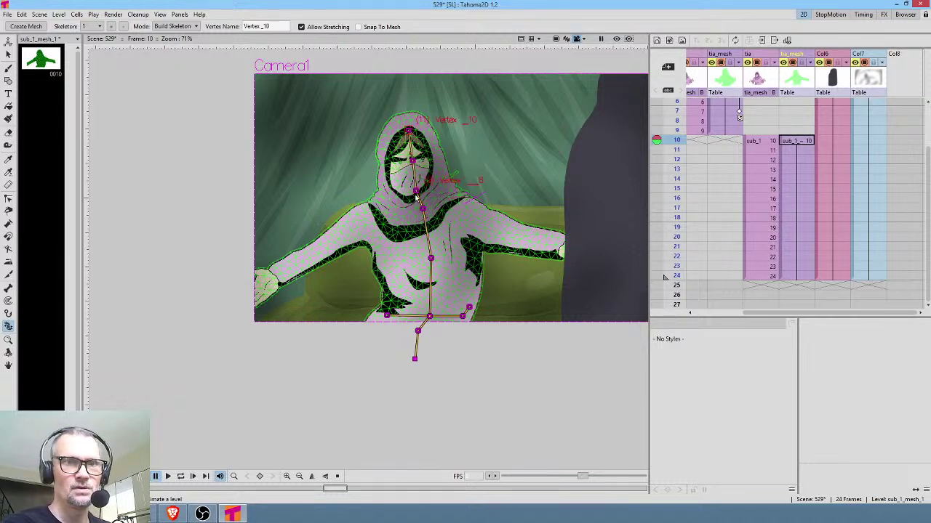
Step: Add shoulder, elbow and wrist vertices for both outstretched arms, branching each arm from the chest vertex
{"action": "left_click", "coordinate": [422, 210]}
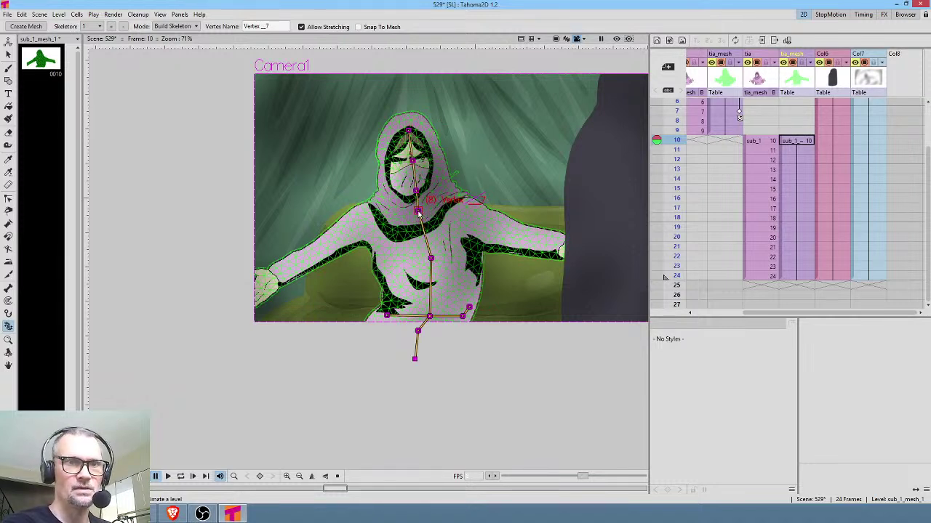
{"action": "left_click", "coordinate": [370, 215]}
{"action": "left_click", "coordinate": [325, 251]}
{"action": "left_click", "coordinate": [270, 278]}
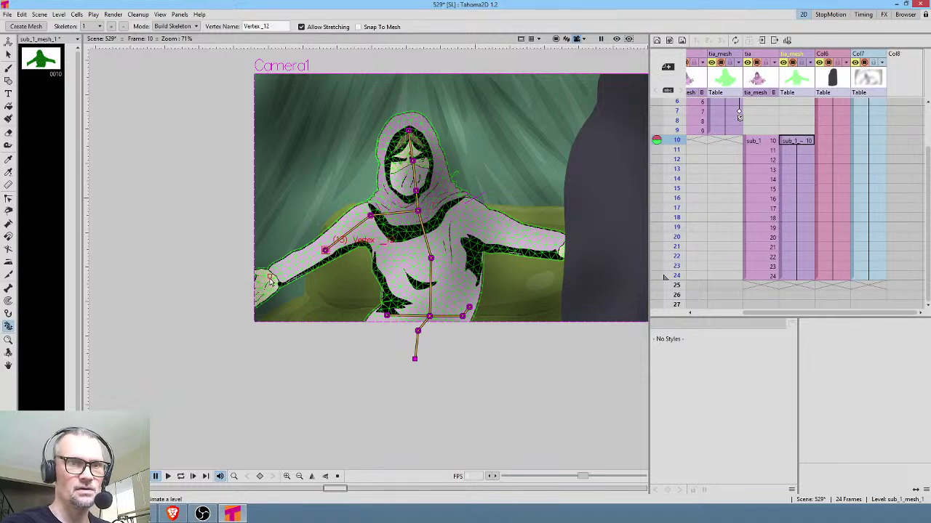
{"action": "left_click", "coordinate": [419, 210]}
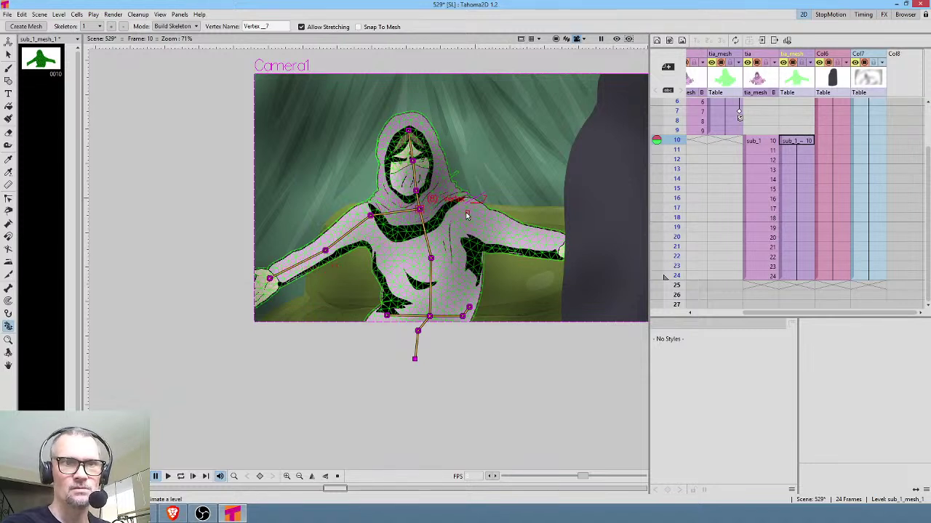
{"action": "left_click", "coordinate": [461, 210]}
{"action": "left_click", "coordinate": [507, 233]}
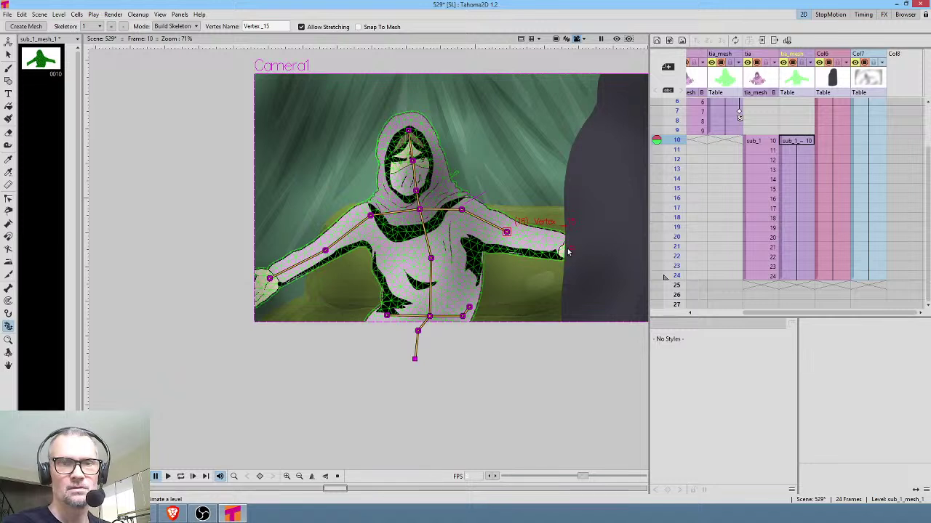
{"action": "left_click", "coordinate": [566, 250]}
Step: In Animate mode at frame 18, raise both elbow vertices, Vertex_12 to -10.73°, and tilt the head by rotating the chin vertex to 5.86°
{"action": "left_click", "coordinate": [802, 144]}
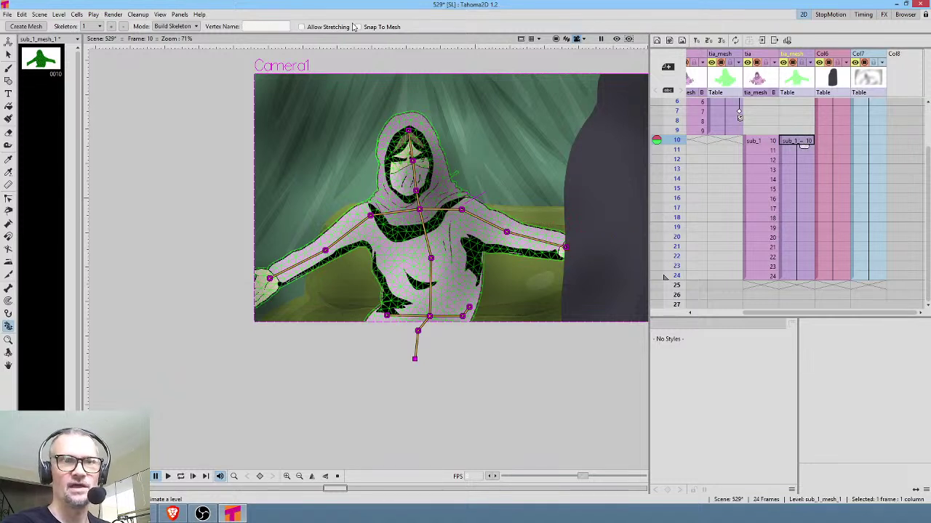
{"action": "left_click", "coordinate": [174, 26]}
{"action": "left_click", "coordinate": [166, 57]}
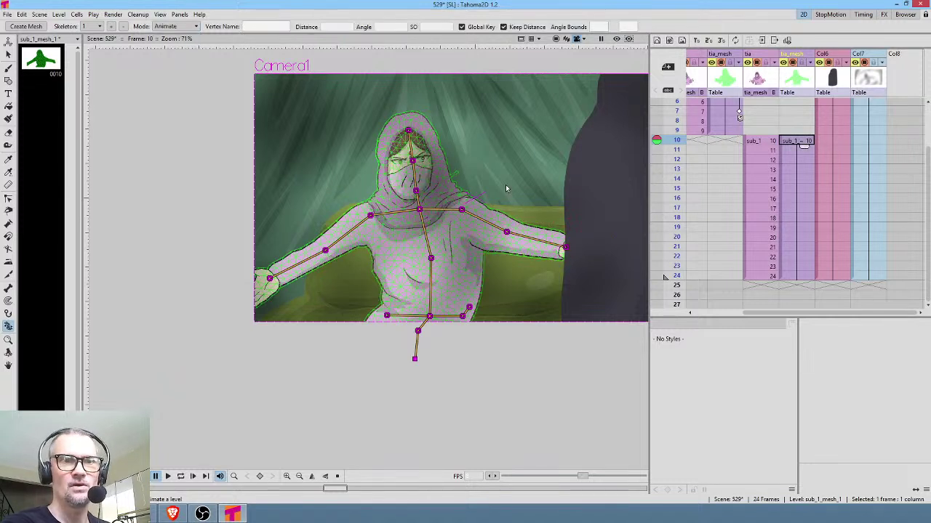
{"action": "left_click_drag", "start_coordinate": [676, 107], "coordinate": [680, 219]}
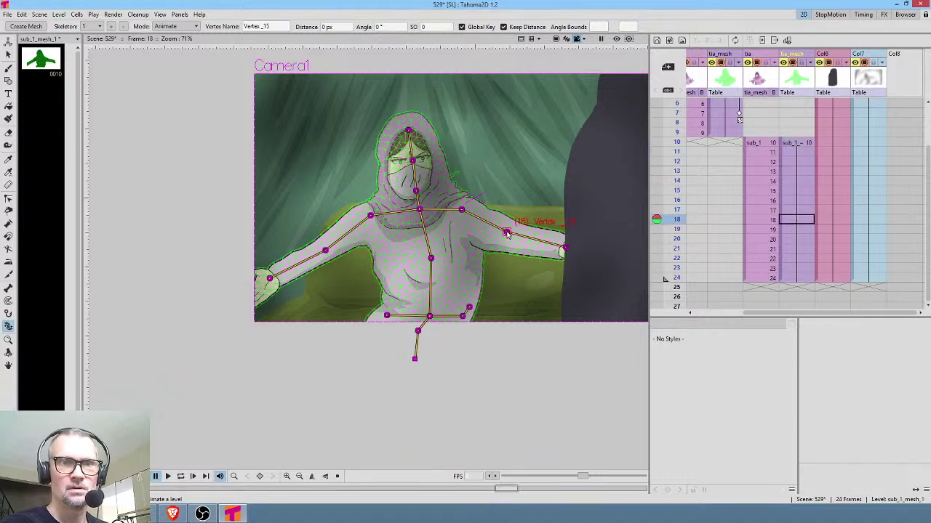
{"action": "left_click_drag", "start_coordinate": [506, 233], "coordinate": [509, 226]}
{"action": "left_click_drag", "start_coordinate": [325, 253], "coordinate": [321, 244]}
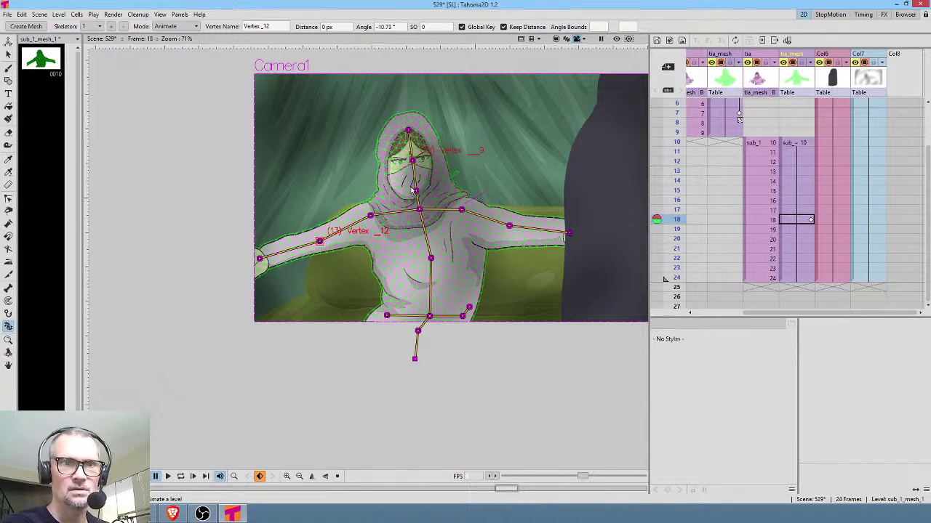
{"action": "left_click_drag", "start_coordinate": [415, 190], "coordinate": [388, 199]}
{"action": "scroll", "coordinate": [420, 174], "scroll_direction": "up", "scroll_amount": 3}
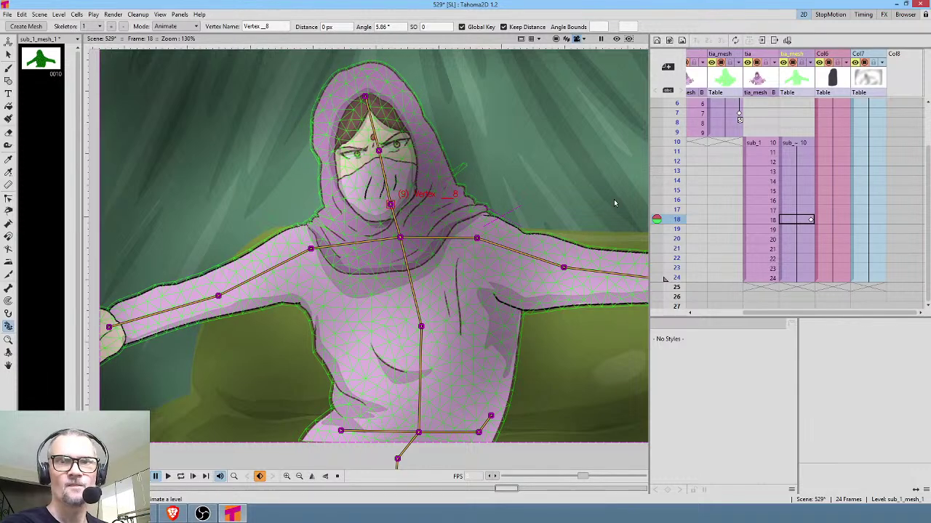
Step: At frame 10 of the new mesh, straighten the head by rotating the chin vertex to -2.08°, and scrub through the motion
{"action": "left_click", "coordinate": [676, 143]}
{"action": "left_click", "coordinate": [803, 143]}
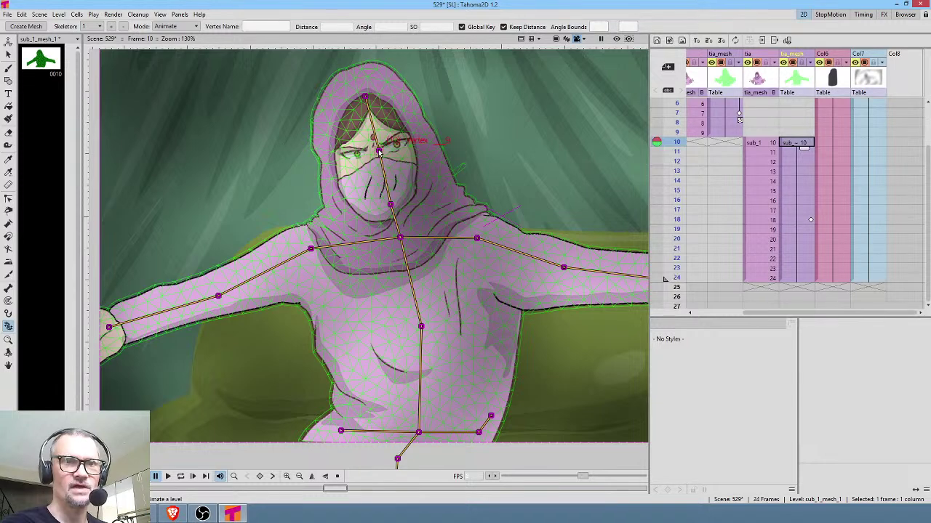
{"action": "left_click_drag", "start_coordinate": [394, 203], "coordinate": [395, 208]}
{"action": "left_click_drag", "start_coordinate": [676, 121], "coordinate": [676, 181]}
{"action": "mouse_move", "coordinate": [683, 141]}
{"action": "left_mouse_down"}
{"action": "mouse_move", "coordinate": [687, 133]}
{"action": "mouse_move", "coordinate": [691, 150]}
{"action": "left_mouse_up"}
{"action": "left_click_drag", "start_coordinate": [693, 197], "coordinate": [690, 143]}
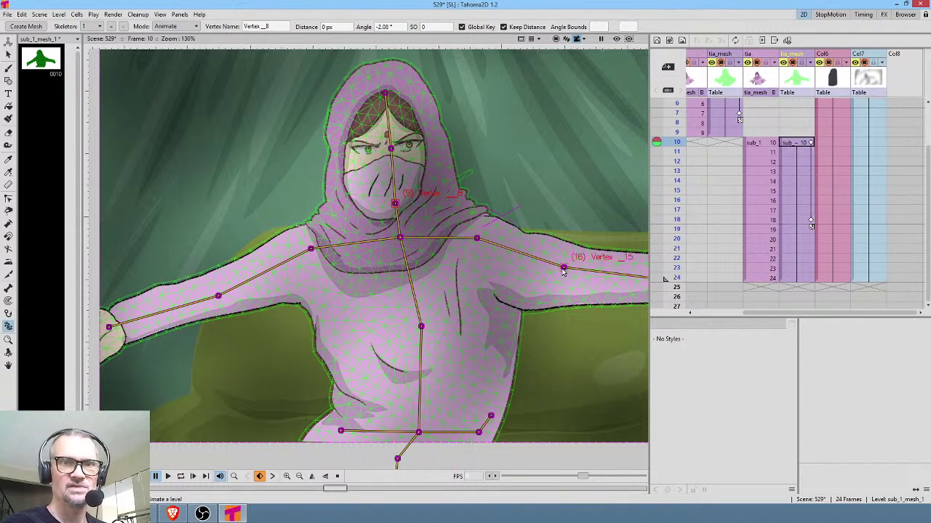
Step: Lower both arms at frame 10 by rotating elbow Vertex_15 to -4.28° and elbow Vertex_12 to -7.2°, and scrub back to frame 1
{"action": "left_click_drag", "start_coordinate": [564, 269], "coordinate": [523, 293]}
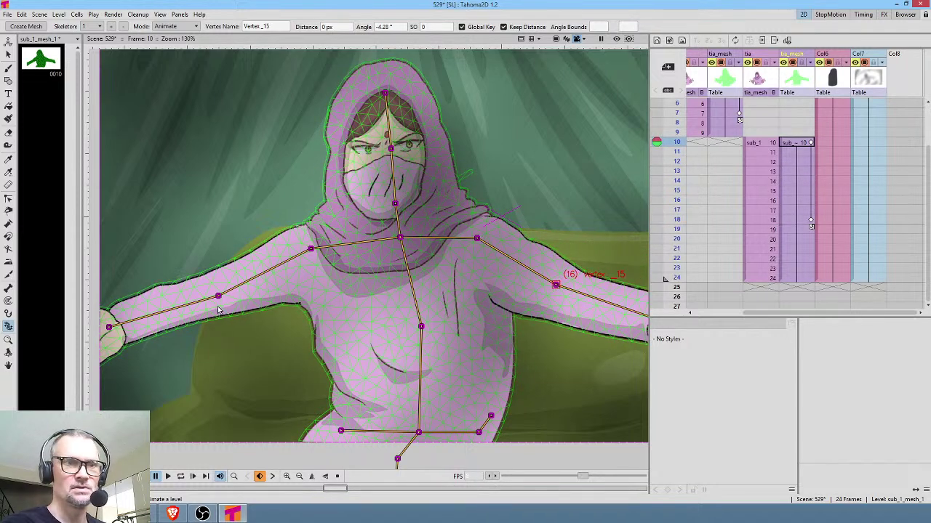
{"action": "left_click_drag", "start_coordinate": [312, 249], "coordinate": [312, 256]}
{"action": "left_click_drag", "start_coordinate": [222, 305], "coordinate": [226, 311]}
{"action": "scroll", "coordinate": [414, 188], "scroll_direction": "down", "scroll_amount": 3}
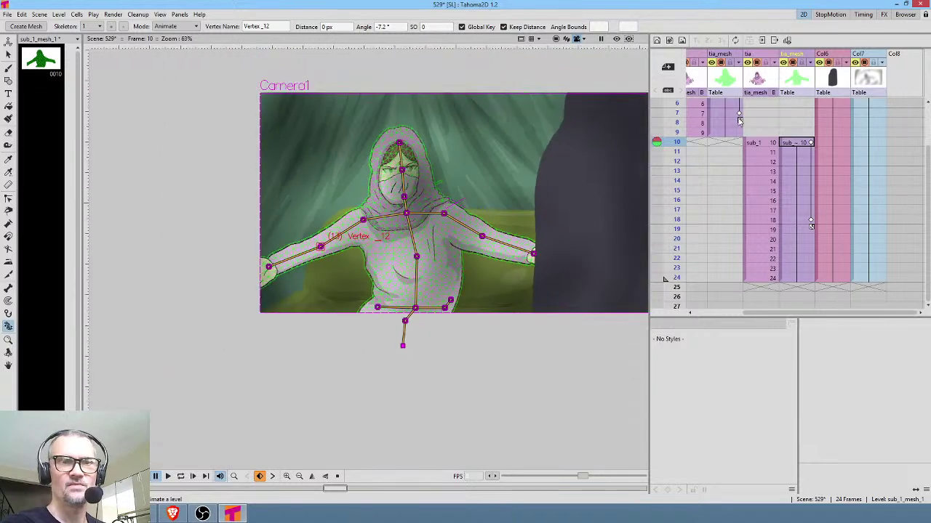
{"action": "left_click_drag", "start_coordinate": [680, 131], "coordinate": [670, 242]}
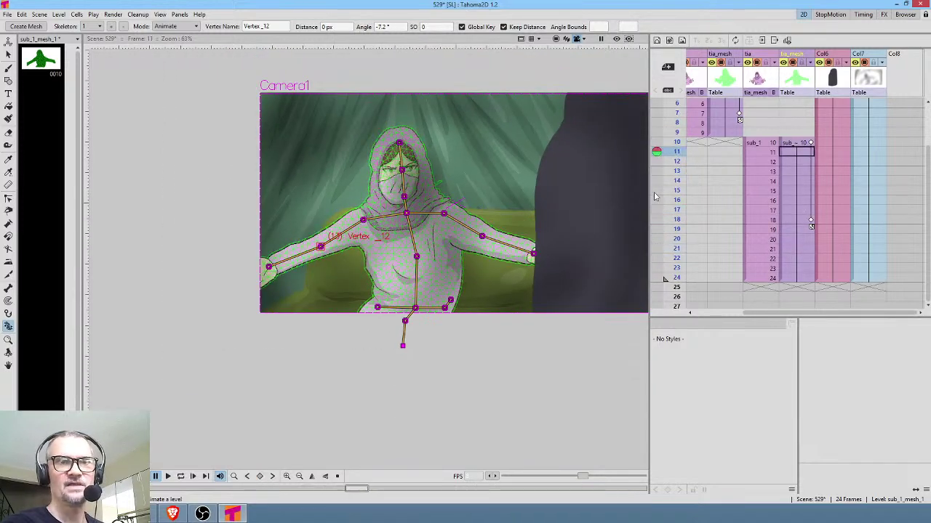
{"action": "left_click_drag", "start_coordinate": [654, 196], "coordinate": [636, 71]}
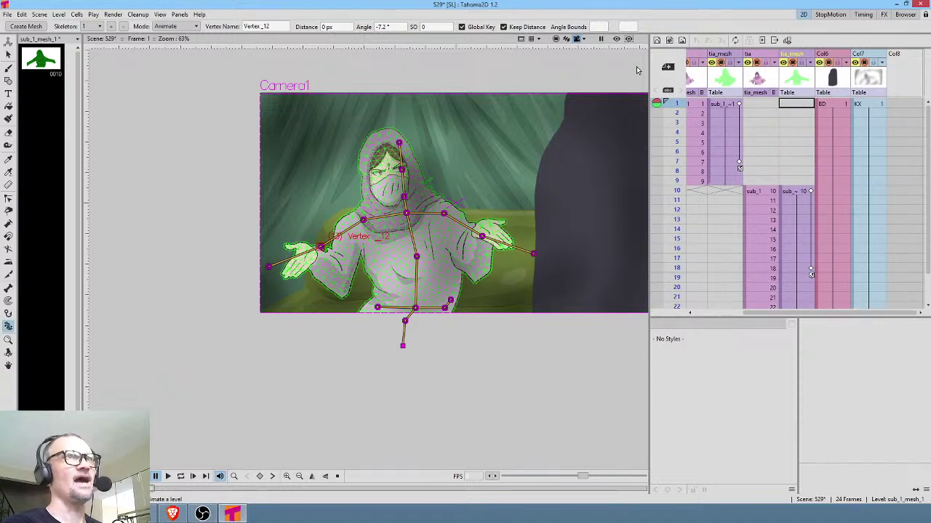
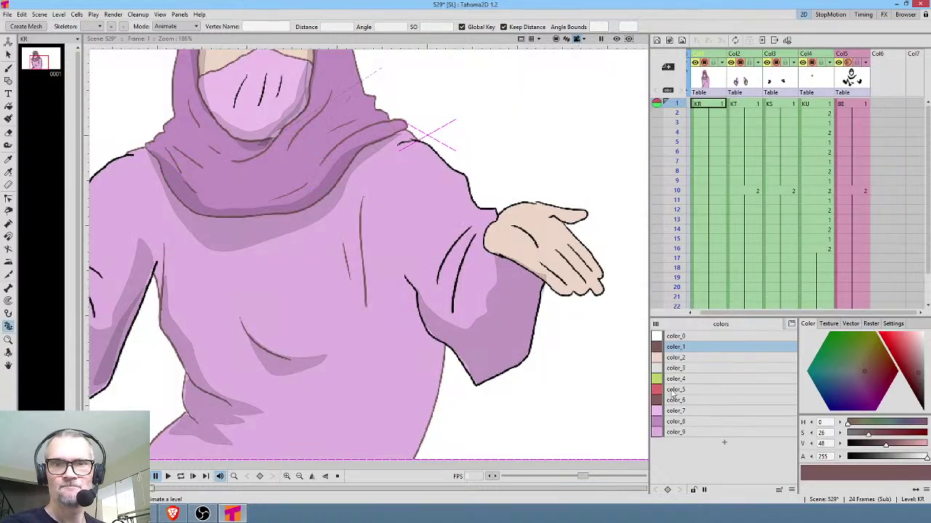
Step: Recolour color_1 of the KT and KS levels from black to a muted reddish brown, with H 0, S 24, V 60 for KS
{"action": "left_click", "coordinate": [742, 105]}
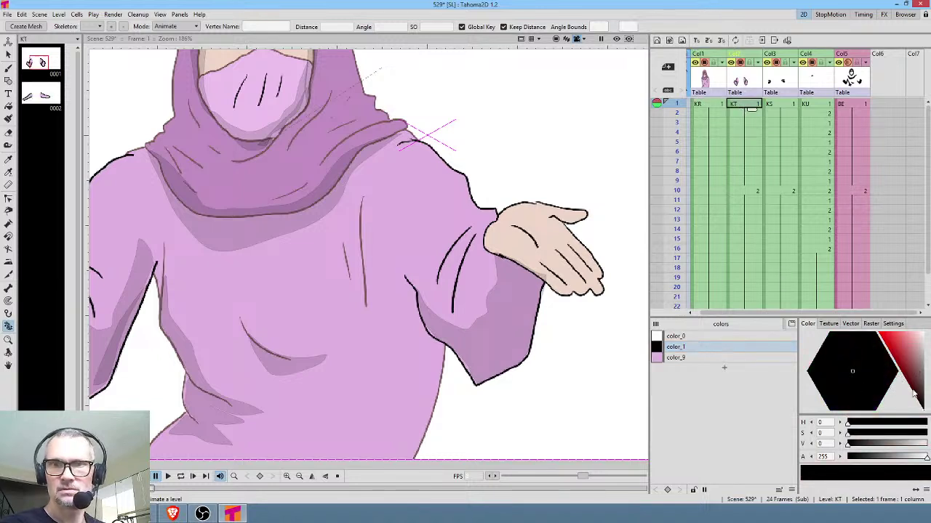
{"action": "left_click_drag", "start_coordinate": [917, 393], "coordinate": [921, 372]}
{"action": "left_click", "coordinate": [785, 104]}
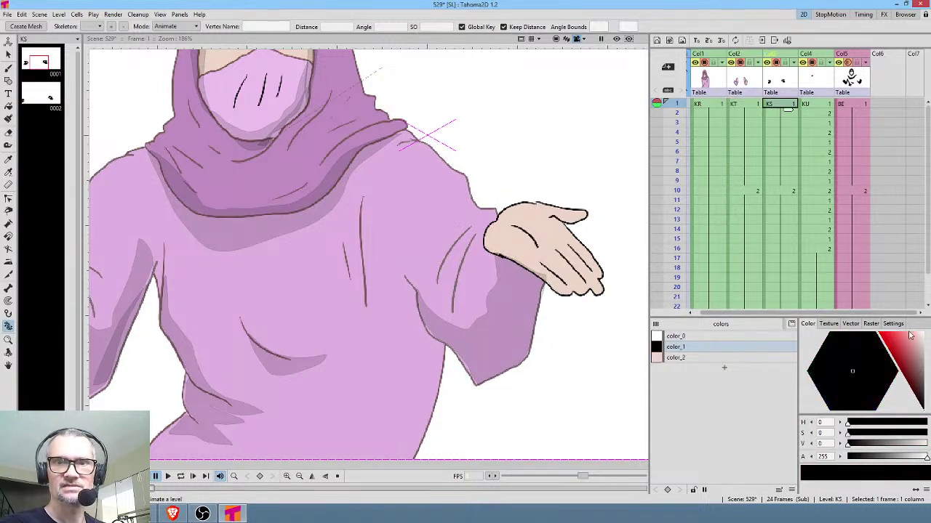
{"action": "left_click_drag", "start_coordinate": [921, 385], "coordinate": [917, 362]}
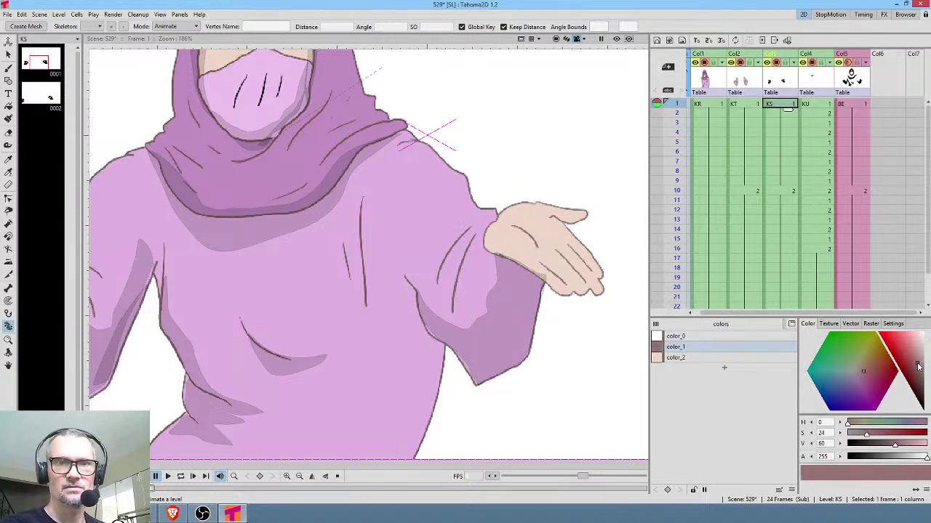
Step: Return to the main scene and open the background's sub-scene with the BF level selected
{"action": "left_click", "coordinate": [779, 82]}
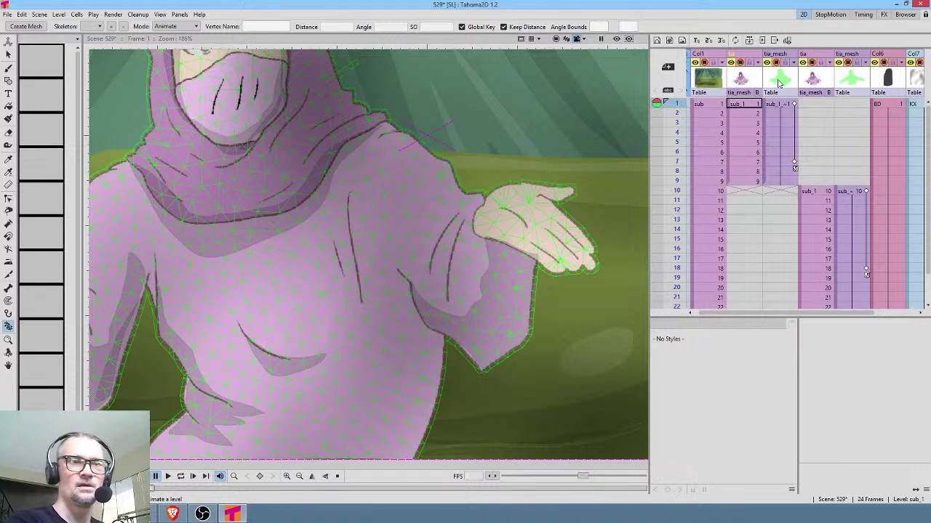
{"action": "scroll", "coordinate": [519, 162], "scroll_direction": "down", "scroll_amount": 3}
{"action": "scroll", "coordinate": [483, 236], "scroll_direction": "up", "scroll_amount": 1}
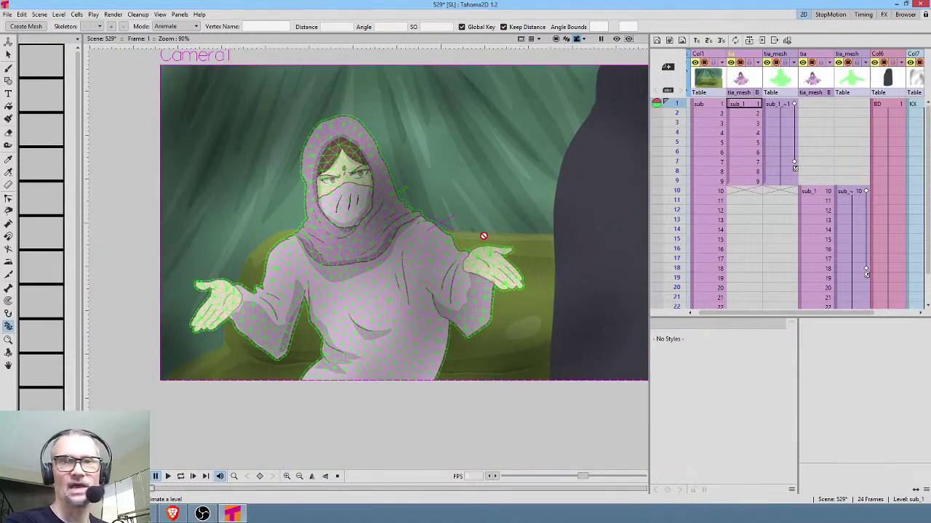
{"action": "left_click", "coordinate": [701, 81]}
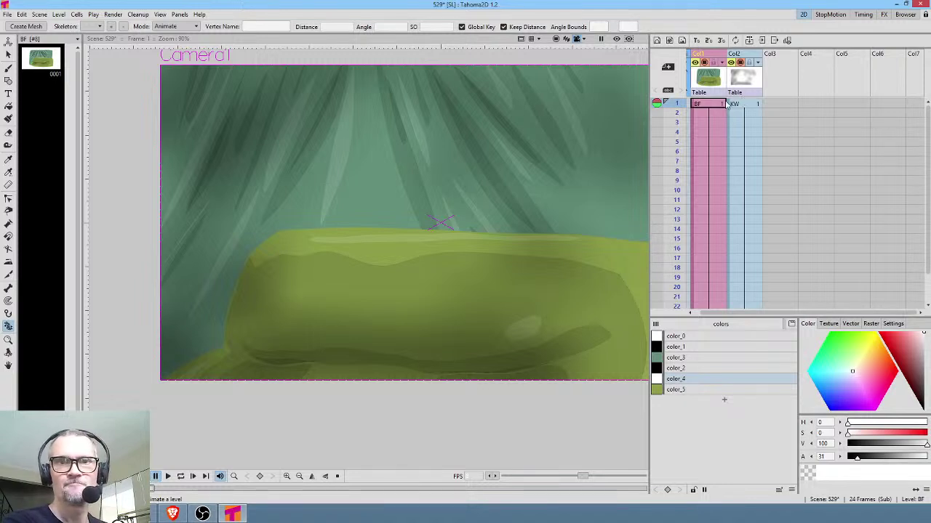
{"action": "left_click", "coordinate": [707, 108]}
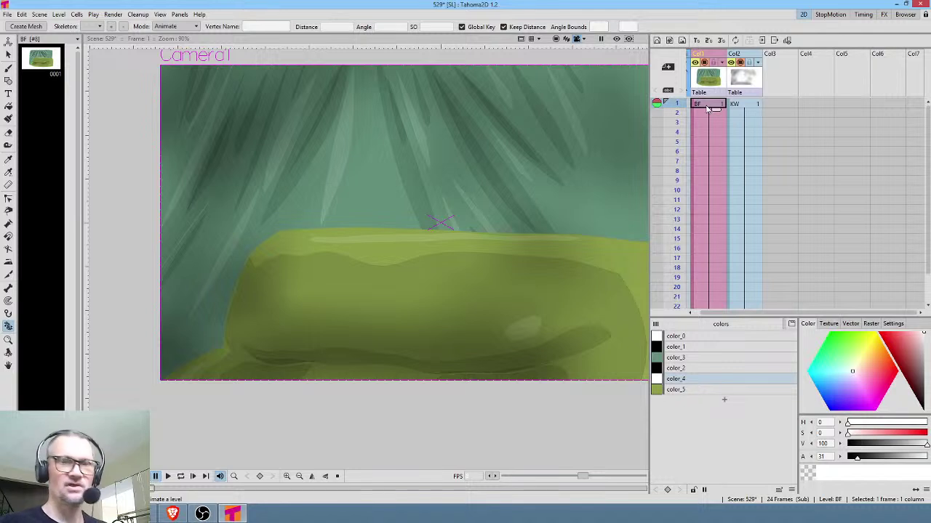
Step: Recolour color_1 of the BF level to dark reddish brown, H 0, S 28, V 36, and try a vector brush outline along the couch's upper edge
{"action": "left_click", "coordinate": [707, 347]}
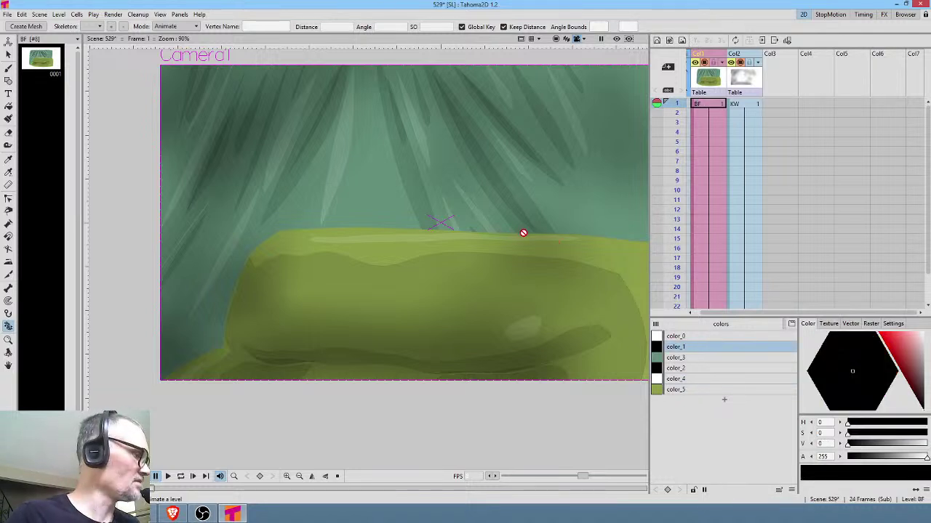
{"action": "left_click_drag", "start_coordinate": [553, 222], "coordinate": [409, 250]}
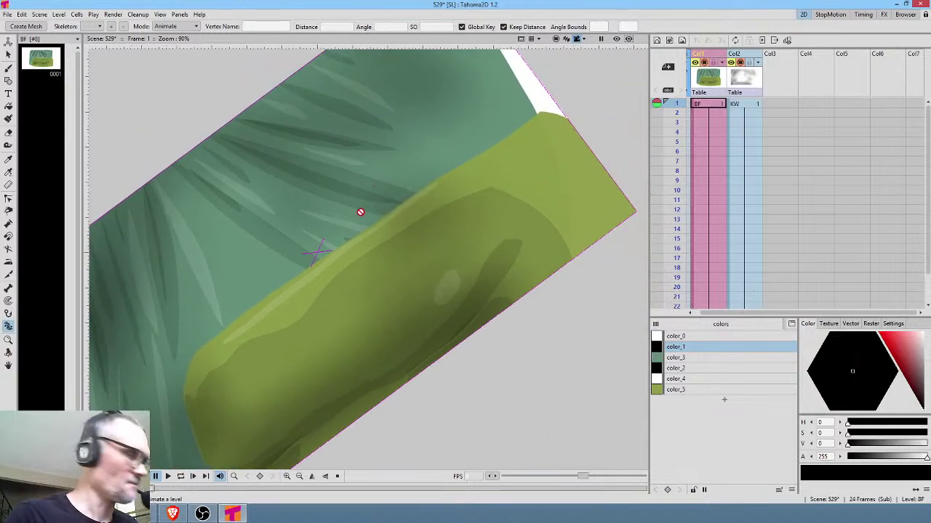
{"action": "key", "text": "b"}
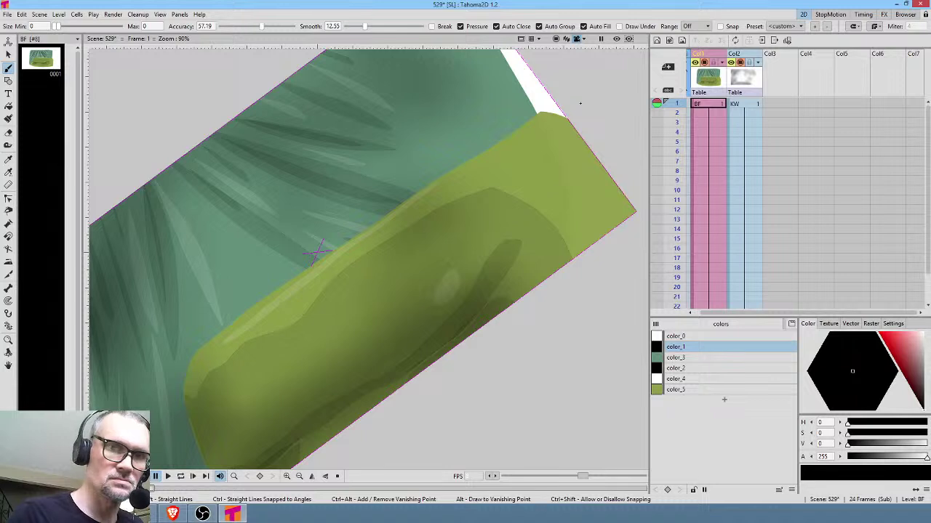
{"action": "left_click_drag", "start_coordinate": [909, 369], "coordinate": [921, 385]}
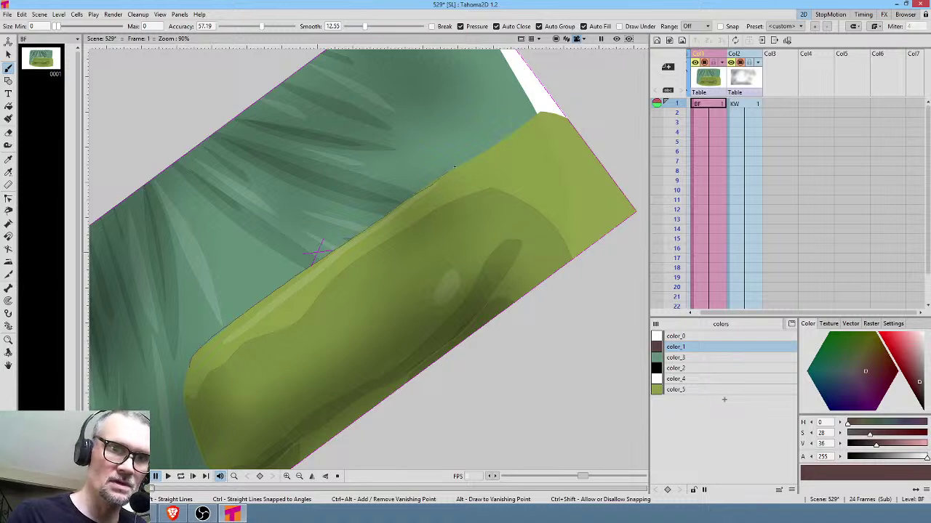
{"action": "left_click", "coordinate": [522, 124], "text": "shift"}
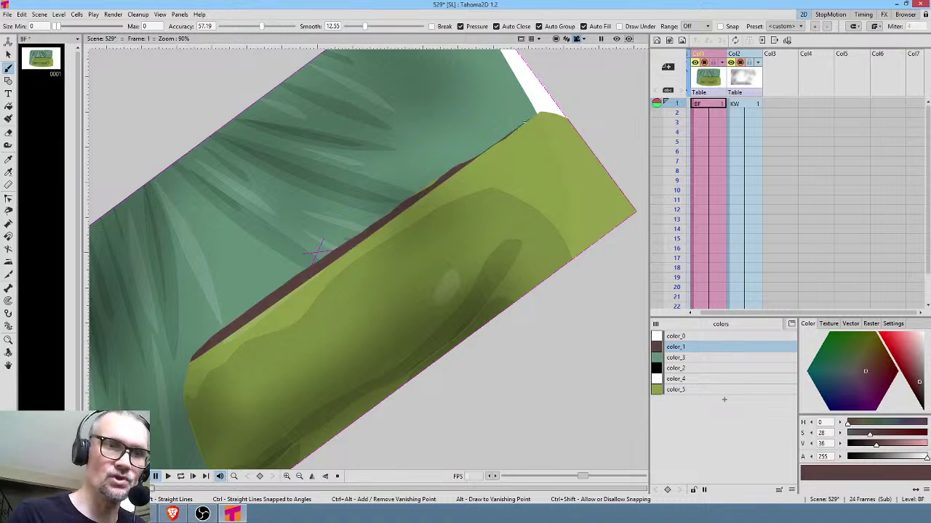
{"action": "key", "text": "ctrl+z"}
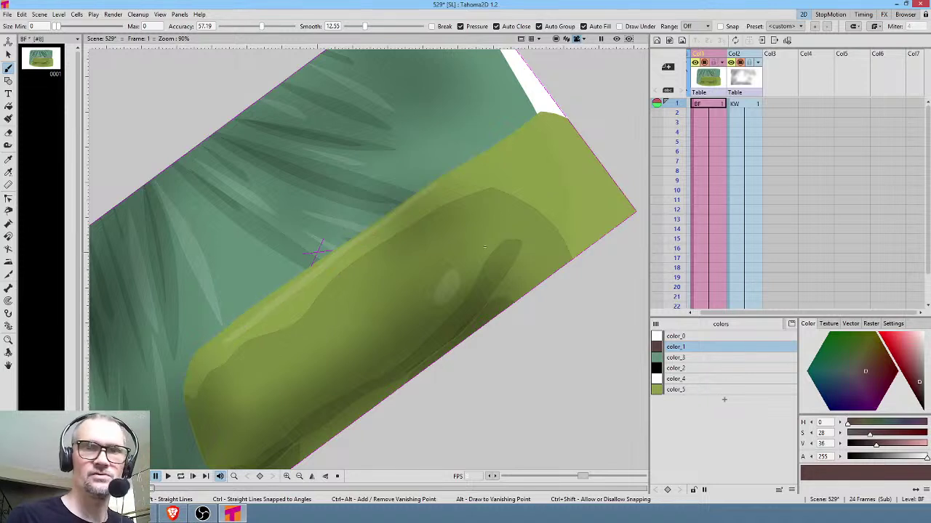
Step: On the KW level, outline the couch's upper edge and rounded side down to the base with the brush in dark brown color_1
{"action": "left_click", "coordinate": [745, 106]}
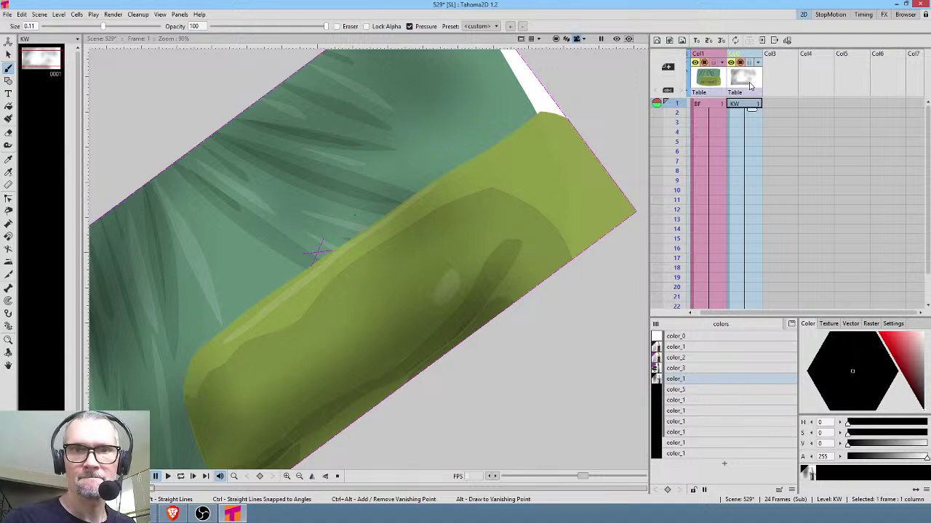
{"action": "left_click", "coordinate": [692, 348]}
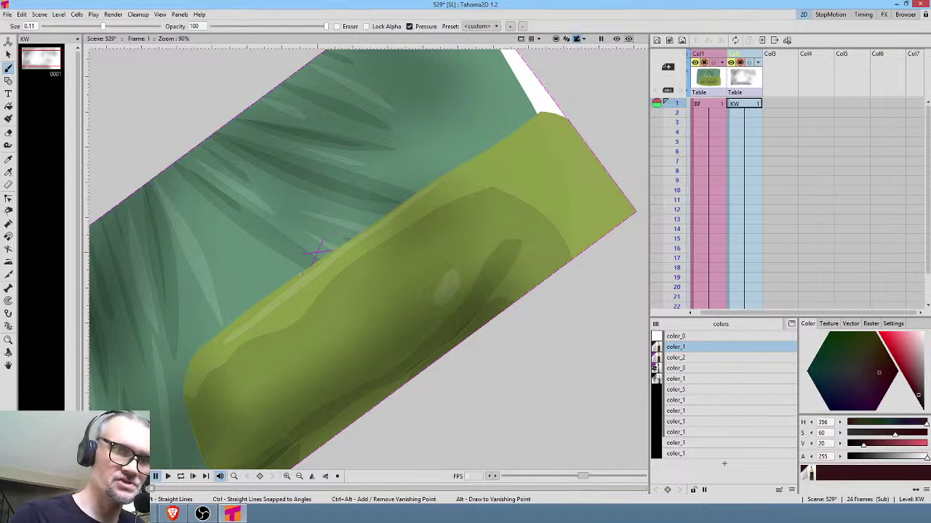
{"action": "left_click_drag", "start_coordinate": [300, 273], "coordinate": [428, 186]}
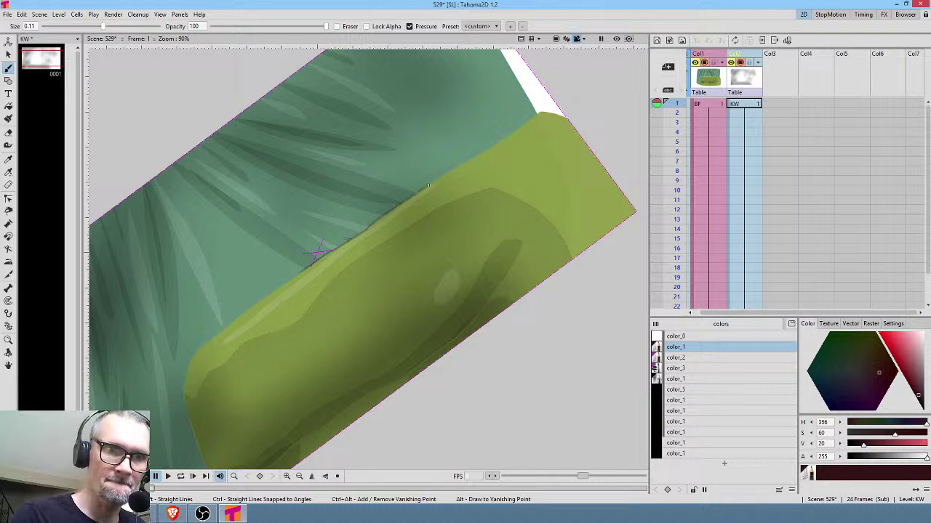
{"action": "left_click_drag", "start_coordinate": [478, 155], "coordinate": [544, 111]}
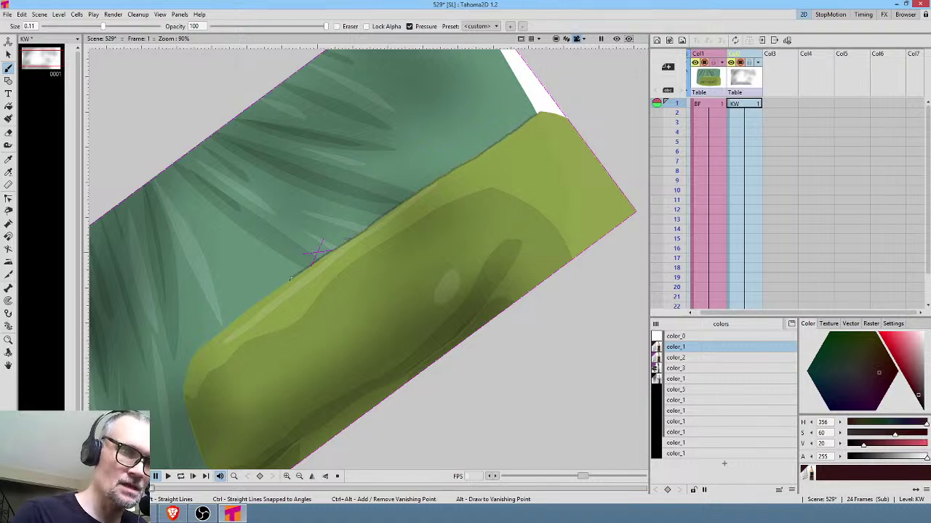
{"action": "left_click_drag", "start_coordinate": [289, 280], "coordinate": [217, 333]}
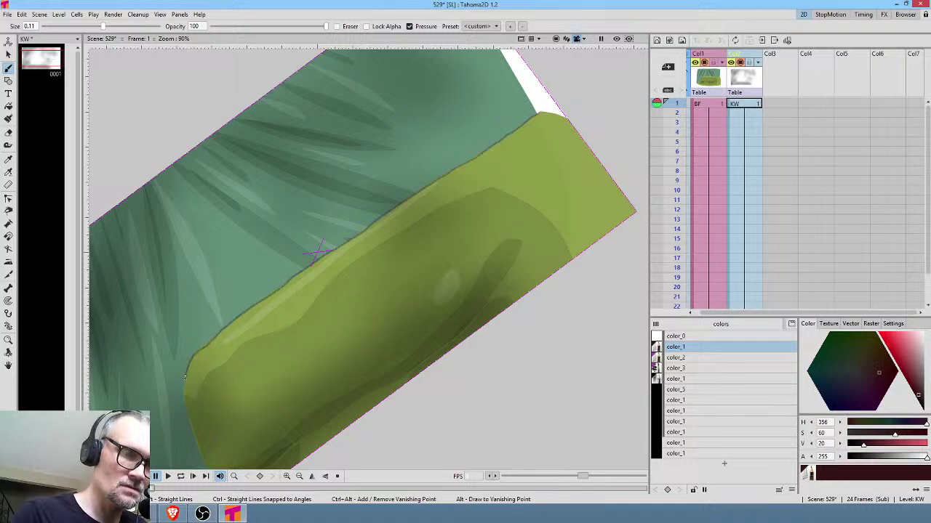
{"action": "middle_click", "coordinate": [191, 413]}
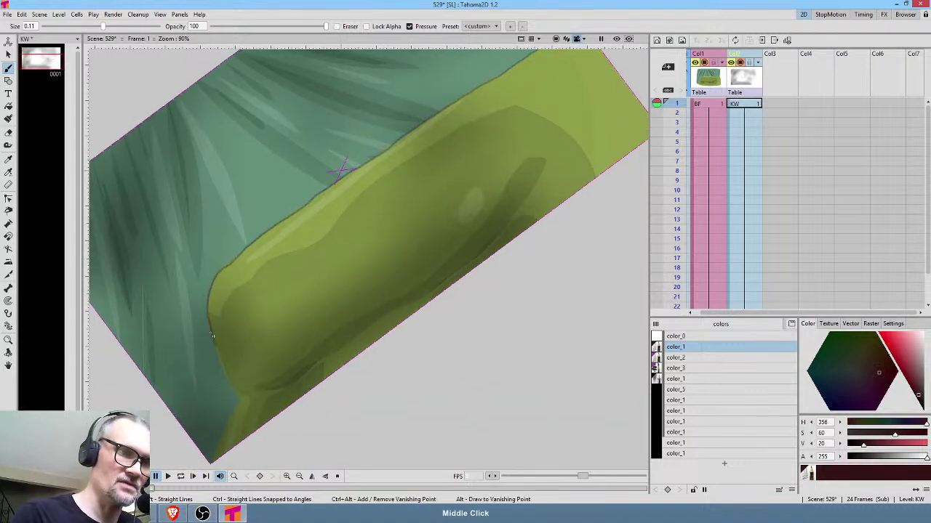
{"action": "left_click_drag", "start_coordinate": [215, 347], "coordinate": [245, 399]}
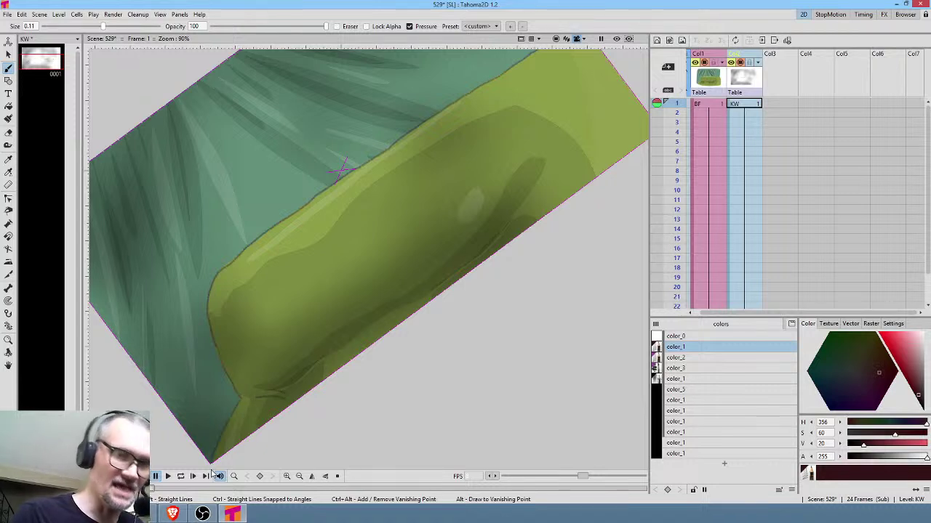
Step: Draw short curved crease lines in the middle of the couch's backrest and near its lower corner
{"action": "middle_click", "coordinate": [305, 307]}
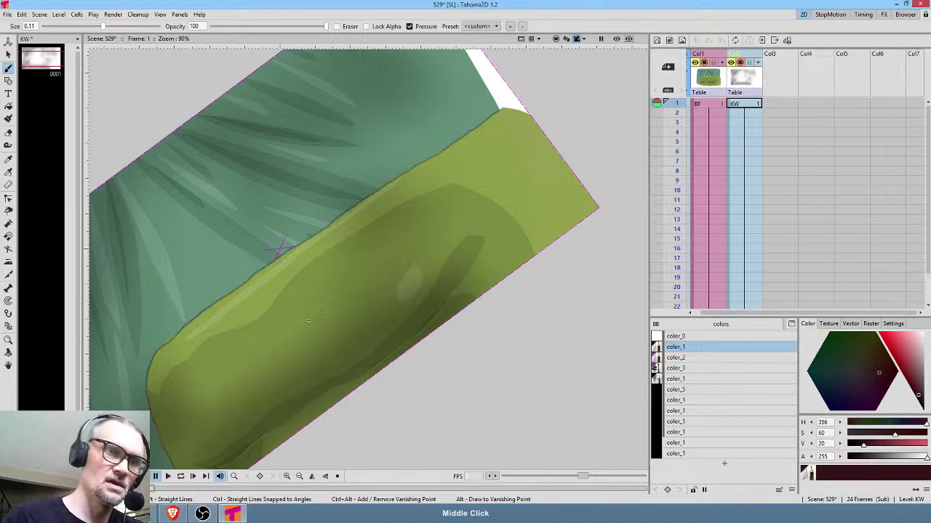
{"action": "left_click_drag", "start_coordinate": [311, 285], "coordinate": [300, 333]}
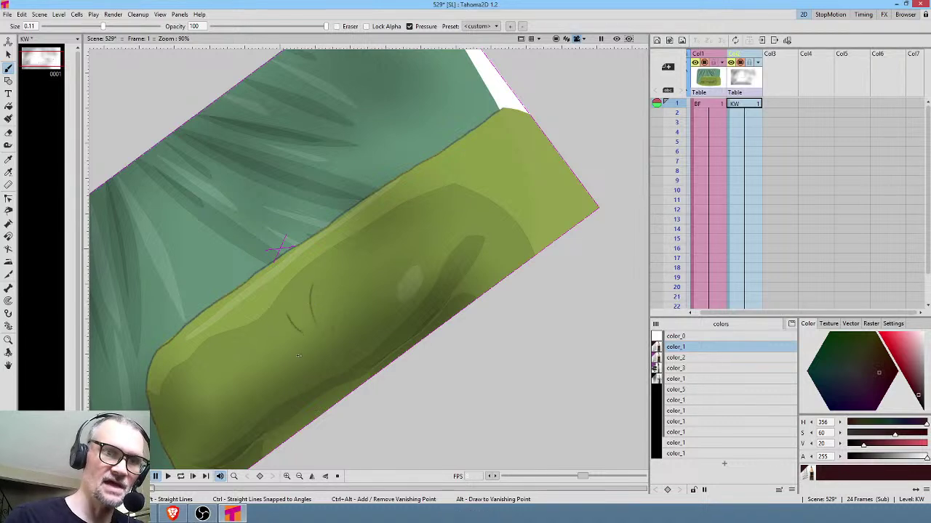
{"action": "middle_click", "coordinate": [501, 181]}
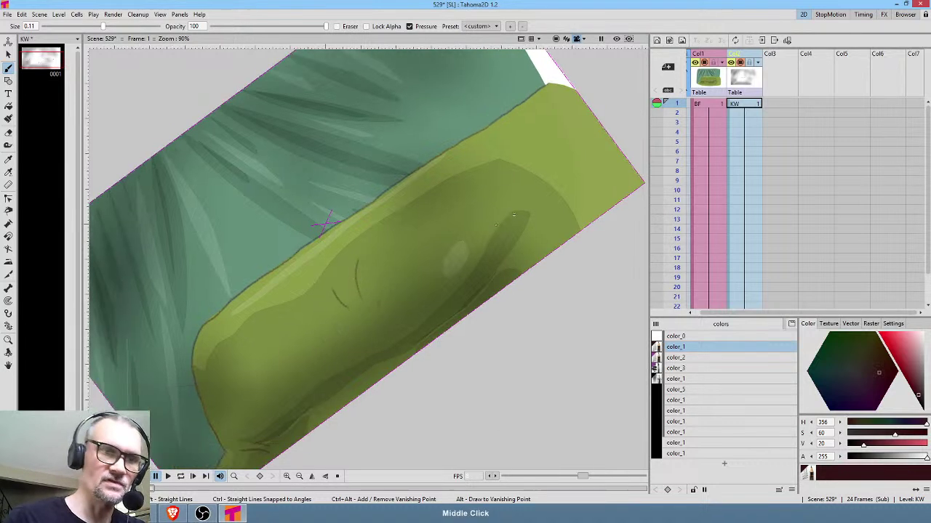
{"action": "left_click_drag", "start_coordinate": [265, 392], "coordinate": [284, 410]}
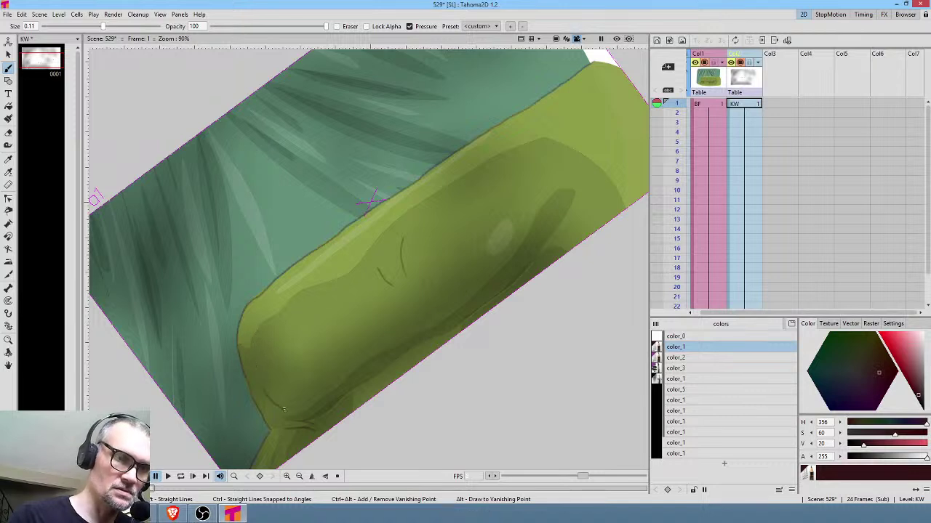
{"action": "middle_click", "coordinate": [295, 394]}
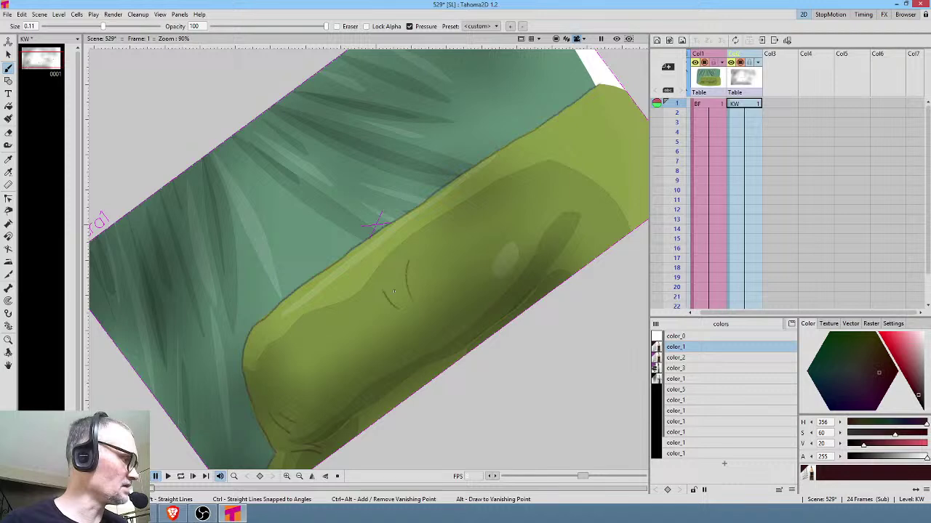
Step: Reset the canvas rotation and draw thin fold lines along the curtain behind the couch, then return to the main scene
{"action": "key", "text": "alt+0"}
{"action": "middle_click", "coordinate": [494, 236]}
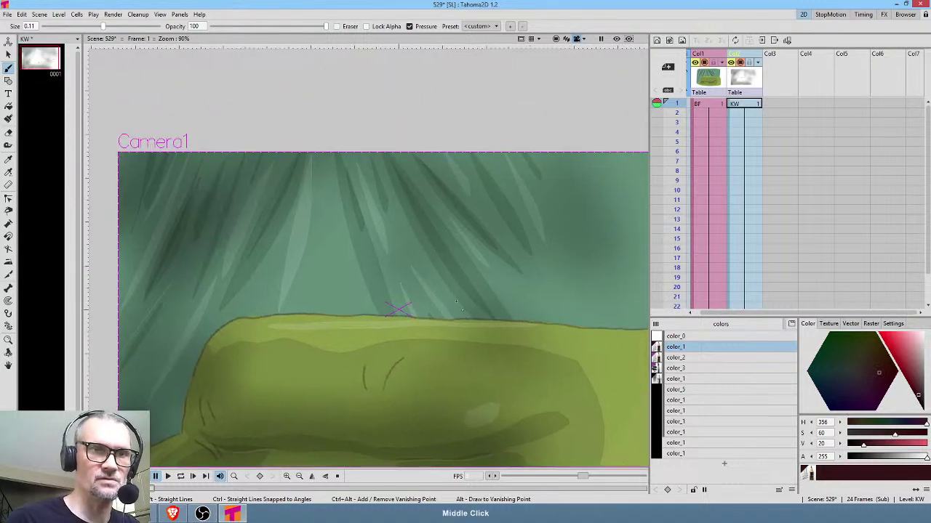
{"action": "left_click_drag", "start_coordinate": [326, 237], "coordinate": [336, 275]}
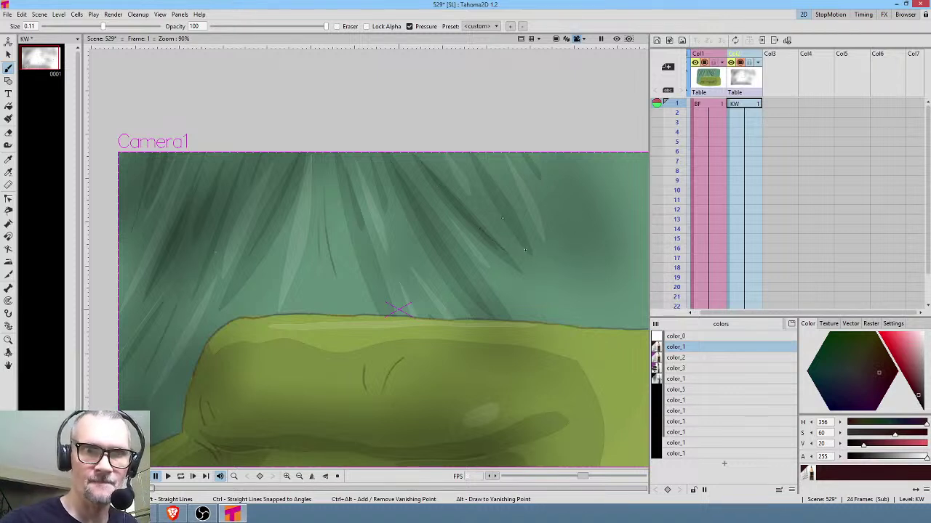
{"action": "left_click_drag", "start_coordinate": [496, 278], "coordinate": [525, 313]}
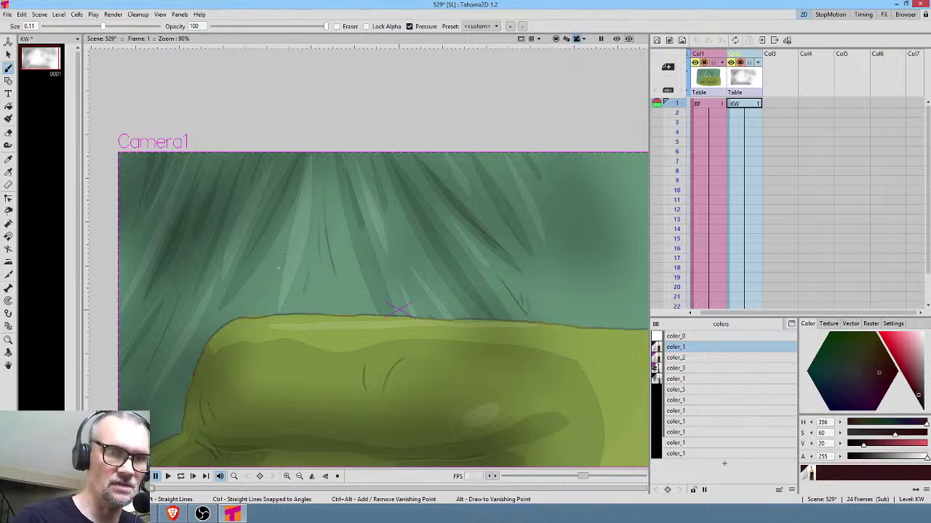
{"action": "left_click_drag", "start_coordinate": [278, 267], "coordinate": [258, 306]}
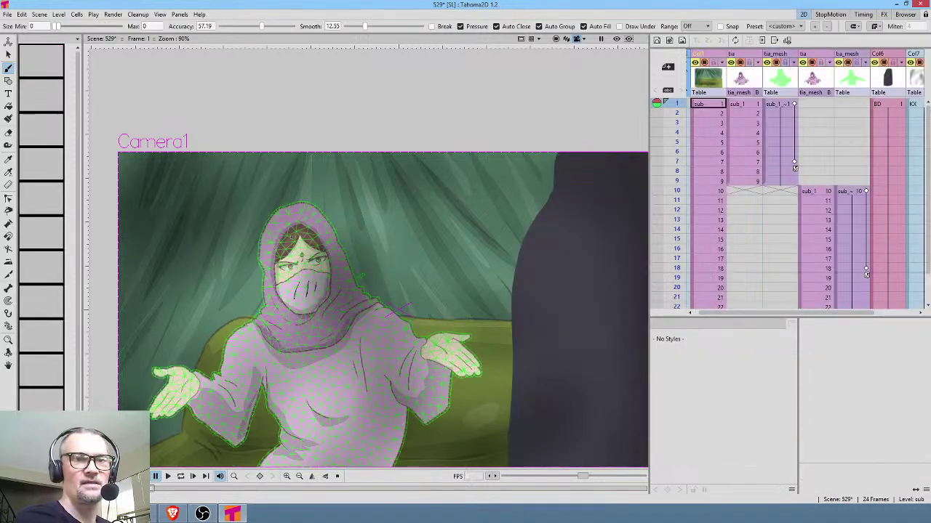
Step: Open the character's tia sub-scene and move the BE level from Col5 to Col6, leaving Col5 empty
{"action": "key", "text": "ctrl+shift+r"}
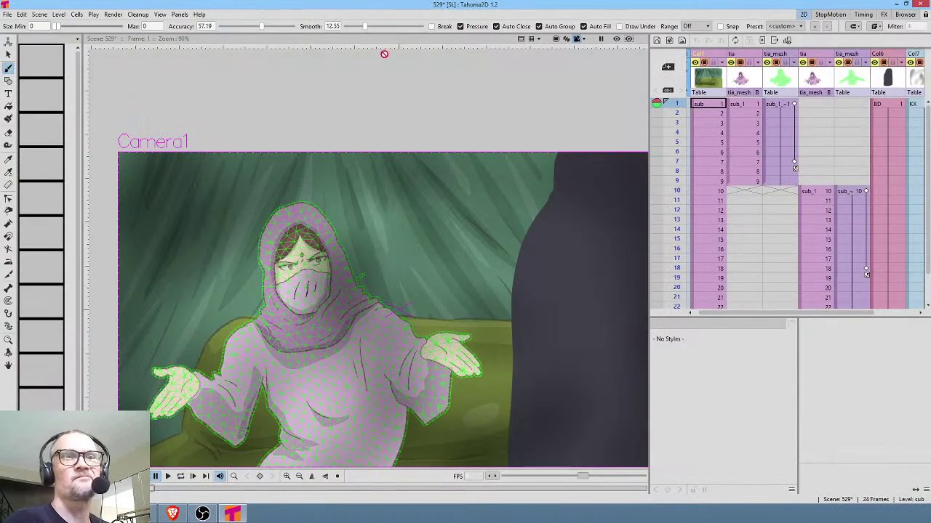
{"action": "left_click", "coordinate": [731, 104]}
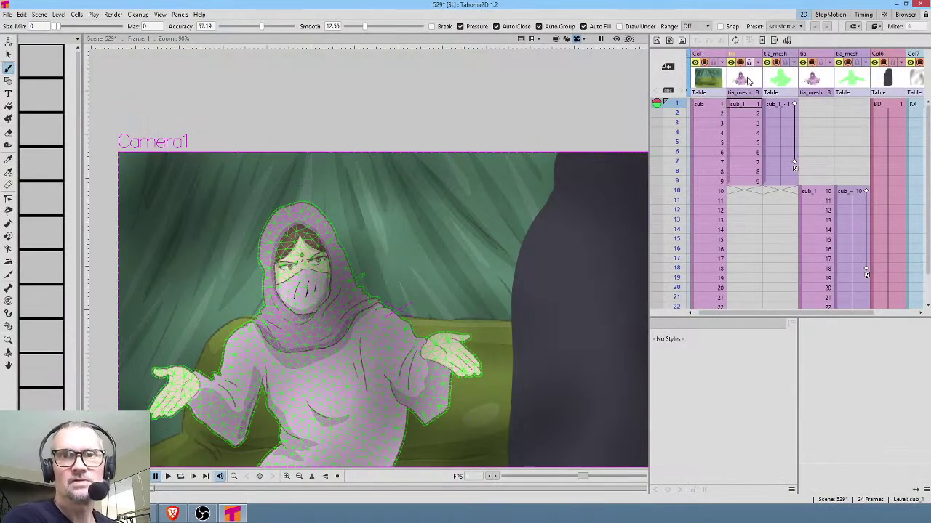
{"action": "left_click", "coordinate": [747, 79]}
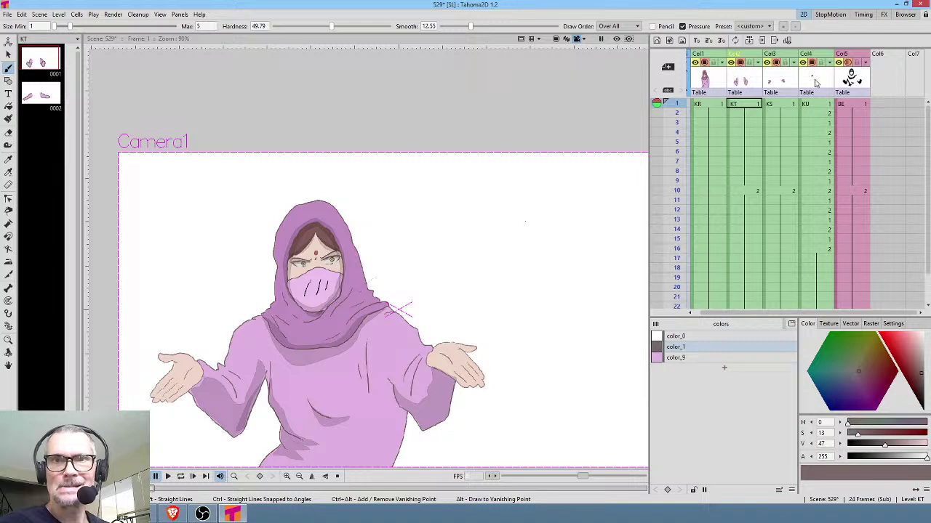
{"action": "left_click", "coordinate": [847, 82]}
{"action": "left_click_drag", "start_coordinate": [848, 81], "coordinate": [883, 82]}
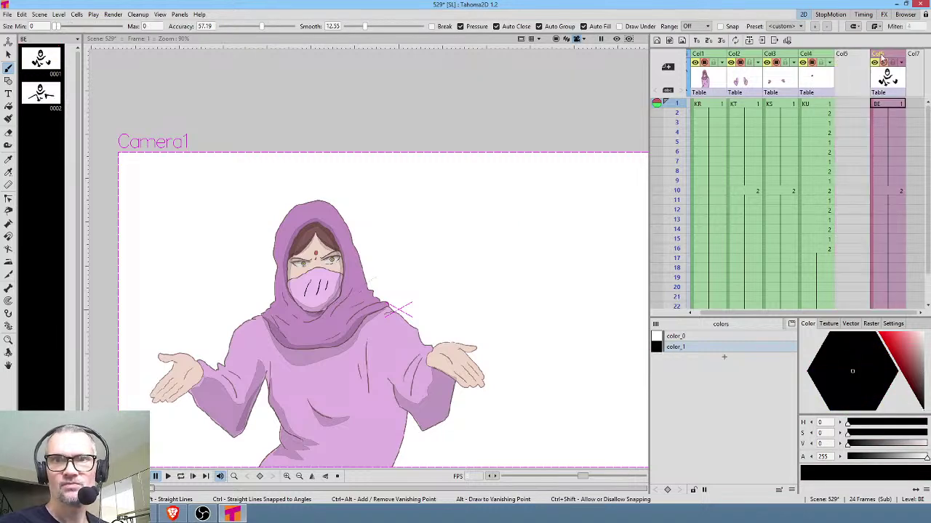
Step: Start a new drawing level in the empty Col5 at frame 1 and move its cell to frame 5
{"action": "left_click", "coordinate": [847, 104]}
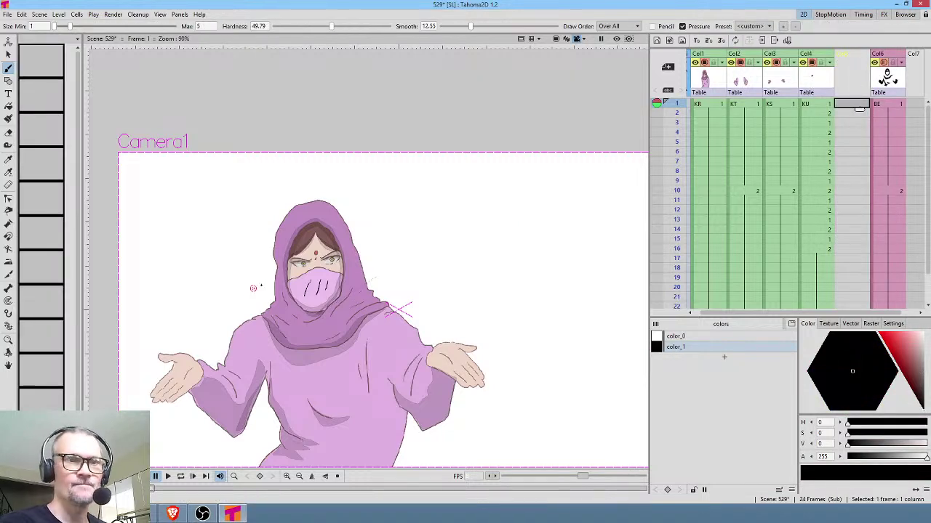
{"action": "scroll", "coordinate": [254, 287], "scroll_direction": "up", "scroll_amount": 4}
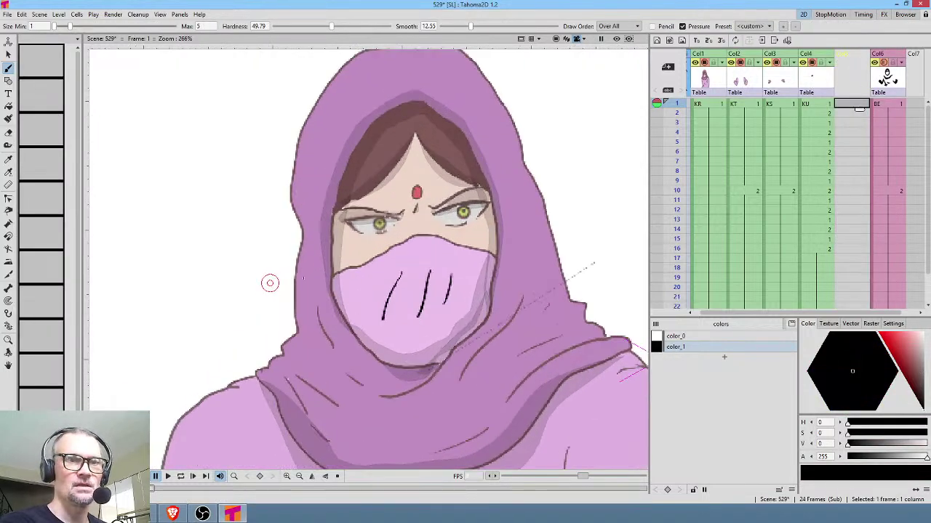
{"action": "left_click", "coordinate": [445, 225]}
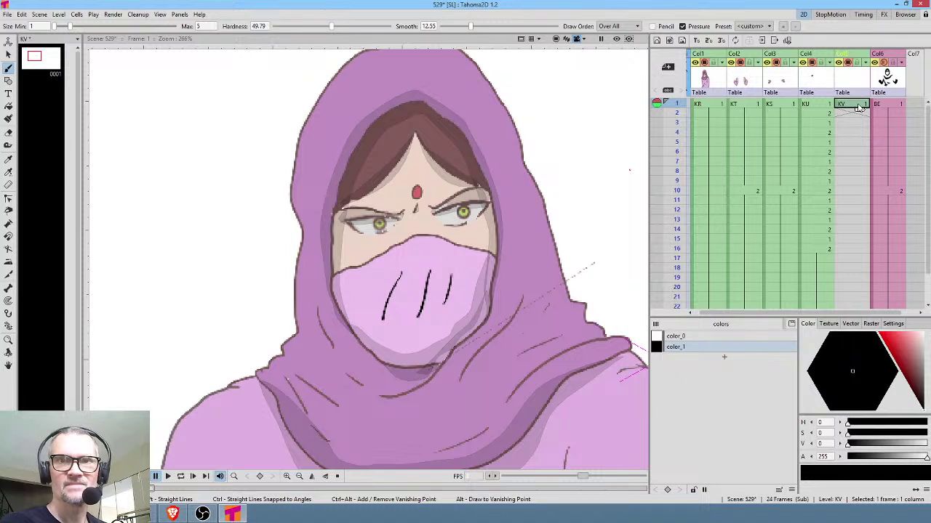
{"action": "left_click_drag", "start_coordinate": [837, 105], "coordinate": [837, 144]}
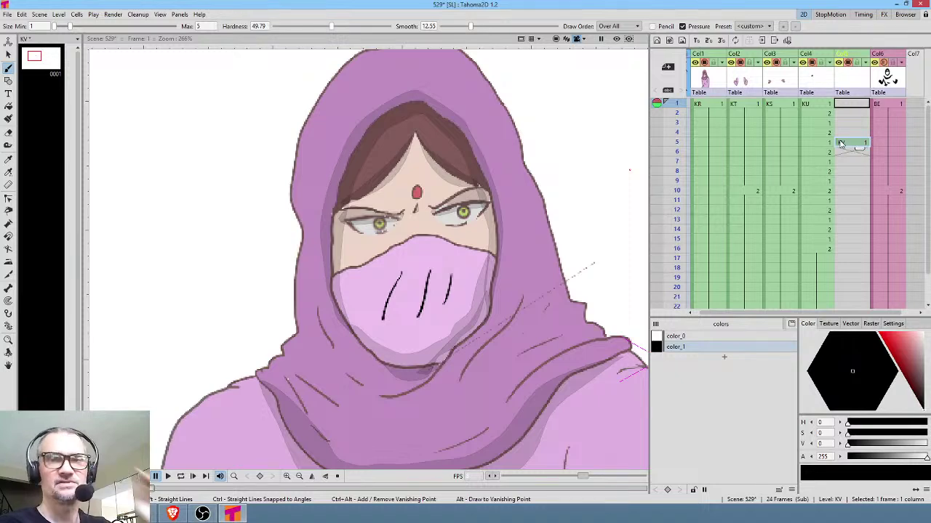
{"action": "left_click_drag", "start_coordinate": [841, 143], "coordinate": [841, 144]}
{"action": "scroll", "coordinate": [451, 222], "scroll_direction": "up", "scroll_amount": 4}
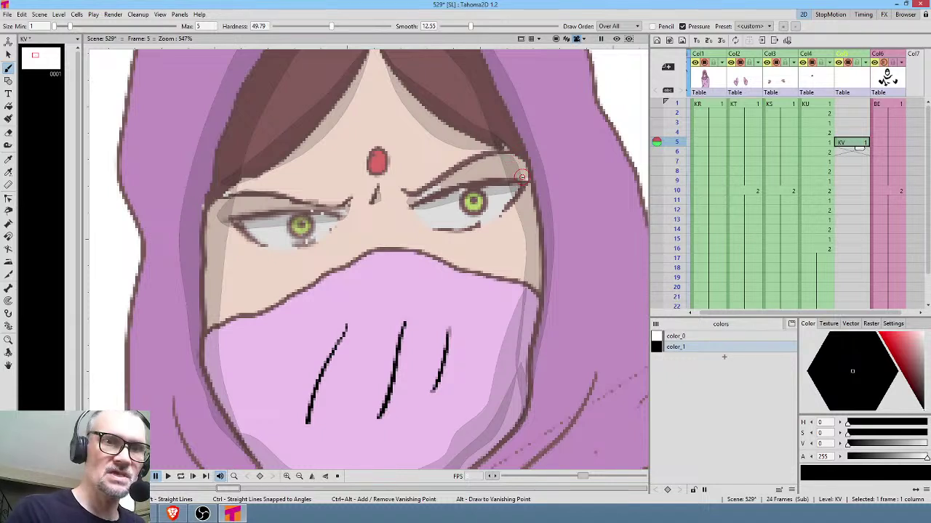
Step: Draw closed black outlines around both of the character's eyes on the KV level at frame 5
{"action": "mouse_move", "coordinate": [522, 178]}
{"action": "left_mouse_down"}
{"action": "mouse_move", "coordinate": [405, 205]}
{"action": "mouse_move", "coordinate": [430, 226]}
{"action": "mouse_move", "coordinate": [449, 228]}
{"action": "mouse_move", "coordinate": [509, 207]}
{"action": "mouse_move", "coordinate": [532, 174]}
{"action": "left_mouse_up"}
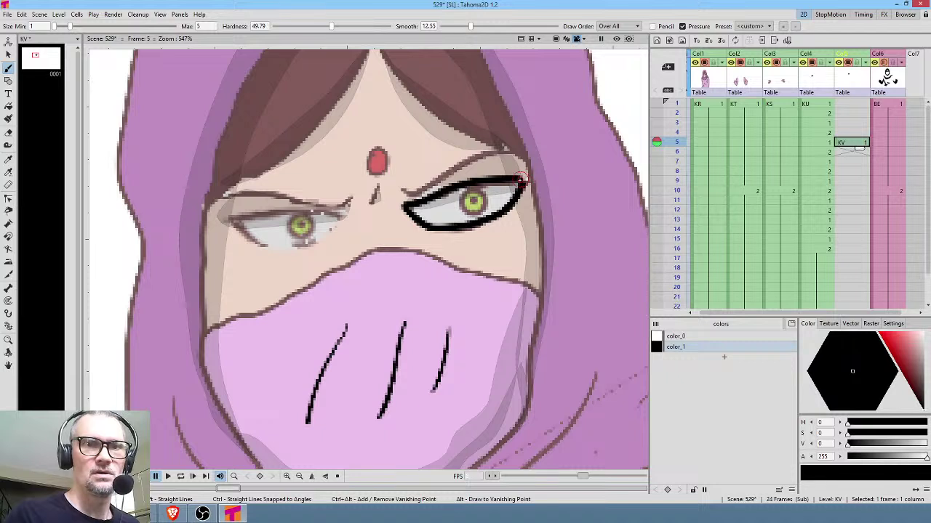
{"action": "mouse_move", "coordinate": [343, 218]}
{"action": "left_mouse_down"}
{"action": "mouse_move", "coordinate": [300, 209]}
{"action": "mouse_move", "coordinate": [218, 220]}
{"action": "mouse_move", "coordinate": [266, 247]}
{"action": "mouse_move", "coordinate": [301, 250]}
{"action": "mouse_move", "coordinate": [339, 227]}
{"action": "left_mouse_up"}
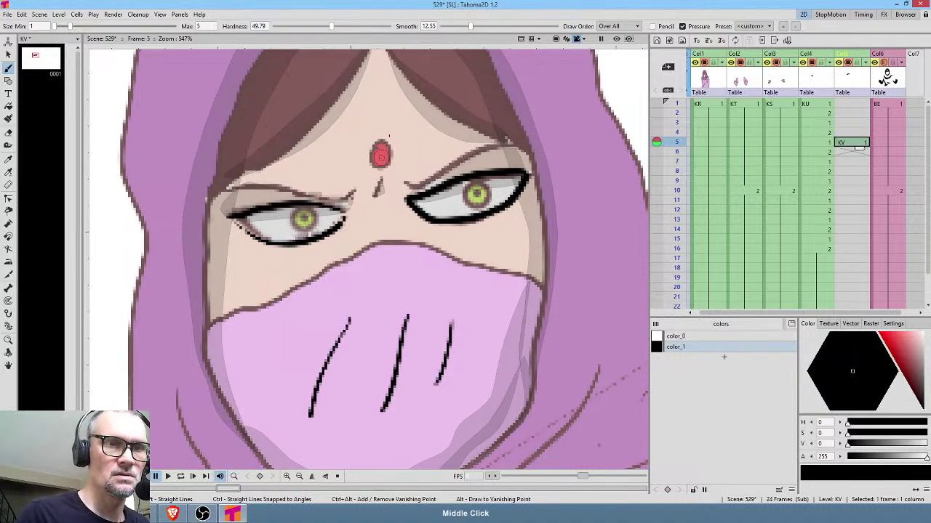
{"action": "mouse_move", "coordinate": [234, 218]}
{"action": "left_mouse_down"}
{"action": "mouse_move", "coordinate": [246, 236]}
{"action": "mouse_move", "coordinate": [316, 238]}
{"action": "mouse_move", "coordinate": [329, 221]}
{"action": "left_mouse_up"}
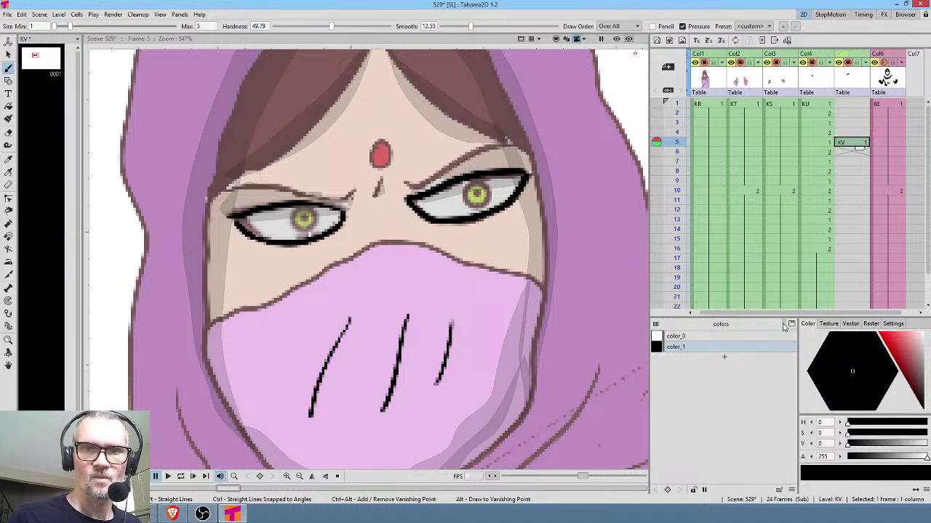
Step: Sample the skin colour (H 22, S 15, V 92) for the outline style and fill both eye shapes with it
{"action": "key", "text": "r"}
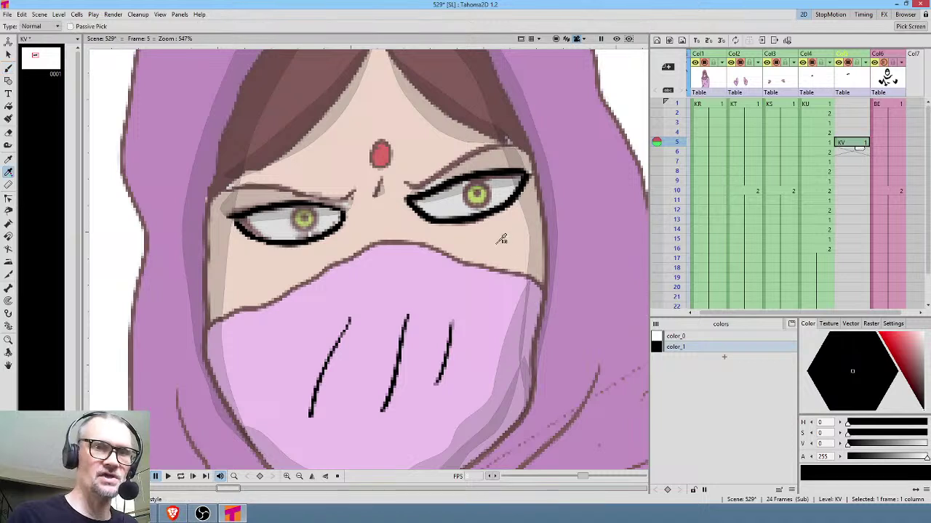
{"action": "left_click", "coordinate": [505, 232]}
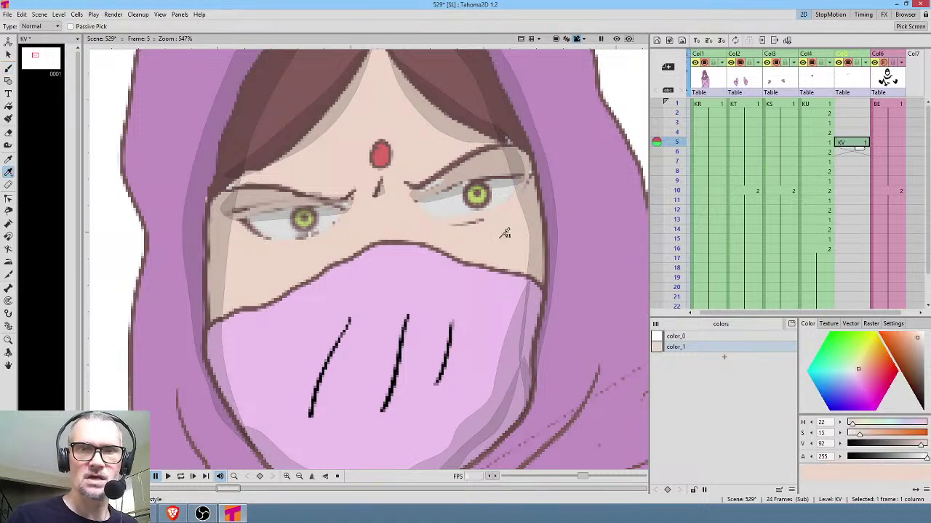
{"action": "key", "text": "f"}
{"action": "left_click", "coordinate": [476, 192]}
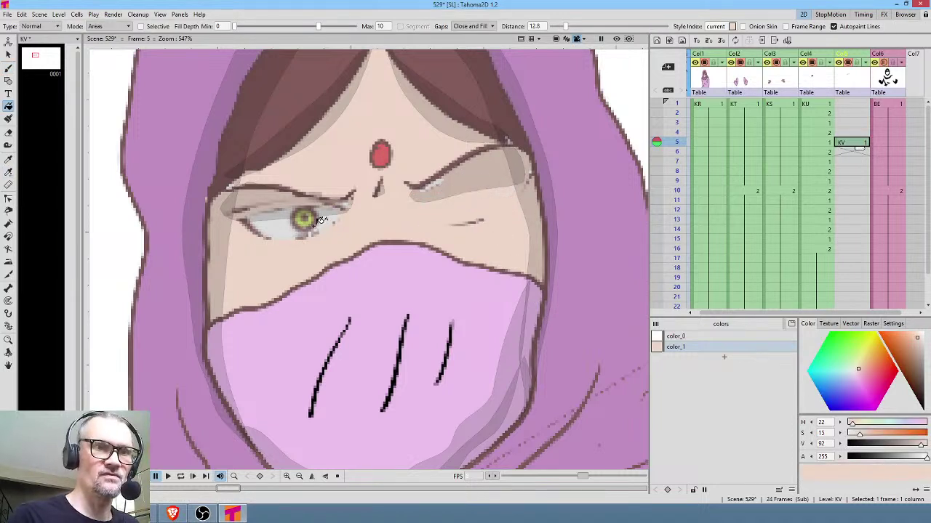
{"action": "left_click", "coordinate": [320, 220]}
Step: Add a dark brown style (H 22, S 35, V 43) and draw a curved closed-eyelid line under each eye
{"action": "left_click", "coordinate": [723, 356]}
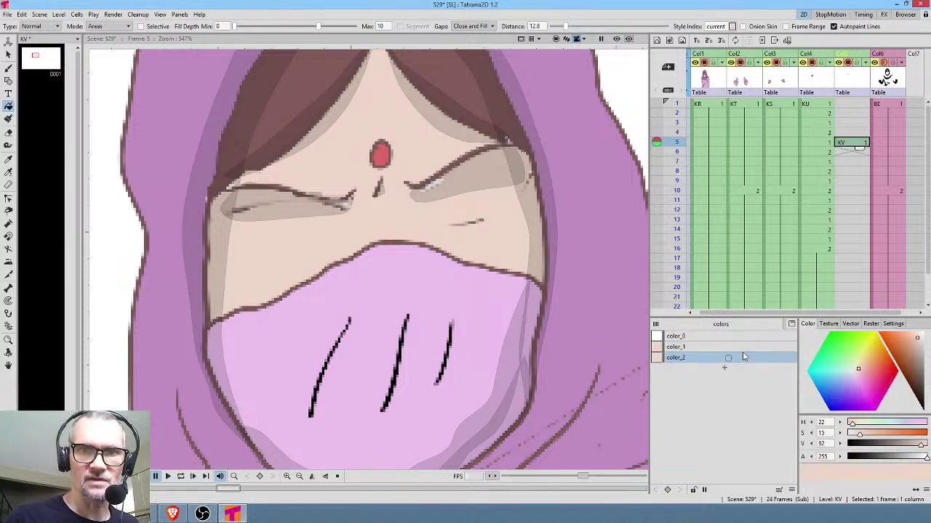
{"action": "left_click_drag", "start_coordinate": [920, 363], "coordinate": [917, 380]}
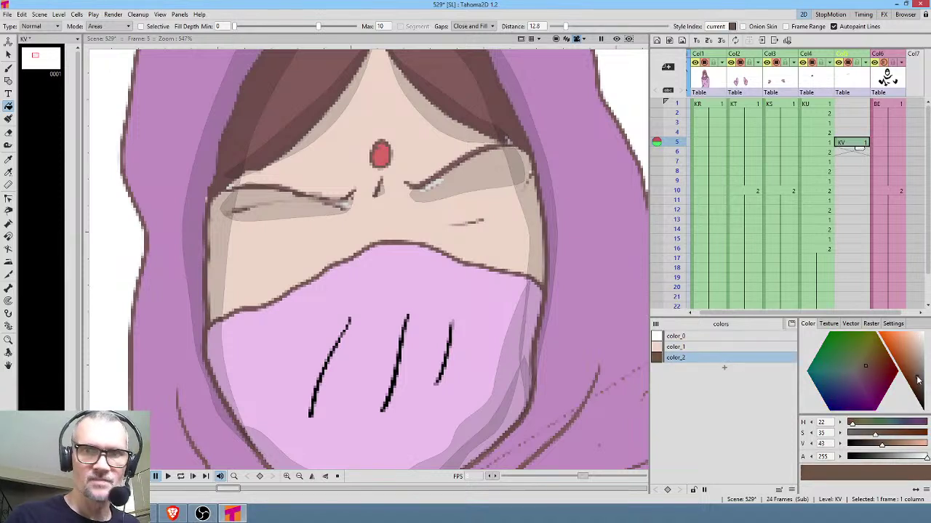
{"action": "key", "text": "b"}
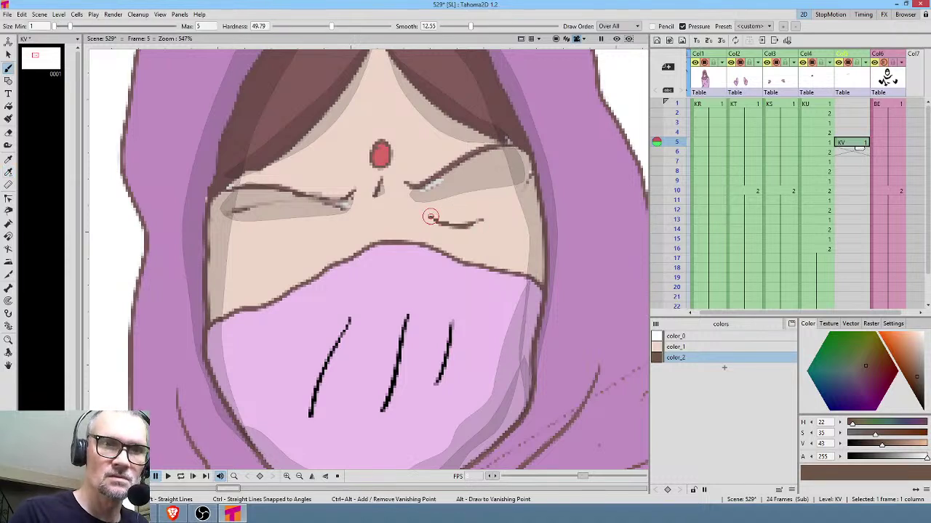
{"action": "mouse_move", "coordinate": [430, 217]}
{"action": "left_mouse_down"}
{"action": "mouse_move", "coordinate": [468, 223]}
{"action": "mouse_move", "coordinate": [506, 210]}
{"action": "mouse_move", "coordinate": [486, 221]}
{"action": "mouse_move", "coordinate": [528, 176]}
{"action": "left_mouse_up"}
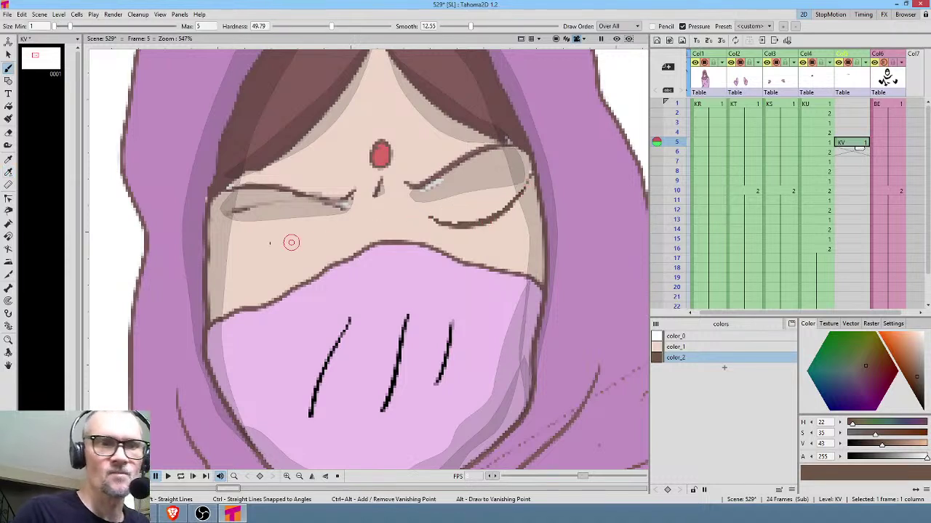
{"action": "mouse_move", "coordinate": [234, 238]}
{"action": "left_mouse_down"}
{"action": "mouse_move", "coordinate": [291, 245]}
{"action": "mouse_move", "coordinate": [335, 233]}
{"action": "left_mouse_up"}
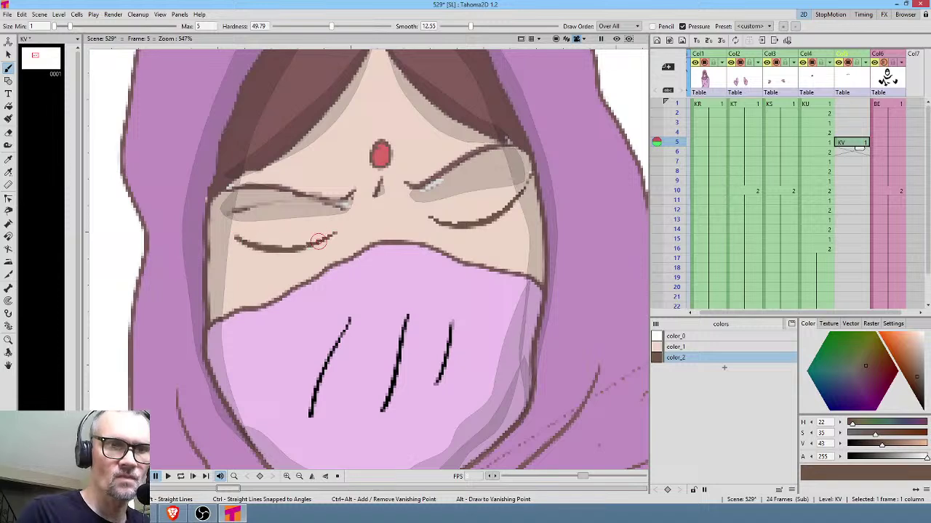
{"action": "scroll", "coordinate": [474, 266], "scroll_direction": "down", "scroll_amount": 4}
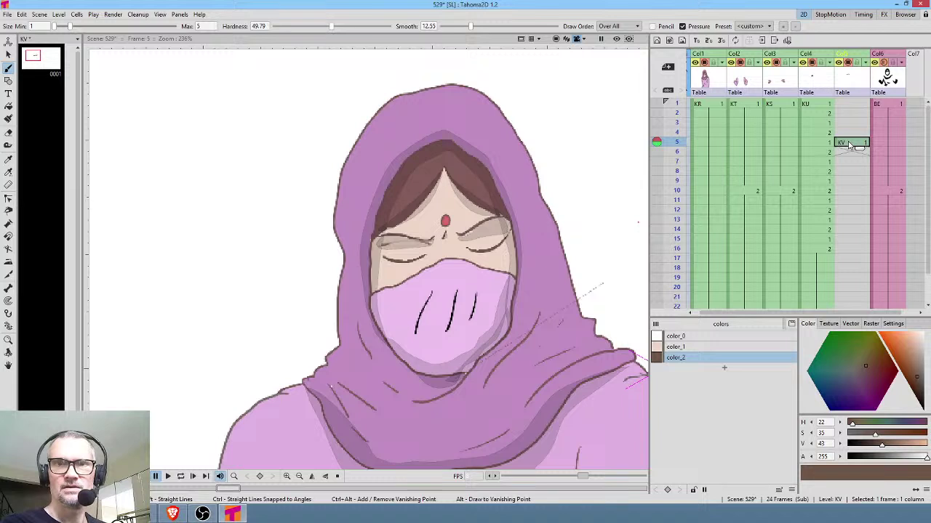
Step: Expose drawing 1 of the KV blink level again at frame 13 in Col5 and move that cell to frame 19
{"action": "left_click", "coordinate": [848, 221]}
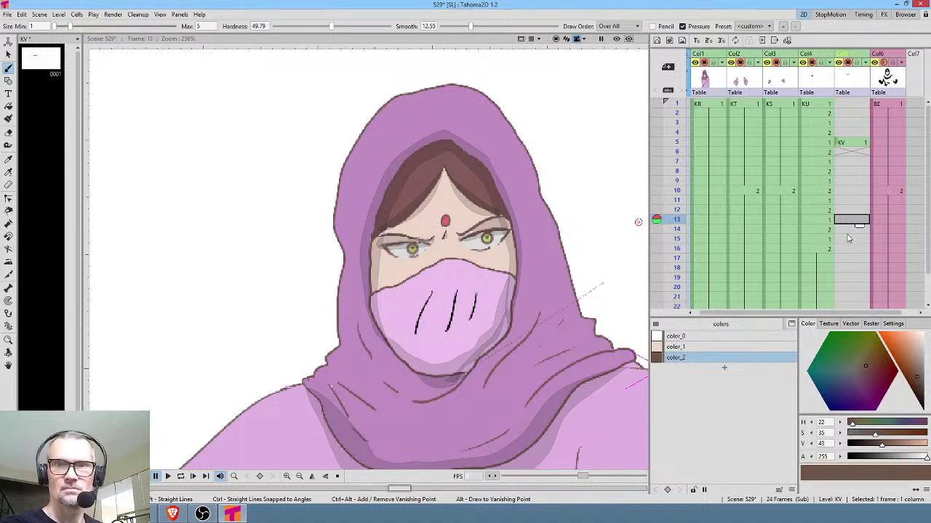
{"action": "type", "text": "1"}
{"action": "key", "text": "Return"}
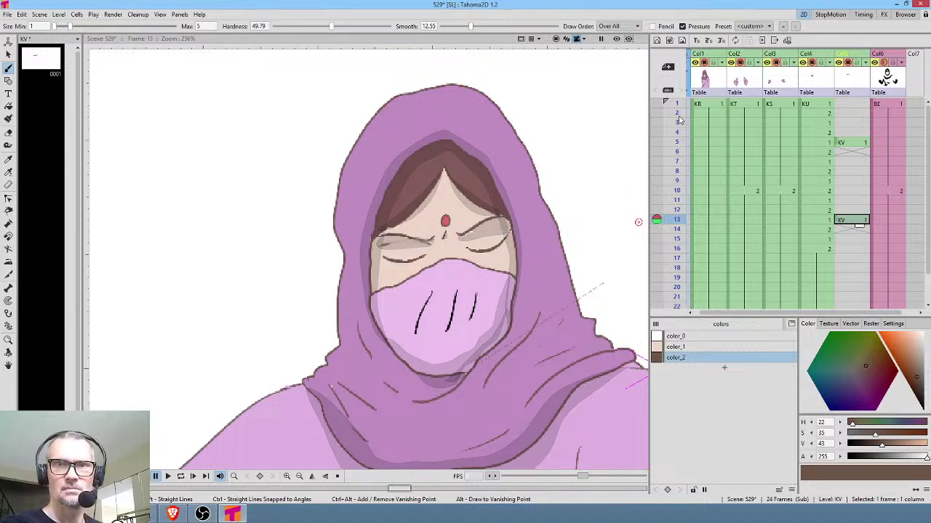
{"action": "mouse_move", "coordinate": [678, 120]}
{"action": "left_mouse_down"}
{"action": "mouse_move", "coordinate": [675, 244]}
{"action": "mouse_move", "coordinate": [661, 249]}
{"action": "mouse_move", "coordinate": [675, 191]}
{"action": "left_mouse_up"}
{"action": "left_click", "coordinate": [849, 222]}
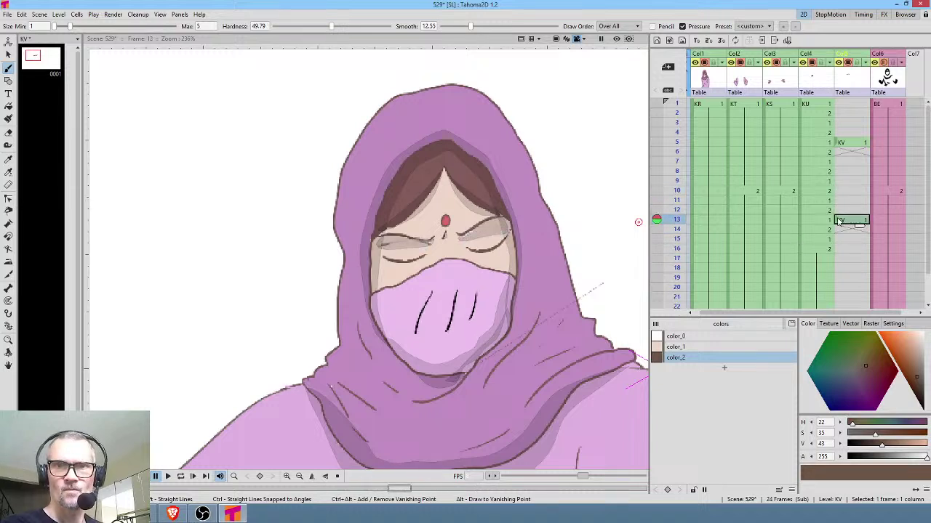
{"action": "left_click_drag", "start_coordinate": [840, 222], "coordinate": [844, 280]}
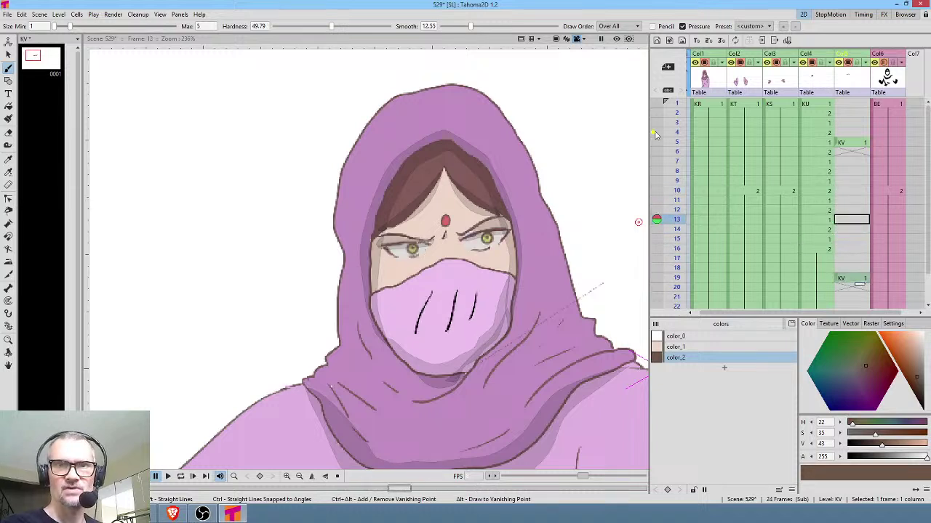
Step: Return to the main scene and render it
{"action": "left_click", "coordinate": [677, 113]}
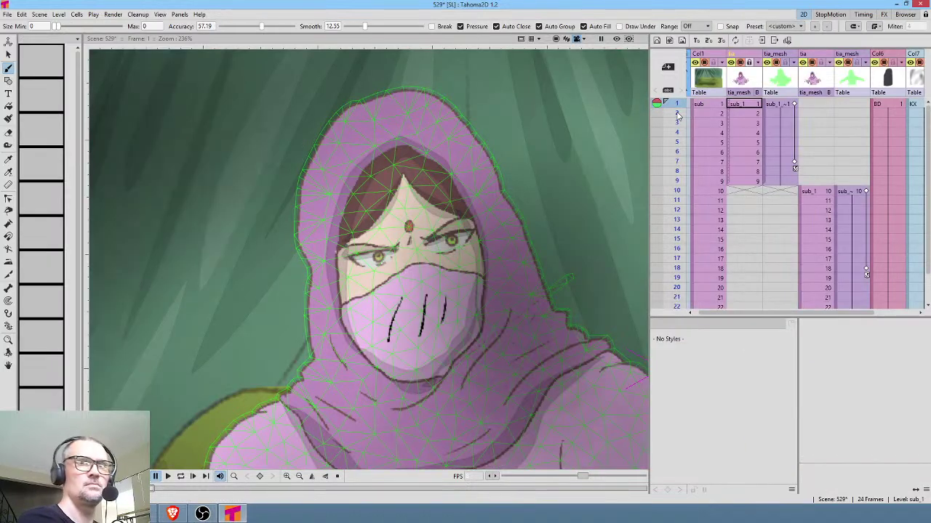
{"action": "key", "text": "ctrl+shift+r"}
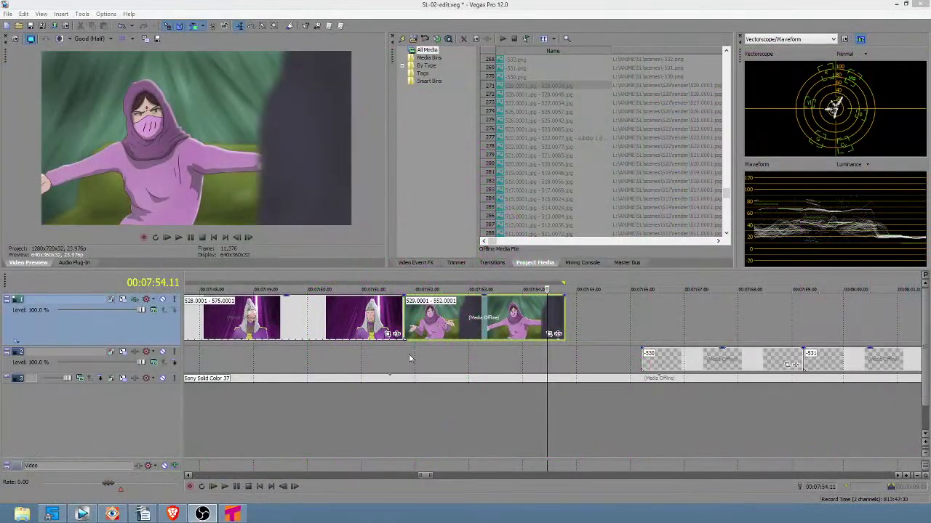
Step: Switch to Vegas Pro, lengthen the 529 clip at its end, and slide the placeholder clips from -530 onward up against it
{"action": "left_click_drag", "start_coordinate": [408, 358], "coordinate": [513, 349]}
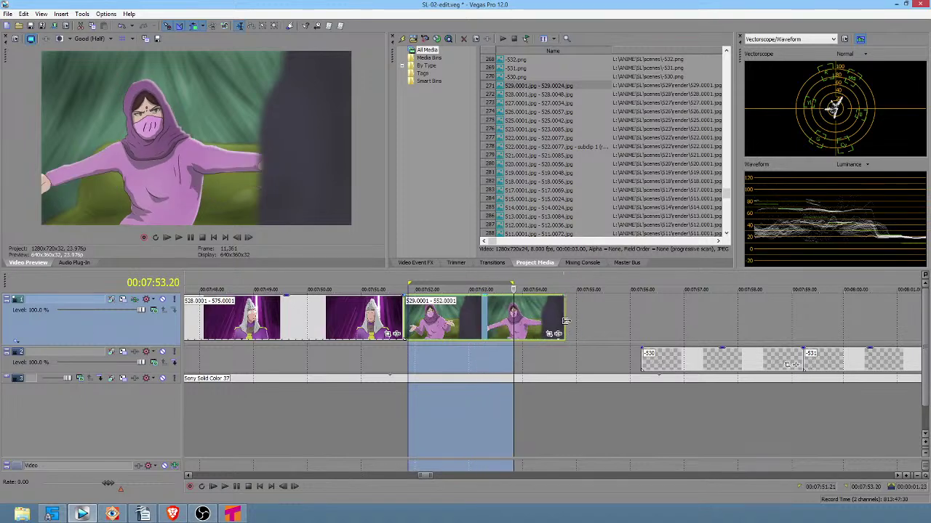
{"action": "mouse_move", "coordinate": [566, 320]}
{"action": "left_mouse_down"}
{"action": "mouse_move", "coordinate": [586, 320]}
{"action": "mouse_move", "coordinate": [558, 317]}
{"action": "mouse_move", "coordinate": [600, 318]}
{"action": "mouse_move", "coordinate": [559, 317]}
{"action": "mouse_move", "coordinate": [579, 317]}
{"action": "left_mouse_up"}
{"action": "left_click_drag", "start_coordinate": [660, 361], "coordinate": [600, 361]}
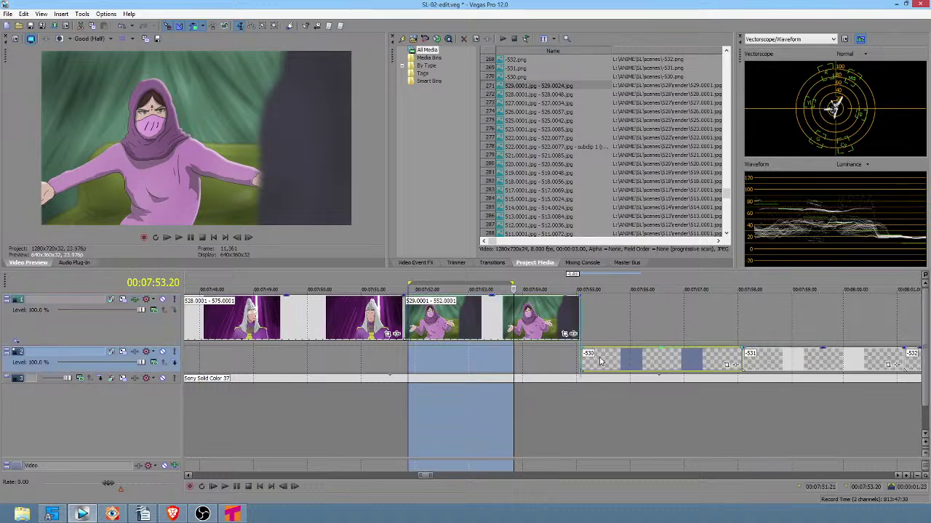
Step: Play back the edit from 00:07:45.00 through the 529 clip, and check a frame in the middle of that clip
{"action": "scroll", "coordinate": [259, 372], "scroll_direction": "down", "scroll_amount": 3}
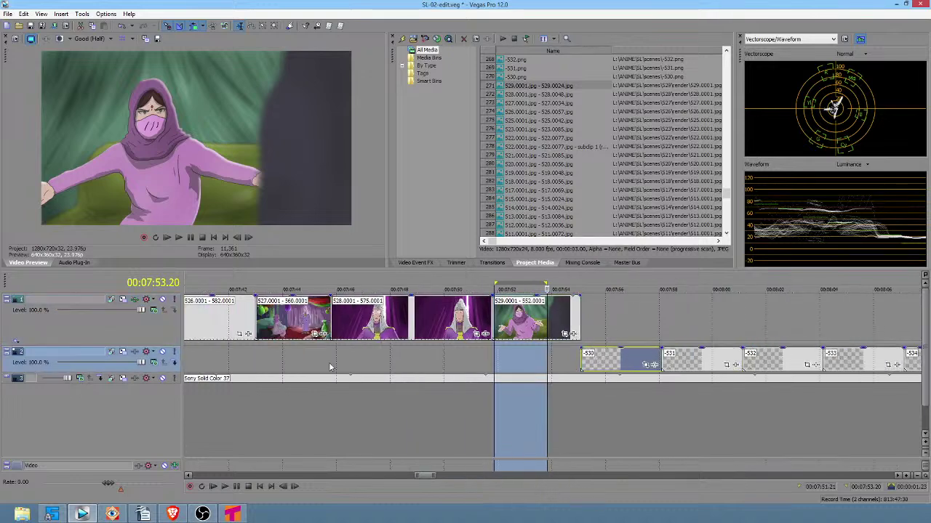
{"action": "left_click", "coordinate": [308, 356]}
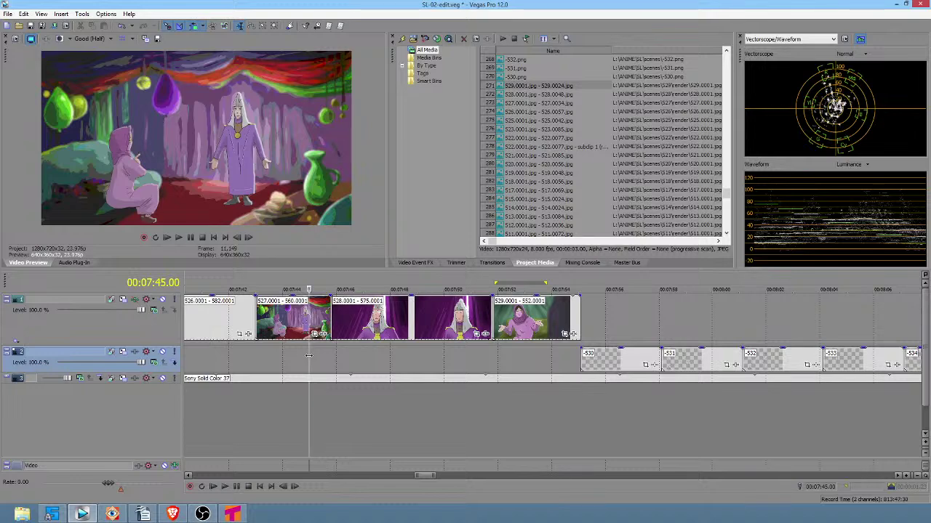
{"action": "key", "text": "space"}
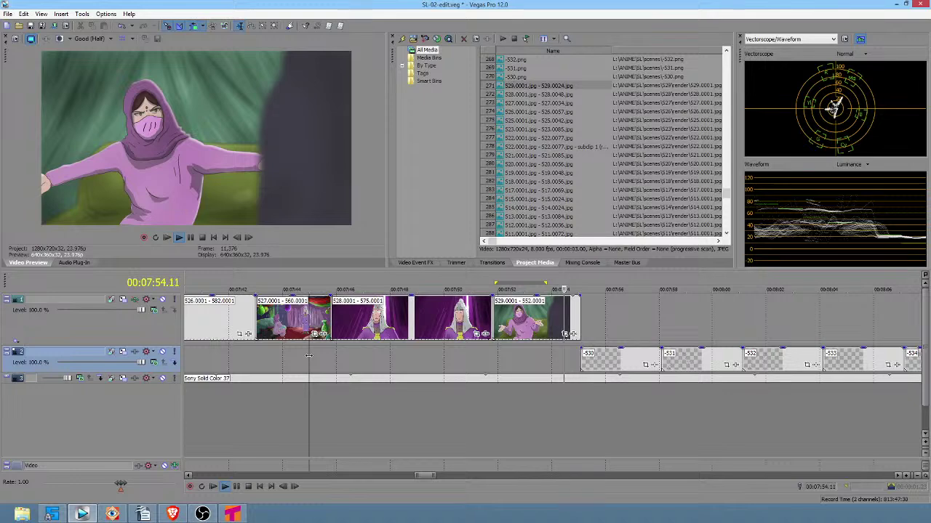
{"action": "key", "text": "space"}
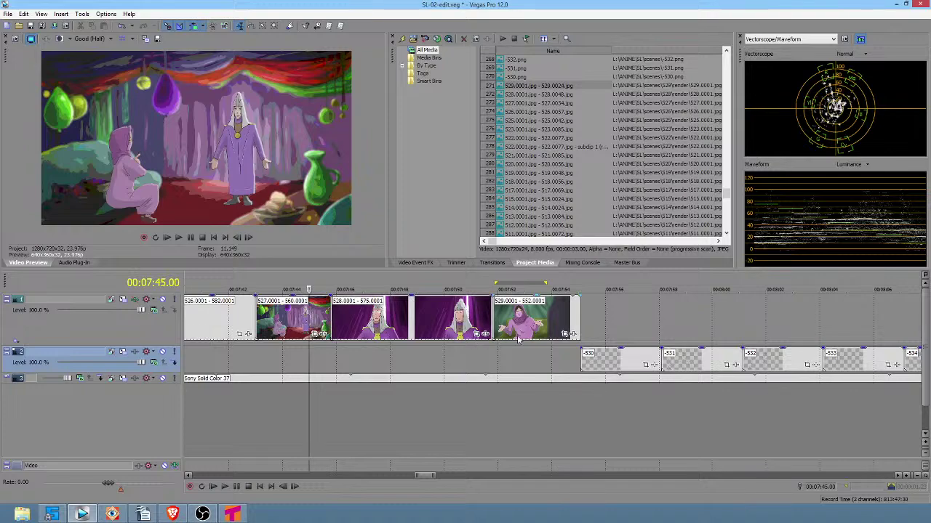
{"action": "left_click", "coordinate": [539, 360]}
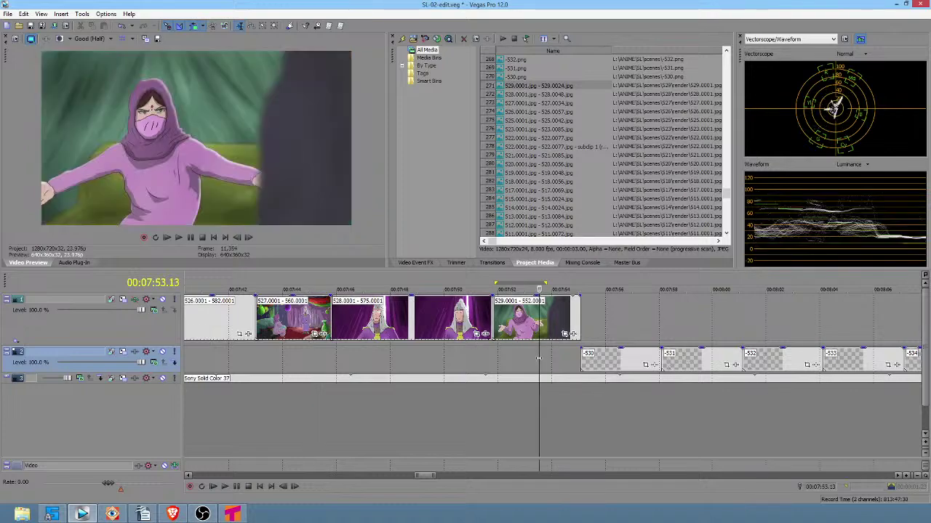
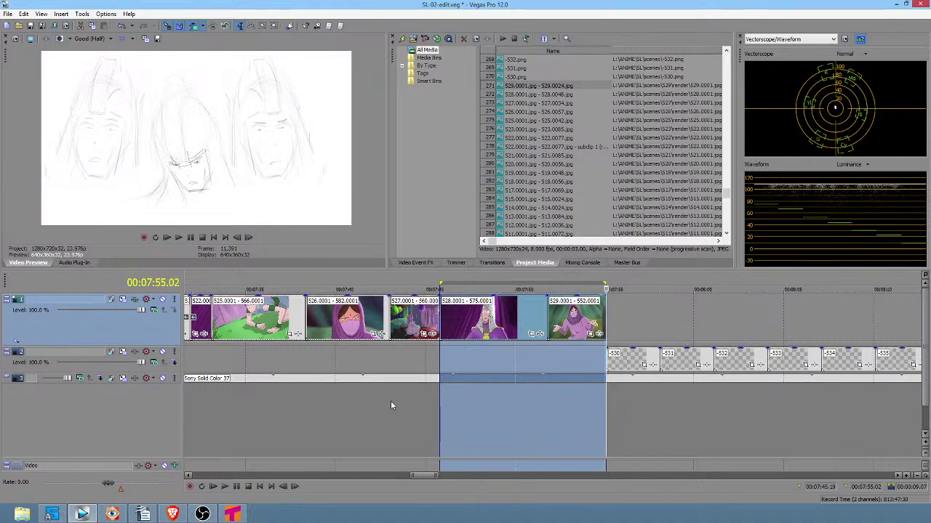
Step: Mark the finished section of the timeline from 00:06:31.07 to the end of the 529 clip
{"action": "left_click_drag", "start_coordinate": [390, 401], "coordinate": [439, 404]}
{"action": "scroll", "coordinate": [509, 412], "scroll_direction": "down", "scroll_amount": 2}
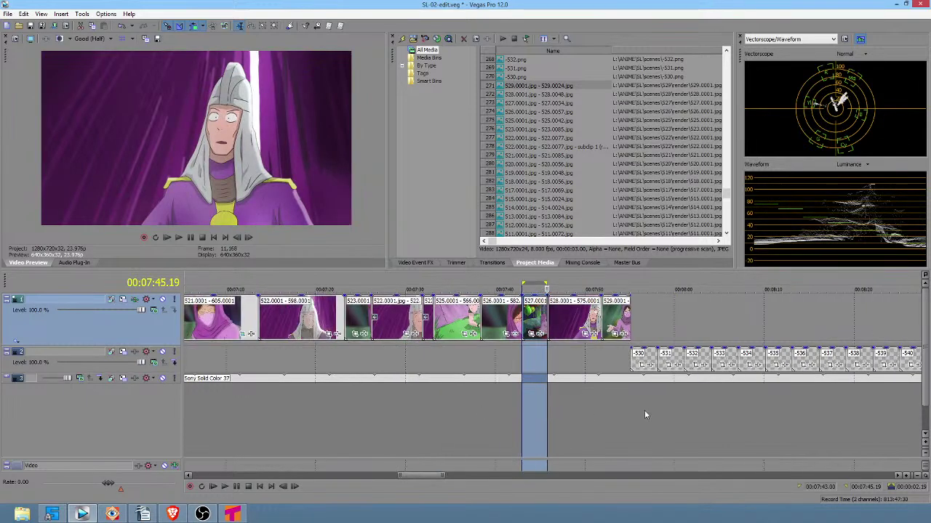
{"action": "left_click_drag", "start_coordinate": [632, 397], "coordinate": [465, 395]}
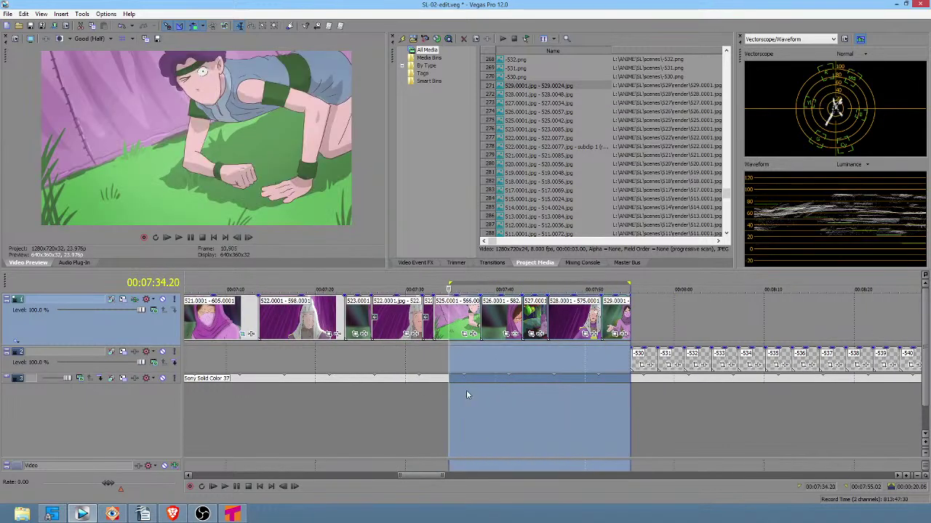
{"action": "scroll", "coordinate": [522, 396], "scroll_direction": "down", "scroll_amount": 2}
{"action": "scroll", "coordinate": [525, 396], "scroll_direction": "down", "scroll_amount": 2}
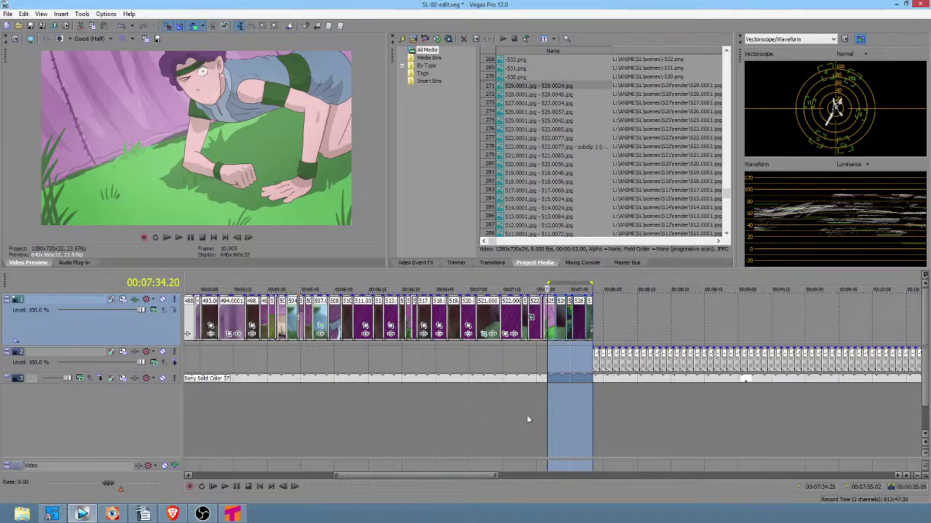
{"action": "left_click_drag", "start_coordinate": [547, 413], "coordinate": [405, 383]}
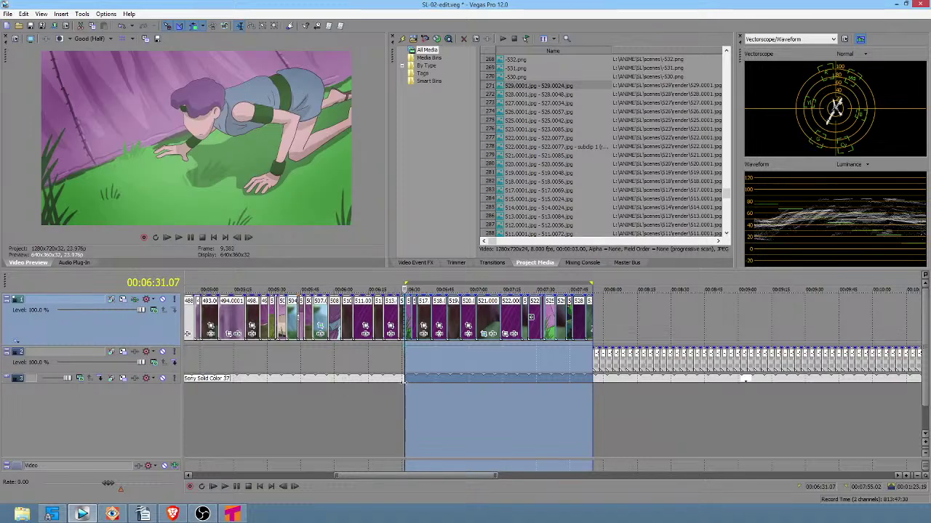
Step: Scrub through the finished clips from 00:06:31.07 to the 529 clip to review the sequence
{"action": "scroll", "coordinate": [466, 385], "scroll_direction": "up", "scroll_amount": 2}
{"action": "scroll", "coordinate": [461, 374], "scroll_direction": "down", "scroll_amount": 3}
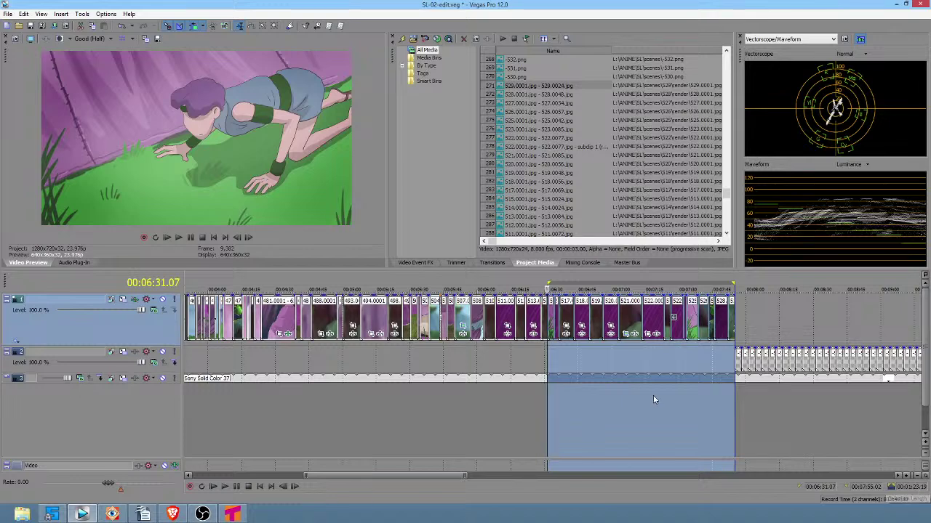
{"action": "left_click_drag", "start_coordinate": [547, 363], "coordinate": [590, 363]}
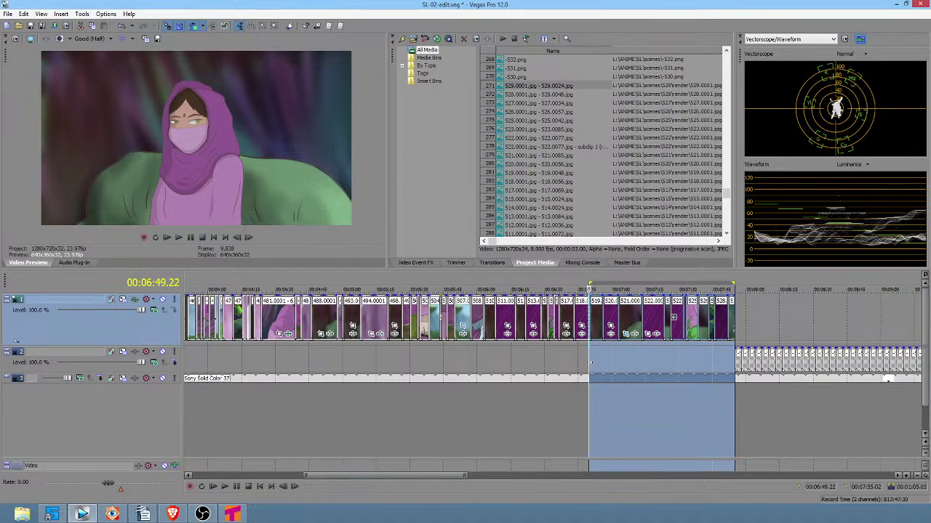
{"action": "left_click_drag", "start_coordinate": [590, 363], "coordinate": [602, 362]}
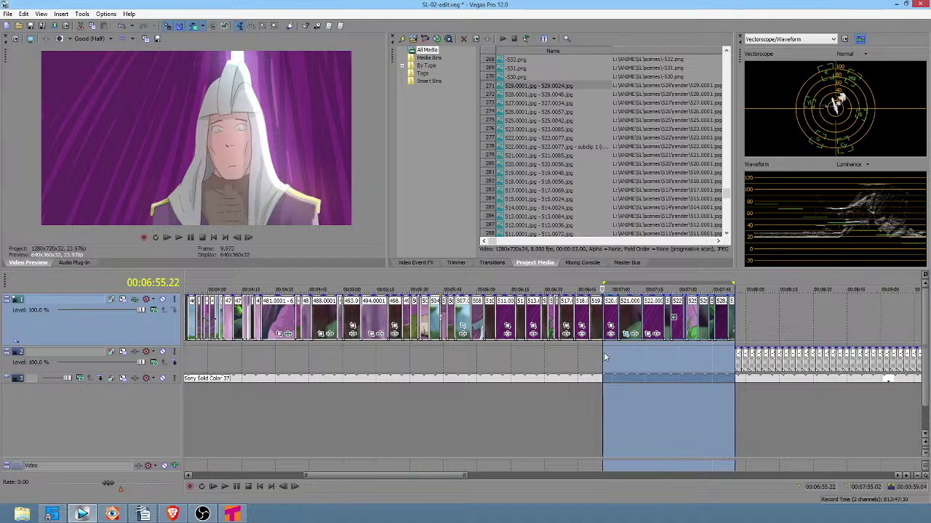
{"action": "left_click_drag", "start_coordinate": [603, 353], "coordinate": [729, 352]}
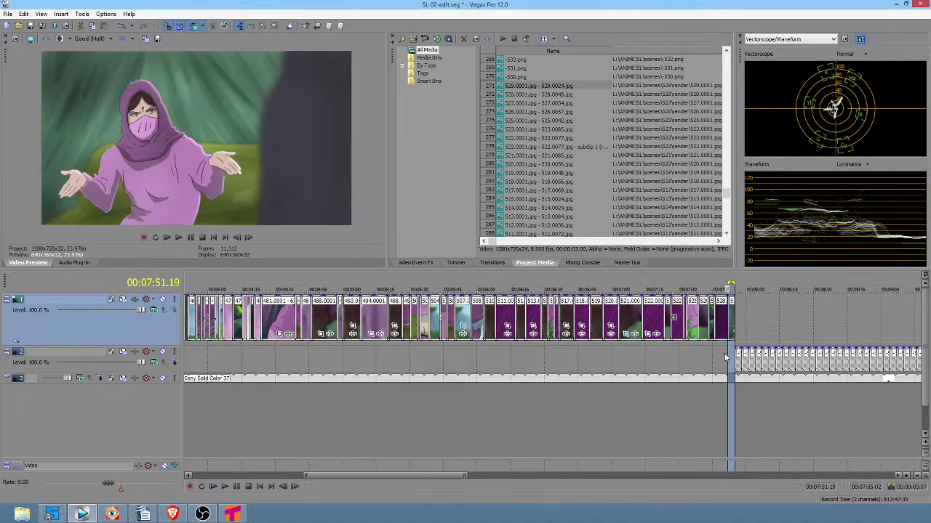
{"action": "scroll", "coordinate": [591, 362], "scroll_direction": "up", "scroll_amount": 5}
{"action": "left_click_drag", "start_coordinate": [504, 360], "coordinate": [557, 357]}
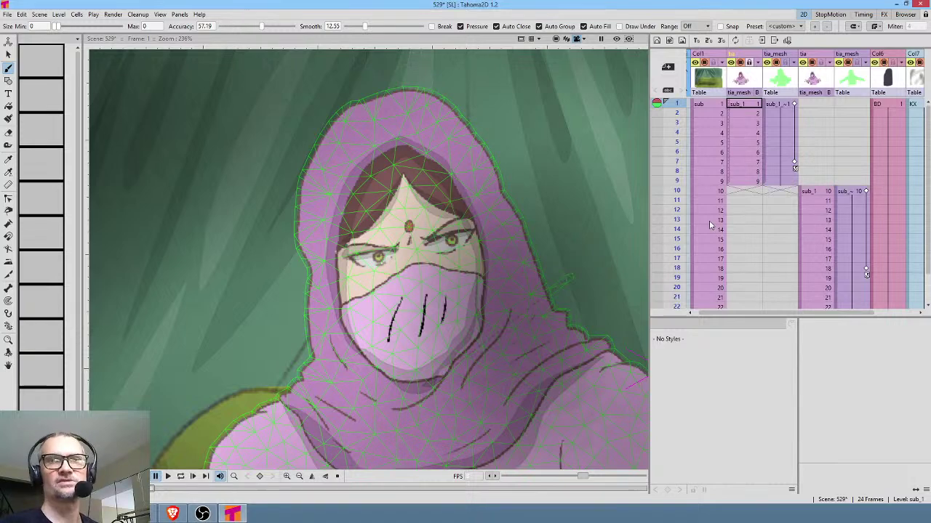
Step: Open the Fx Schematic for the Col1 background, untangle the tia, BodyHighlight01, Col1 and Blur01 nodes, and resize the window
{"action": "left_click", "coordinate": [716, 81]}
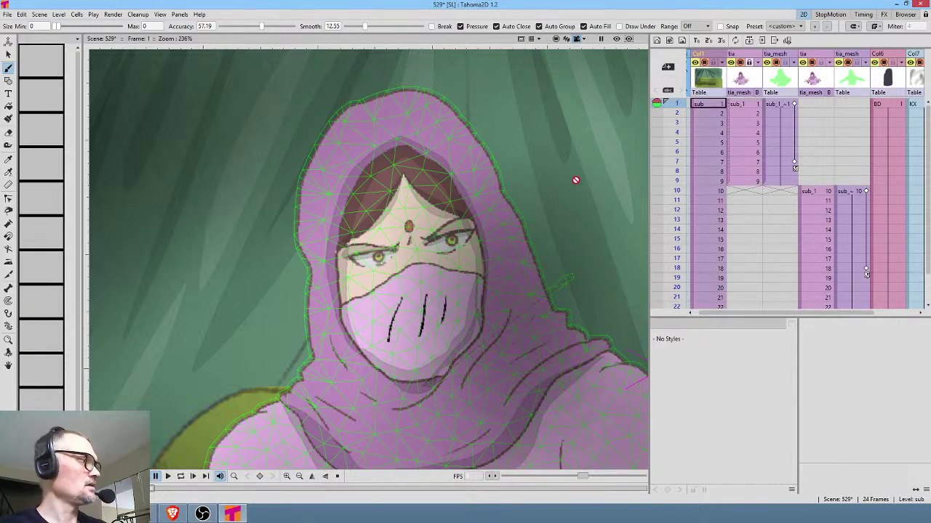
{"action": "key", "text": "ctrl+f"}
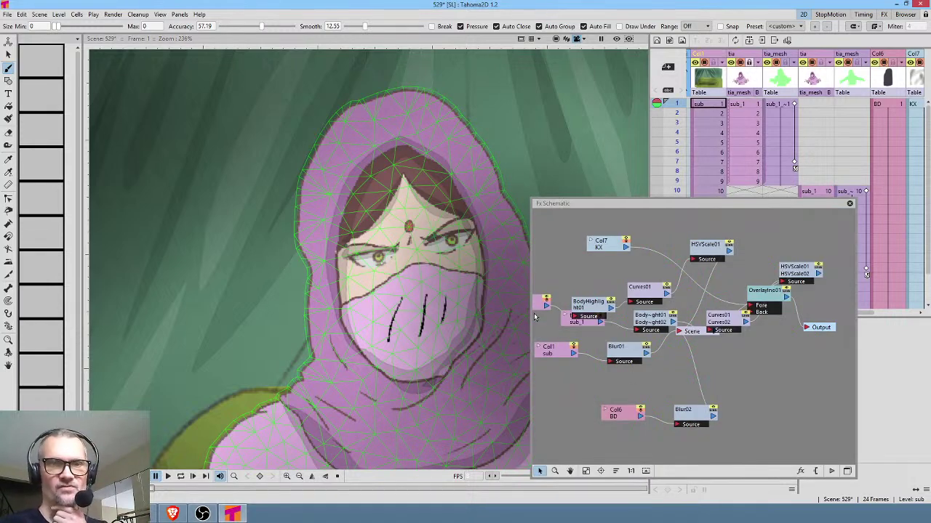
{"action": "left_click_drag", "start_coordinate": [534, 316], "coordinate": [223, 320]}
{"action": "left_click_drag", "start_coordinate": [450, 341], "coordinate": [547, 356]}
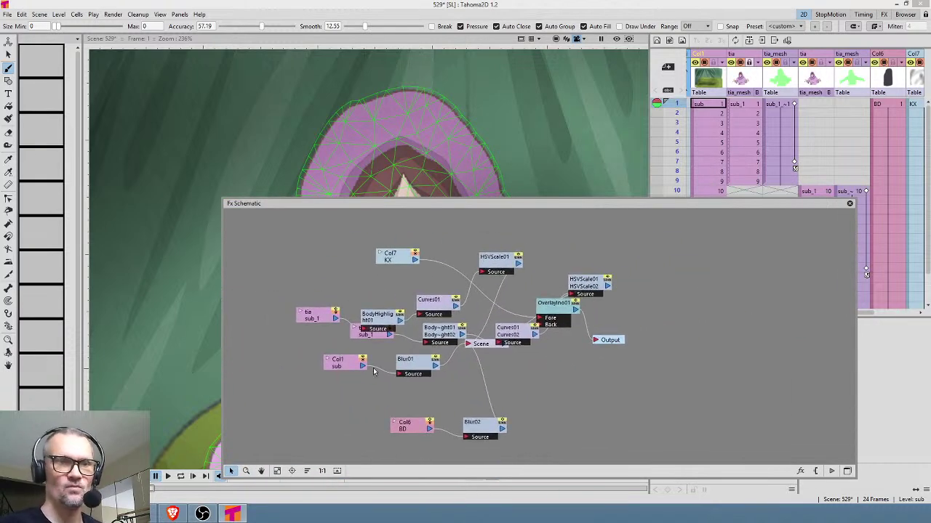
{"action": "left_click_drag", "start_coordinate": [392, 322], "coordinate": [379, 293]}
{"action": "left_click_drag", "start_coordinate": [389, 335], "coordinate": [298, 371]}
{"action": "left_click_drag", "start_coordinate": [435, 367], "coordinate": [377, 373]}
{"action": "left_click_drag", "start_coordinate": [221, 207], "coordinate": [449, 209]}
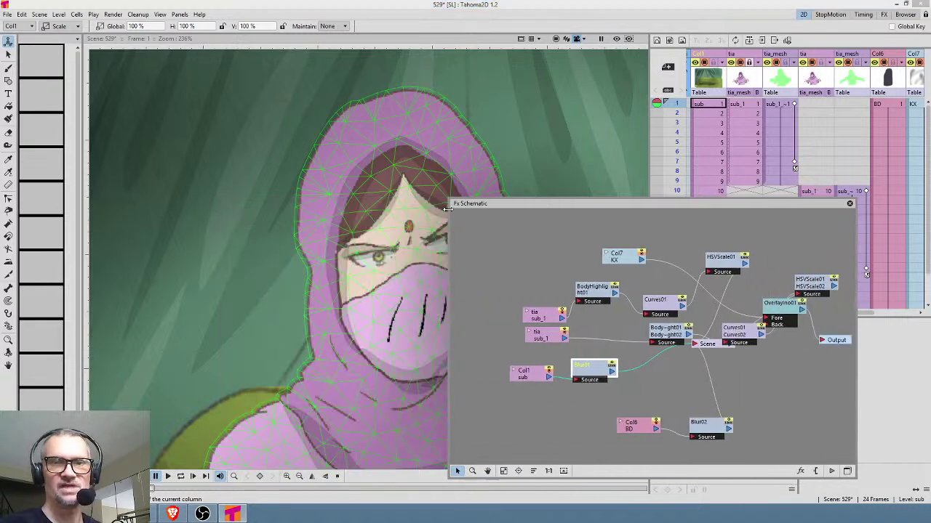
Step: Insert an Adjust Levels effect after the background's Blur01 node and place it beside that node
{"action": "right_click", "coordinate": [636, 370]}
{"action": "mouse_move", "coordinate": [661, 372]}
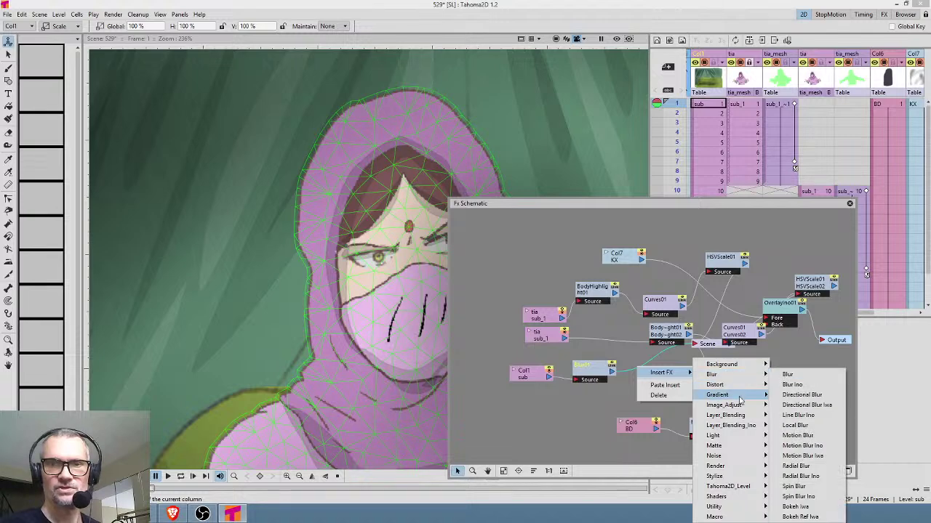
{"action": "mouse_move", "coordinate": [749, 406]}
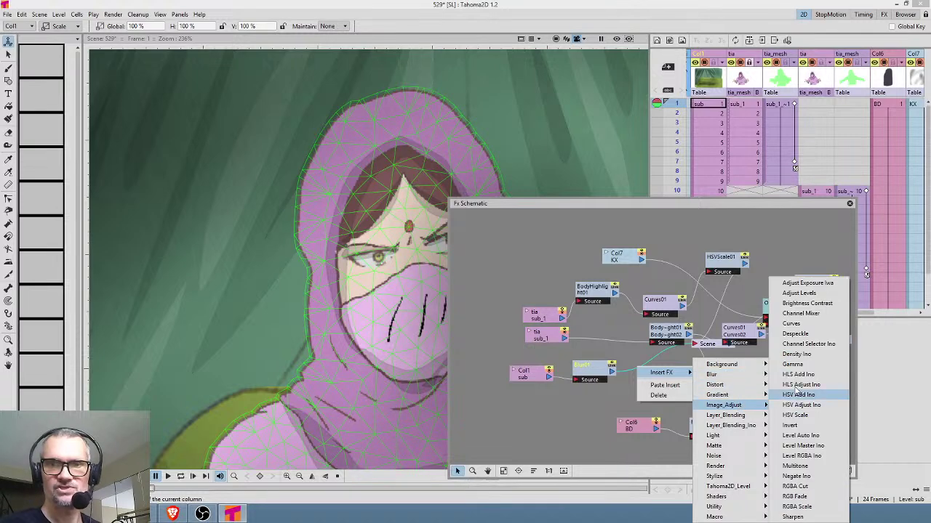
{"action": "left_click", "coordinate": [815, 293]}
{"action": "left_click_drag", "start_coordinate": [669, 374], "coordinate": [651, 369]}
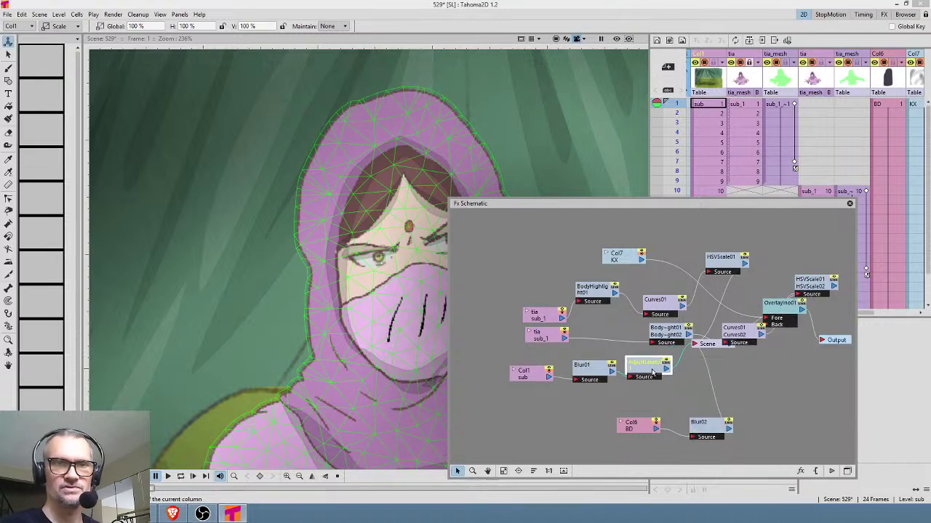
Step: Darken the background by lowering the Adjust Levels maximum RGB Output to about 207, and close the effect settings and schematic
{"action": "double_click", "coordinate": [649, 367]}
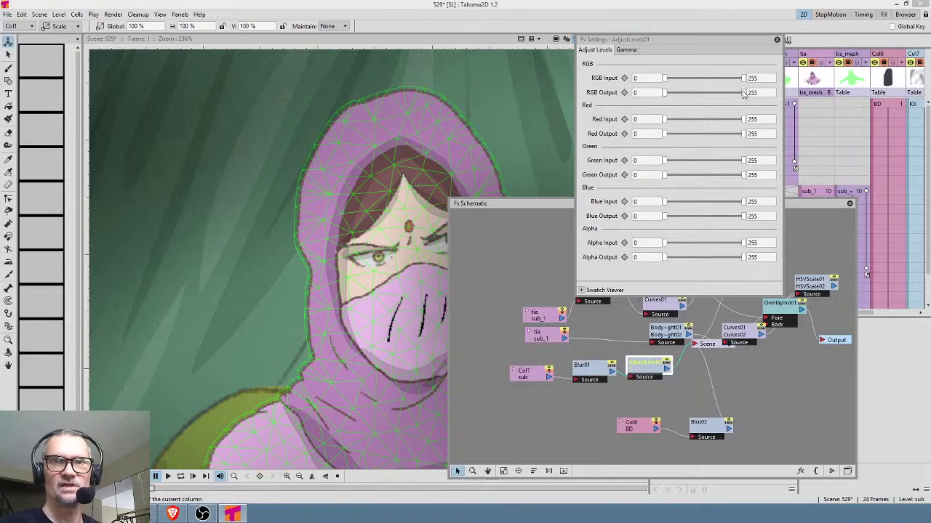
{"action": "left_click_drag", "start_coordinate": [744, 93], "coordinate": [739, 93]}
{"action": "left_click_drag", "start_coordinate": [659, 43], "coordinate": [686, 106]}
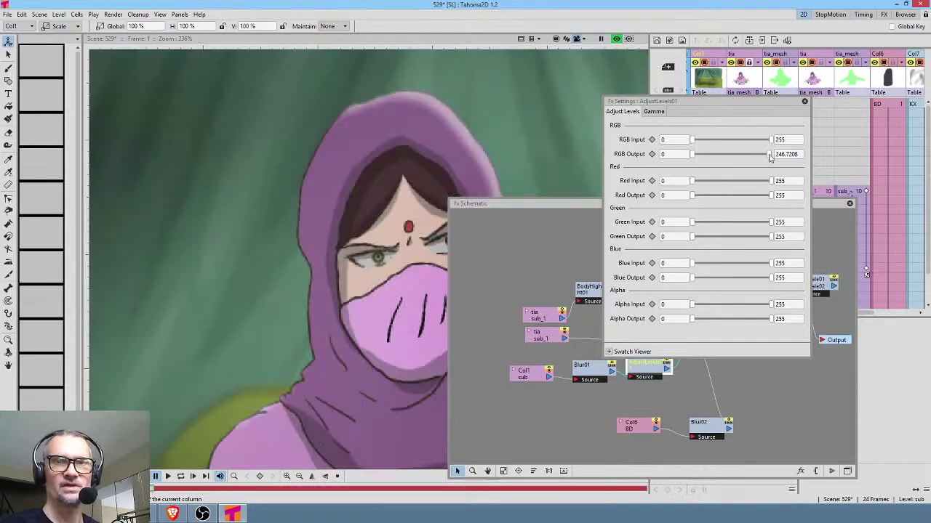
{"action": "left_click_drag", "start_coordinate": [768, 155], "coordinate": [758, 157]}
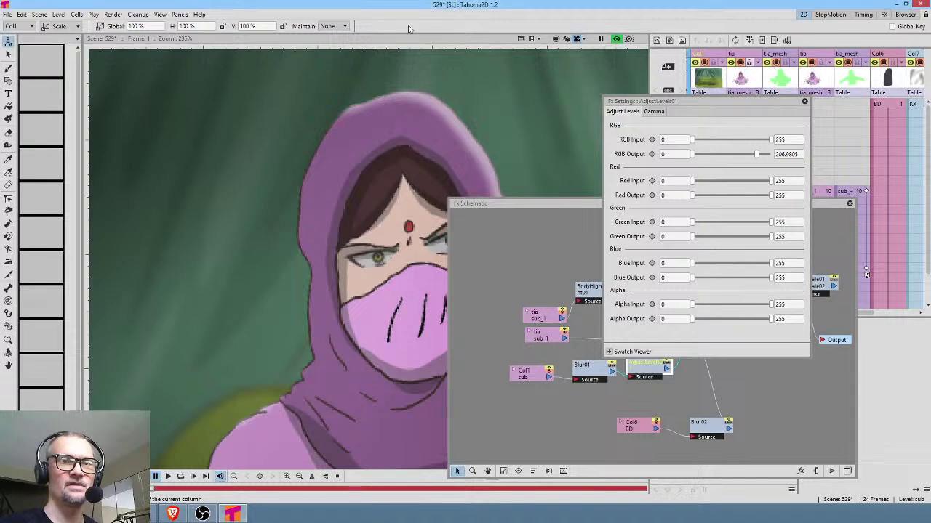
{"action": "scroll", "coordinate": [367, 160], "scroll_direction": "down", "scroll_amount": 3}
{"action": "scroll", "coordinate": [364, 162], "scroll_direction": "up", "scroll_amount": 2}
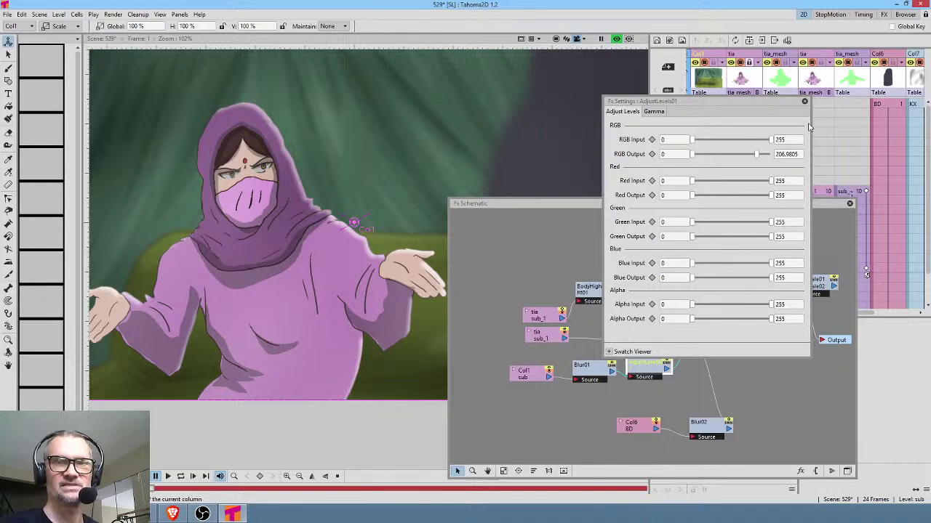
{"action": "left_click", "coordinate": [804, 103]}
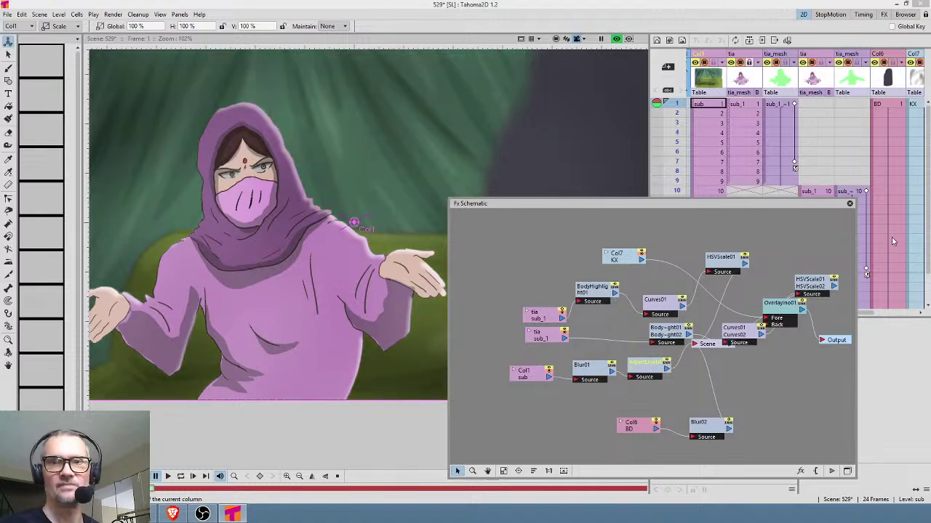
{"action": "left_click", "coordinate": [849, 203]}
Step: Lighten outline color_1 of the KR level in the tia sub-scene to a value of about 50, and check it in the main scene
{"action": "scroll", "coordinate": [448, 251], "scroll_direction": "down", "scroll_amount": 2}
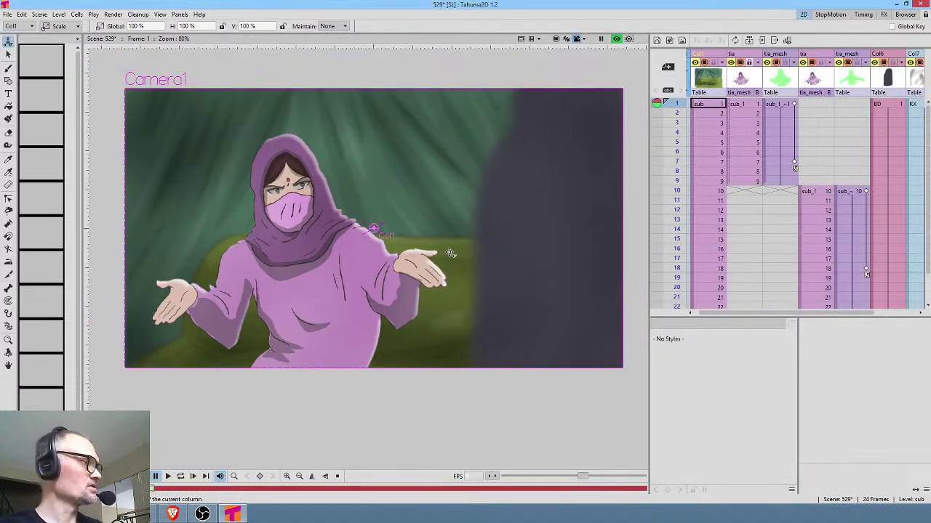
{"action": "key", "text": "ctrl+shift+r"}
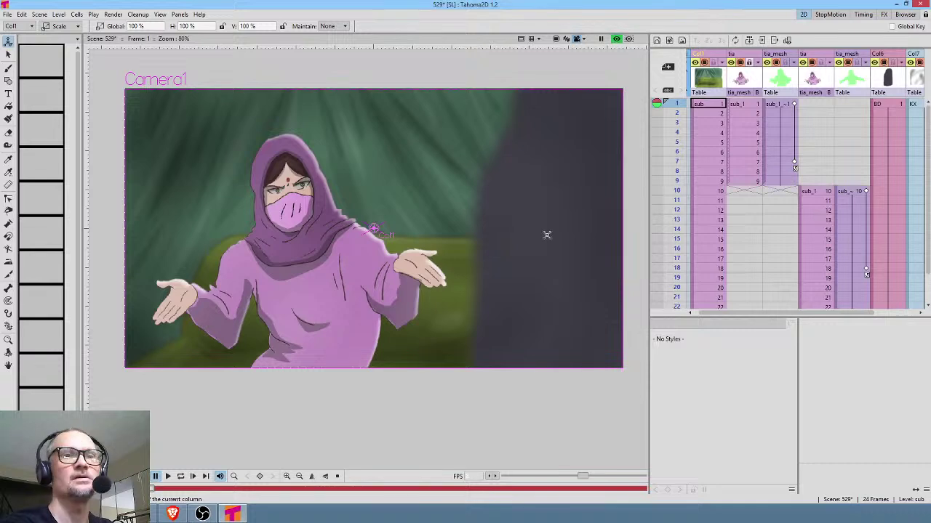
{"action": "scroll", "coordinate": [365, 249], "scroll_direction": "up", "scroll_amount": 3}
{"action": "scroll", "coordinate": [365, 250], "scroll_direction": "down", "scroll_amount": 2}
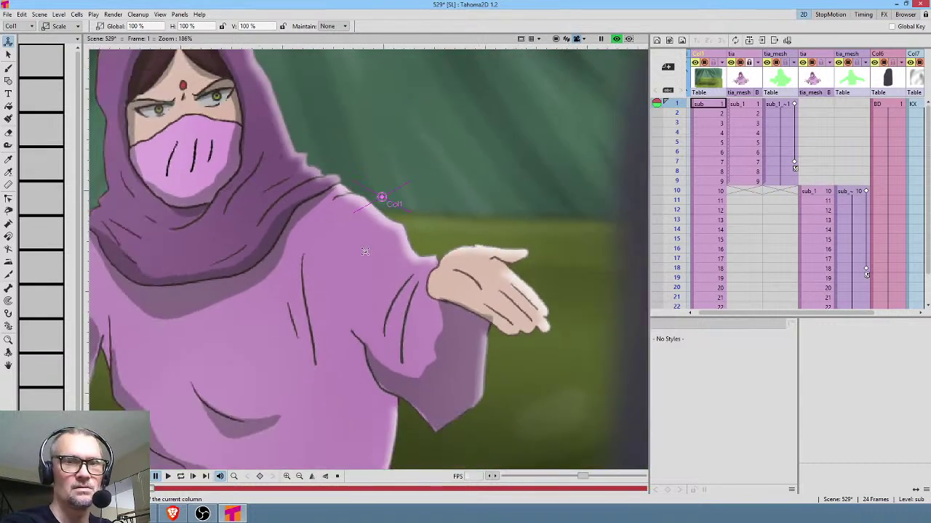
{"action": "left_click", "coordinate": [740, 107]}
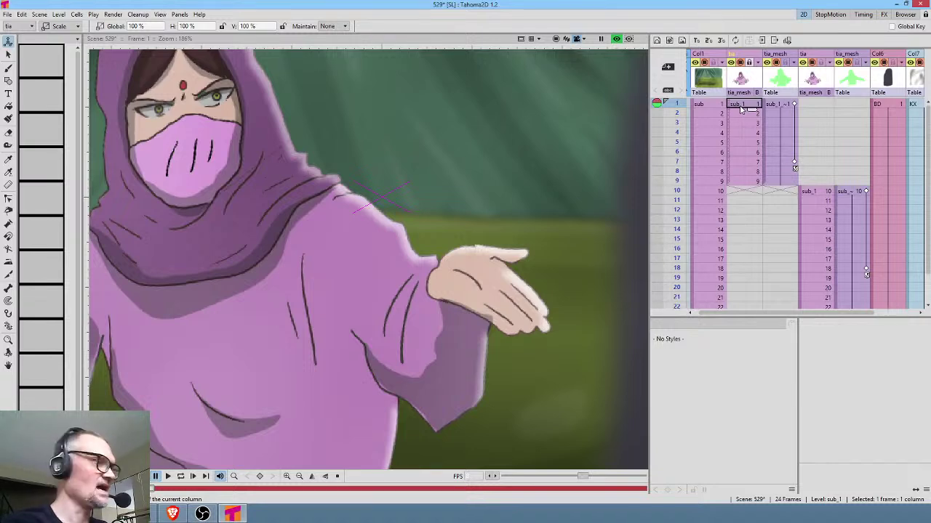
{"action": "double_click", "coordinate": [741, 108]}
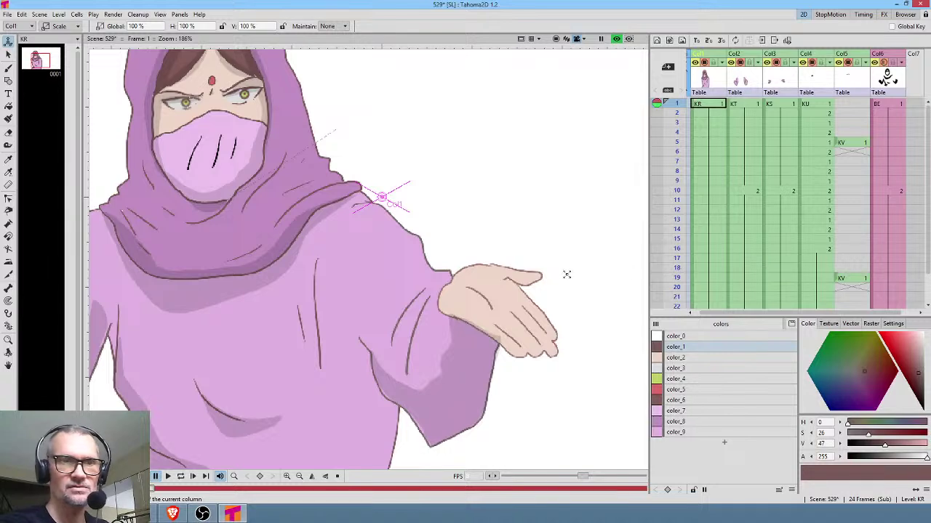
{"action": "scroll", "coordinate": [314, 222], "scroll_direction": "up", "scroll_amount": 2}
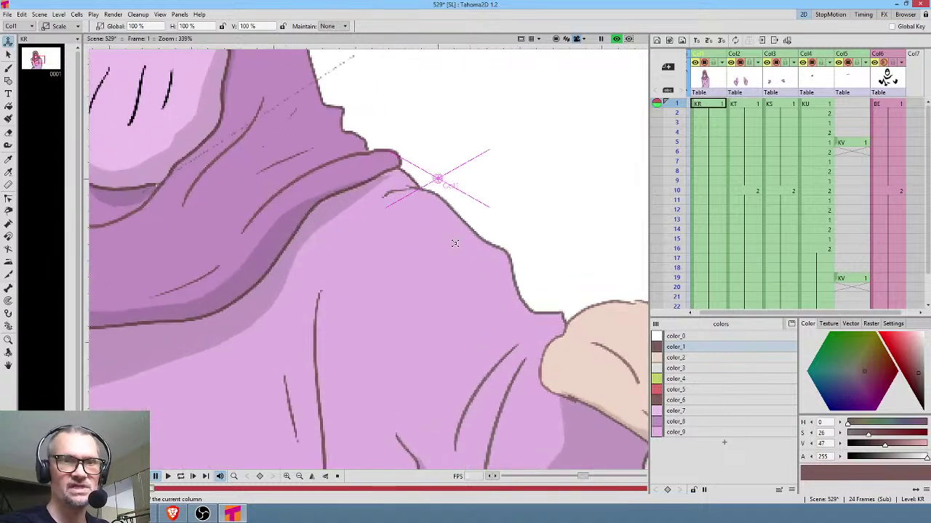
{"action": "left_click_drag", "start_coordinate": [918, 377], "coordinate": [919, 373]}
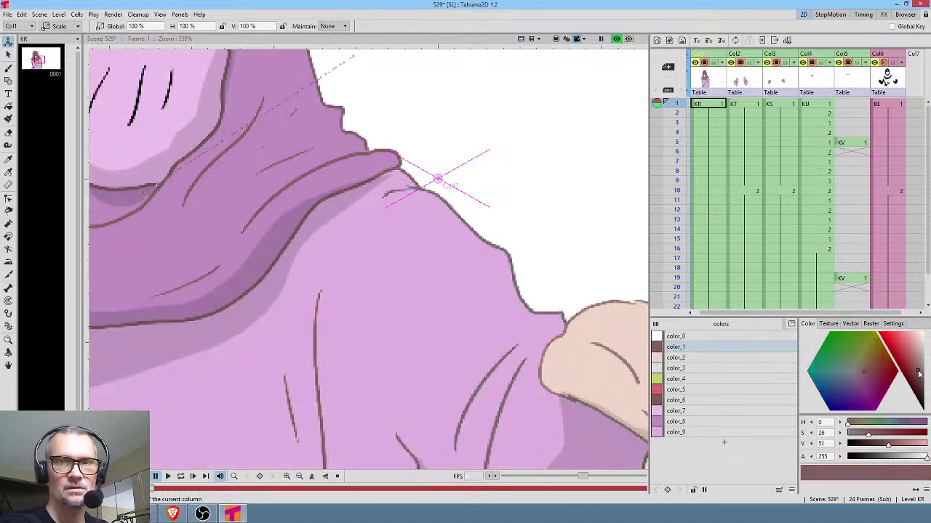
{"action": "left_click", "coordinate": [712, 82]}
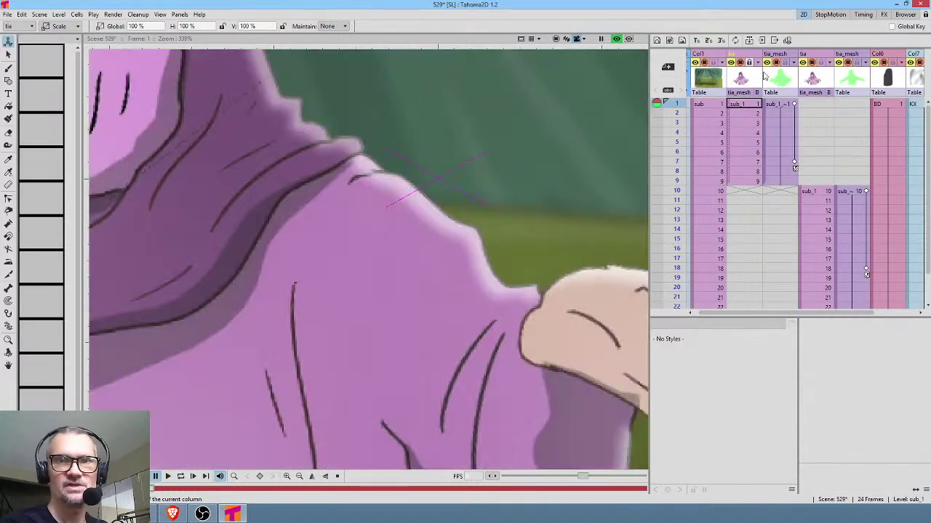
{"action": "left_click", "coordinate": [740, 76]}
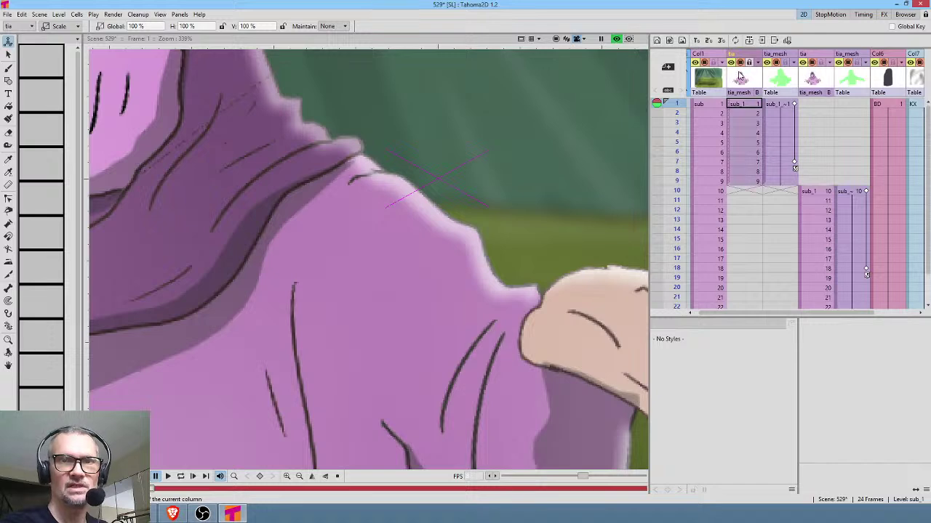
{"action": "scroll", "coordinate": [359, 201], "scroll_direction": "down", "scroll_amount": 3}
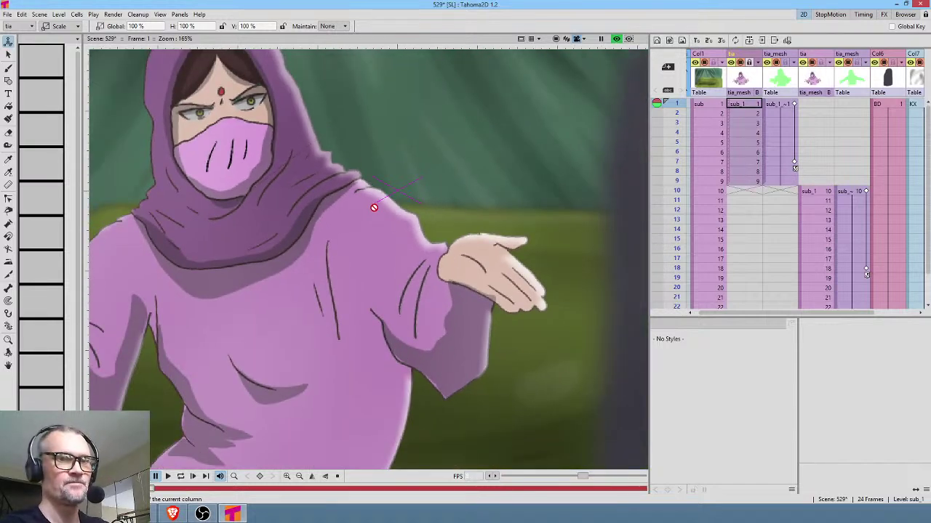
Step: Reopen the Fx Schematic and line up the first tia, BodyHighlight01 and Curves01 nodes above the other branches
{"action": "key", "text": "F8"}
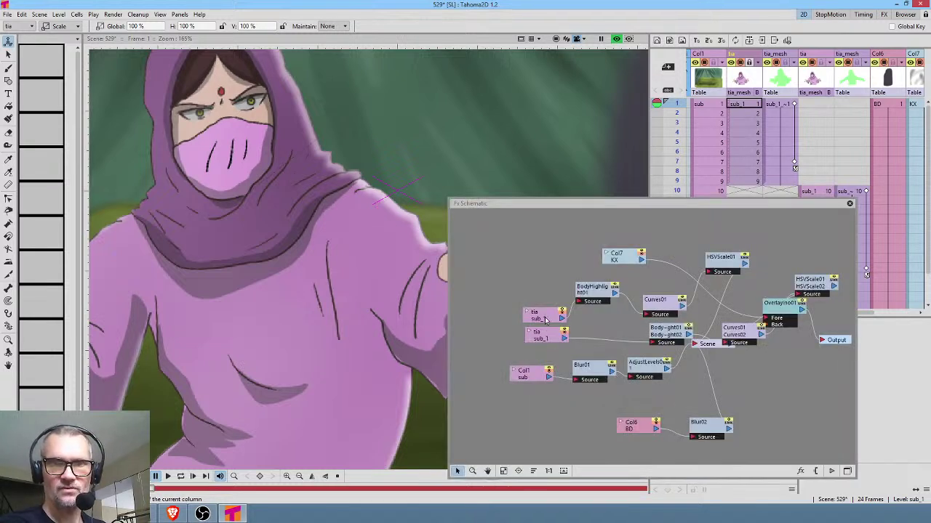
{"action": "left_click_drag", "start_coordinate": [546, 320], "coordinate": [526, 294]}
{"action": "left_click_drag", "start_coordinate": [585, 295], "coordinate": [575, 289]}
{"action": "left_click_drag", "start_coordinate": [663, 307], "coordinate": [647, 289]}
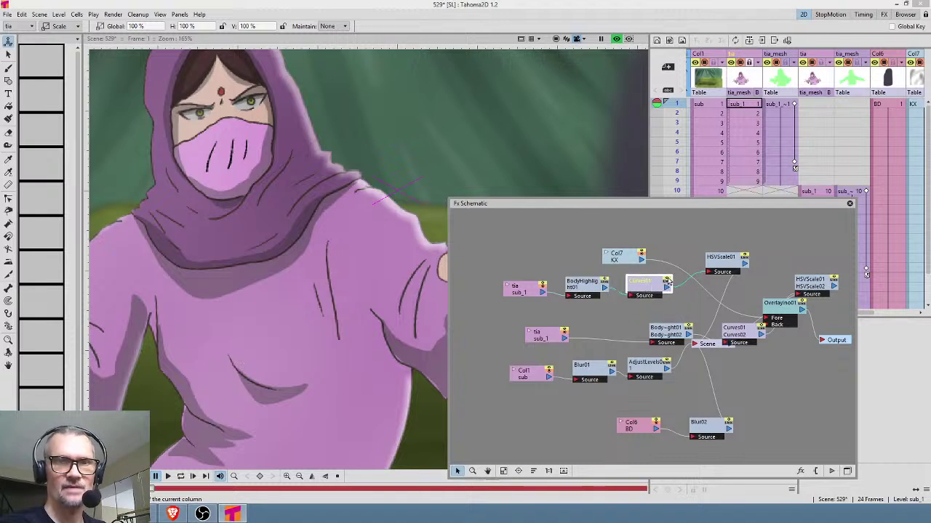
Step: Compare the character's outlines with the Curves01 and HSVScale01 effects switched off, and switch both effects back on
{"action": "left_click", "coordinate": [668, 280]}
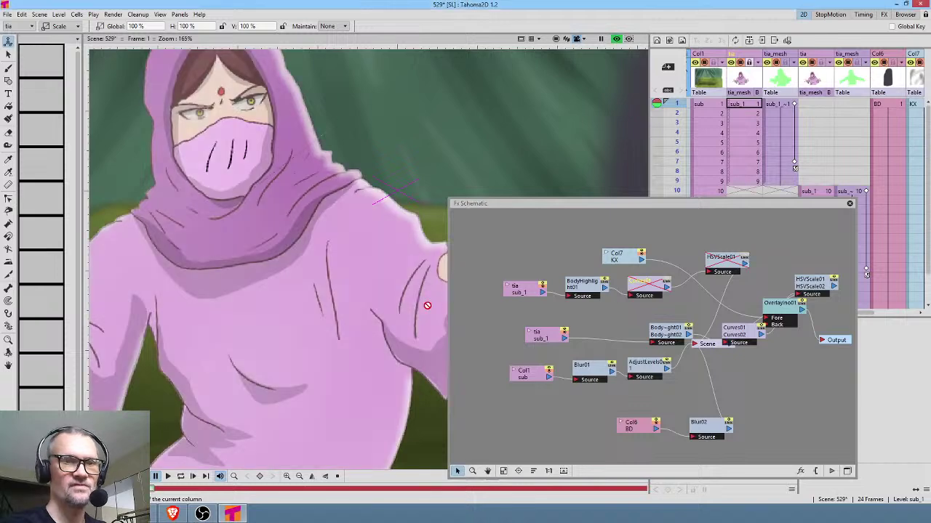
{"action": "scroll", "coordinate": [406, 300], "scroll_direction": "up", "scroll_amount": 4}
{"action": "scroll", "coordinate": [406, 300], "scroll_direction": "down", "scroll_amount": 2}
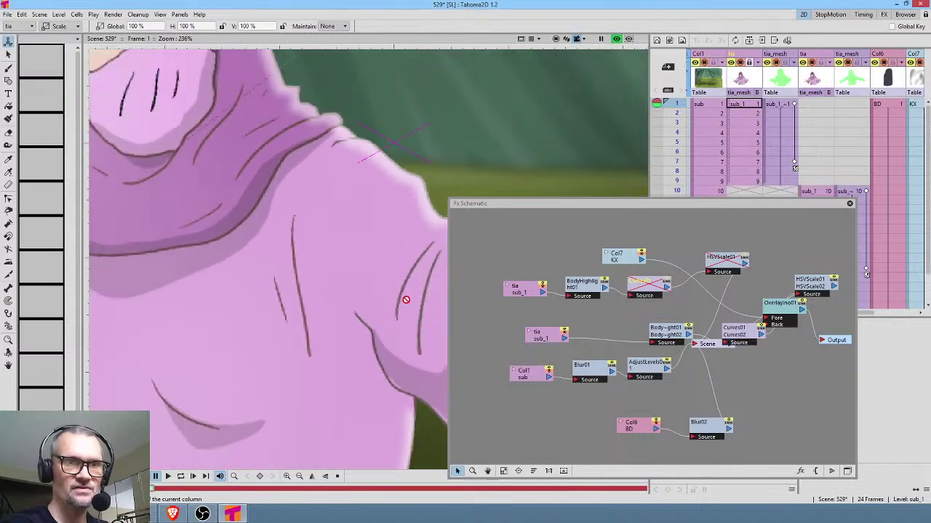
{"action": "scroll", "coordinate": [405, 299], "scroll_direction": "down", "scroll_amount": 4}
{"action": "scroll", "coordinate": [409, 301], "scroll_direction": "up", "scroll_amount": 3}
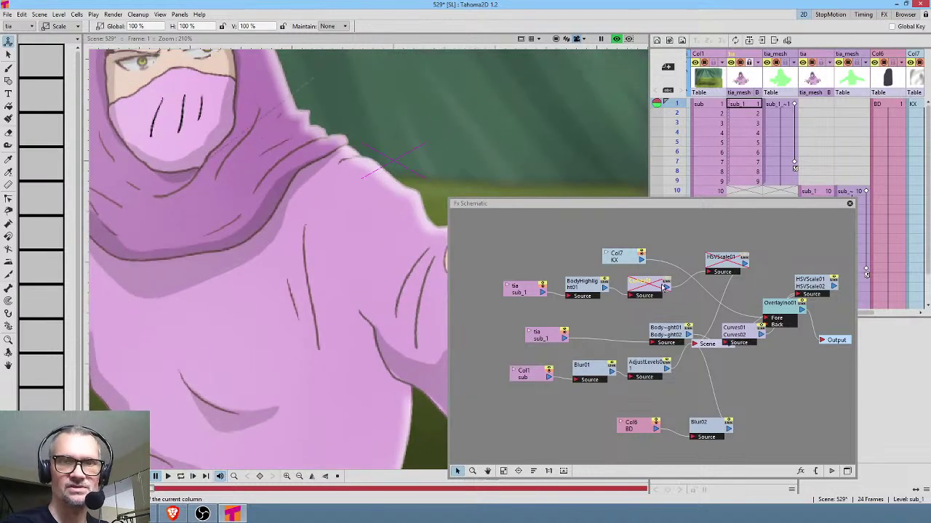
{"action": "left_click", "coordinate": [667, 281]}
{"action": "left_click", "coordinate": [745, 259]}
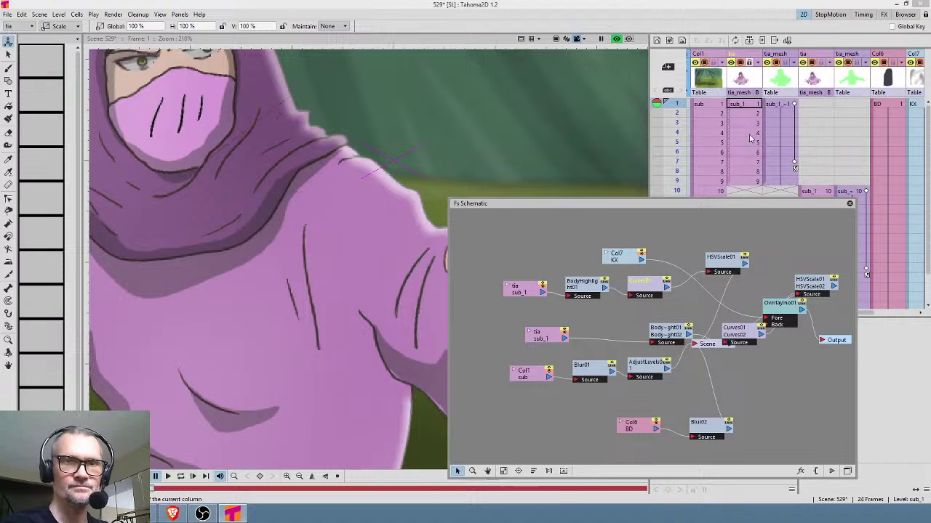
Step: In the tia sub-scene, lighten the KR level's outline color_1 to about saturation 31 and value 56
{"action": "left_click", "coordinate": [743, 85]}
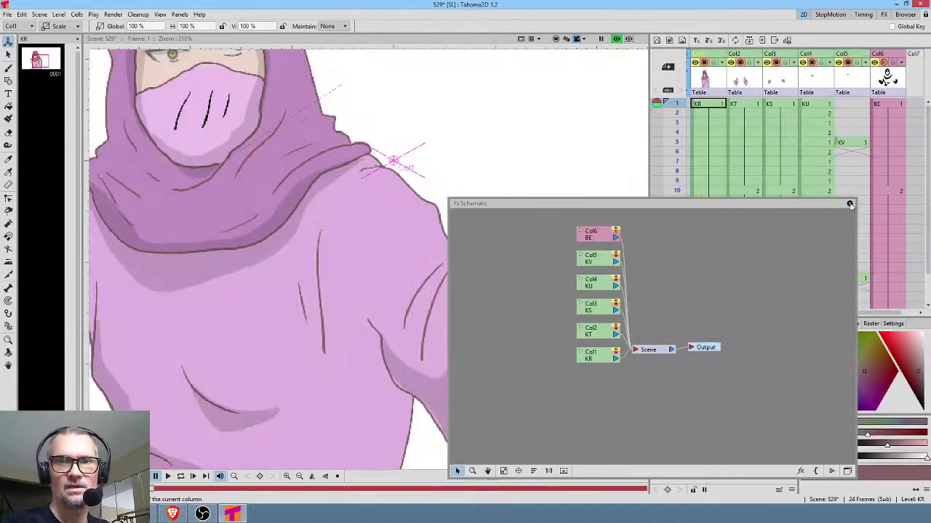
{"action": "left_click", "coordinate": [849, 204]}
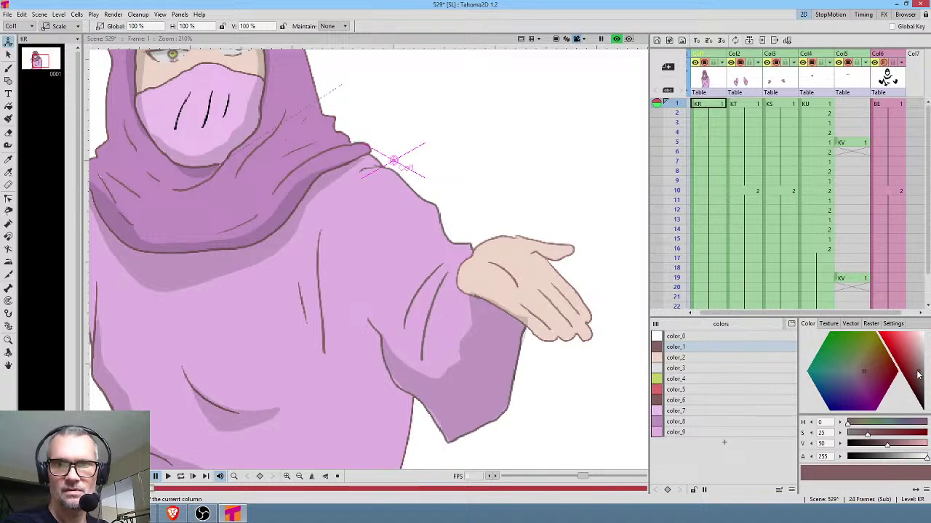
{"action": "left_click_drag", "start_coordinate": [920, 373], "coordinate": [916, 368]}
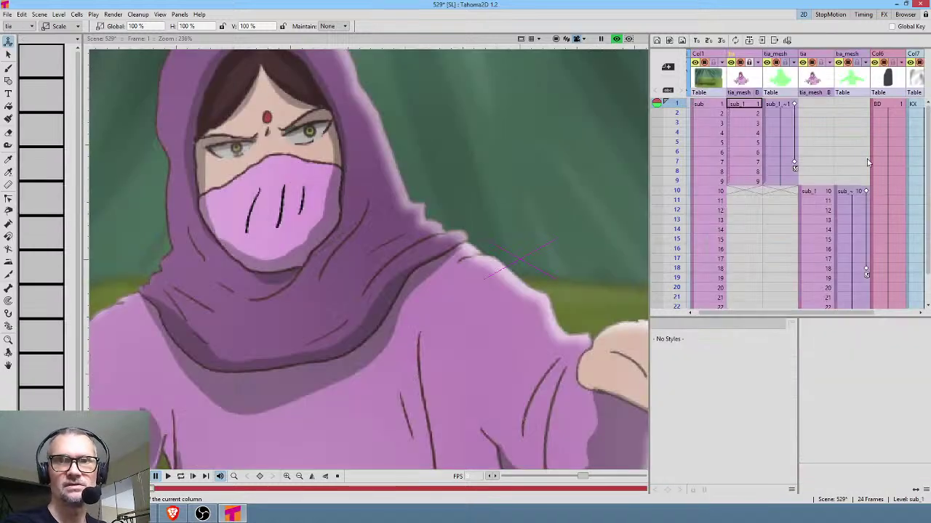
Step: In the tia sub-scene, lighten the KV eyelid color_2 to about saturation 30, value 51, and the KU mask-fold color_1 to about saturation 19, value 58
{"action": "left_click", "coordinate": [743, 104]}
{"action": "double_click", "coordinate": [743, 104]}
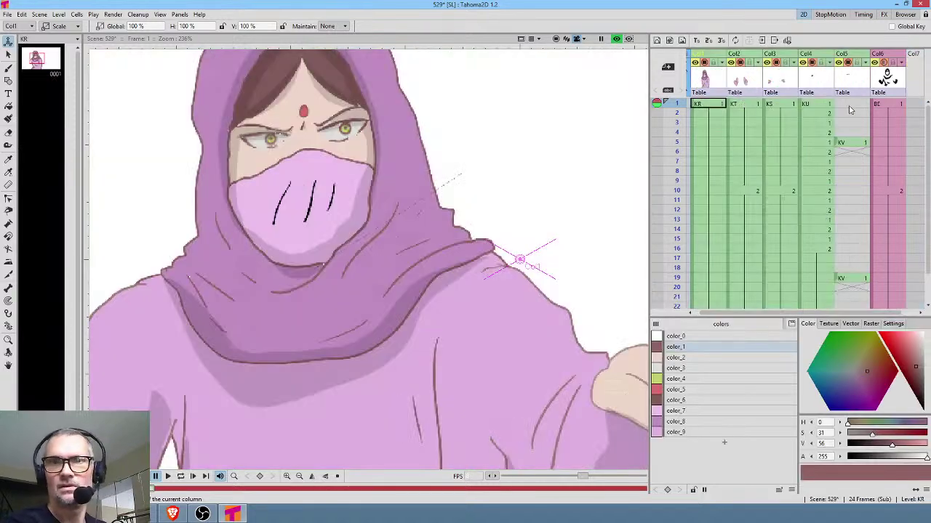
{"action": "left_click", "coordinate": [848, 143]}
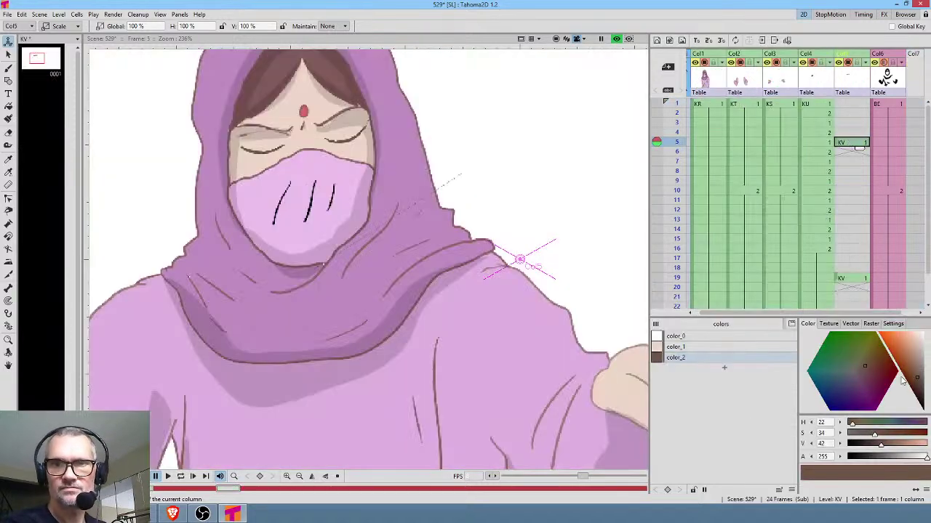
{"action": "mouse_move", "coordinate": [917, 382]}
{"action": "left_mouse_down"}
{"action": "mouse_move", "coordinate": [919, 362]}
{"action": "mouse_move", "coordinate": [918, 372]}
{"action": "left_mouse_up"}
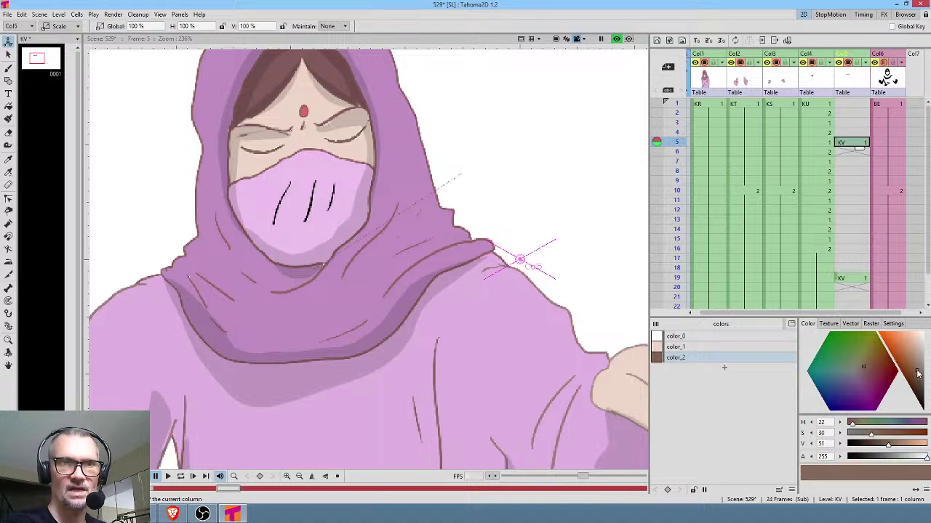
{"action": "left_click", "coordinate": [817, 91]}
{"action": "left_click_drag", "start_coordinate": [921, 383], "coordinate": [920, 368]}
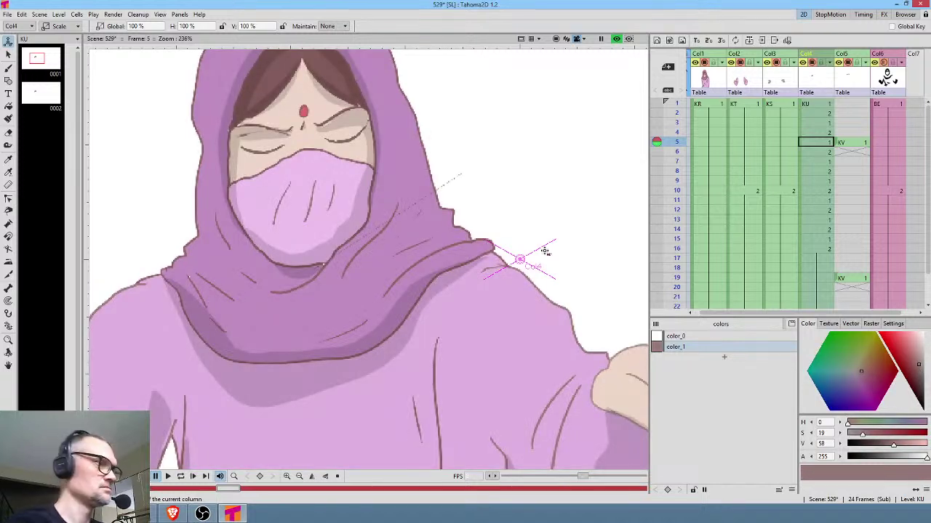
Step: Return to the main scene and spread out the OverlayIno01, Curves02 and BodyHighlight02 nodes in the Fx Schematic
{"action": "key", "text": "ctrl+shift+e"}
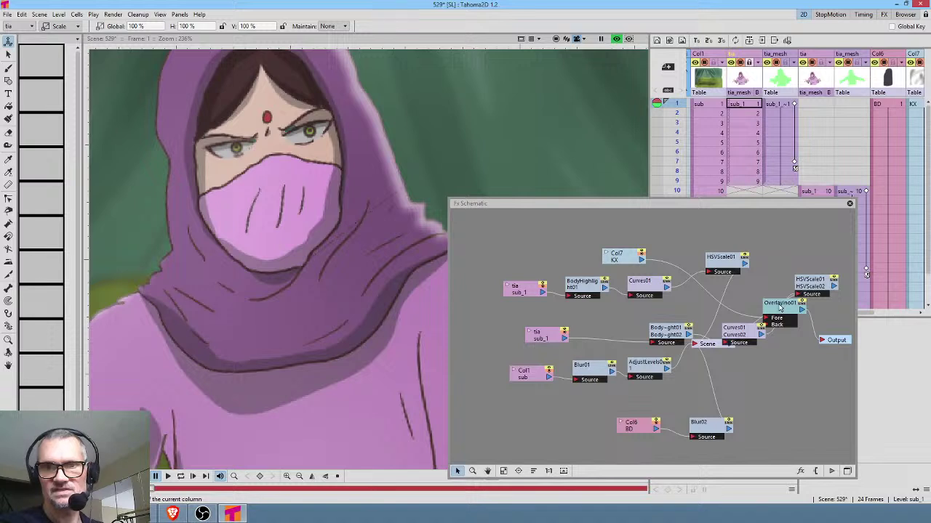
{"action": "left_click_drag", "start_coordinate": [781, 309], "coordinate": [786, 367]}
{"action": "left_click_drag", "start_coordinate": [747, 336], "coordinate": [734, 296]}
{"action": "left_click_drag", "start_coordinate": [660, 330], "coordinate": [628, 328]}
Step: Set the blur of the second tia's BodyHighlight02 effect to 2 px and check it in the preview
{"action": "double_click", "coordinate": [628, 327]}
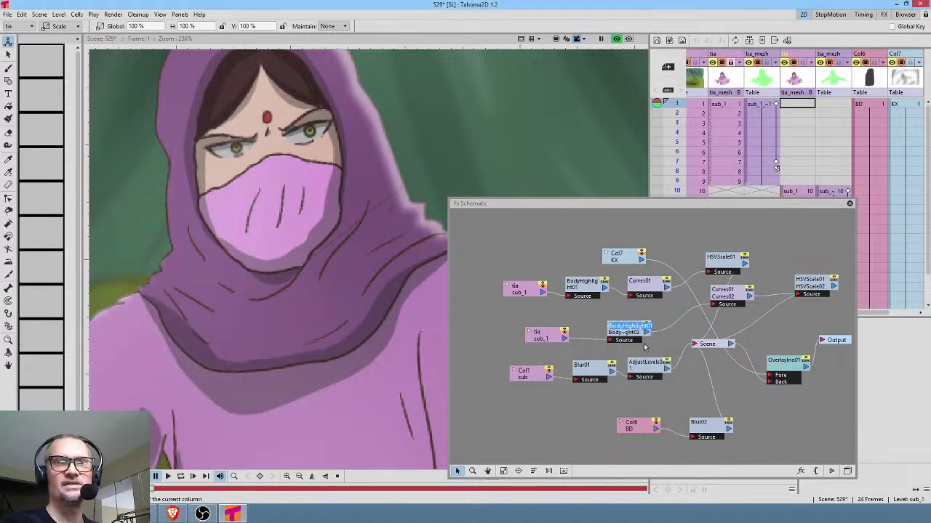
{"action": "double_click", "coordinate": [636, 330]}
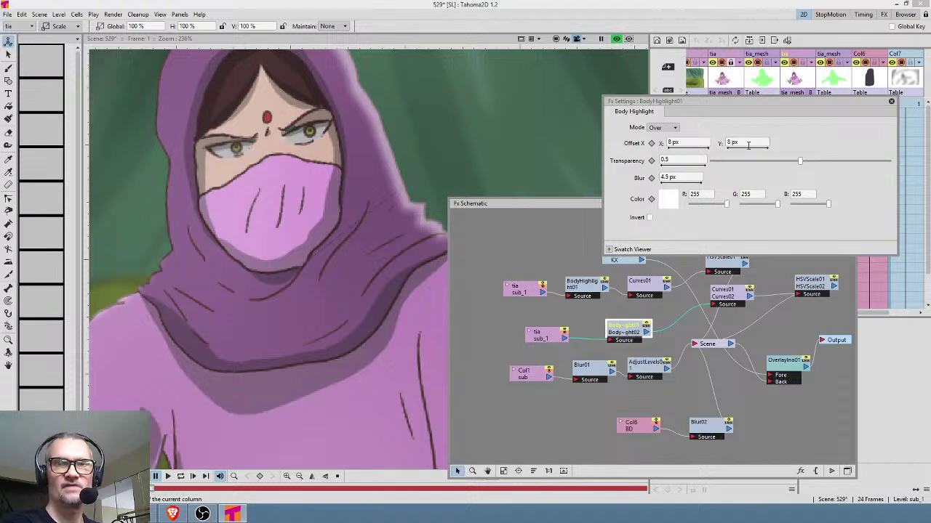
{"action": "left_click", "coordinate": [686, 177]}
{"action": "type", "text": "2"}
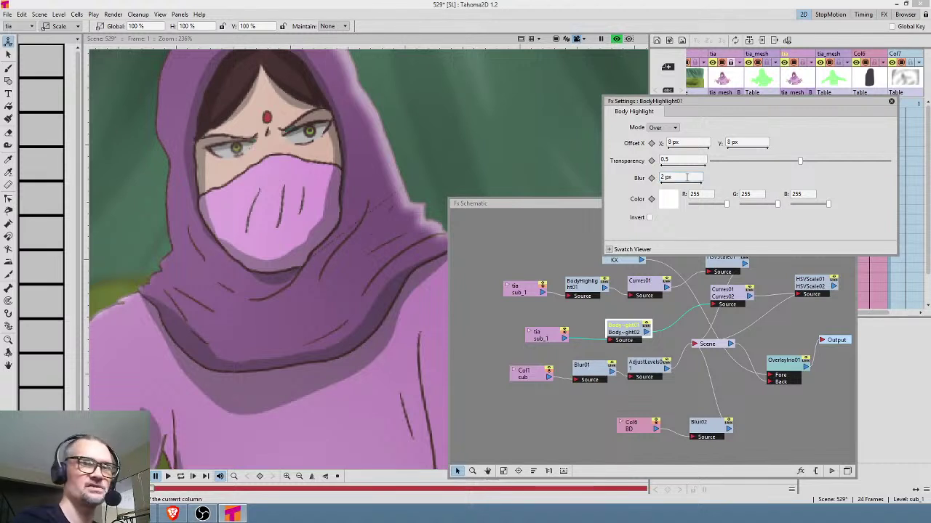
{"action": "left_click", "coordinate": [658, 67]}
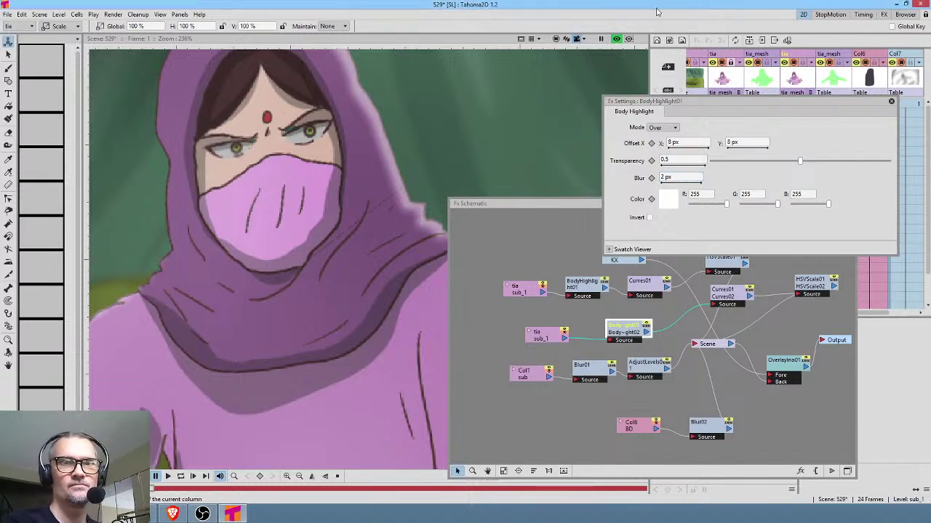
{"action": "left_click", "coordinate": [616, 39]}
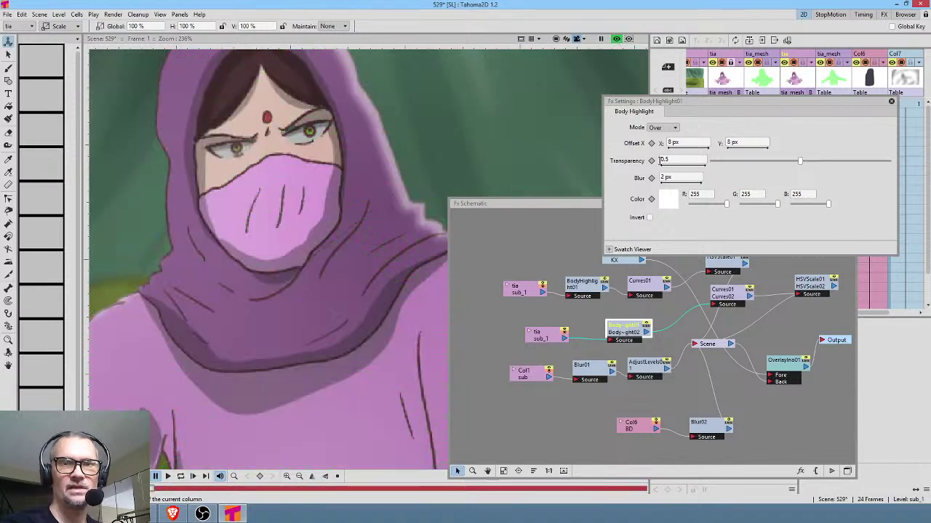
Step: Try the BodyHighlight02 blur at 0 px, and restore it to 2 px
{"action": "left_click", "coordinate": [678, 177]}
{"action": "type", "text": "0"}
{"action": "key", "text": "Return"}
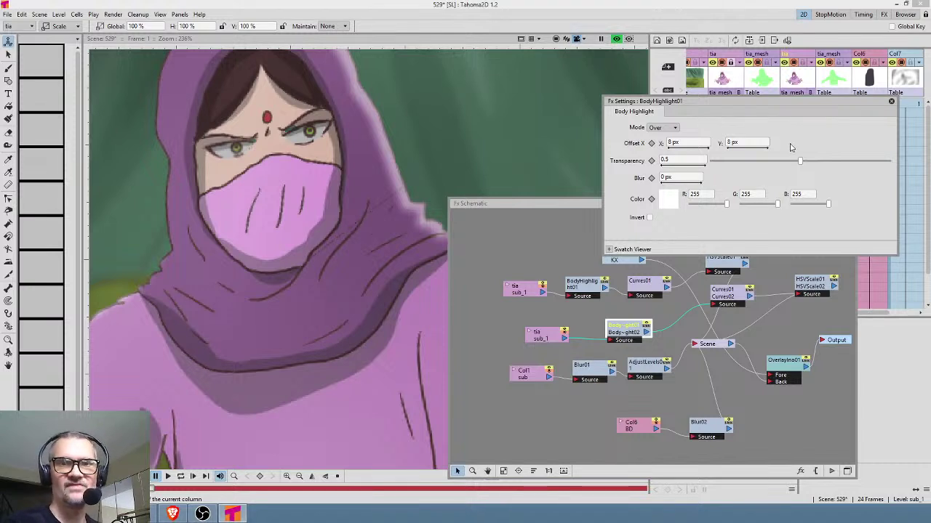
{"action": "left_click", "coordinate": [677, 177]}
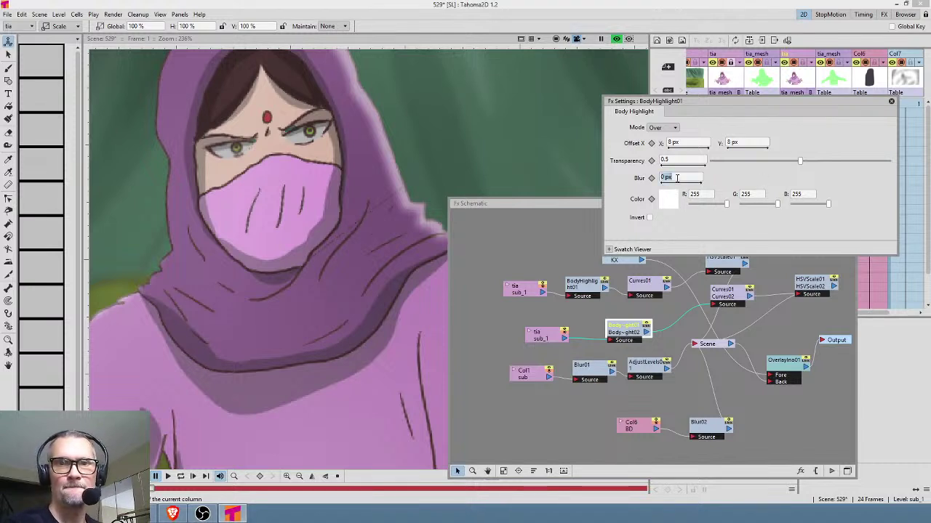
{"action": "type", "text": "2"}
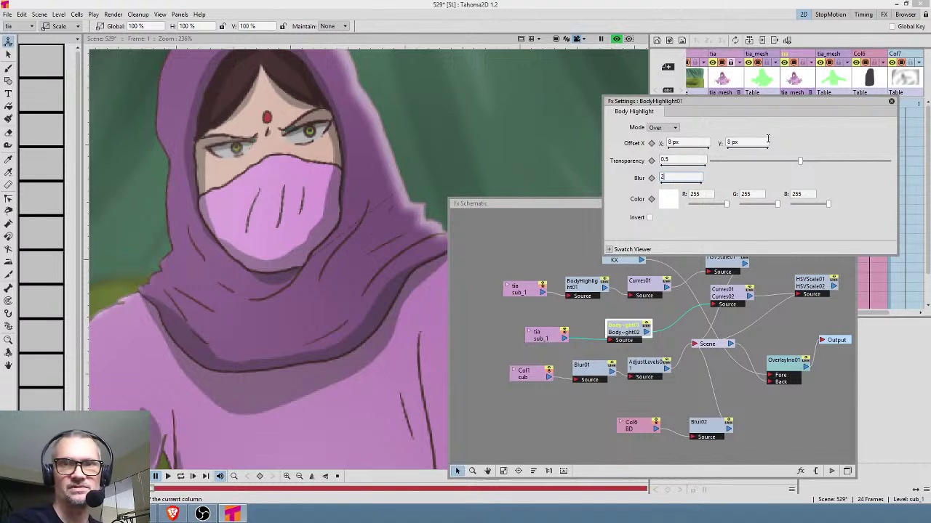
{"action": "left_click", "coordinate": [705, 193]}
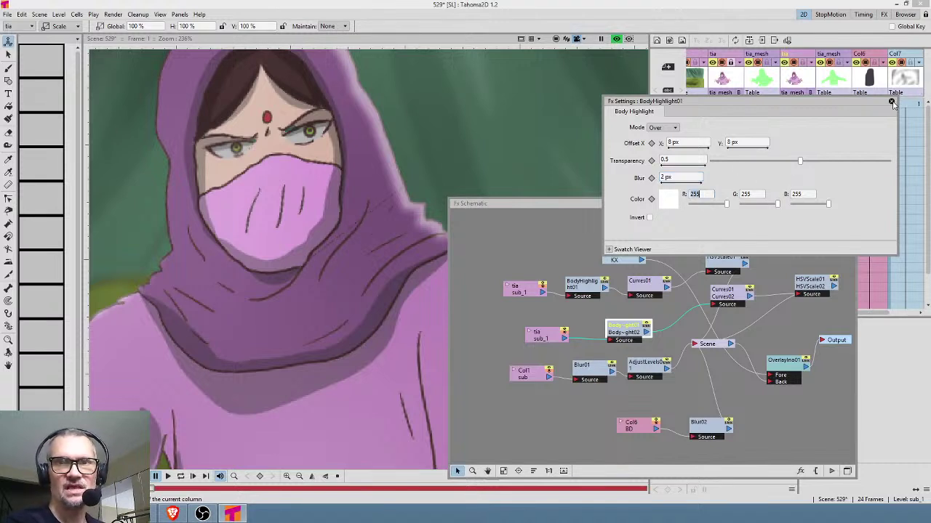
Step: Close the effect settings and schematic, and compare the highlights on the first pose with those on the second pose from frame 10
{"action": "left_click", "coordinate": [891, 102]}
{"action": "left_click", "coordinate": [850, 204]}
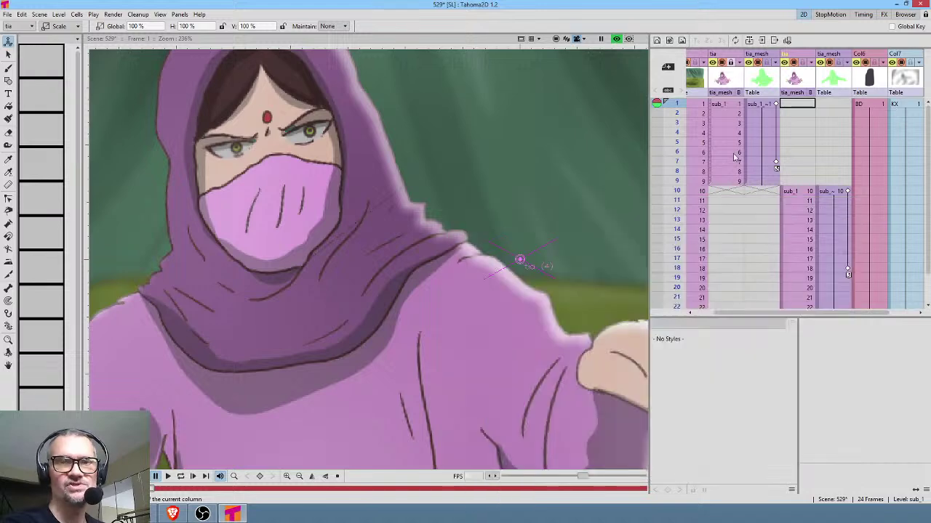
{"action": "left_click", "coordinate": [721, 80]}
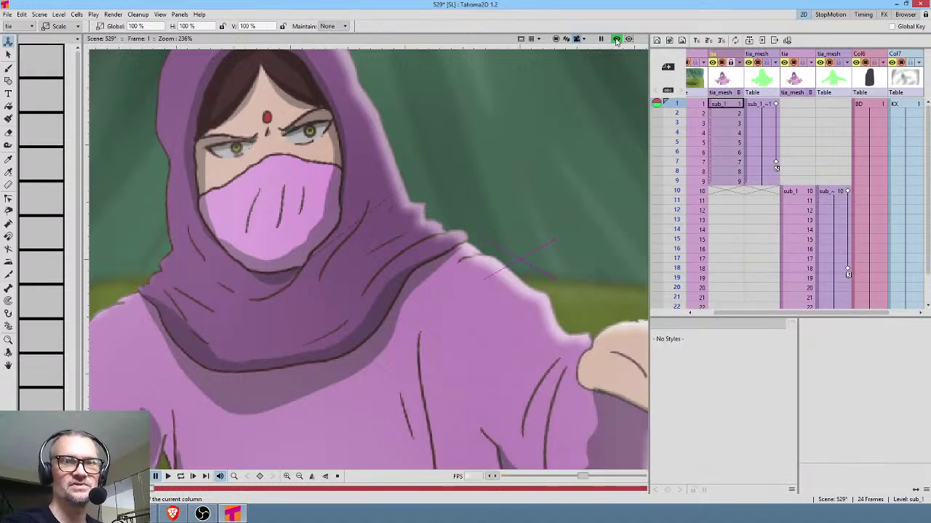
{"action": "scroll", "coordinate": [598, 171], "scroll_direction": "down", "scroll_amount": 3}
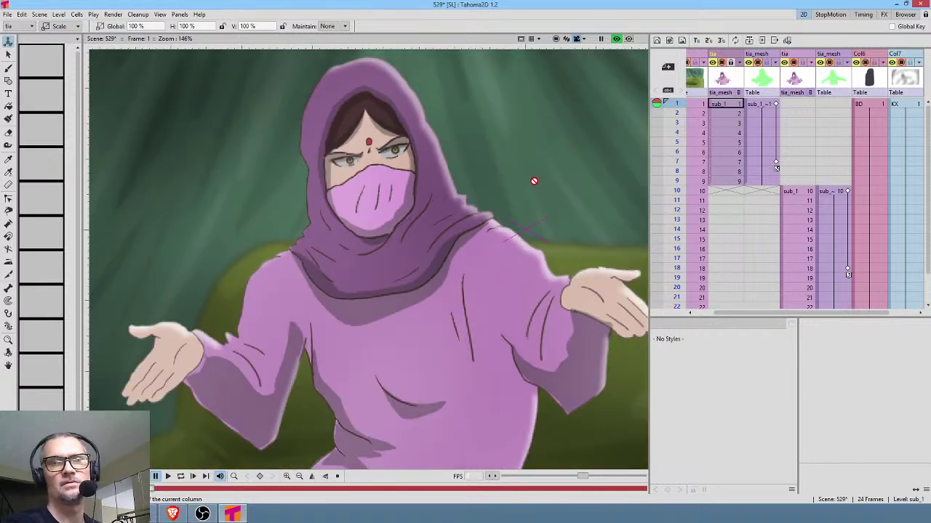
{"action": "scroll", "coordinate": [536, 179], "scroll_direction": "up", "scroll_amount": 1}
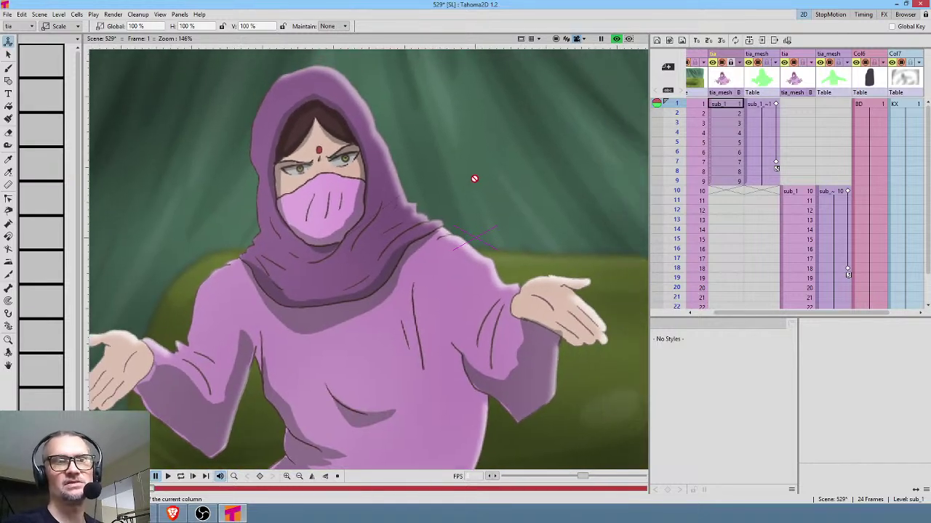
{"action": "left_click", "coordinate": [804, 202]}
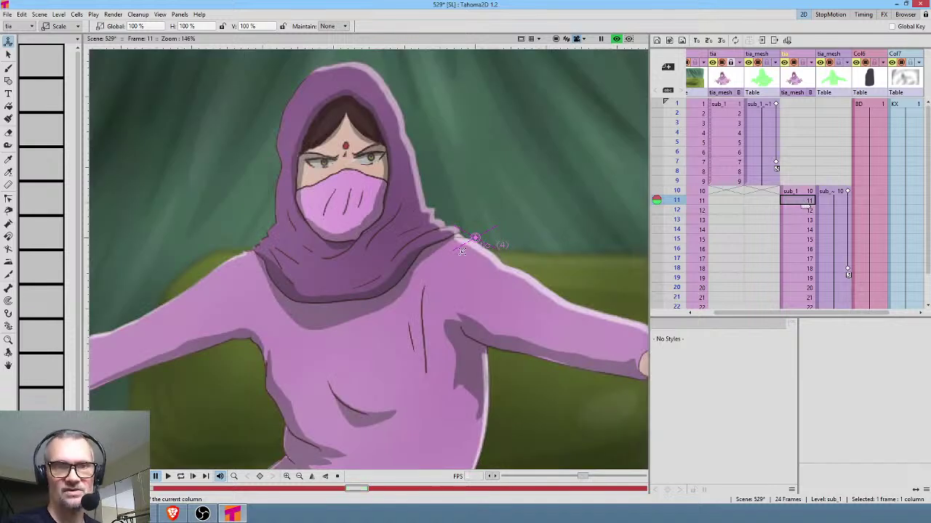
{"action": "left_click", "coordinate": [728, 105]}
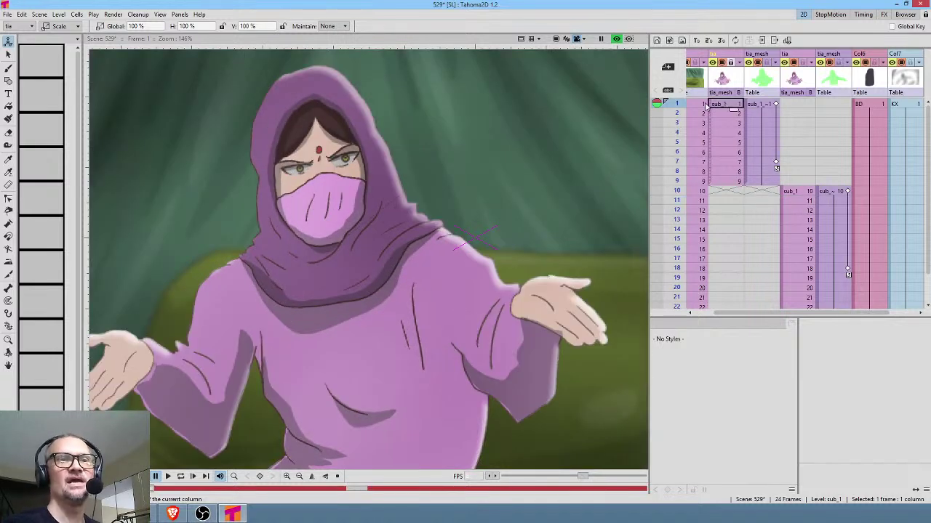
{"action": "left_click", "coordinate": [800, 194]}
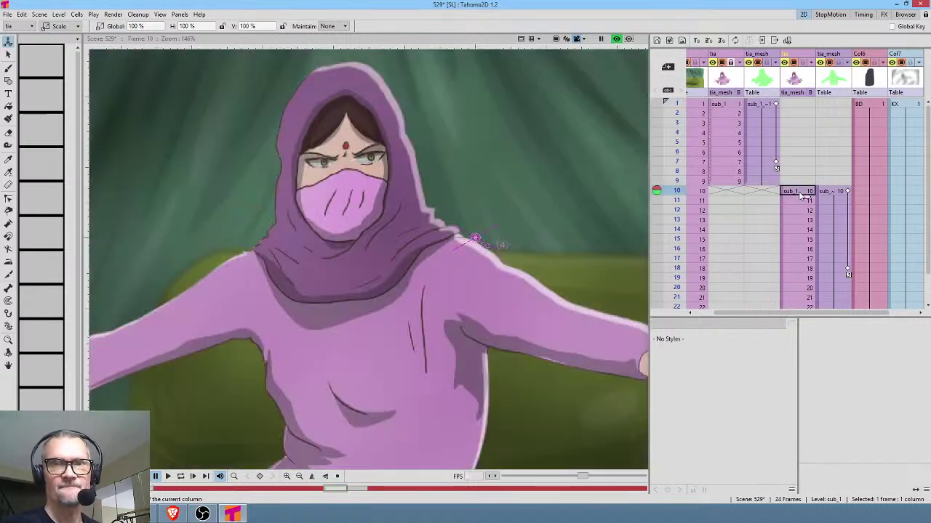
{"action": "left_click", "coordinate": [716, 114]}
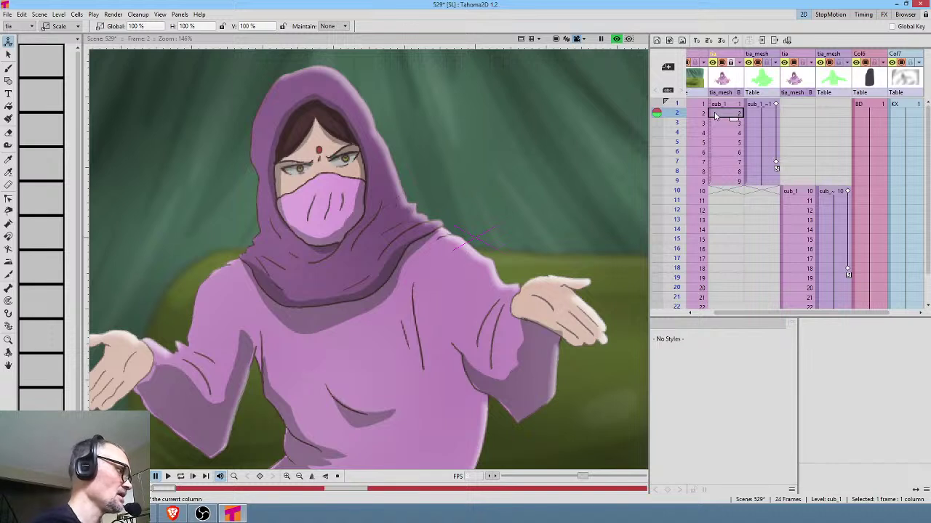
Step: In the Fx Schematic, line up the second tia, BodyHighlight02 and Curves02 nodes below the first tia branch
{"action": "key", "text": "ctrl+f"}
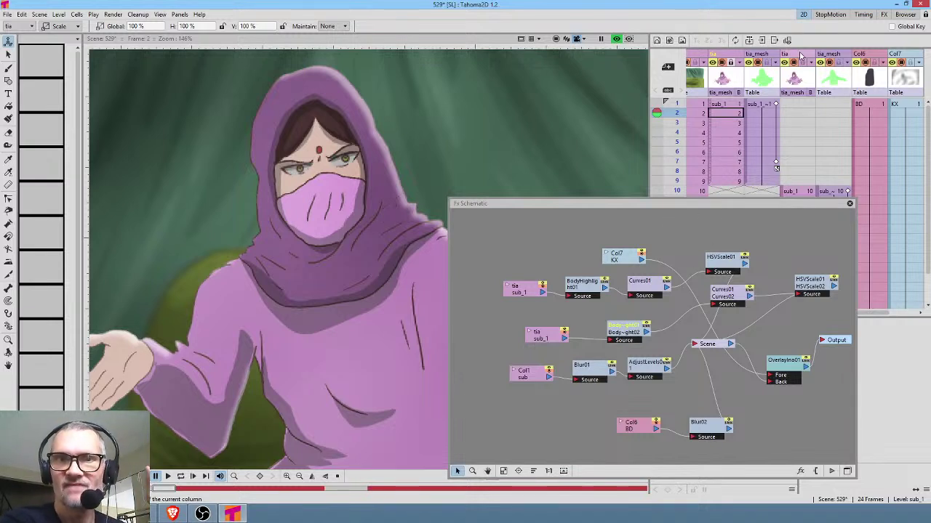
{"action": "left_click_drag", "start_coordinate": [537, 295], "coordinate": [526, 280]}
{"action": "left_click_drag", "start_coordinate": [548, 333], "coordinate": [524, 309]}
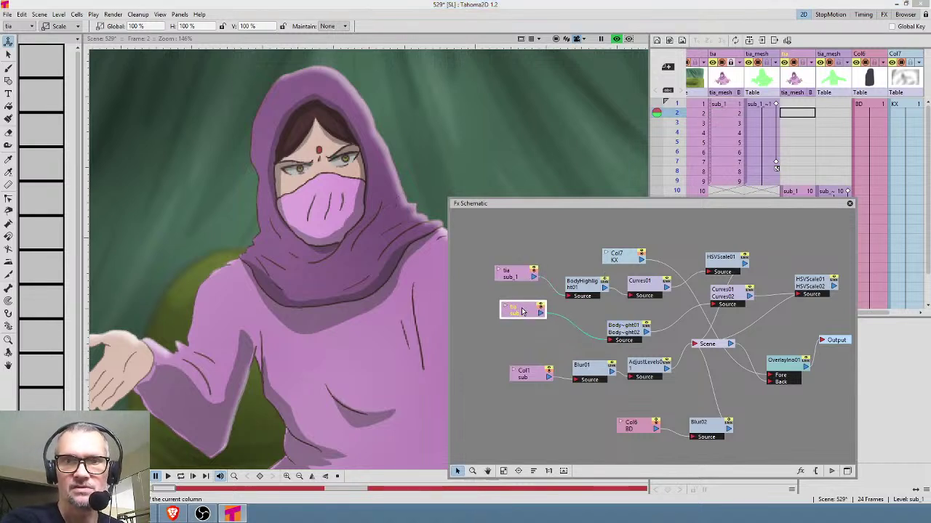
{"action": "left_click_drag", "start_coordinate": [623, 327], "coordinate": [602, 320]}
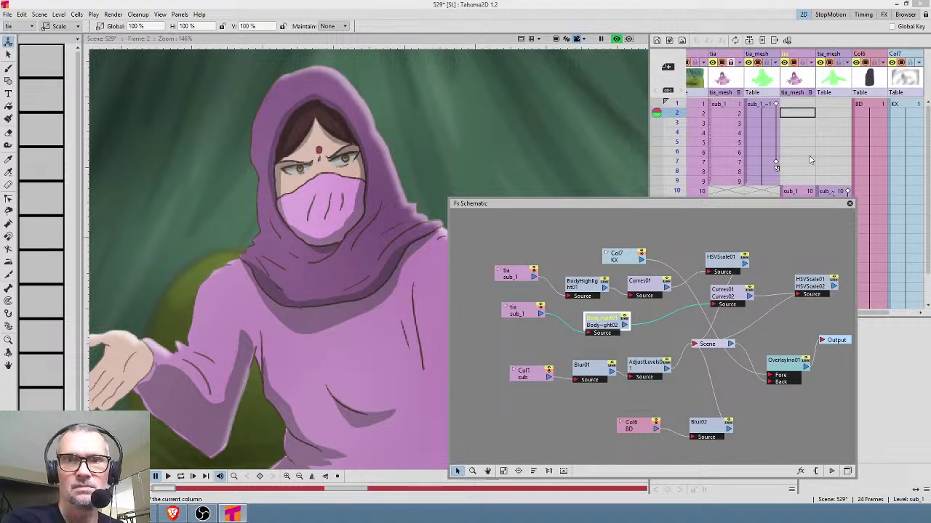
{"action": "scroll", "coordinate": [814, 164], "scroll_direction": "down", "scroll_amount": 2}
{"action": "left_click_drag", "start_coordinate": [732, 301], "coordinate": [705, 310]}
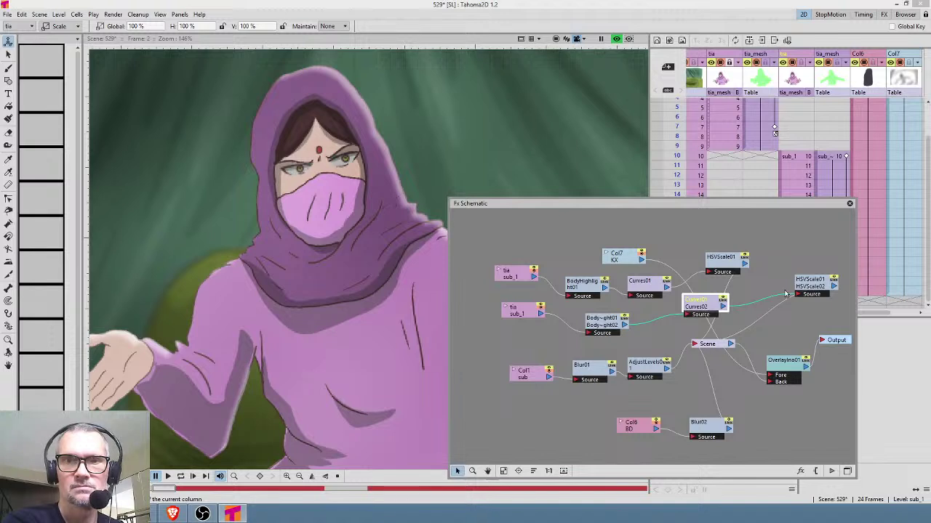
Step: Close the Fx Schematic and save scene 529
{"action": "left_click", "coordinate": [850, 204]}
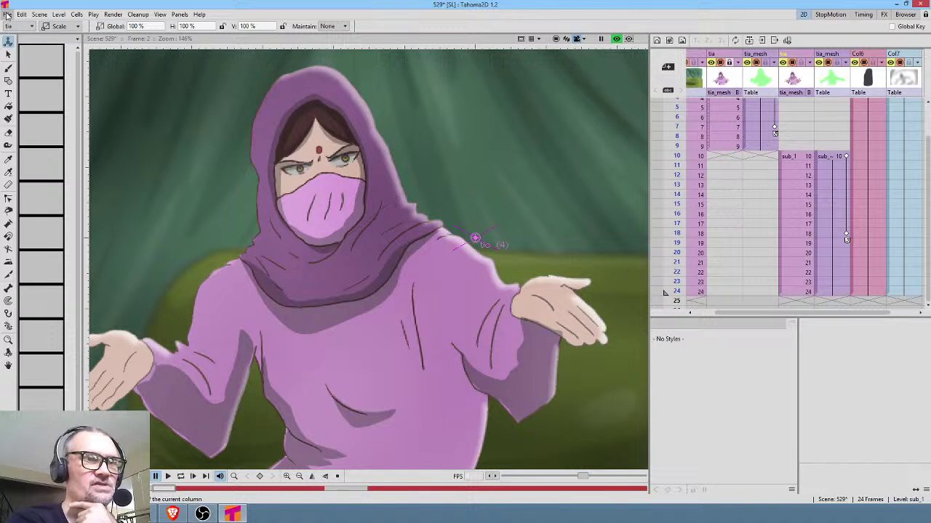
{"action": "left_click", "coordinate": [7, 15]}
{"action": "left_click", "coordinate": [29, 48]}
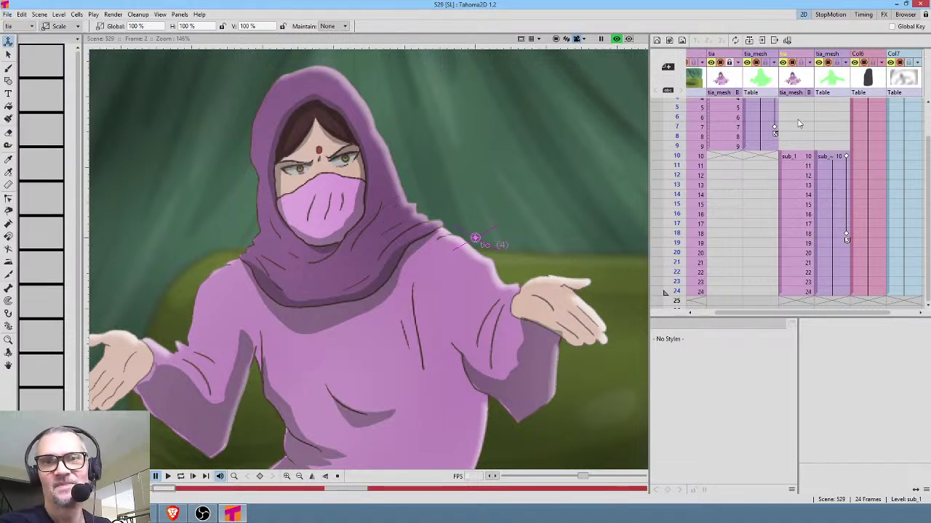
Step: Try to merge the second pose's cells from frame 10 into the first pose's columns, moving its mesh into the first tia_mesh column
{"action": "left_click", "coordinate": [781, 190]}
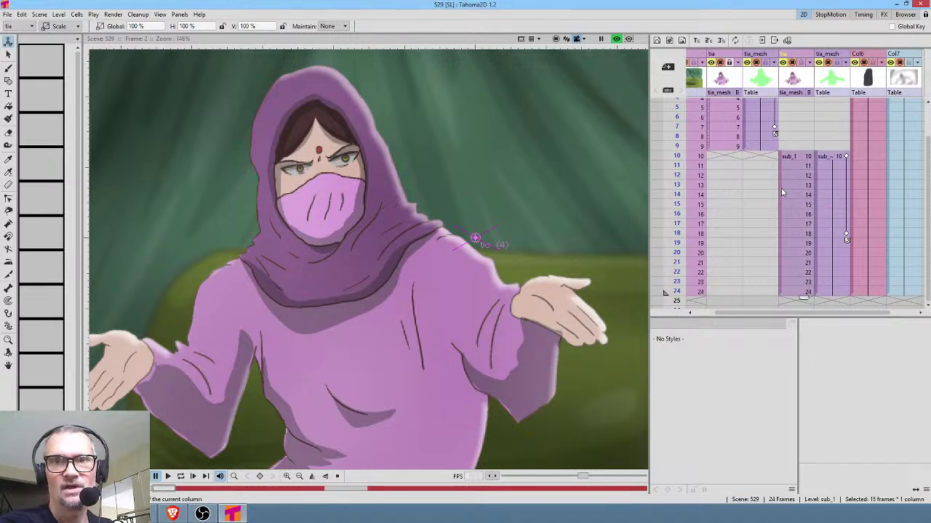
{"action": "left_click_drag", "start_coordinate": [781, 189], "coordinate": [736, 194]}
{"action": "left_click", "coordinate": [761, 177]}
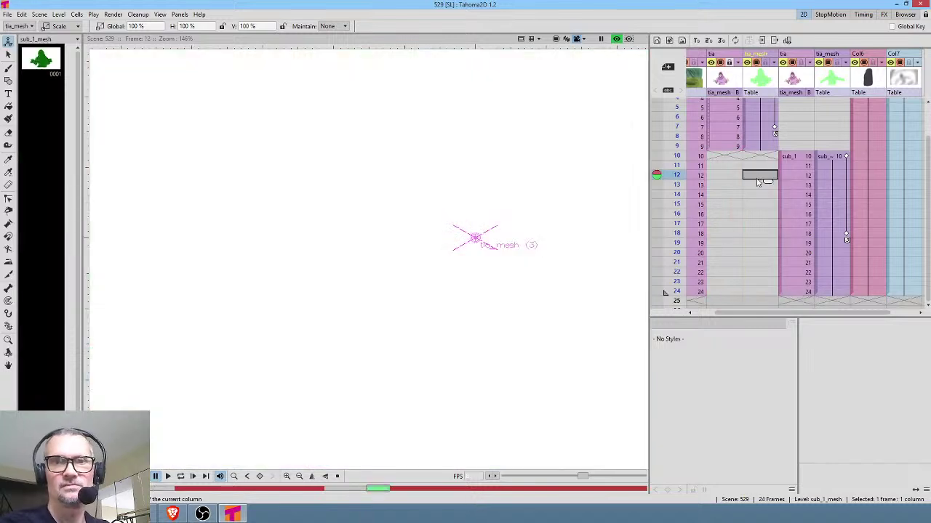
{"action": "scroll", "coordinate": [757, 182], "scroll_direction": "up", "scroll_amount": 1}
{"action": "left_click", "coordinate": [816, 203]}
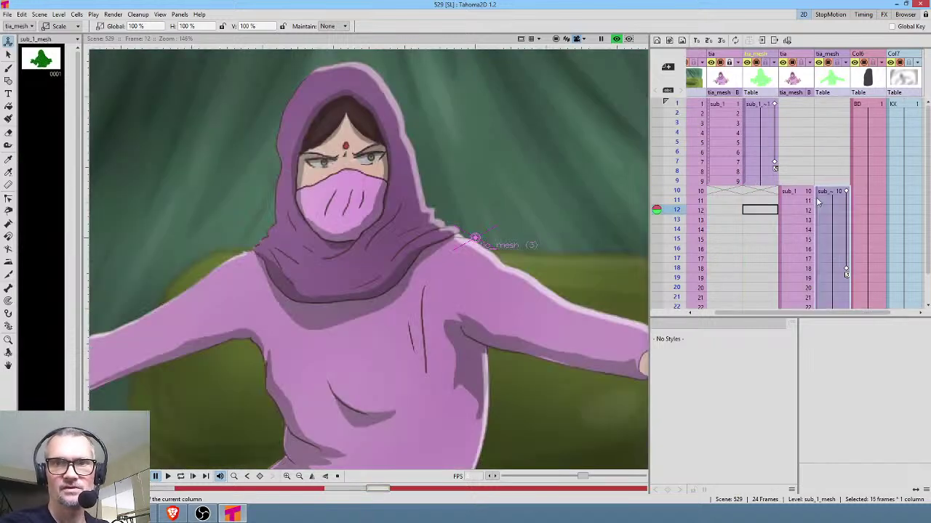
{"action": "left_click_drag", "start_coordinate": [816, 203], "coordinate": [758, 198]}
{"action": "left_click", "coordinate": [782, 210]}
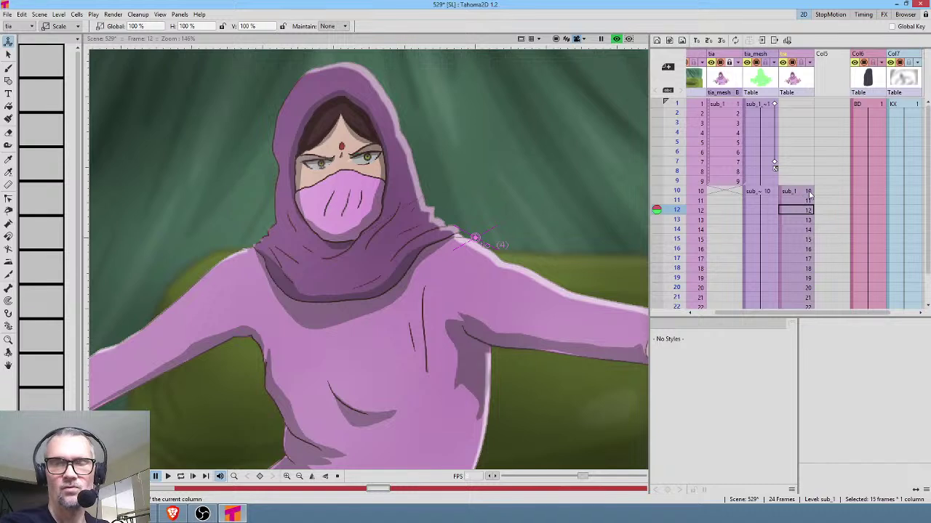
Step: Try the second tia column ahead of the tia_mesh column, and undo both this reorder and the mesh cell move
{"action": "left_click_drag", "start_coordinate": [759, 54], "coordinate": [777, 126]}
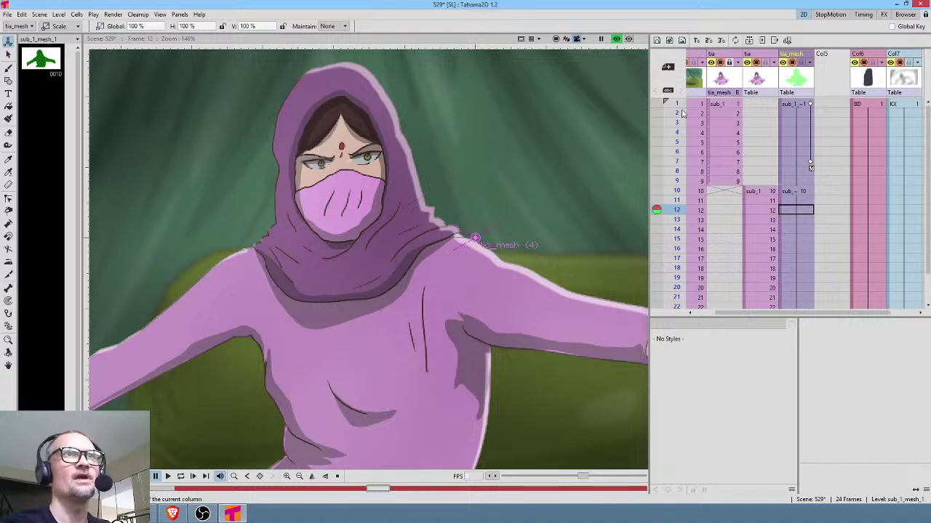
{"action": "mouse_move", "coordinate": [679, 111]}
{"action": "left_mouse_down"}
{"action": "mouse_move", "coordinate": [682, 207]}
{"action": "mouse_move", "coordinate": [684, 158]}
{"action": "left_mouse_up"}
{"action": "left_click", "coordinate": [760, 210]}
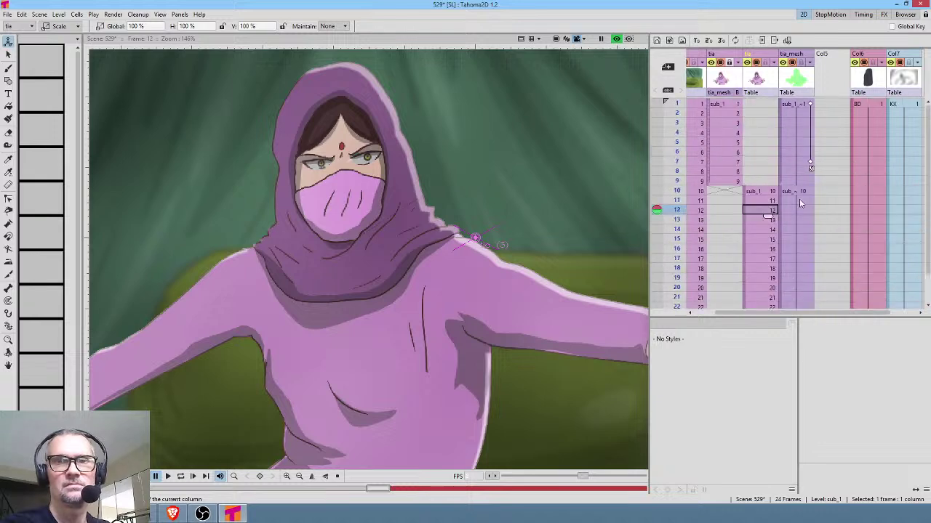
{"action": "key", "text": "Up"}
{"action": "mouse_move", "coordinate": [677, 212]}
{"action": "left_mouse_down"}
{"action": "mouse_move", "coordinate": [676, 252]}
{"action": "mouse_move", "coordinate": [682, 155]}
{"action": "left_mouse_up"}
{"action": "left_click", "coordinate": [689, 156]}
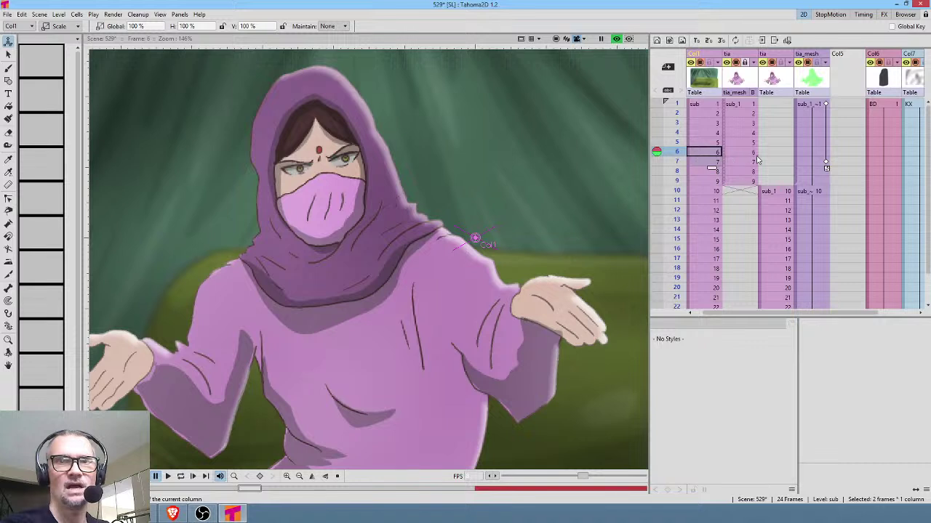
{"action": "key", "text": "ctrl+z"}
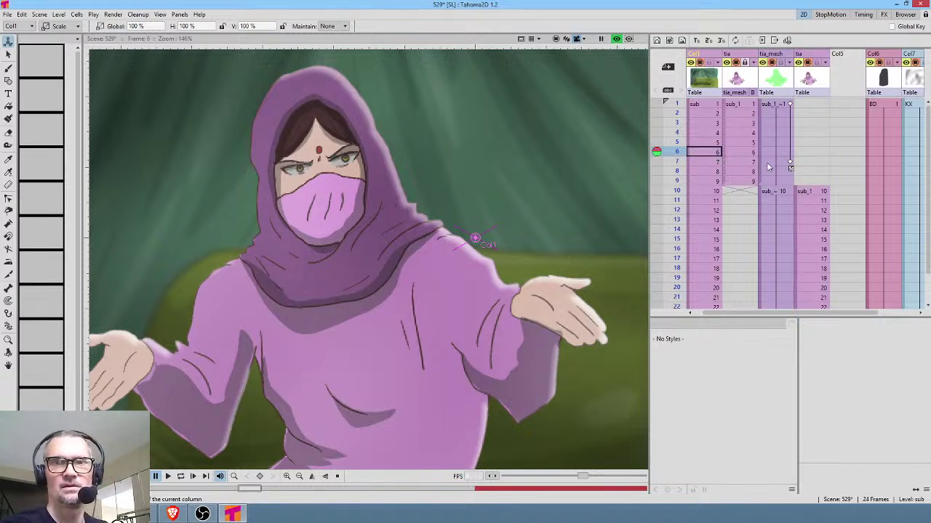
{"action": "key", "text": "ctrl+z"}
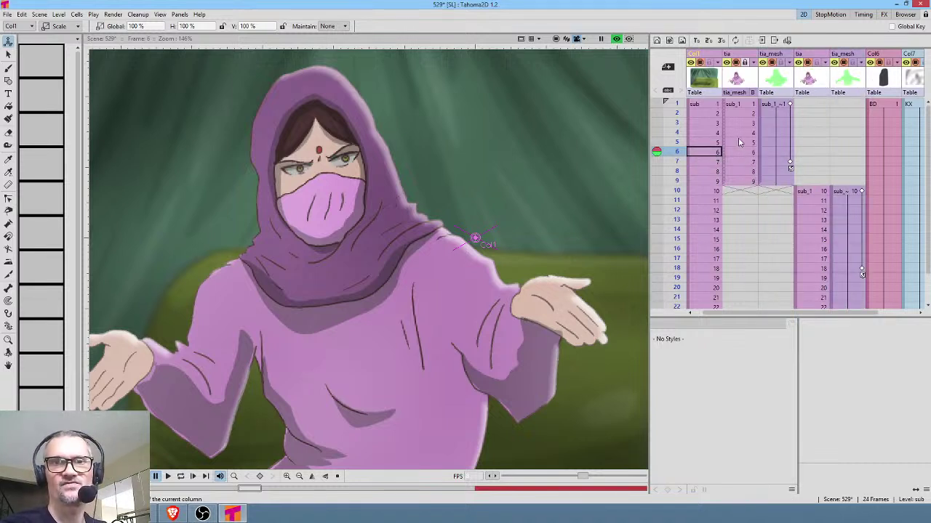
Step: Reopen the Fx Schematic and set the blur of the BodyHighlight01 effect on the first tia column to 2
{"action": "left_click", "coordinate": [746, 77]}
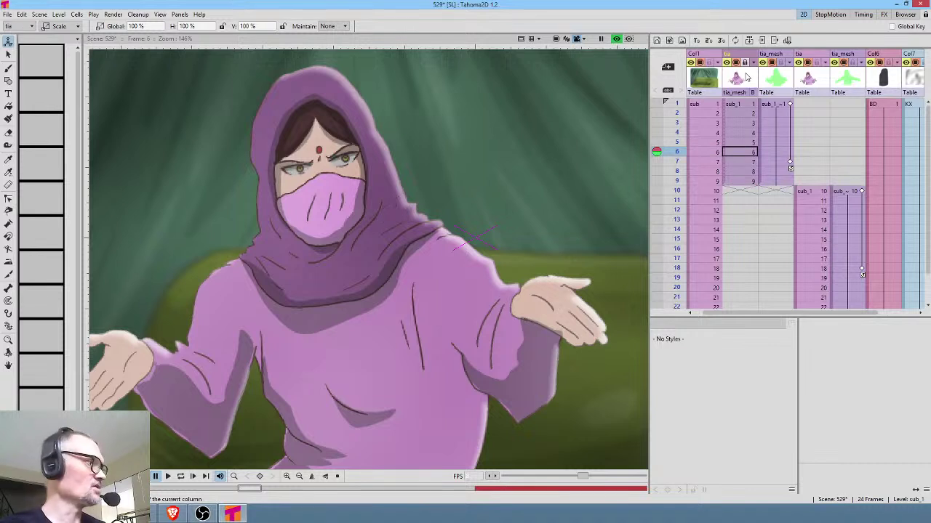
{"action": "key", "text": "shift+s"}
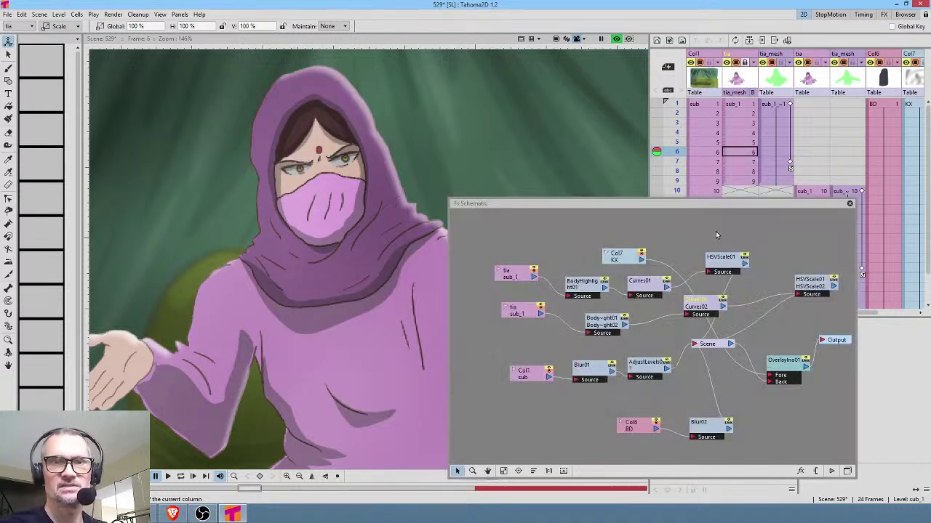
{"action": "double_click", "coordinate": [595, 289]}
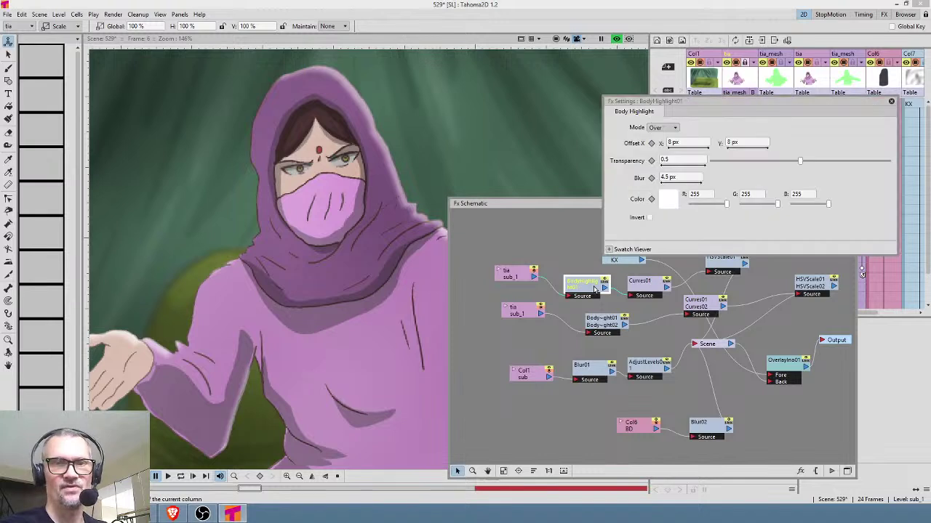
{"action": "left_click", "coordinate": [682, 178]}
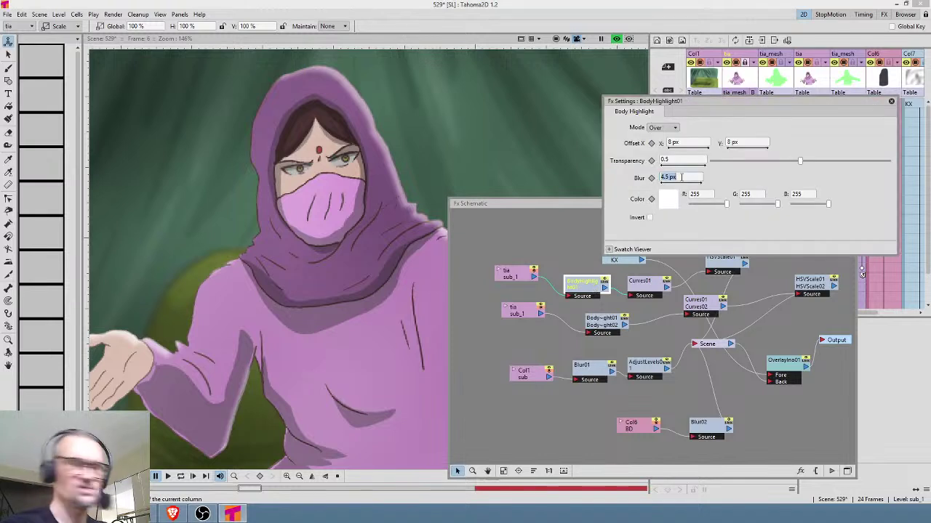
{"action": "type", "text": "2"}
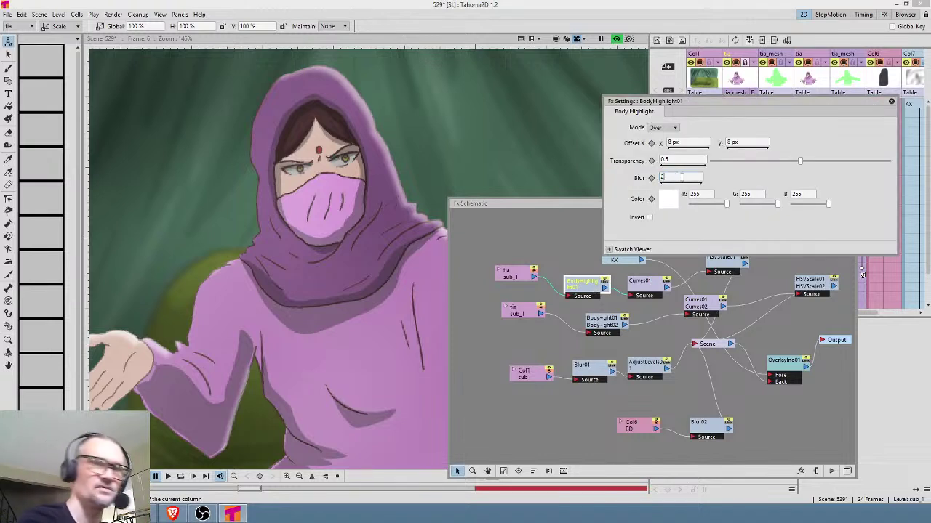
{"action": "left_click", "coordinate": [891, 102]}
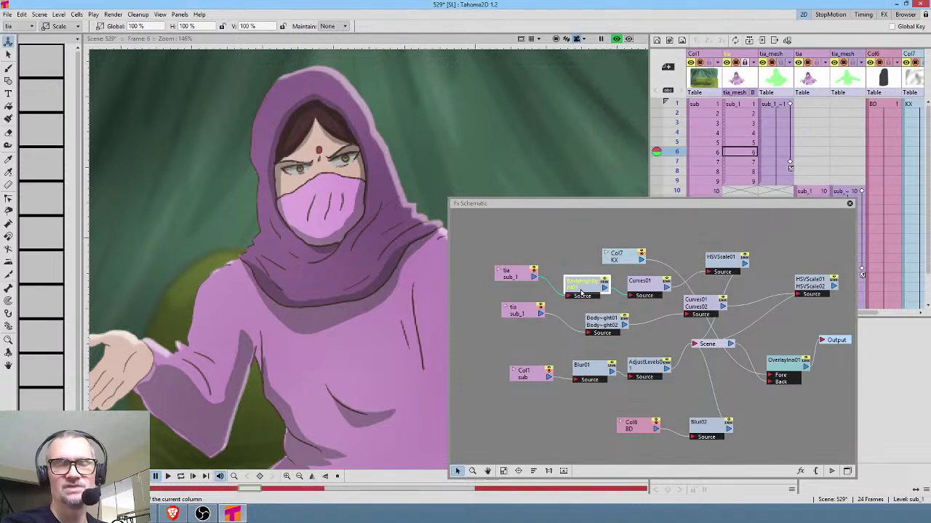
Step: Line up the two tia nodes and their BodyHighlight nodes as parallel rows in the Fx Schematic
{"action": "left_click_drag", "start_coordinate": [584, 288], "coordinate": [580, 286]}
{"action": "left_click_drag", "start_coordinate": [513, 274], "coordinate": [505, 274]}
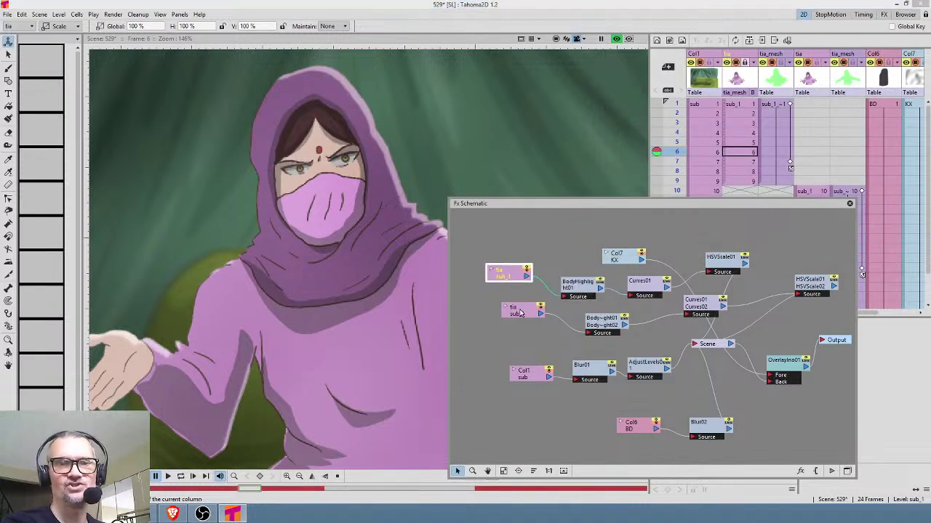
{"action": "left_click_drag", "start_coordinate": [520, 313], "coordinate": [508, 308]}
{"action": "left_click_drag", "start_coordinate": [575, 286], "coordinate": [564, 287]}
{"action": "left_click_drag", "start_coordinate": [596, 321], "coordinate": [559, 314]}
Step: Bring both branches' Curves and HSVScale nodes into line with their rows and save scene 529
{"action": "left_click_drag", "start_coordinate": [624, 289], "coordinate": [620, 287]}
{"action": "left_click_drag", "start_coordinate": [699, 306], "coordinate": [622, 315]}
{"action": "left_click_drag", "start_coordinate": [830, 286], "coordinate": [734, 305]}
{"action": "mouse_move", "coordinate": [735, 265]}
{"action": "left_mouse_down"}
{"action": "mouse_move", "coordinate": [712, 276]}
{"action": "mouse_move", "coordinate": [723, 278]}
{"action": "left_mouse_up"}
{"action": "mouse_move", "coordinate": [771, 300]}
{"action": "left_mouse_down"}
{"action": "mouse_move", "coordinate": [687, 267]}
{"action": "mouse_move", "coordinate": [775, 298]}
{"action": "left_mouse_up"}
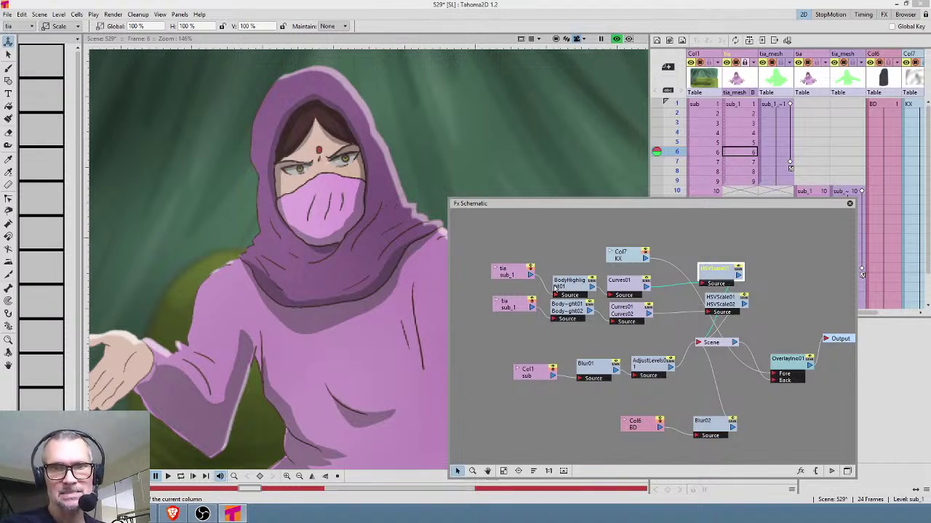
{"action": "left_click", "coordinate": [728, 305]}
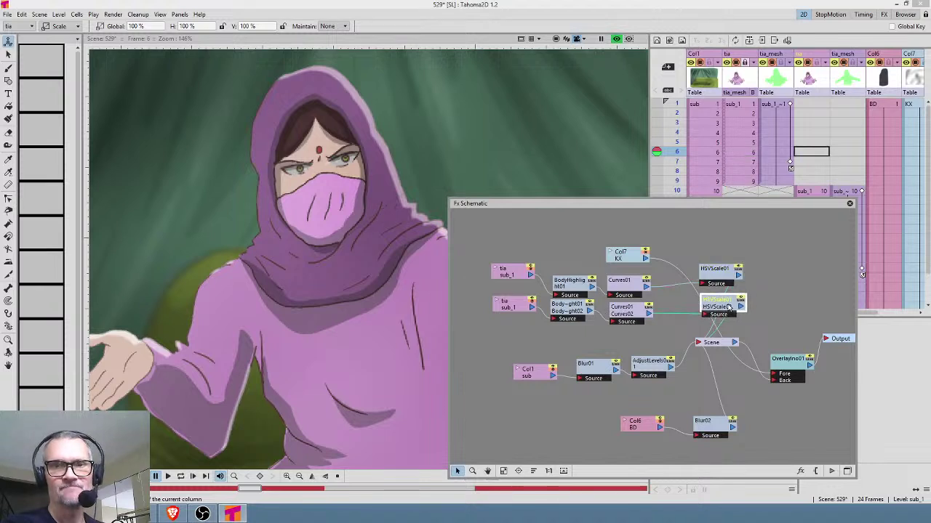
{"action": "left_click", "coordinate": [7, 15]}
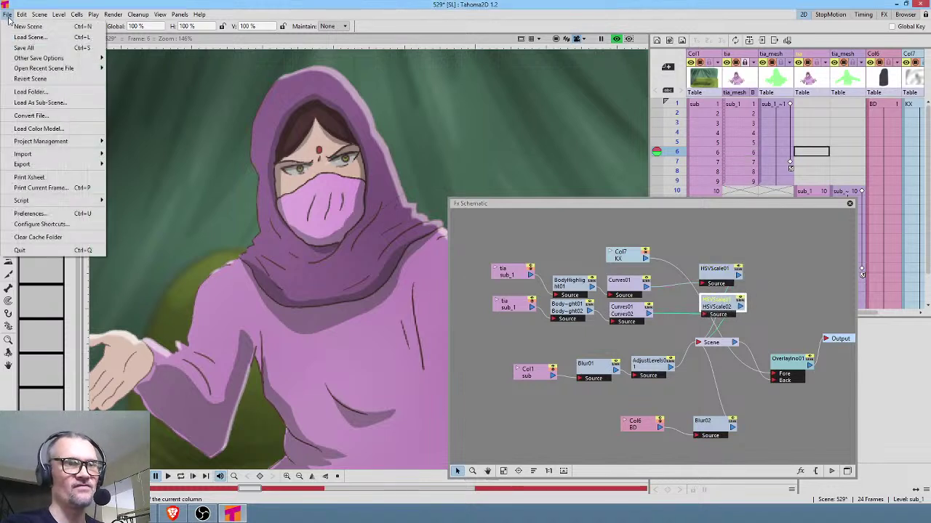
{"action": "left_click", "coordinate": [16, 47]}
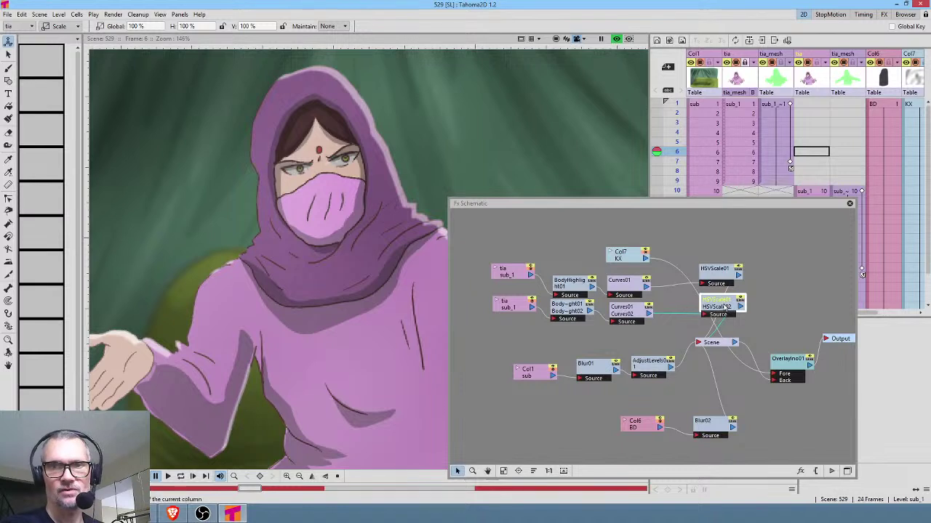
Step: Delete the HSVScale02, Curves02 and BodyHighlight02 nodes from the second tia branch
{"action": "left_click_drag", "start_coordinate": [727, 308], "coordinate": [722, 309]}
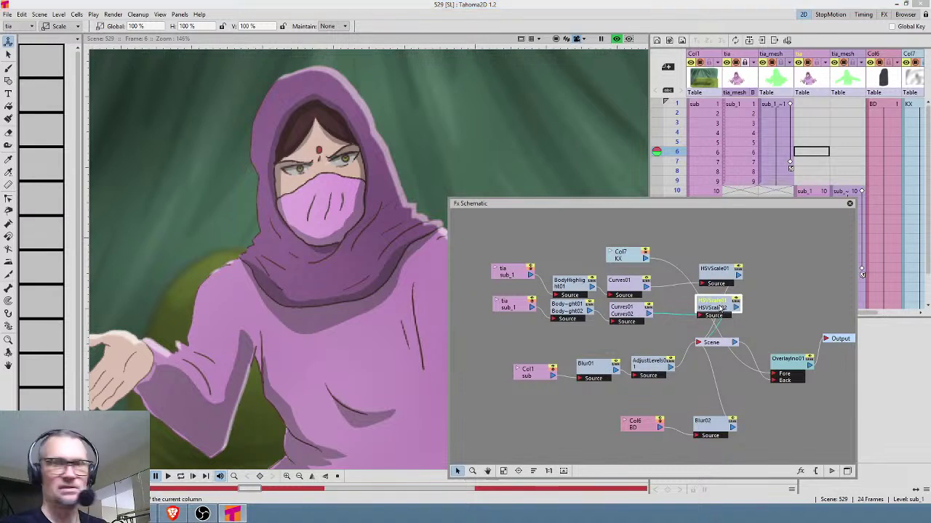
{"action": "key", "text": "Delete"}
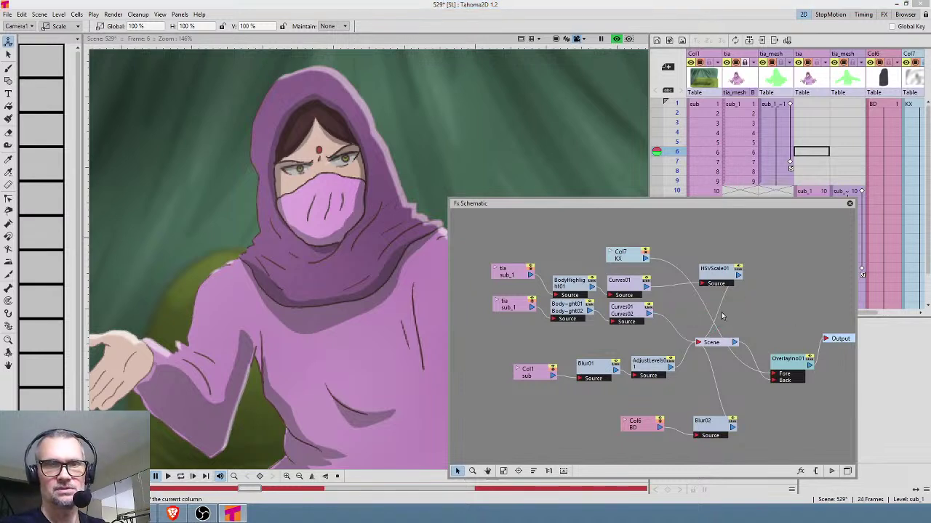
{"action": "left_click", "coordinate": [624, 311]}
{"action": "key", "text": "Delete"}
{"action": "left_click", "coordinate": [569, 311]}
{"action": "key", "text": "Delete"}
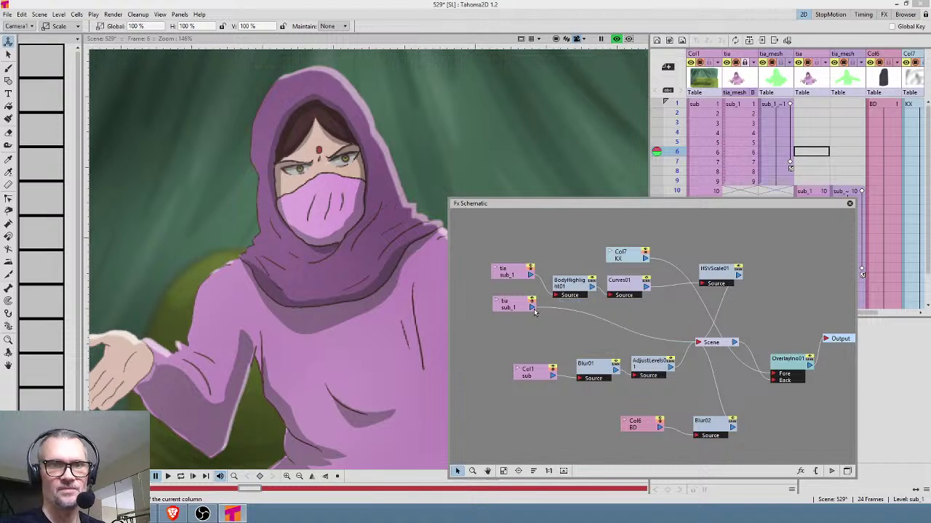
Step: Insert an Over effect between the second tia node and the Scene node
{"action": "right_click", "coordinate": [561, 310]}
{"action": "mouse_move", "coordinate": [586, 314]}
{"action": "mouse_move", "coordinate": [679, 370]}
{"action": "left_click", "coordinate": [738, 451]}
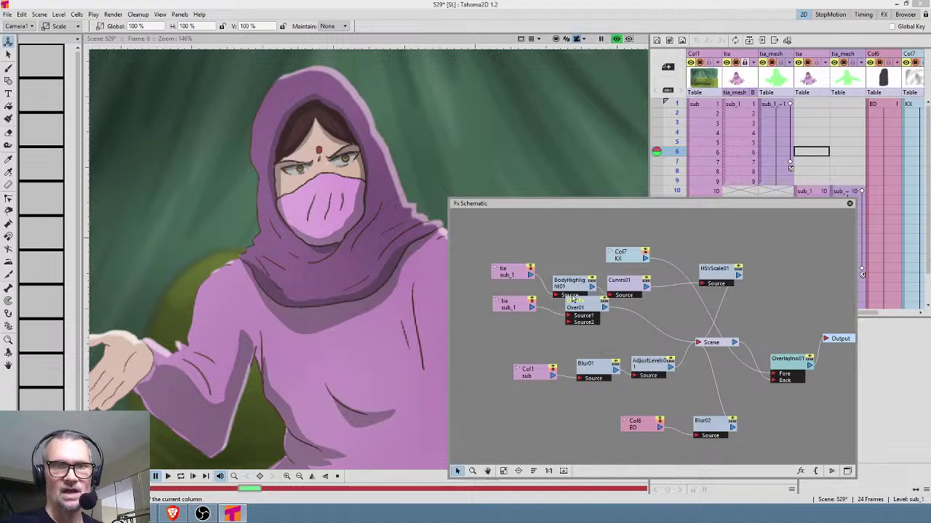
Step: Connect both tia nodes to the Over01 sources and feed its output into BodyHighlight01
{"action": "left_click_drag", "start_coordinate": [511, 308], "coordinate": [496, 308]}
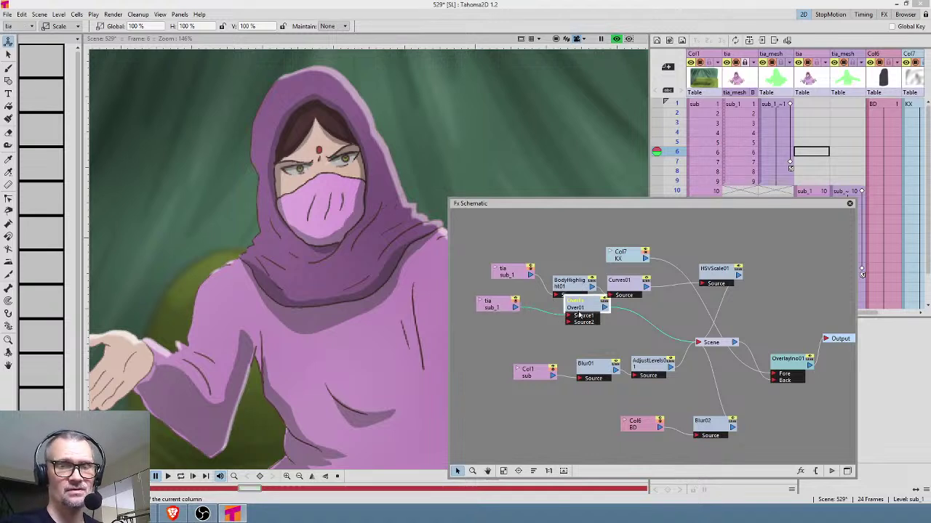
{"action": "left_click_drag", "start_coordinate": [586, 311], "coordinate": [533, 330]}
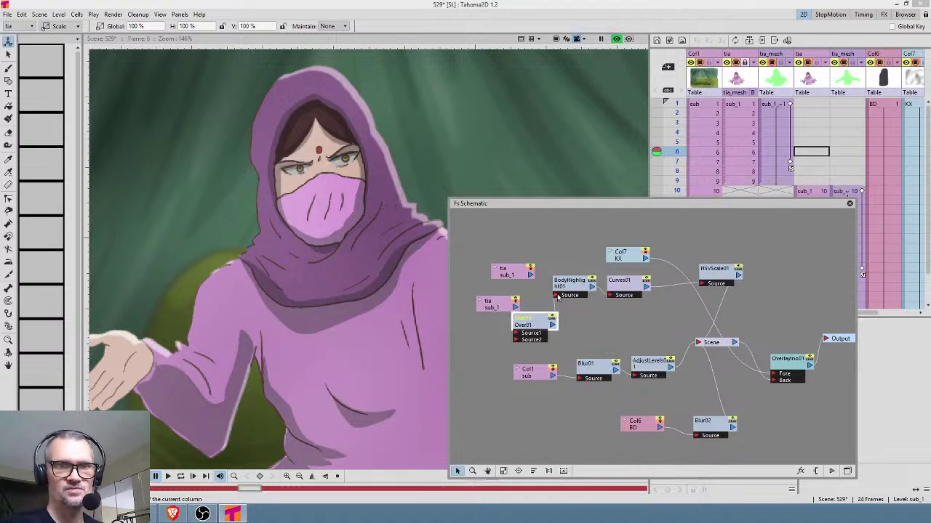
{"action": "left_click_drag", "start_coordinate": [502, 304], "coordinate": [472, 304]}
{"action": "left_click_drag", "start_coordinate": [508, 342], "coordinate": [517, 341]}
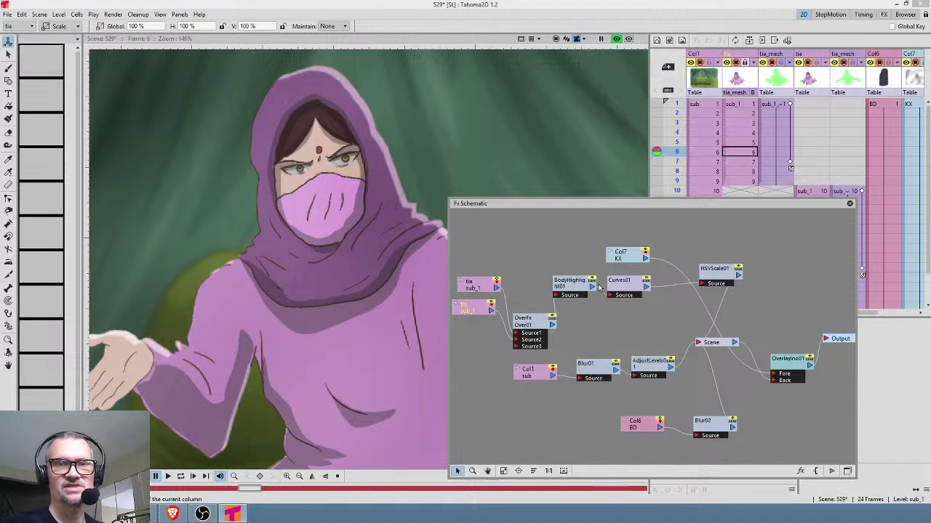
Step: Arrange the Over01, BodyHighlight01, Curves01 and HSVScale01 nodes in one row to the right of the tia nodes
{"action": "left_click_drag", "start_coordinate": [641, 288], "coordinate": [667, 288]}
{"action": "left_click_drag", "start_coordinate": [592, 293], "coordinate": [607, 298]}
{"action": "left_click_drag", "start_coordinate": [539, 325], "coordinate": [540, 293]}
{"action": "left_click_drag", "start_coordinate": [714, 270], "coordinate": [708, 278]}
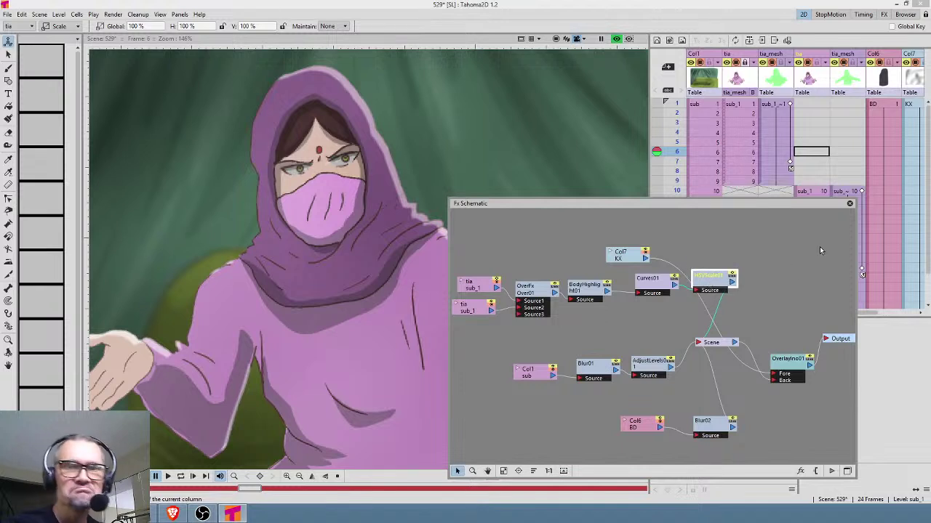
Step: Close the Fx Schematic and go to frame 13 to check the effects on the second pose
{"action": "left_click", "coordinate": [849, 204]}
{"action": "left_click", "coordinate": [679, 220]}
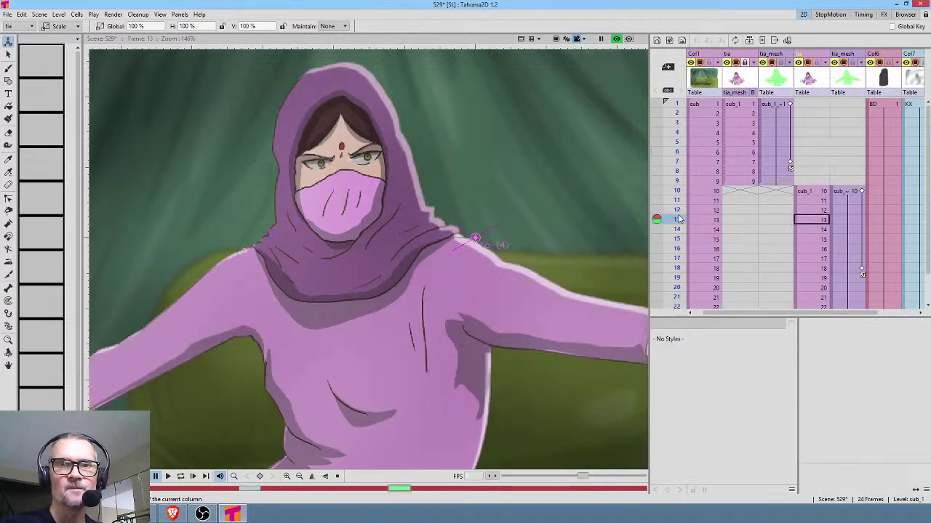